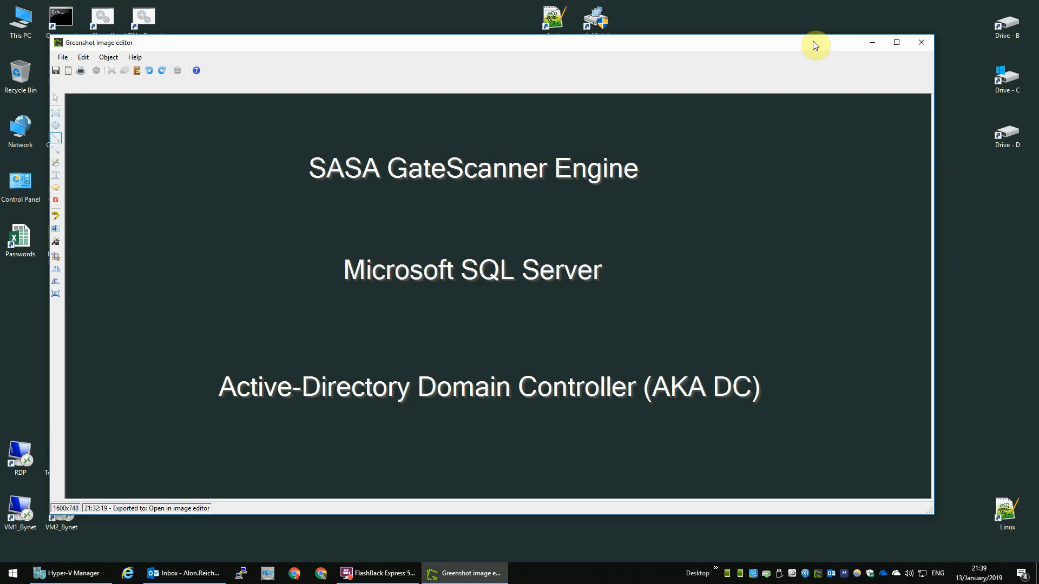
Step: Redo the red strike-throughs on the GateScanner Engine, SQL Server and Active-Directory headings, then close Greenshot
{"action": "key", "text": "ctrl+y"}
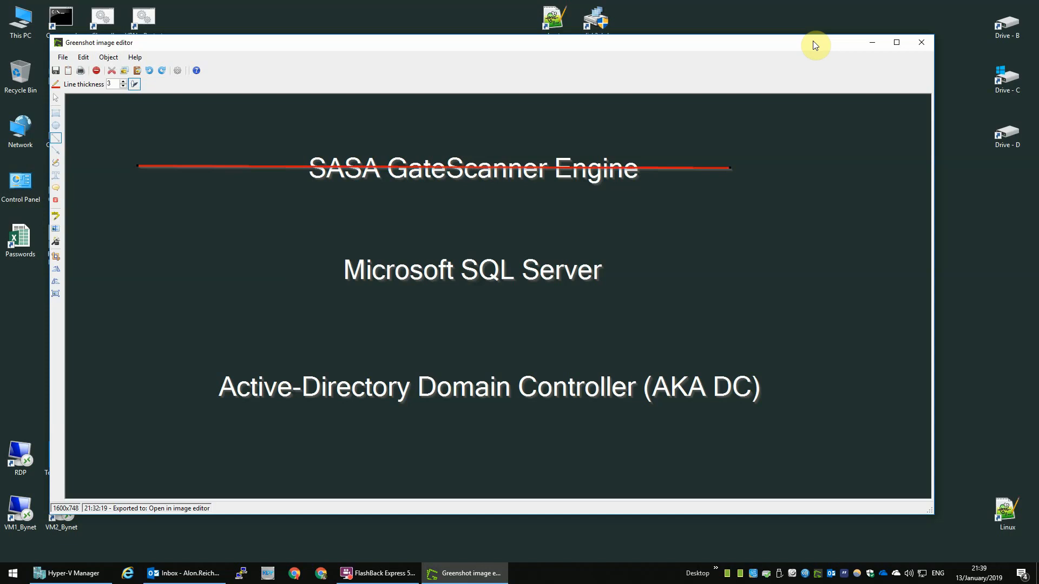
{"action": "key", "text": "ctrl+y"}
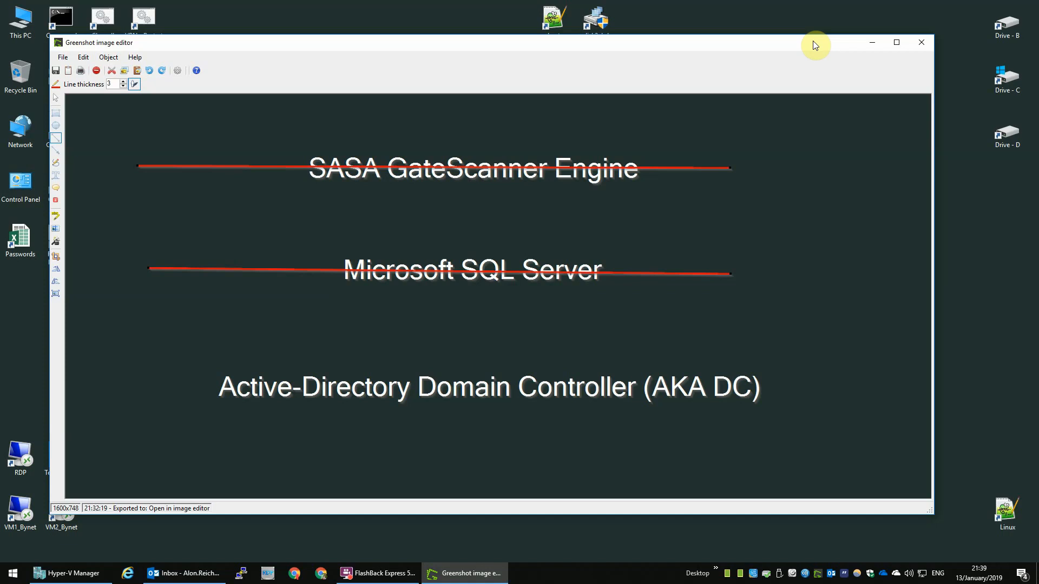
{"action": "key", "text": "ctrl+y"}
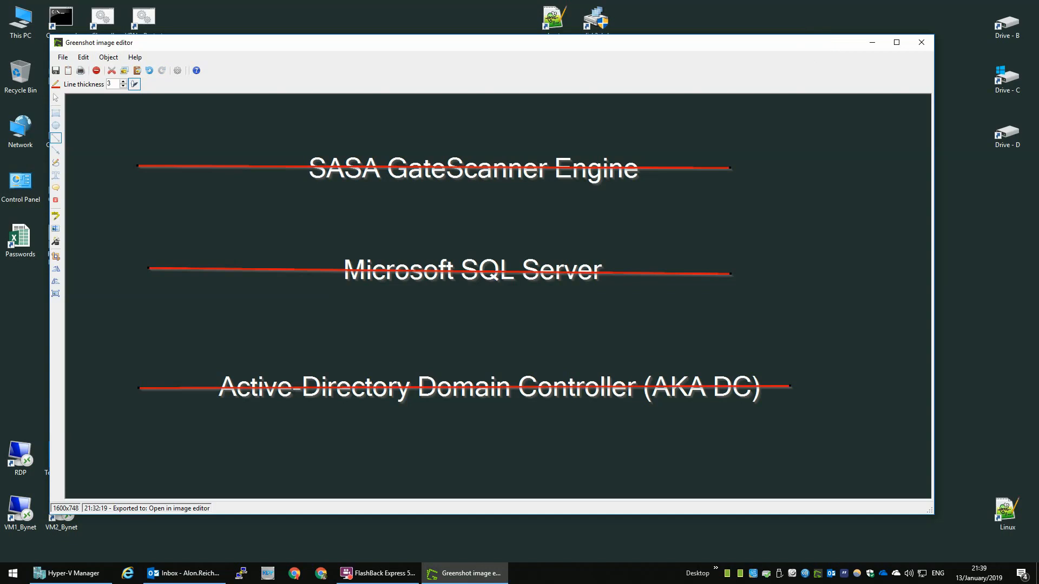
{"action": "key", "text": "alt+F4"}
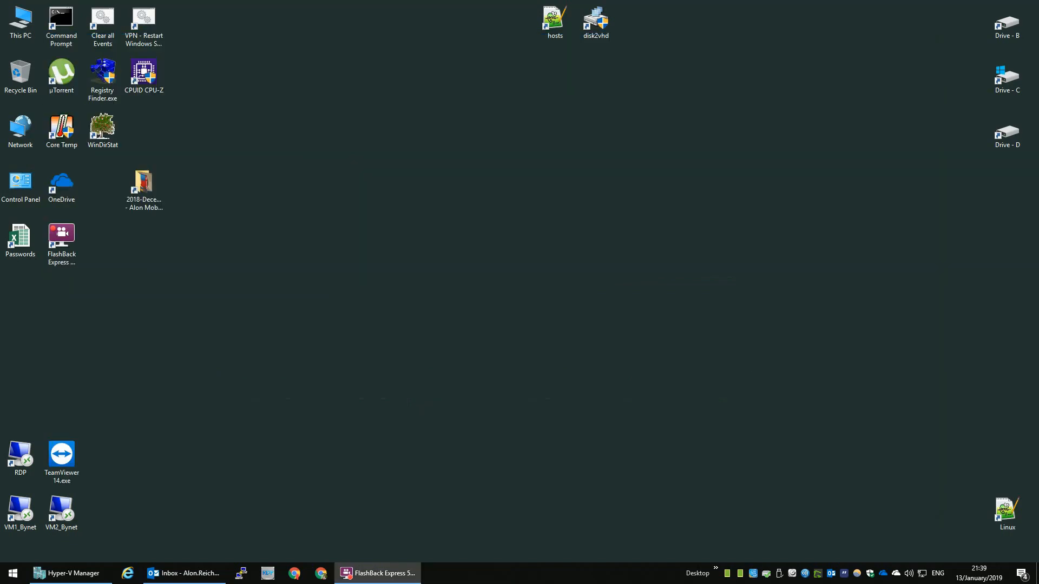
Step: Bring Hyper-V Manager back and review the SASA SQL, Active-Directory, SASA Engine and FrontEnd machines
{"action": "left_click", "coordinate": [89, 573]}
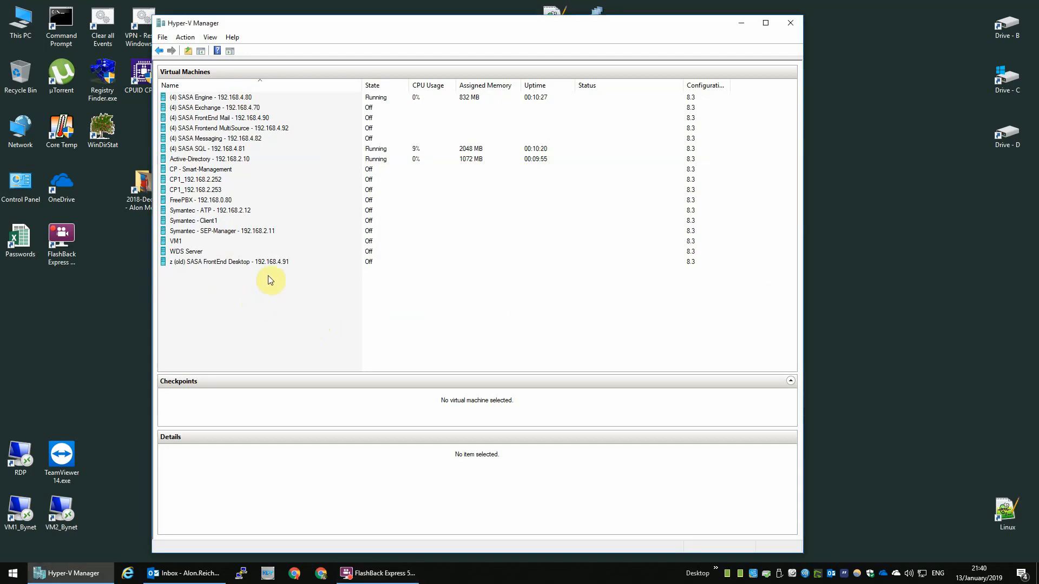
{"action": "left_click", "coordinate": [323, 149]}
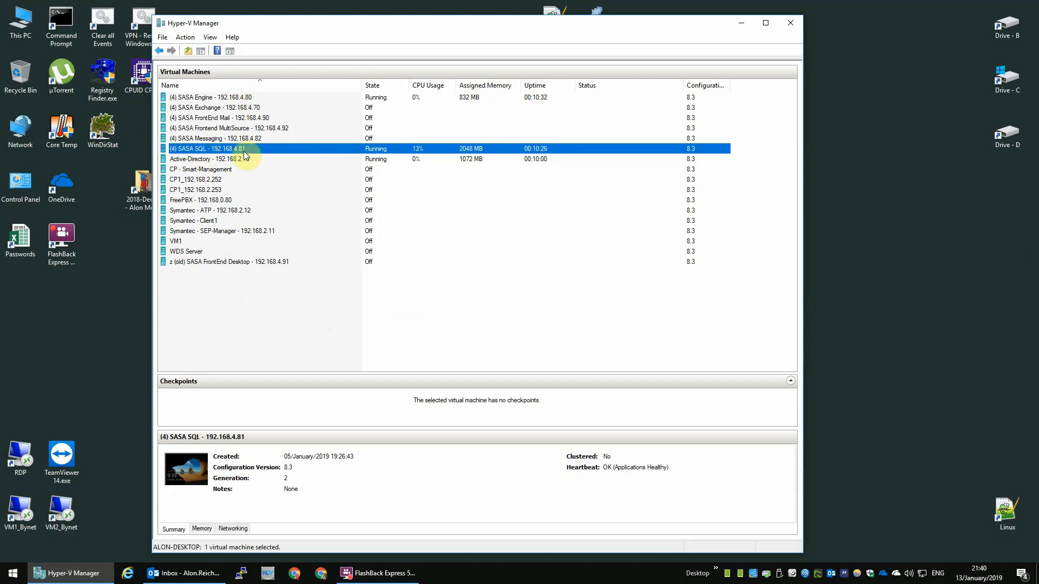
{"action": "left_click", "coordinate": [235, 159]}
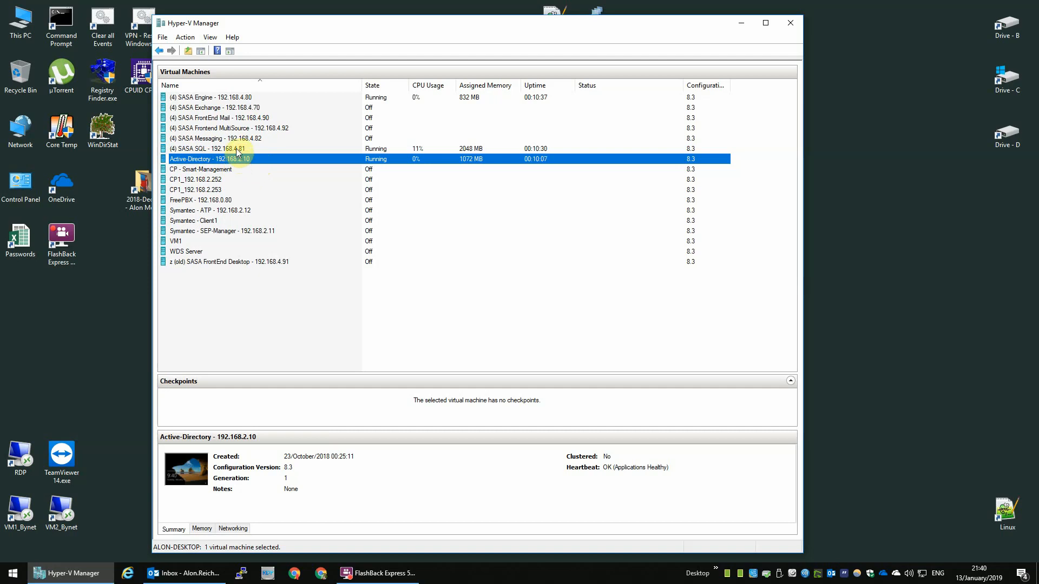
{"action": "left_click", "coordinate": [236, 151]}
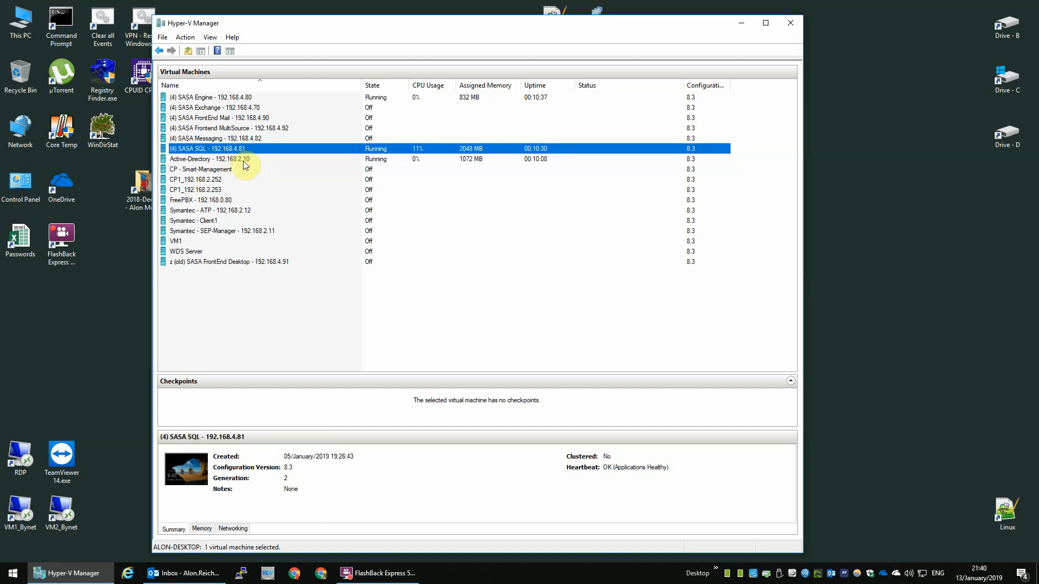
{"action": "left_click", "coordinate": [233, 160]}
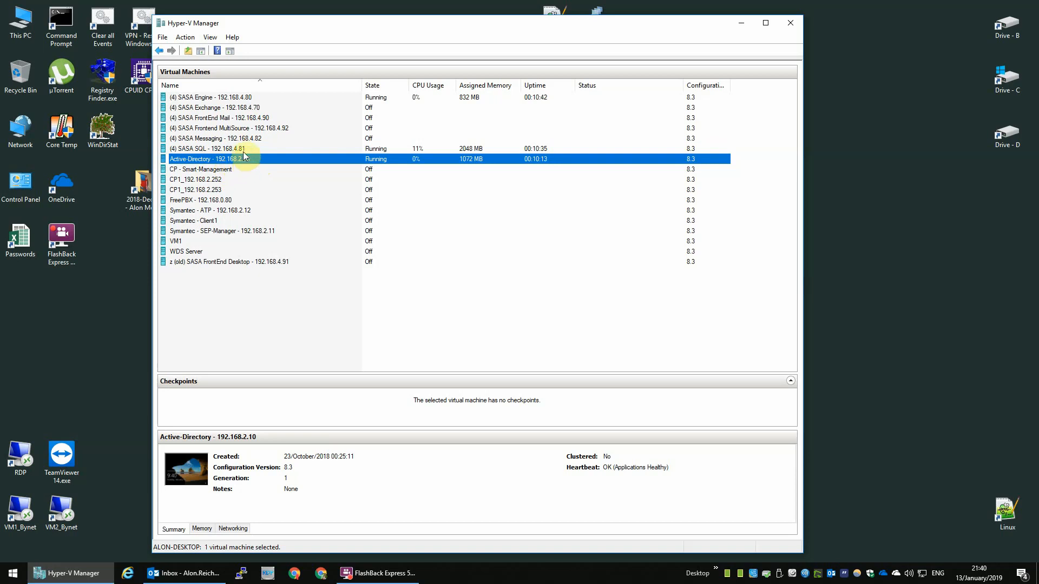
{"action": "left_click", "coordinate": [246, 100]}
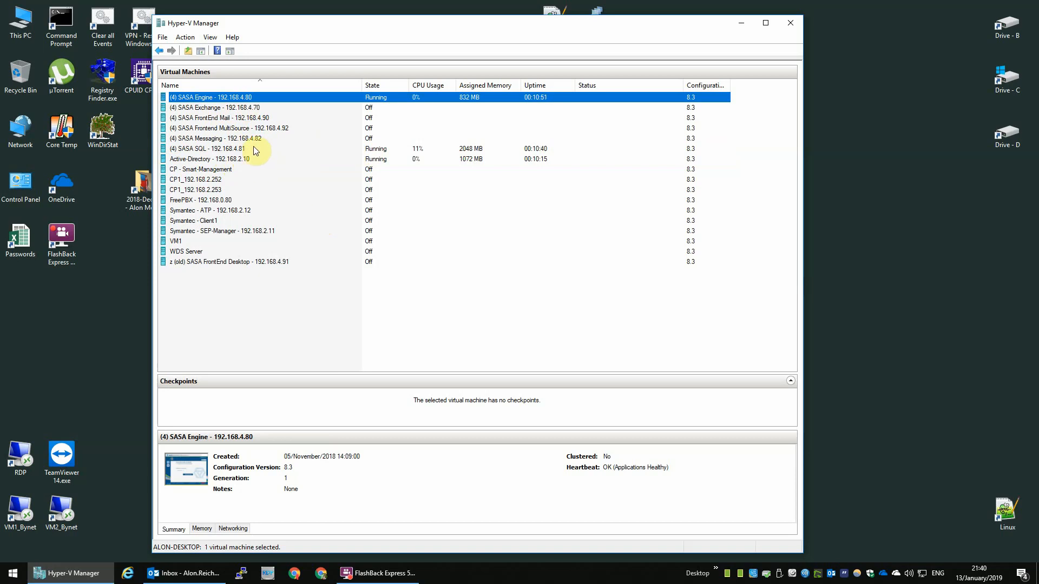
{"action": "left_click", "coordinate": [234, 263]}
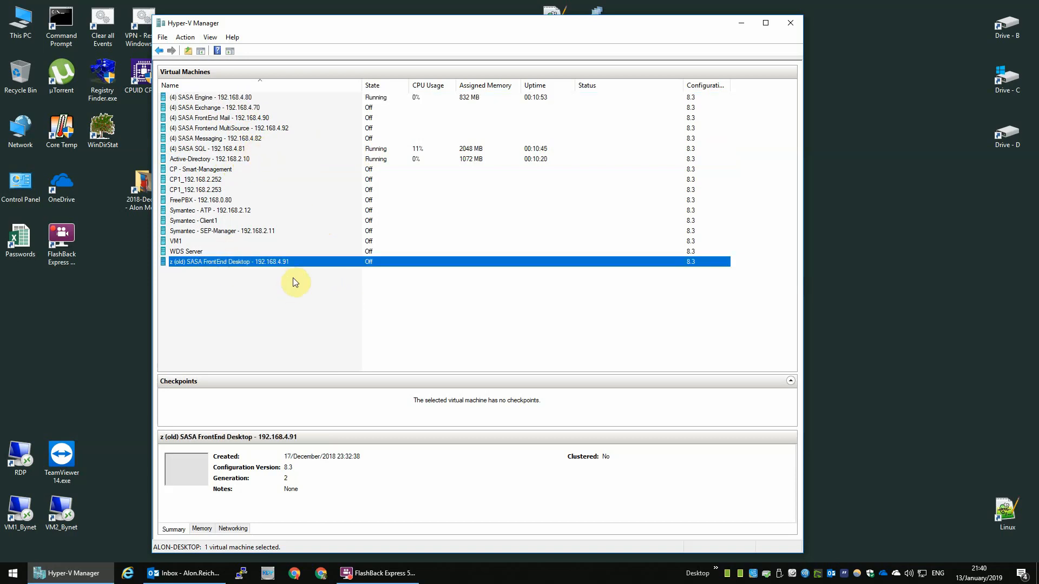
{"action": "left_click", "coordinate": [273, 292]}
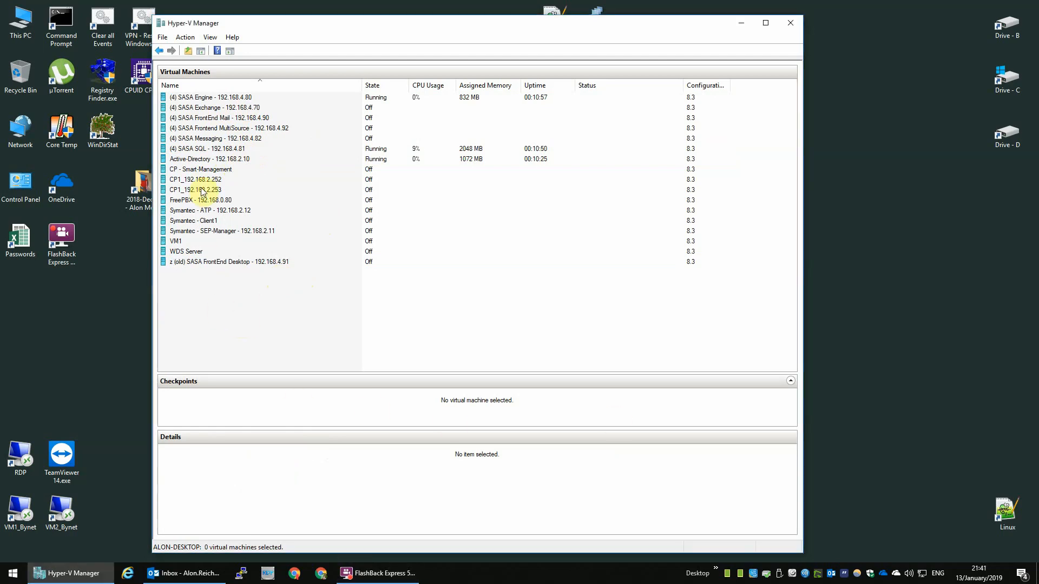
{"action": "left_click", "coordinate": [162, 38]}
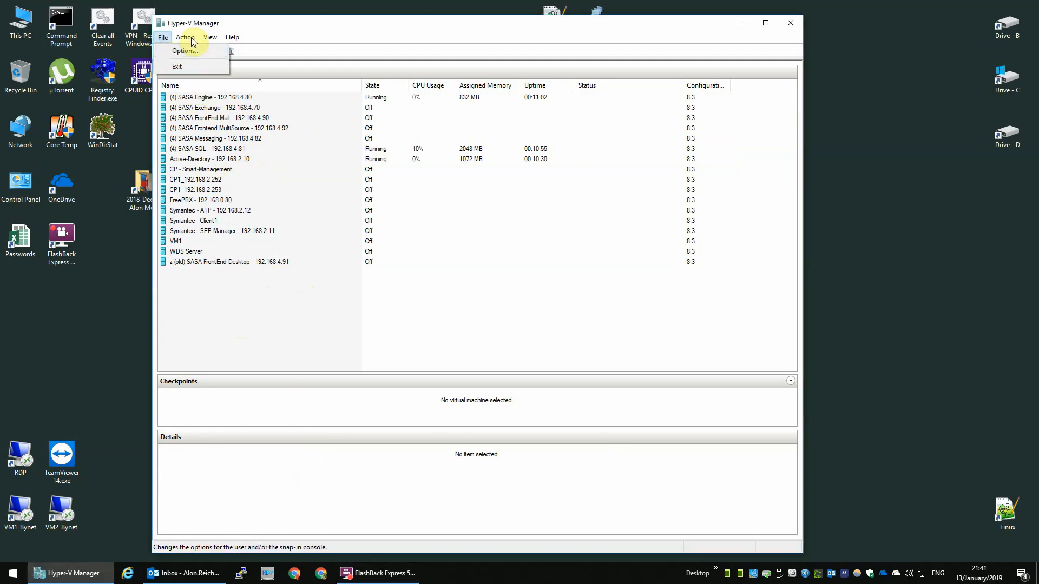
Step: Start a new virtual machine named '(4) SASA Desktop - 192.168.491'
{"action": "mouse_move", "coordinate": [186, 38]}
{"action": "mouse_move", "coordinate": [270, 63]}
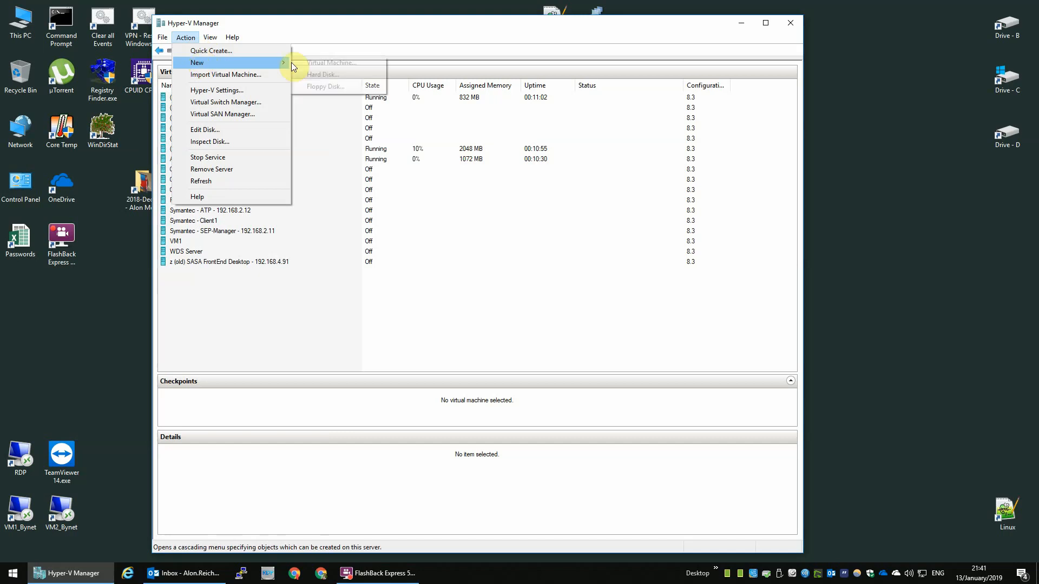
{"action": "left_click", "coordinate": [343, 67]}
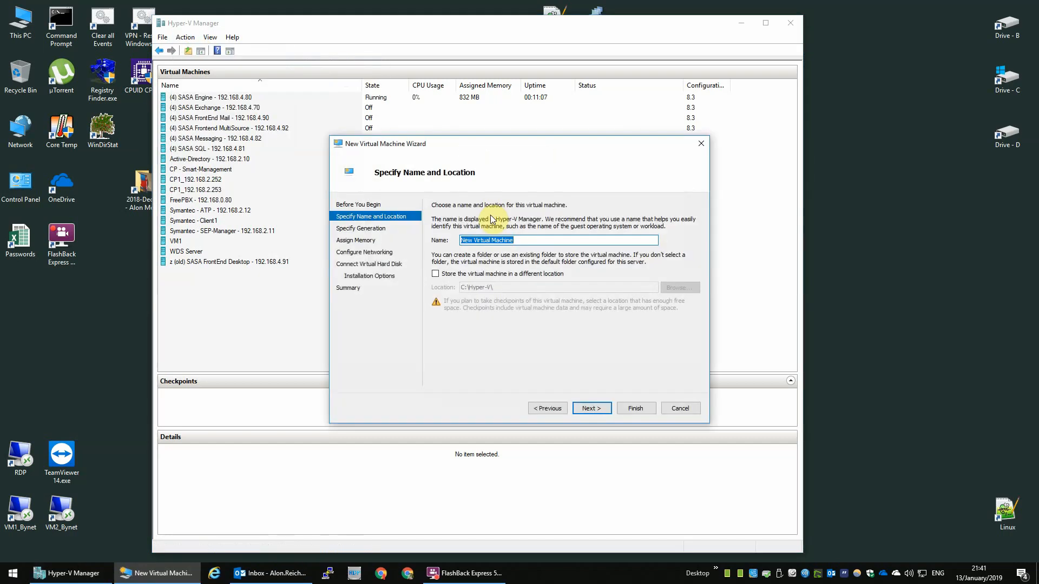
{"action": "key", "text": "BackSpace"}
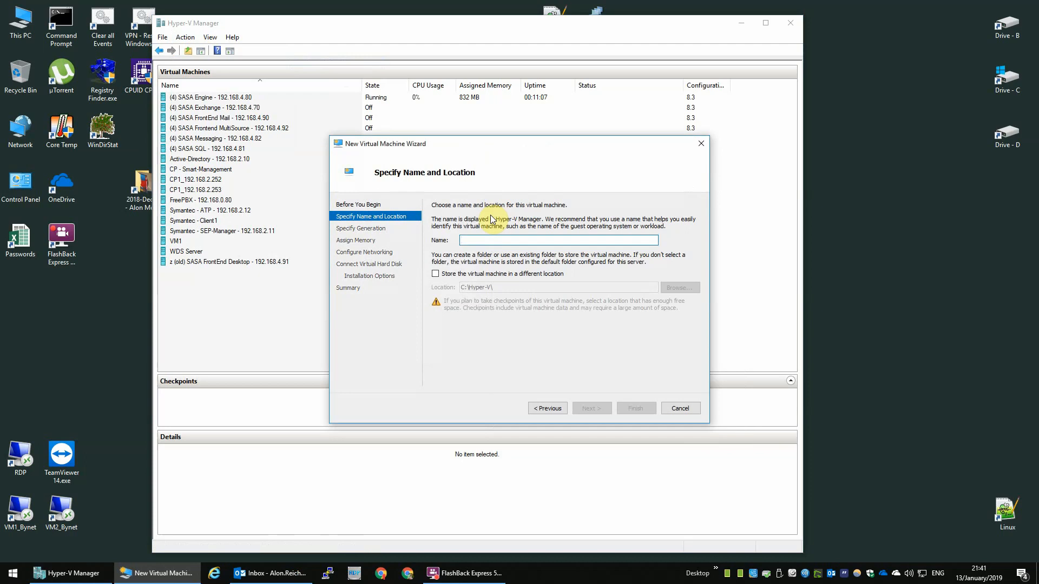
{"action": "type", "text": "0"}
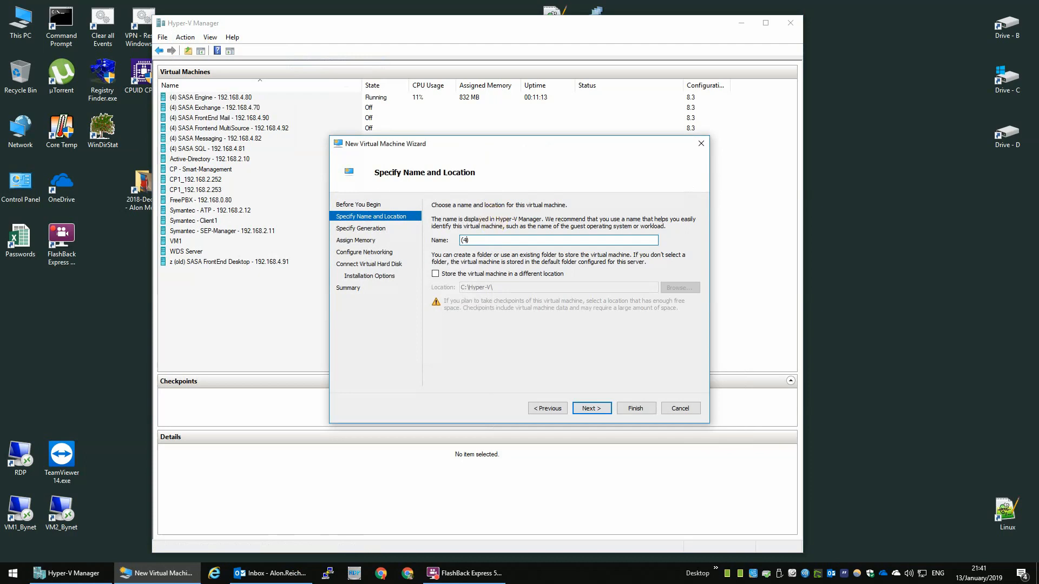
{"action": "type", "text": "4) SASA Desktop - 192.168.491"}
{"action": "key", "text": "ctrl+a"}
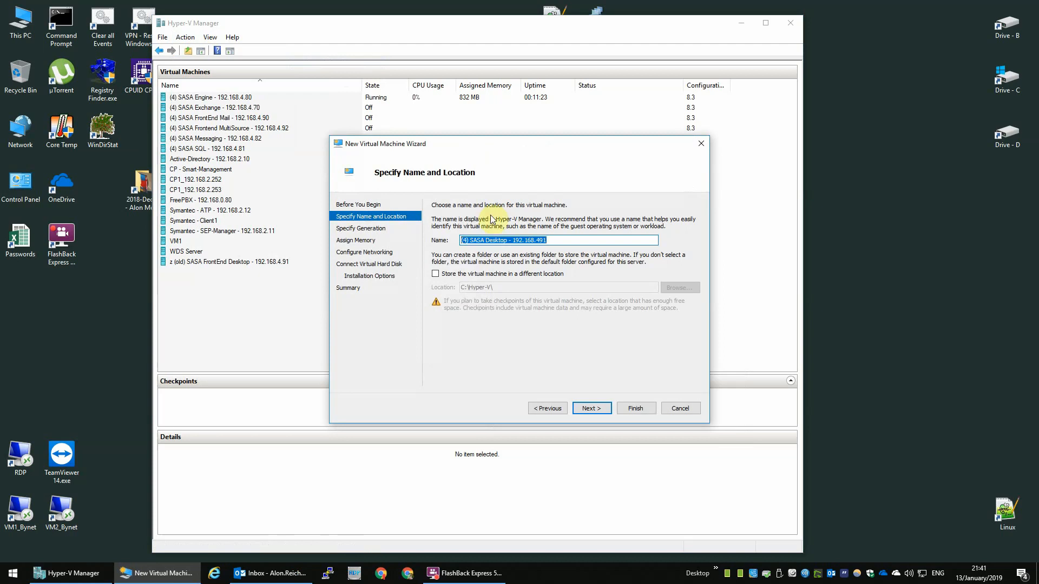
Step: Store the machine in the 'SASA FrontEnd Desktop - 192.168.4.91' folder and continue
{"action": "left_click", "coordinate": [387, 229]}
{"action": "left_click", "coordinate": [545, 408]}
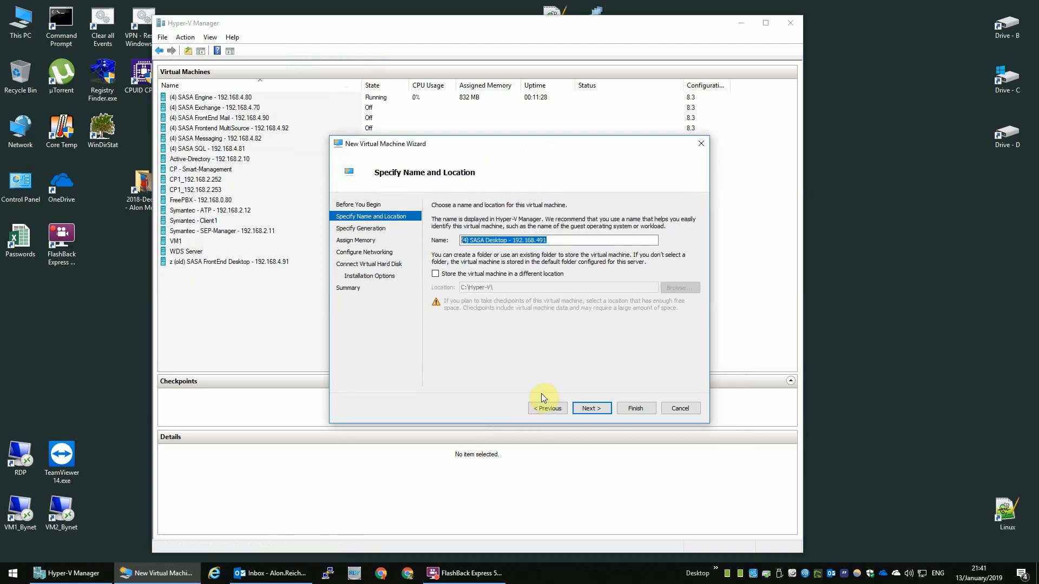
{"action": "left_click", "coordinate": [506, 274]}
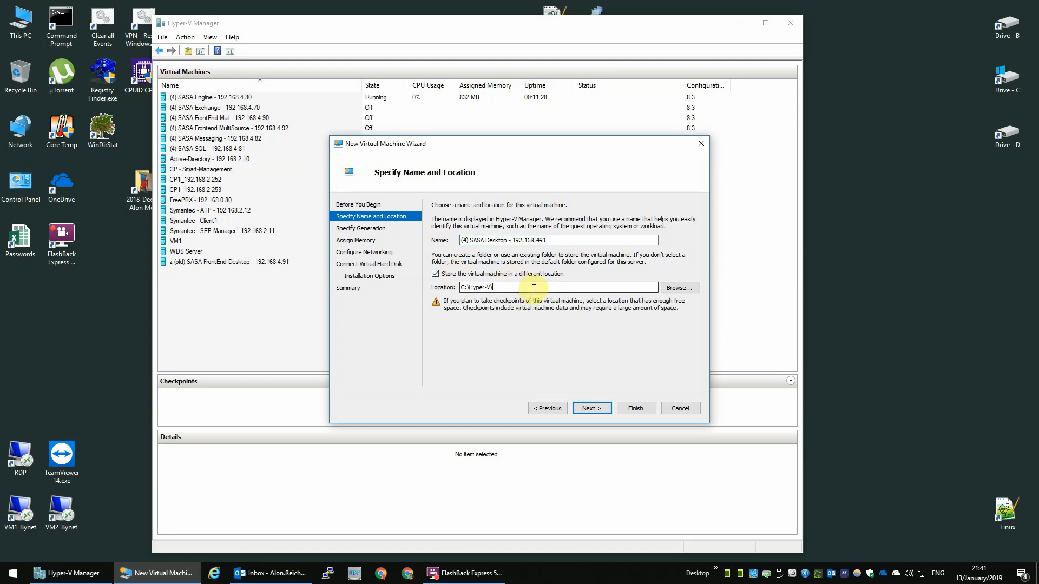
{"action": "left_click", "coordinate": [680, 288]}
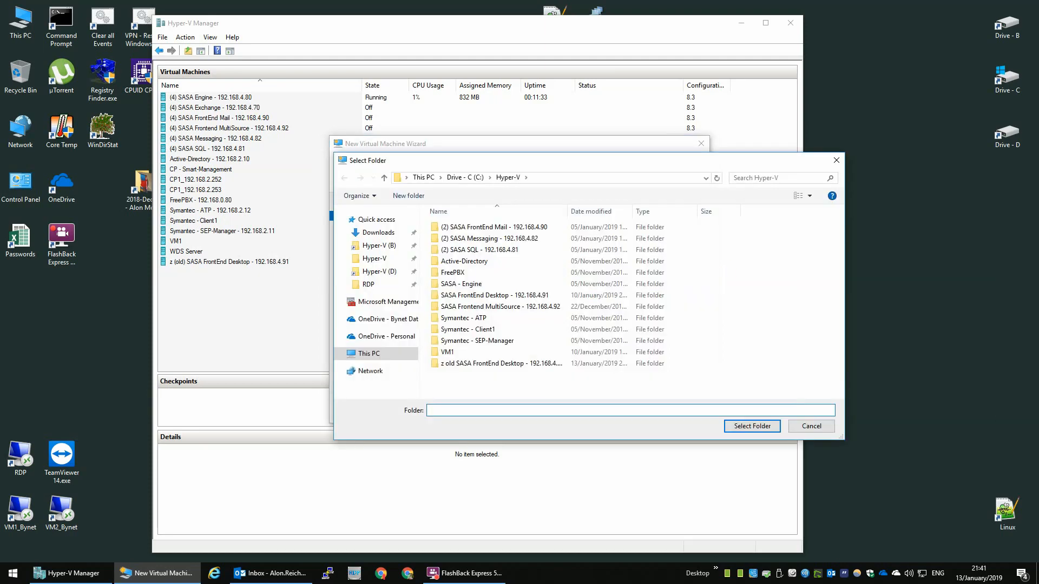
{"action": "double_click", "coordinate": [493, 297]}
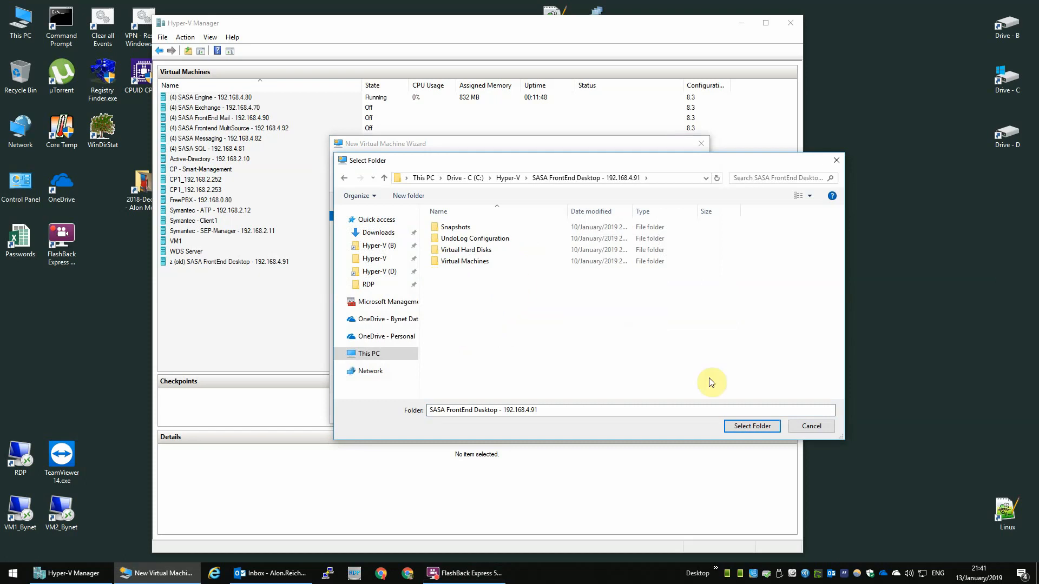
{"action": "left_click", "coordinate": [742, 428]}
{"action": "left_click_drag", "start_coordinate": [611, 287], "coordinate": [287, 247]}
{"action": "left_click", "coordinate": [592, 410]}
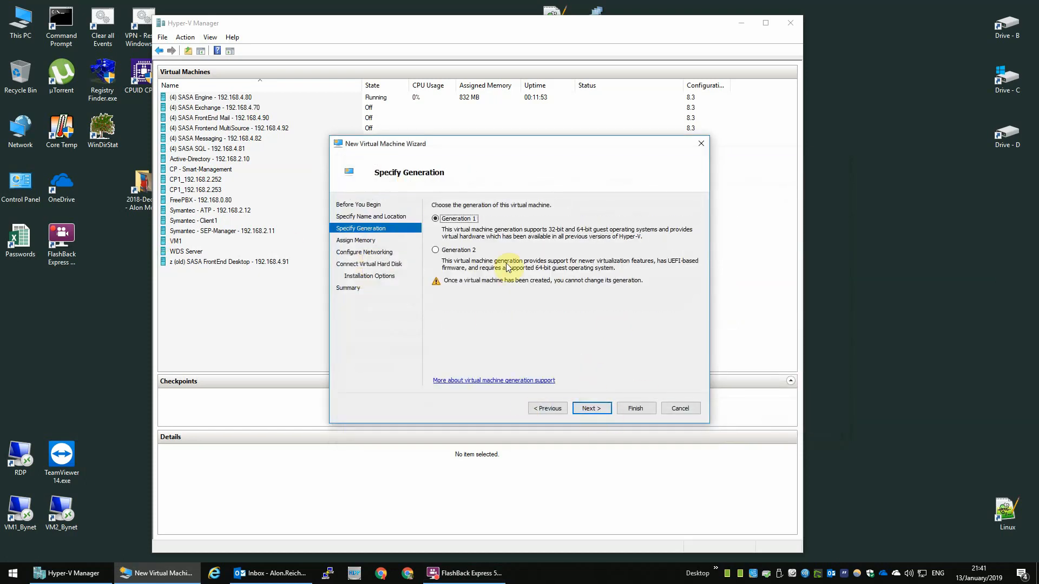
Step: Give the machine 2048 MB of startup memory with Dynamic Memory turned off
{"action": "left_click", "coordinate": [592, 409]}
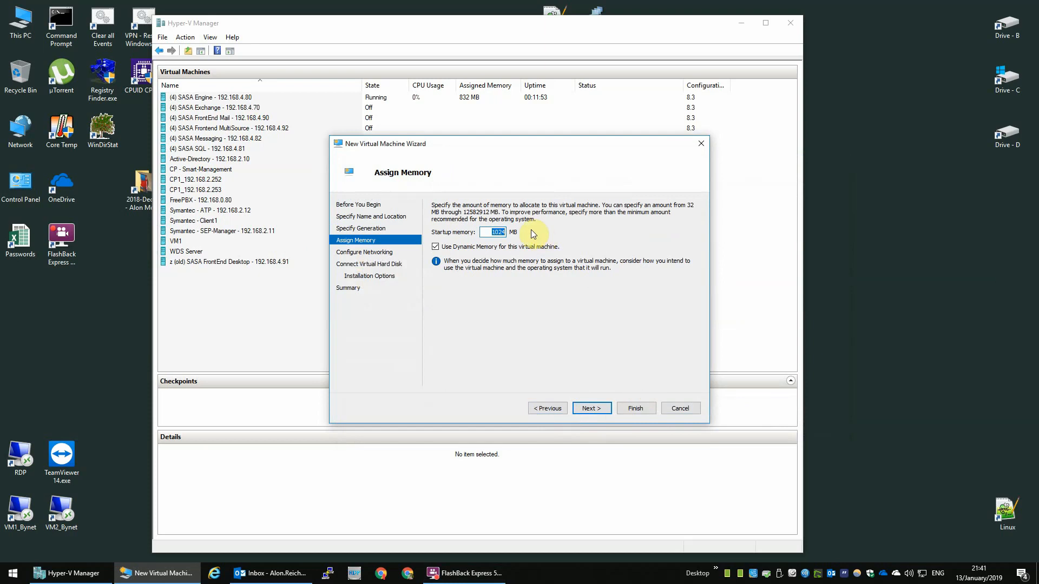
{"action": "type", "text": "2048"}
{"action": "left_click", "coordinate": [481, 252]}
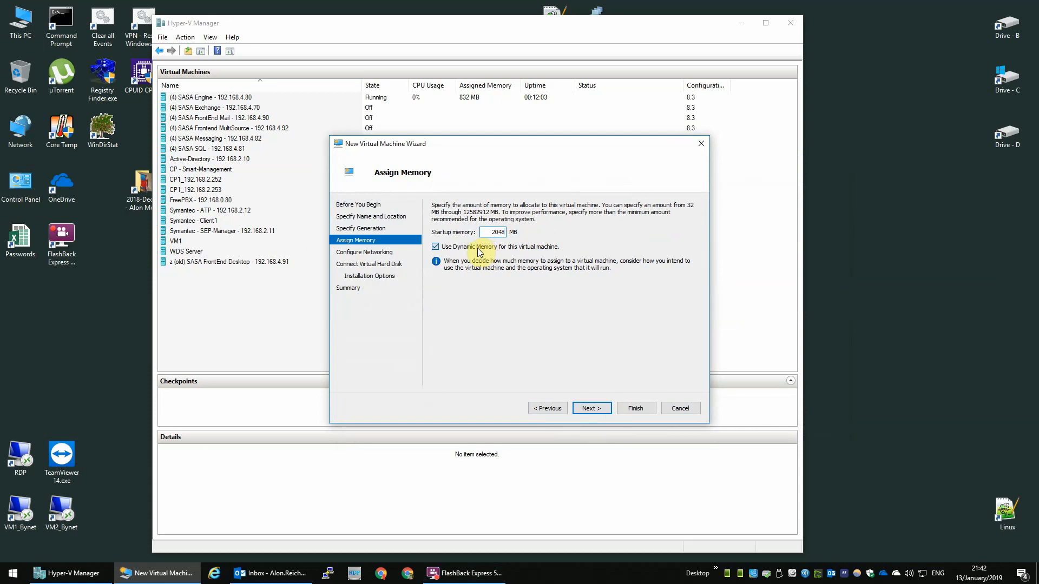
{"action": "left_click", "coordinate": [591, 410]}
Step: Connect the machine's network to Hyper-V Private
{"action": "left_click", "coordinate": [531, 228]}
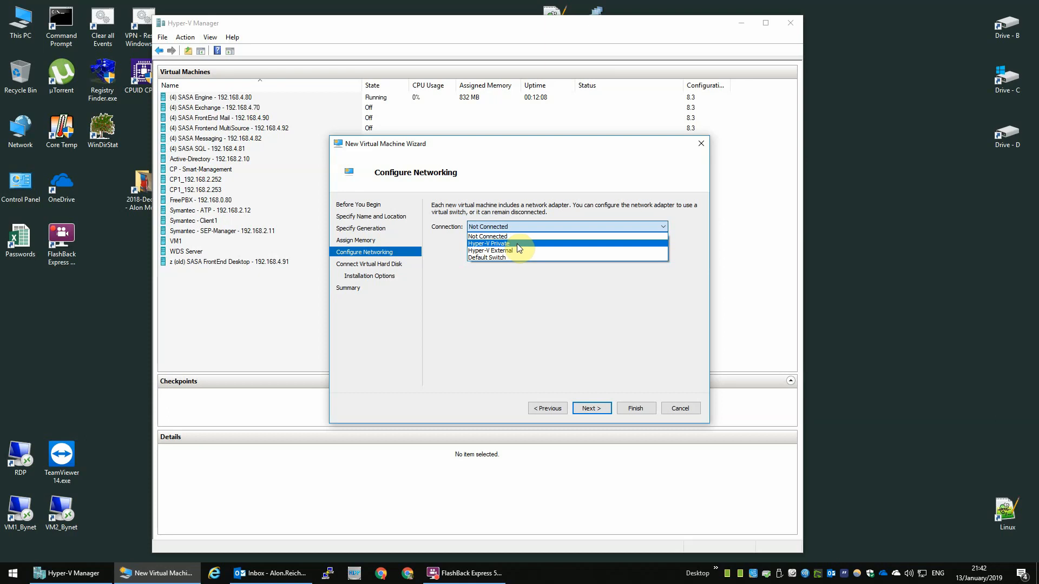
{"action": "left_click", "coordinate": [517, 244]}
{"action": "left_click", "coordinate": [588, 407]}
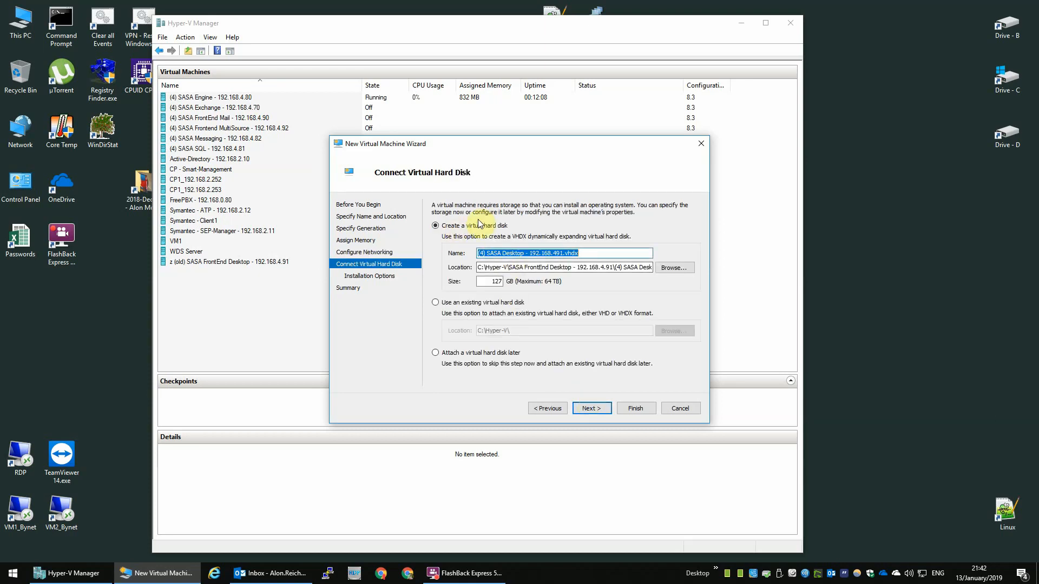
Step: Create a 128 GB Drive - C.vhdx virtual disk in the SASA FrontEnd Desktop folder
{"action": "left_click", "coordinate": [566, 253]}
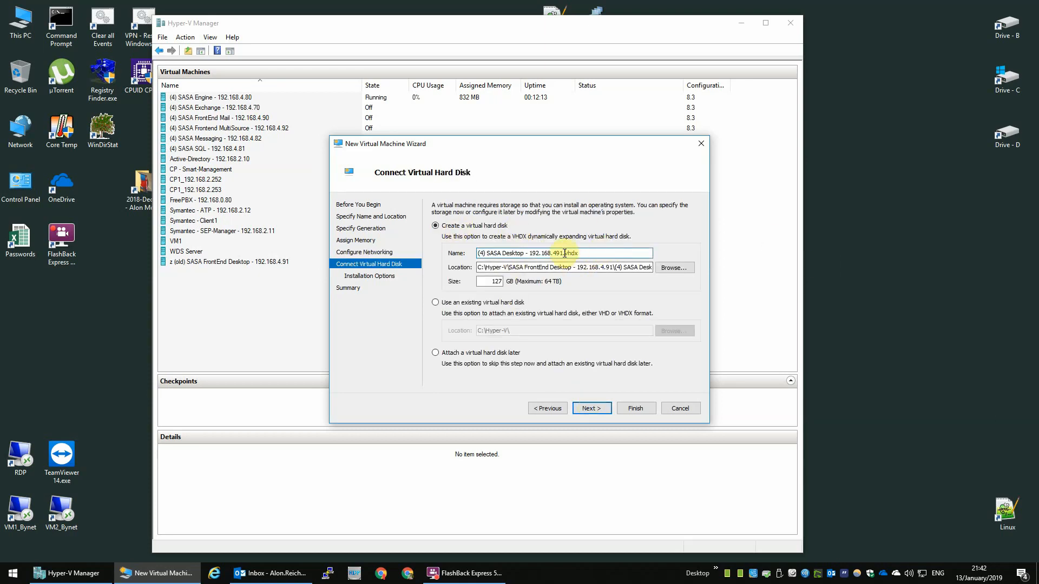
{"action": "left_click_drag", "start_coordinate": [564, 253], "coordinate": [312, 229]}
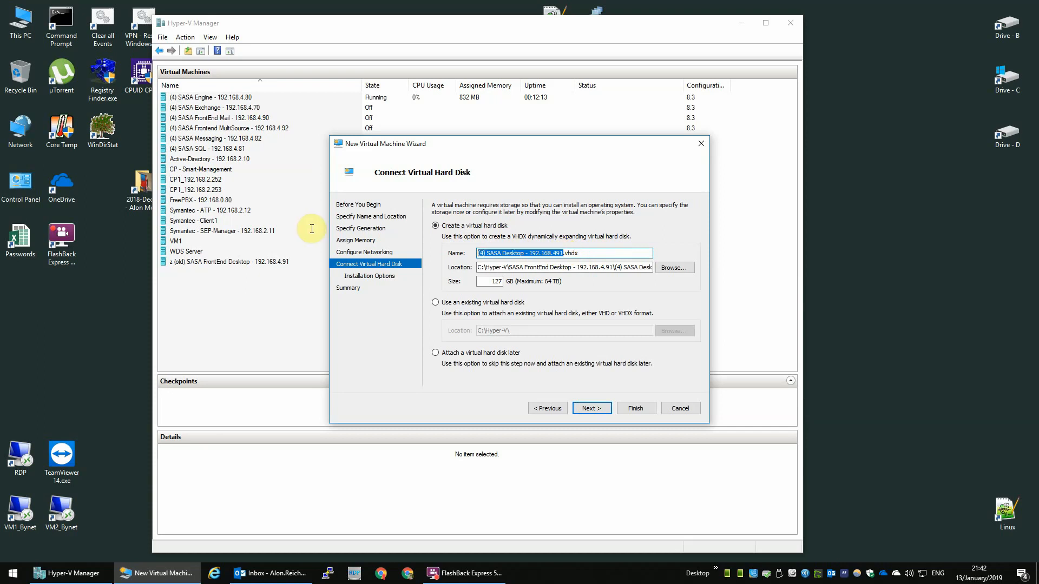
{"action": "type", "text": "Drive "}
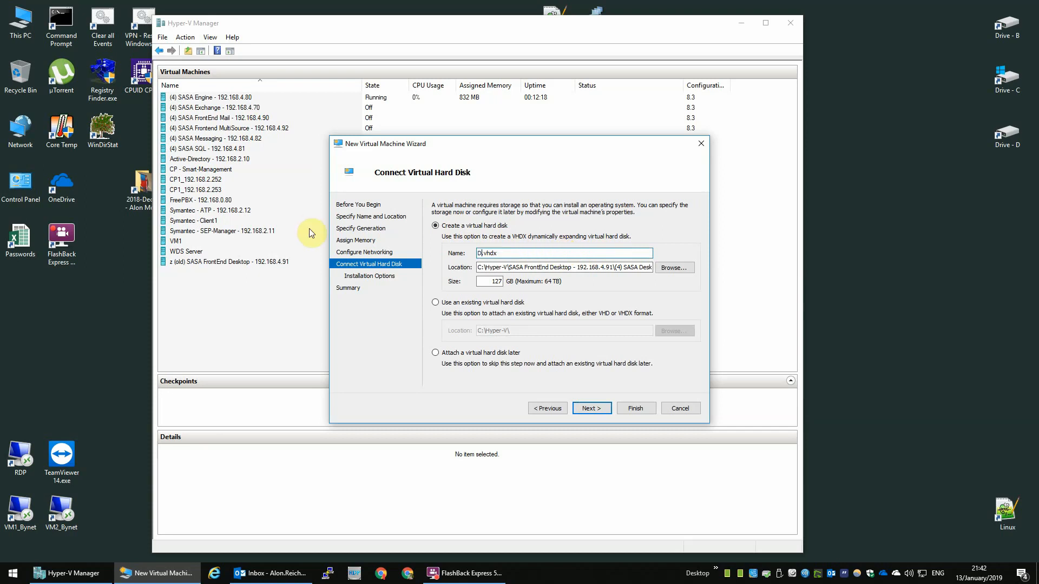
{"action": "type", "text": "- D"}
{"action": "left_click", "coordinate": [569, 268]}
{"action": "left_click_drag", "start_coordinate": [615, 268], "coordinate": [942, 274]}
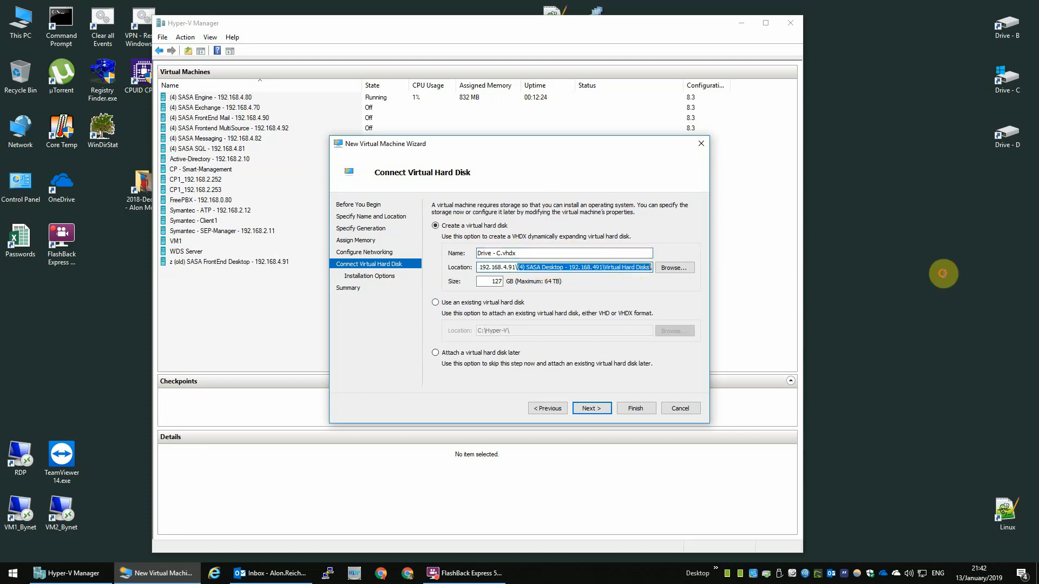
{"action": "key", "text": "BackSpace"}
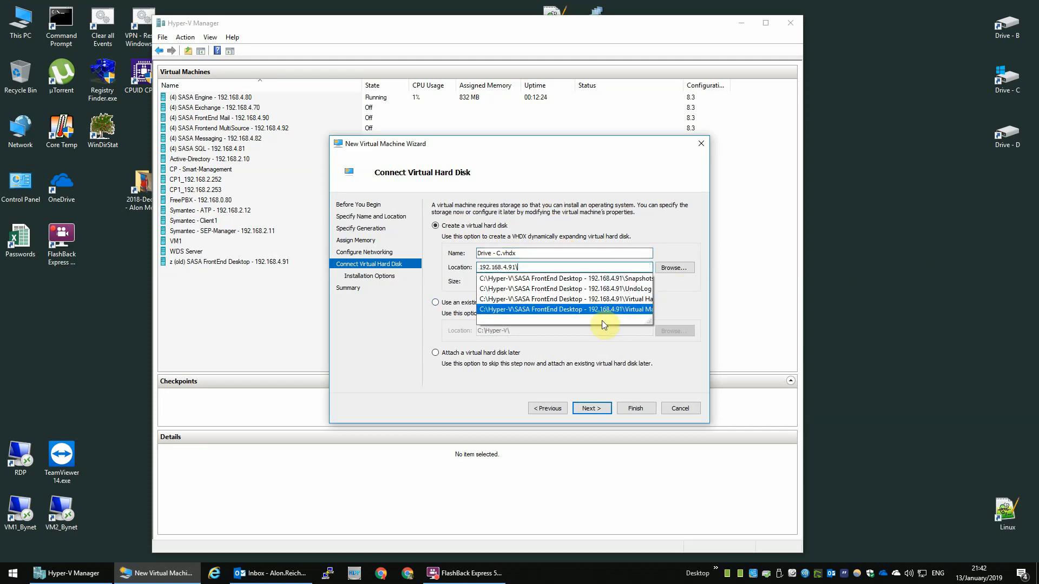
{"action": "left_click", "coordinate": [503, 380]}
{"action": "key", "text": "Tab"}
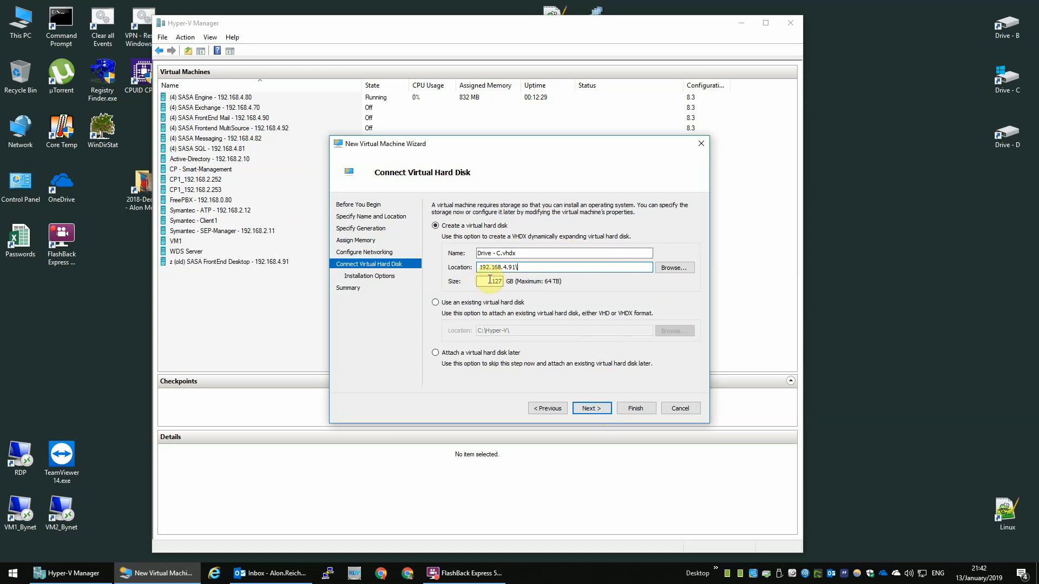
{"action": "type", "text": "128"}
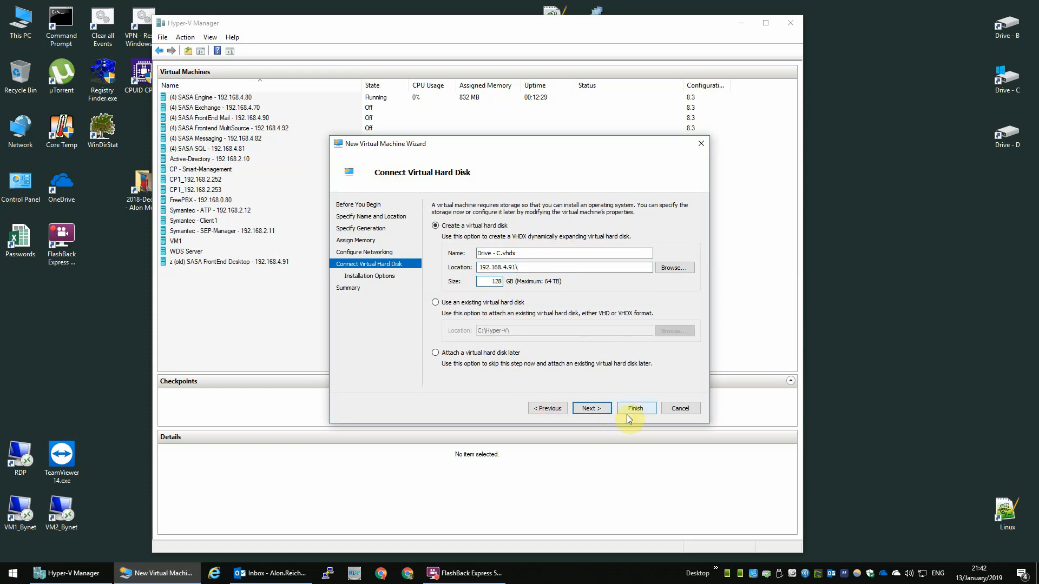
{"action": "left_click", "coordinate": [594, 409]}
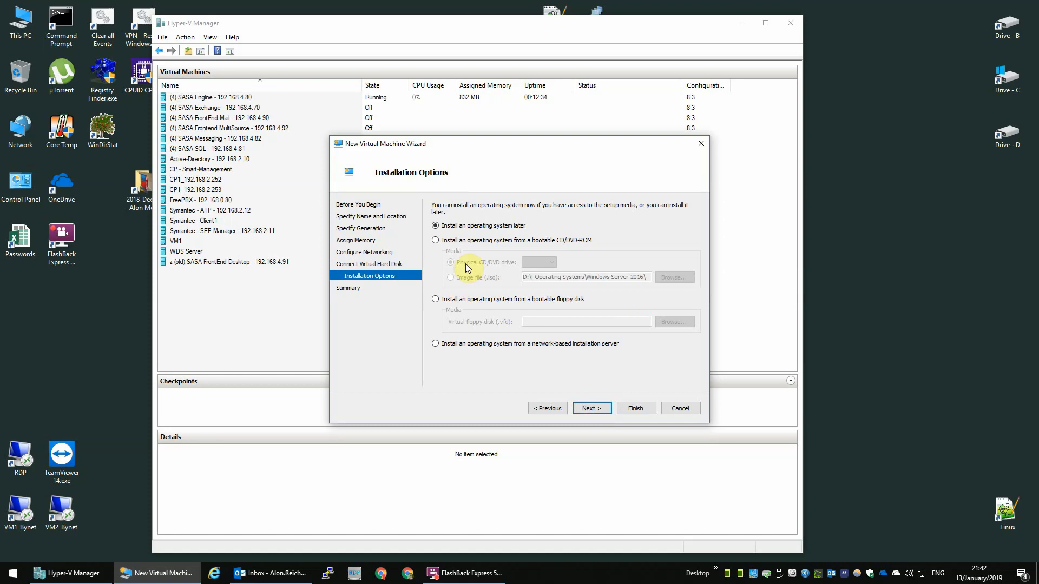
Step: Install from the Windows Server 2016 ISO image file and finish the New Virtual Machine wizard
{"action": "left_click", "coordinate": [475, 245]}
{"action": "left_click", "coordinate": [457, 275]}
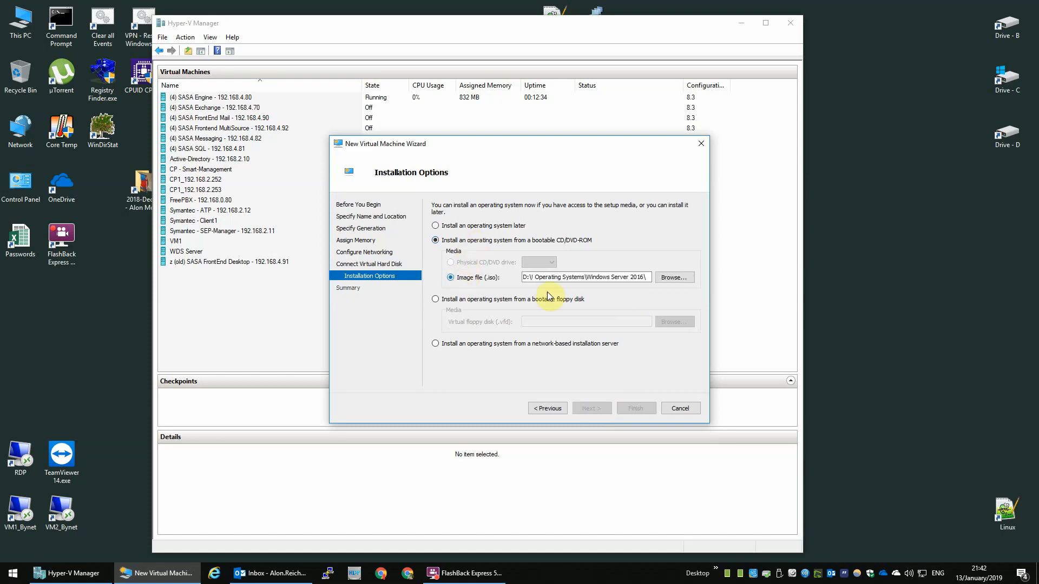
{"action": "left_click", "coordinate": [677, 280]}
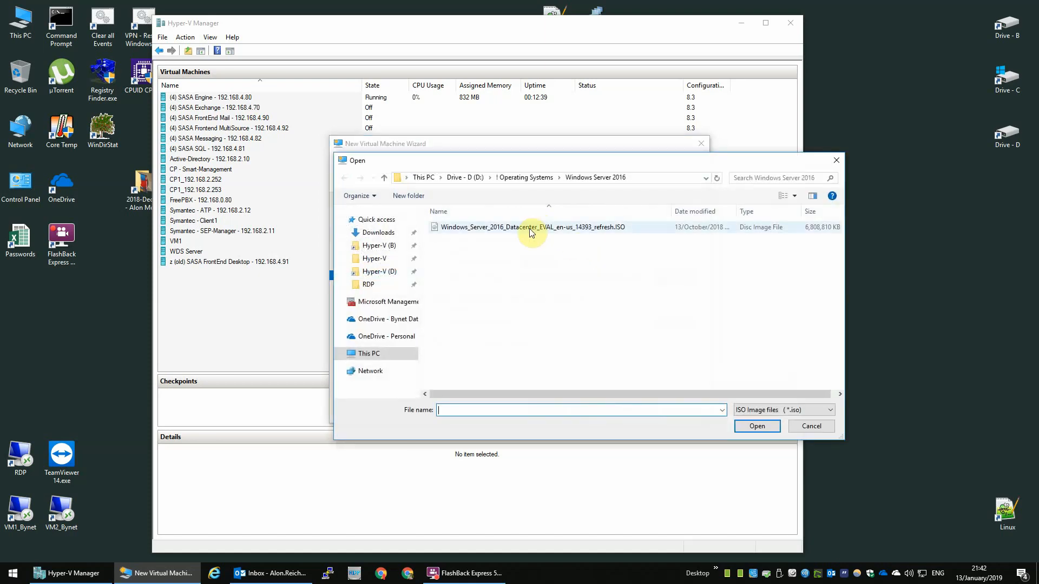
{"action": "left_click", "coordinate": [531, 229]}
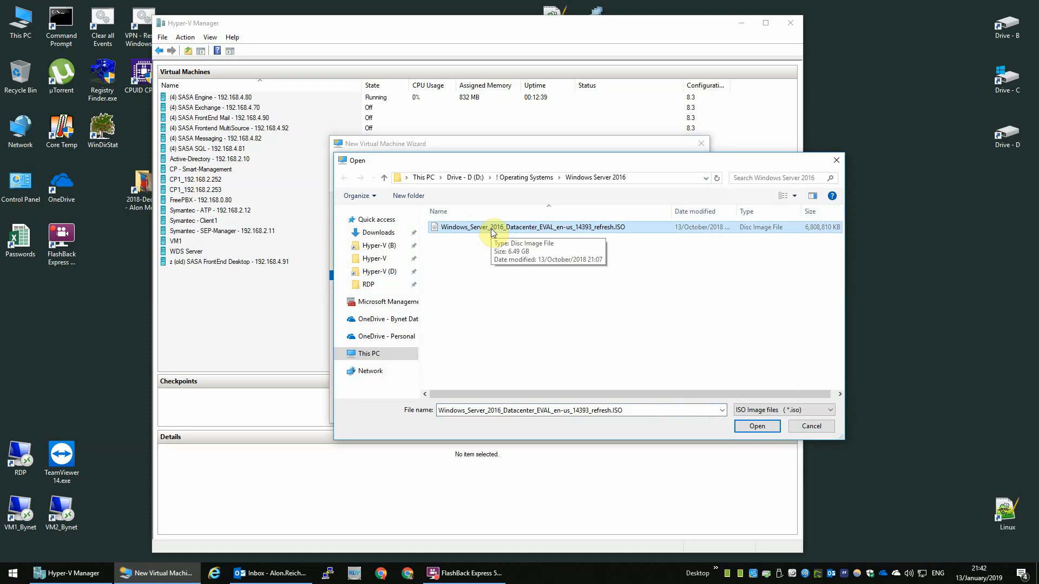
{"action": "left_click", "coordinate": [755, 426]}
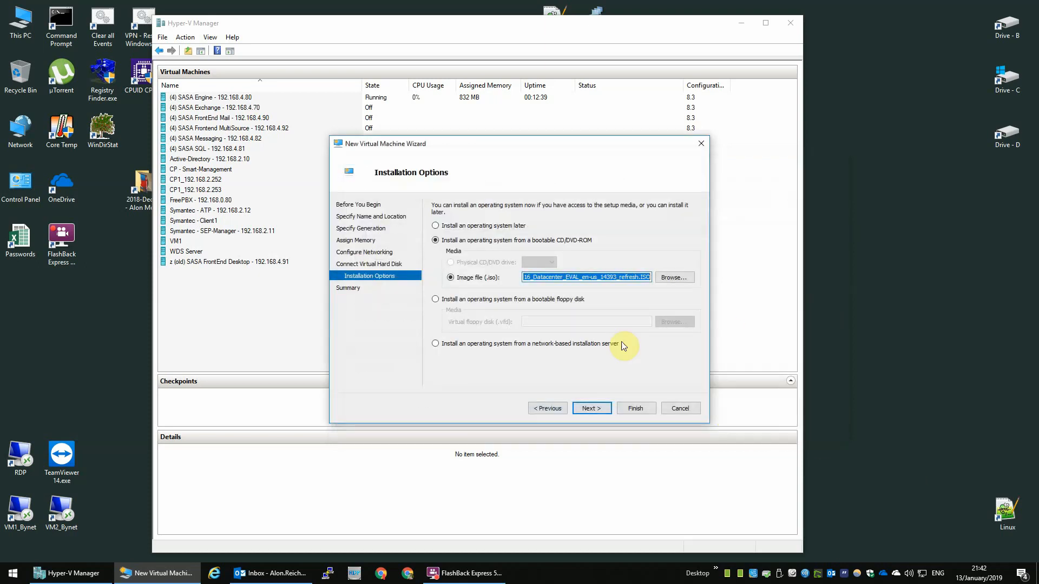
{"action": "left_click", "coordinate": [592, 410]}
{"action": "left_click", "coordinate": [638, 409]}
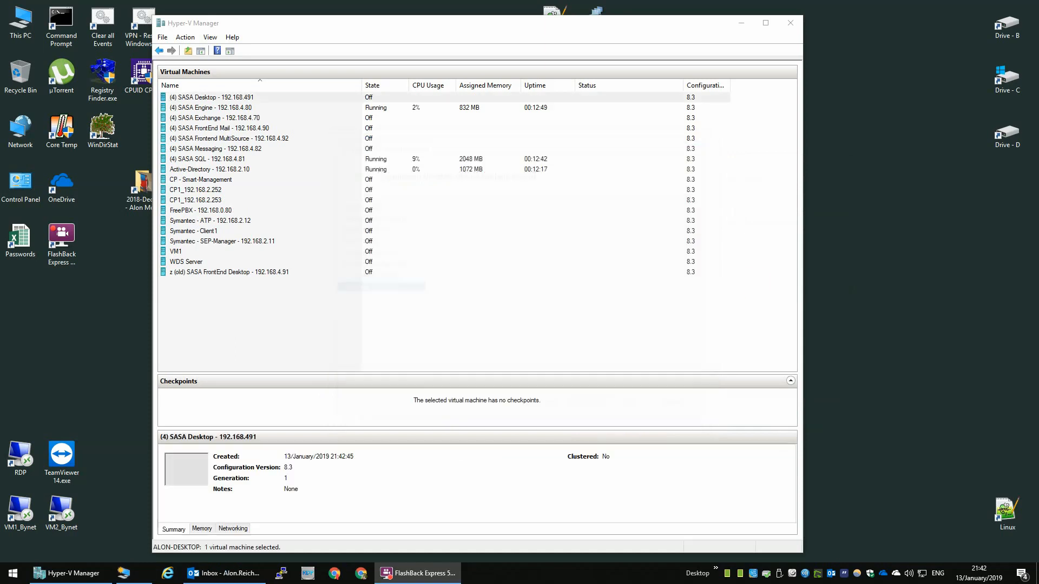
Step: Enable VLAN tagging on the SASA Desktop VM's network adapter with VLAN ID 4
{"action": "right_click", "coordinate": [218, 101]}
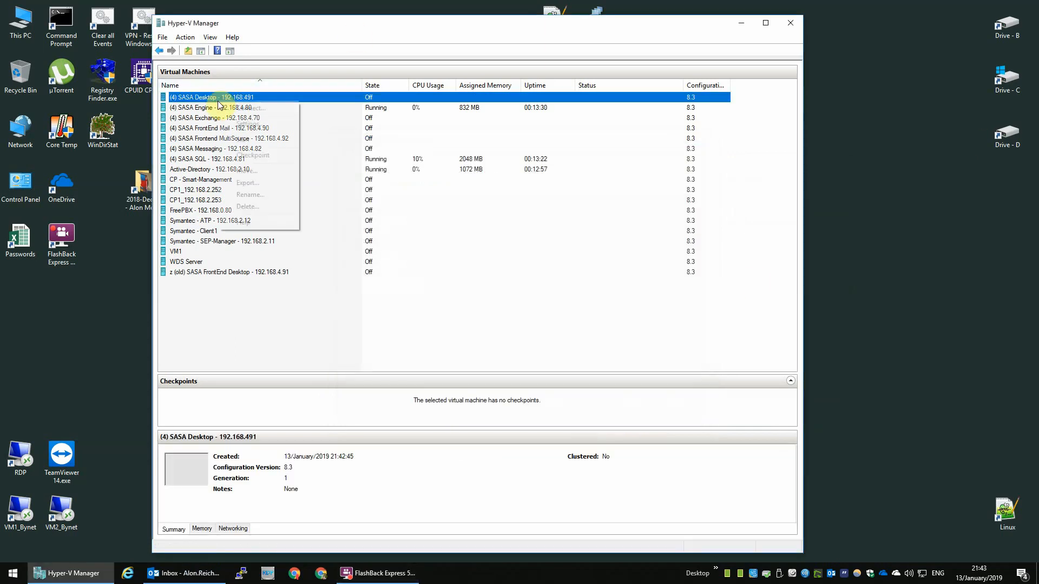
{"action": "left_click", "coordinate": [252, 128]}
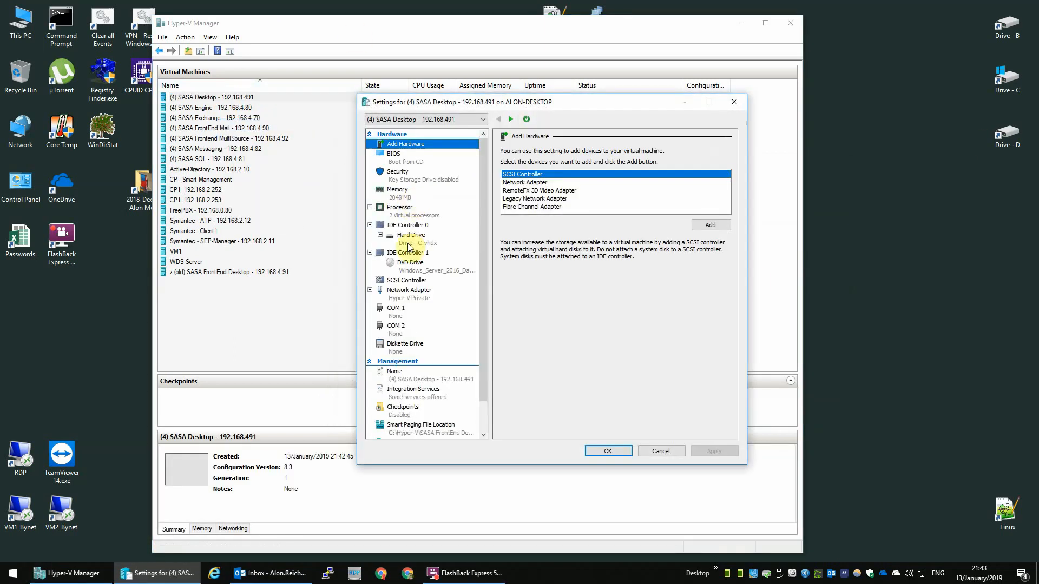
{"action": "left_click", "coordinate": [401, 207]}
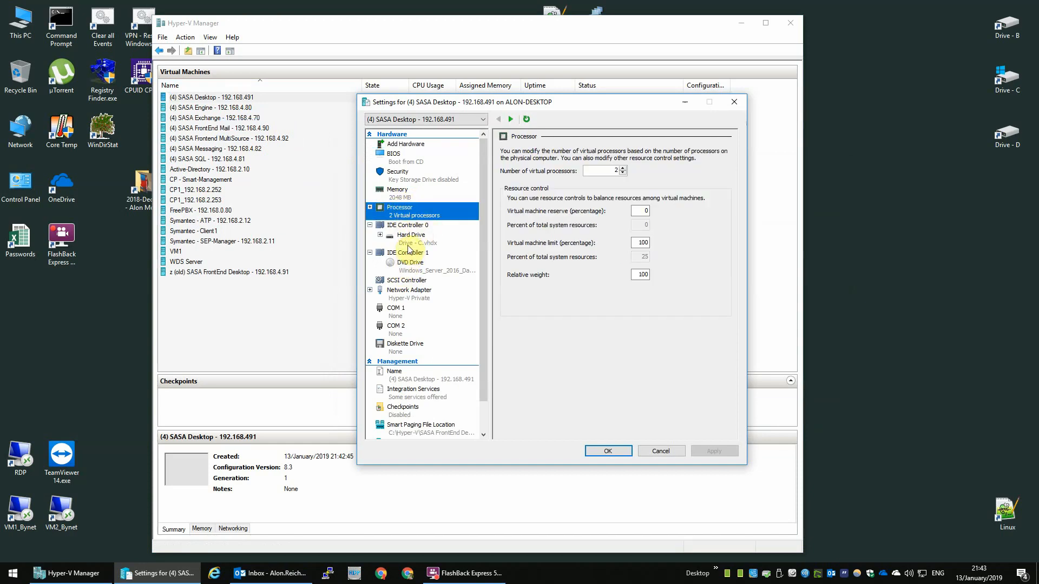
{"action": "left_click", "coordinate": [408, 291]}
{"action": "left_click", "coordinate": [530, 196]}
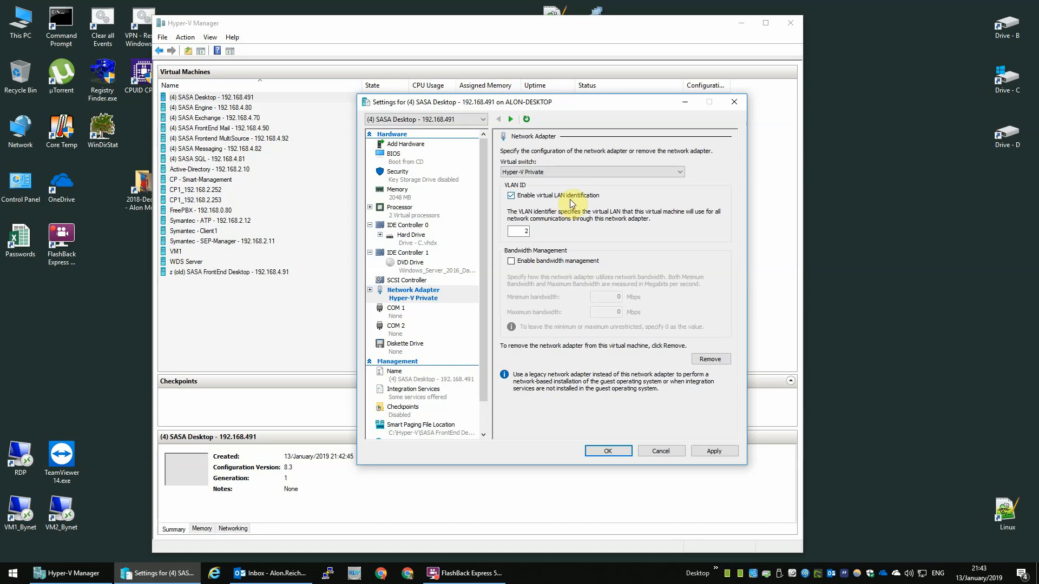
{"action": "double_click", "coordinate": [520, 234]}
{"action": "type", "text": "4"}
{"action": "left_click", "coordinate": [715, 450]}
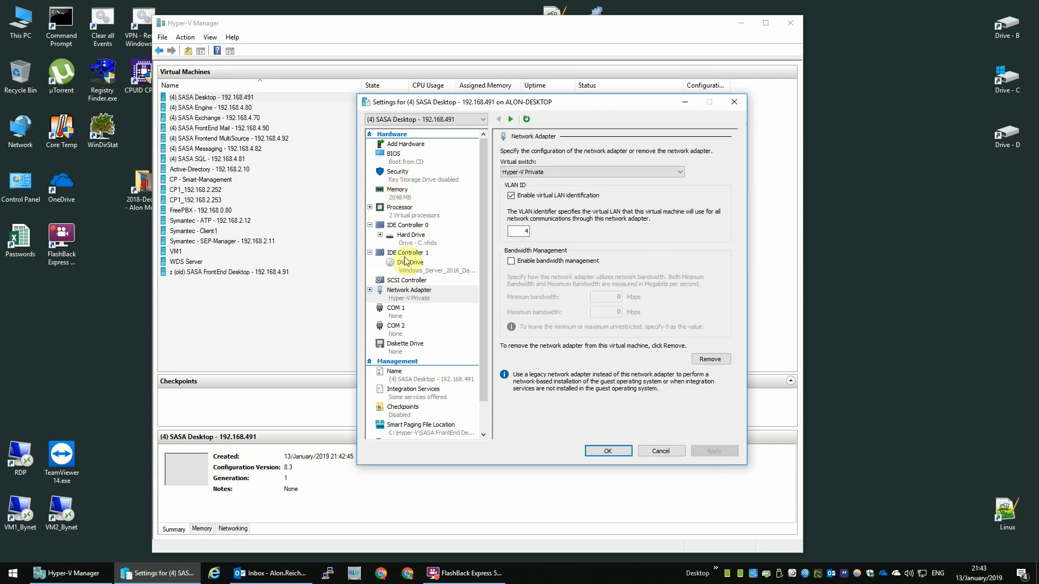
Step: Add a new hard drive to IDE Controller 0 and begin creating its virtual disk
{"action": "left_click", "coordinate": [408, 234]}
{"action": "left_click", "coordinate": [408, 226]}
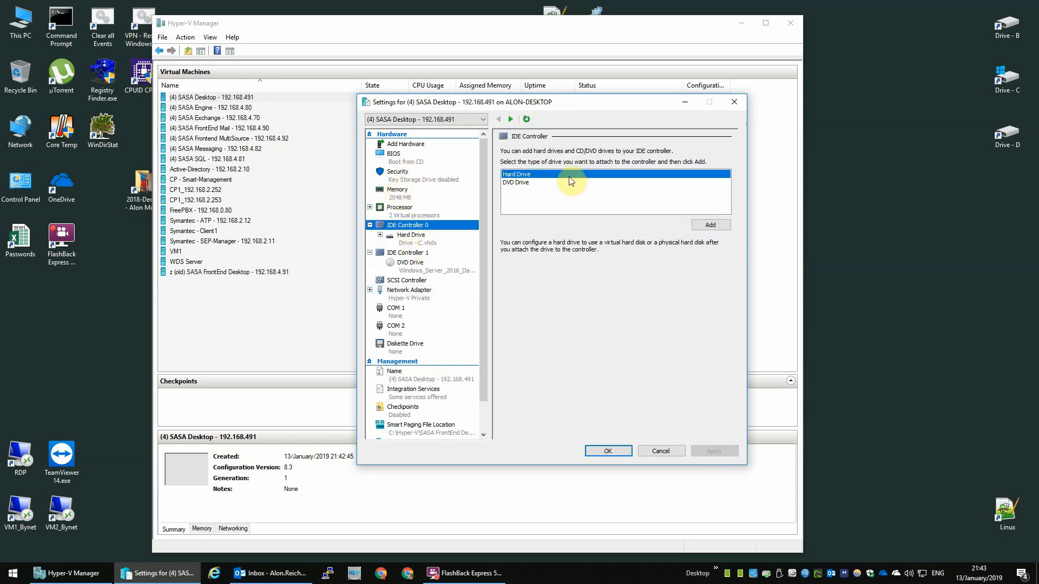
{"action": "left_click", "coordinate": [722, 224]}
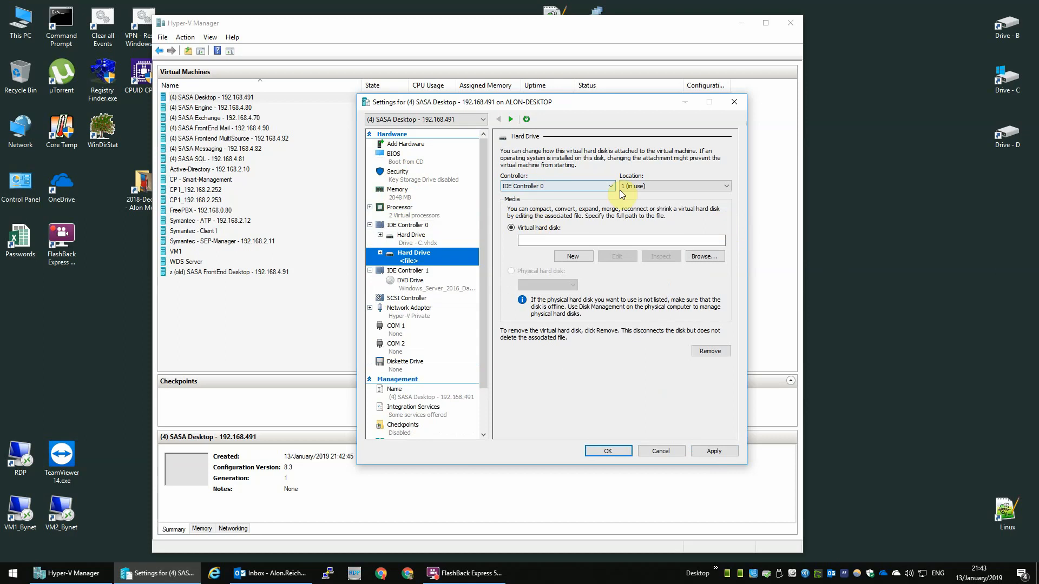
{"action": "left_click", "coordinate": [573, 258]}
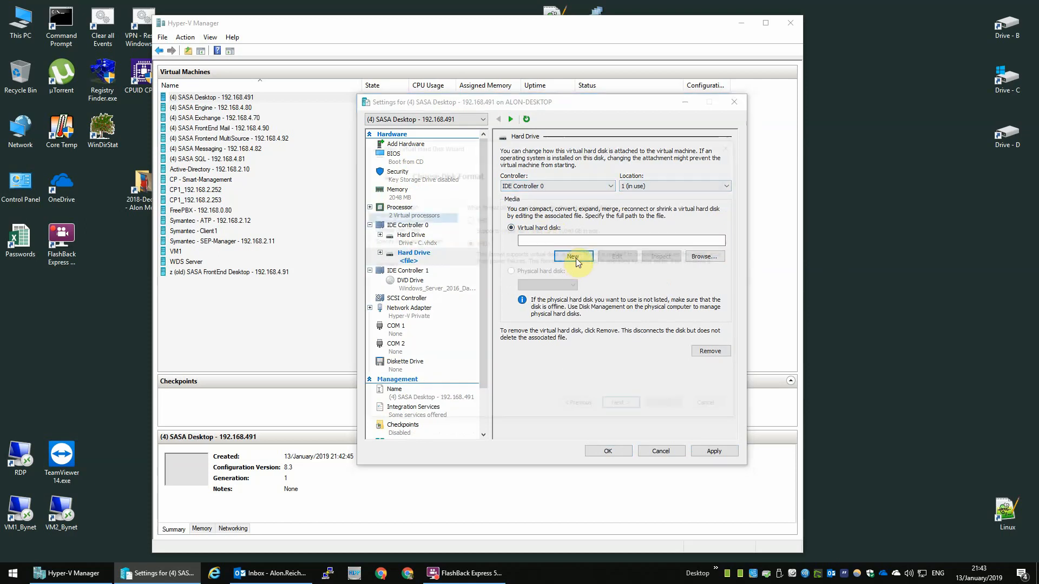
Step: Make the new disk a dynamically expanding VHDX named 'Drive - D'
{"action": "left_click", "coordinate": [624, 408]}
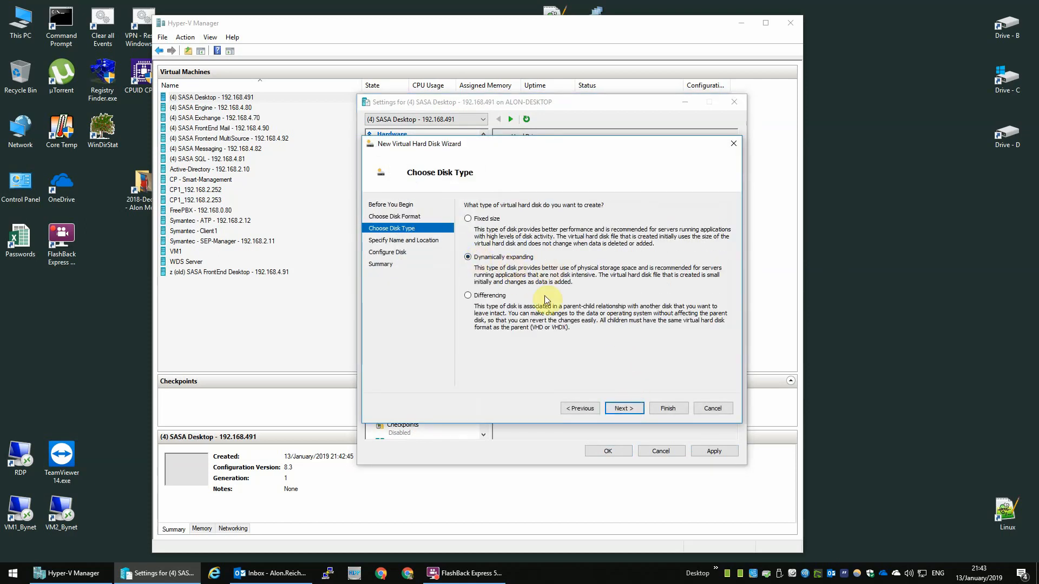
{"action": "left_click", "coordinate": [618, 408]}
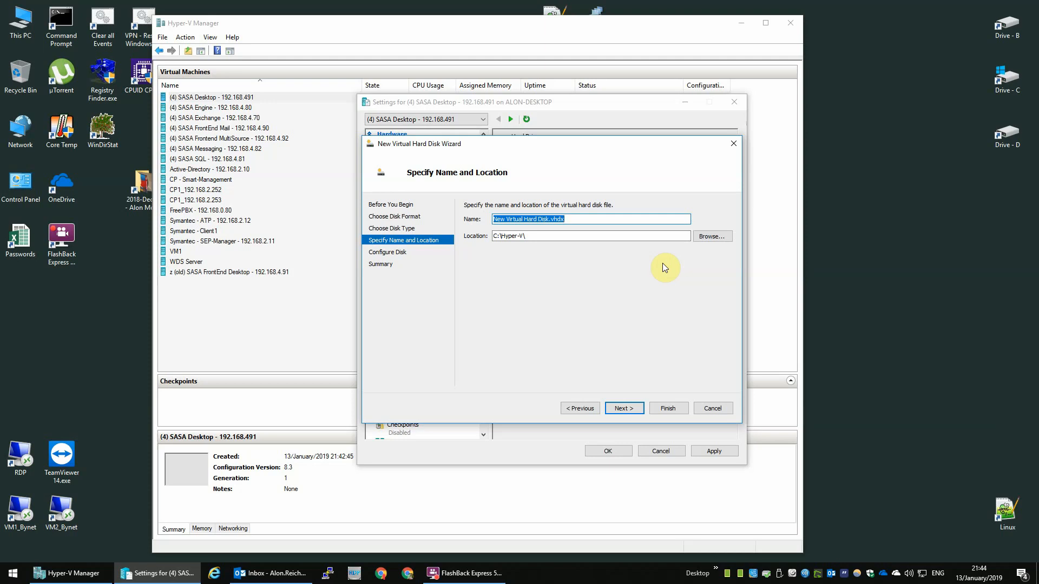
{"action": "left_click", "coordinate": [550, 219]}
{"action": "key", "text": "shift+Home"}
{"action": "type", "text": "Drive - D"}
Step: Save Drive - D in the SASA FrontEnd Desktop folder at 128 GB and create it
{"action": "left_click", "coordinate": [710, 236]}
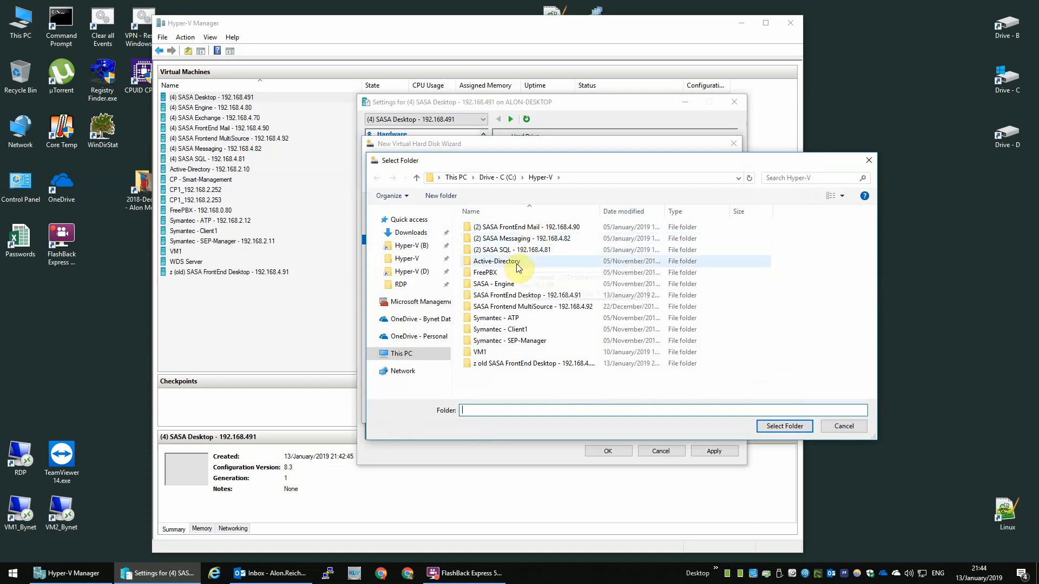
{"action": "left_click", "coordinate": [541, 295]}
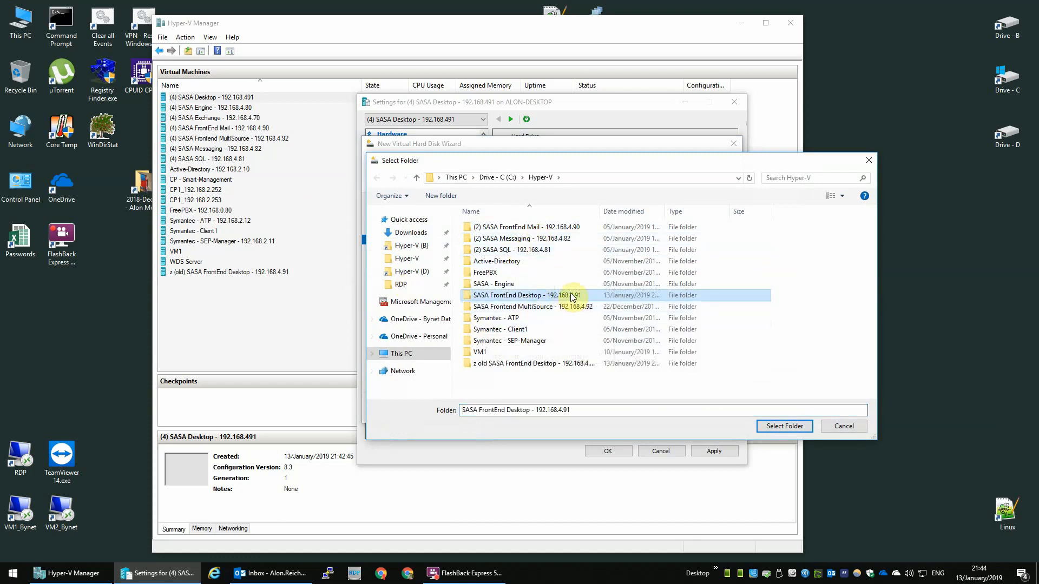
{"action": "double_click", "coordinate": [572, 296]}
{"action": "left_click", "coordinate": [769, 425]}
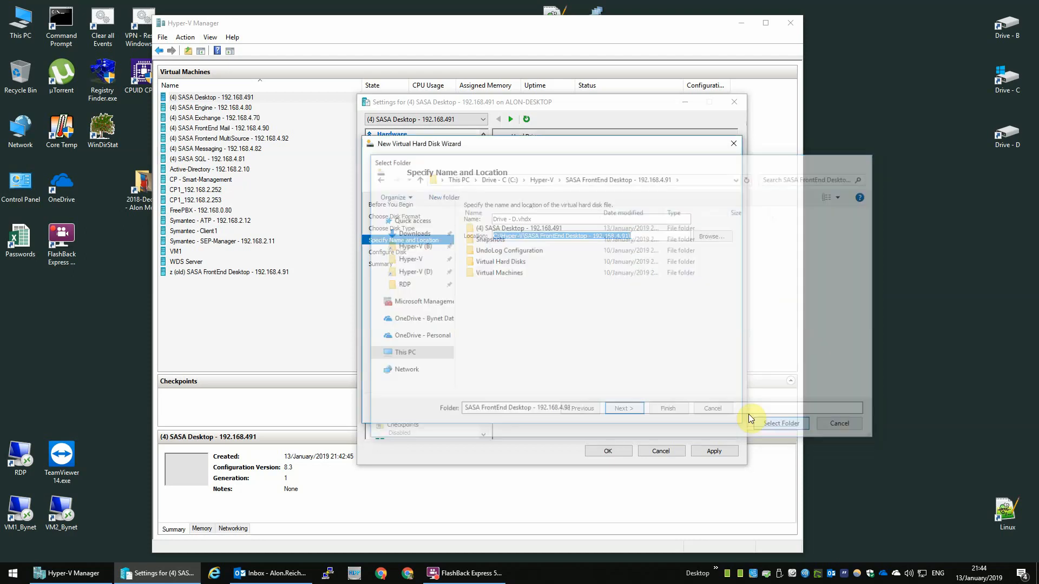
{"action": "left_click", "coordinate": [623, 409]}
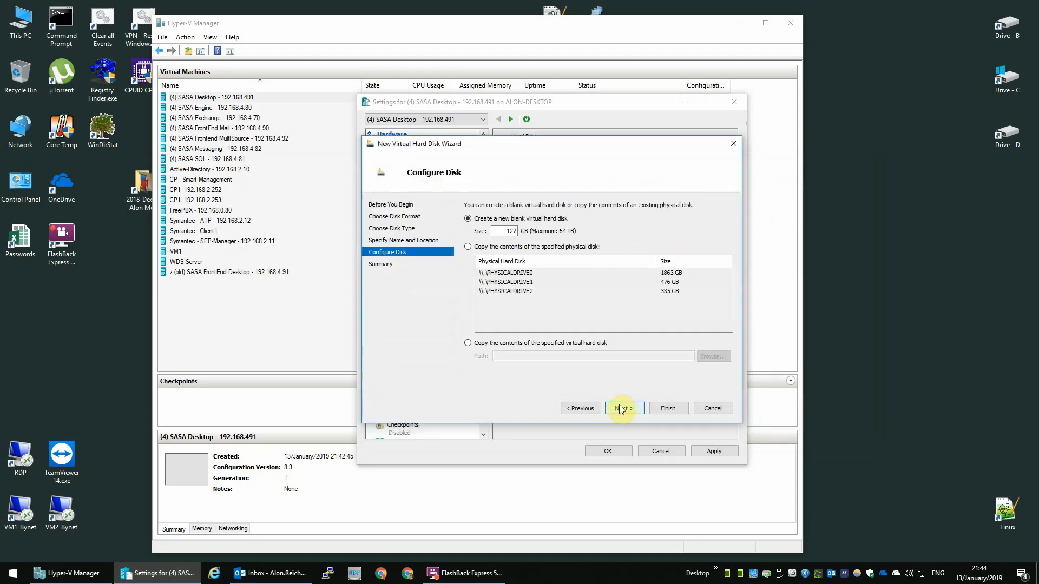
{"action": "double_click", "coordinate": [506, 231]}
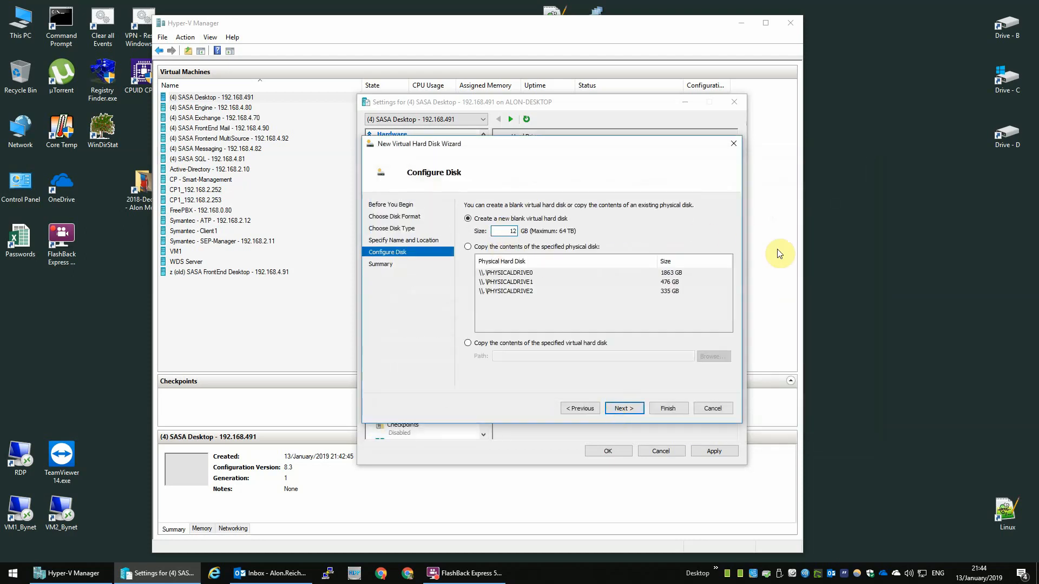
{"action": "left_click", "coordinate": [624, 408]}
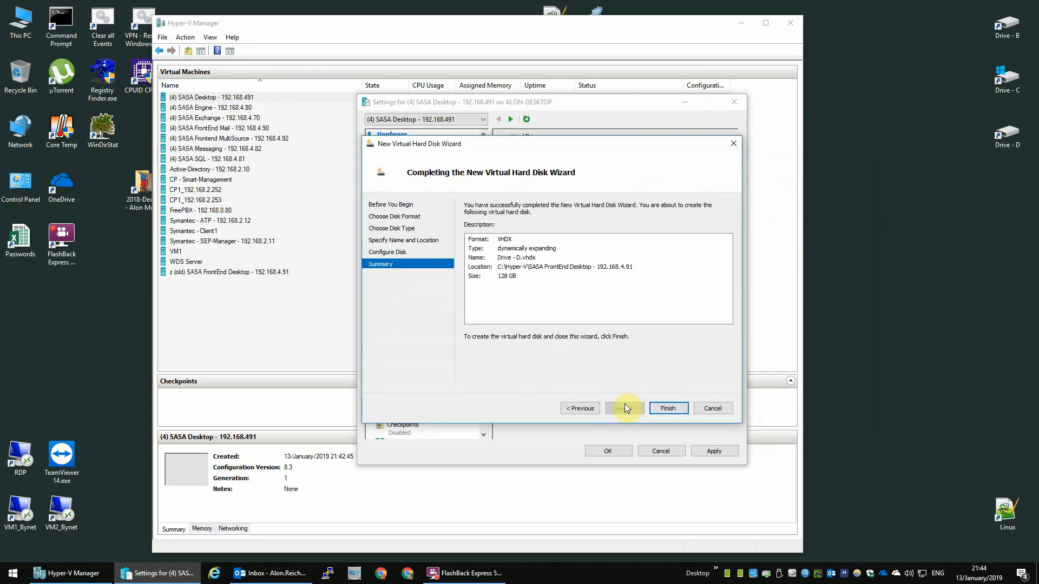
{"action": "left_click", "coordinate": [661, 408]}
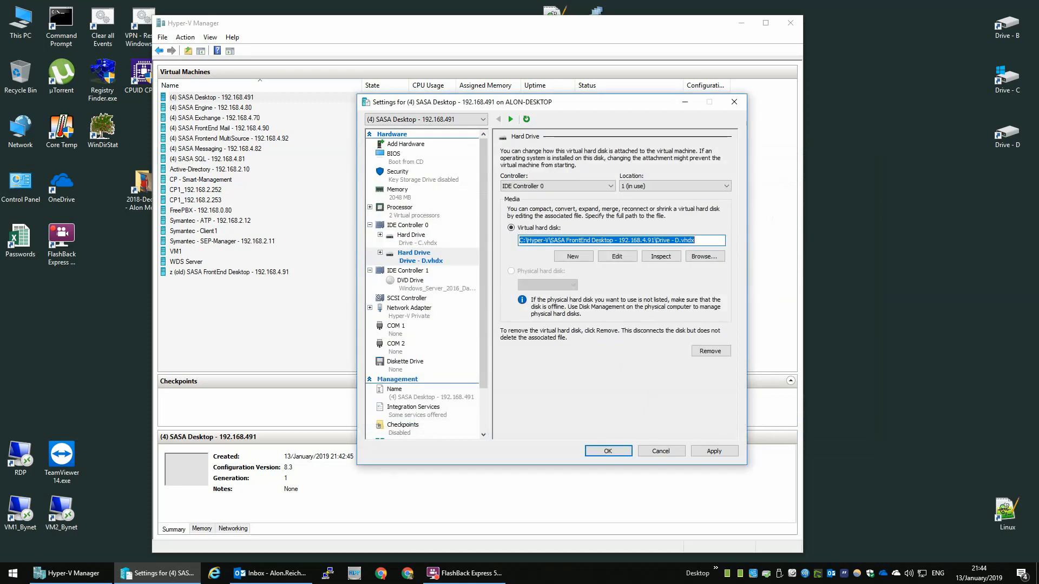
Step: Save the settings, start the SASA Desktop VM and connect to its console
{"action": "left_click", "coordinate": [599, 452]}
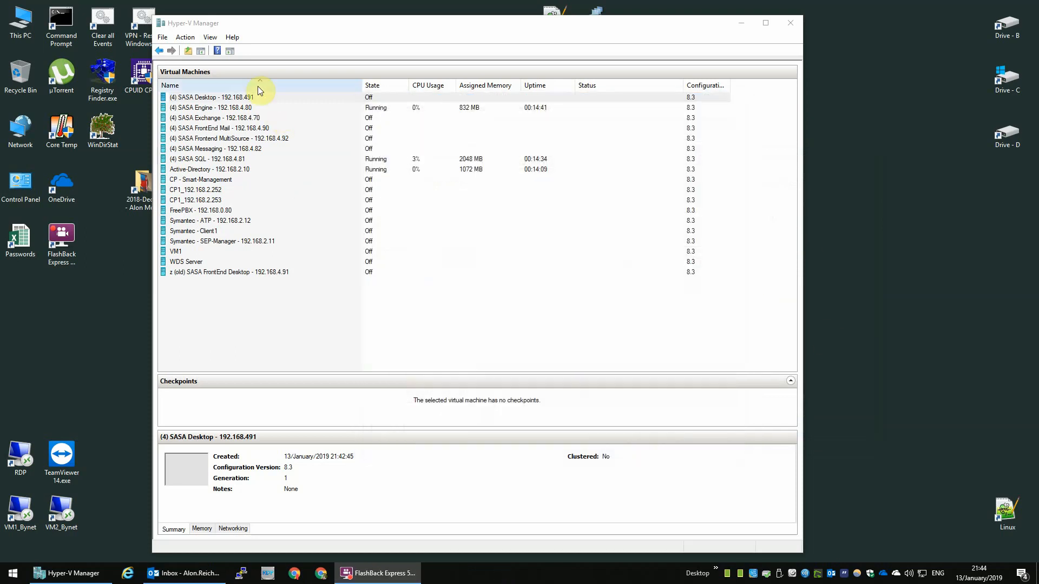
{"action": "left_click", "coordinate": [233, 97]}
{"action": "right_click", "coordinate": [239, 99]}
{"action": "left_click", "coordinate": [273, 144]}
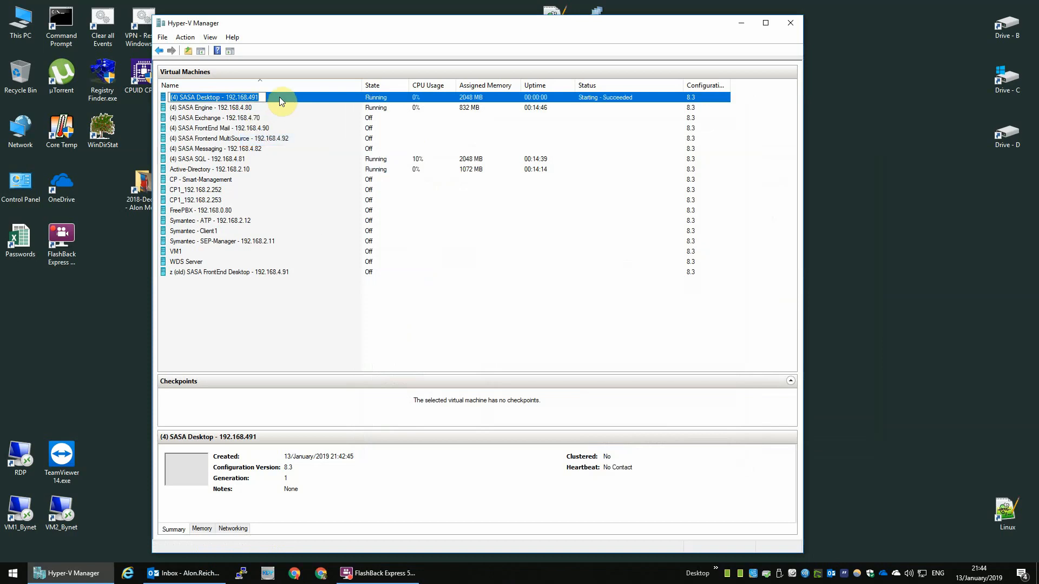
{"action": "double_click", "coordinate": [280, 96]}
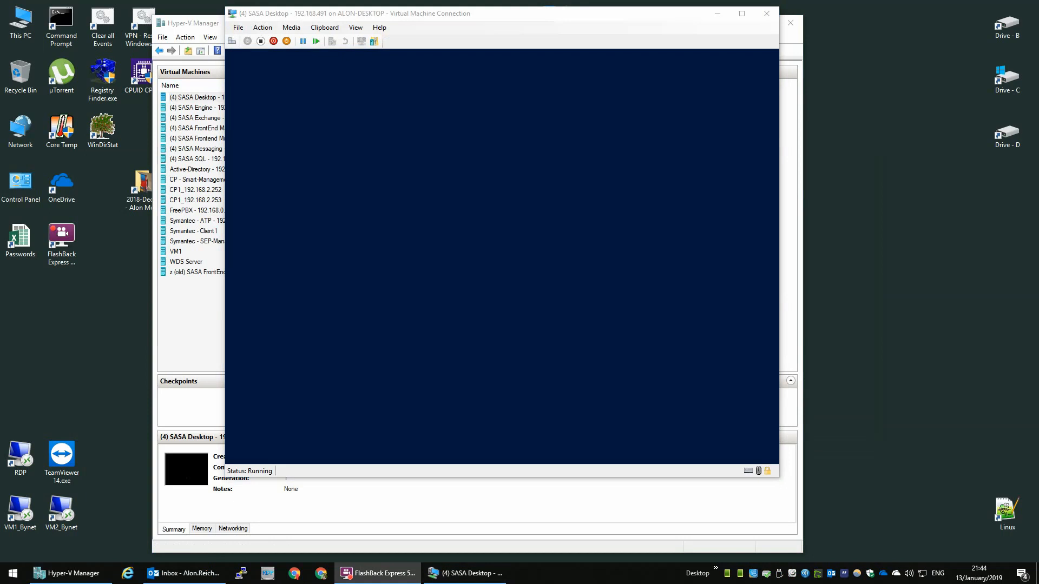
Step: Begin Windows Setup and choose Windows Server 2016 Standard Evaluation (Desktop Experience)
{"action": "left_click", "coordinate": [643, 336]}
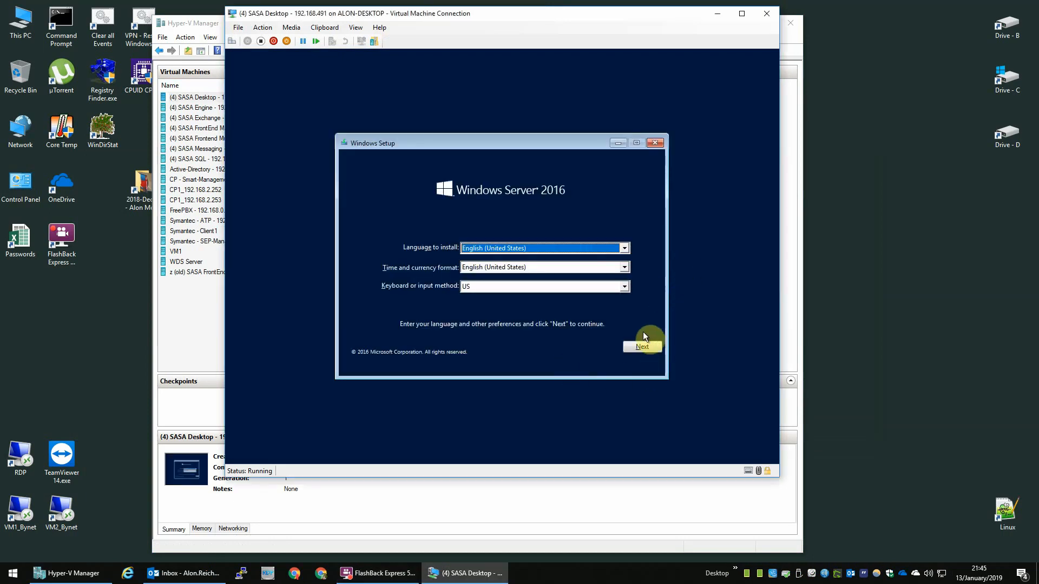
{"action": "left_click", "coordinate": [642, 347]}
{"action": "left_click", "coordinate": [479, 264]}
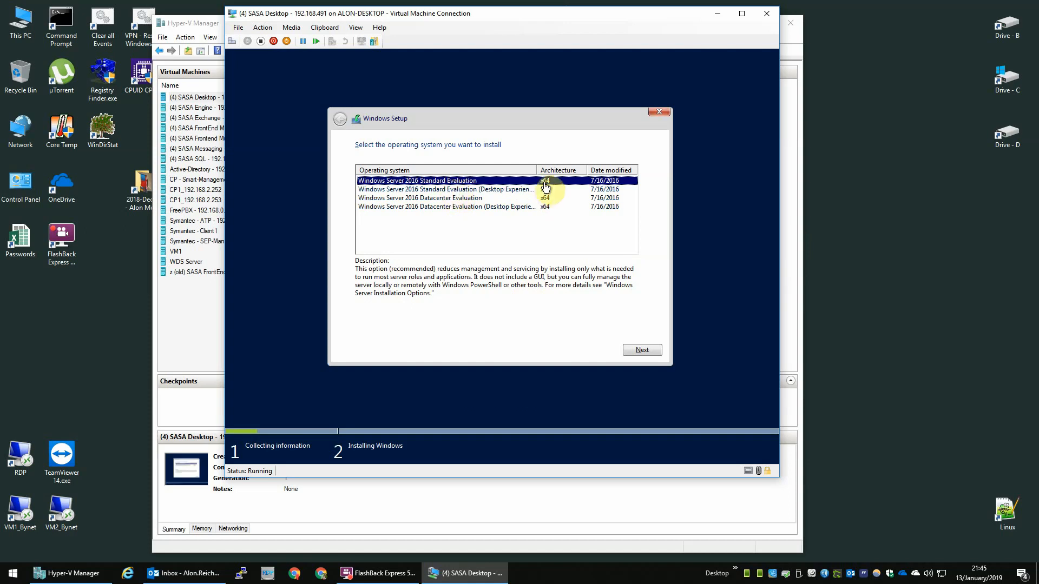
{"action": "left_click_drag", "start_coordinate": [535, 170], "coordinate": [618, 170]}
{"action": "left_click", "coordinate": [470, 190]}
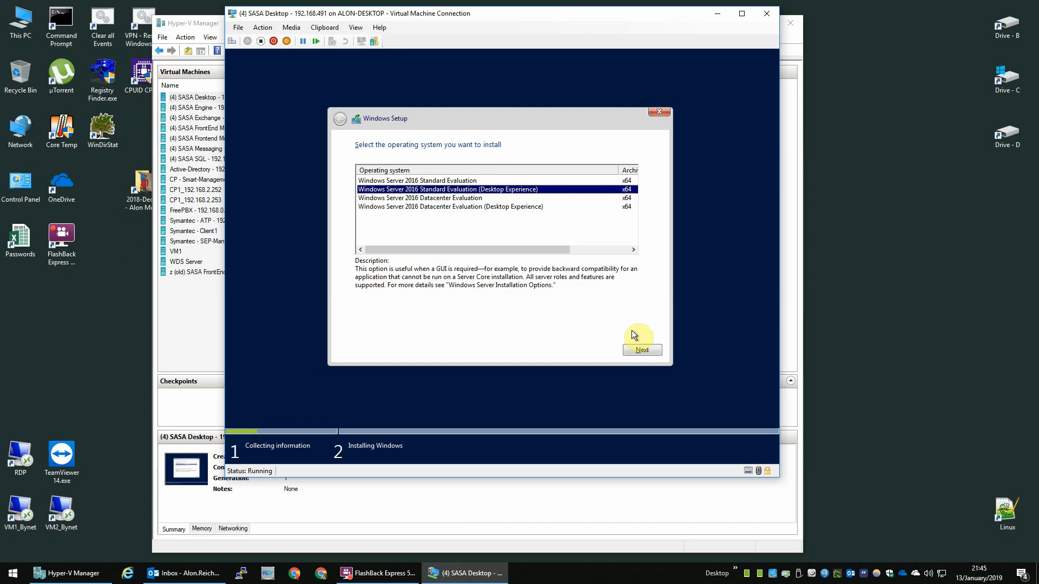
{"action": "left_click", "coordinate": [646, 353]}
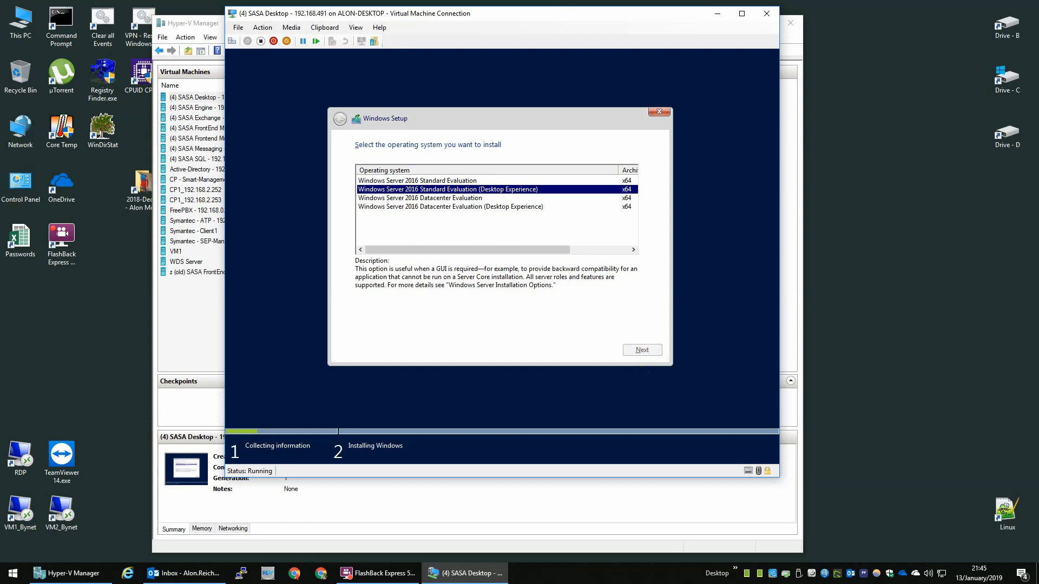
Step: Accept the license terms and run a Custom install onto Drive 0's unallocated space
{"action": "left_click", "coordinate": [403, 323]}
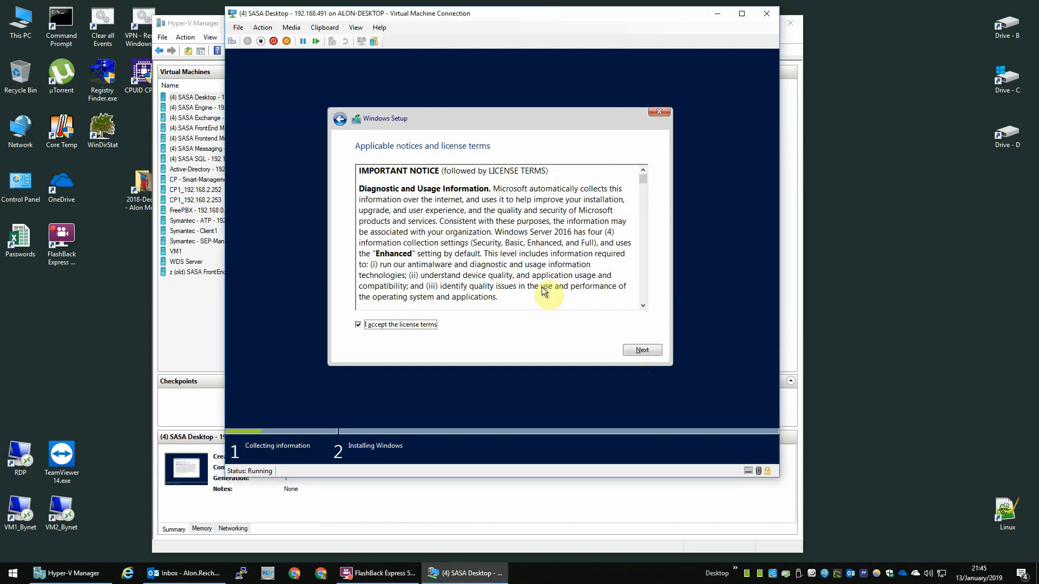
{"action": "left_click_drag", "start_coordinate": [641, 179], "coordinate": [622, 311]}
{"action": "left_click", "coordinate": [643, 350]}
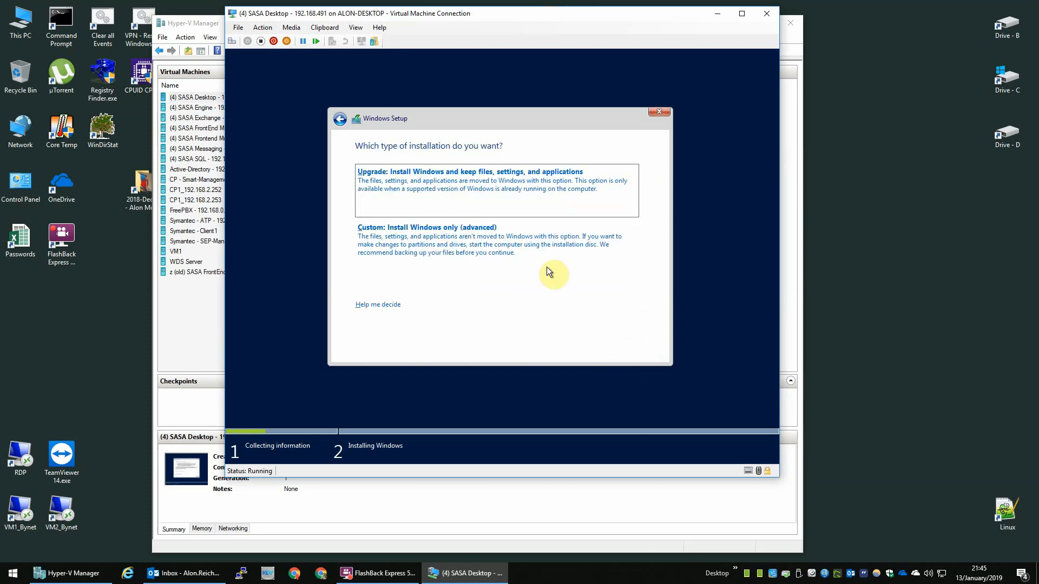
{"action": "left_click", "coordinate": [388, 238]}
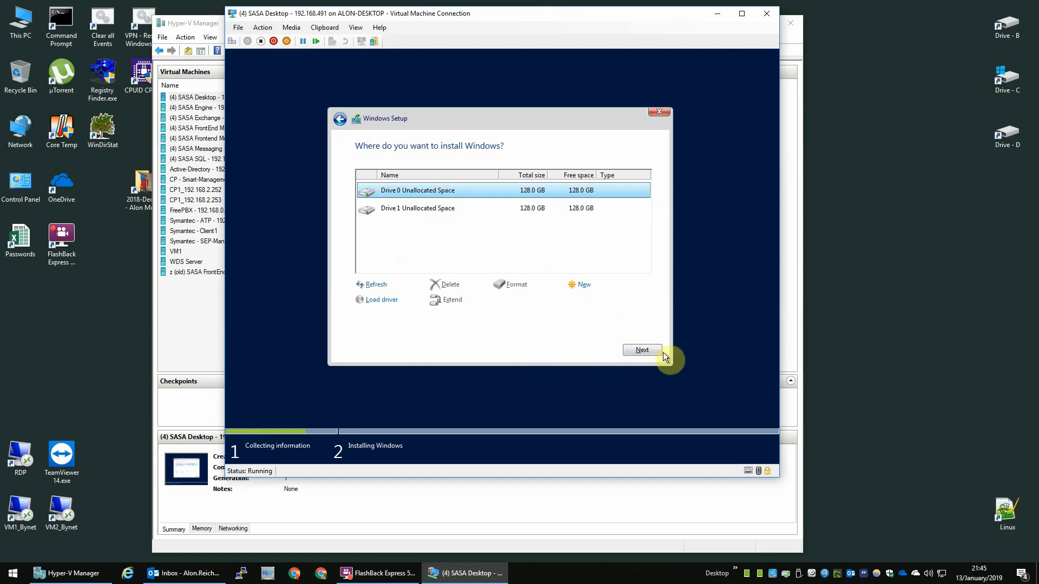
{"action": "left_click", "coordinate": [647, 349]}
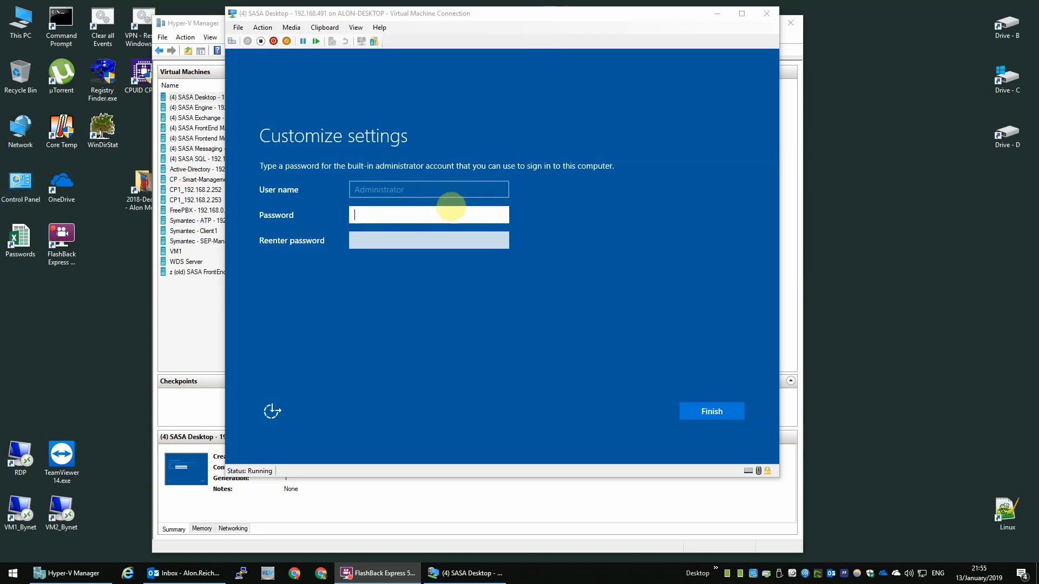
Step: Set the Administrator password, entering it in both password fields
{"action": "left_click", "coordinate": [324, 208]}
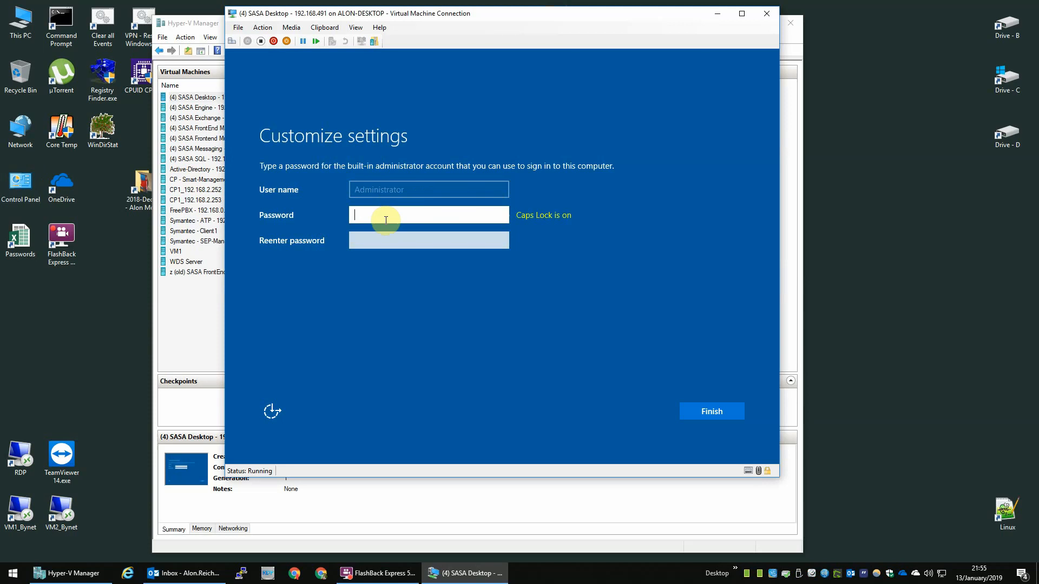
{"action": "type", "text": "••••"}
{"action": "key", "text": "BackSpace"}
{"action": "key", "text": "BackSpace"}
{"action": "key", "text": "BackSpace"}
{"action": "key", "text": "BackSpace"}
{"action": "key", "text": "Caps_Lock"}
{"action": "type", "text": "••••••••••"}
{"action": "key", "text": "Tab"}
{"action": "type", "text": "••••"}
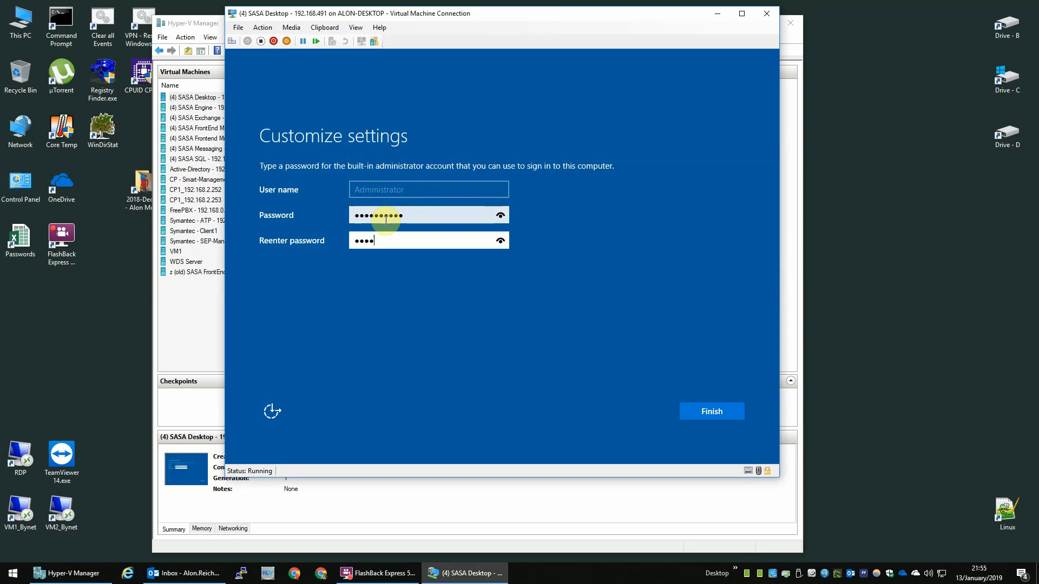
{"action": "type", "text": "••••••"}
{"action": "key", "text": "Return"}
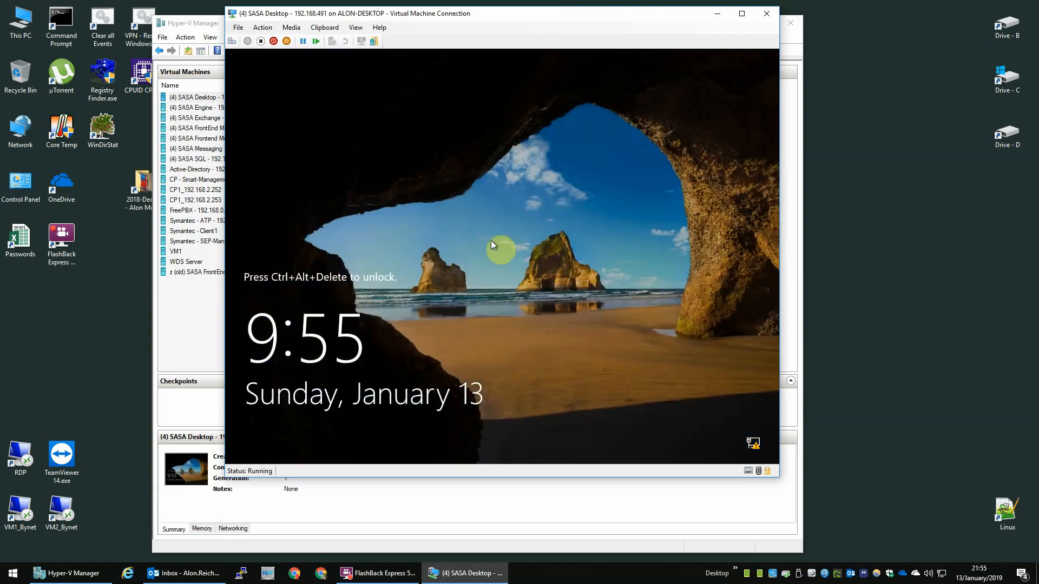
Step: Sign in to the VM as Administrator with the new password
{"action": "left_click", "coordinate": [232, 42]}
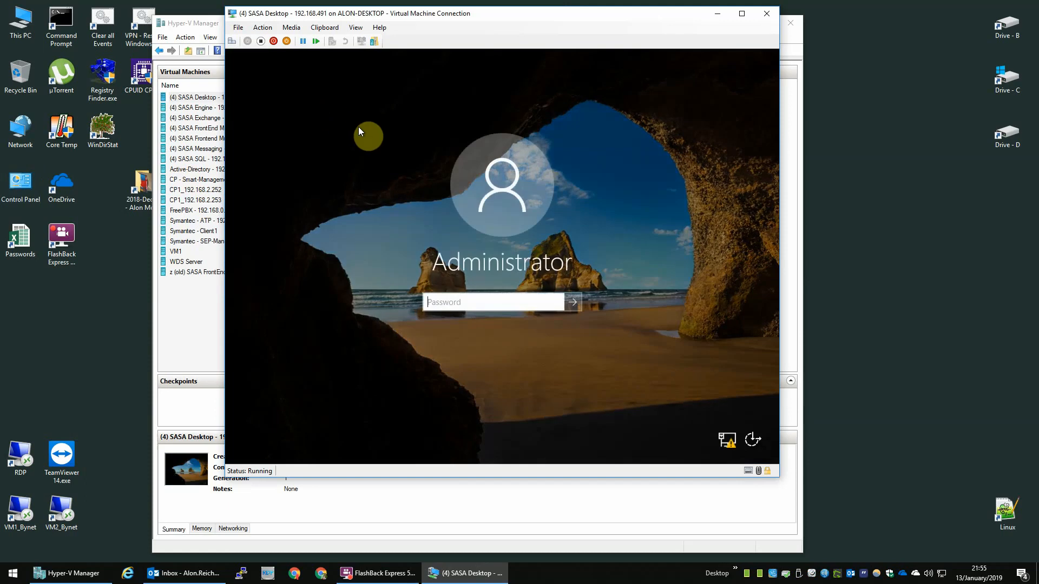
{"action": "type", "text": "••"}
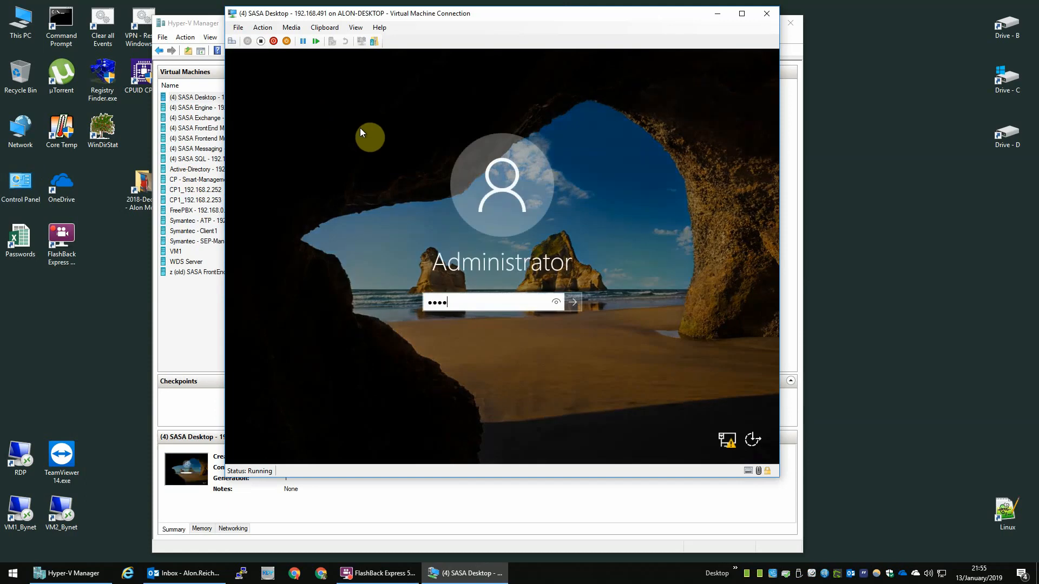
{"action": "type", "text": "•••••••••"}
{"action": "key", "text": "Return"}
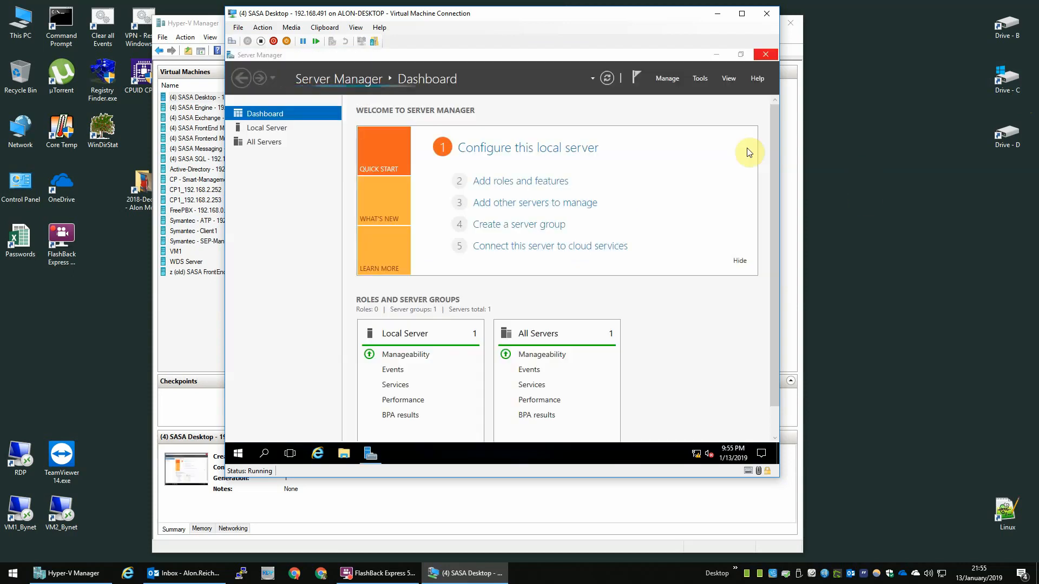
Step: Maximize Server Manager and move the SASA Desktop window beside Hyper-V Manager's machine list
{"action": "left_click", "coordinate": [739, 55]}
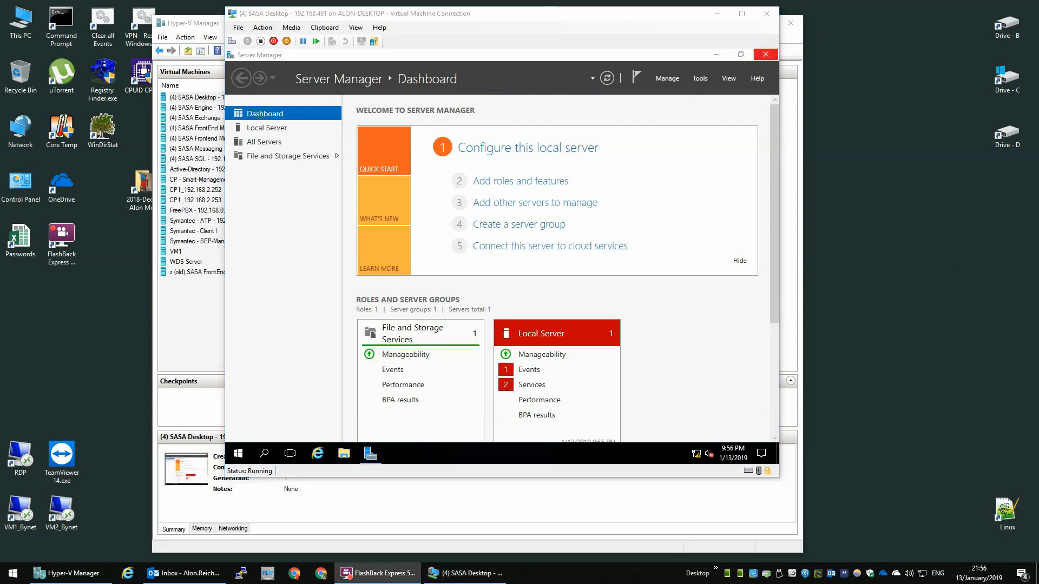
{"action": "left_click_drag", "start_coordinate": [579, 16], "coordinate": [750, 49]}
{"action": "left_click", "coordinate": [291, 159]}
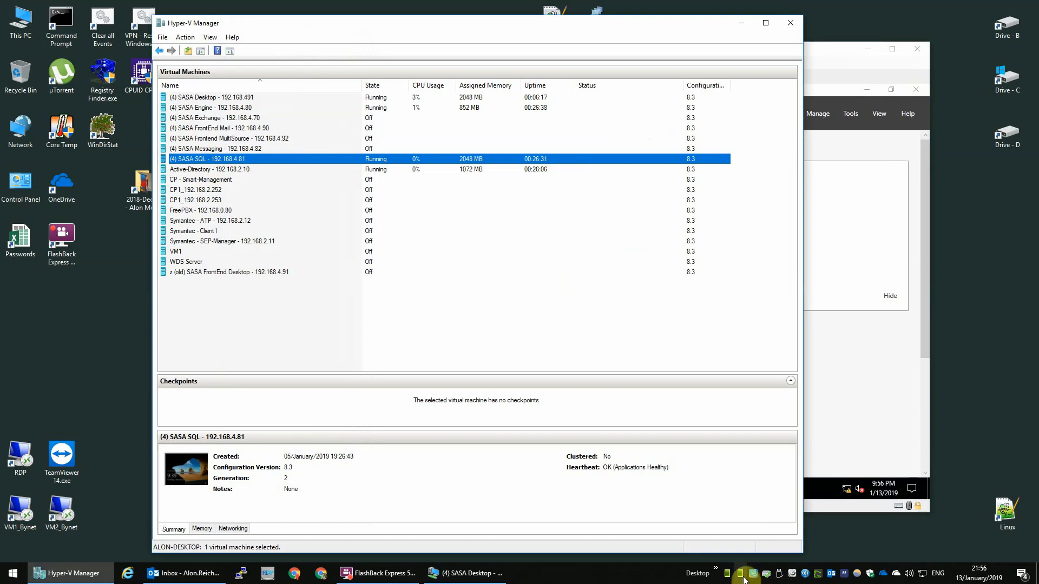
{"action": "left_click", "coordinate": [862, 69]}
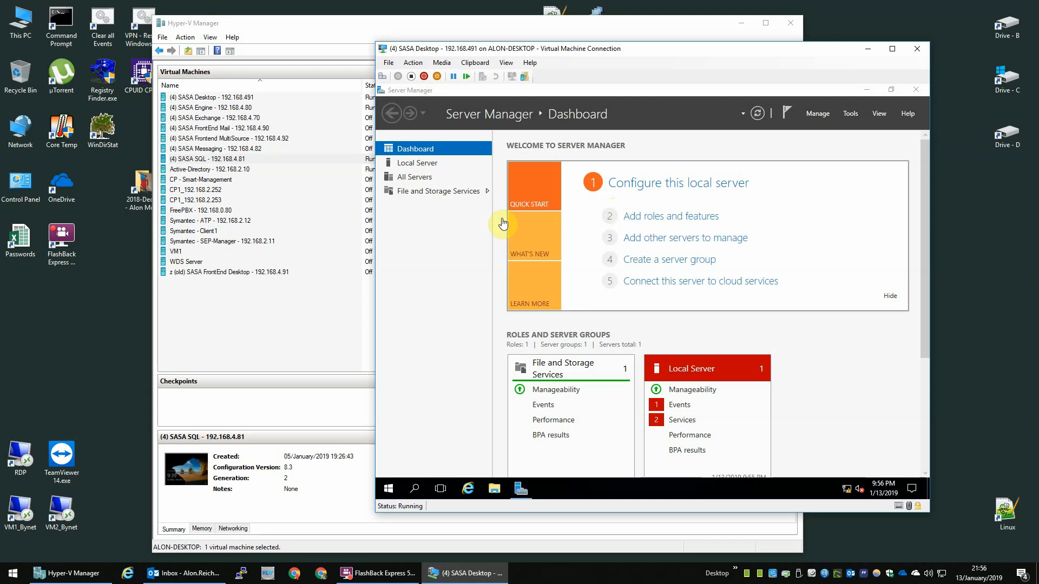
{"action": "left_click", "coordinate": [319, 160]}
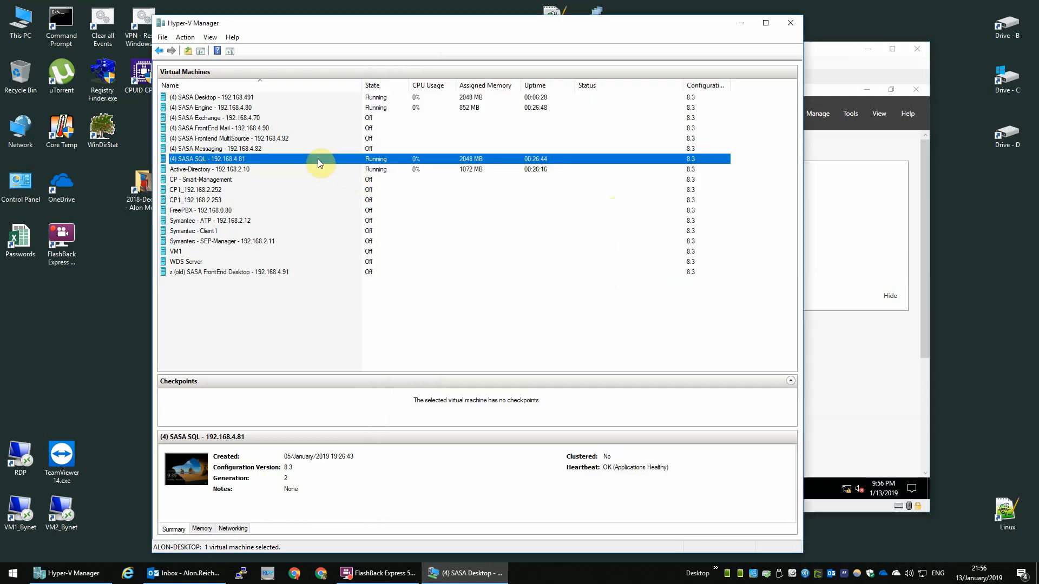
{"action": "left_click", "coordinate": [828, 51]}
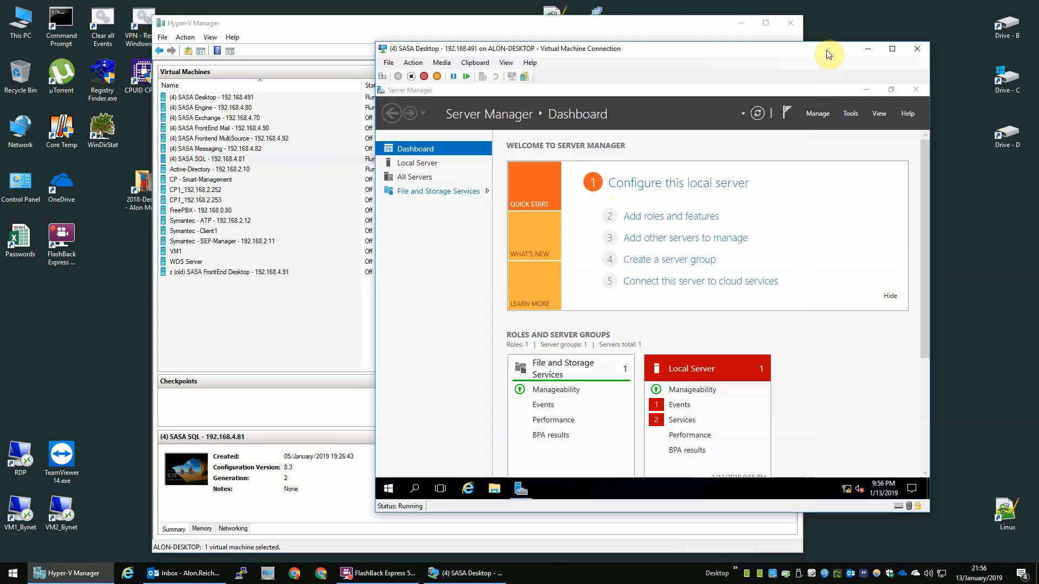
{"action": "left_click", "coordinate": [715, 217]}
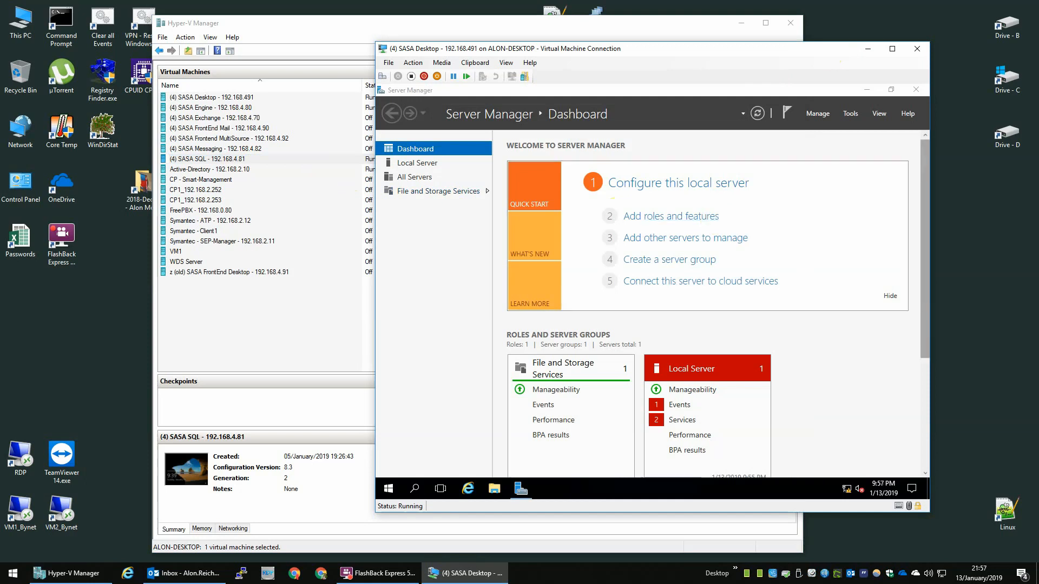
Step: Install the .NET Framework 3.5 Features and Telnet Client features on this server
{"action": "left_click", "coordinate": [636, 216]}
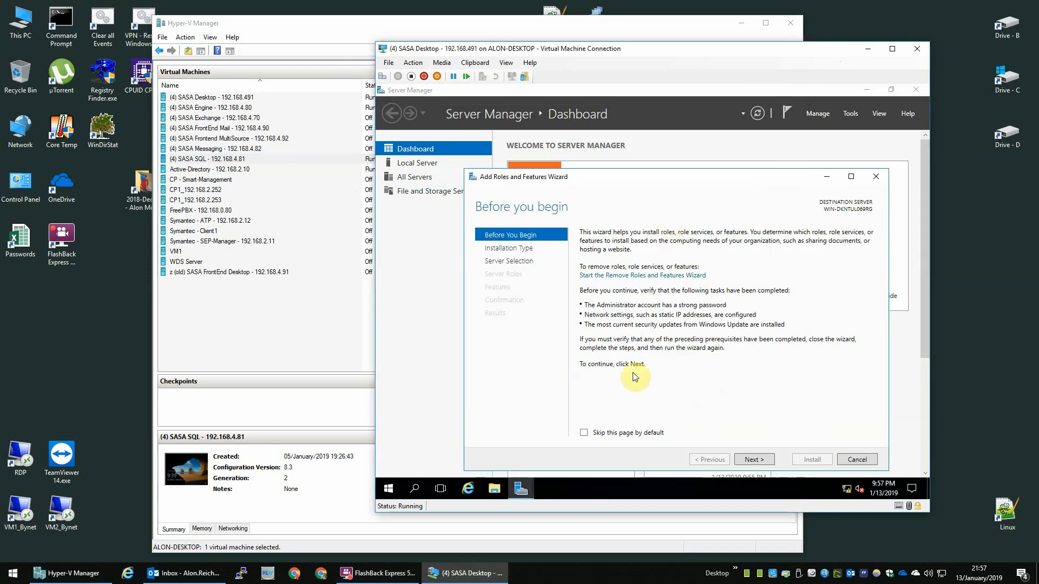
{"action": "left_click", "coordinate": [753, 460]}
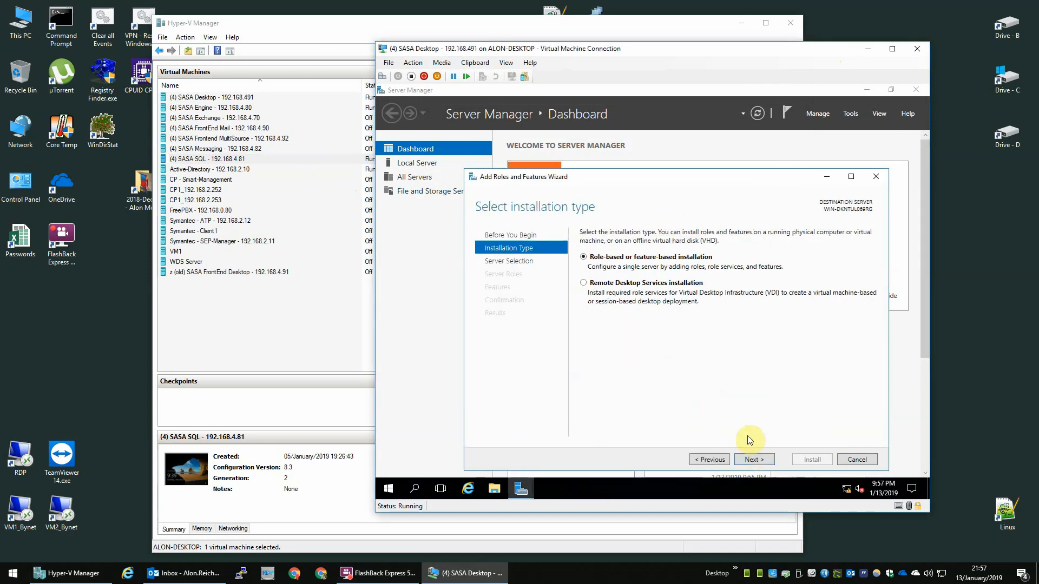
{"action": "left_click", "coordinate": [768, 463]}
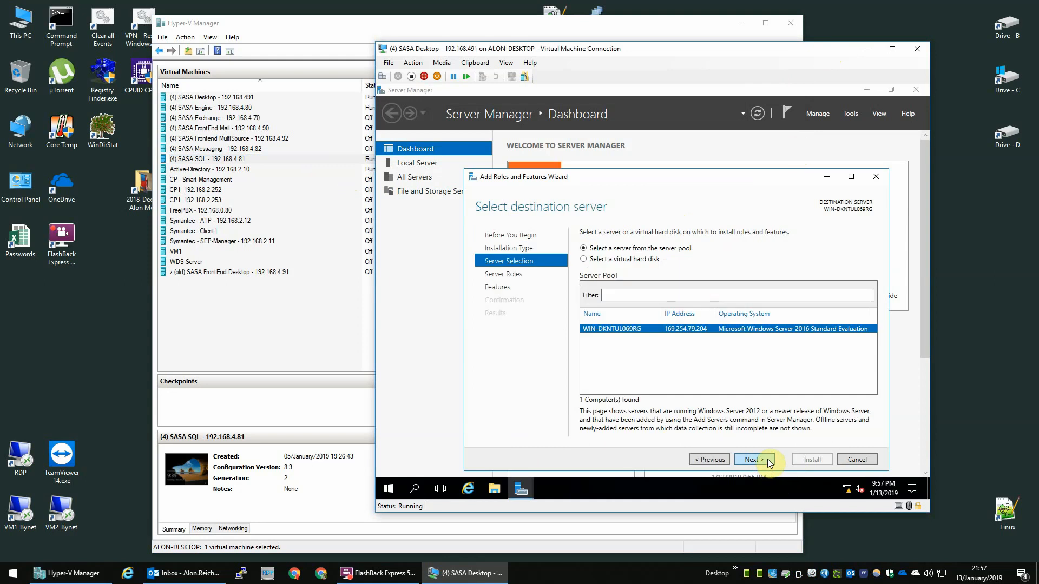
{"action": "left_click", "coordinate": [769, 463]}
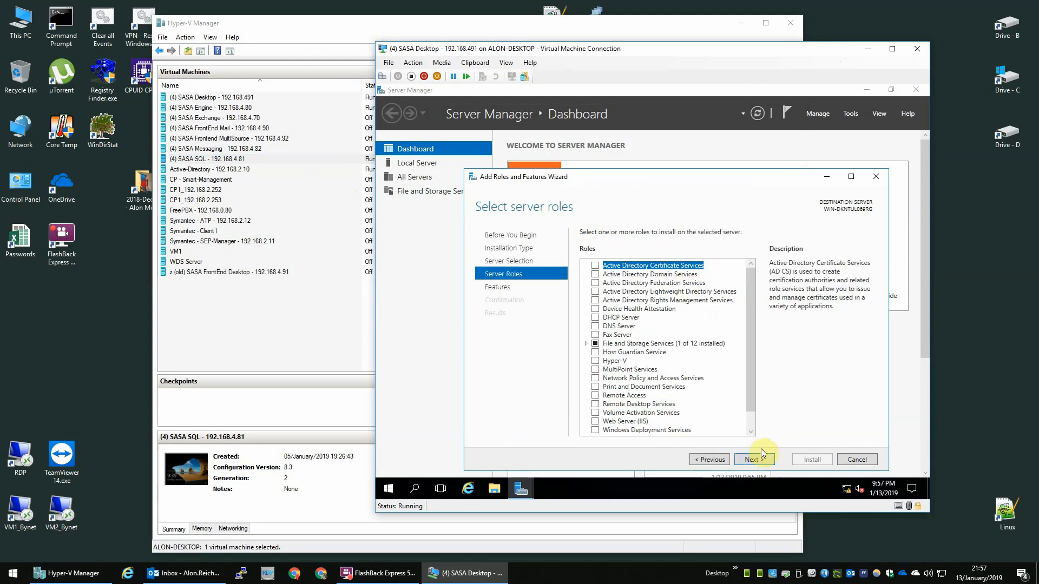
{"action": "left_click", "coordinate": [761, 460]}
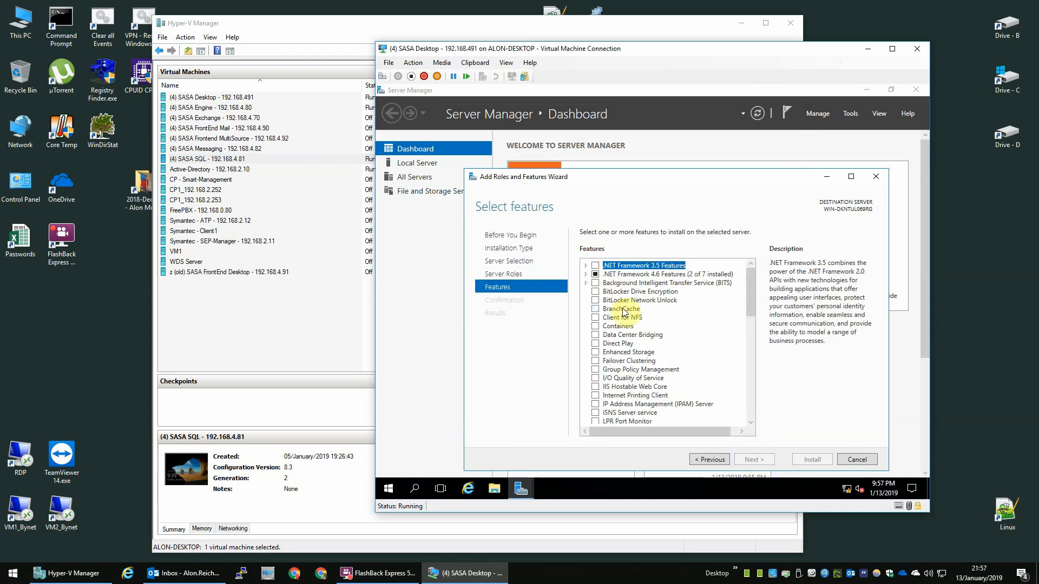
{"action": "left_click", "coordinate": [595, 267]}
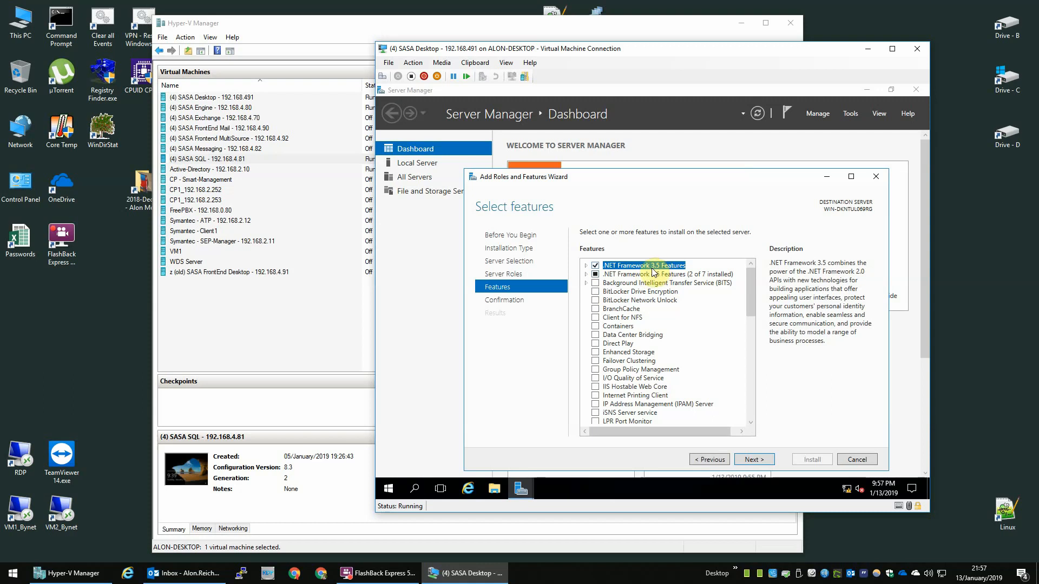
{"action": "key", "text": "t"}
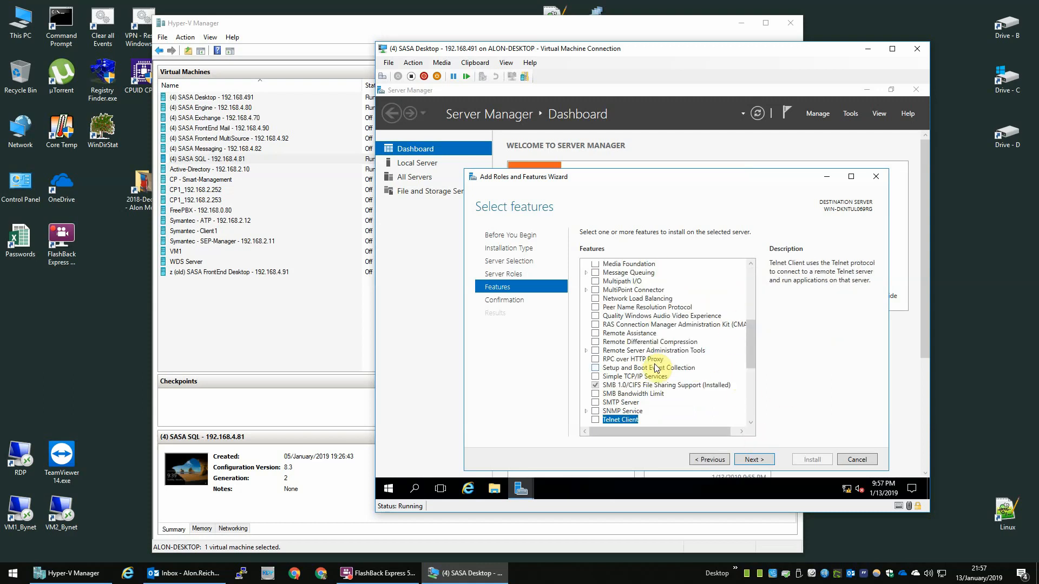
{"action": "left_click", "coordinate": [767, 461]}
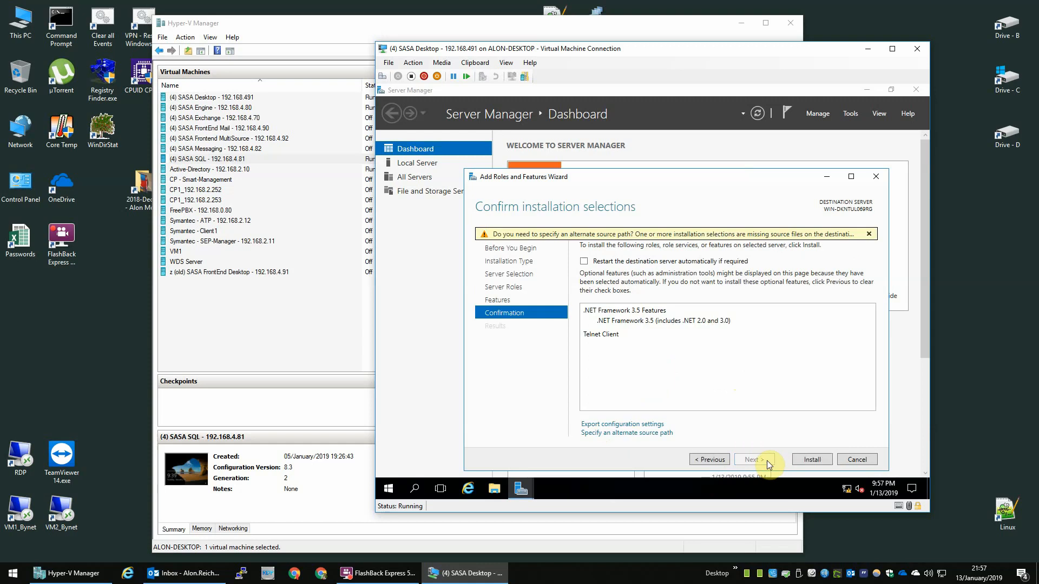
{"action": "left_click", "coordinate": [813, 460]}
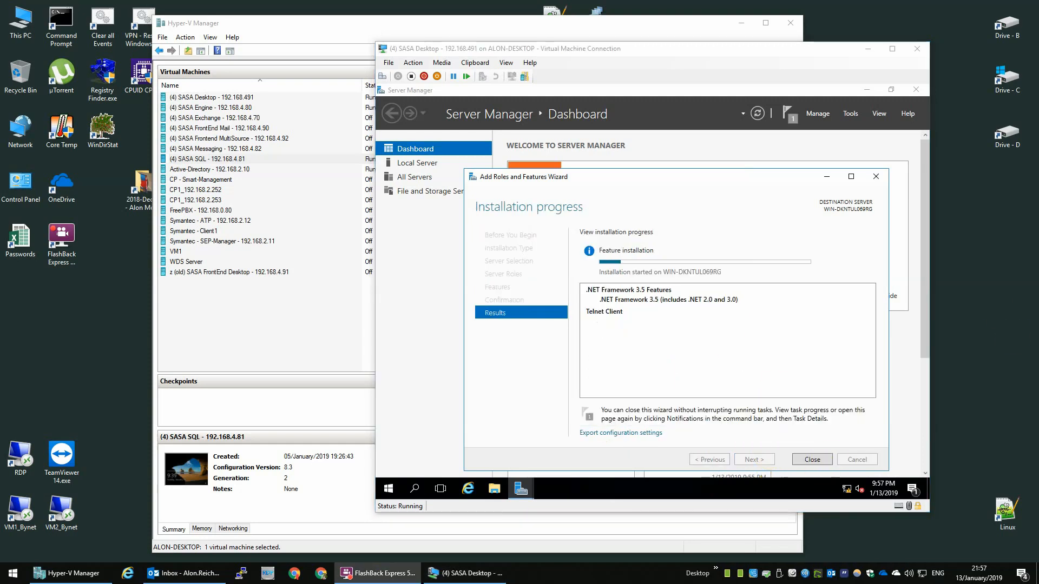
Step: Close the features wizard and show the Local Server properties page
{"action": "left_click", "coordinate": [781, 420]}
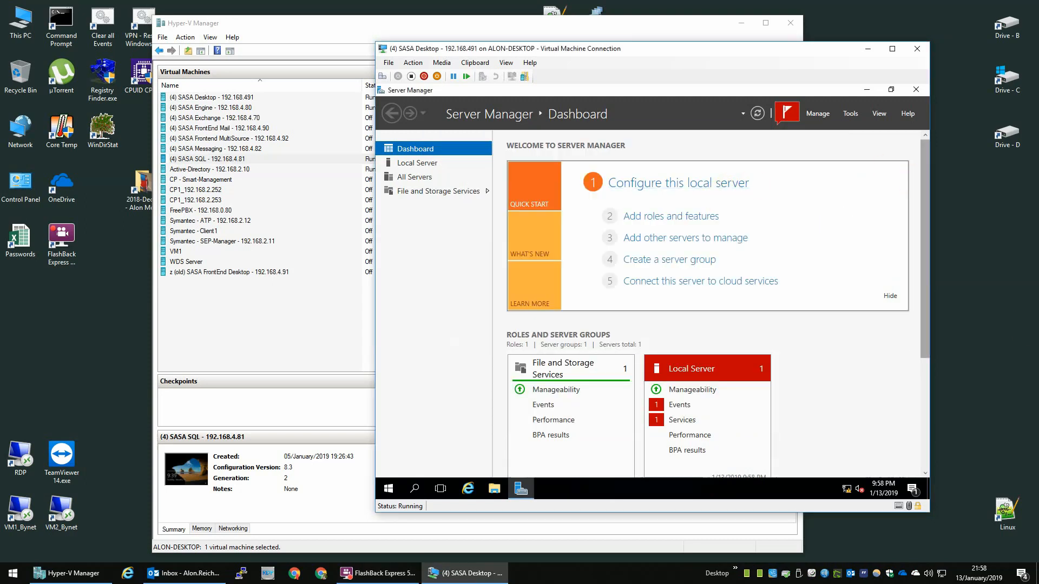
{"action": "left_click", "coordinate": [733, 185]}
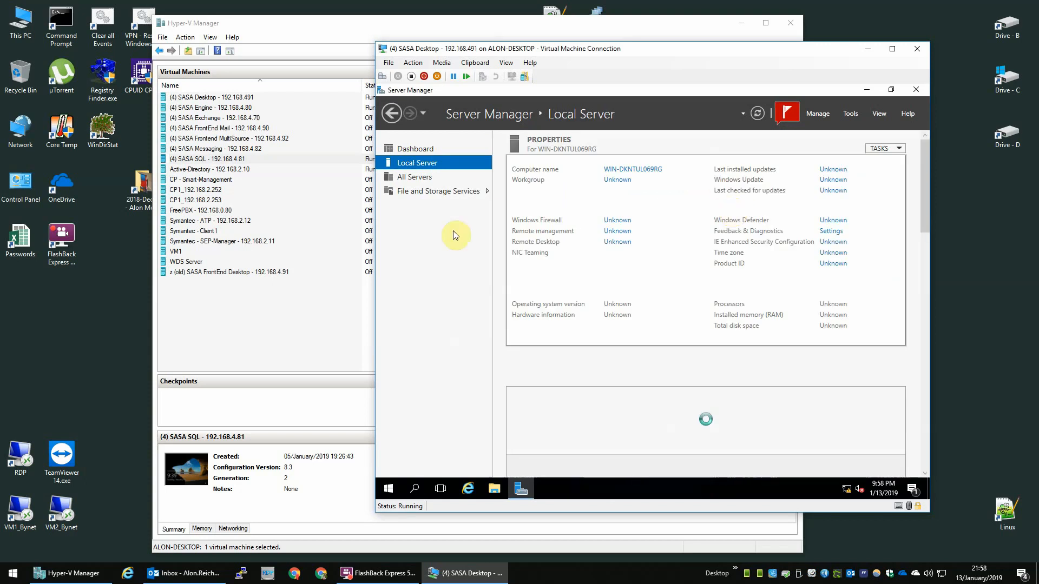
{"action": "left_click_drag", "start_coordinate": [632, 336], "coordinate": [769, 308]}
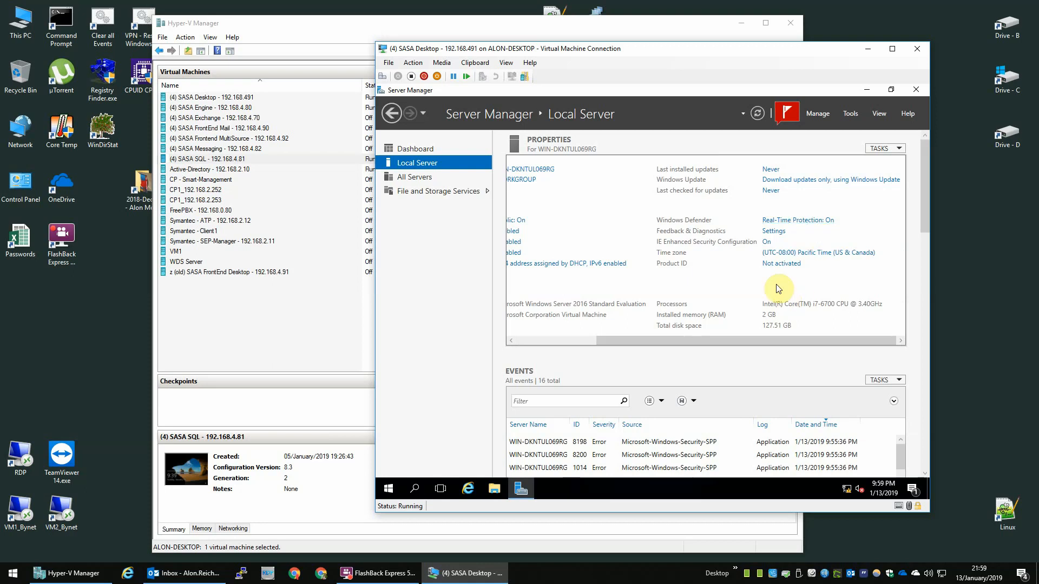
Step: Switch the time zone to (UTC+02:00) Jerusalem so the clock reads 7:59 AM, 1/14/2019
{"action": "left_click", "coordinate": [792, 255]}
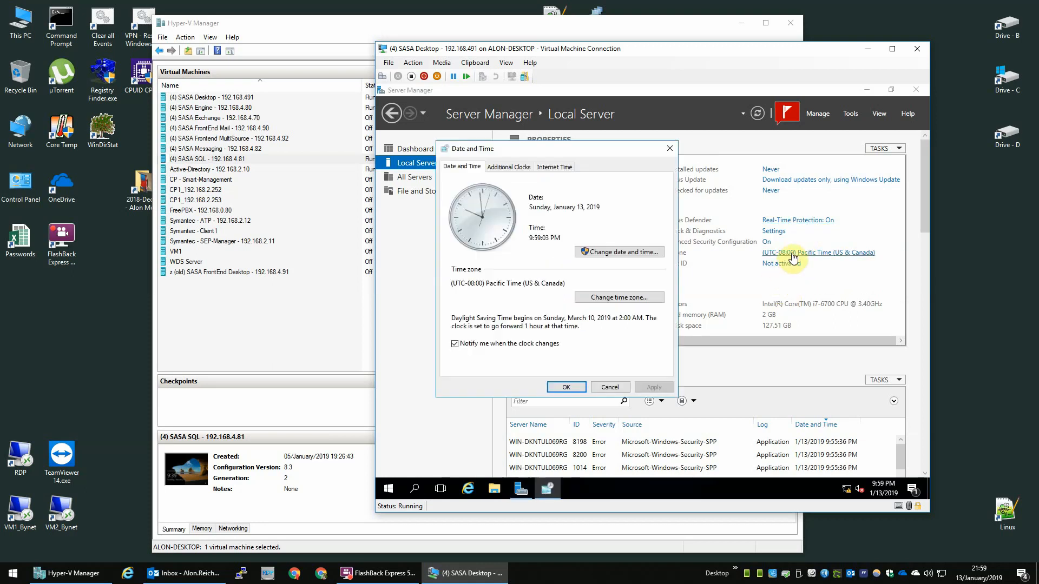
{"action": "left_click", "coordinate": [623, 253]}
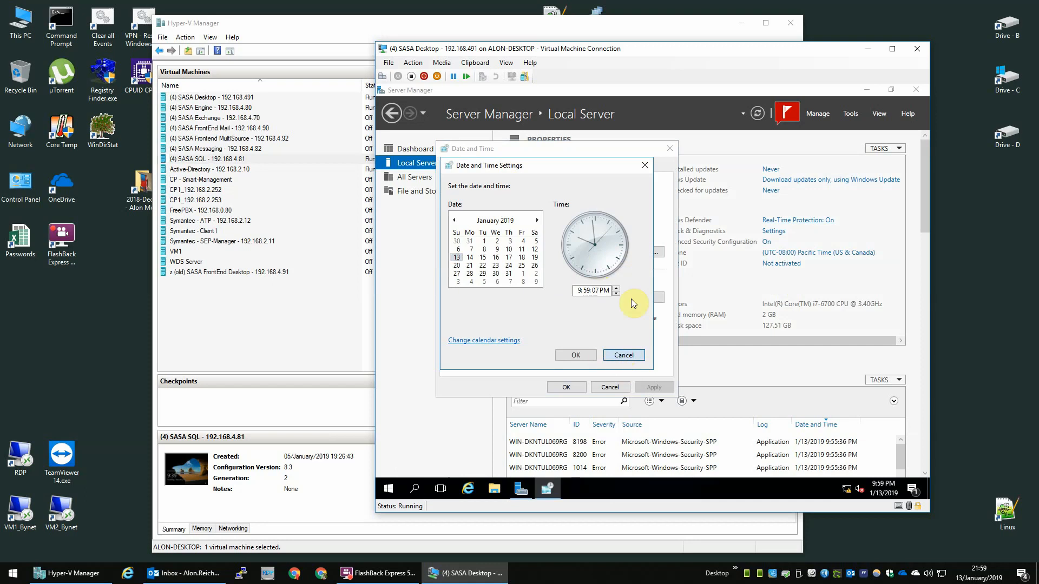
{"action": "key", "text": "Escape"}
{"action": "left_click", "coordinate": [666, 297]}
{"action": "left_click", "coordinate": [511, 213]}
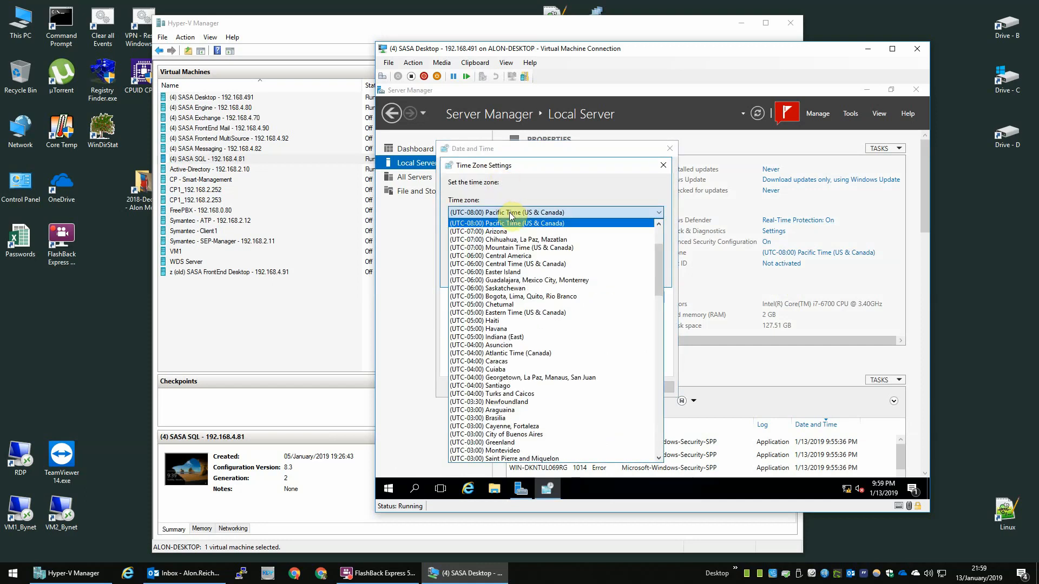
{"action": "scroll", "coordinate": [508, 276], "scroll_direction": "down", "scroll_amount": 9}
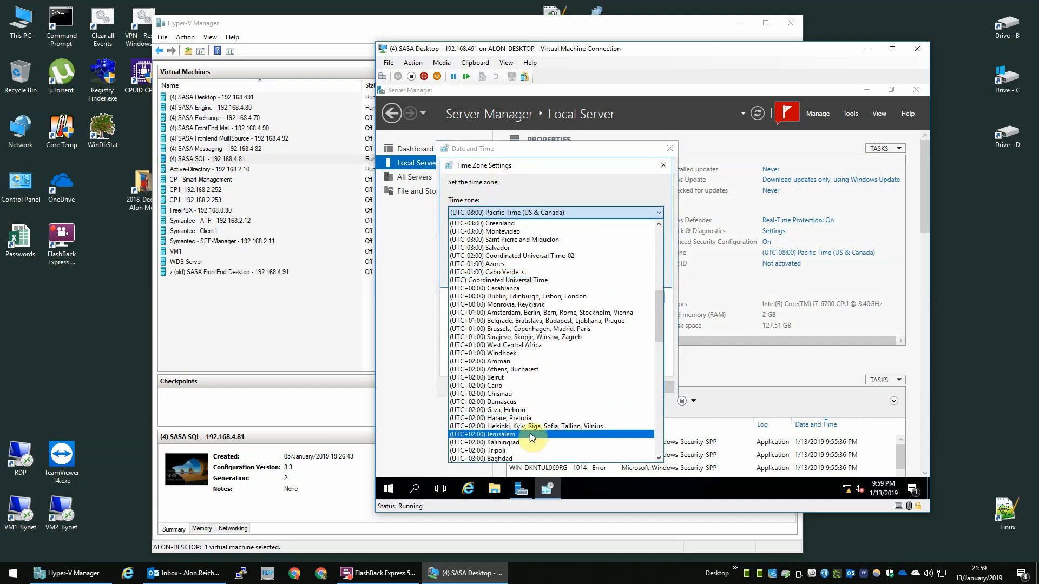
{"action": "left_click", "coordinate": [466, 435]}
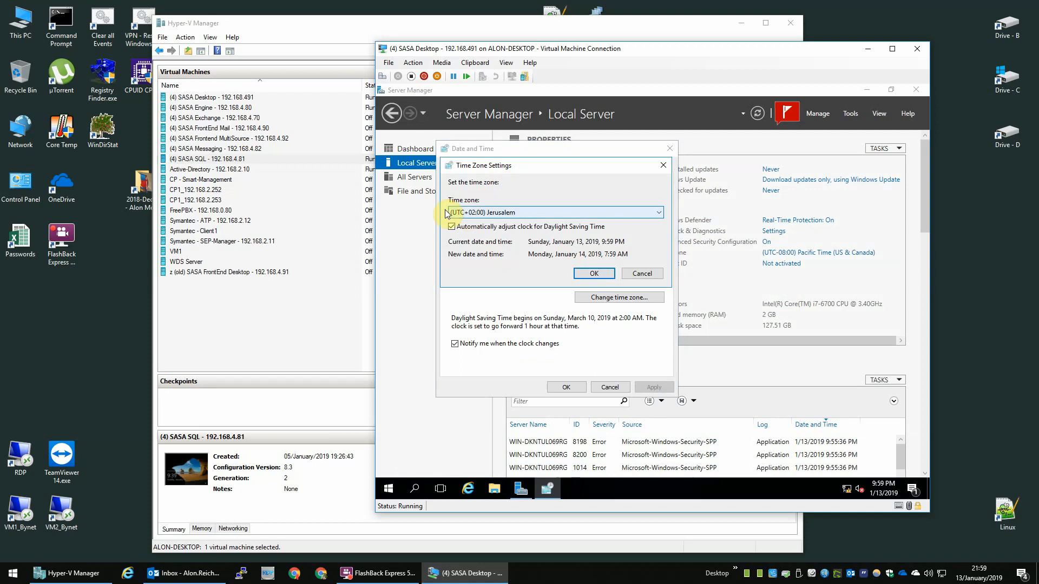
{"action": "left_click", "coordinate": [579, 273]}
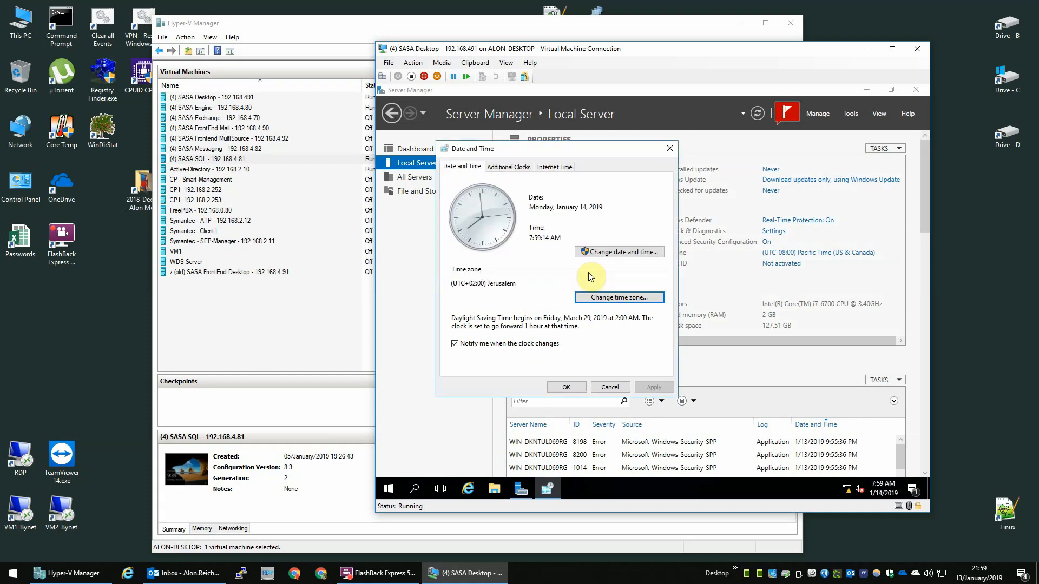
{"action": "left_click", "coordinate": [568, 387]}
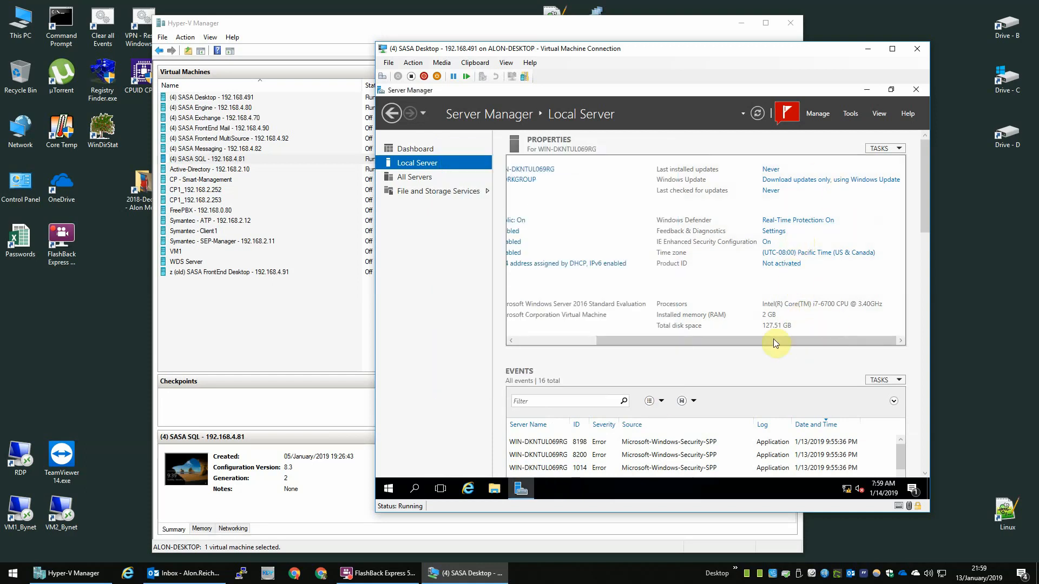
{"action": "left_click_drag", "start_coordinate": [774, 339], "coordinate": [664, 326]}
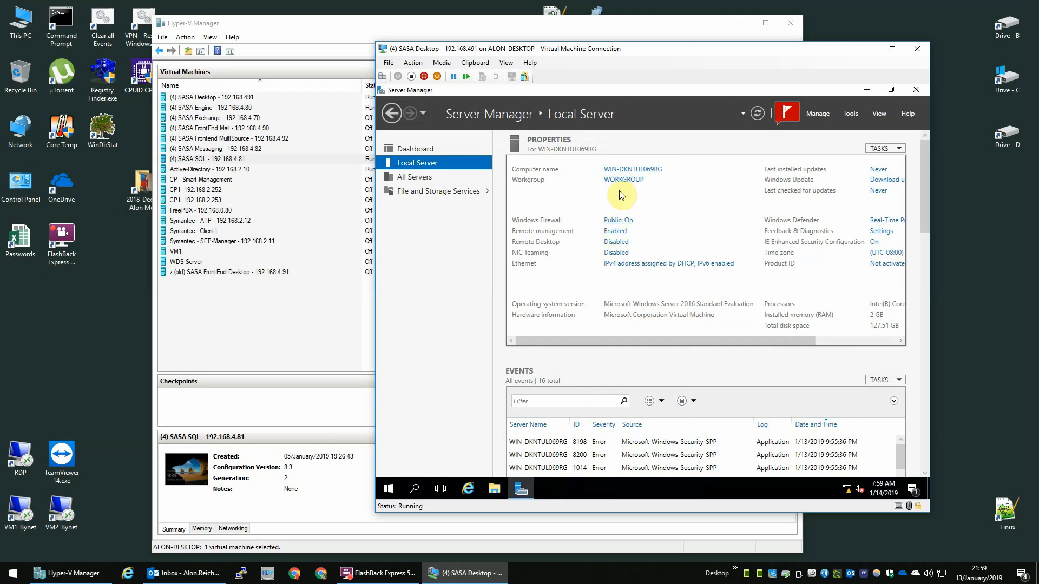
Step: Allow remote desktop connections, without requiring Network Level Authentication
{"action": "left_click", "coordinate": [620, 243]}
{"action": "left_click", "coordinate": [534, 336]}
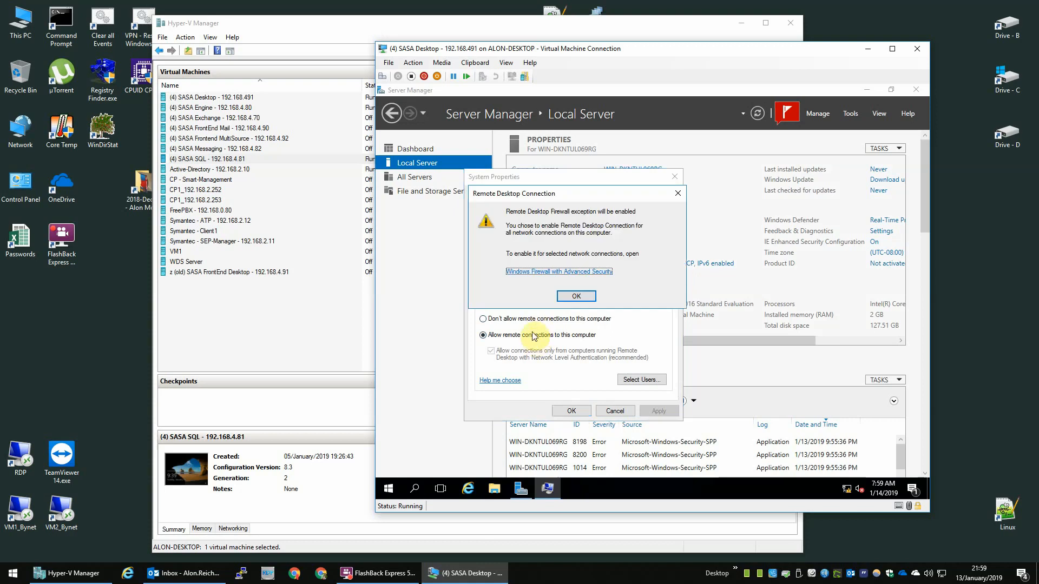
{"action": "left_click", "coordinate": [577, 296]}
{"action": "left_click", "coordinate": [544, 354]}
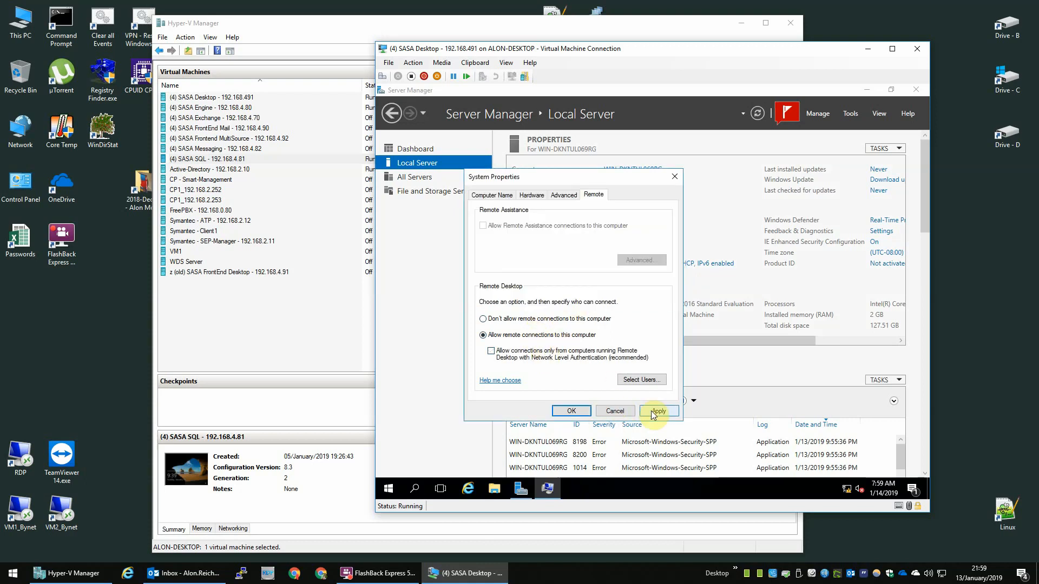
{"action": "left_click", "coordinate": [570, 412]}
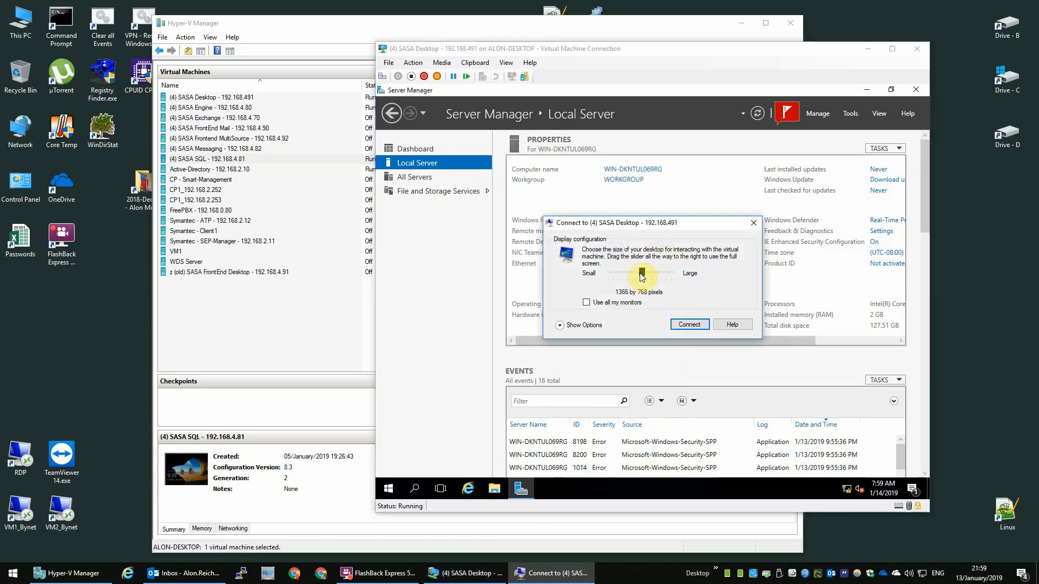
Step: Reconnect to the VM at 1440 x 900 and sign back in as Administrator
{"action": "left_click", "coordinate": [687, 325]}
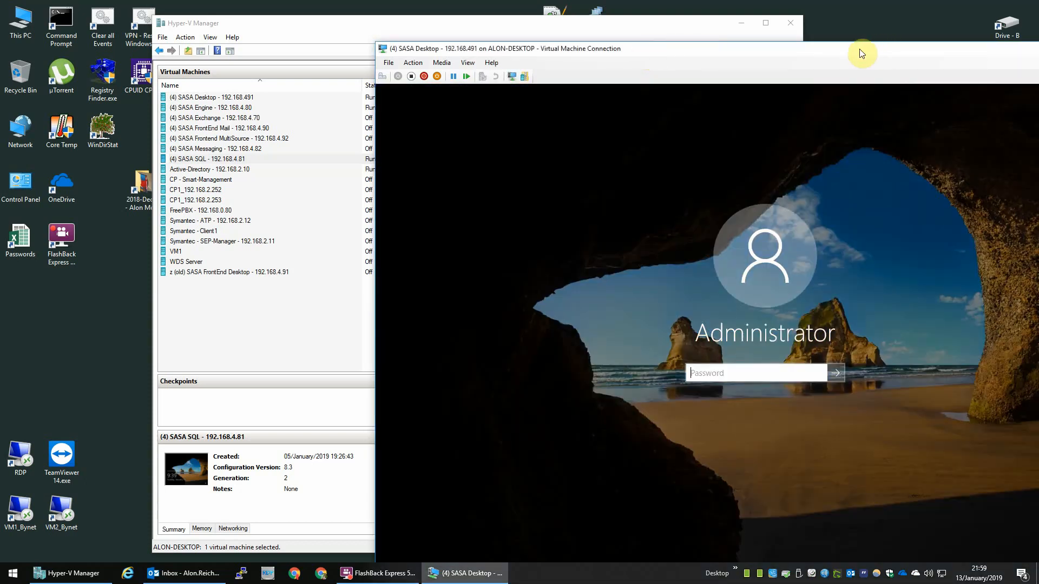
{"action": "left_click_drag", "start_coordinate": [862, 54], "coordinate": [611, 14]}
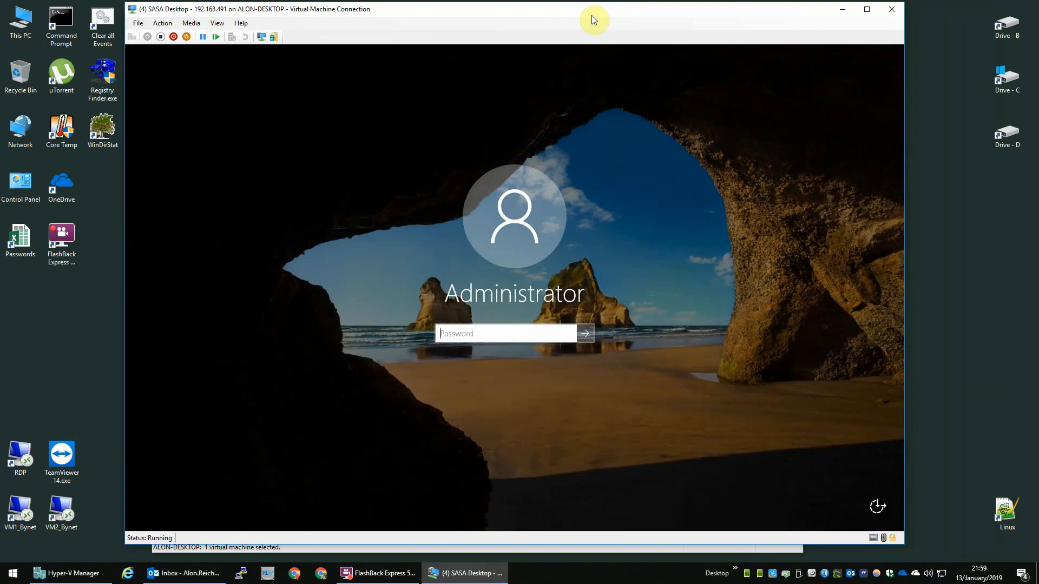
{"action": "key", "text": "Return"}
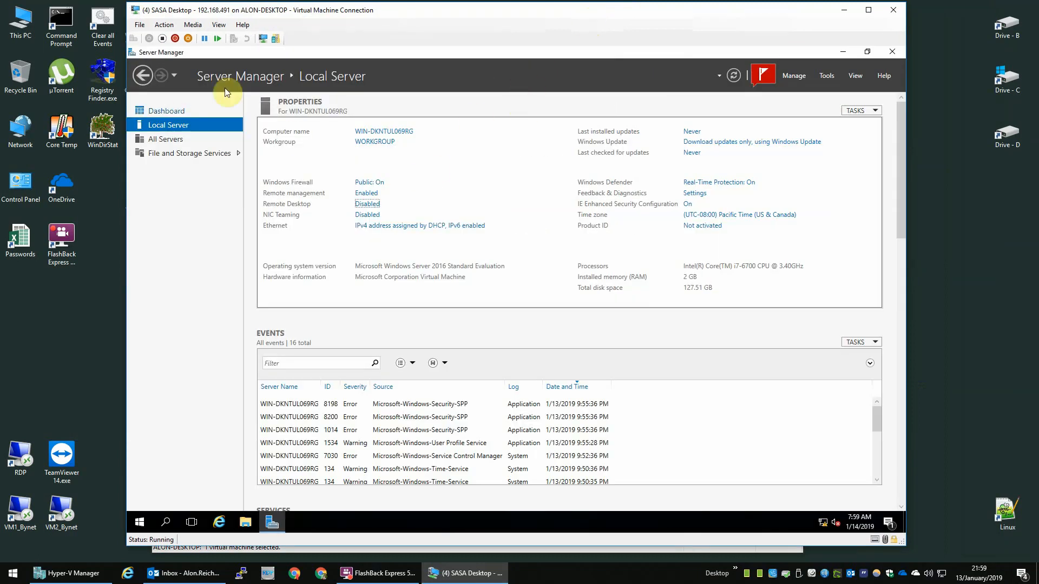
Step: Change the computer name to SASA-Desktop and choose Restart Later
{"action": "left_click", "coordinate": [388, 133]}
{"action": "left_click", "coordinate": [353, 207]}
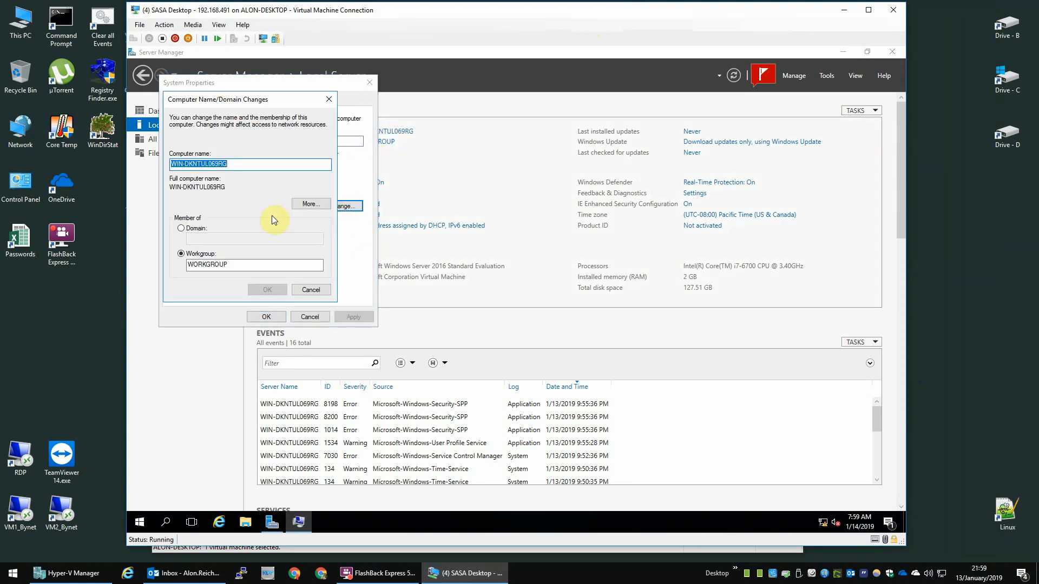
{"action": "type", "text": "SASA-Desktop"}
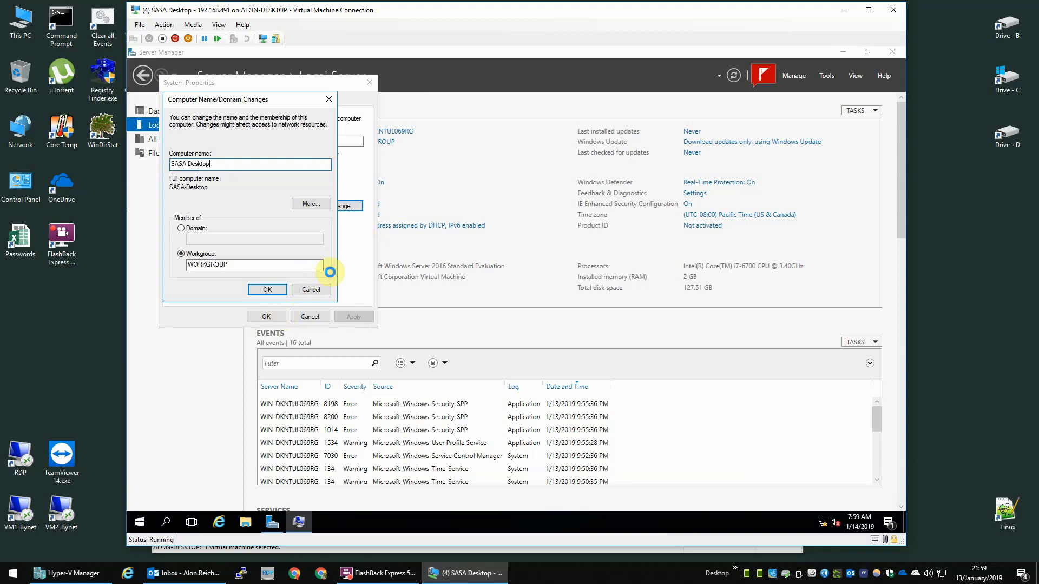
{"action": "left_click", "coordinate": [274, 289]}
{"action": "left_click", "coordinate": [588, 297]}
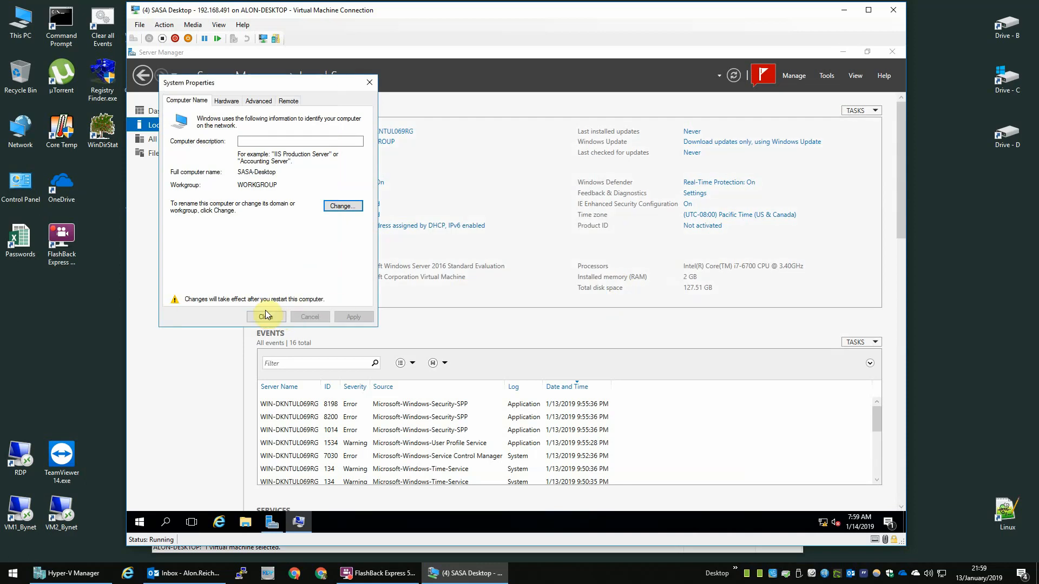
{"action": "left_click", "coordinate": [266, 317]}
{"action": "left_click", "coordinate": [588, 299]}
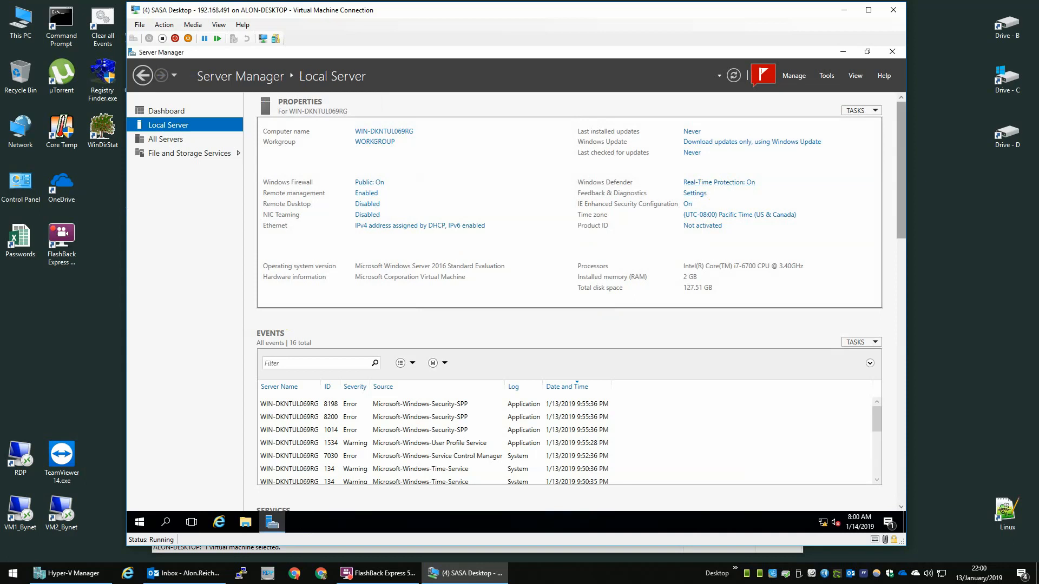
Step: Rename the Ethernet network connection to NIC - 1
{"action": "left_click", "coordinate": [450, 227]}
{"action": "left_click", "coordinate": [236, 185]}
{"action": "key", "text": "F2"}
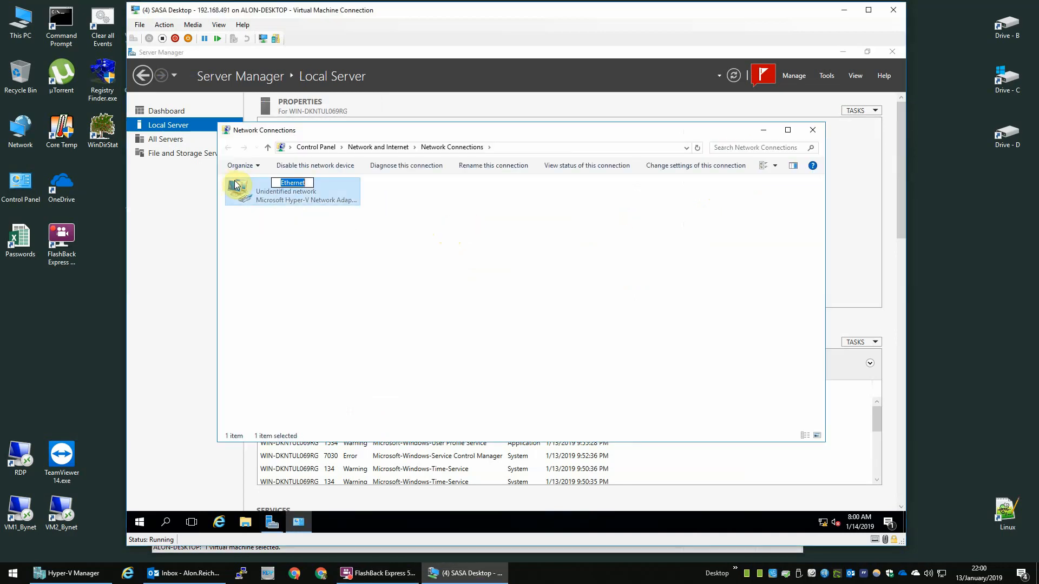
{"action": "type", "text": "NIC - 1"}
Step: Disable IPv6 and give NIC - 1 static IP 192.168.4.91, gateway 192.168.4.254, DNS 192.168.0.1 and 8.8.8.8
{"action": "double_click", "coordinate": [236, 185]}
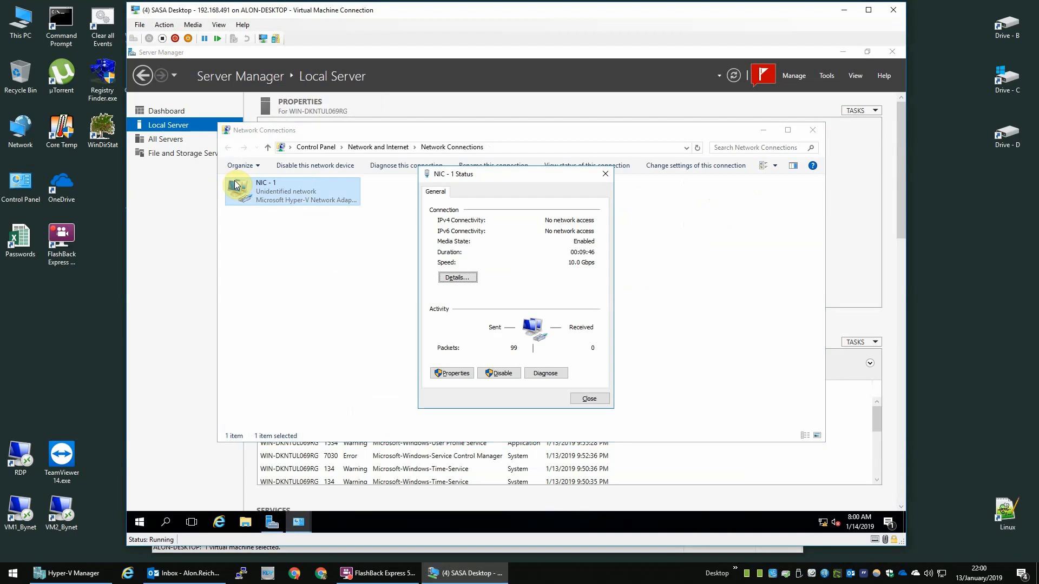
{"action": "left_click", "coordinate": [441, 373]}
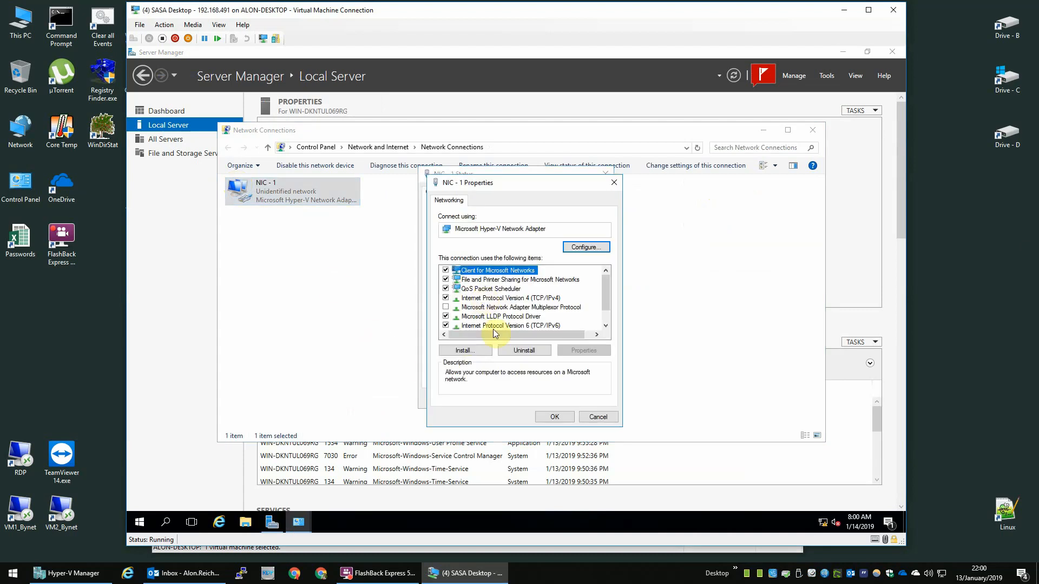
{"action": "left_click", "coordinate": [445, 327]}
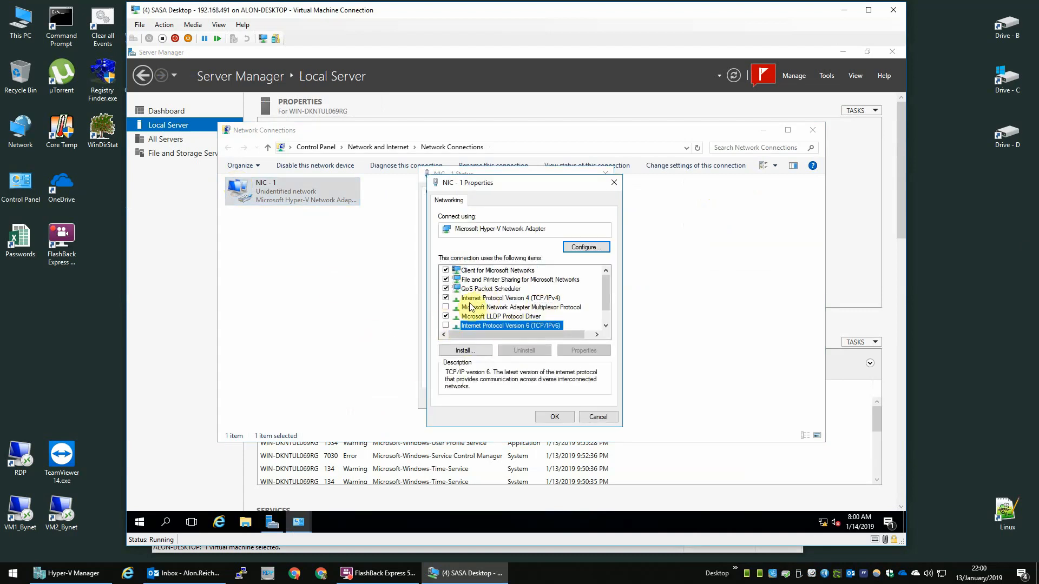
{"action": "double_click", "coordinate": [479, 299]}
{"action": "left_click", "coordinate": [524, 302]}
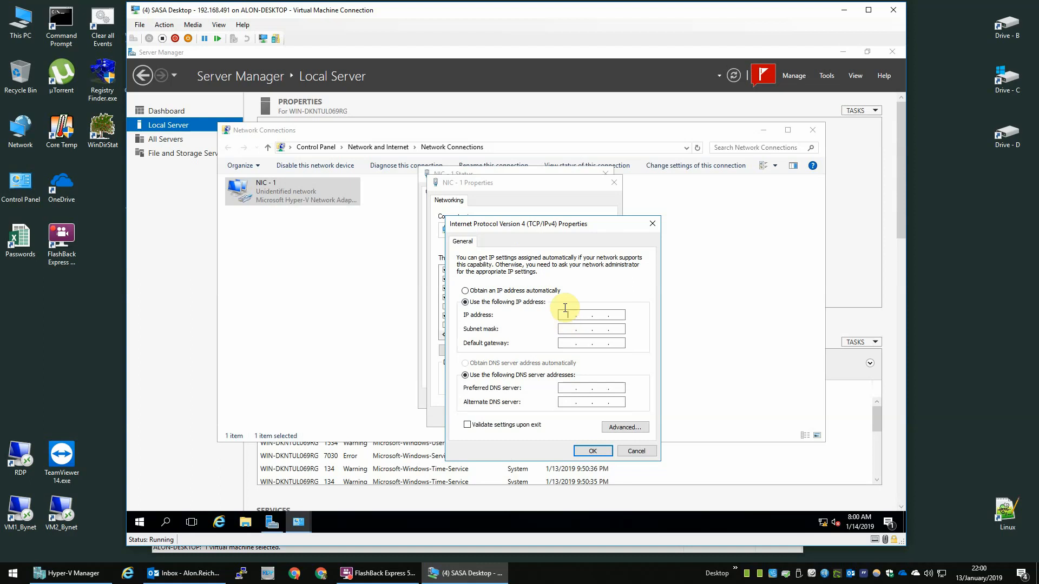
{"action": "type", "text": "192 . 168 . 4 . 91"}
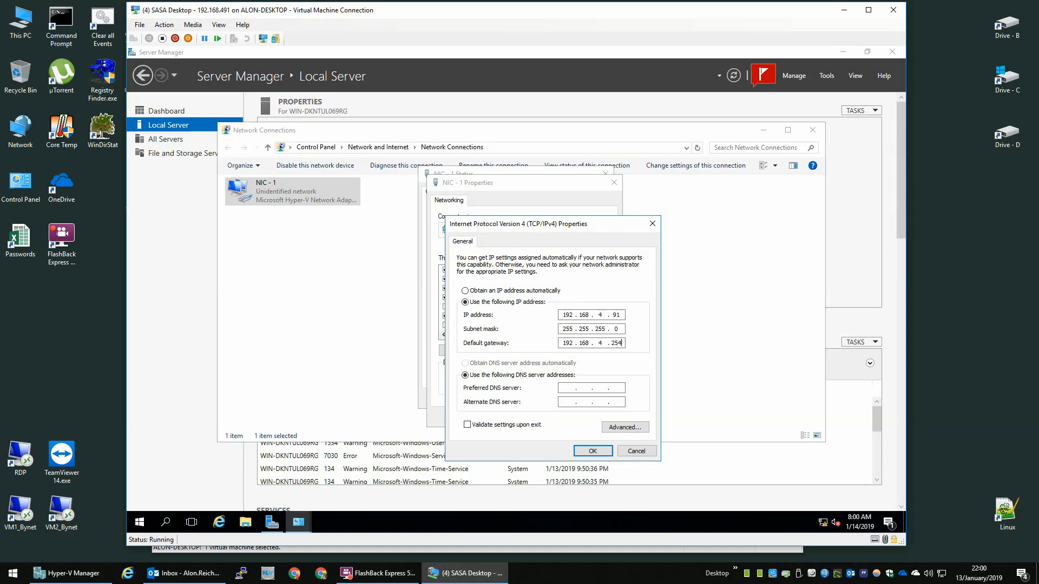
{"action": "key", "text": "Tab"}
{"action": "key", "text": "Tab"}
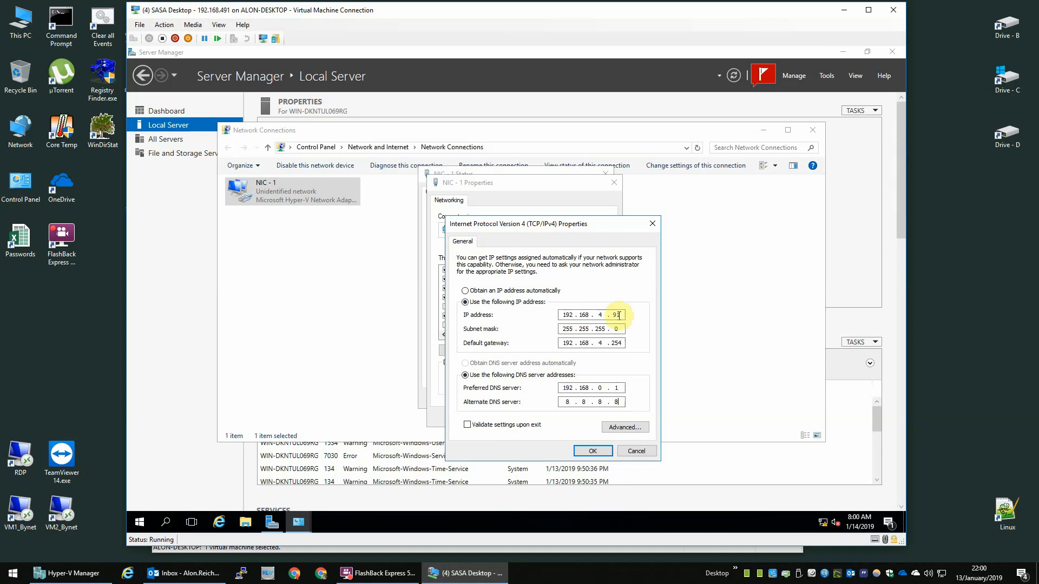
{"action": "left_click", "coordinate": [595, 452]}
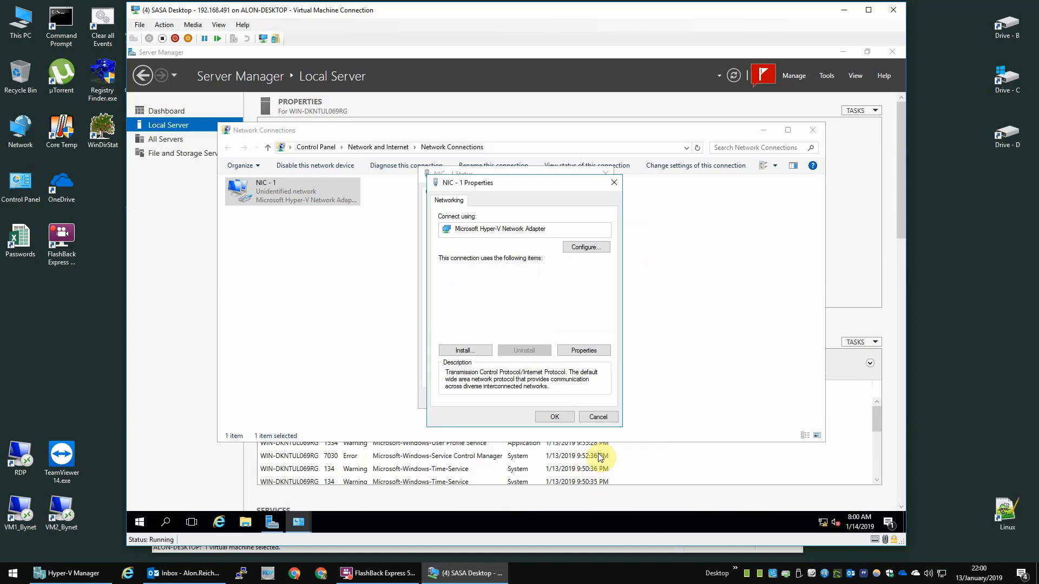
Step: Confirm the adapter properties and close the status and Network Connections windows
{"action": "left_click", "coordinate": [555, 417]}
{"action": "left_click", "coordinate": [590, 397]}
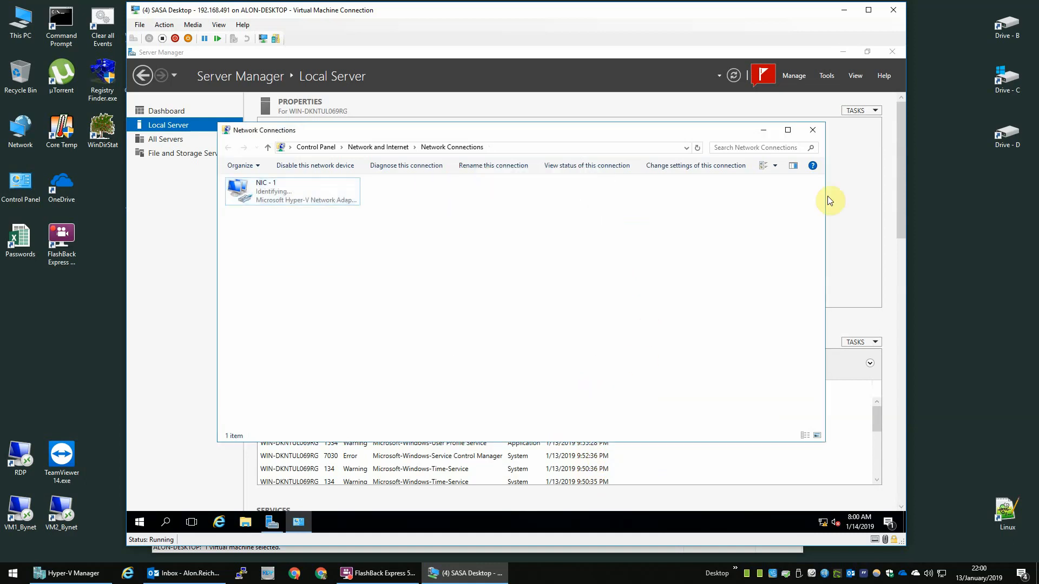
{"action": "left_click", "coordinate": [813, 130]}
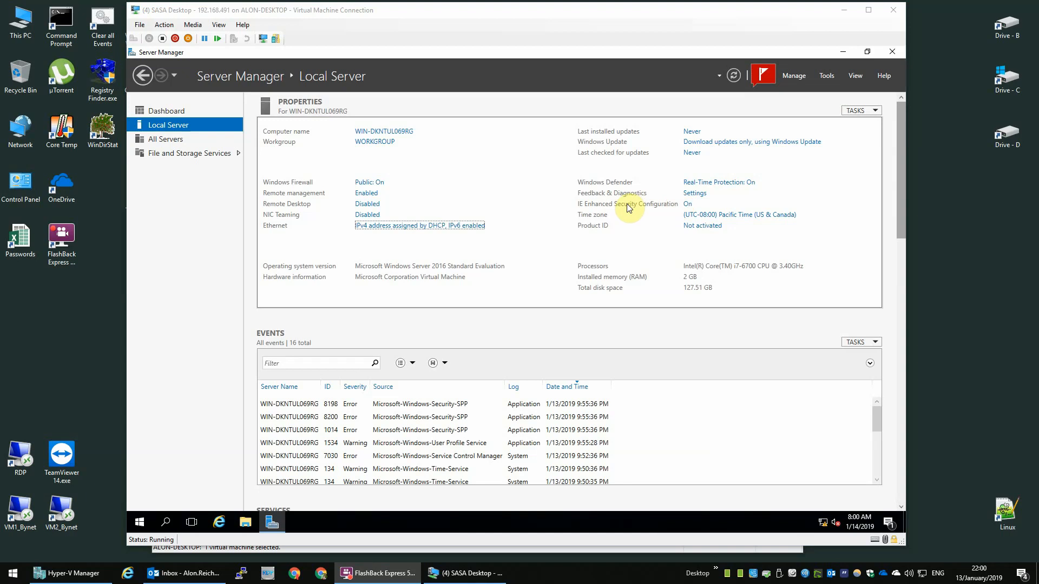
Step: Turn IE Enhanced Security Configuration off for Administrators and Users, then close Server Manager
{"action": "left_click", "coordinate": [686, 206]}
{"action": "left_click", "coordinate": [460, 269]}
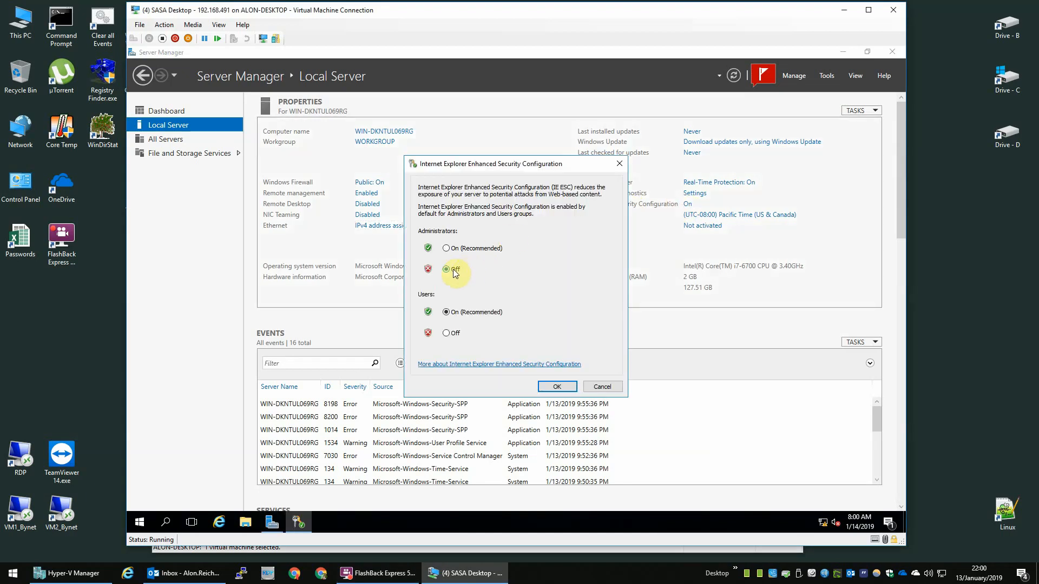
{"action": "left_click", "coordinate": [447, 334]}
{"action": "left_click", "coordinate": [556, 387]}
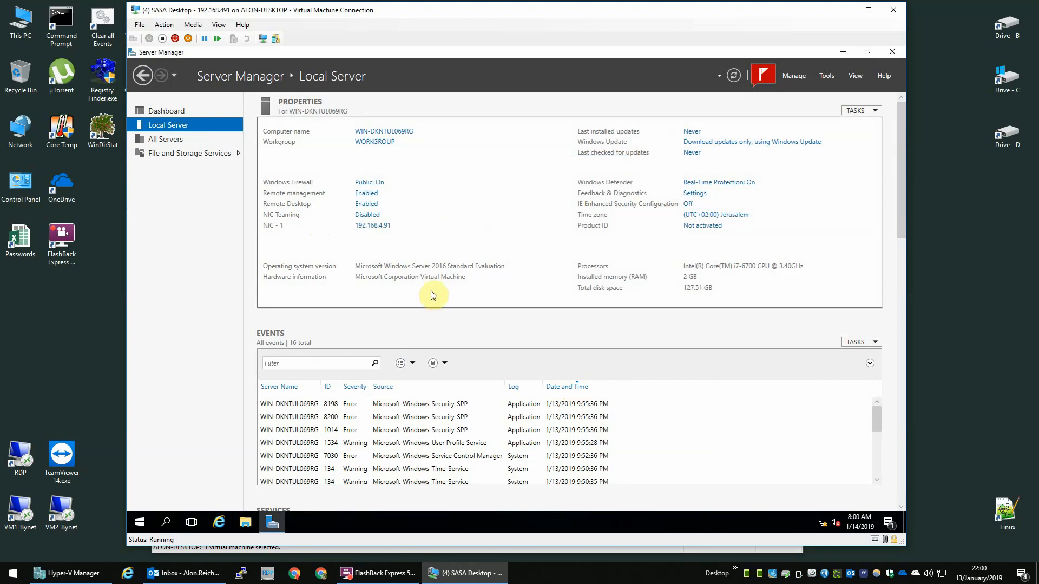
{"action": "left_click", "coordinate": [901, 51]}
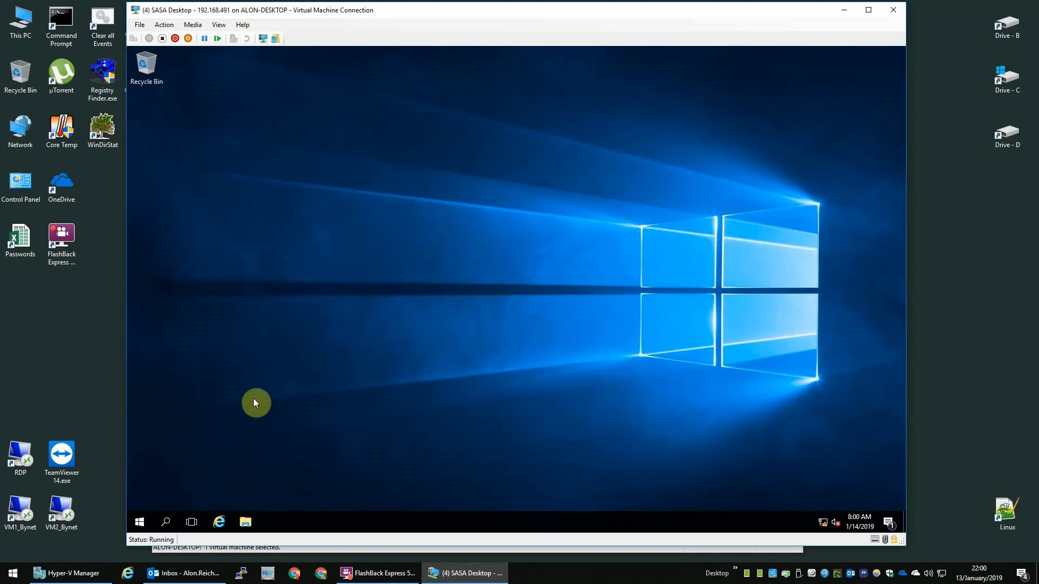
Step: Open Computer Management and show the Users list under Local Users and Groups
{"action": "right_click", "coordinate": [145, 521]}
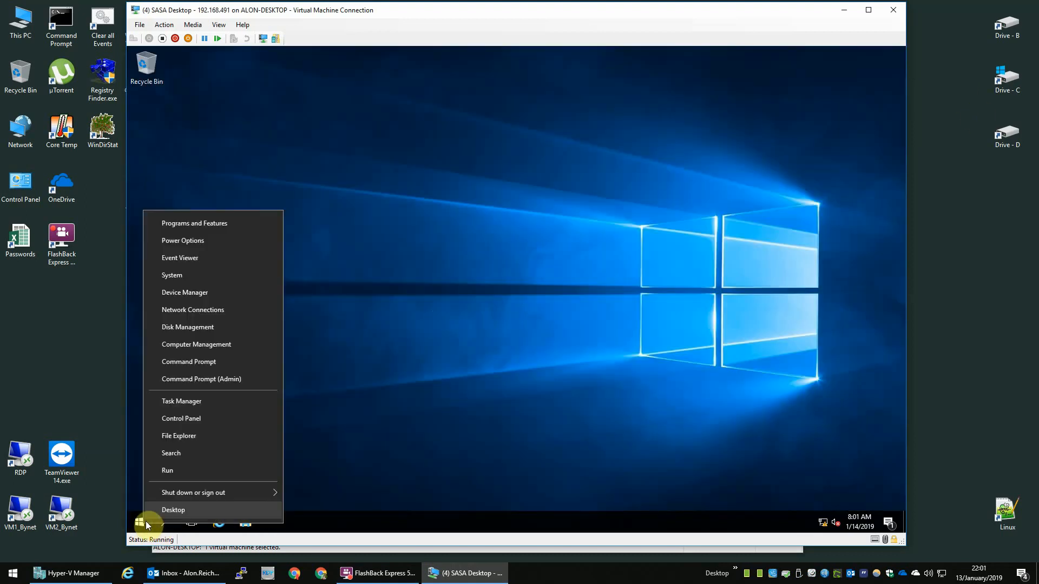
{"action": "left_click", "coordinate": [145, 521]}
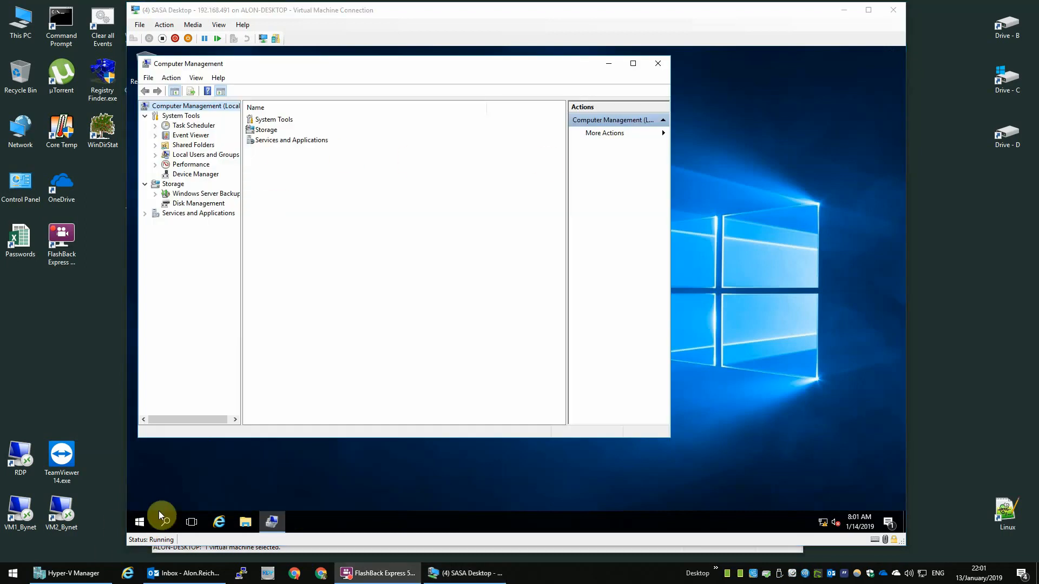
{"action": "right_click", "coordinate": [146, 520]}
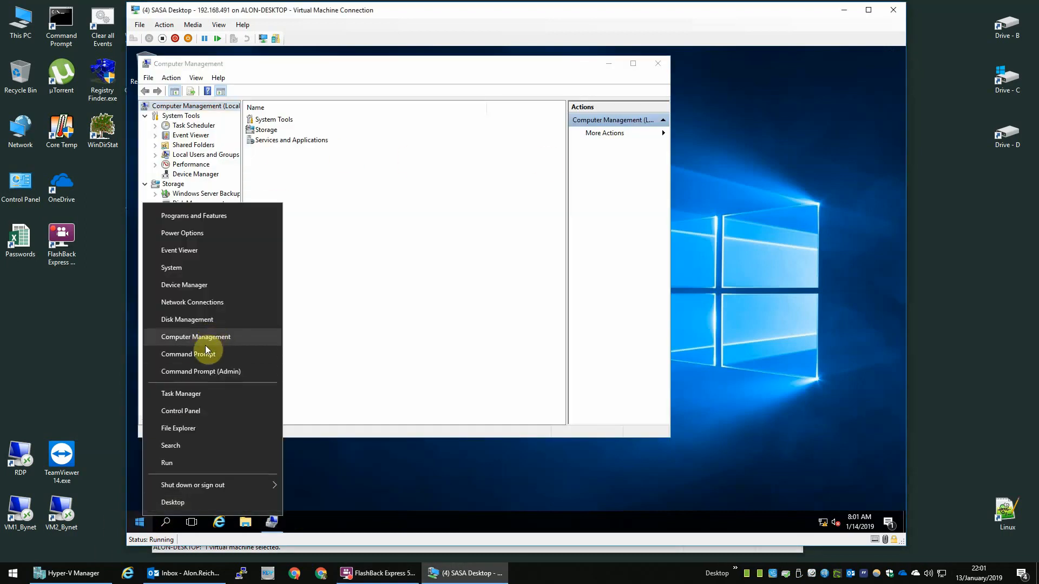
{"action": "left_click", "coordinate": [395, 269]}
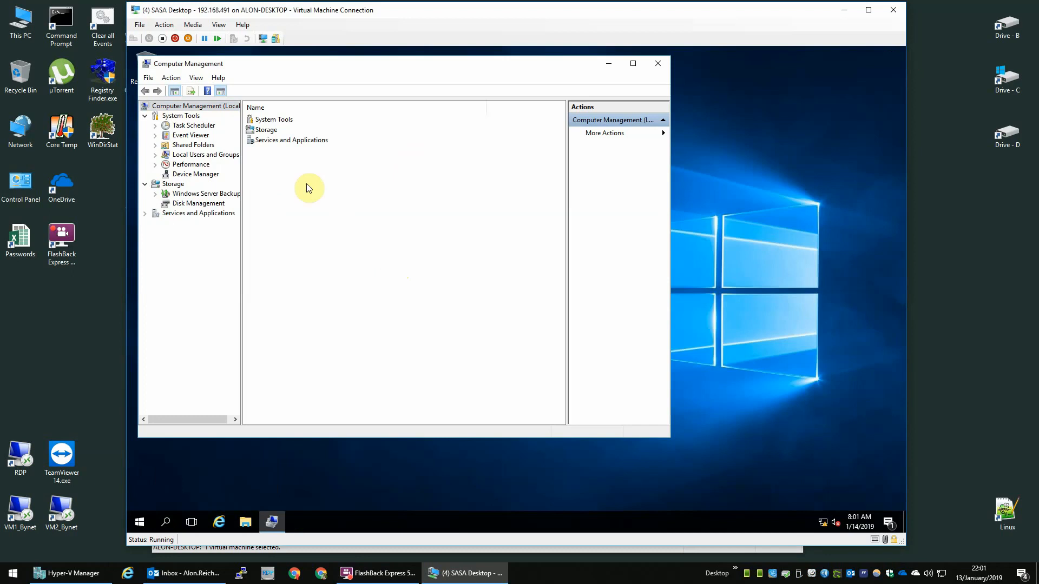
{"action": "left_click", "coordinate": [207, 156]}
{"action": "left_click", "coordinate": [193, 165]}
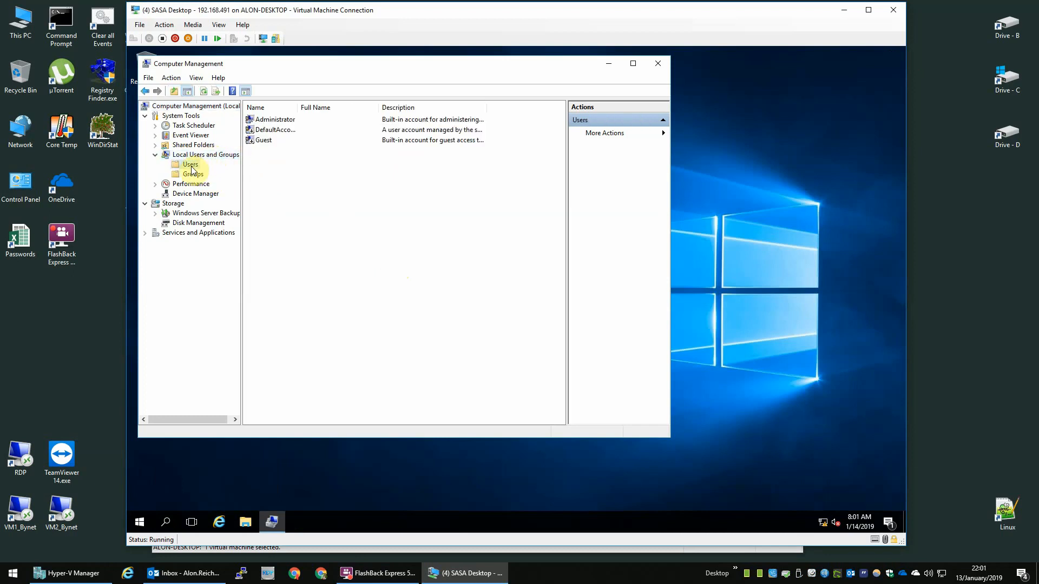
Step: Create local user 'sasa' with a password that never expires and no forced change at logon
{"action": "right_click", "coordinate": [282, 192]}
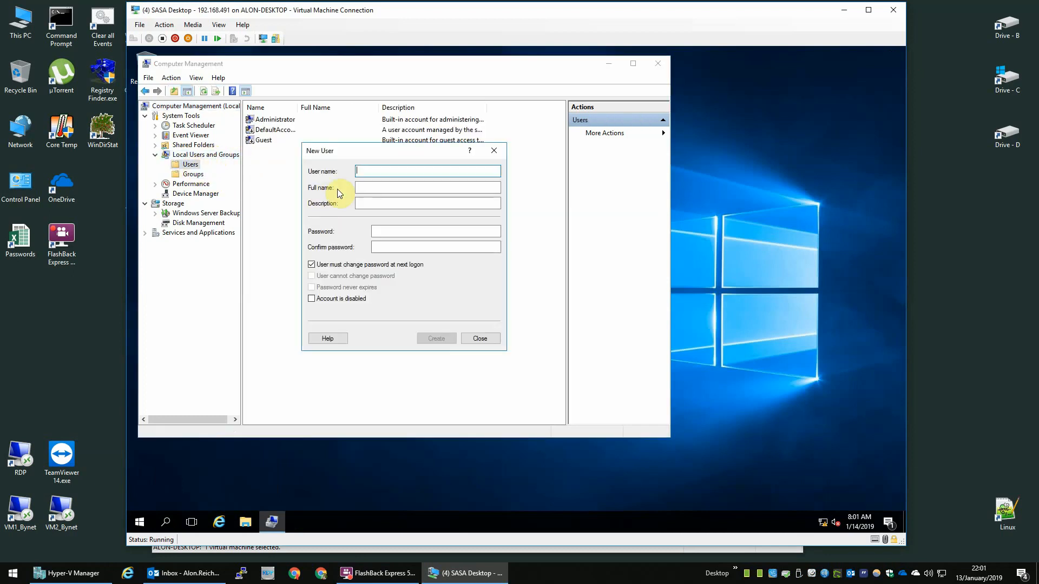
{"action": "type", "text": "sasa"}
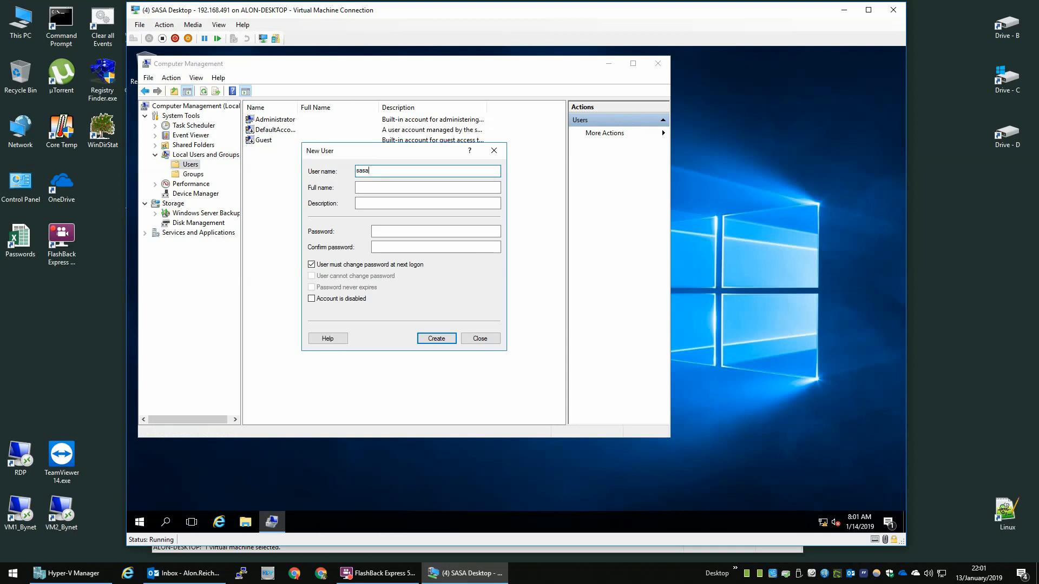
{"action": "key", "text": "Tab"}
{"action": "key", "text": "Tab"}
{"action": "key", "text": "Tab"}
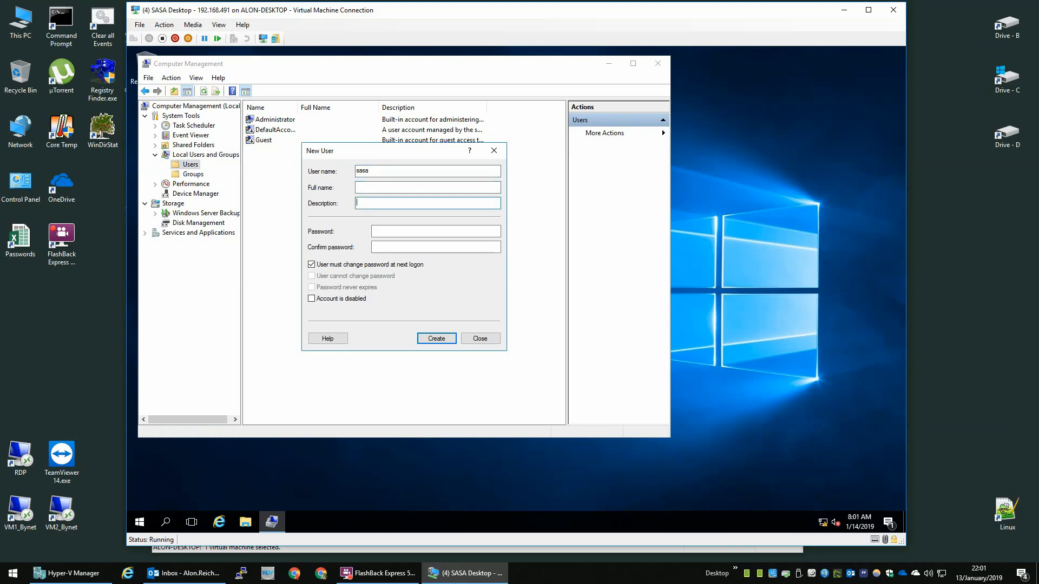
{"action": "type", "text": "••••••••••"}
{"action": "key", "text": "Tab"}
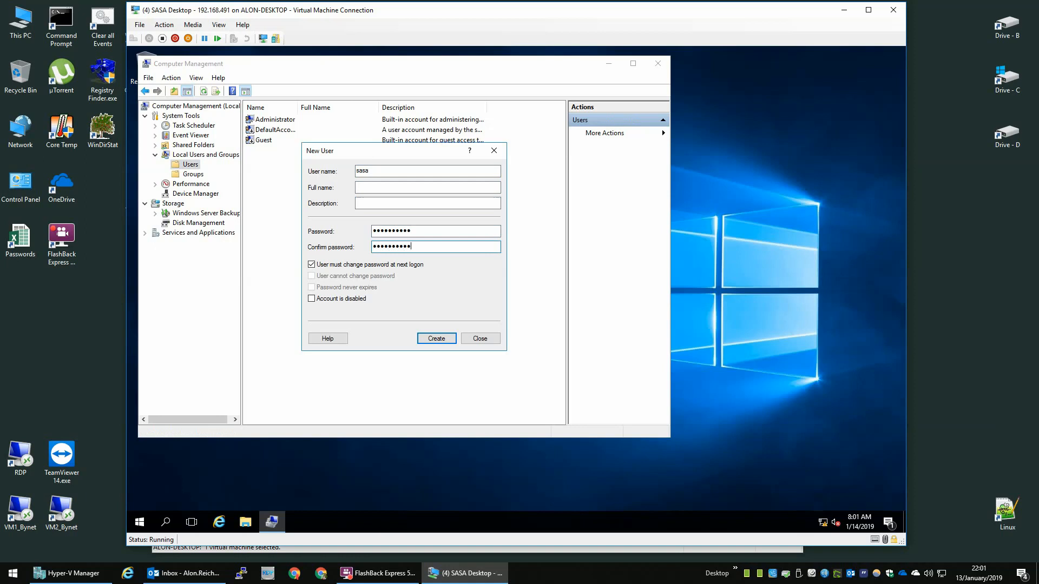
{"action": "key", "text": "Tab"}
{"action": "key", "text": "Tab"}
{"action": "key", "text": "shift+Tab"}
{"action": "key", "text": "space"}
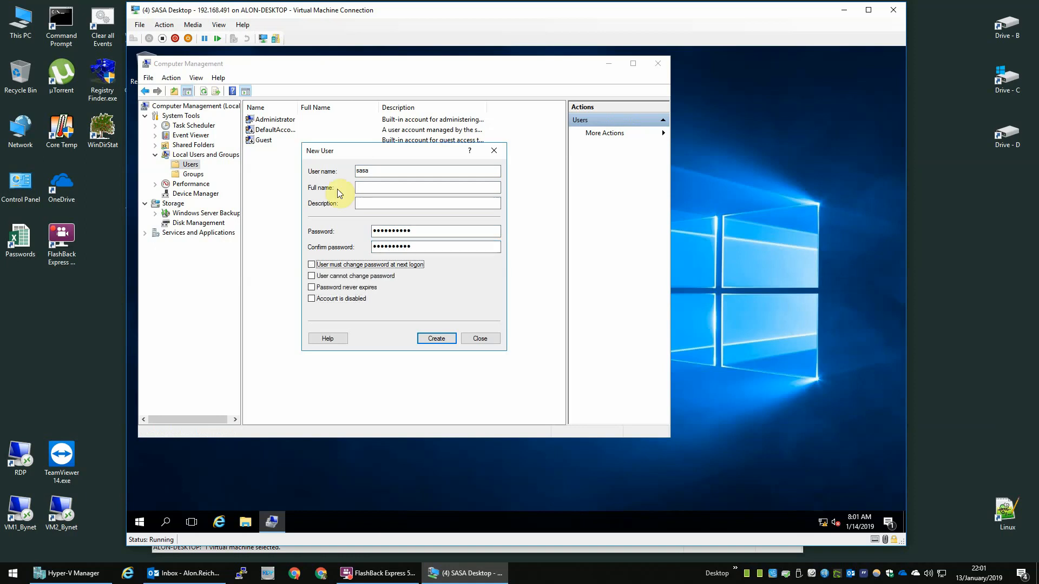
{"action": "key", "text": "Tab"}
{"action": "key", "text": "Tab"}
{"action": "key", "text": "space"}
{"action": "key", "text": "Return"}
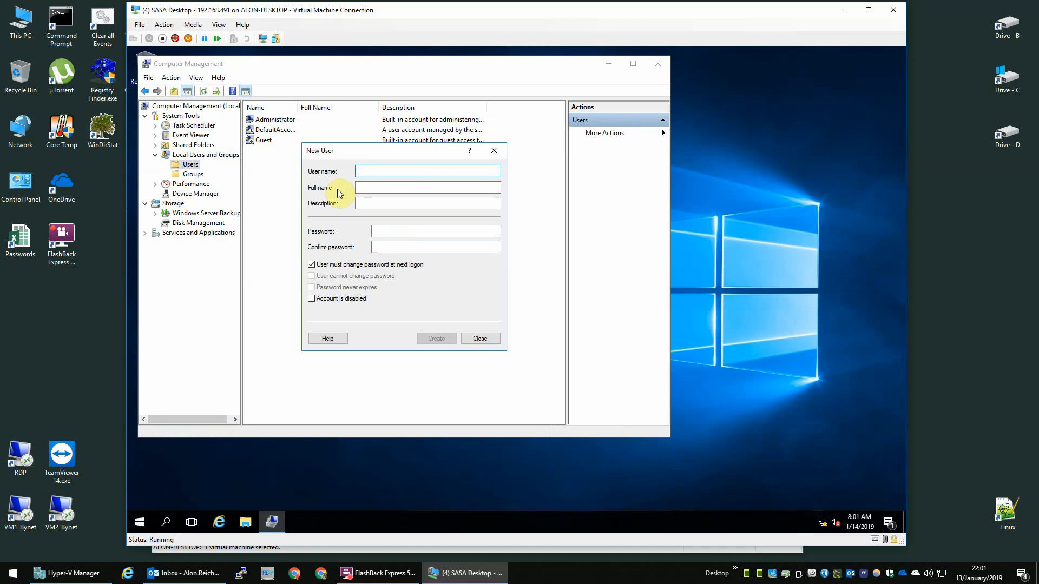
Step: Create the second user, 'scanner', with a password, no forced change, and a non-expiring password
{"action": "type", "text": "scanner"}
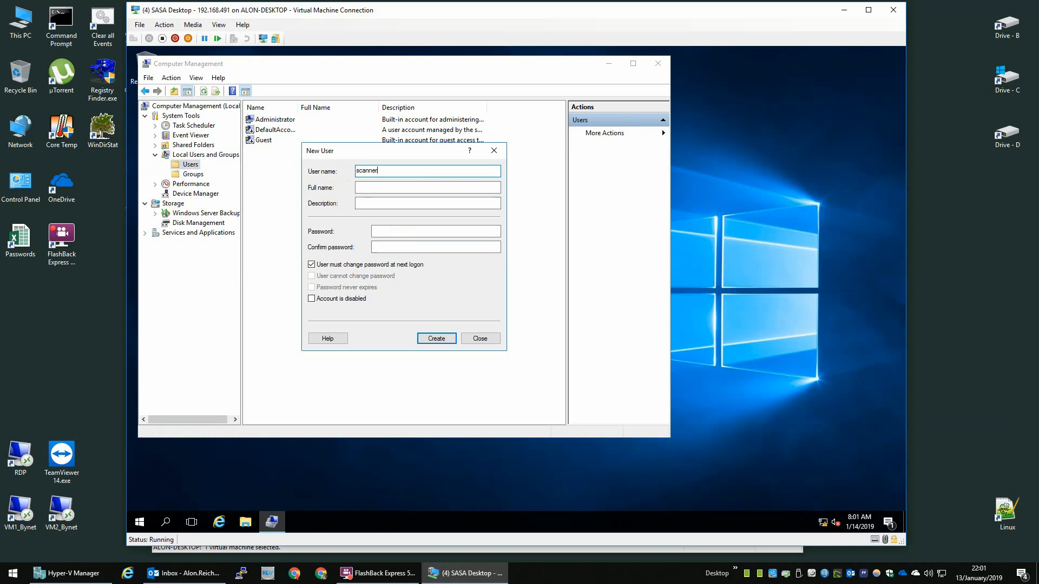
{"action": "key", "text": "Tab"}
{"action": "key", "text": "Tab"}
{"action": "key", "text": "Tab"}
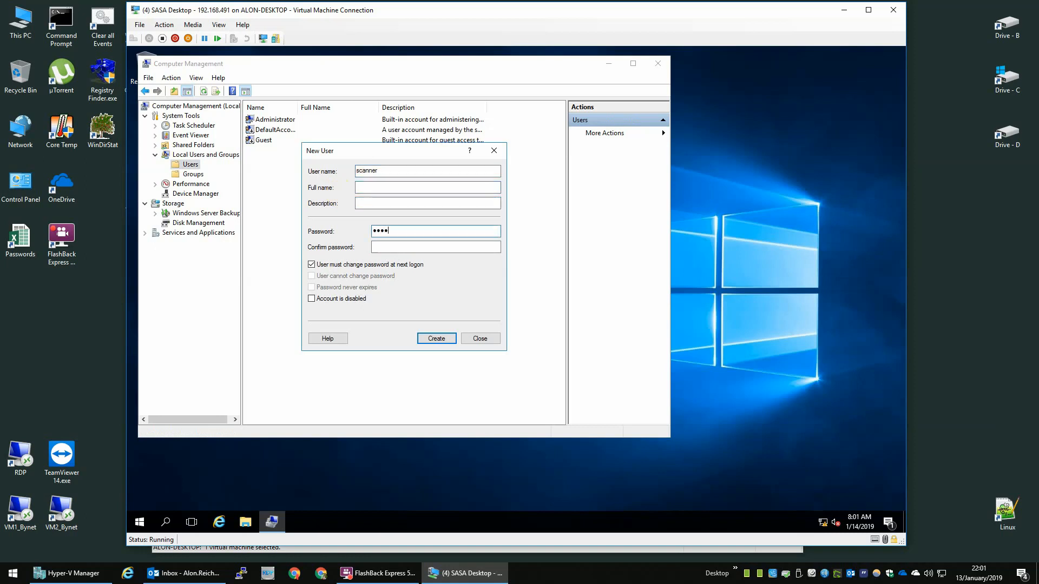
{"action": "type", "text": "**********"}
{"action": "key", "text": "Tab"}
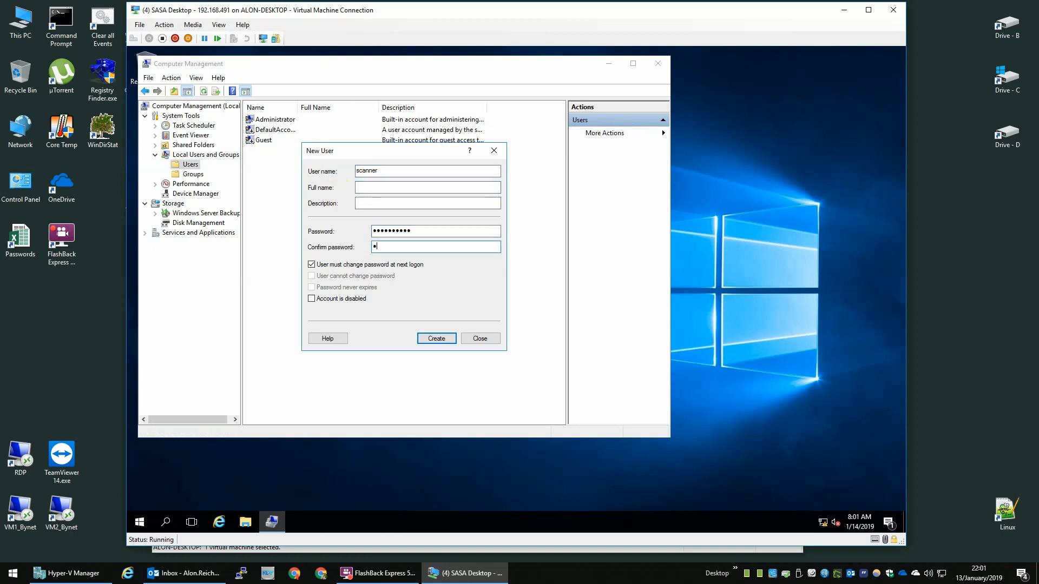
{"action": "key", "text": "Tab"}
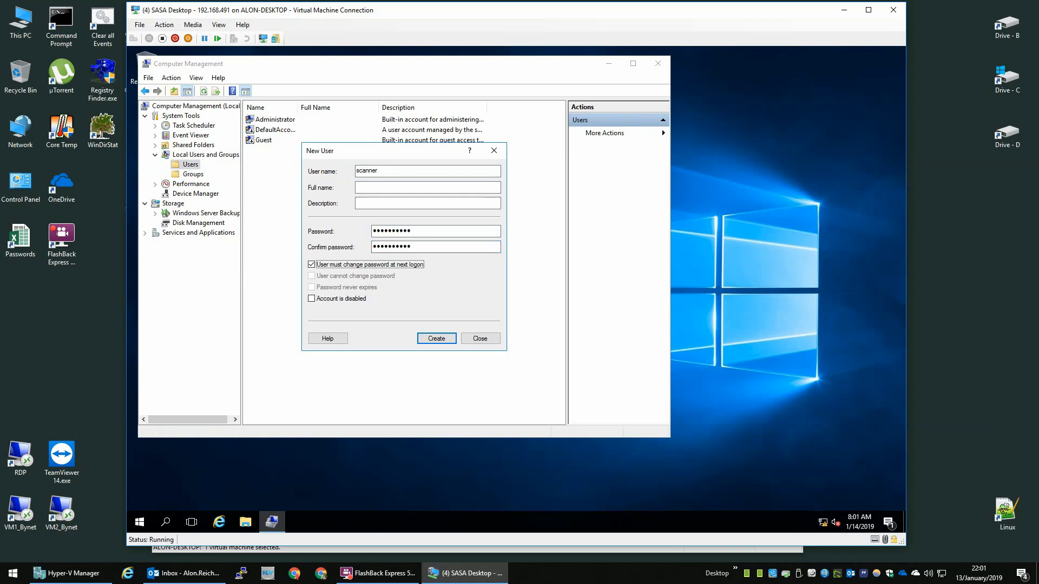
{"action": "key", "text": "space"}
{"action": "key", "text": "Tab"}
{"action": "key", "text": "space"}
{"action": "key", "text": "Tab"}
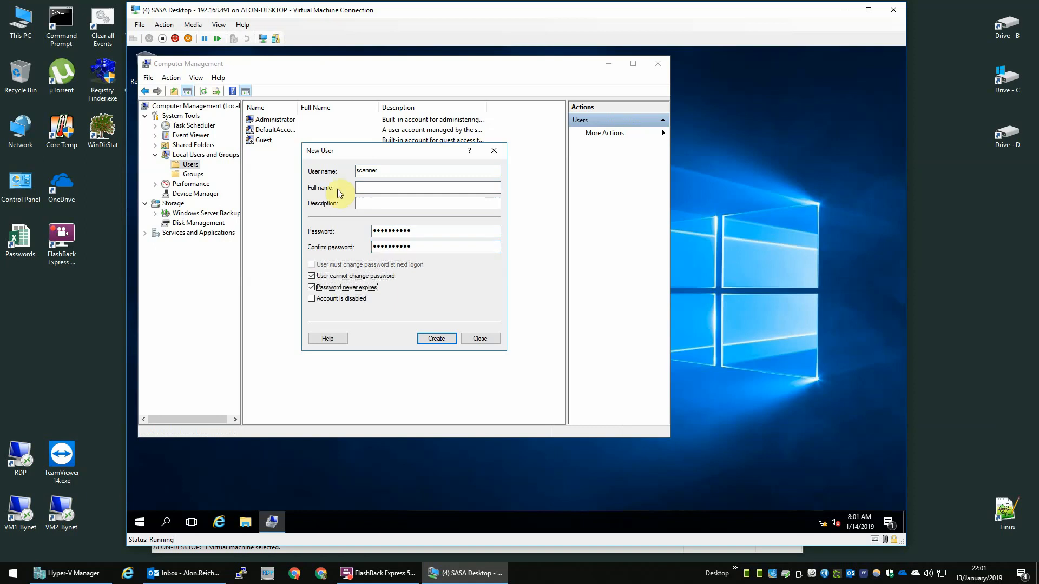
{"action": "key", "text": "Return"}
Step: Create user 'labadmin' with a password and no forced change at next logon
{"action": "type", "text": "lab"}
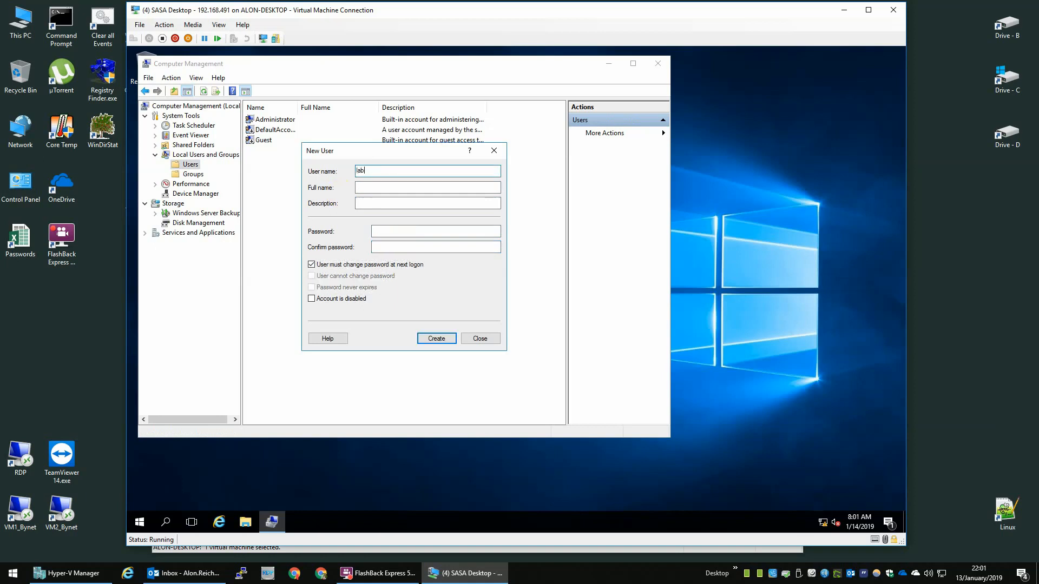
{"action": "type", "text": "admin"}
{"action": "key", "text": "Tab"}
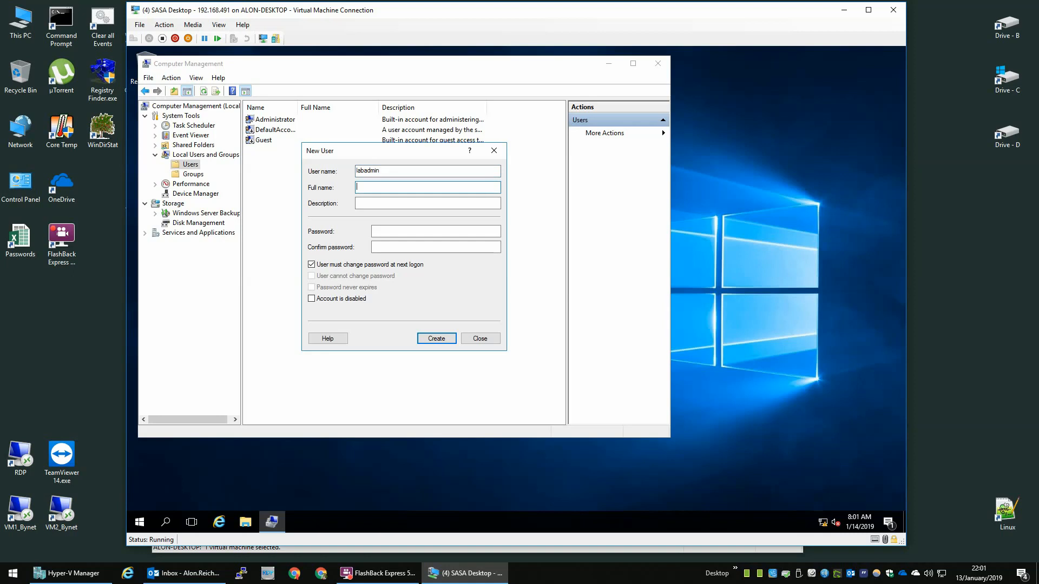
{"action": "key", "text": "Tab"}
{"action": "key", "text": "Tab"}
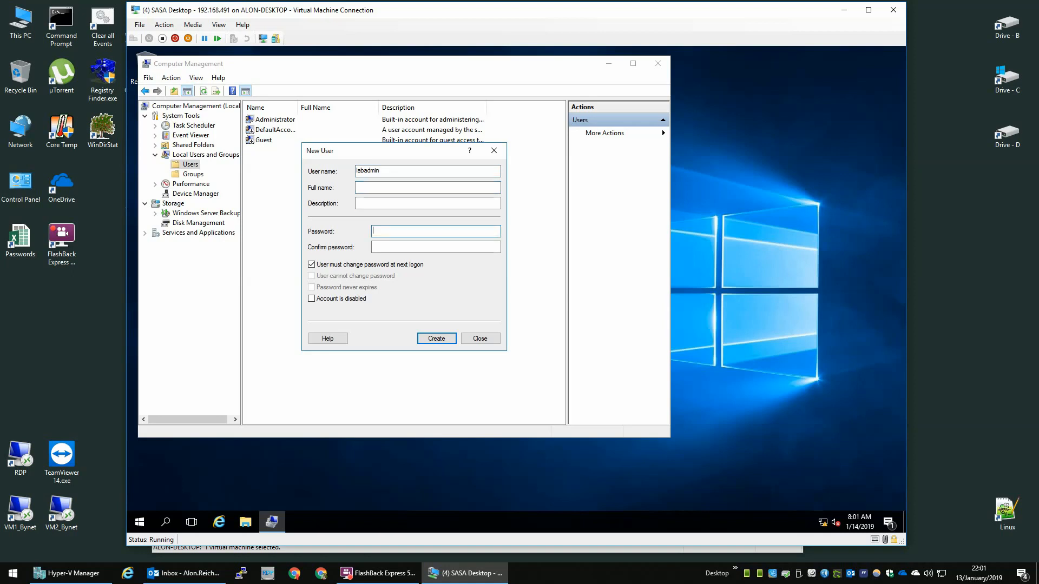
{"action": "key", "text": "Tab"}
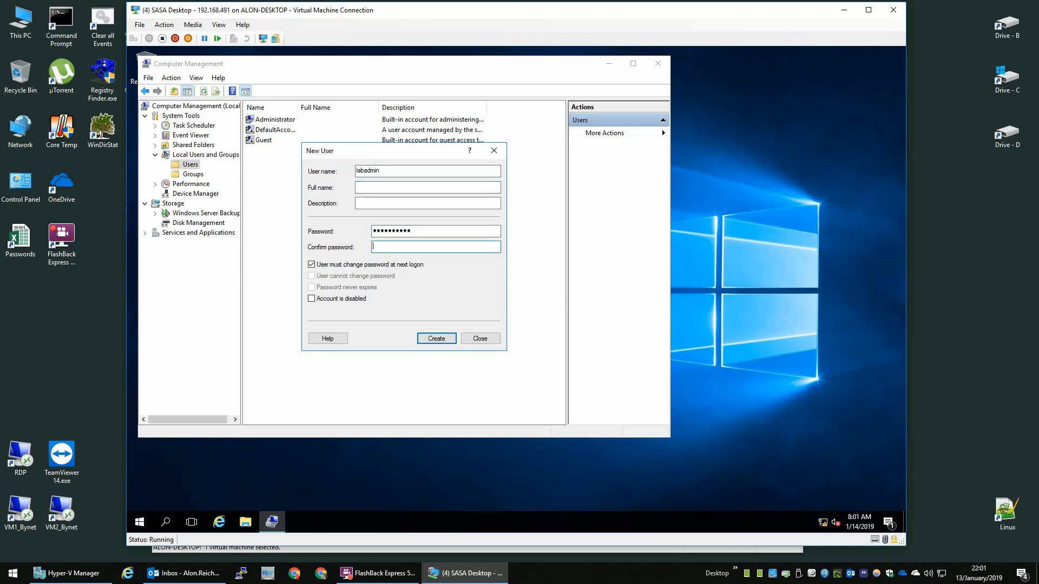
{"action": "type", "text": "••••"}
{"action": "key", "text": "Tab"}
{"action": "key", "text": "space"}
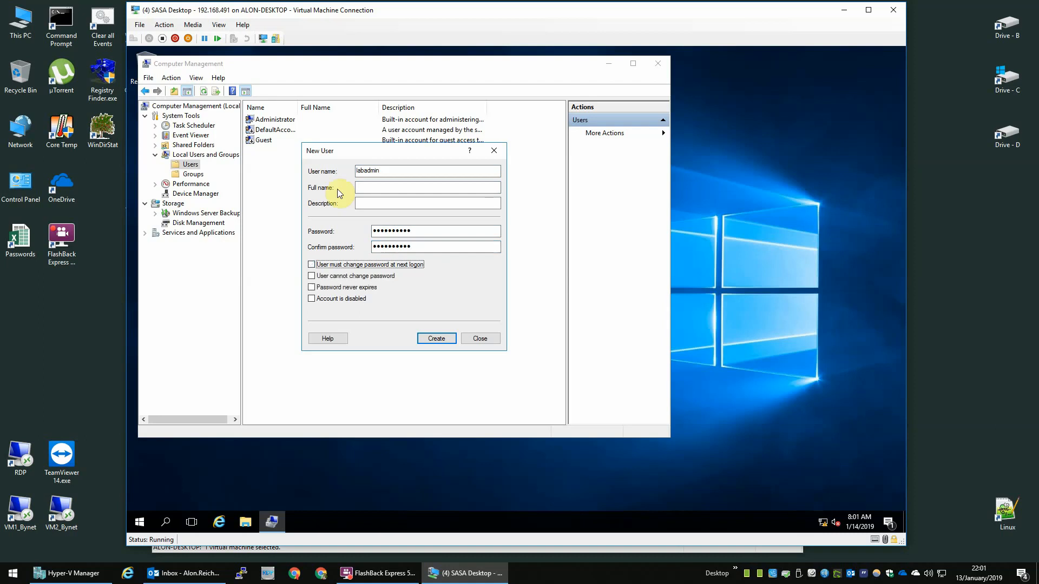
{"action": "key", "text": "Tab"}
{"action": "key", "text": "space"}
{"action": "key", "text": "Tab"}
{"action": "key", "text": "Return"}
Step: Create user 'alon', enabled with a non-expiring password, then close the New User form
{"action": "type", "text": "al"}
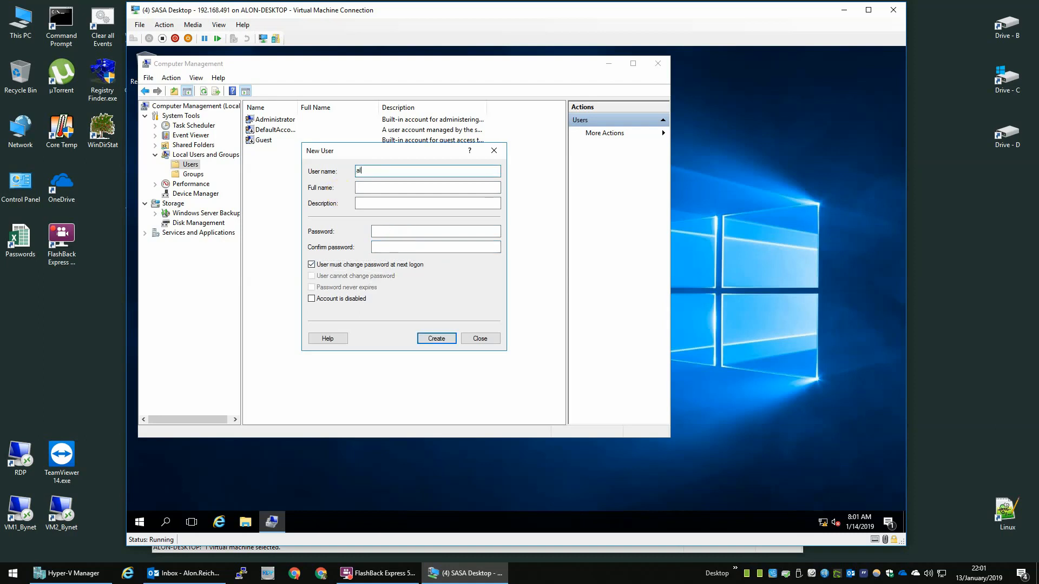
{"action": "type", "text": "on"}
{"action": "key", "text": "Tab"}
{"action": "key", "text": "Tab"}
{"action": "key", "text": "Tab"}
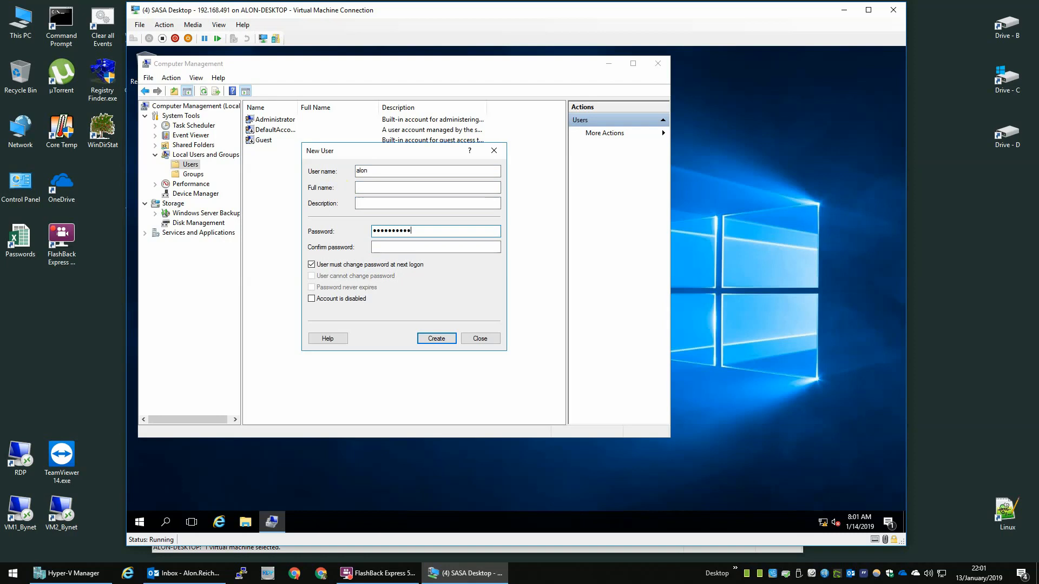
{"action": "key", "text": "Tab"}
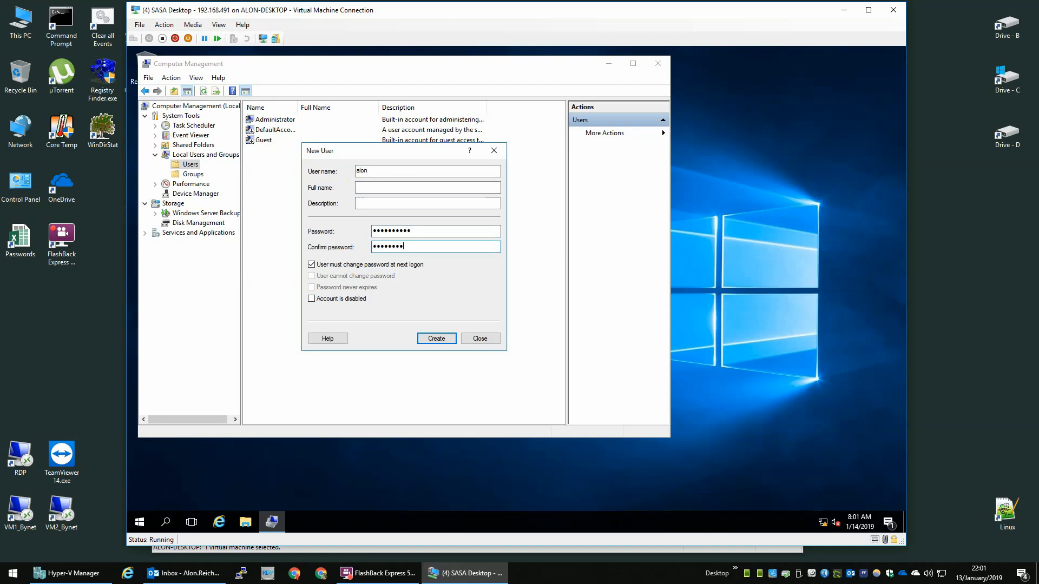
{"action": "key", "text": "Tab"}
{"action": "key", "text": "space"}
{"action": "key", "text": "Tab"}
{"action": "key", "text": "Tab"}
{"action": "key", "text": "Tab"}
{"action": "key", "text": "space"}
{"action": "key", "text": "Tab"}
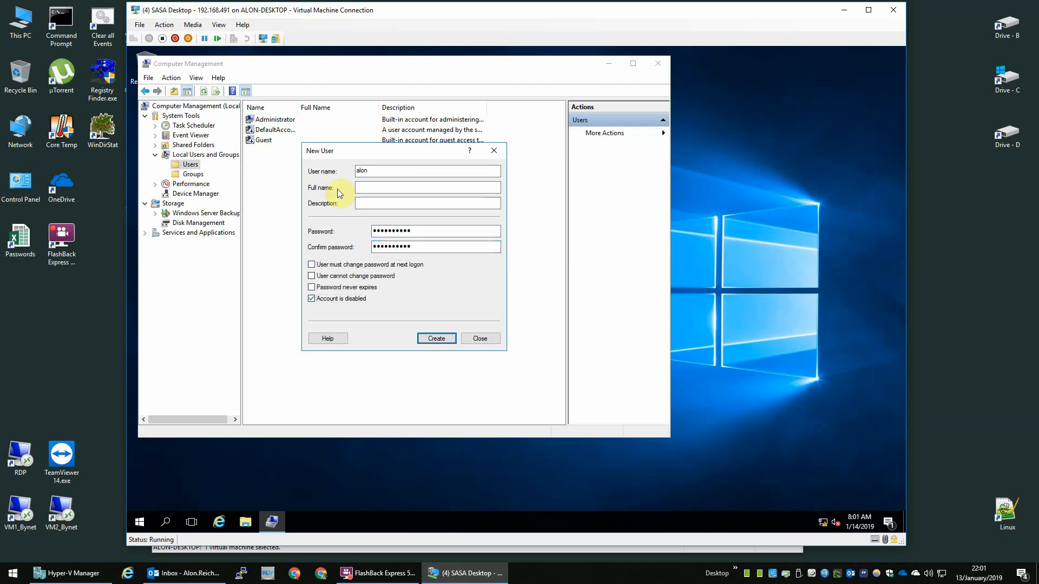
{"action": "left_click", "coordinate": [335, 299]}
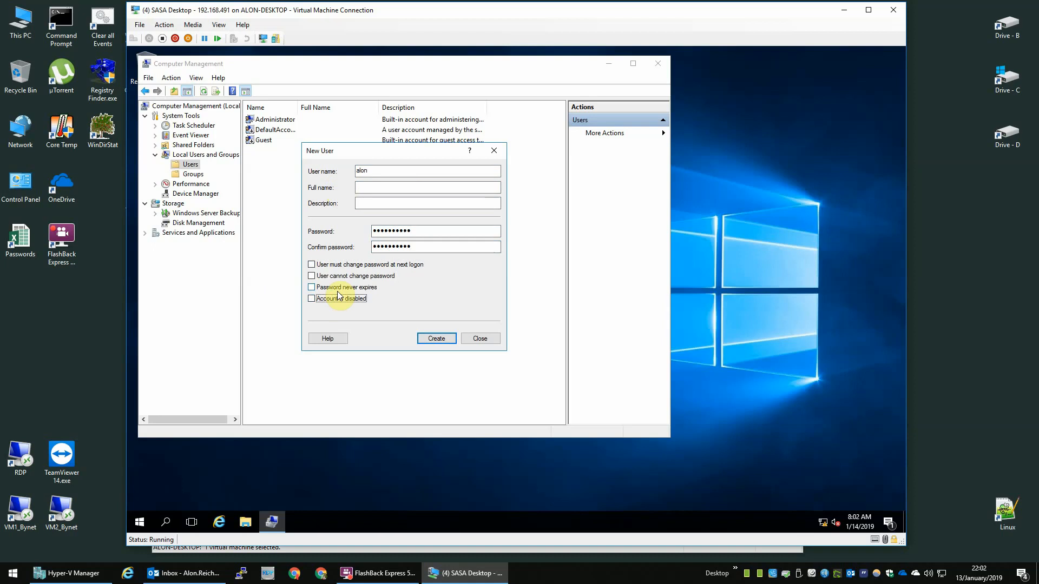
{"action": "left_click", "coordinate": [372, 290]}
{"action": "left_click", "coordinate": [436, 338]}
{"action": "left_click", "coordinate": [480, 338]}
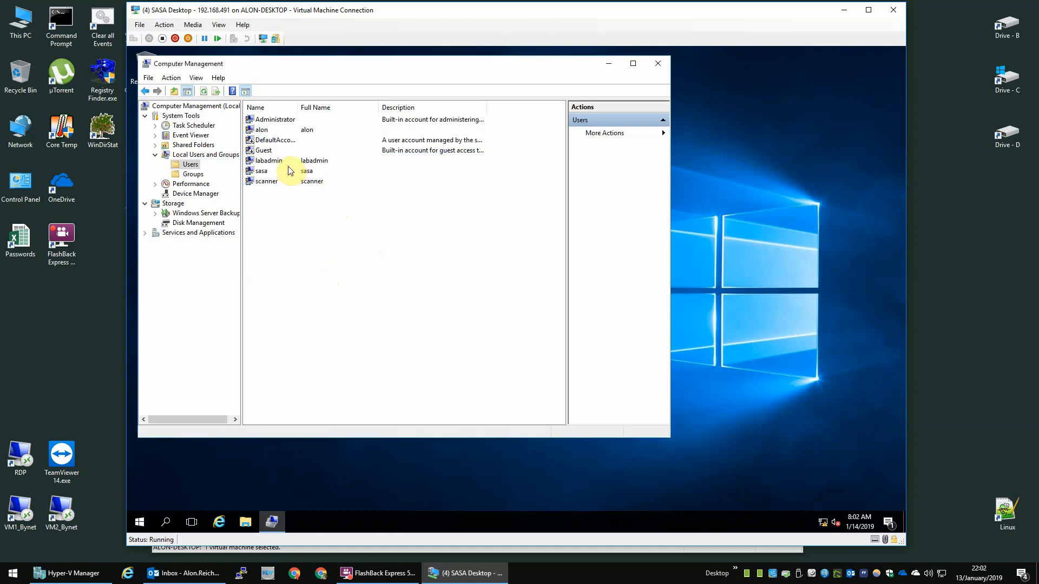
Step: Add the four local user accounts to the Administrators group
{"action": "left_click", "coordinate": [201, 176]}
{"action": "double_click", "coordinate": [271, 130]}
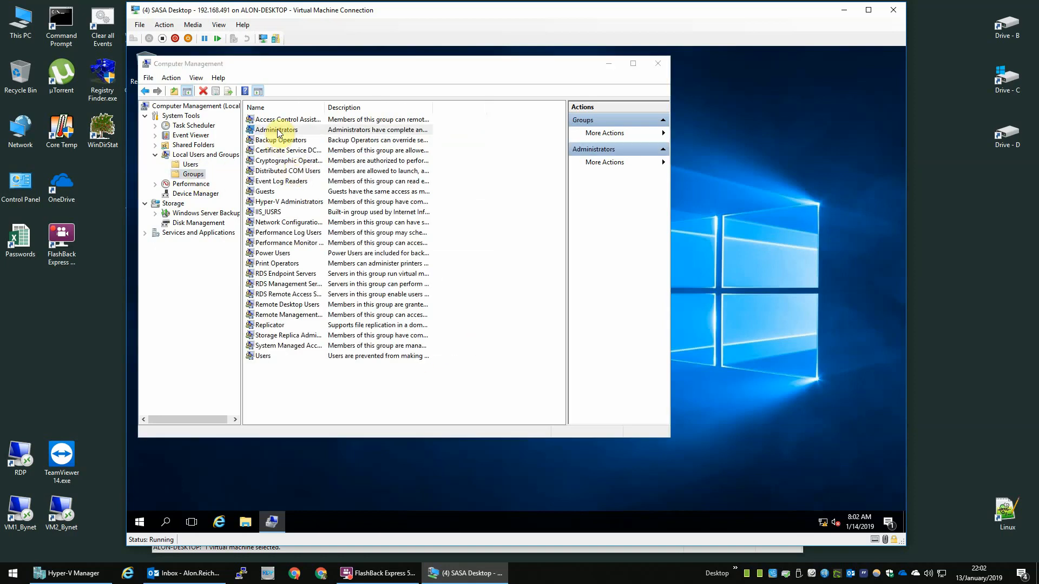
{"action": "left_click", "coordinate": [334, 334]}
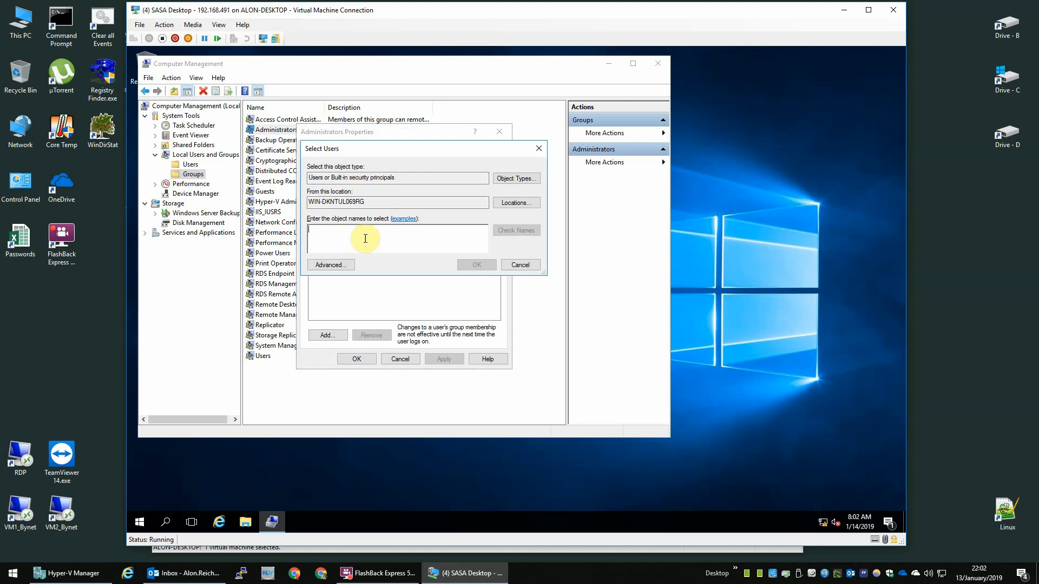
{"action": "left_click", "coordinate": [351, 265]}
{"action": "left_click", "coordinate": [556, 267]}
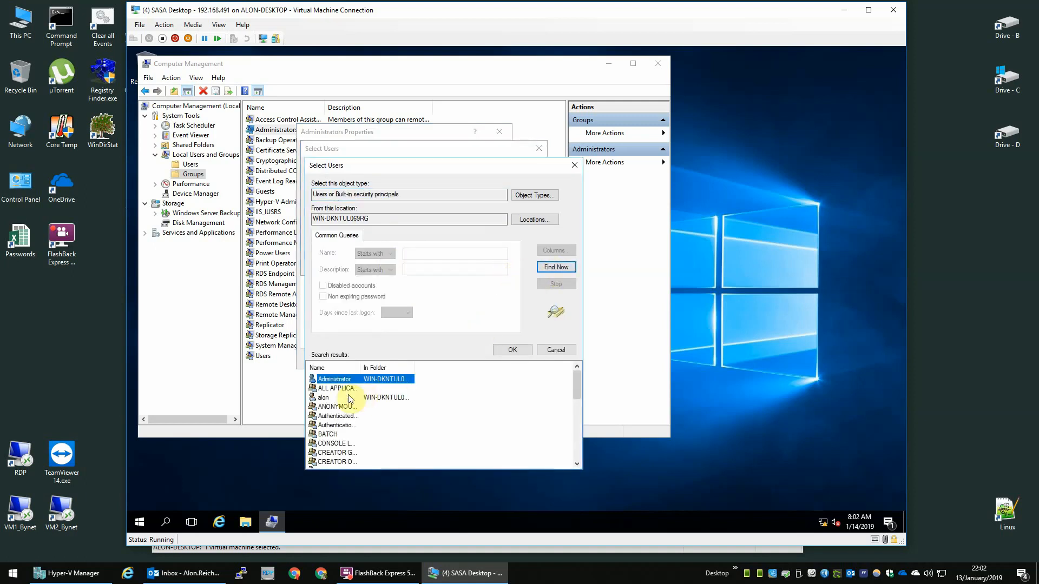
{"action": "left_click", "coordinate": [326, 399]}
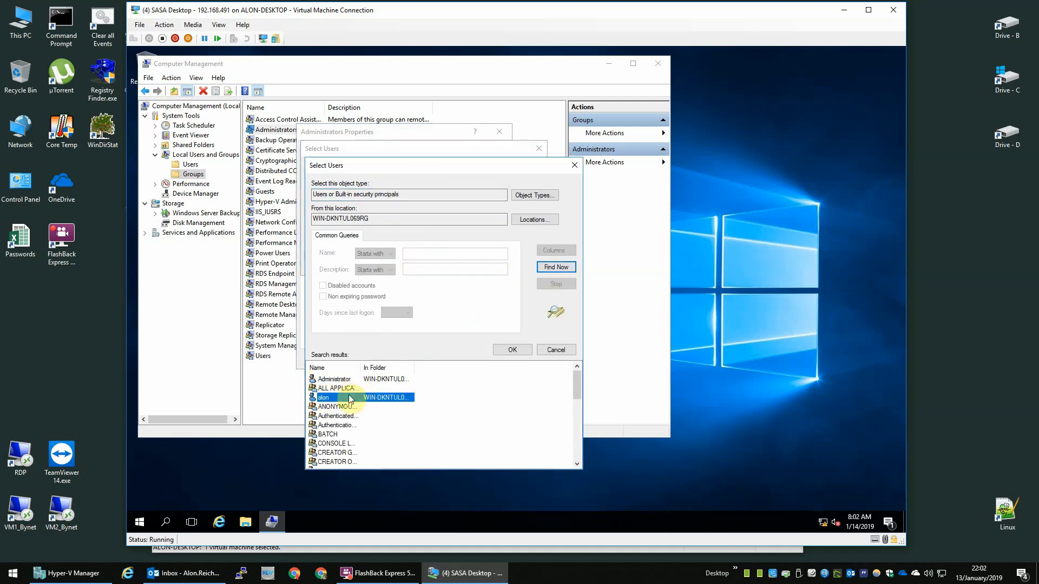
{"action": "scroll", "coordinate": [354, 398], "scroll_direction": "down", "scroll_amount": 2}
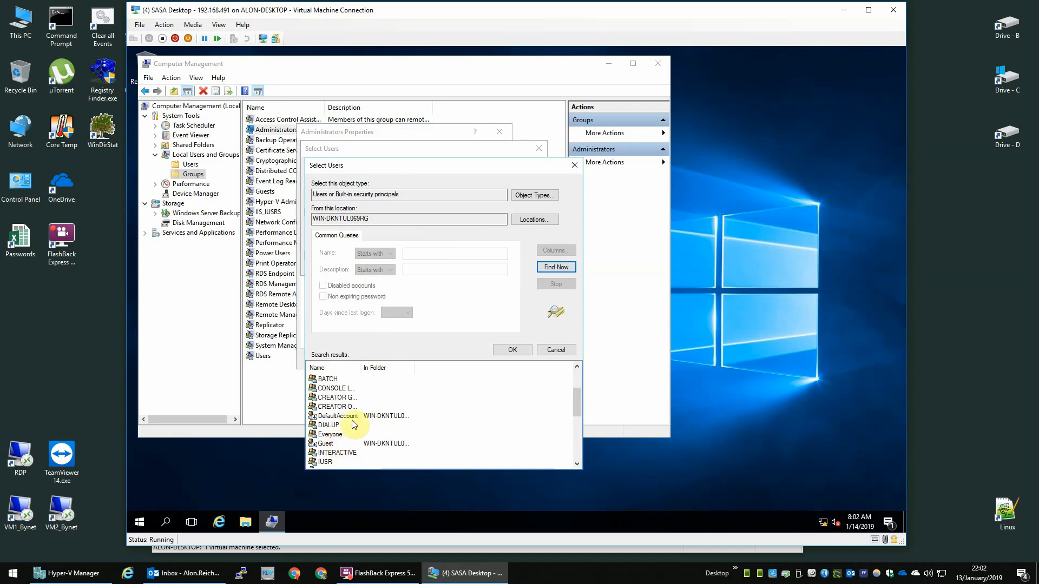
{"action": "scroll", "coordinate": [357, 432], "scroll_direction": "down", "scroll_amount": 1}
{"action": "left_click", "coordinate": [344, 443]}
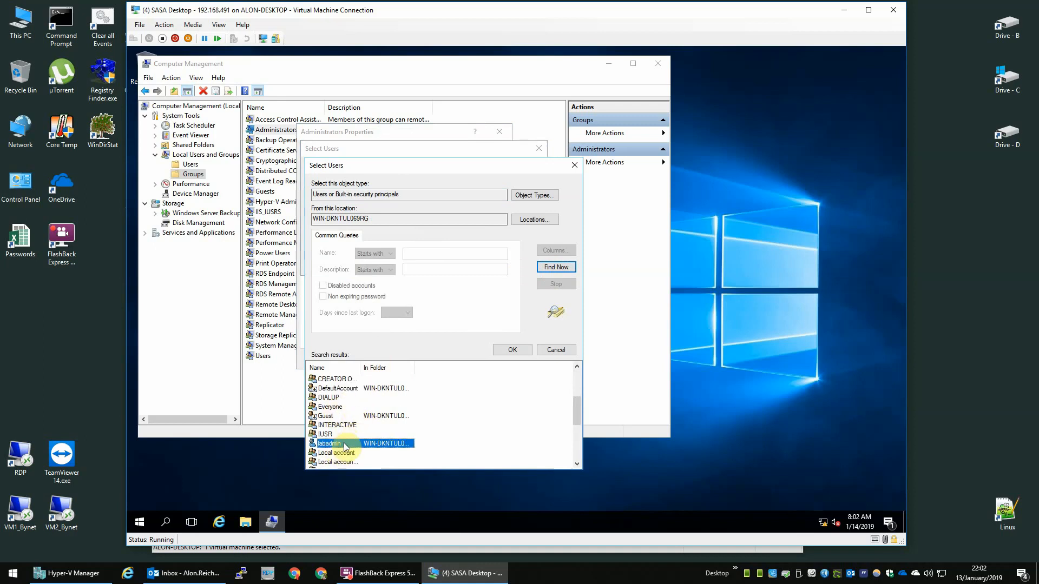
{"action": "scroll", "coordinate": [347, 428], "scroll_direction": "down", "scroll_amount": 2}
{"action": "scroll", "coordinate": [347, 427], "scroll_direction": "down", "scroll_amount": 1}
{"action": "left_click", "coordinate": [331, 435]}
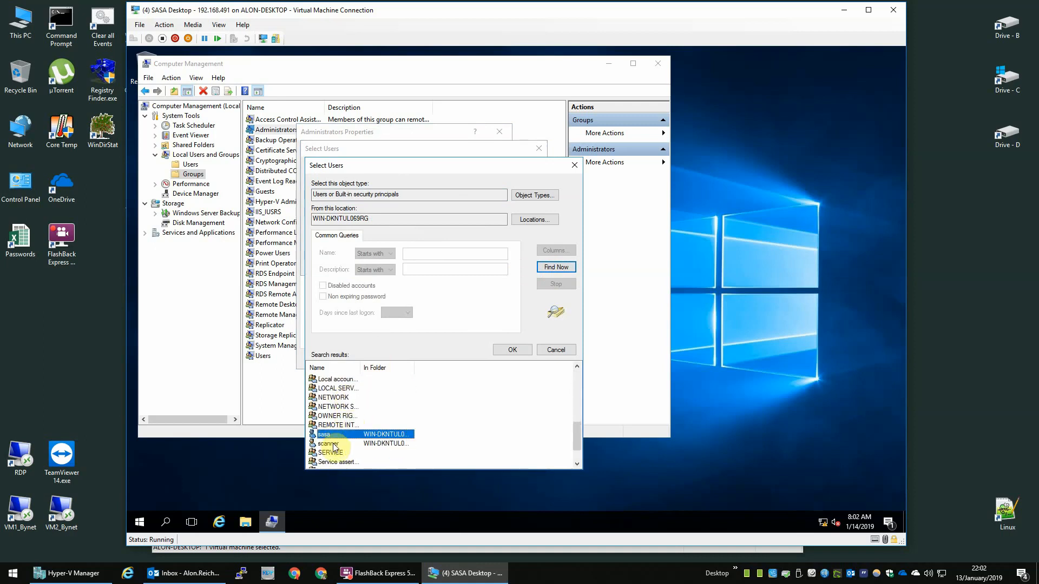
{"action": "left_click", "coordinate": [331, 444], "text": "ctrl"}
{"action": "left_click", "coordinate": [509, 350]}
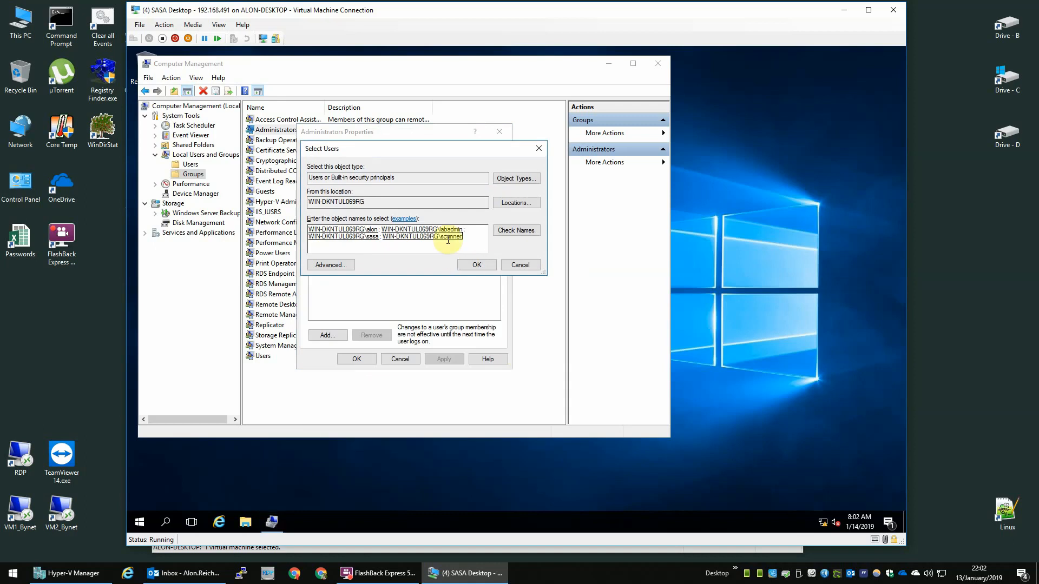
{"action": "left_click", "coordinate": [479, 264]}
{"action": "left_click", "coordinate": [441, 359]}
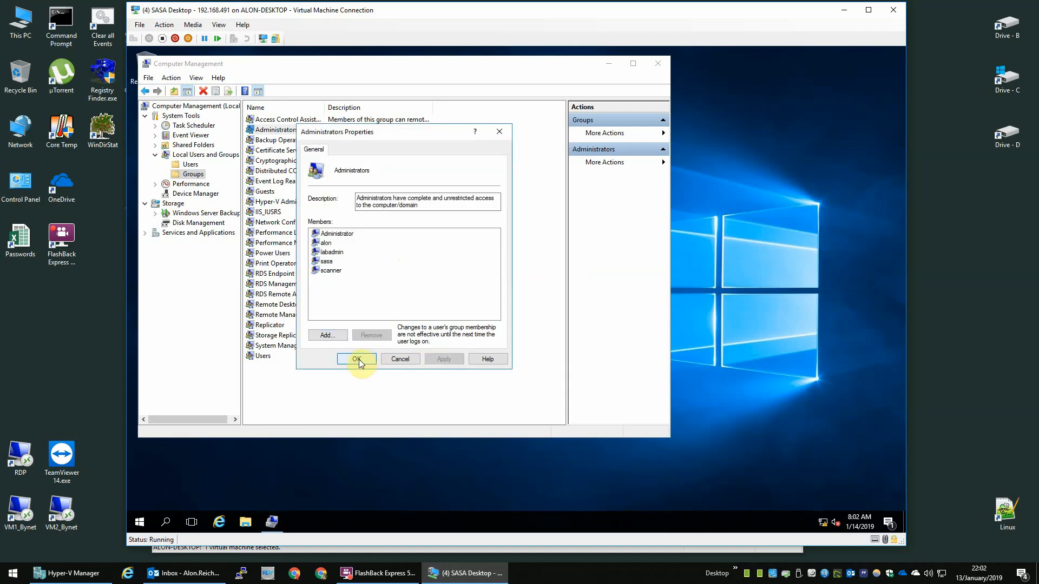
{"action": "left_click", "coordinate": [359, 360]}
Step: Remove the same four accounts from the Users group and close Computer Management
{"action": "double_click", "coordinate": [274, 356]}
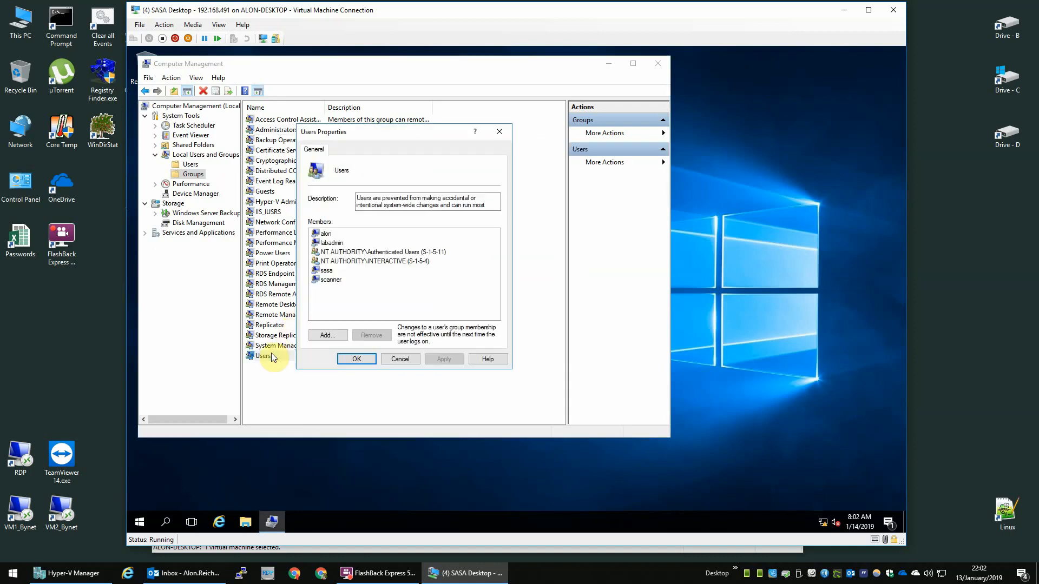
{"action": "left_click", "coordinate": [326, 234]}
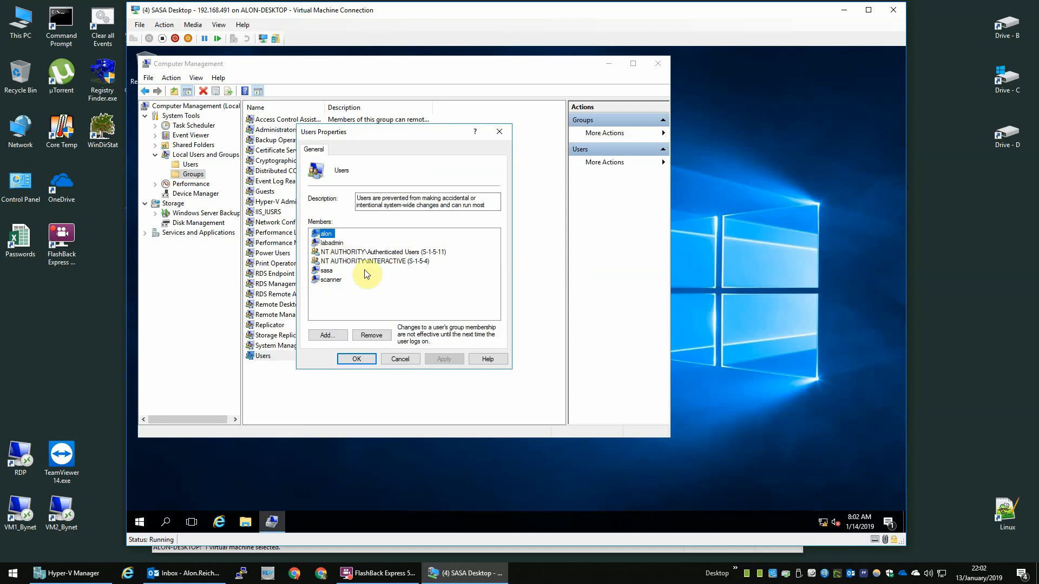
{"action": "left_click", "coordinate": [371, 336]}
{"action": "left_click", "coordinate": [336, 234]}
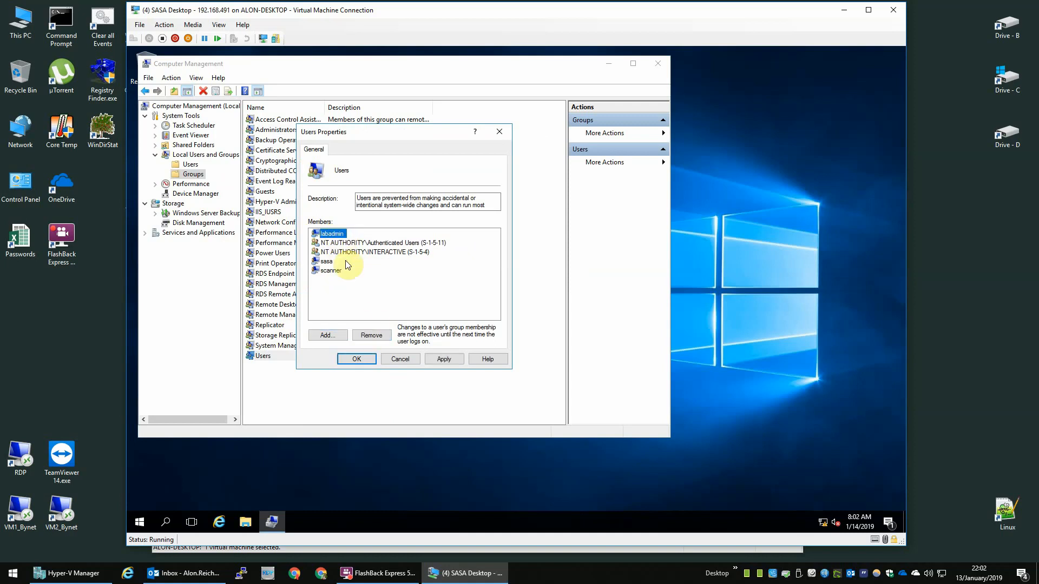
{"action": "left_click", "coordinate": [371, 335]}
{"action": "left_click", "coordinate": [319, 252]}
{"action": "left_click", "coordinate": [371, 335]}
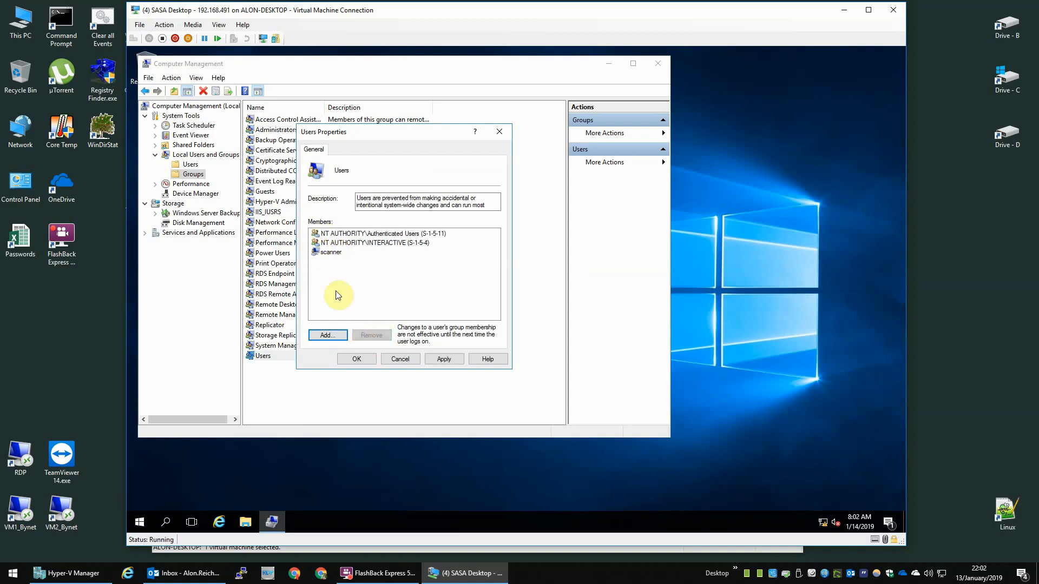
{"action": "left_click", "coordinate": [331, 252]}
{"action": "left_click", "coordinate": [371, 335]}
{"action": "left_click", "coordinate": [444, 358]}
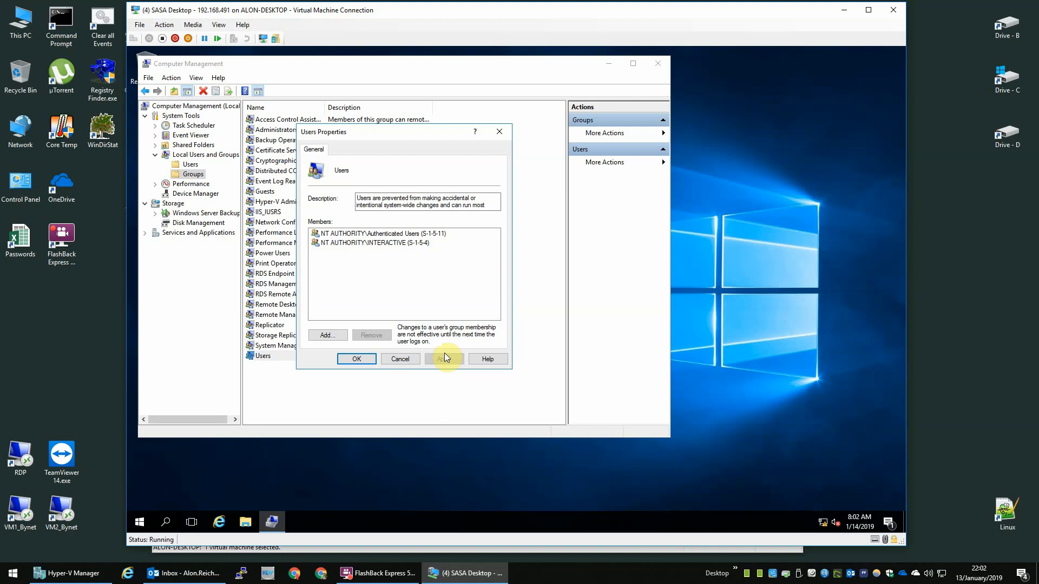
{"action": "left_click", "coordinate": [365, 363]}
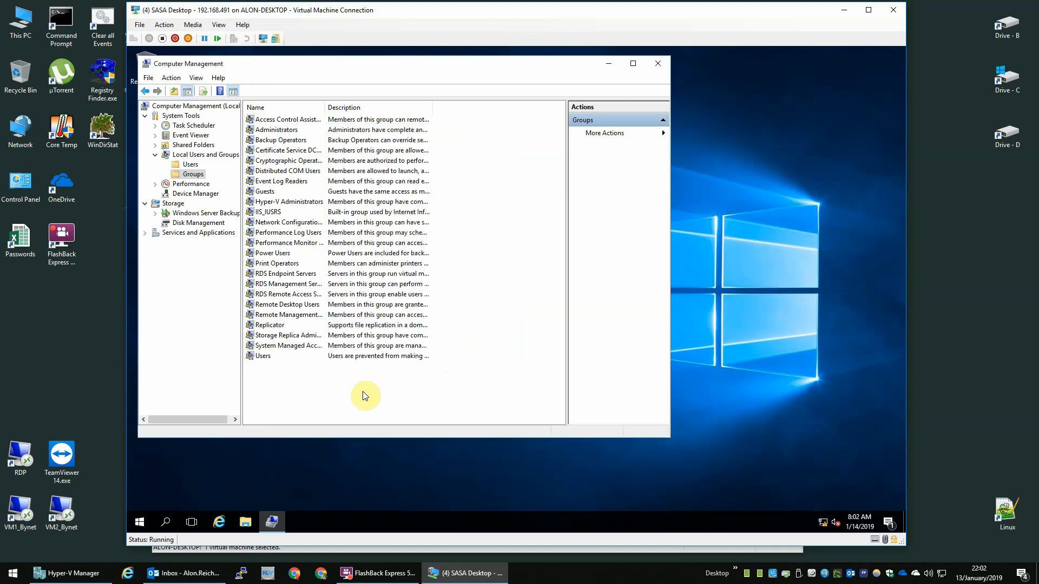
{"action": "left_click", "coordinate": [658, 63]}
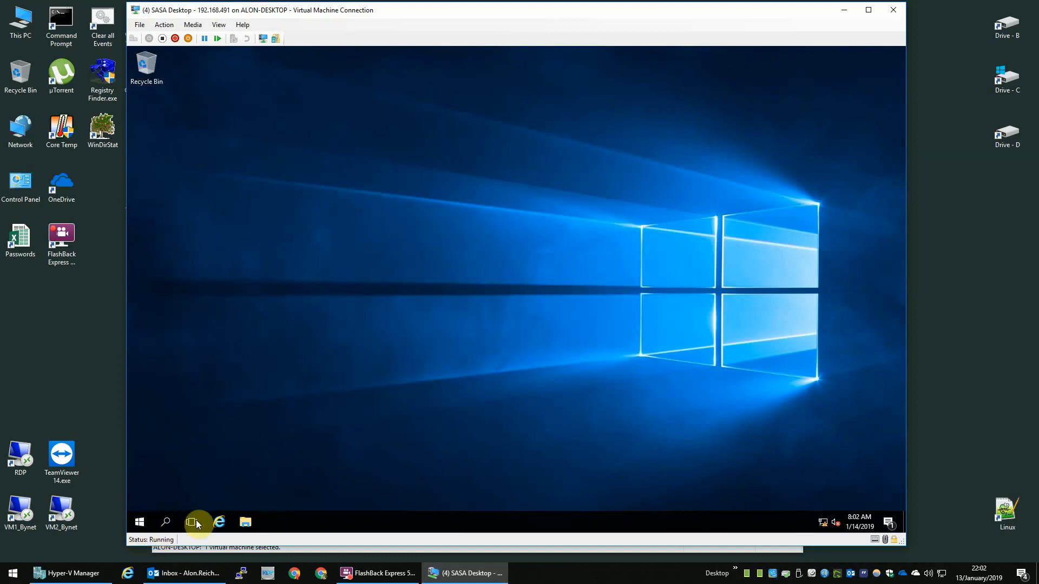
Step: Launch secpol from Run, widen the settings tree, enlarge the window and expand Account Policies
{"action": "right_click", "coordinate": [147, 520]}
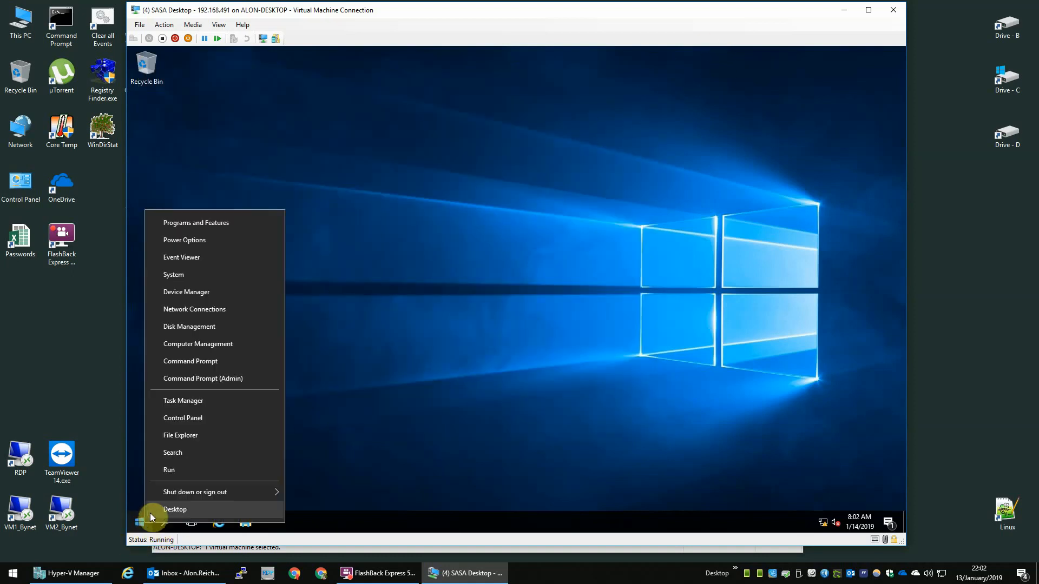
{"action": "left_click", "coordinate": [177, 471]}
{"action": "type", "text": "se"}
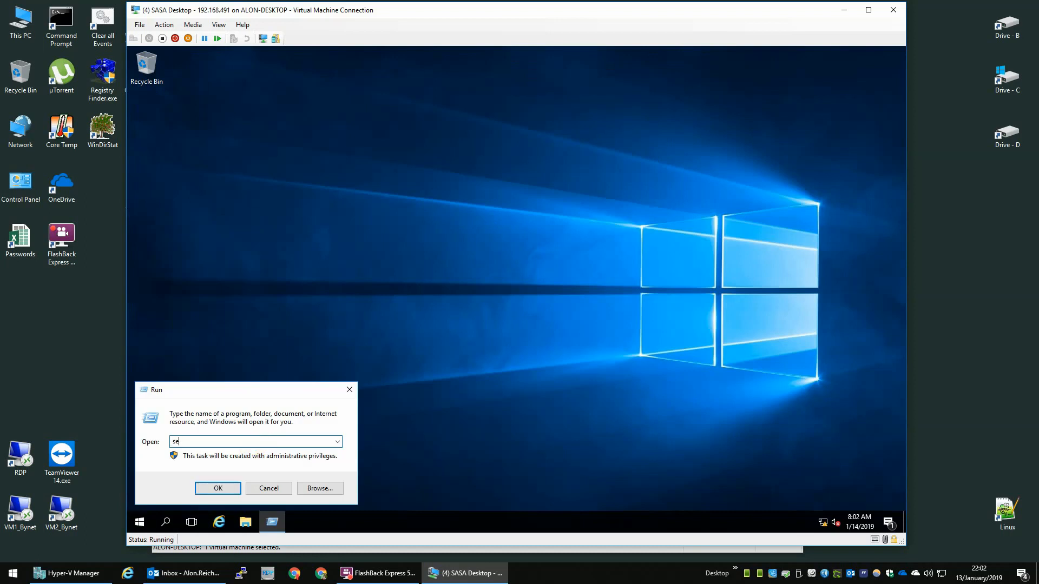
{"action": "type", "text": "cpol.c"}
{"action": "key", "text": "Return"}
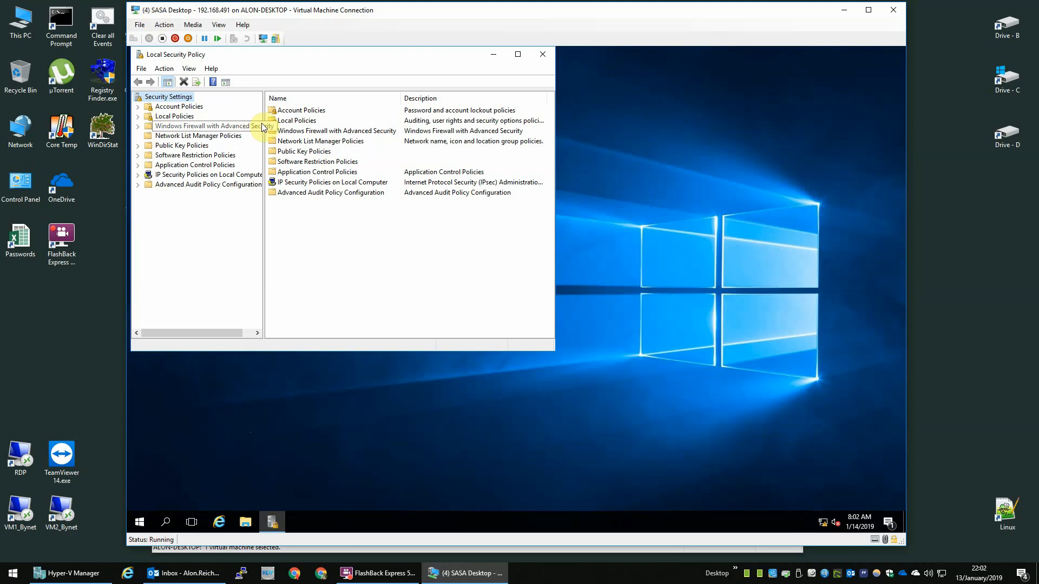
{"action": "left_click_drag", "start_coordinate": [261, 126], "coordinate": [302, 127]}
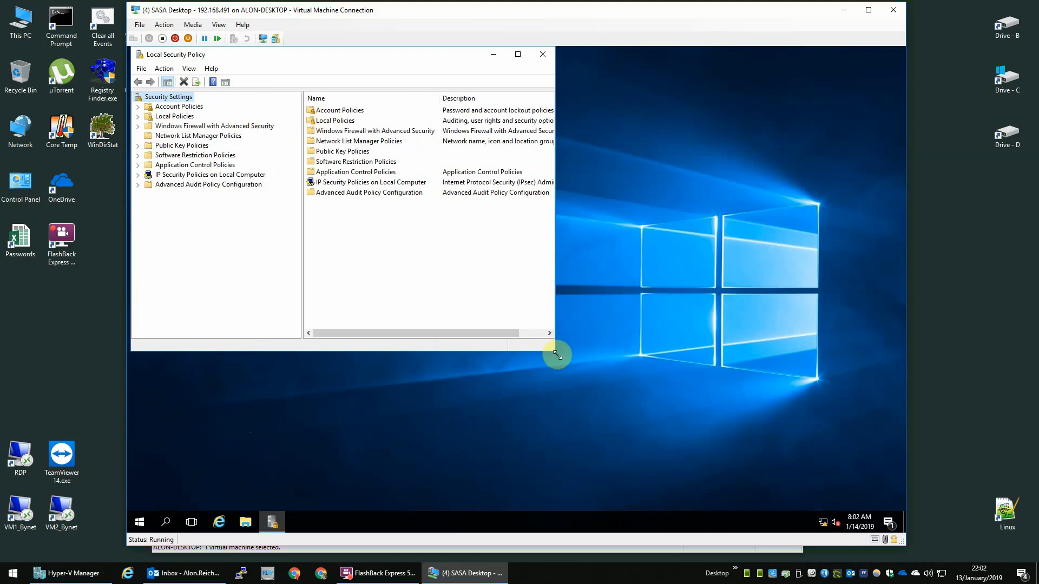
{"action": "left_click_drag", "start_coordinate": [552, 349], "coordinate": [690, 436]}
{"action": "double_click", "coordinate": [178, 106]}
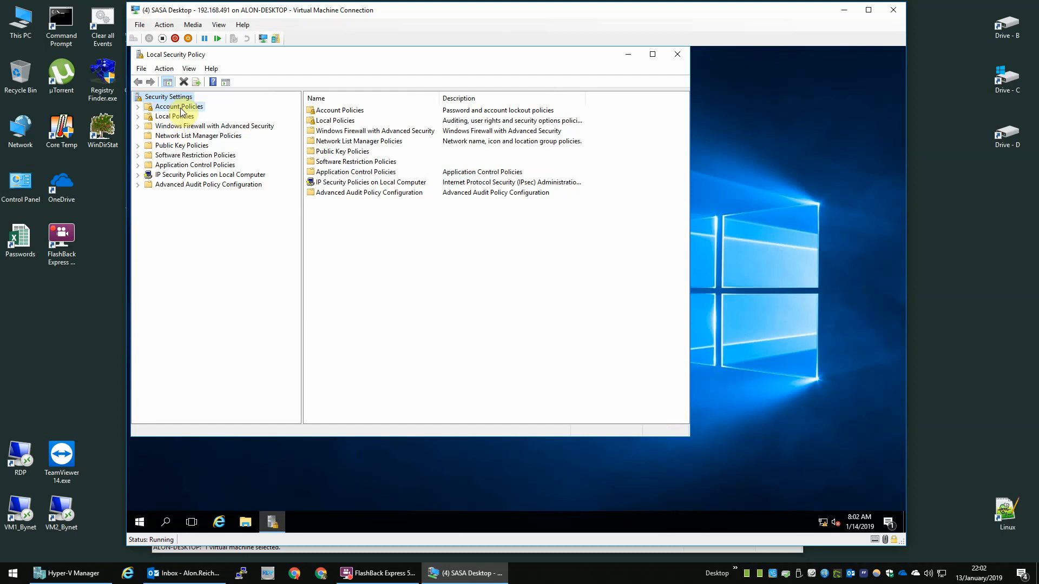
Step: Set Maximum password age to 0
{"action": "left_click", "coordinate": [189, 116]}
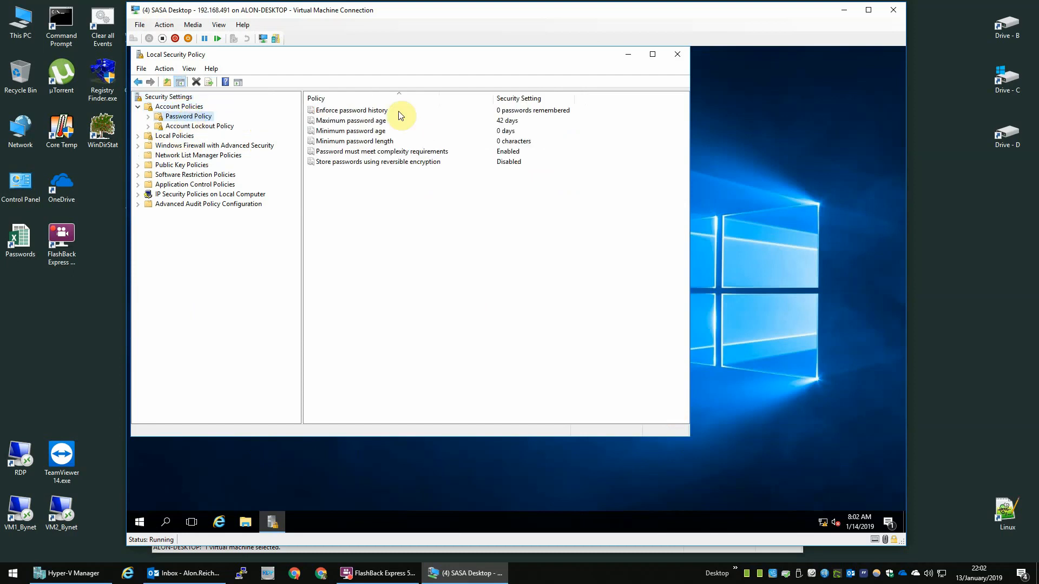
{"action": "double_click", "coordinate": [350, 120]}
{"action": "type", "text": "0"}
{"action": "key", "text": "Return"}
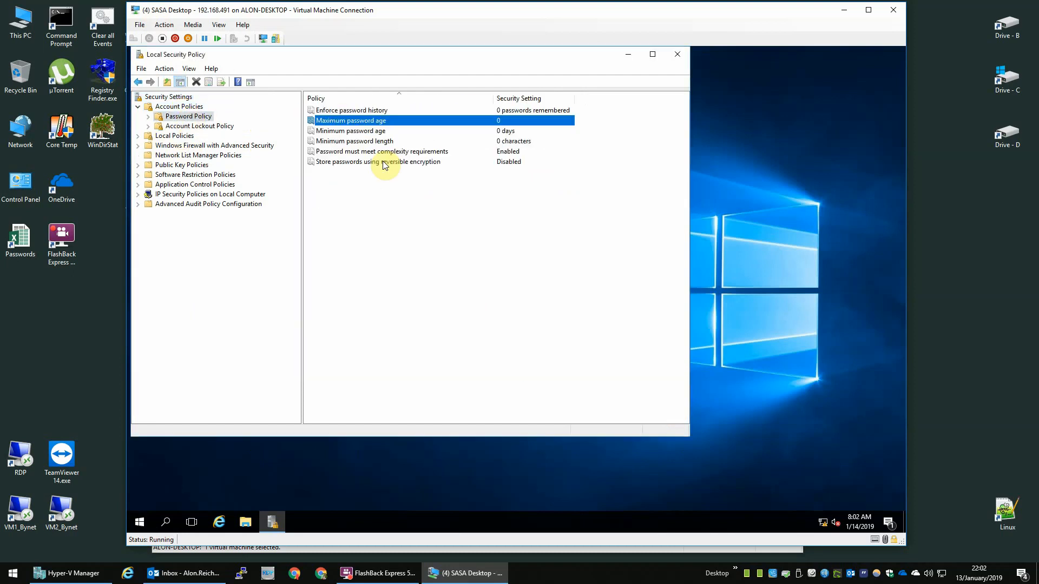
Step: Set the account lockout threshold to 10 invalid attempts, accepting the suggested values
{"action": "left_click", "coordinate": [191, 128]}
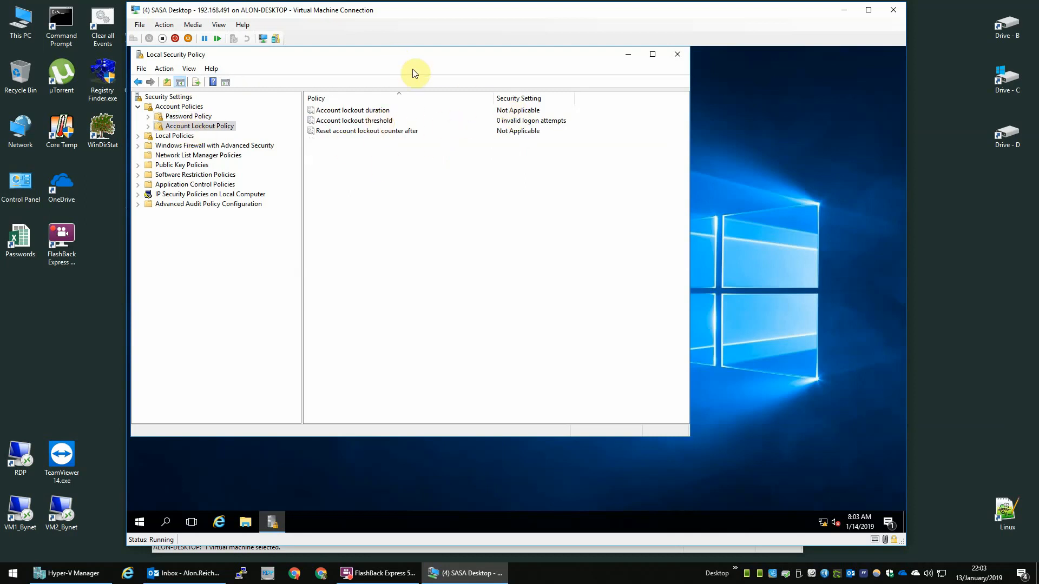
{"action": "left_click", "coordinate": [352, 123]}
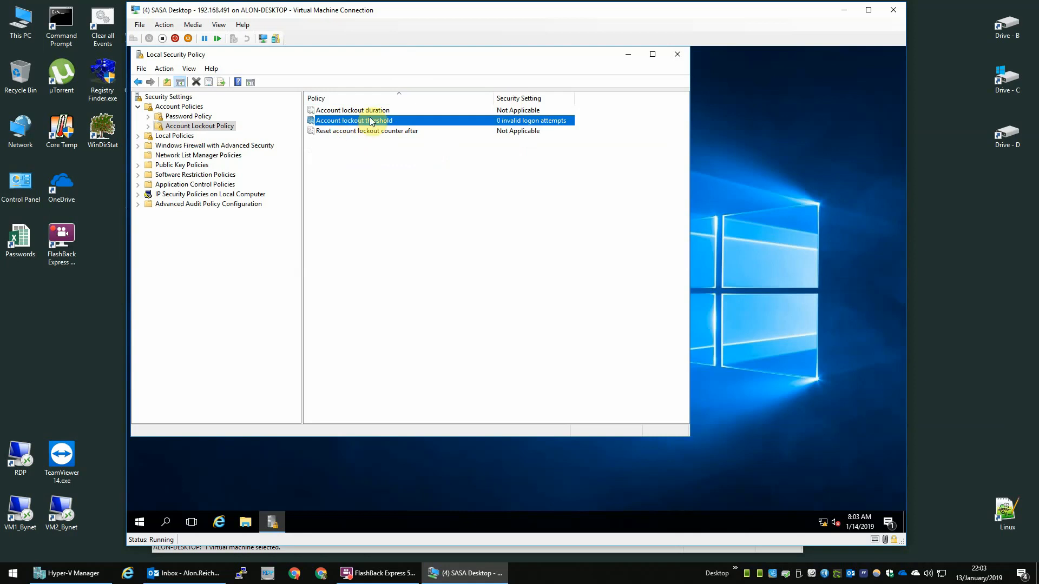
{"action": "double_click", "coordinate": [371, 121]}
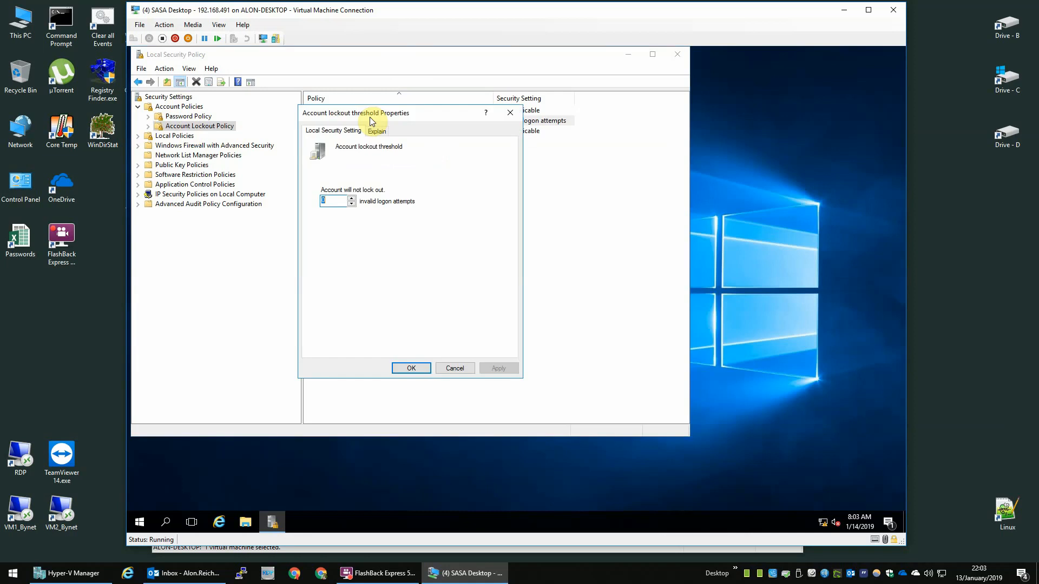
{"action": "type", "text": "10"}
{"action": "key", "text": "Return"}
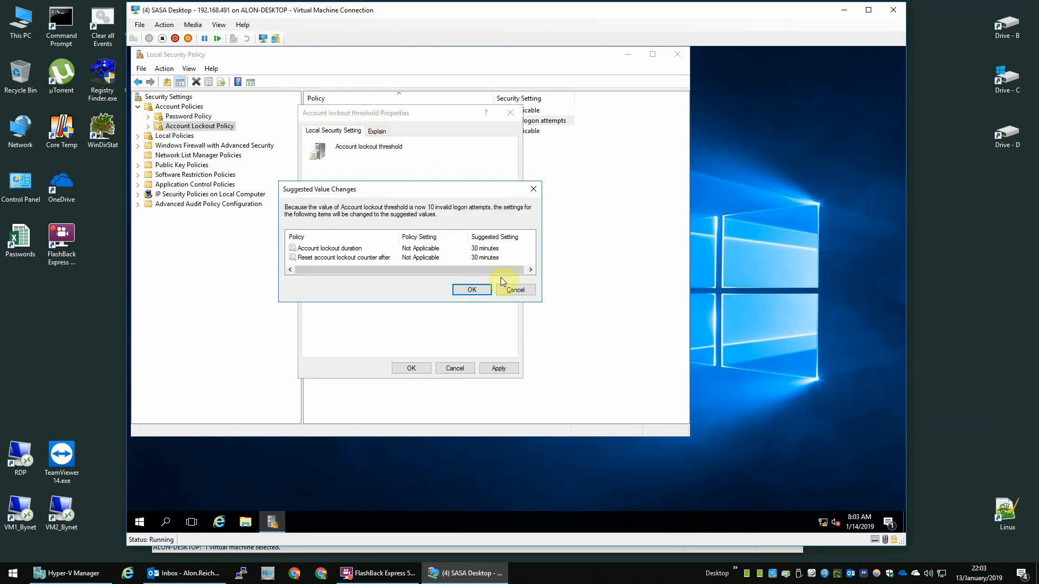
{"action": "left_click", "coordinate": [478, 292]}
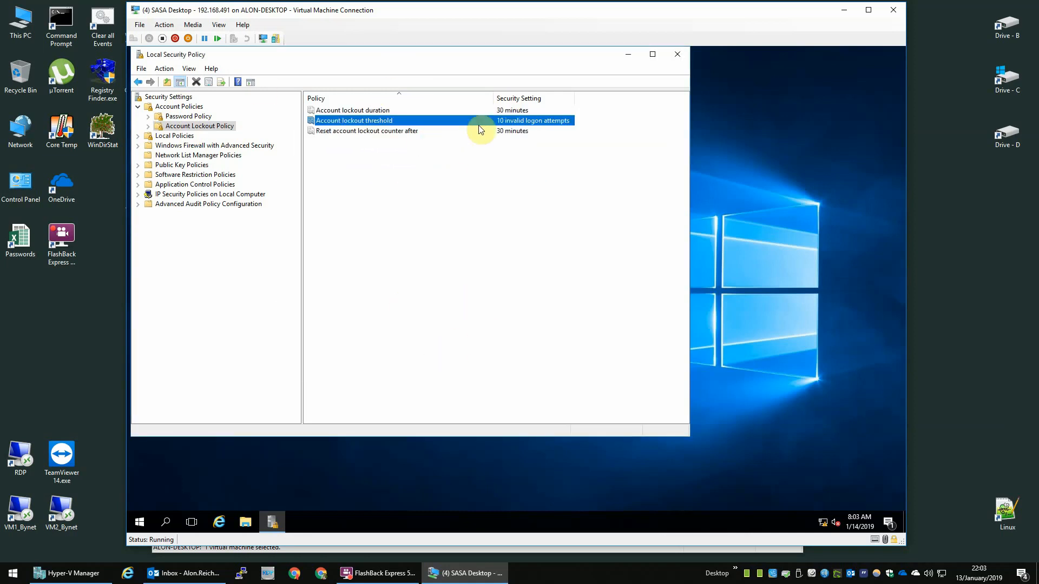
Step: Set Reset account lockout counter after to 60 minutes, accept the 60-minute duration, and close
{"action": "double_click", "coordinate": [411, 131]}
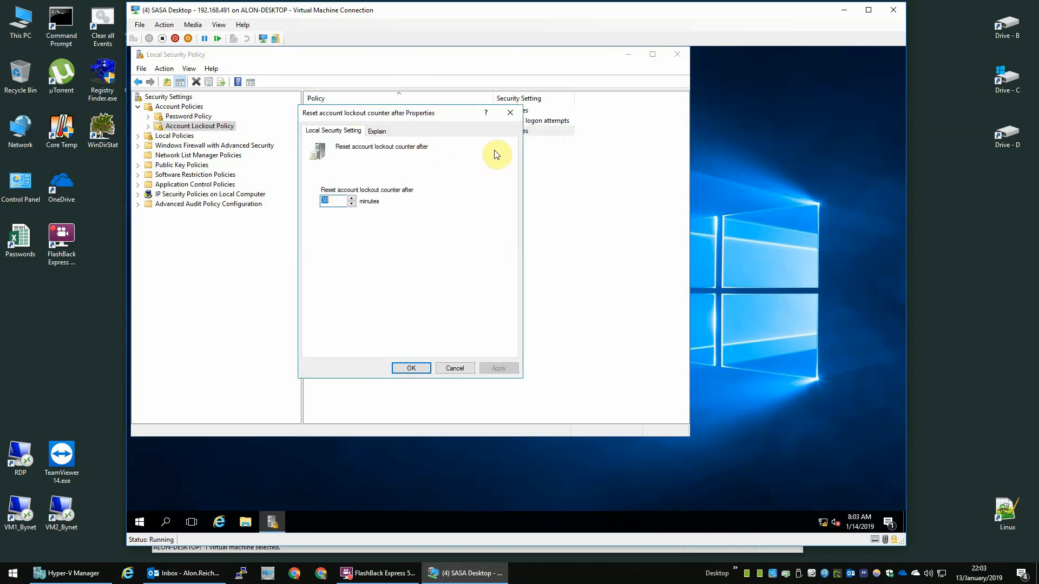
{"action": "type", "text": "60"}
{"action": "key", "text": "Return"}
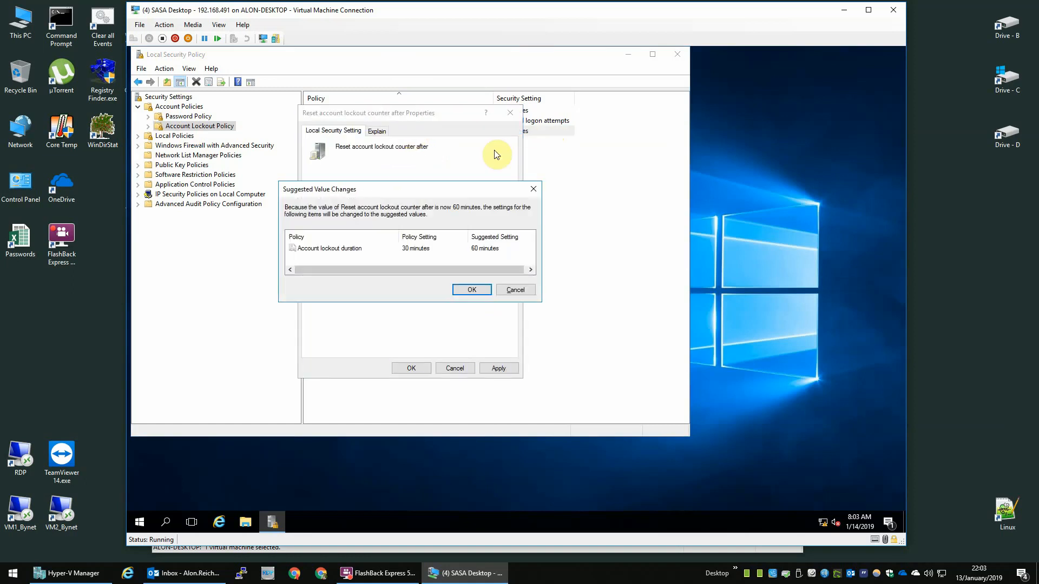
{"action": "key", "text": "Return"}
{"action": "left_click", "coordinate": [358, 111]}
{"action": "left_click", "coordinate": [528, 167]}
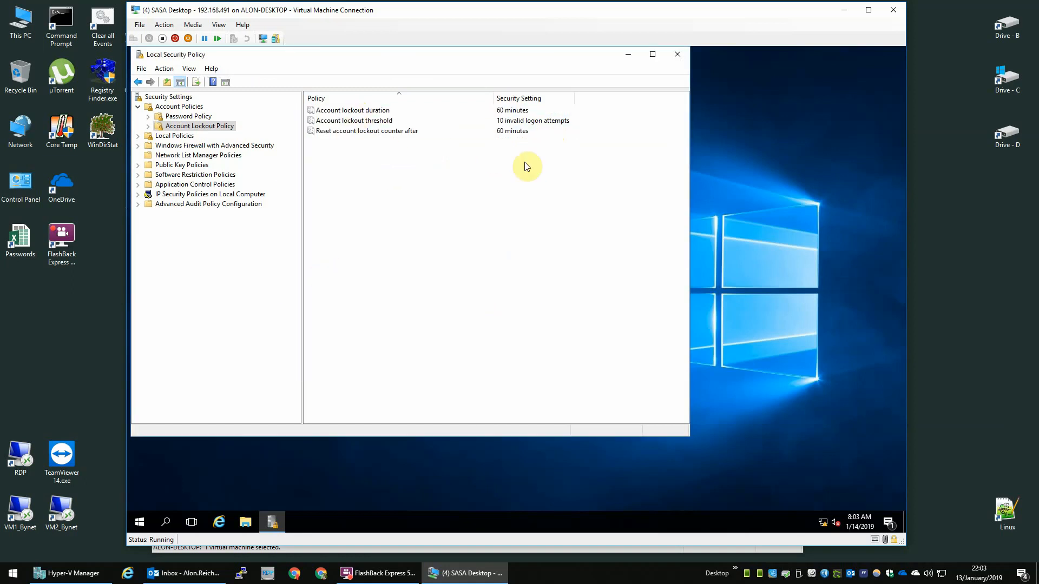
{"action": "left_click", "coordinate": [677, 53]}
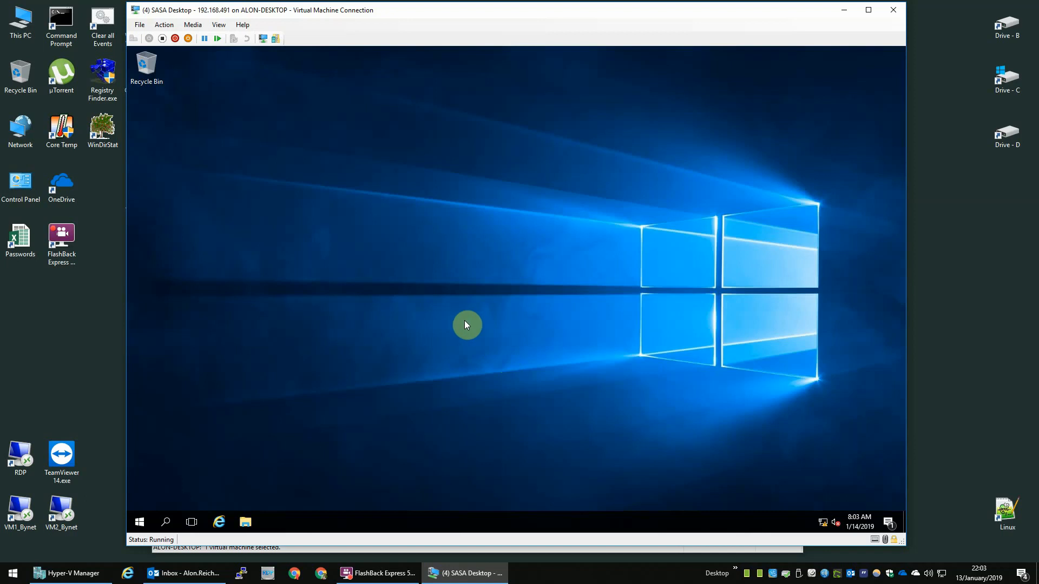
Step: Open an administrator Command Prompt and move it aside
{"action": "right_click", "coordinate": [145, 520]}
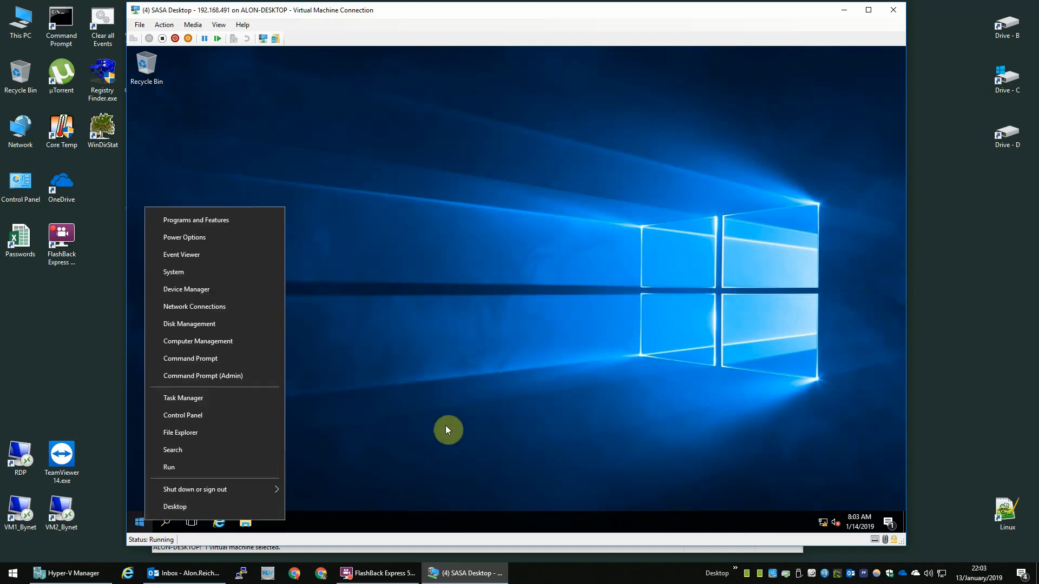
{"action": "left_click", "coordinate": [469, 414]}
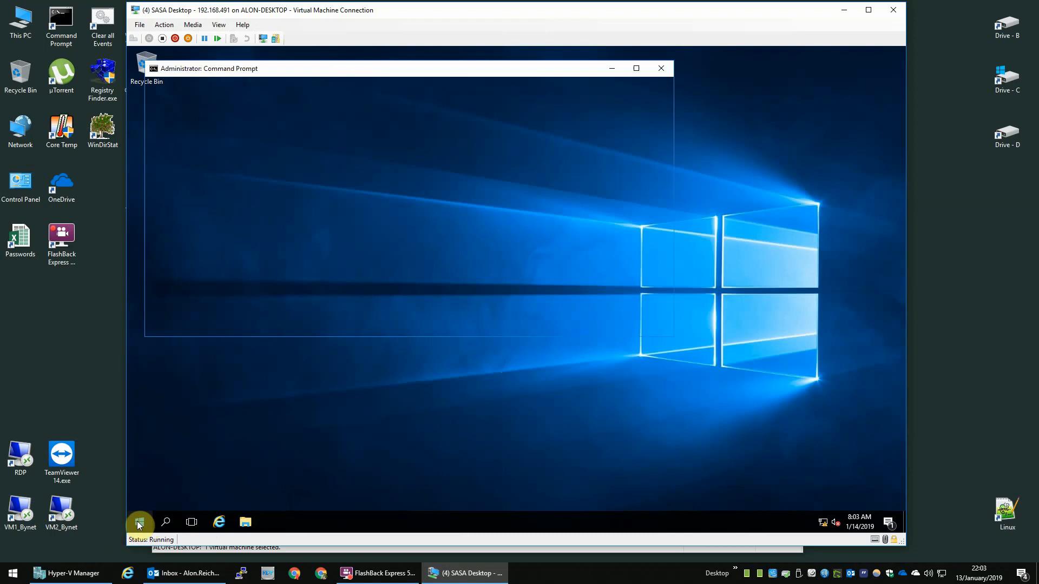
{"action": "left_click_drag", "start_coordinate": [312, 69], "coordinate": [396, 104]}
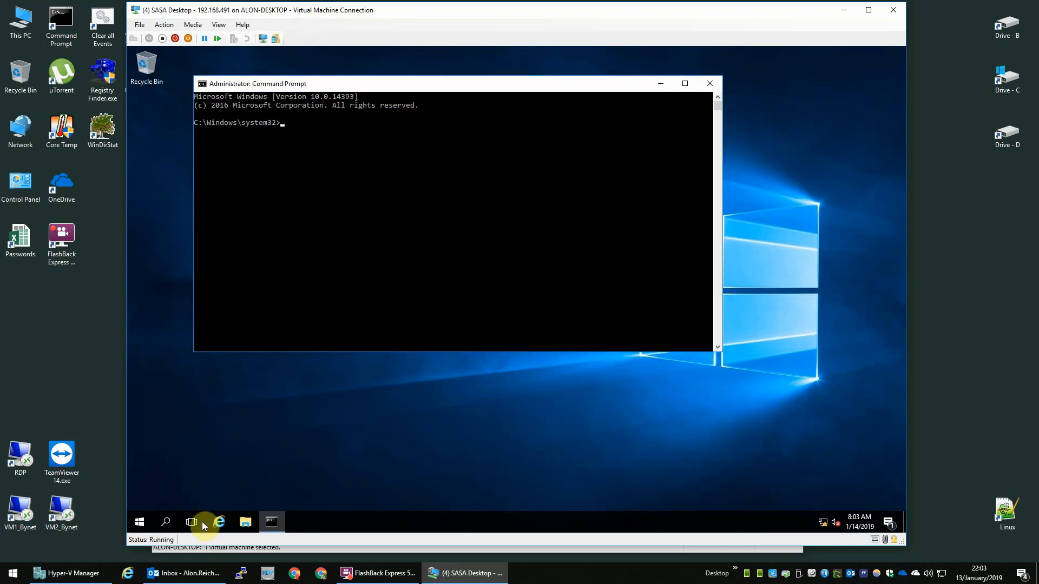
{"action": "right_click", "coordinate": [145, 521]}
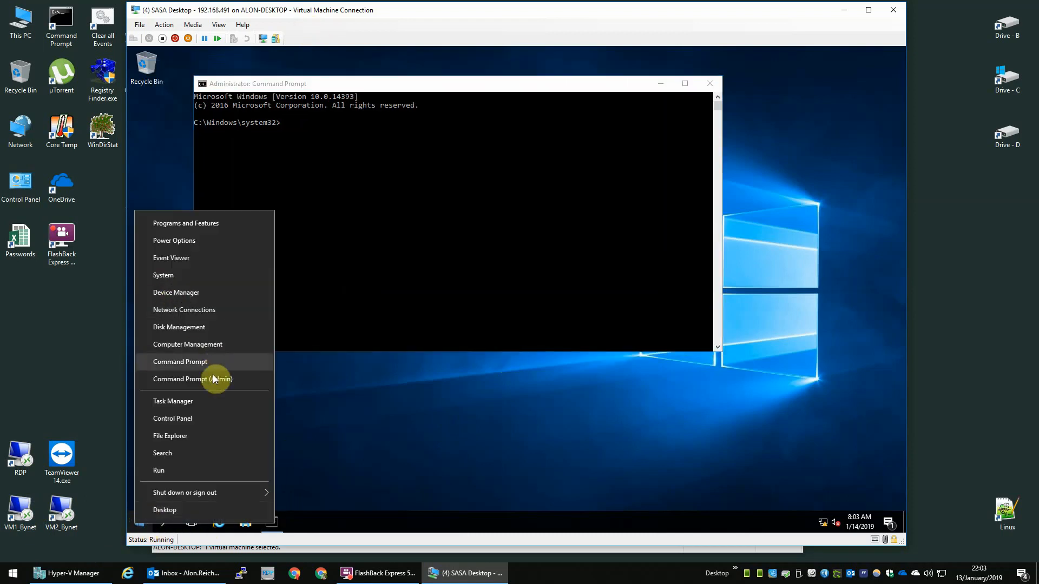
{"action": "left_click", "coordinate": [358, 406]}
Step: Open Computer Management and list the local user accounts
{"action": "right_click", "coordinate": [142, 520]}
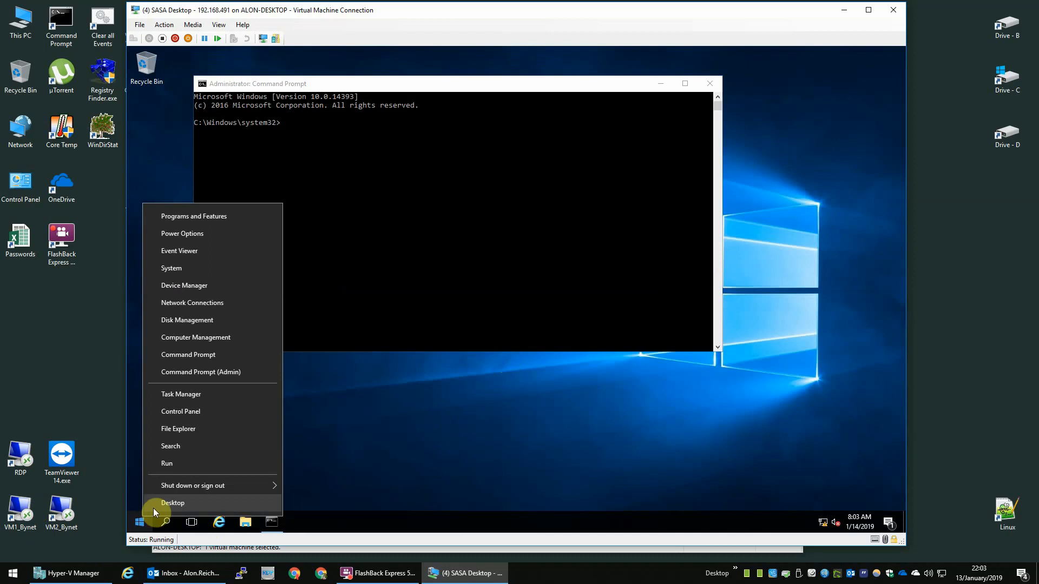
{"action": "left_click", "coordinate": [198, 335]}
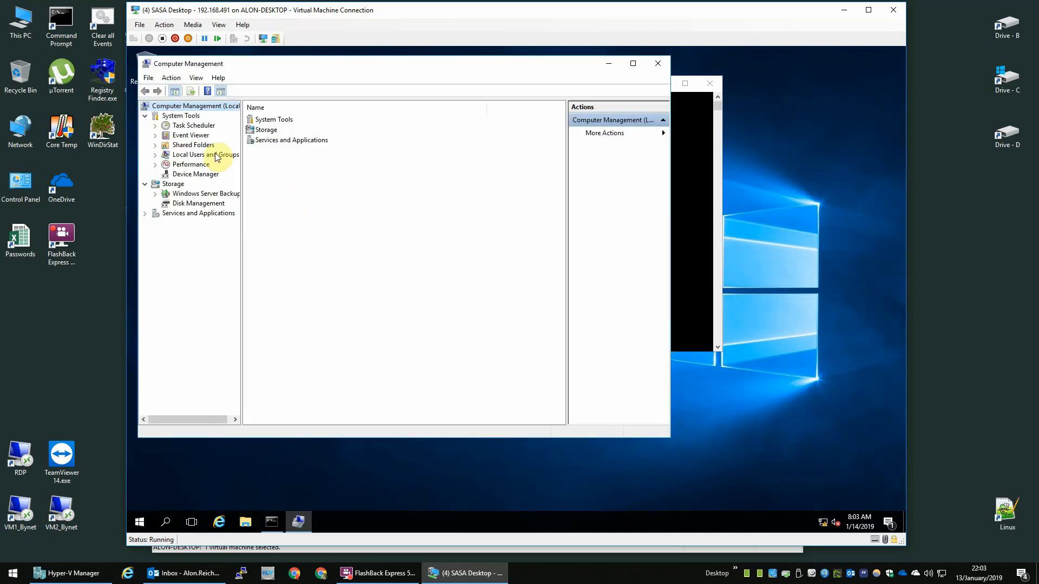
{"action": "double_click", "coordinate": [201, 156]}
{"action": "left_click", "coordinate": [192, 165]}
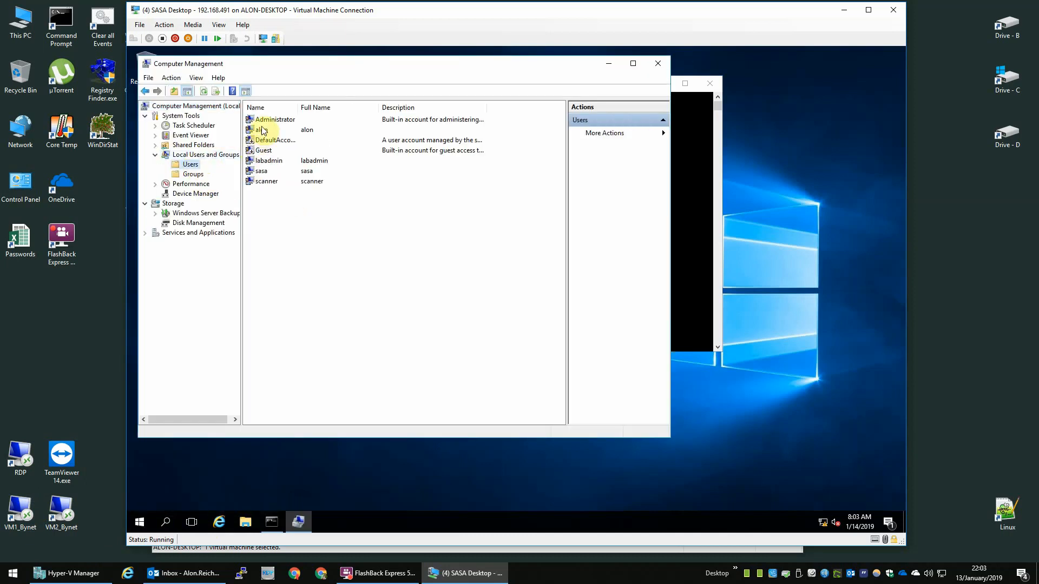
{"action": "left_click", "coordinate": [268, 120]}
{"action": "right_click", "coordinate": [275, 120]}
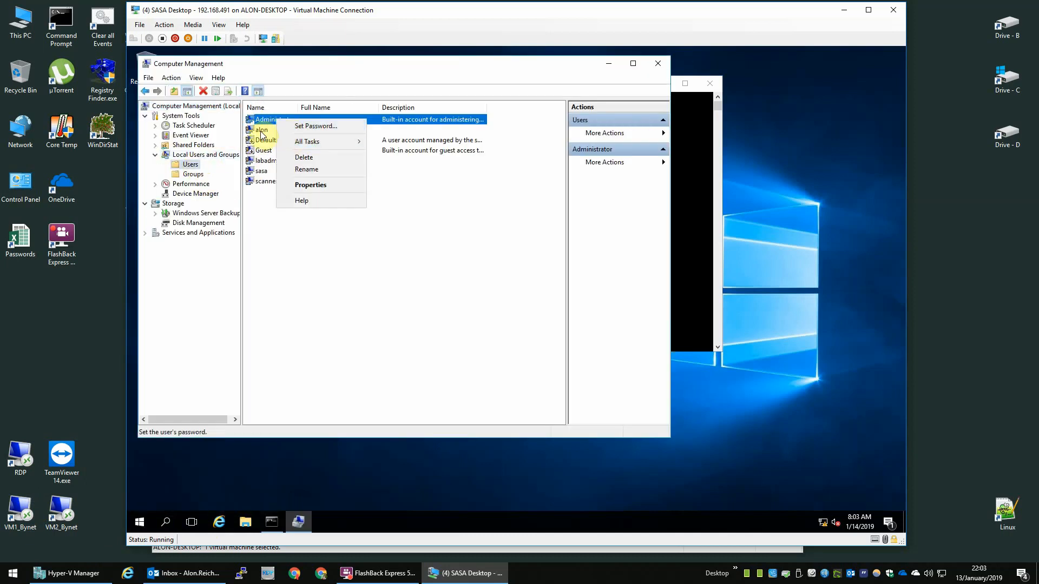
{"action": "key", "text": "Escape"}
Step: View the Administrator account's properties, then close Computer Management and return to the prompt
{"action": "left_click", "coordinate": [269, 172]}
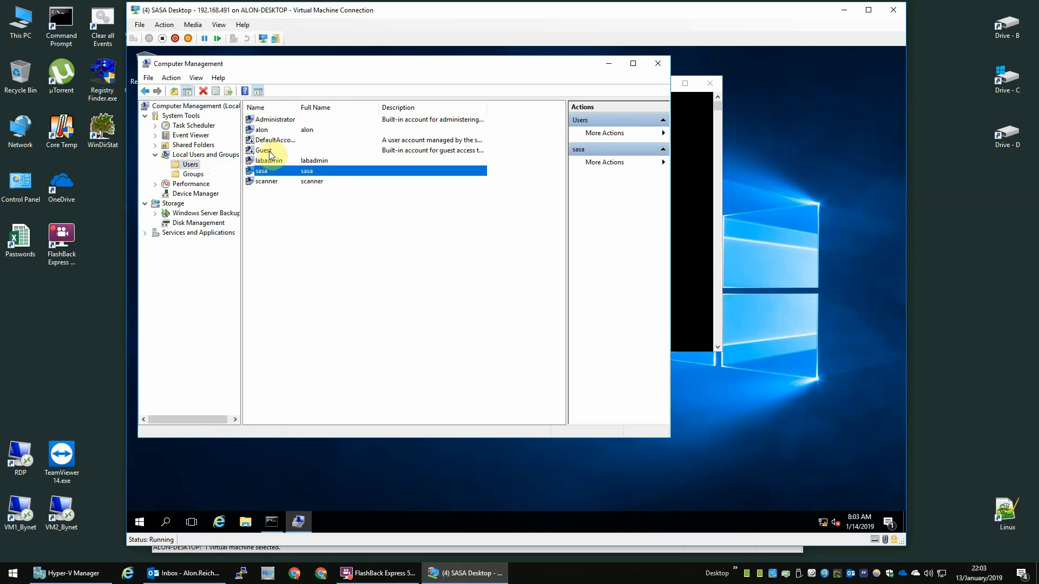
{"action": "left_click", "coordinate": [272, 150]}
{"action": "left_click", "coordinate": [272, 121]}
{"action": "right_click", "coordinate": [273, 126]}
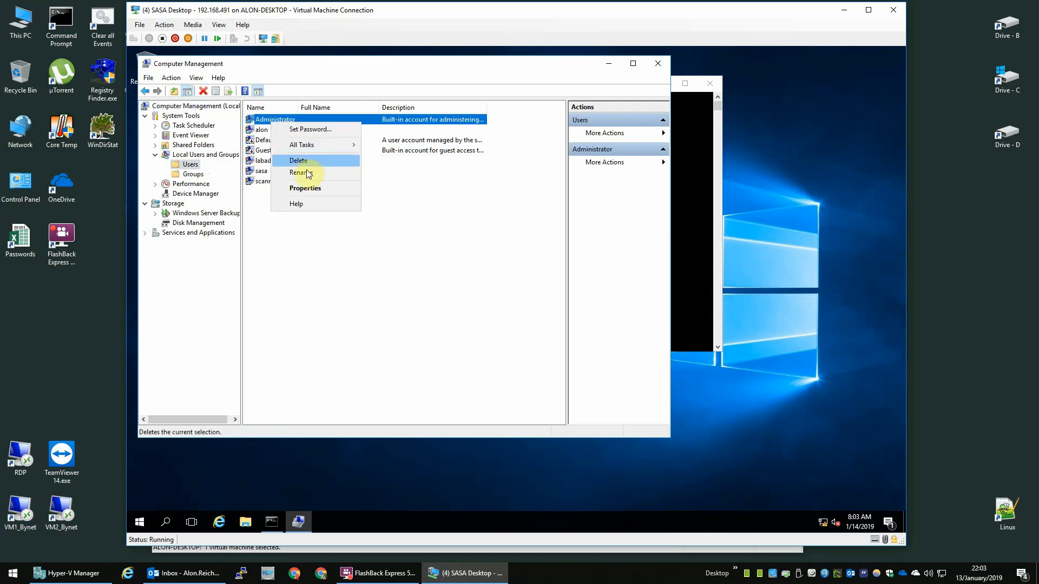
{"action": "left_click", "coordinate": [301, 187]}
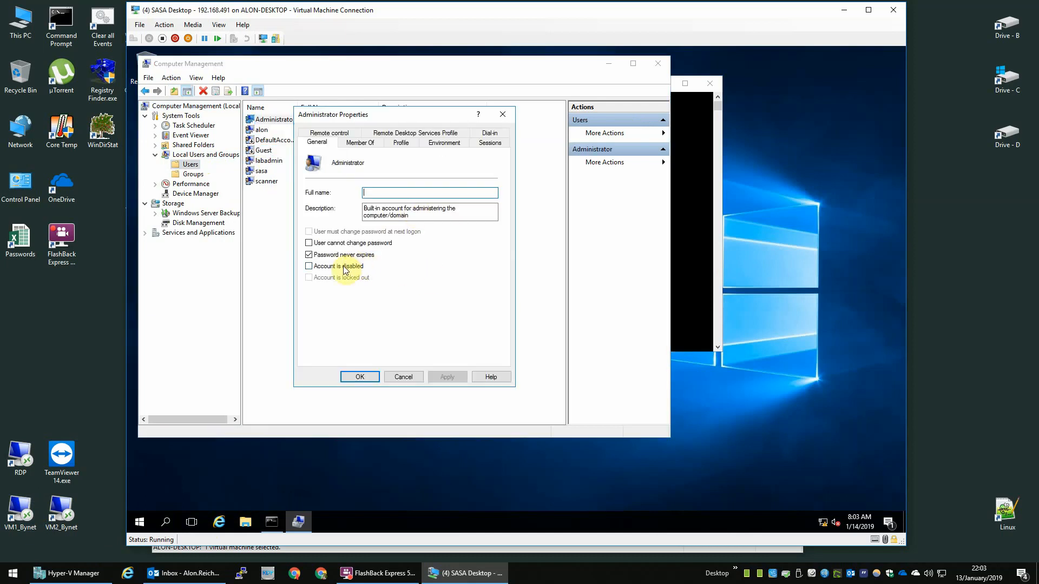
{"action": "left_click", "coordinate": [353, 375]}
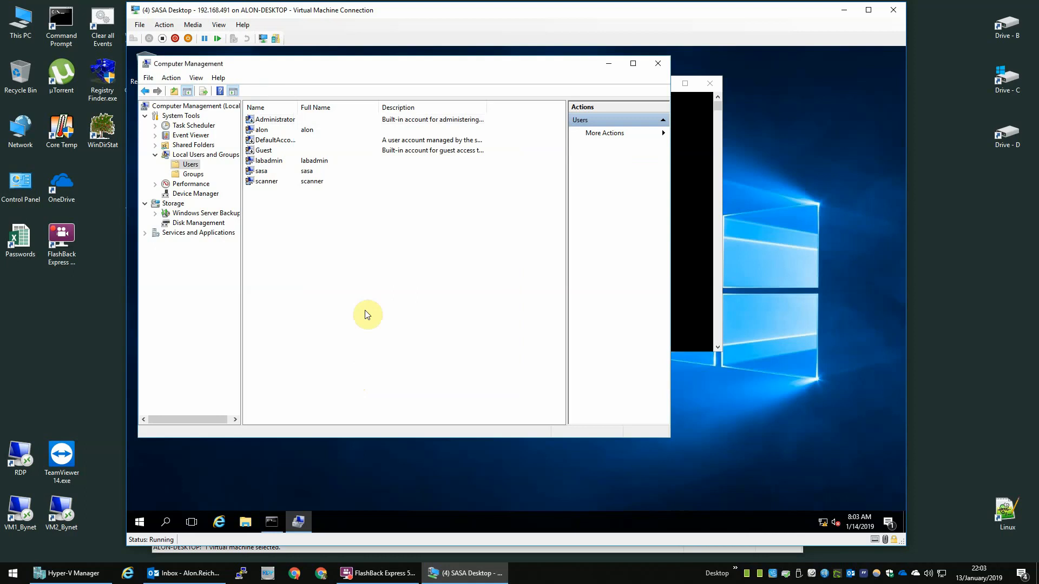
{"action": "left_click", "coordinate": [651, 64]}
{"action": "left_click", "coordinate": [488, 164]}
Step: Restart the VM with 'shutdown /r /t 0' and sign in as the other local account
{"action": "type", "text": "s"}
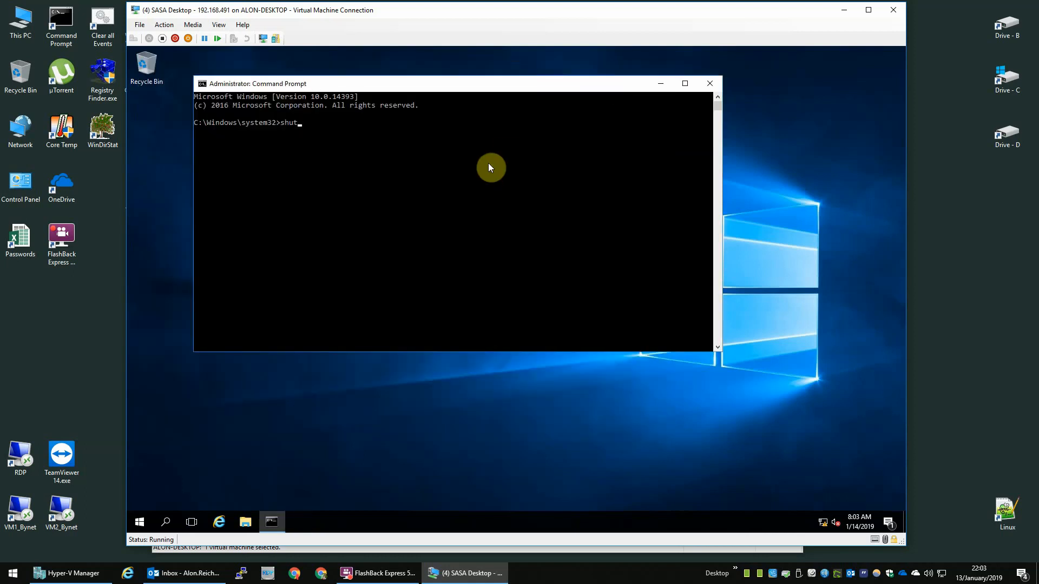
{"action": "type", "text": "hutdown /r /t 0"}
{"action": "key", "text": "Return"}
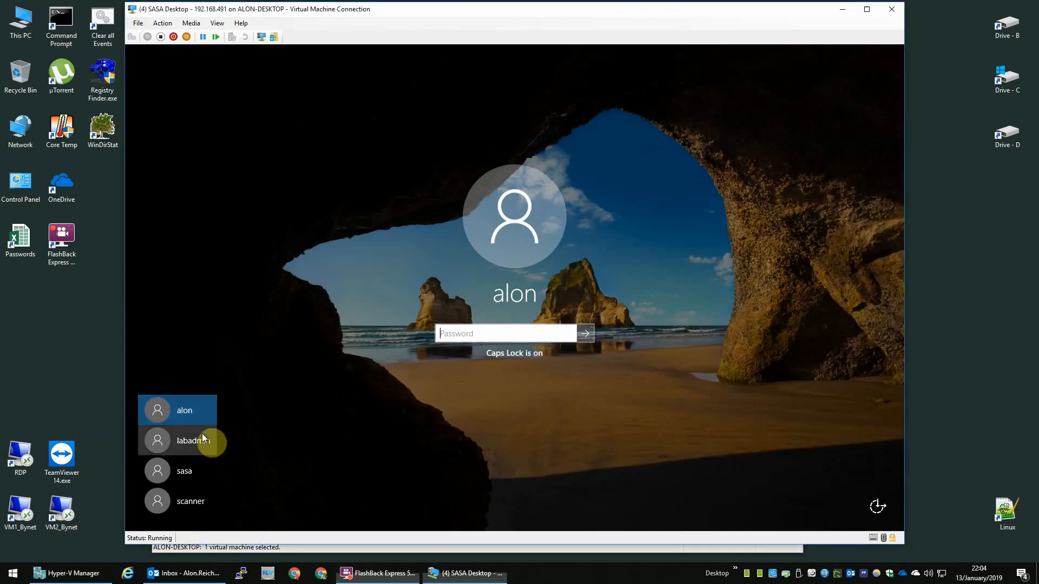
{"action": "left_click", "coordinate": [204, 437]}
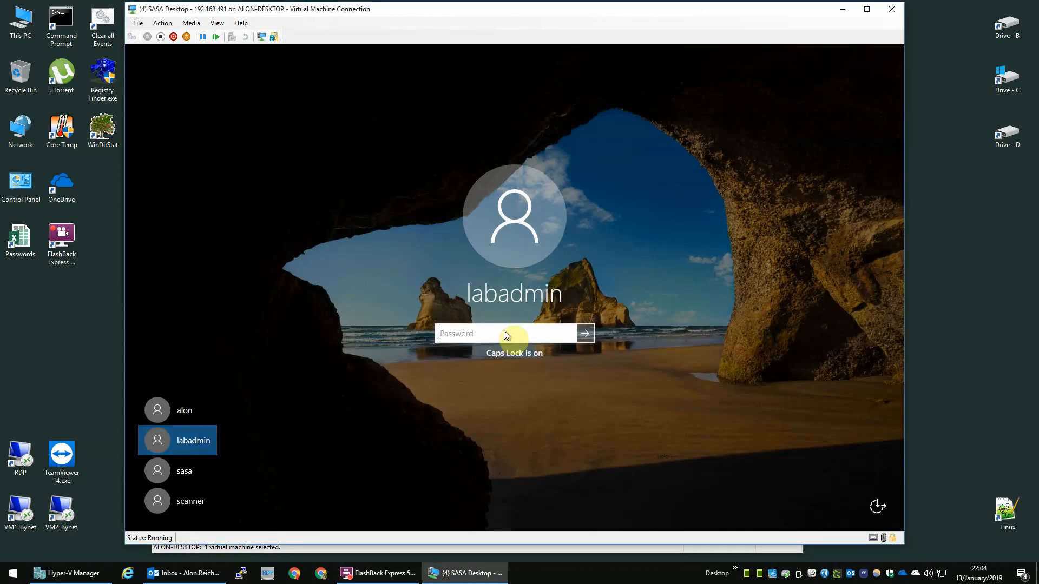
{"action": "key", "text": "Caps_Lock"}
{"action": "type", "text": "******"}
{"action": "key", "text": "Return"}
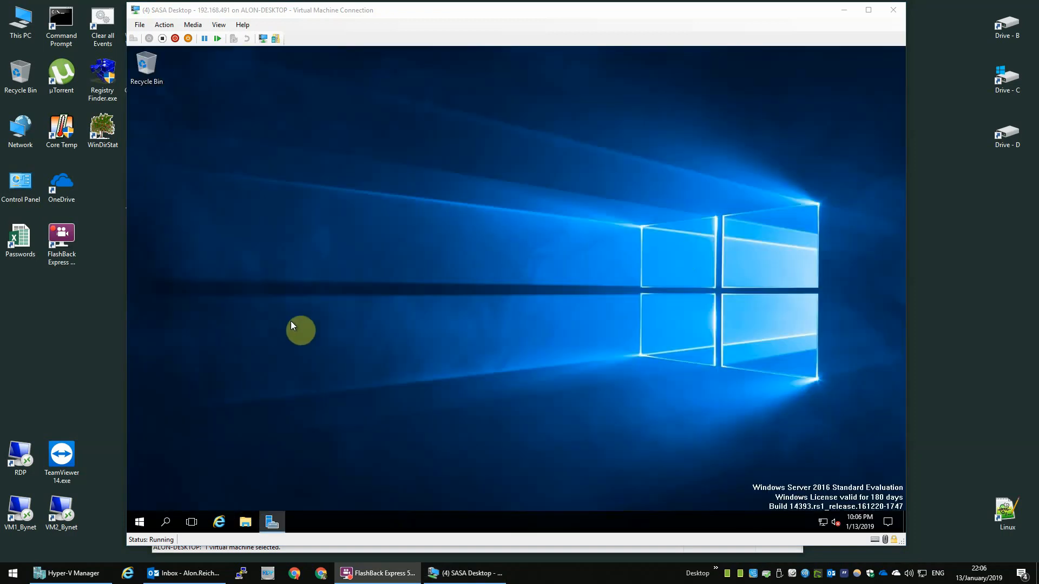
Step: In taskbar settings, turn on Peek, combine buttons when full, and always show all tray icons
{"action": "right_click", "coordinate": [327, 529]}
{"action": "left_click", "coordinate": [363, 515]}
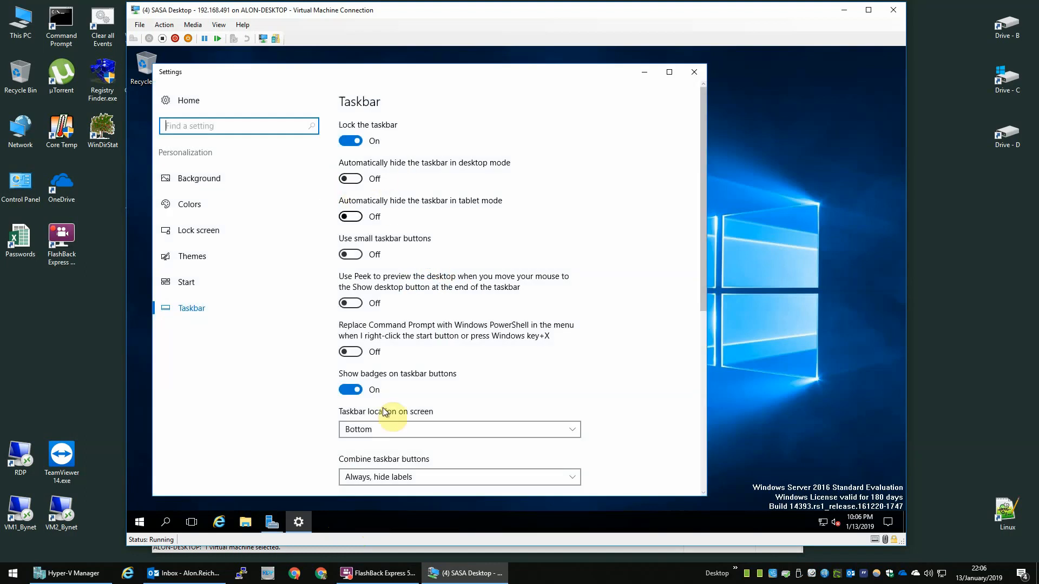
{"action": "left_click", "coordinate": [352, 303]}
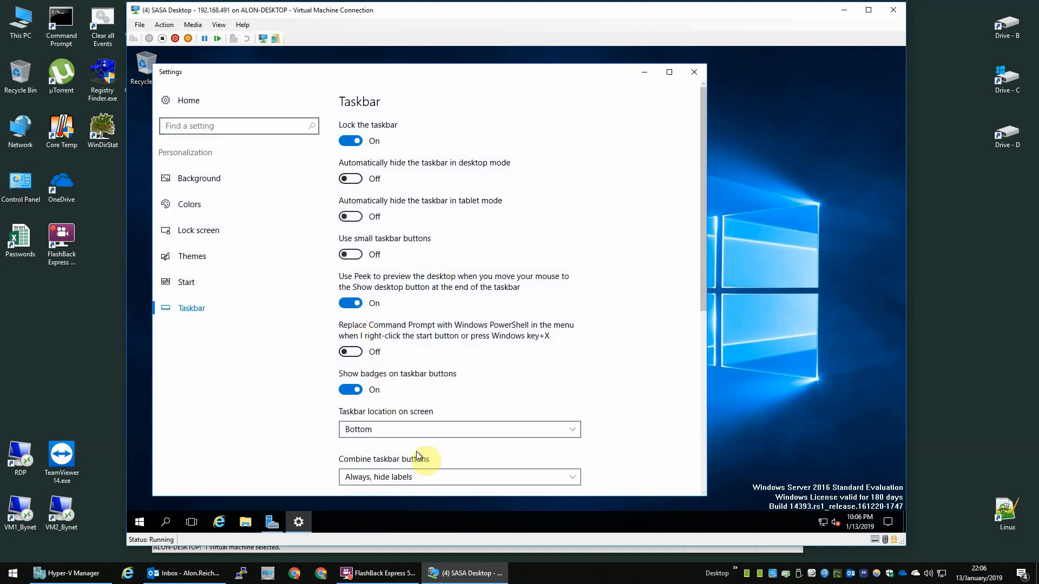
{"action": "scroll", "coordinate": [439, 403], "scroll_direction": "down", "scroll_amount": 1}
{"action": "left_click", "coordinate": [431, 415]}
{"action": "left_click", "coordinate": [417, 429]}
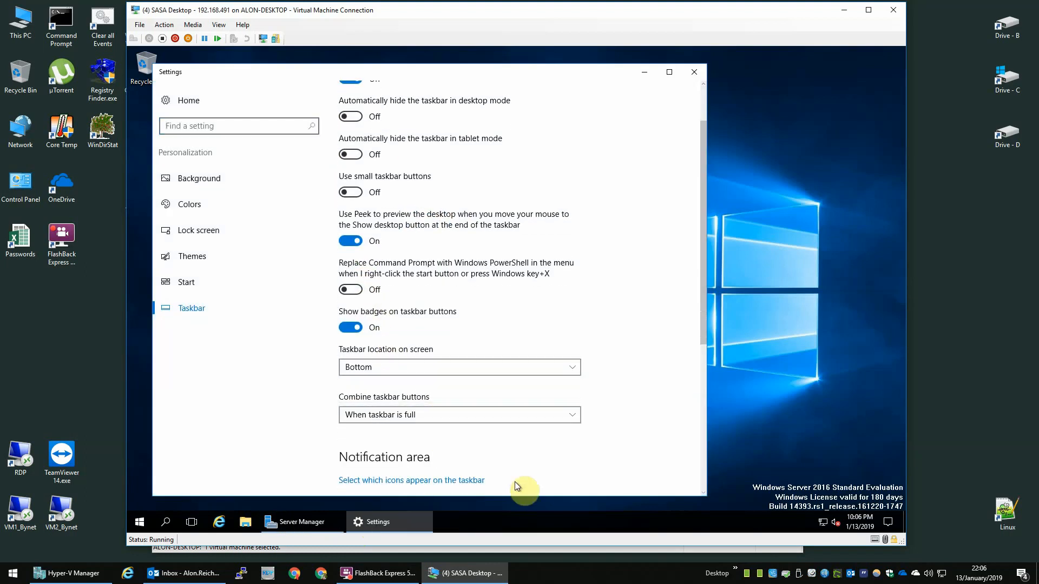
{"action": "scroll", "coordinate": [489, 463], "scroll_direction": "down", "scroll_amount": 2}
{"action": "left_click", "coordinate": [466, 355]}
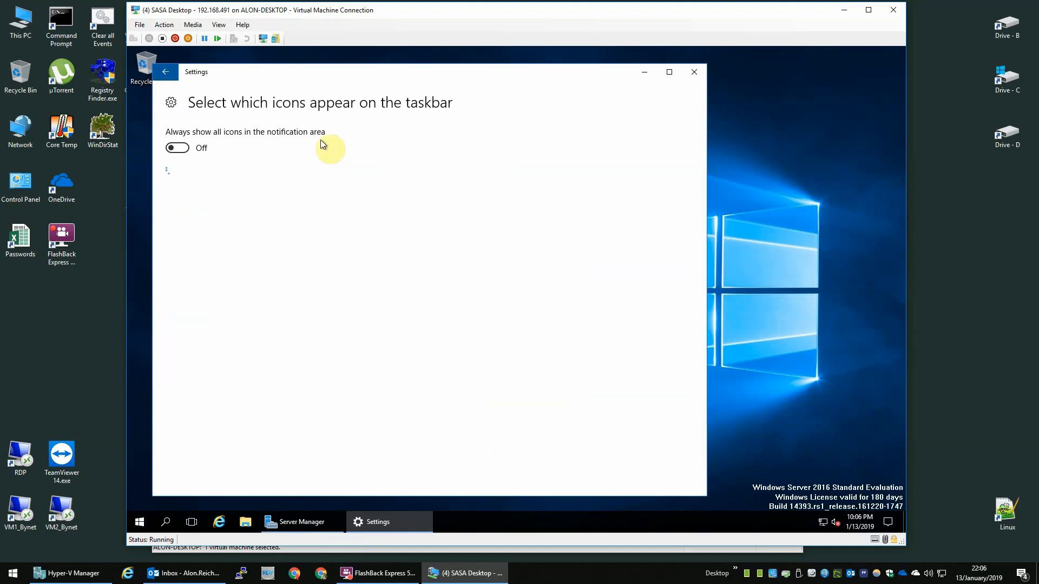
{"action": "left_click", "coordinate": [197, 147]}
{"action": "left_click", "coordinate": [165, 72]}
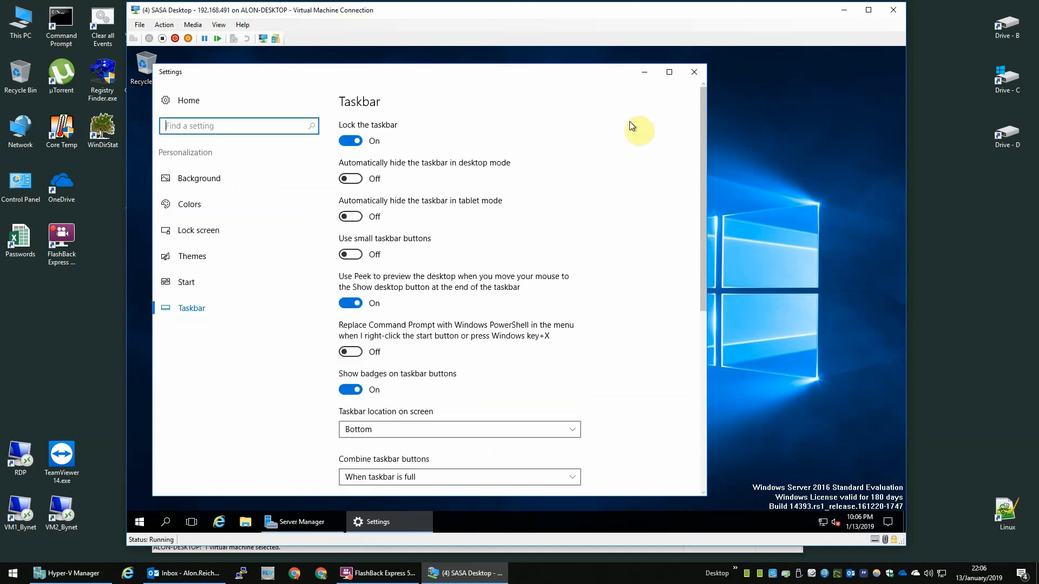
{"action": "scroll", "coordinate": [460, 414], "scroll_direction": "down", "scroll_amount": 5}
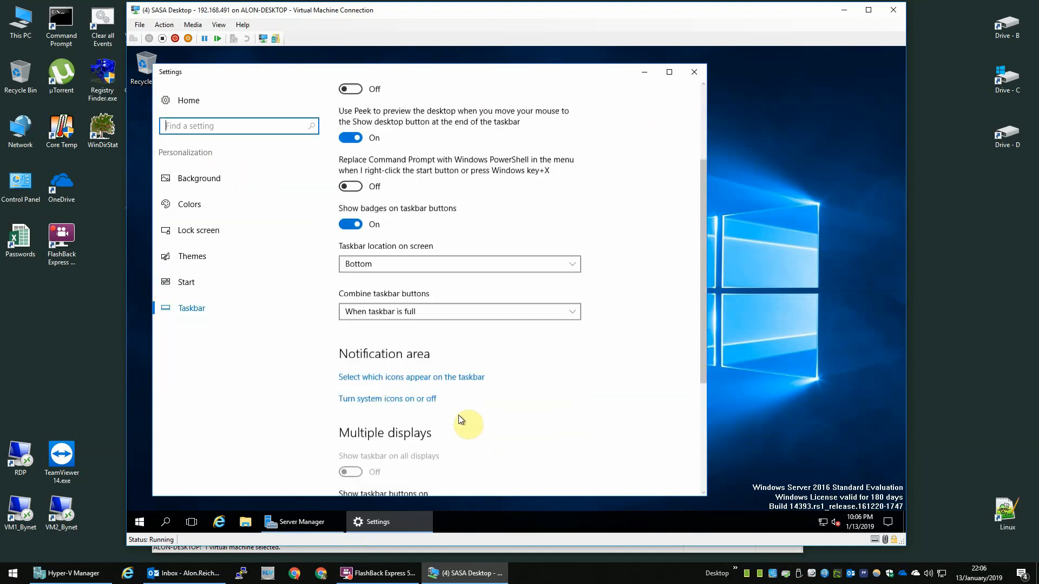
{"action": "left_click", "coordinate": [694, 73]}
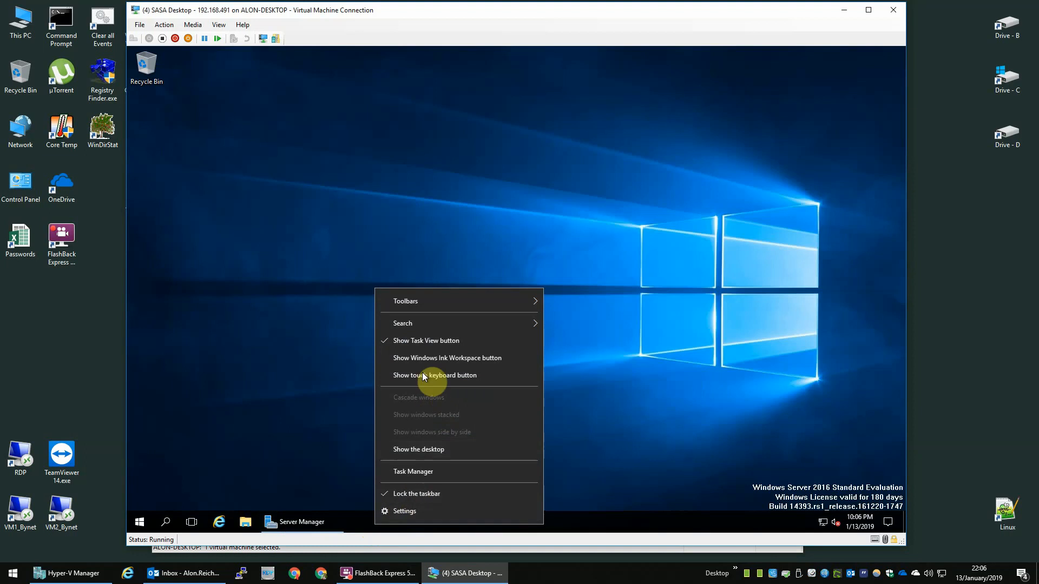
Step: Hide the Task View button and search from the taskbar
{"action": "left_click", "coordinate": [429, 341]}
{"action": "right_click", "coordinate": [368, 524]}
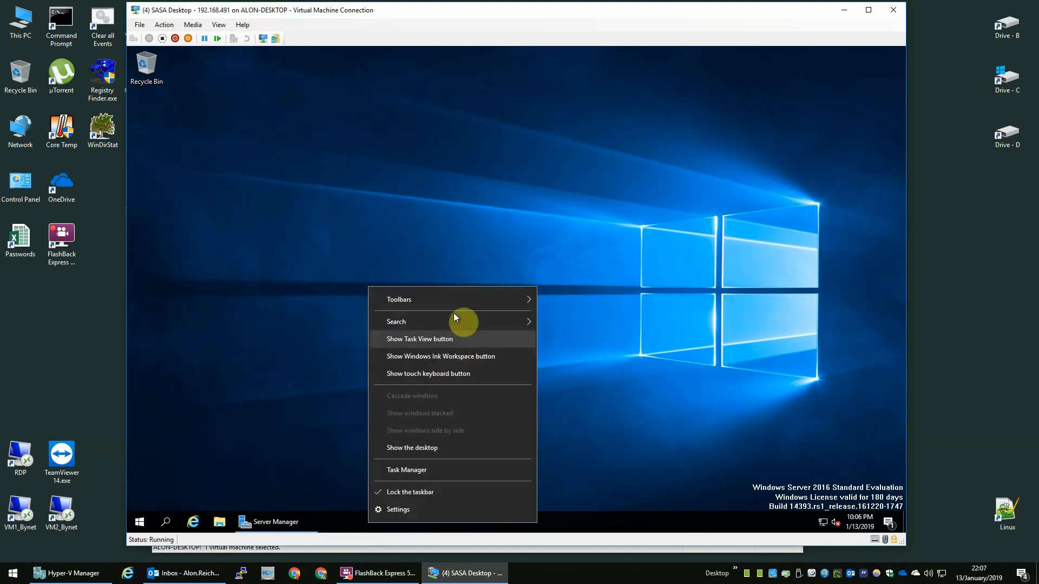
{"action": "mouse_move", "coordinate": [501, 325]}
{"action": "left_click", "coordinate": [579, 330]}
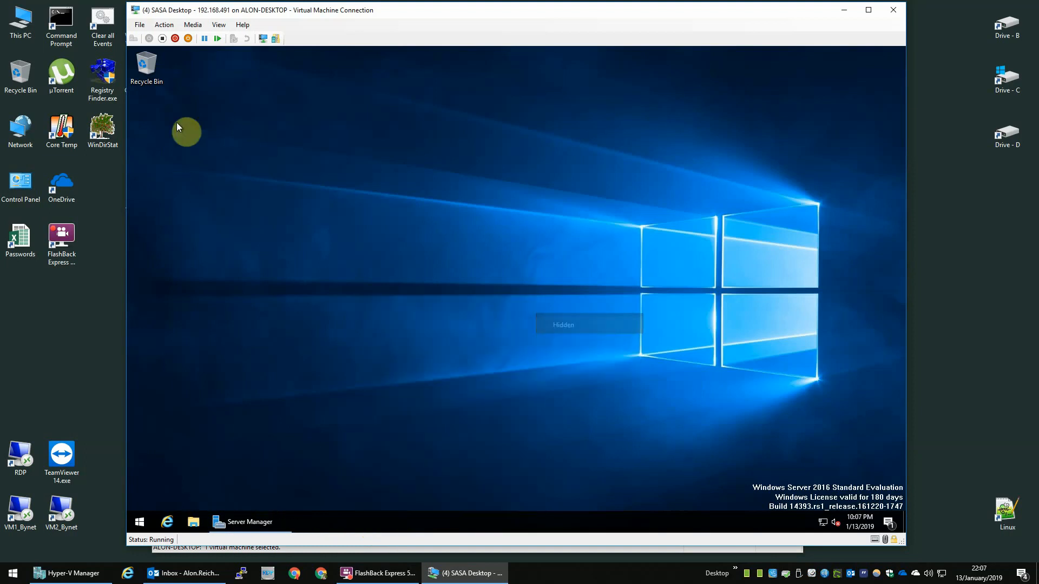
Step: Show the Computer, Network and Control Panel icons on the desktop
{"action": "left_click_drag", "start_coordinate": [151, 66], "coordinate": [151, 124]}
{"action": "right_click", "coordinate": [329, 153]}
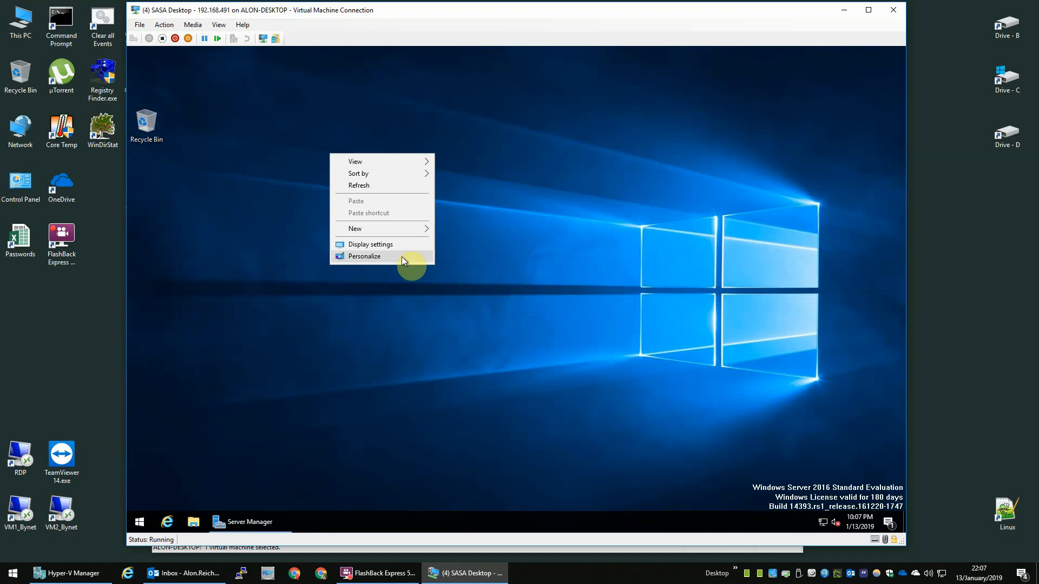
{"action": "left_click", "coordinate": [401, 256]}
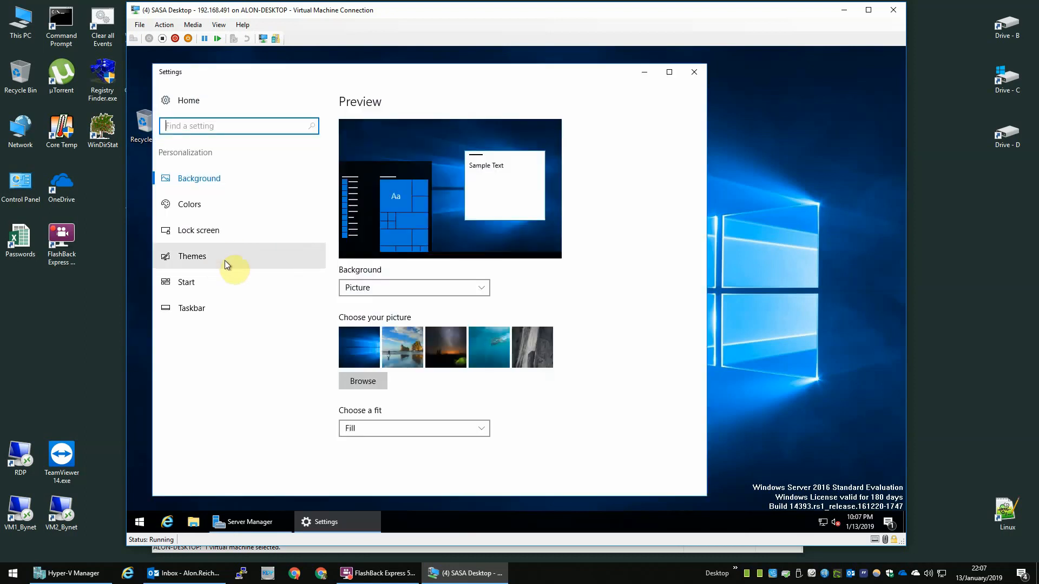
{"action": "left_click", "coordinate": [225, 263]}
{"action": "left_click", "coordinate": [387, 204]}
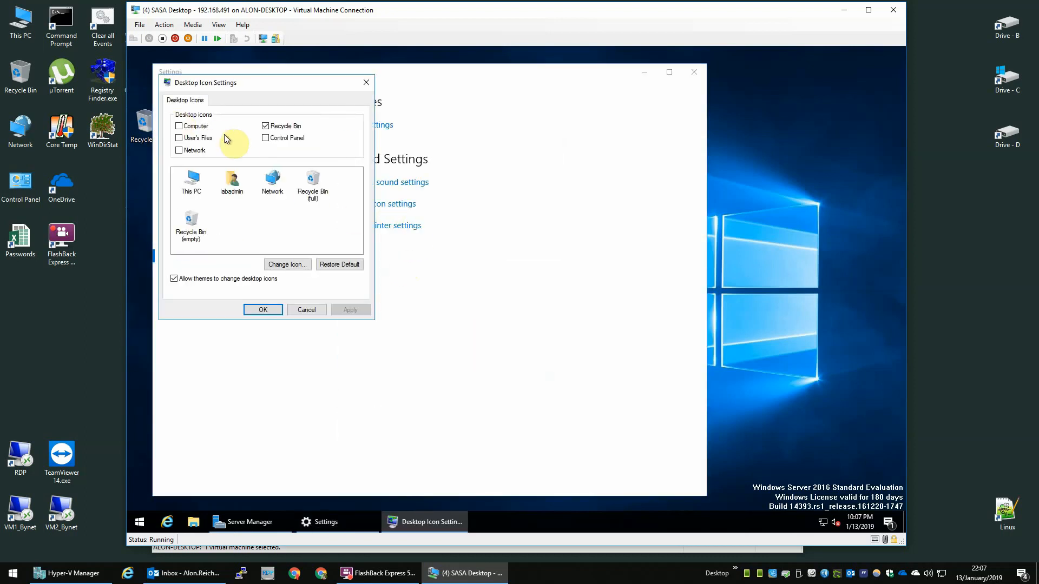
{"action": "left_click", "coordinate": [189, 125]}
{"action": "left_click", "coordinate": [186, 150]}
{"action": "left_click", "coordinate": [277, 138]}
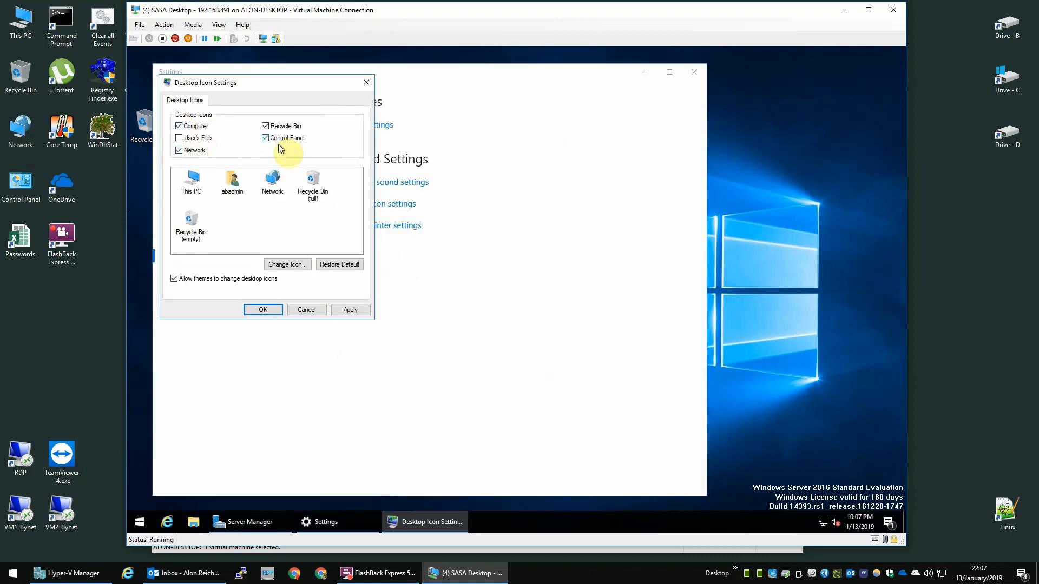
{"action": "left_click", "coordinate": [263, 311]}
Step: Make the desktop background a solid dark grey colour
{"action": "left_click", "coordinate": [212, 179]}
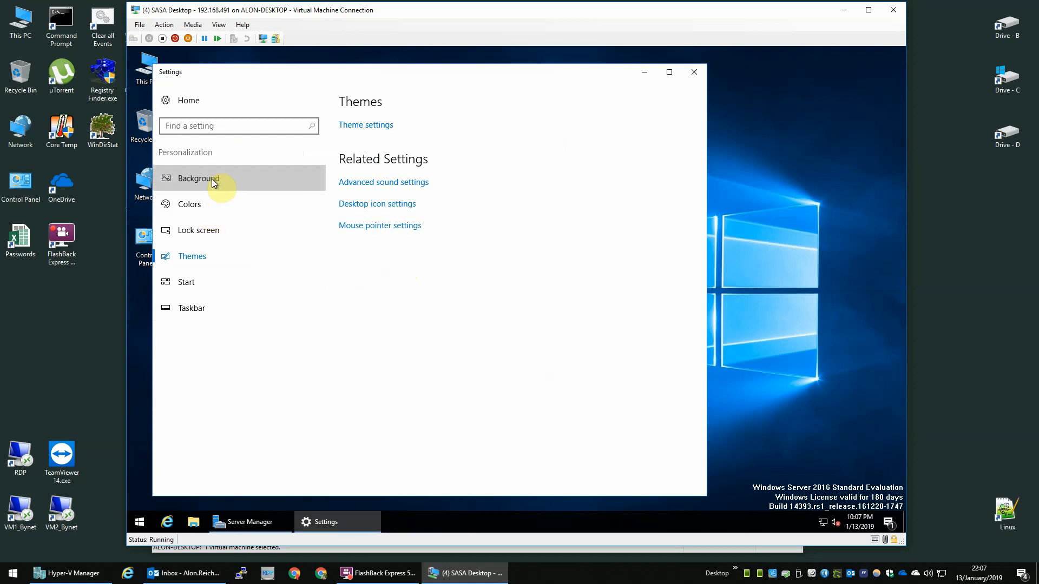
{"action": "left_click", "coordinate": [394, 294]}
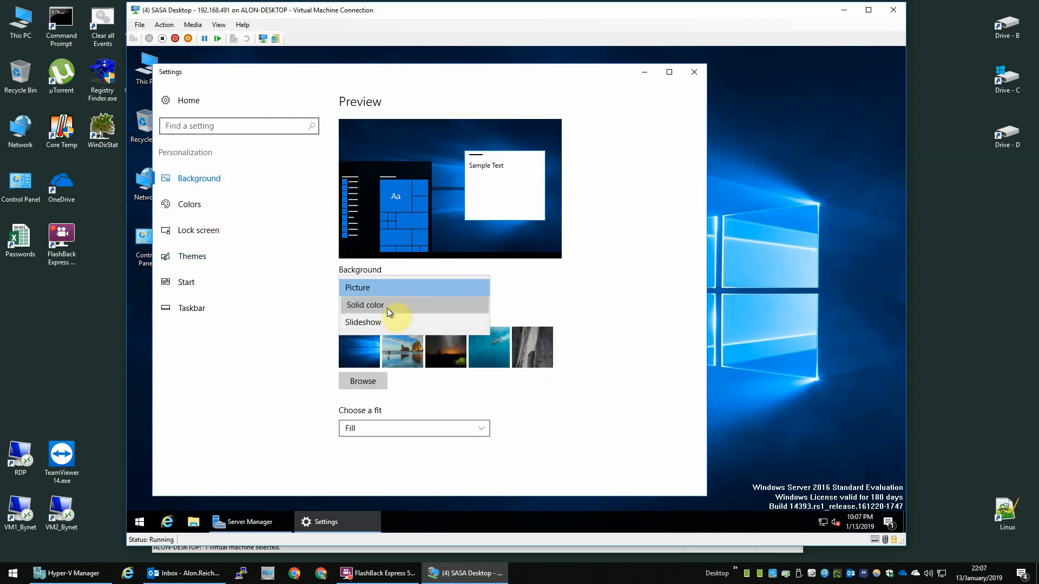
{"action": "left_click", "coordinate": [387, 307]}
{"action": "left_click", "coordinate": [501, 398]}
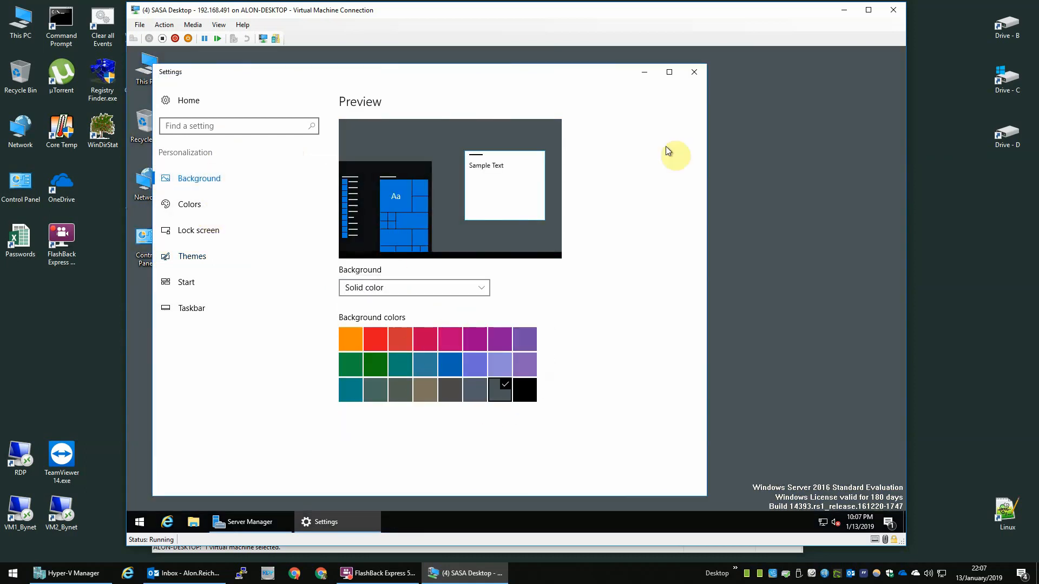
{"action": "left_click", "coordinate": [699, 72]}
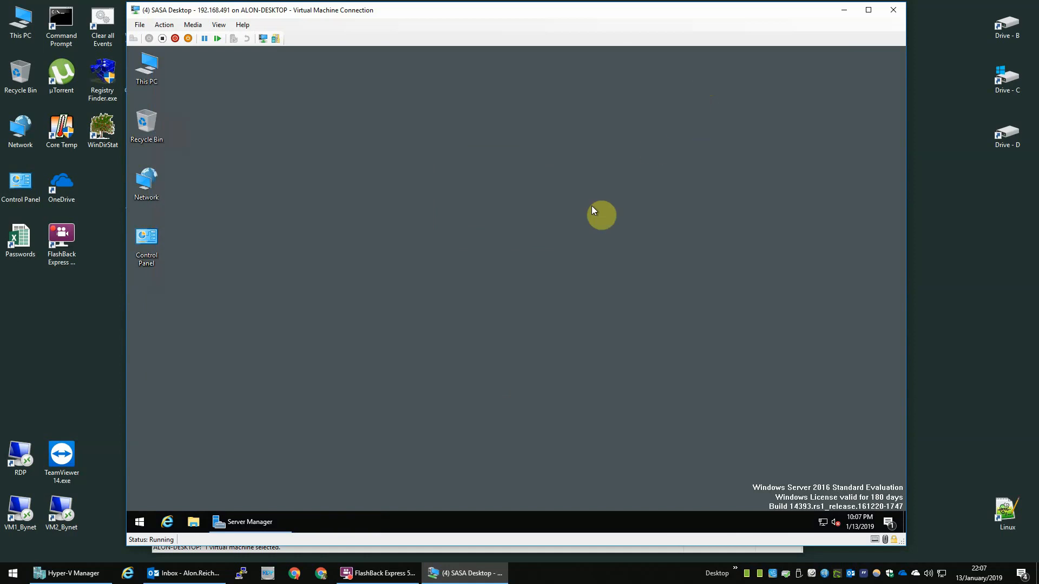
Step: Rename Local Disk (C:) in This PC to 'Drive - C', granting administrator permission
{"action": "double_click", "coordinate": [146, 179]}
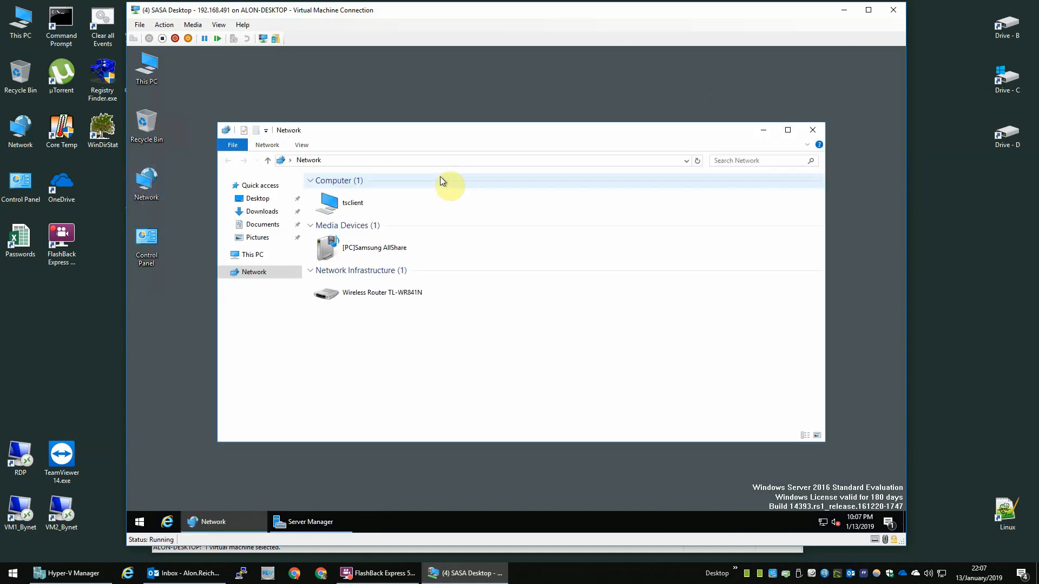
{"action": "left_click", "coordinate": [812, 130]}
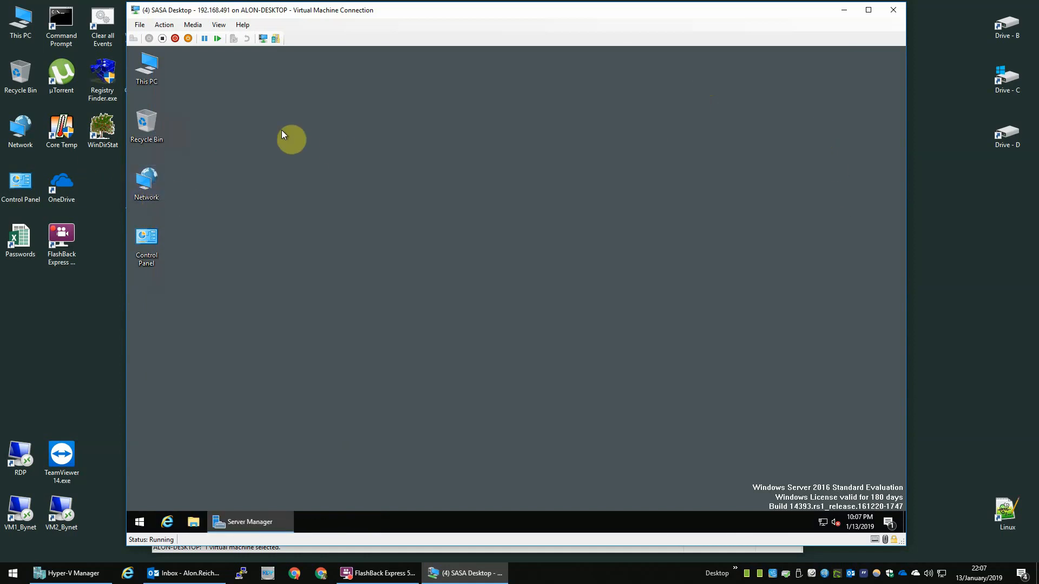
{"action": "double_click", "coordinate": [154, 66]}
{"action": "left_click", "coordinate": [498, 200]}
{"action": "left_click", "coordinate": [500, 196]}
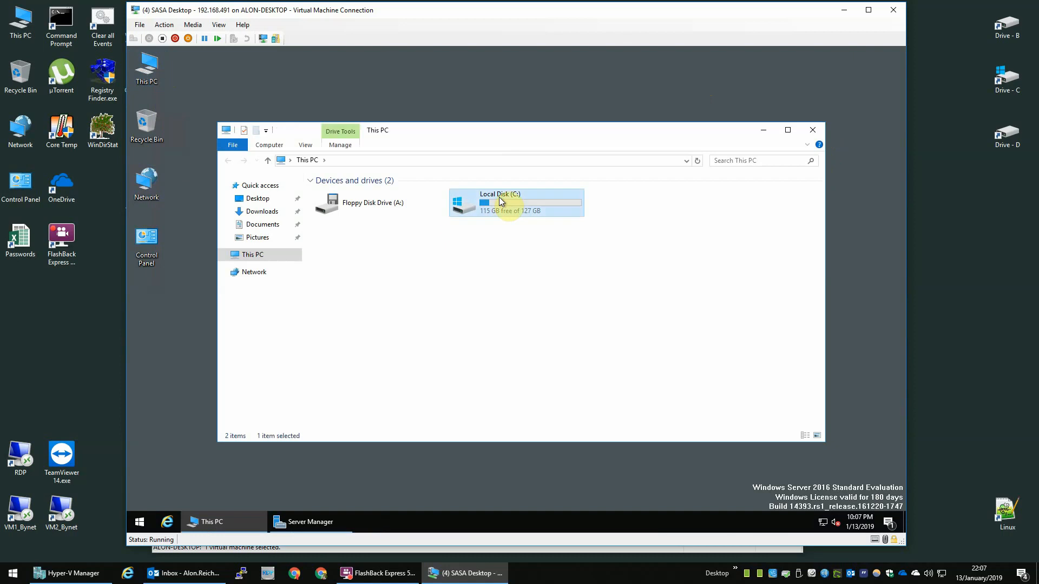
{"action": "type", "text": "Drive - C"}
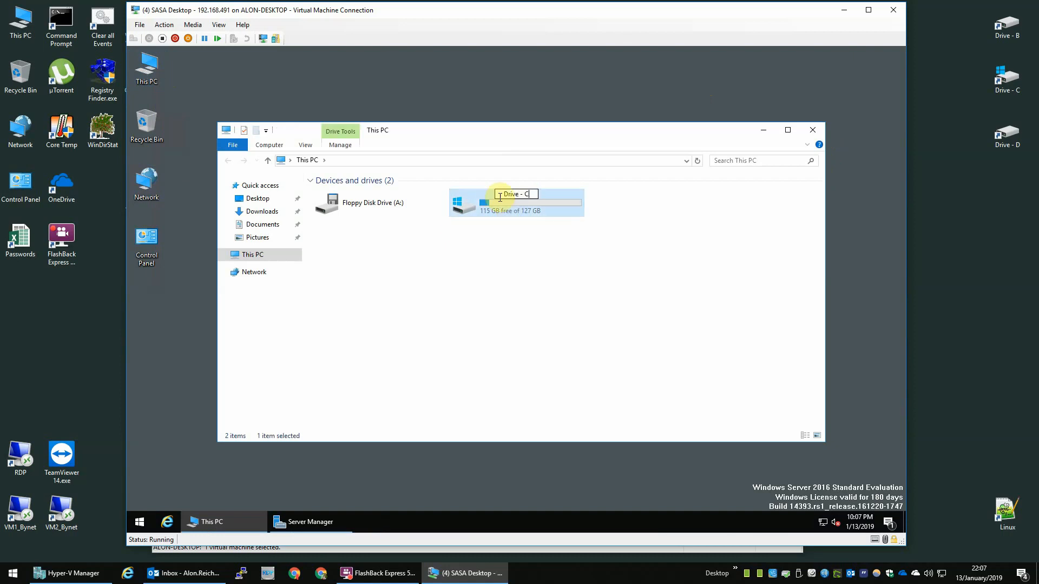
{"action": "key", "text": "Return"}
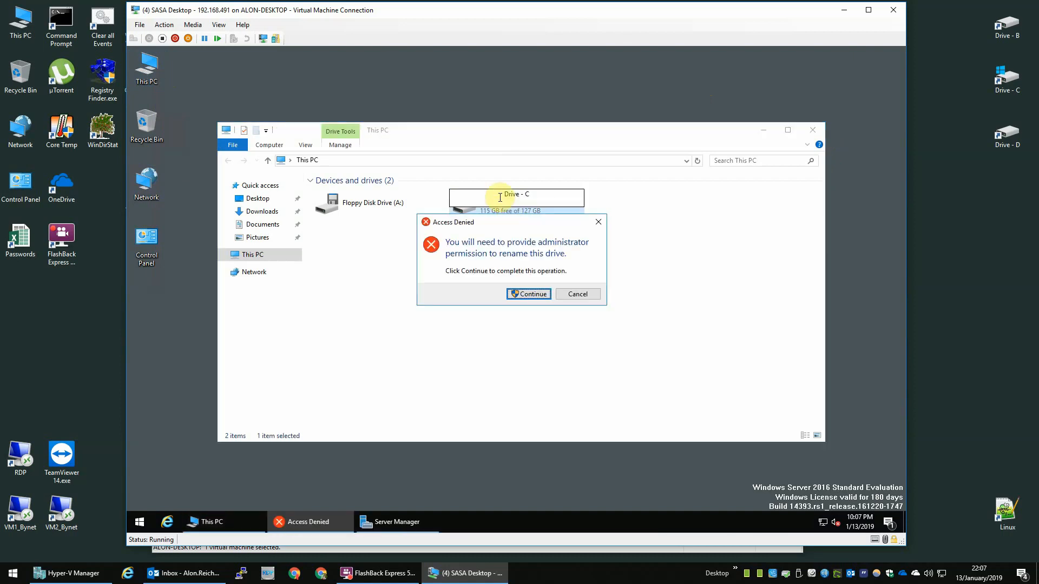
{"action": "left_click", "coordinate": [529, 295]}
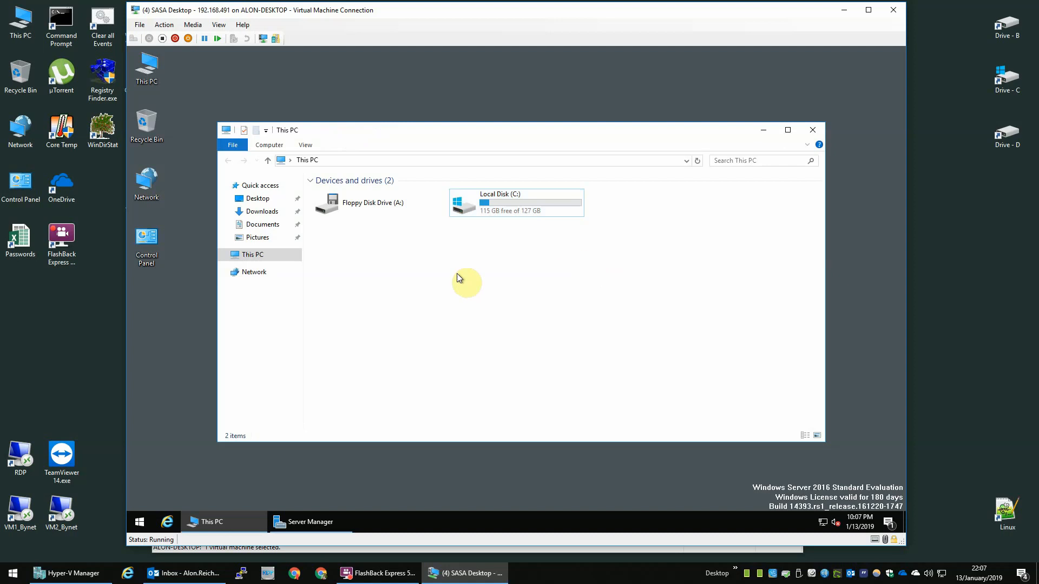
{"action": "right_click", "coordinate": [139, 522]}
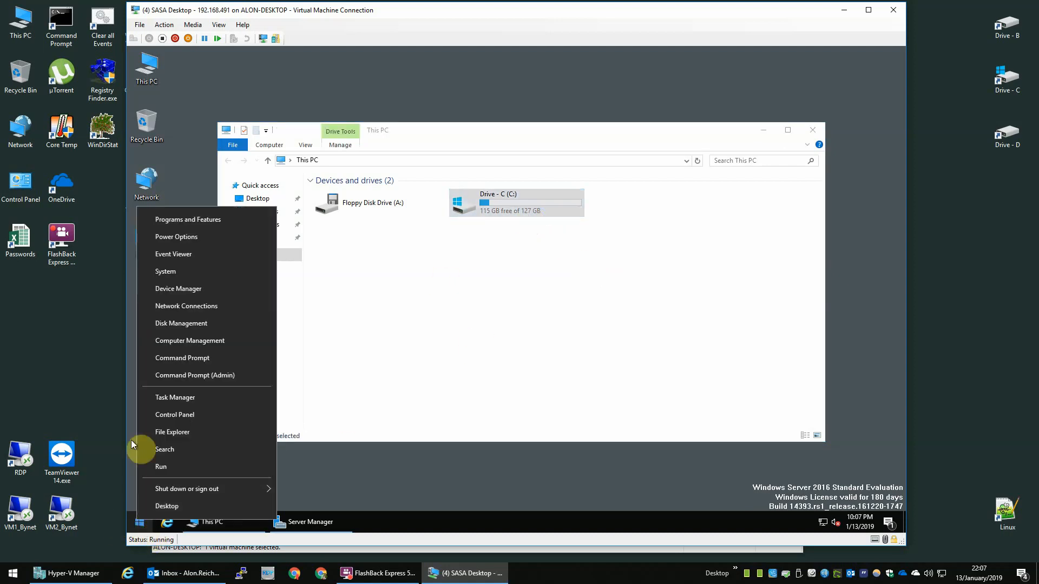
Step: Initialize the new disk in Disk Management with the GPT partition style
{"action": "left_click", "coordinate": [199, 324]}
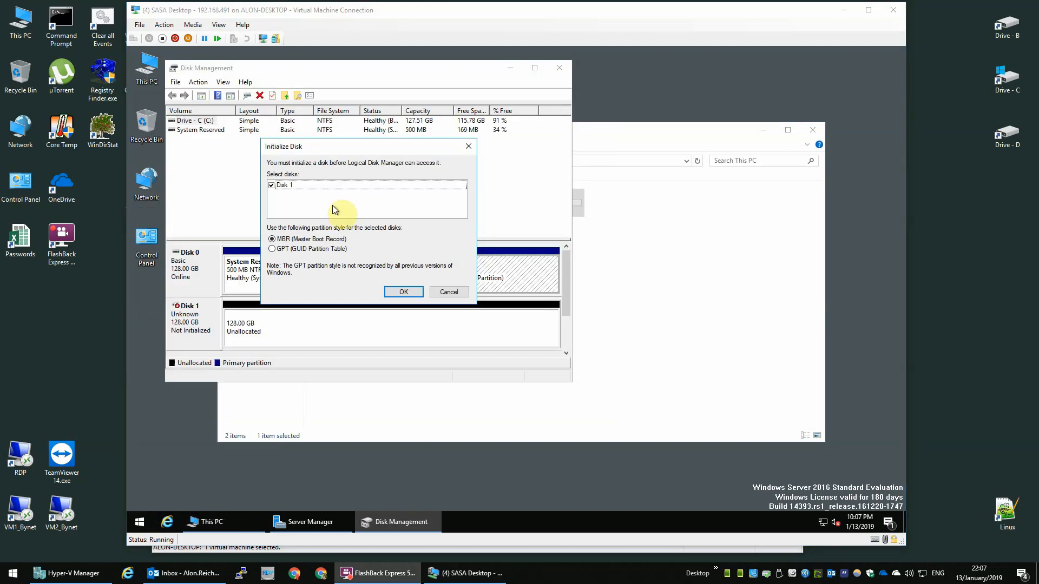
{"action": "left_click", "coordinate": [303, 249]}
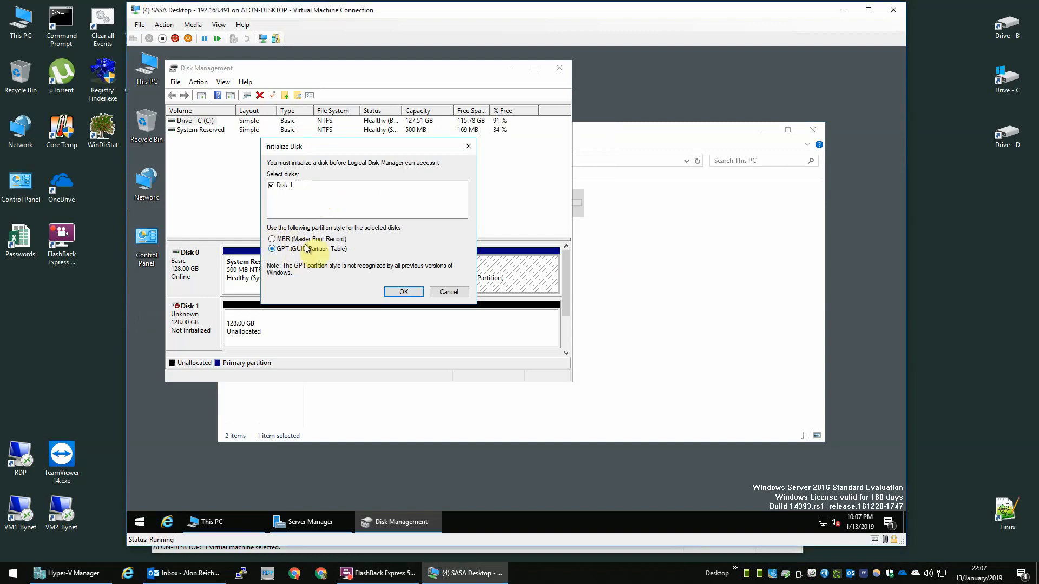
{"action": "left_click", "coordinate": [404, 292]}
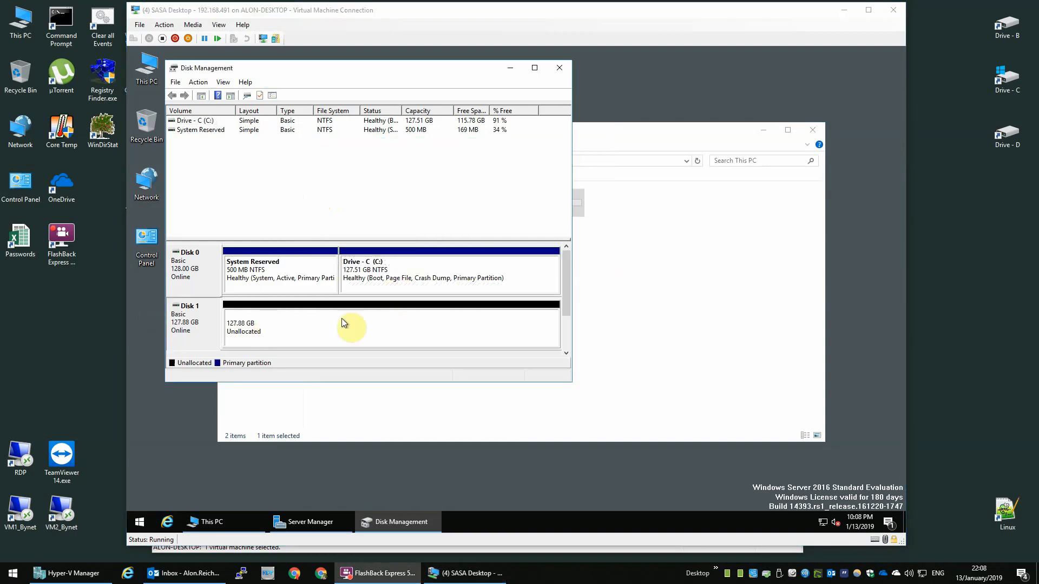
Step: Create a full-size NTFS simple volume on Disk 1 as D: labelled 'Drive - D'
{"action": "right_click", "coordinate": [284, 316]}
{"action": "left_click", "coordinate": [328, 324]}
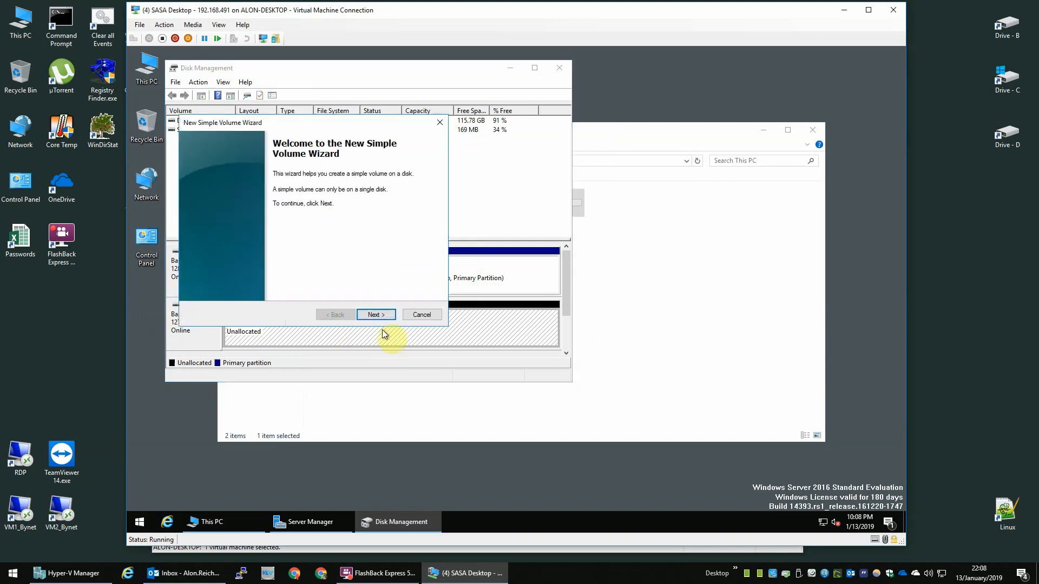
{"action": "left_click", "coordinate": [379, 315]}
{"action": "left_click", "coordinate": [379, 316]}
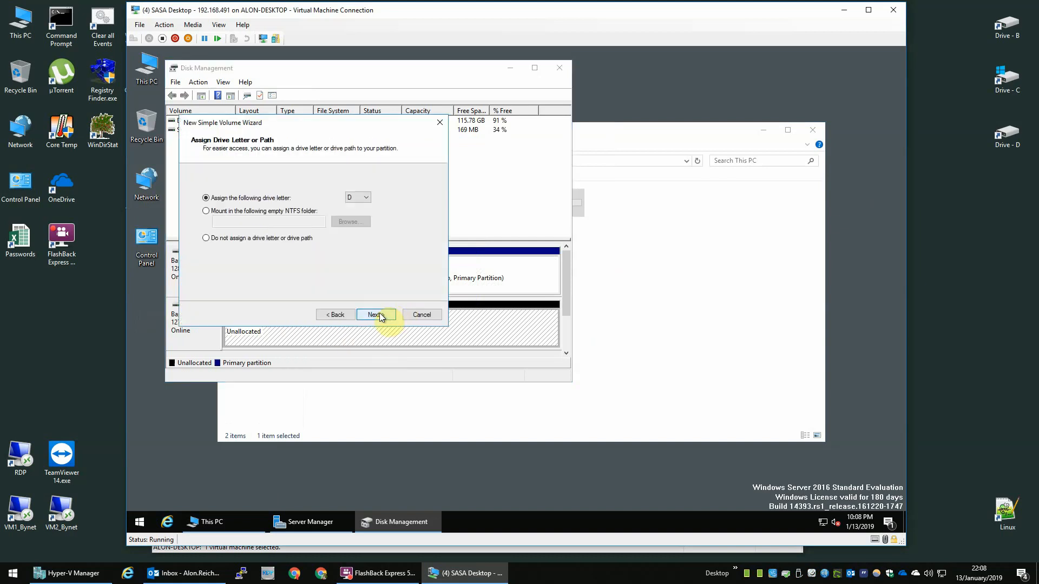
{"action": "left_click", "coordinate": [352, 199]}
{"action": "left_click", "coordinate": [355, 214]}
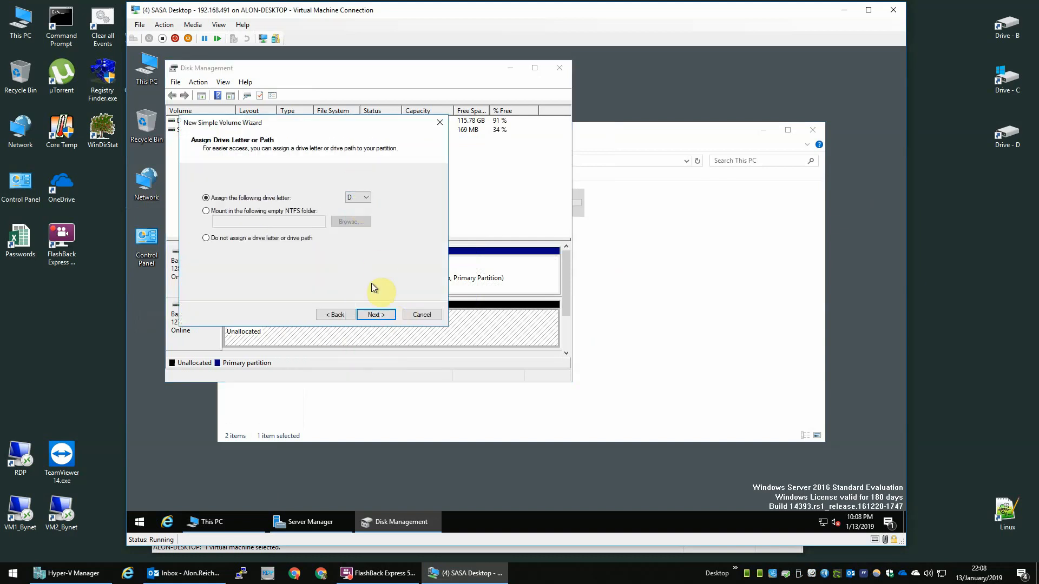
{"action": "left_click", "coordinate": [377, 314]}
{"action": "left_click_drag", "start_coordinate": [346, 253], "coordinate": [55, 220]}
{"action": "type", "text": "D"}
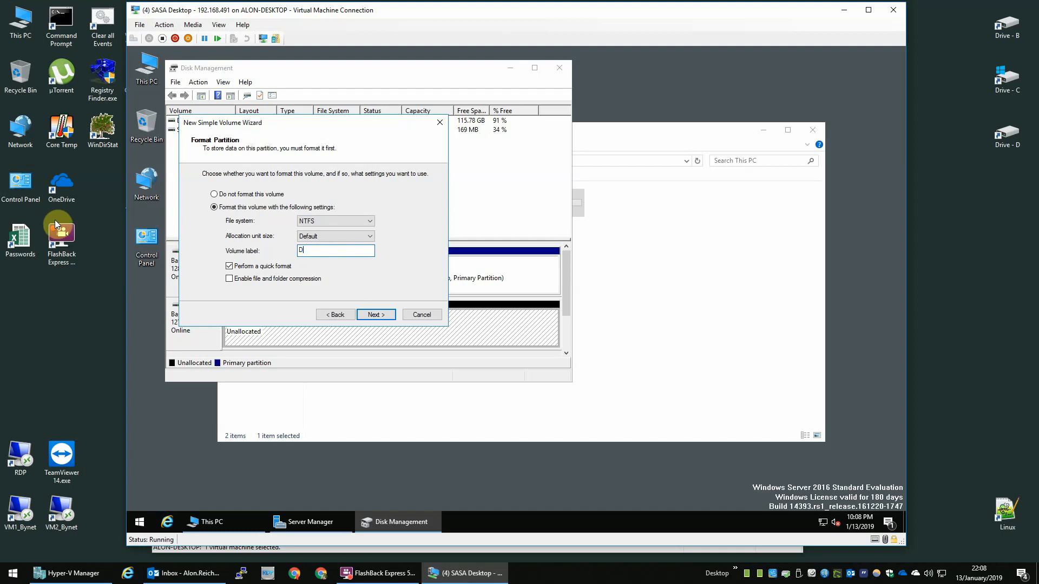
{"action": "type", "text": "rive - D"}
{"action": "key", "text": "Return"}
{"action": "key", "text": "Return"}
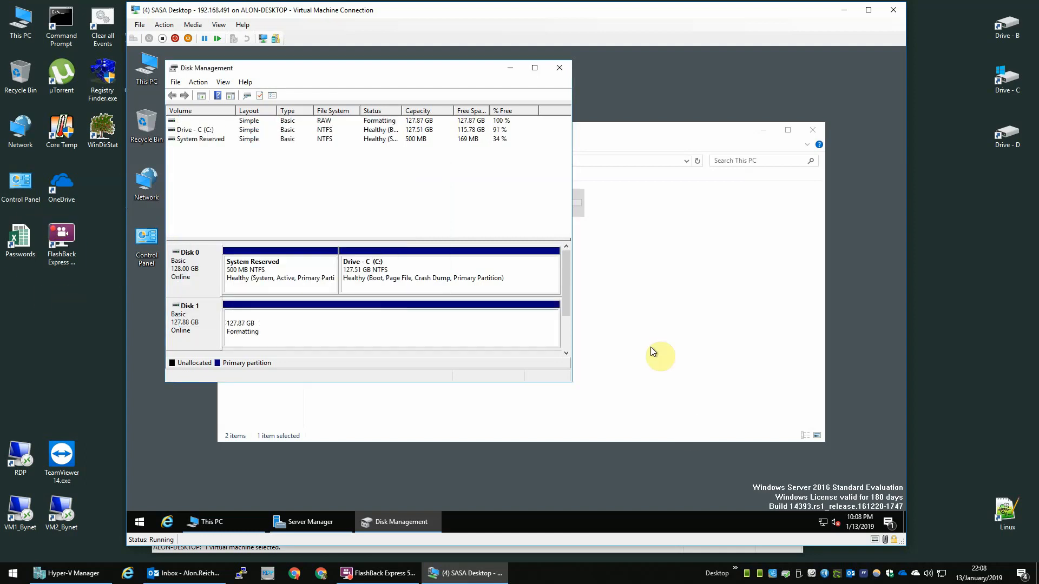
Step: Close Disk Management and check the C: and new D: drives in This PC
{"action": "left_click", "coordinate": [560, 67]}
{"action": "left_click", "coordinate": [539, 200]}
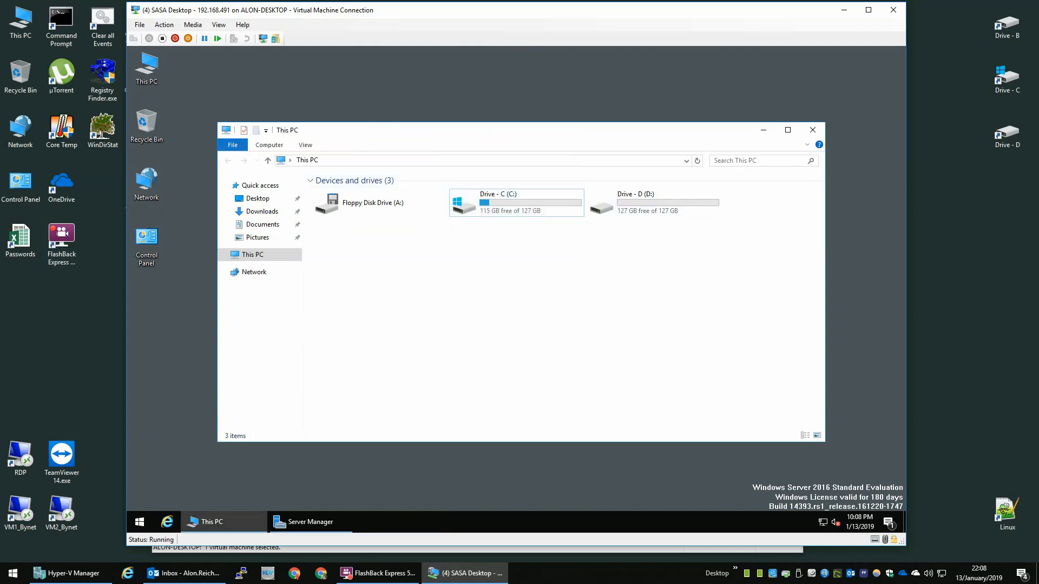
{"action": "double_click", "coordinate": [532, 203]}
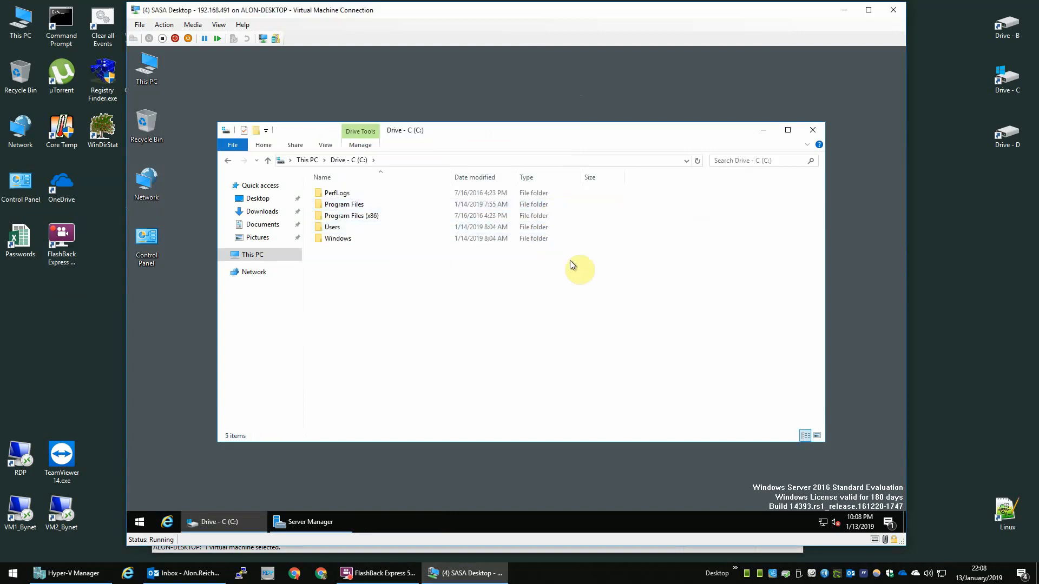
{"action": "key", "text": "alt+Left"}
{"action": "left_click", "coordinate": [696, 203]}
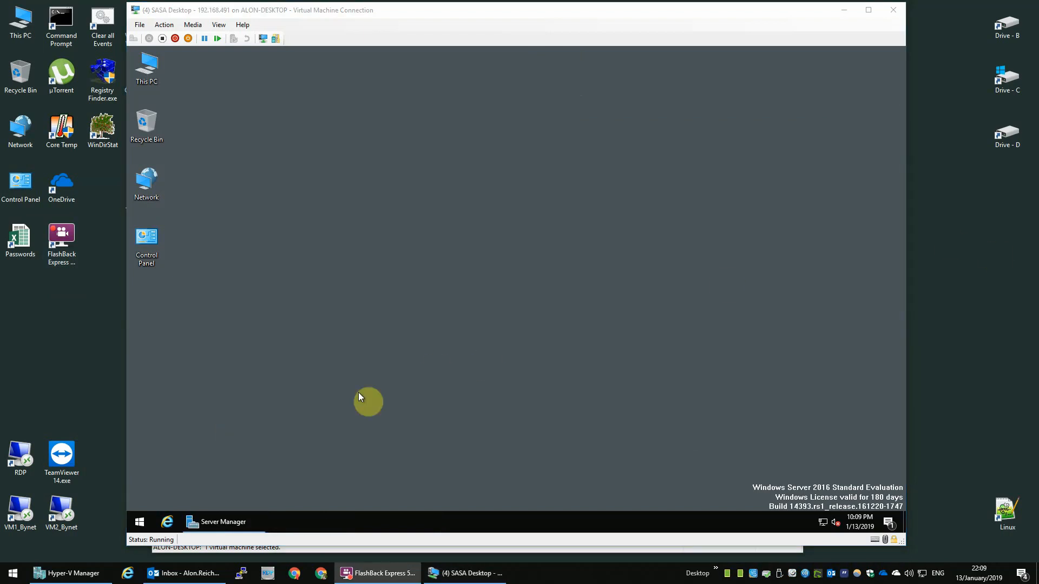
{"action": "left_click", "coordinate": [358, 391]}
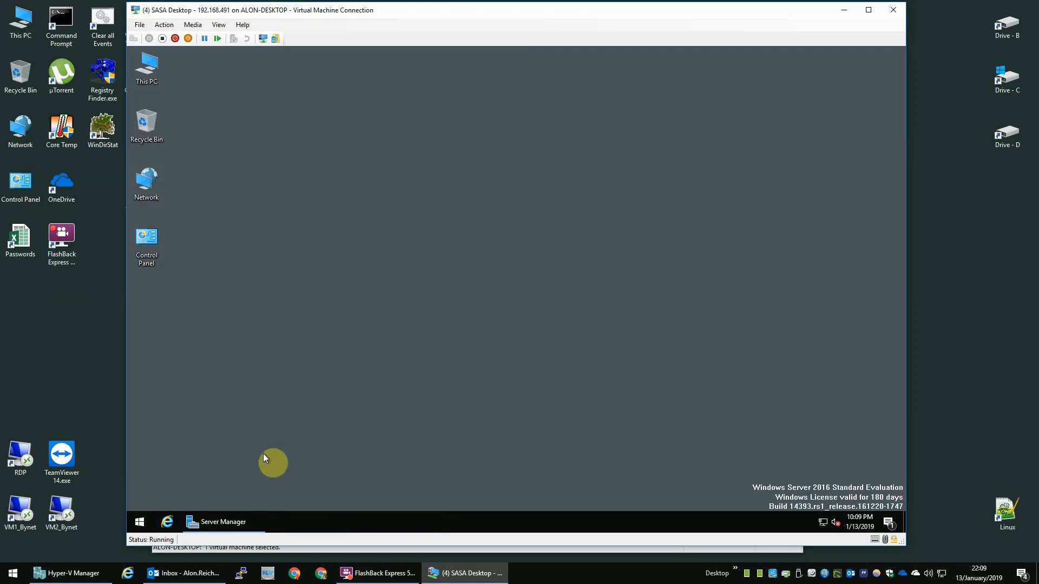
Step: Start Internet Explorer, choose 'Don't use recommended settings', confirm, and enlarge its window
{"action": "left_click", "coordinate": [167, 521]}
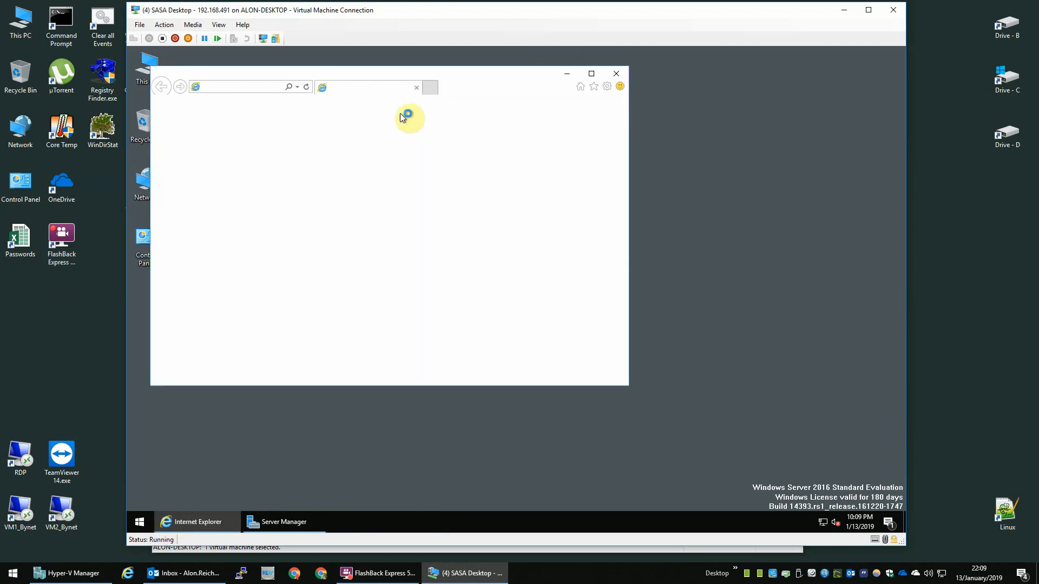
{"action": "left_click_drag", "start_coordinate": [626, 388], "coordinate": [845, 488]}
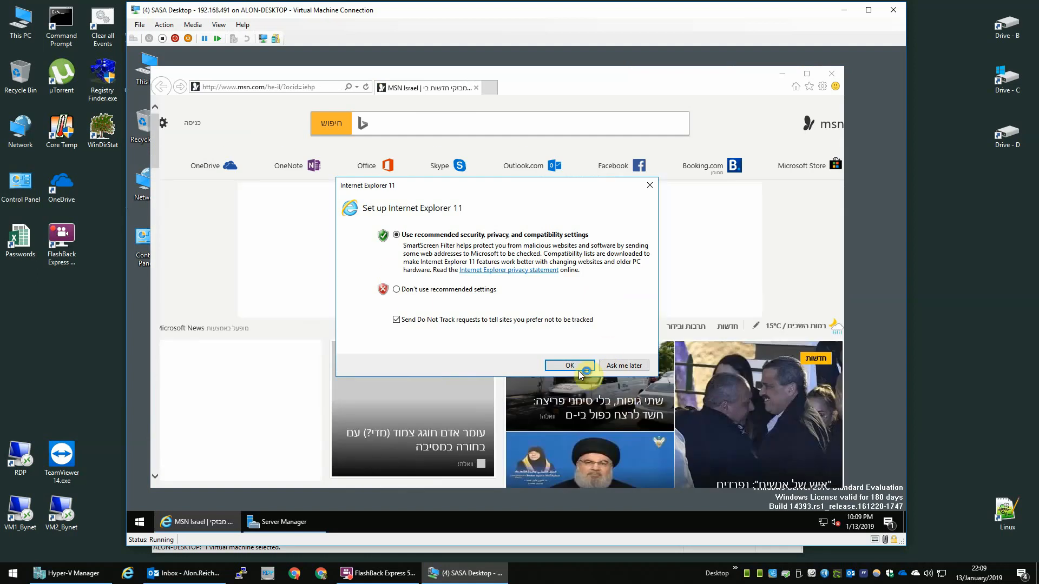
{"action": "left_click", "coordinate": [457, 289]}
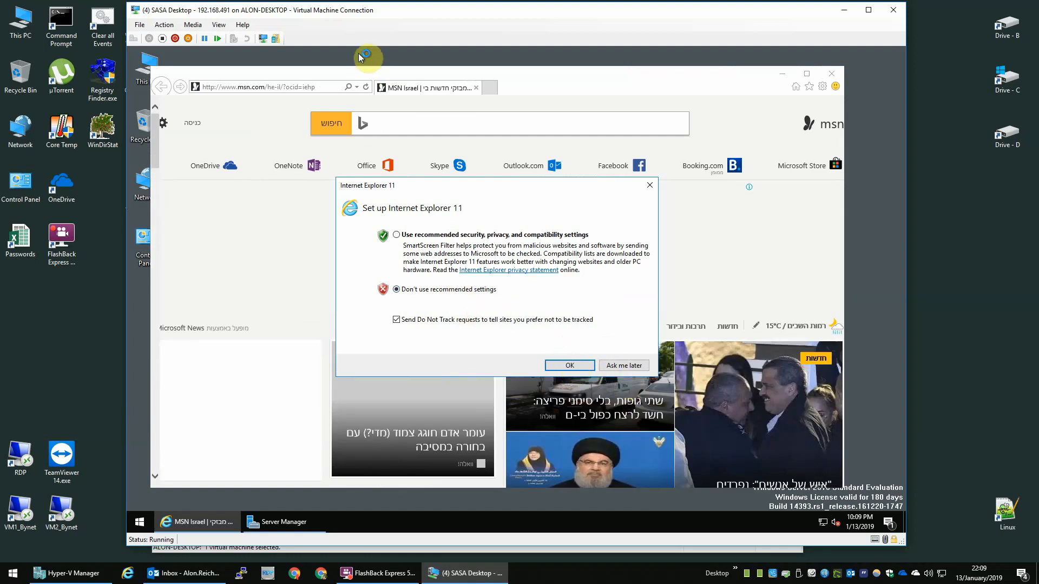
{"action": "left_click", "coordinate": [570, 366]}
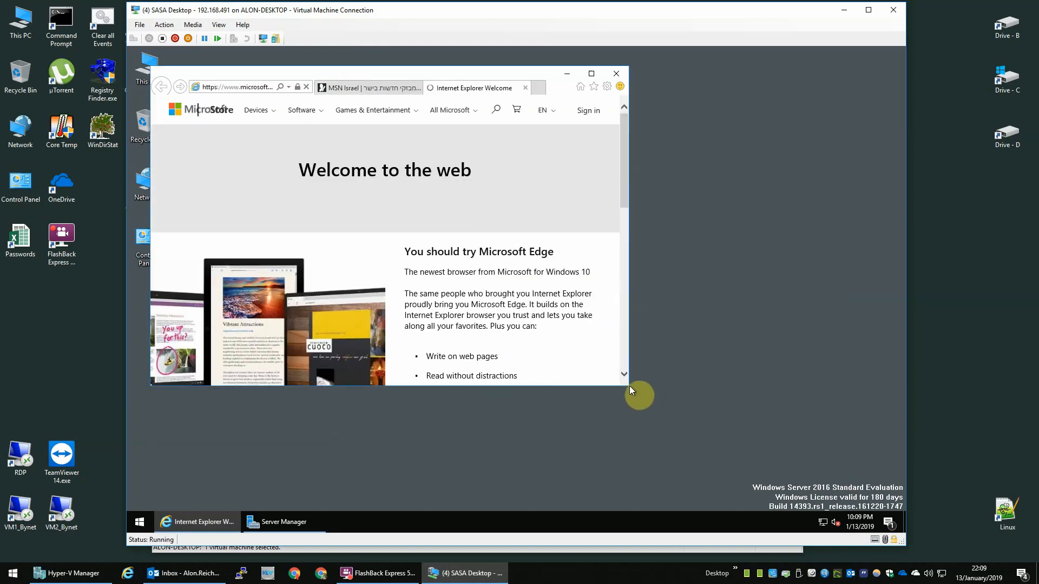
{"action": "left_click_drag", "start_coordinate": [629, 386], "coordinate": [871, 490]}
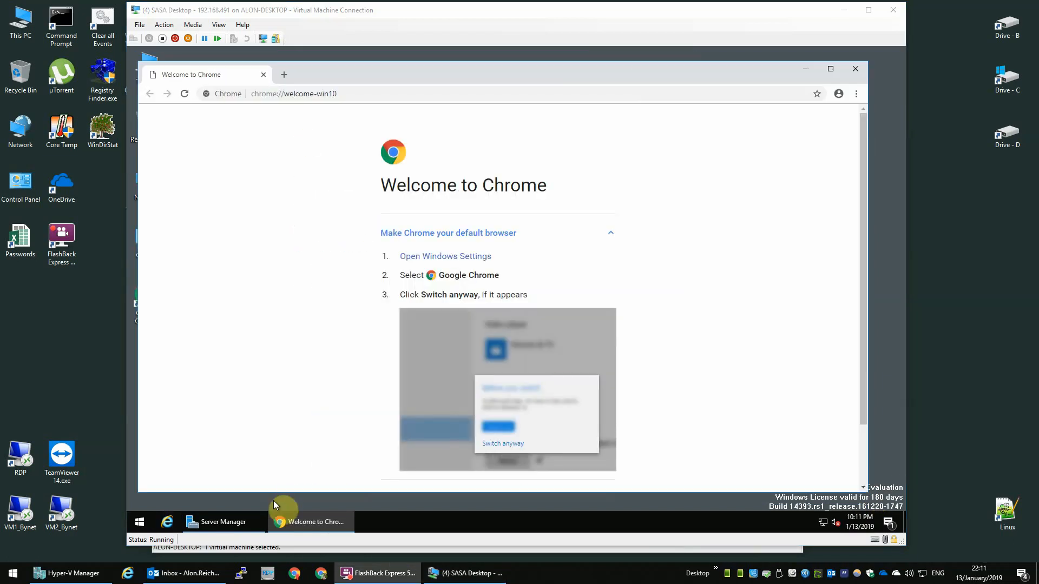
Step: Pin Chrome to the taskbar and search Google for '.net framework 4.7.2'
{"action": "right_click", "coordinate": [298, 521]}
{"action": "left_click", "coordinate": [315, 481]}
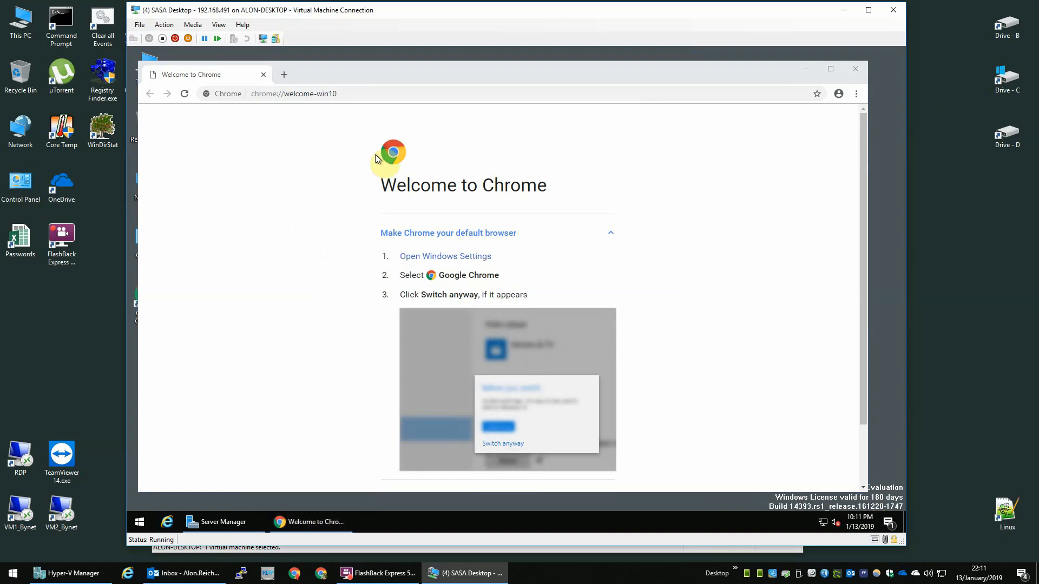
{"action": "left_click", "coordinate": [403, 94]}
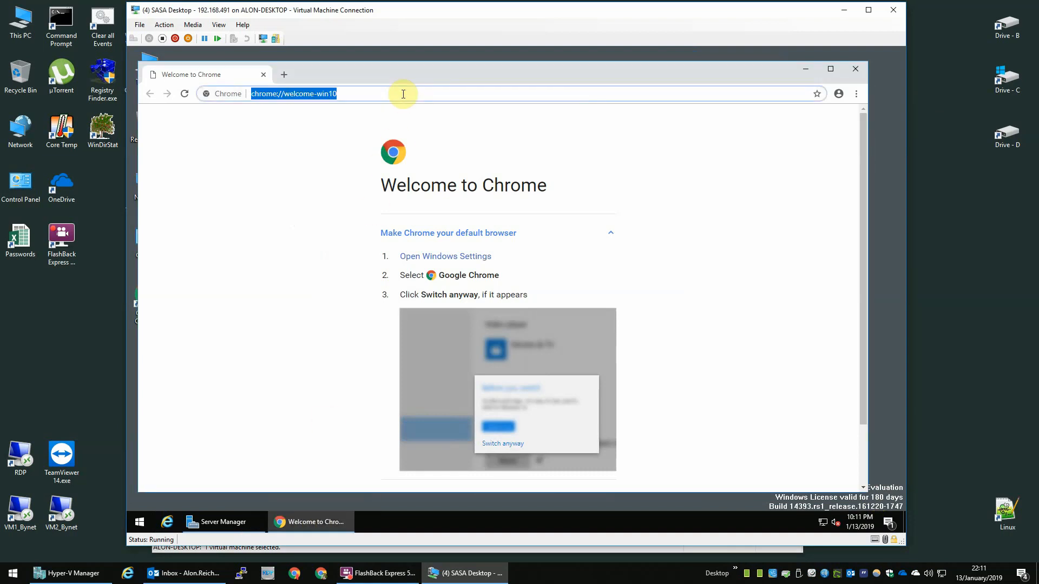
{"action": "type", "text": ".net"}
{"action": "key", "text": "Down"}
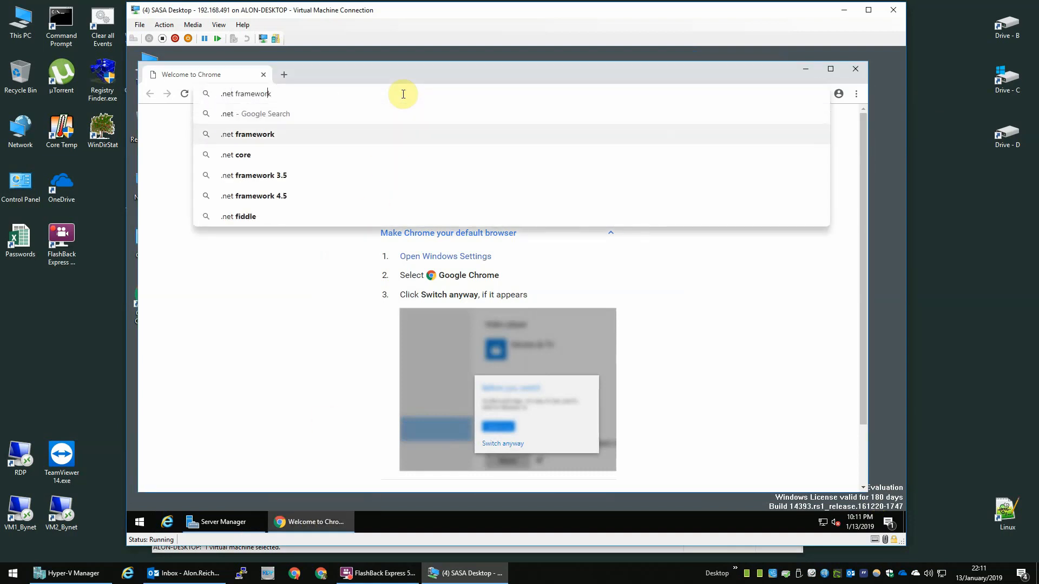
{"action": "type", "text": "4."}
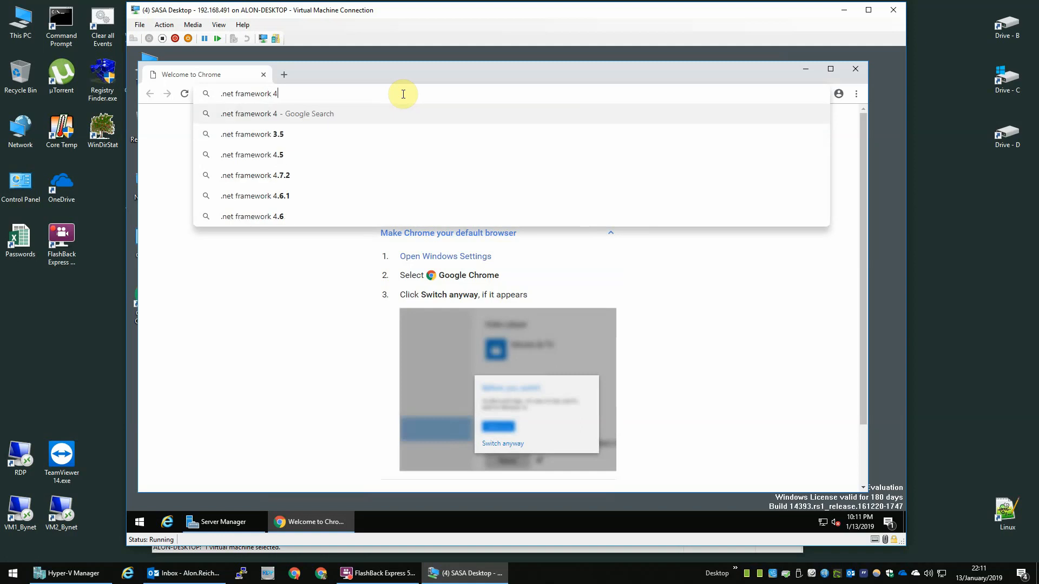
{"action": "key", "text": "Down"}
{"action": "key", "text": "Down"}
{"action": "key", "text": "Down"}
{"action": "key", "text": "Up"}
{"action": "key", "text": "Return"}
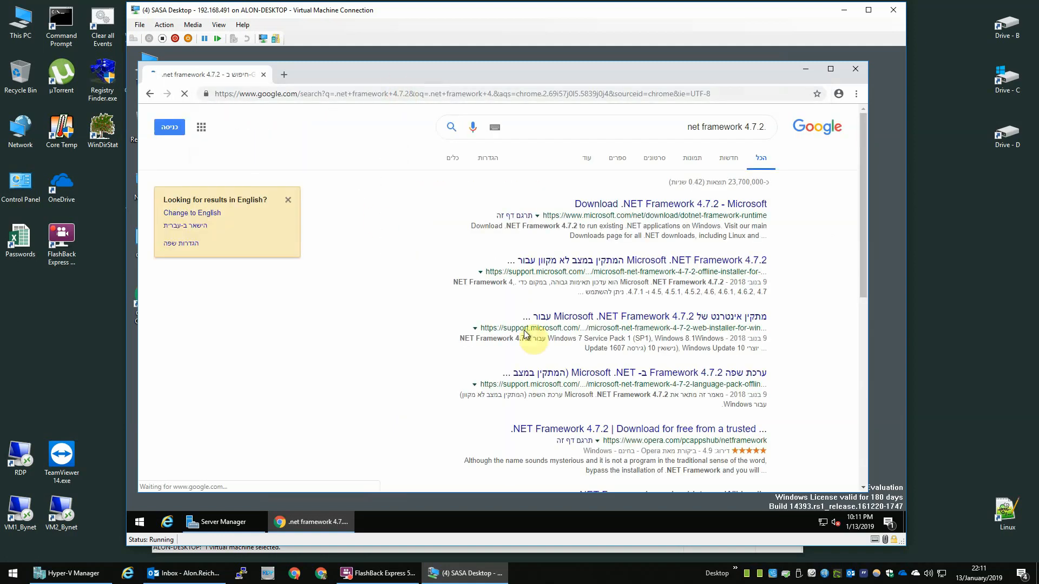
Step: Download .NET Framework 4.7.2 from Microsoft's page and run the installer, allowing changes
{"action": "left_click", "coordinate": [212, 214]}
{"action": "left_click", "coordinate": [388, 214]}
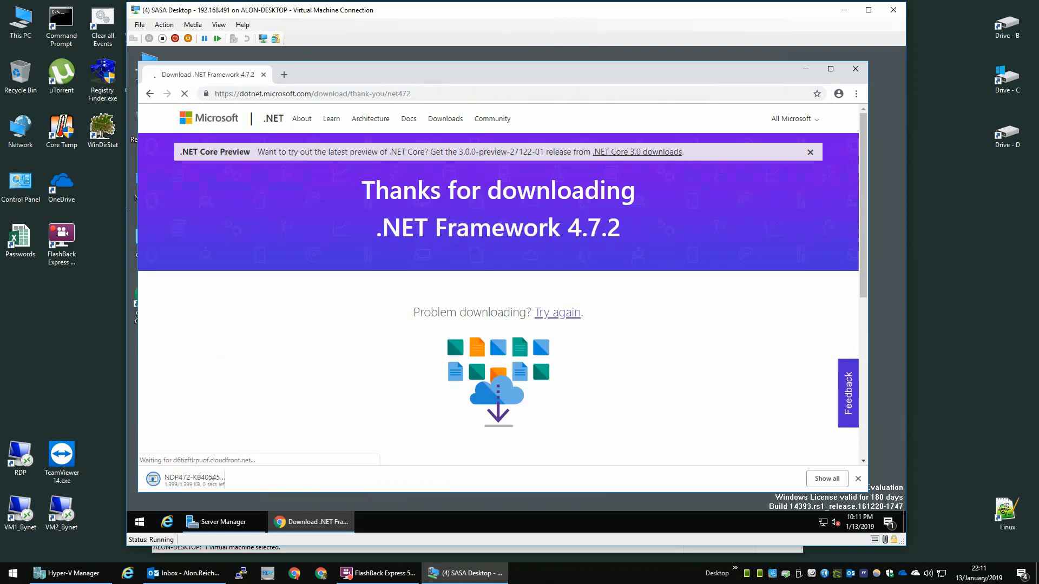
{"action": "left_click", "coordinate": [220, 474]}
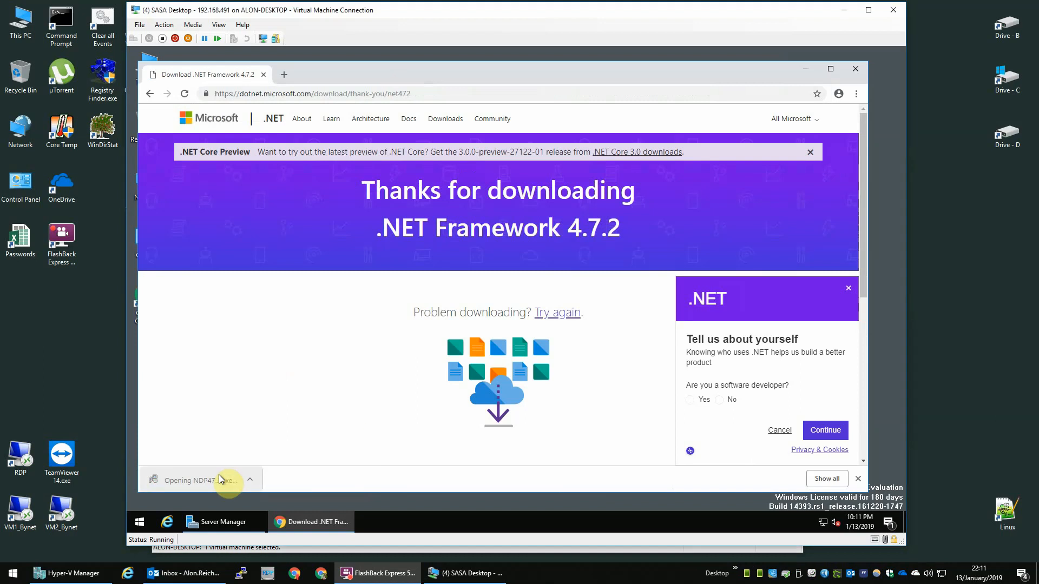
{"action": "left_click", "coordinate": [470, 359]}
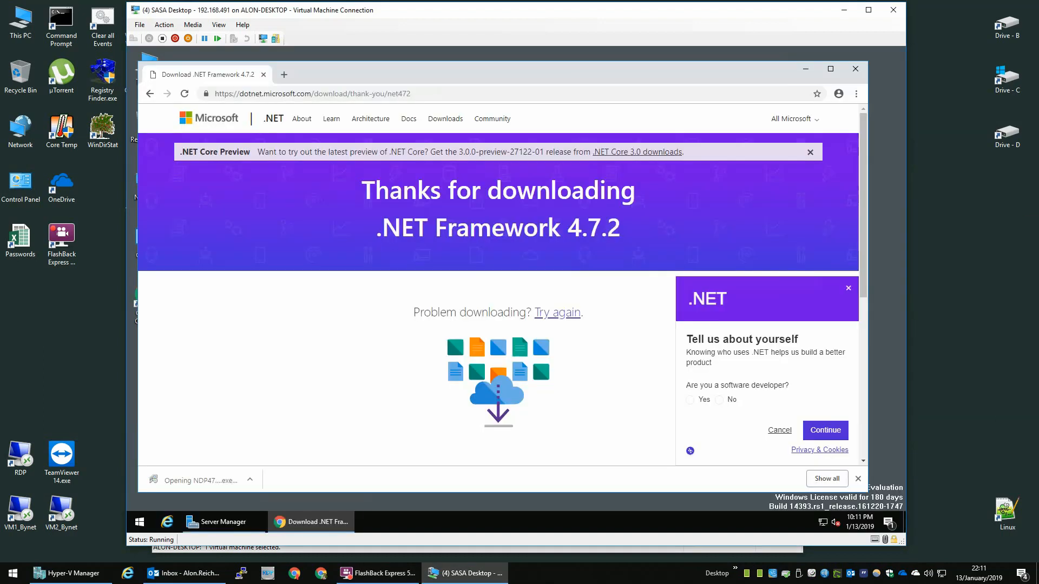
Step: Close Chrome and permanently delete its desktop shortcut
{"action": "left_click", "coordinate": [855, 69]}
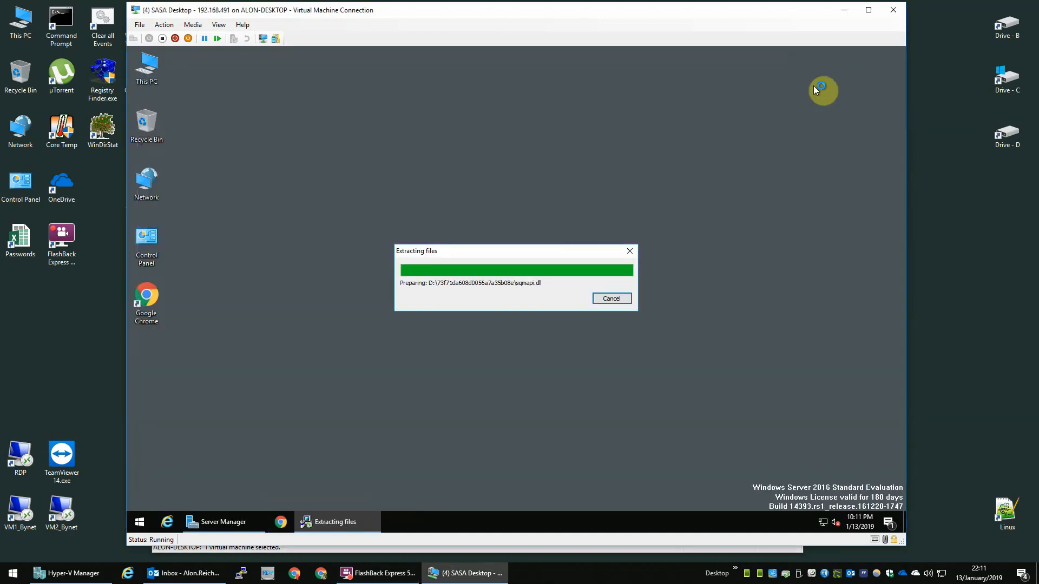
{"action": "left_click", "coordinate": [145, 302]}
{"action": "key", "text": "shift+Delete"}
{"action": "key", "text": "Return"}
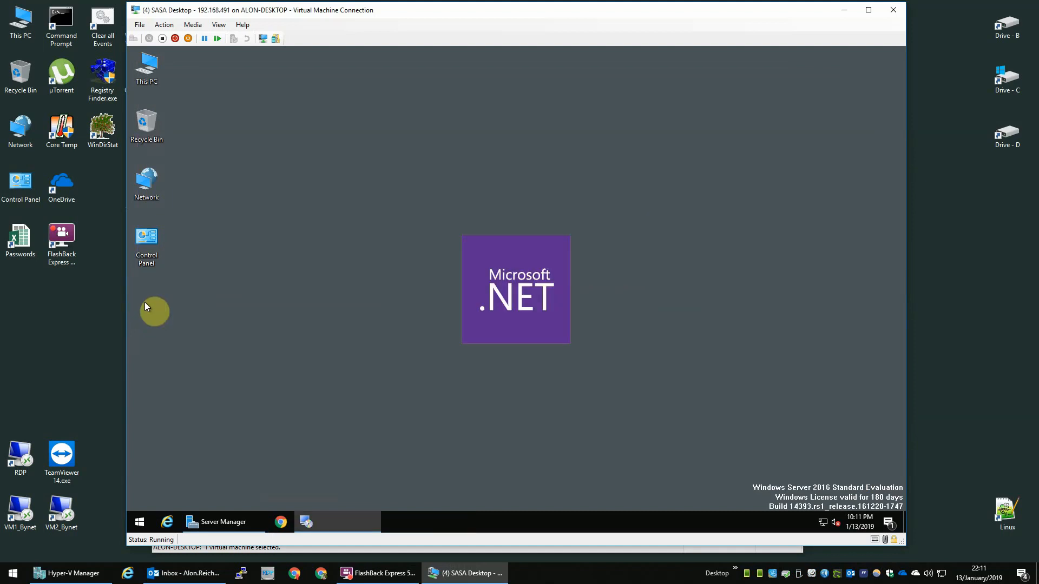
Step: Accept the .NET Framework 4.7.2 license terms and start the installation
{"action": "left_click", "coordinate": [463, 350]}
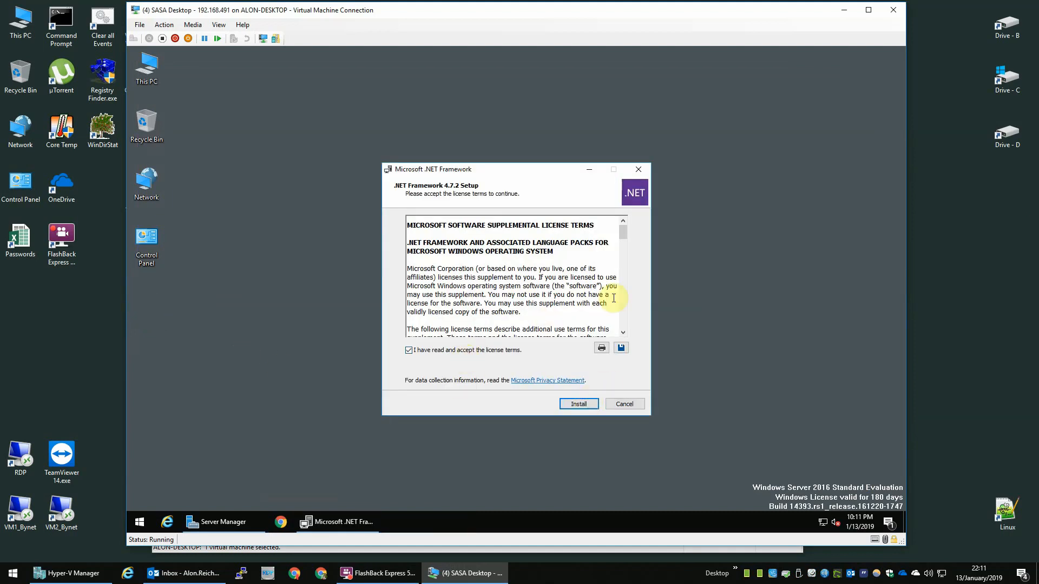
{"action": "left_click_drag", "start_coordinate": [625, 232], "coordinate": [625, 323]}
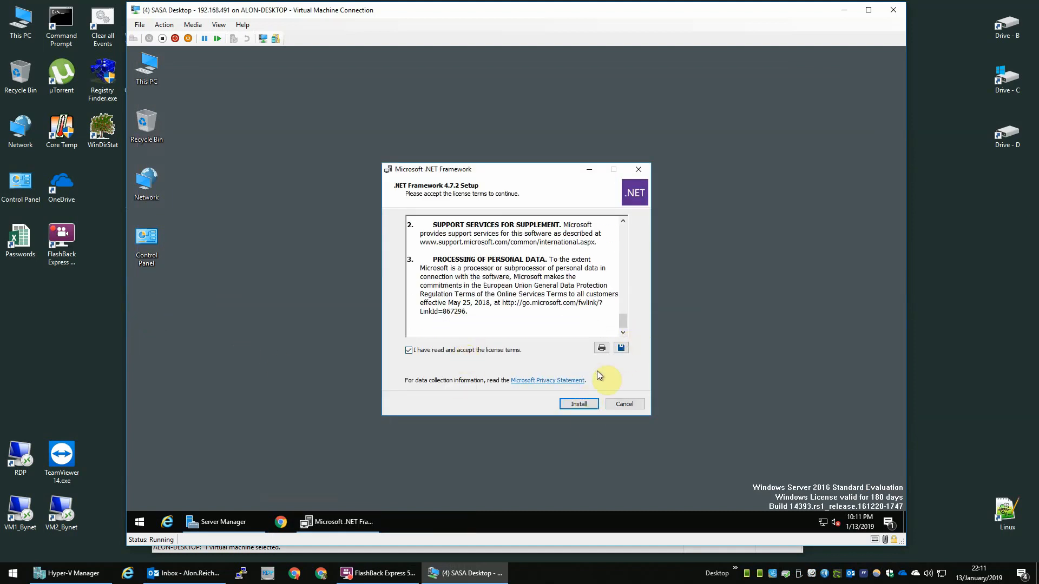
{"action": "left_click", "coordinate": [580, 405]}
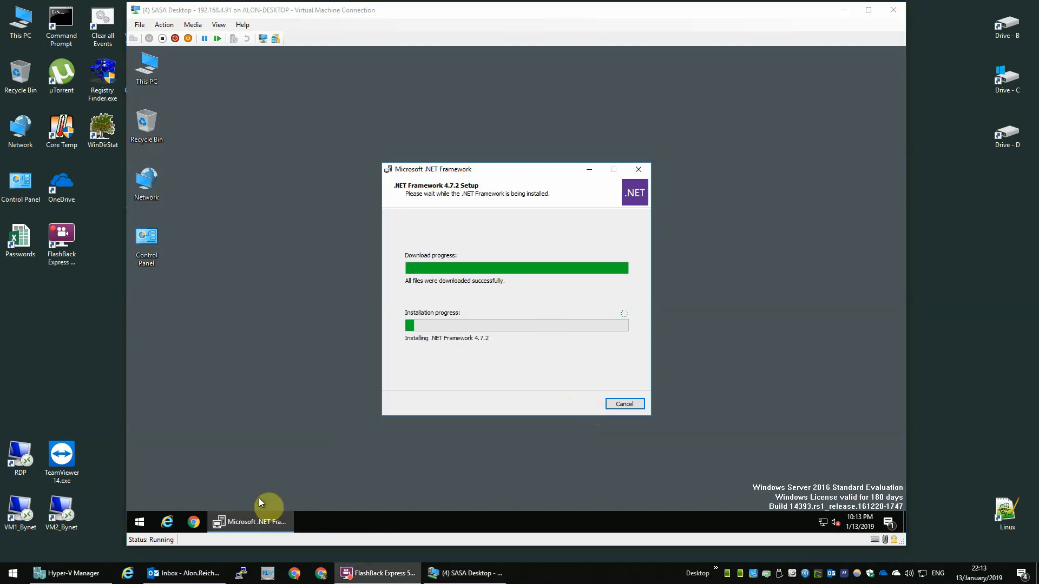
Step: Open the Services console and hide its console tree via View > Customize
{"action": "left_click", "coordinate": [145, 523]}
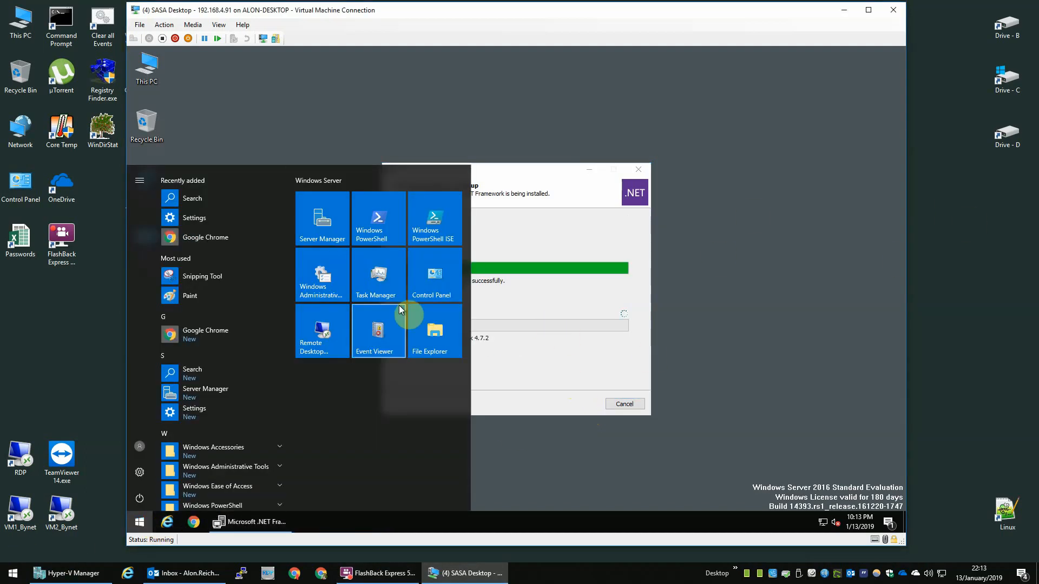
{"action": "type", "text": "service."}
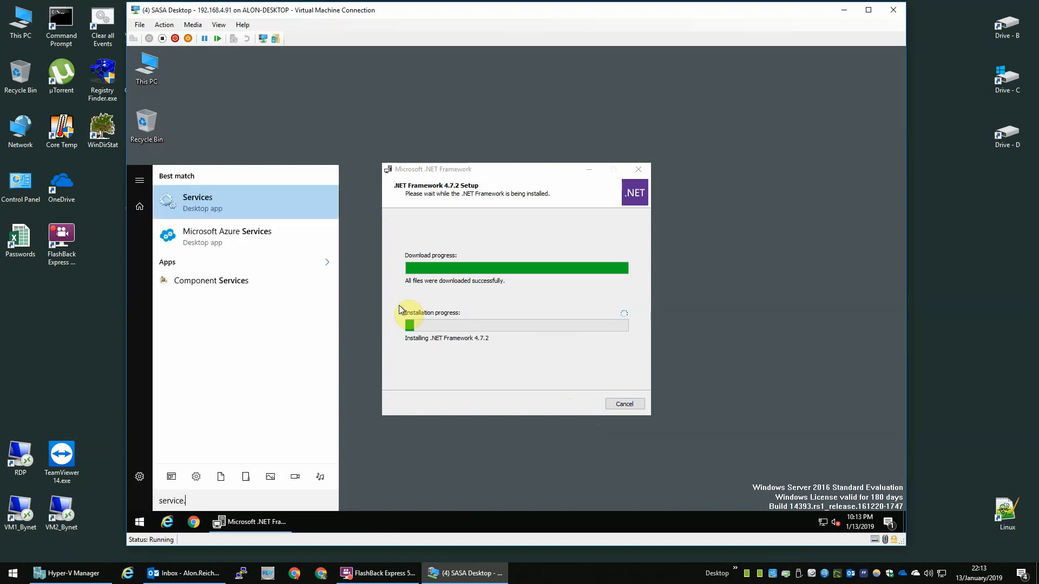
{"action": "key", "text": "Return"}
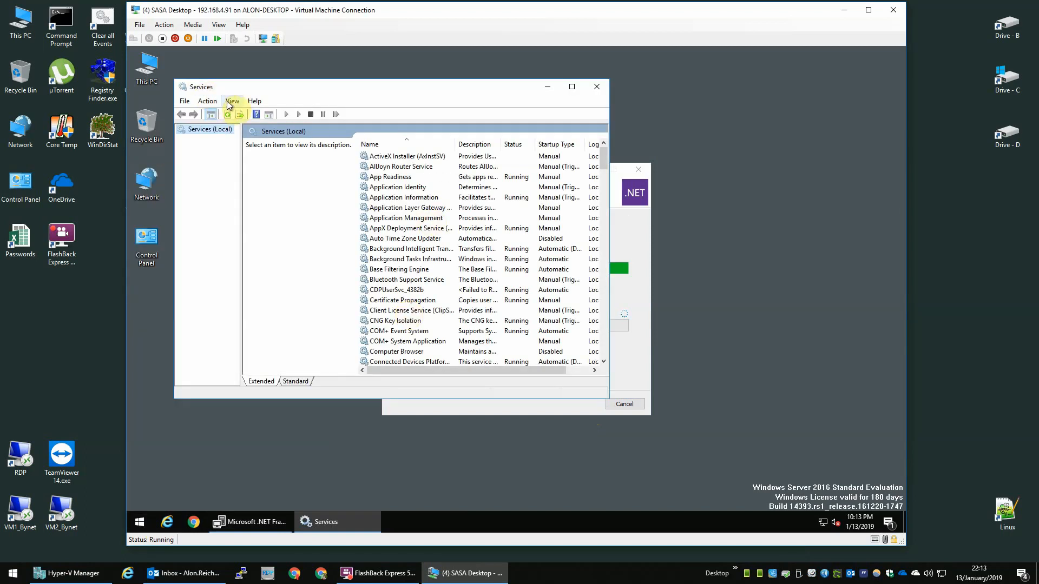
{"action": "left_click", "coordinate": [226, 101]}
{"action": "left_click", "coordinate": [250, 183]}
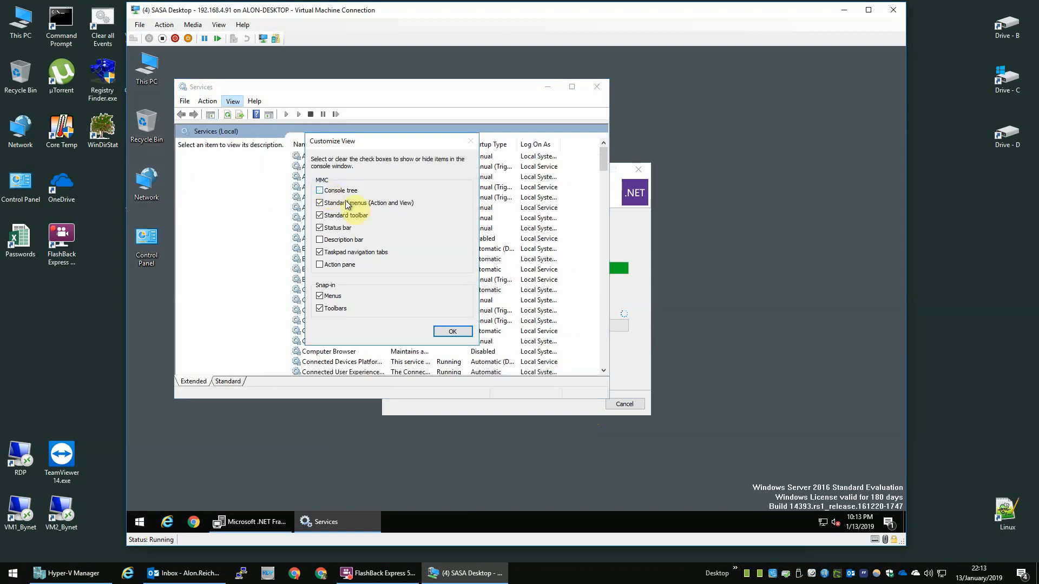
{"action": "left_click", "coordinate": [450, 331]}
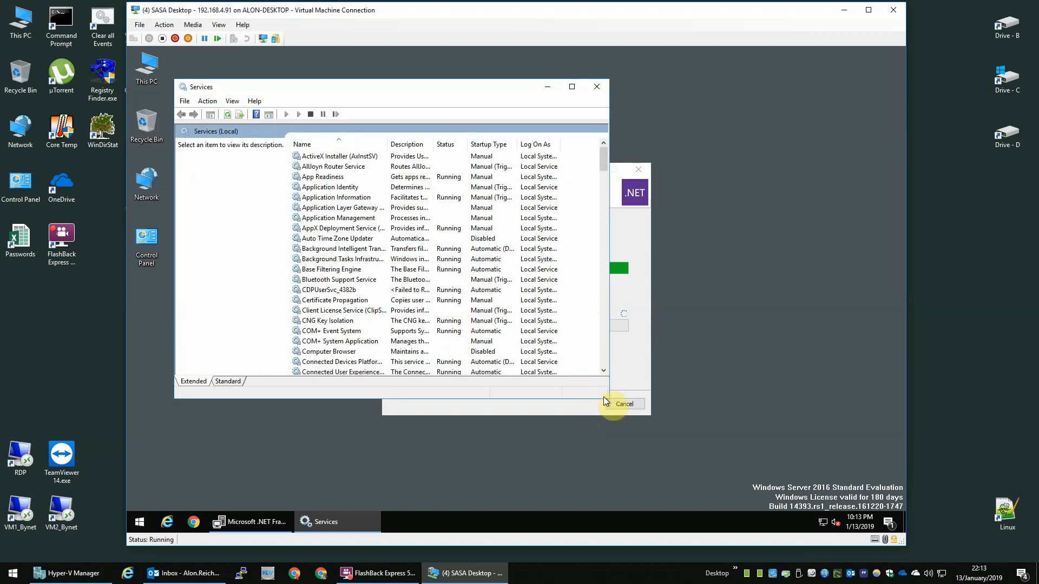
Step: Enlarge Services, move Description after Log On As at full width, then minimize it
{"action": "left_click_drag", "start_coordinate": [608, 400], "coordinate": [819, 483]}
{"action": "left_click_drag", "start_coordinate": [388, 145], "coordinate": [609, 145]}
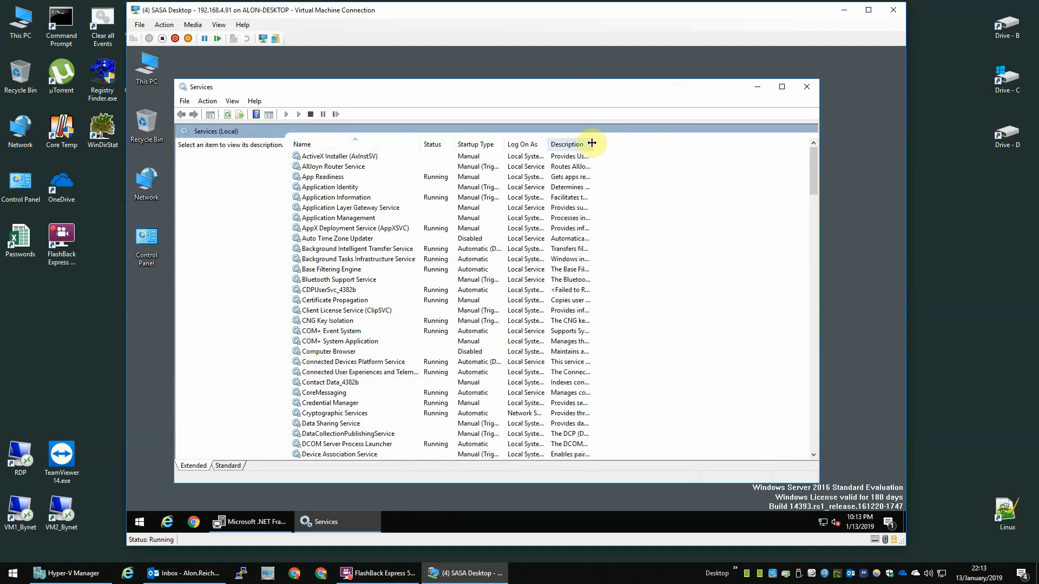
{"action": "double_click", "coordinate": [593, 144]}
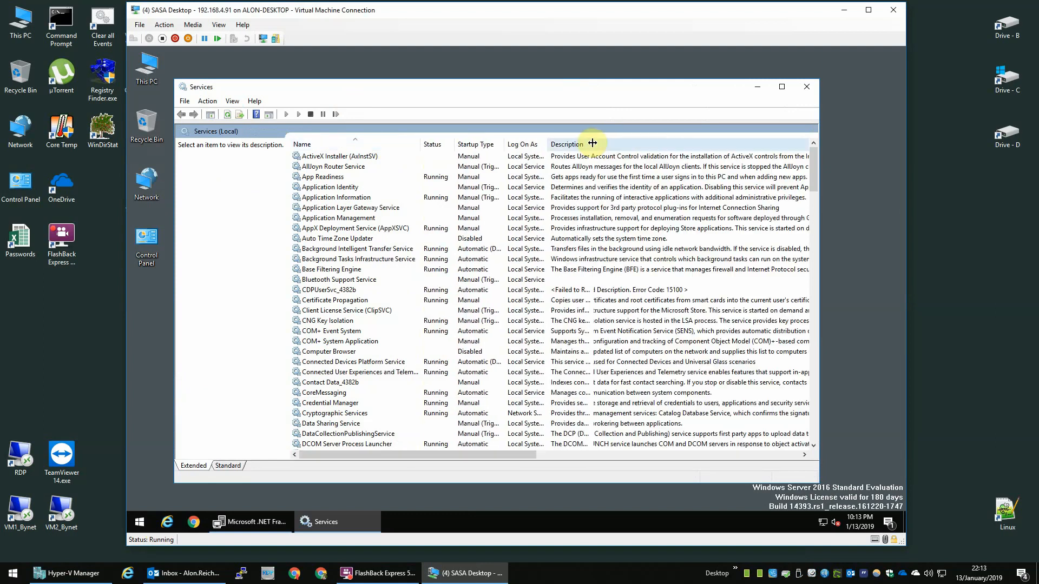
{"action": "left_click", "coordinate": [756, 86]}
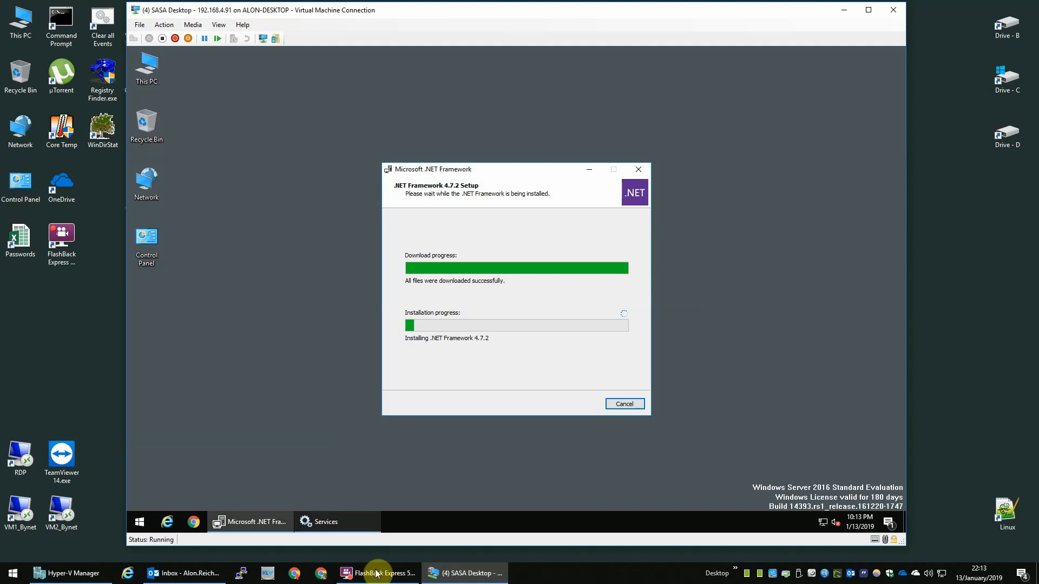
{"action": "left_click", "coordinate": [89, 573]}
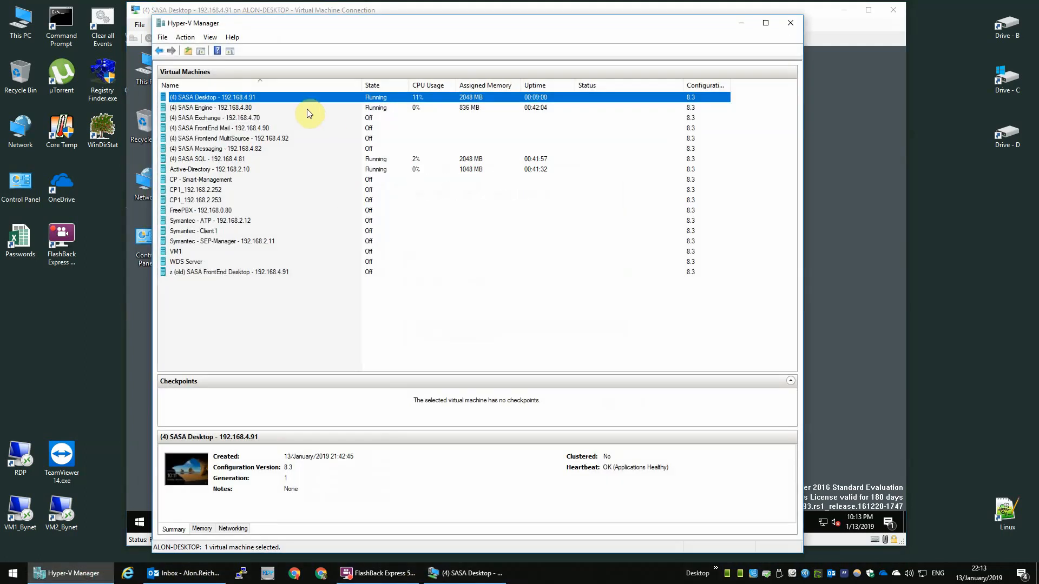
{"action": "left_click", "coordinate": [368, 170]}
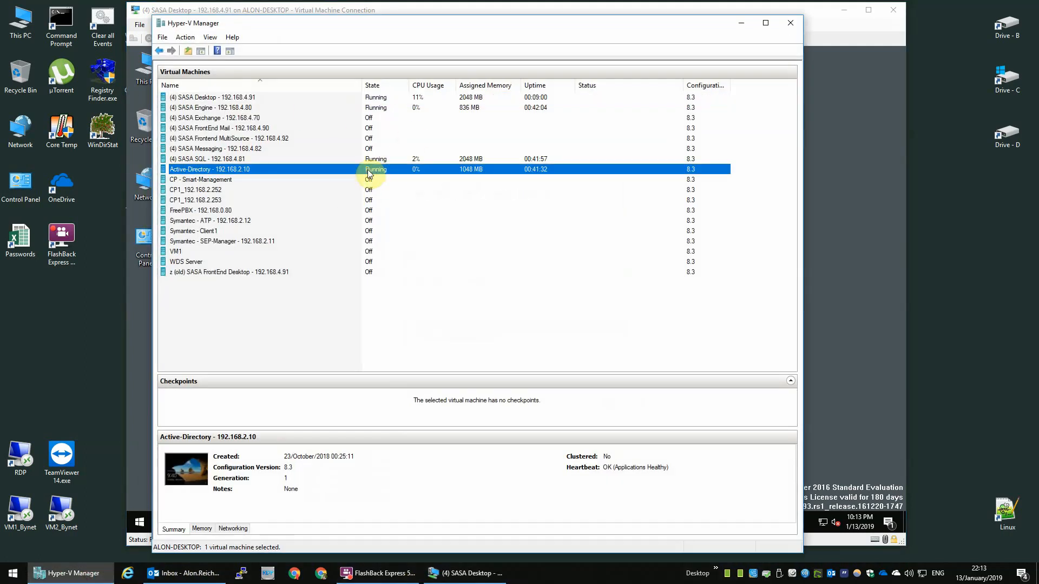
{"action": "left_click", "coordinate": [743, 23]}
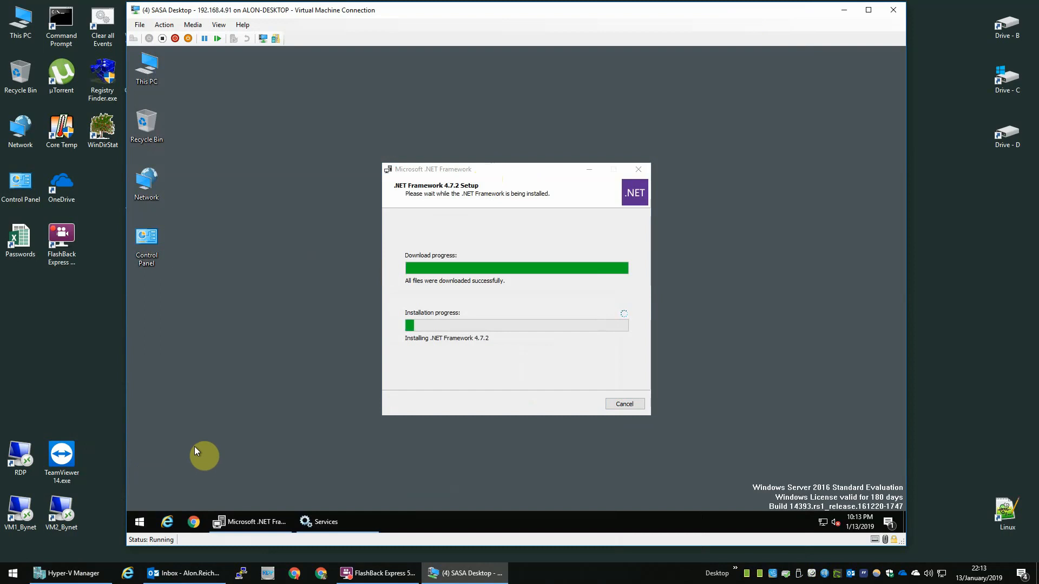
Step: Drag the Services taskbar button left of the .NET Framework setup button
{"action": "mouse_move", "coordinate": [219, 521]}
{"action": "left_click", "coordinate": [474, 167]}
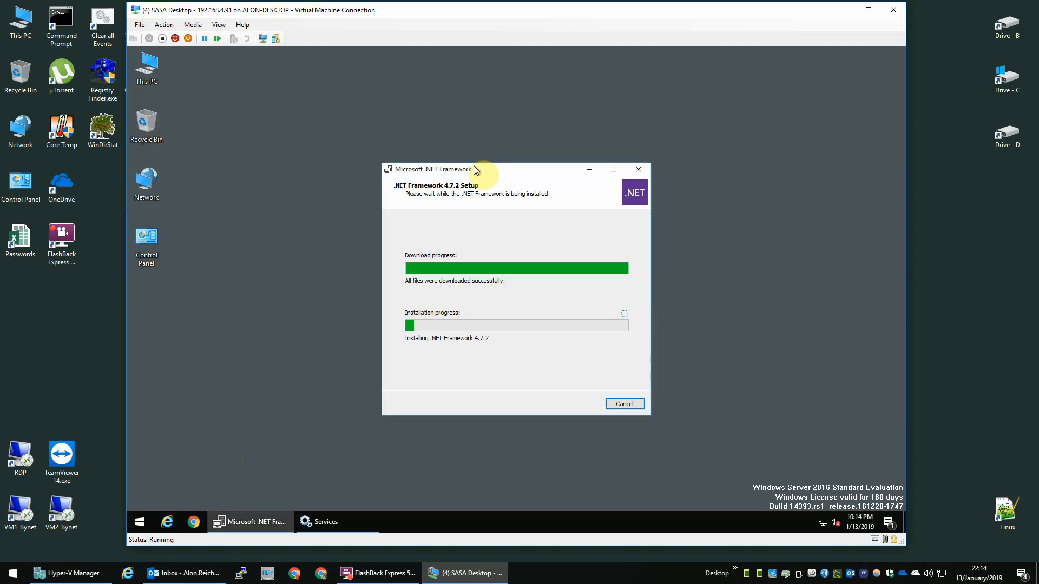
{"action": "right_click", "coordinate": [340, 519]}
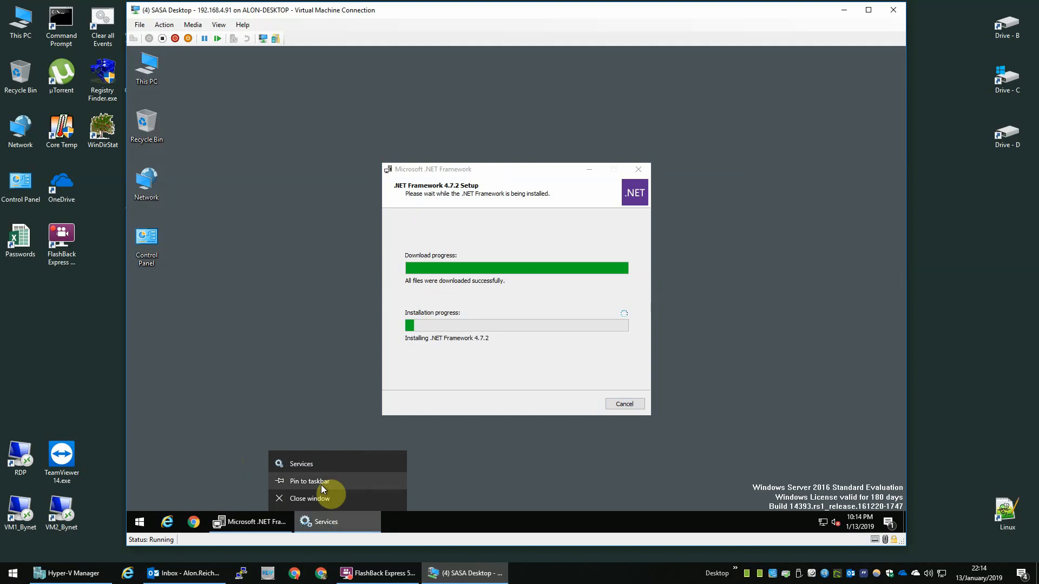
{"action": "left_click", "coordinate": [545, 497]}
{"action": "left_click_drag", "start_coordinate": [326, 521], "coordinate": [221, 516]}
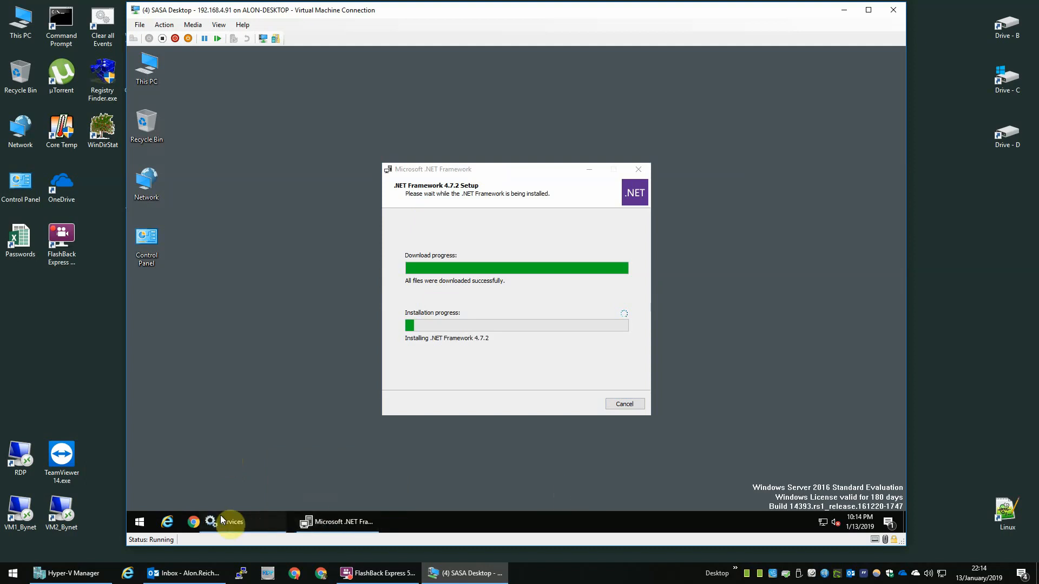
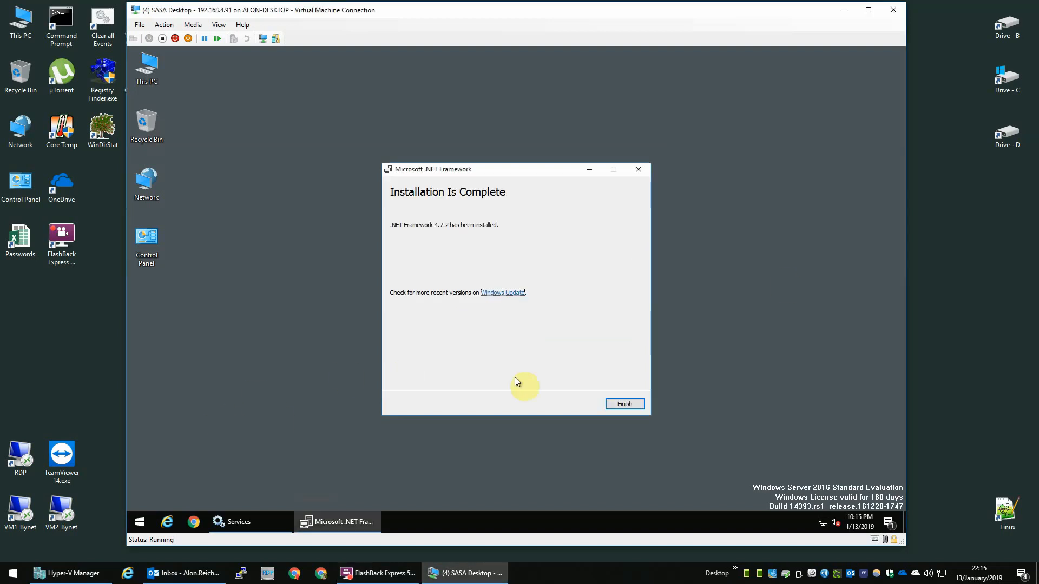
Step: Close the finished .NET Framework 4.7.2 installer and restart the SASA Desktop VM
{"action": "left_click", "coordinate": [625, 405]}
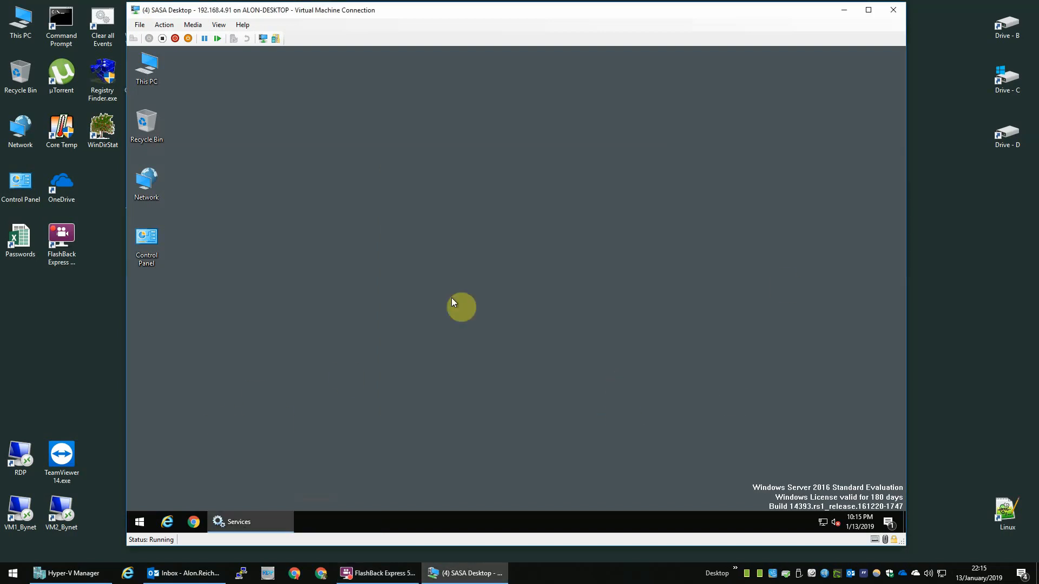
{"action": "left_click", "coordinate": [140, 522]}
{"action": "left_click", "coordinate": [139, 497]}
{"action": "left_click", "coordinate": [144, 468]}
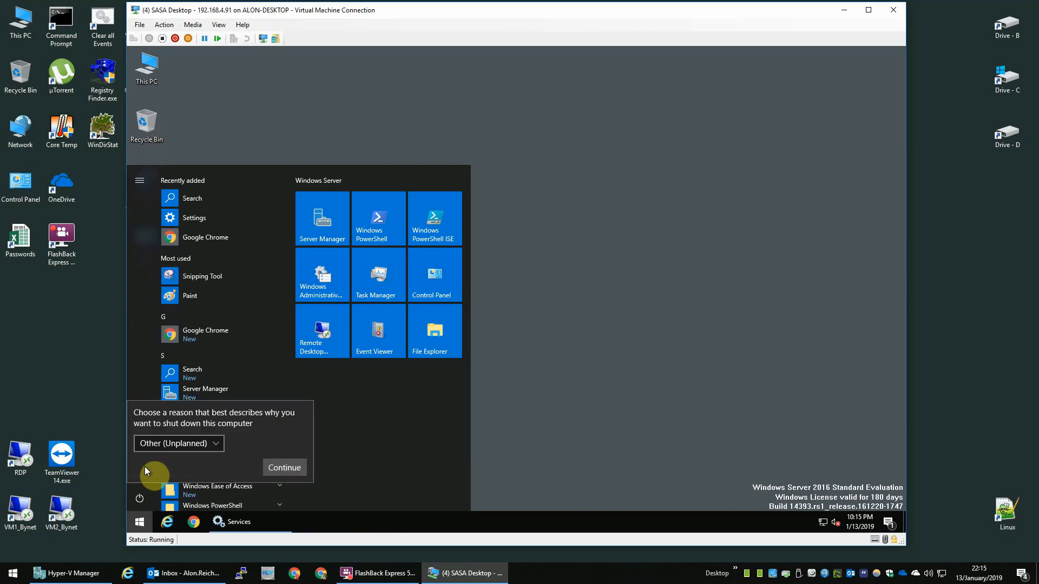
{"action": "left_click", "coordinate": [284, 468]}
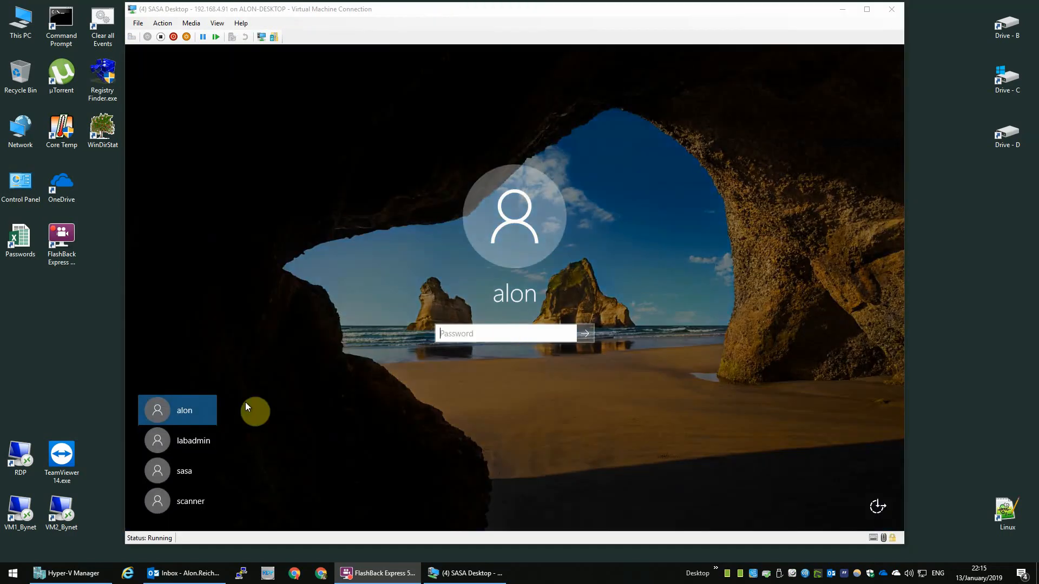
Step: Sign back in to the VM with the administrator account and its password
{"action": "left_click", "coordinate": [197, 435]}
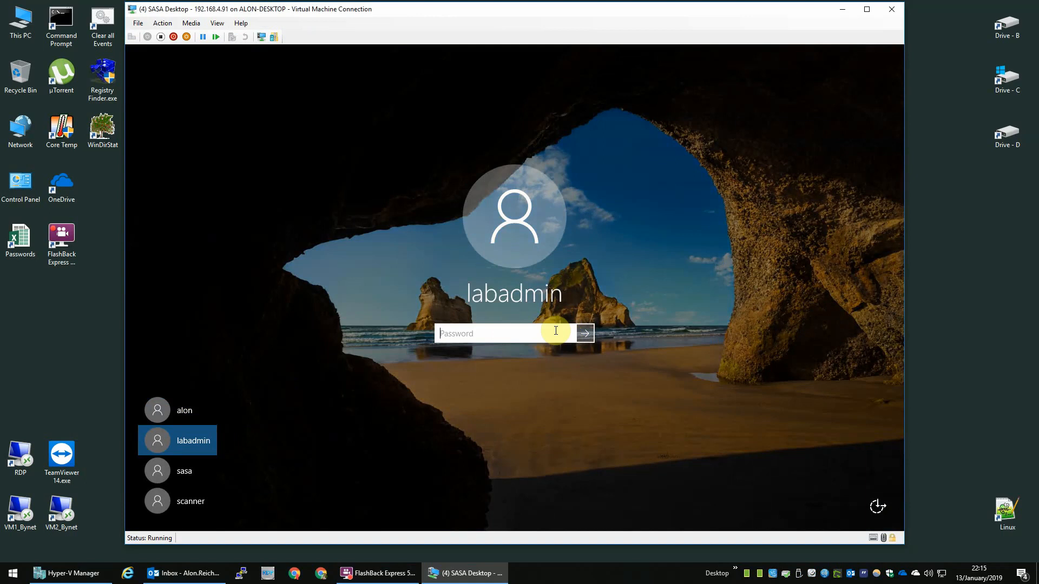
{"action": "type", "text": "****"}
{"action": "key", "text": "Return"}
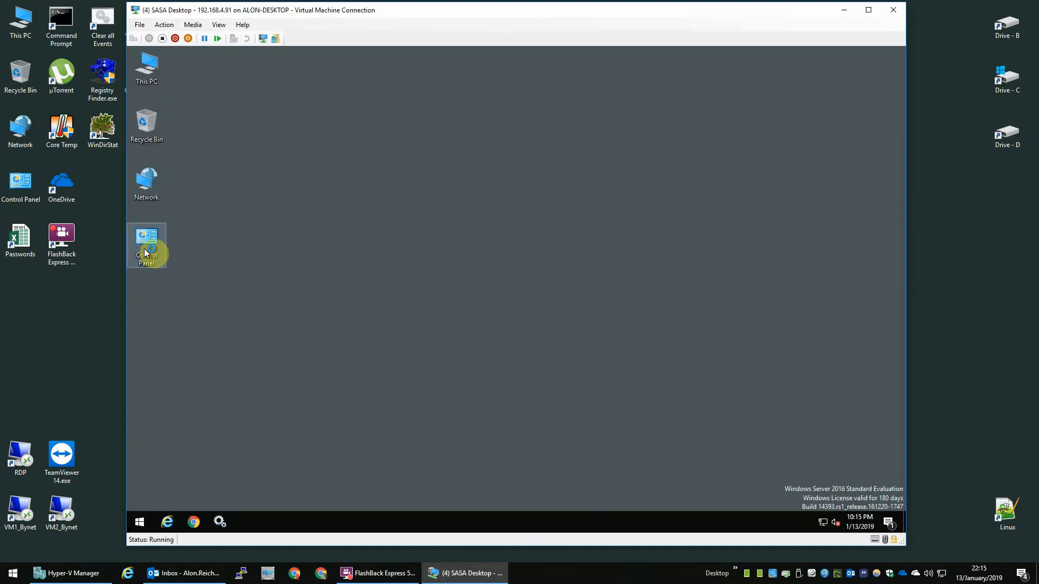
Step: Set User Account Control in the VM to Never notify from Control Panel
{"action": "double_click", "coordinate": [145, 250]}
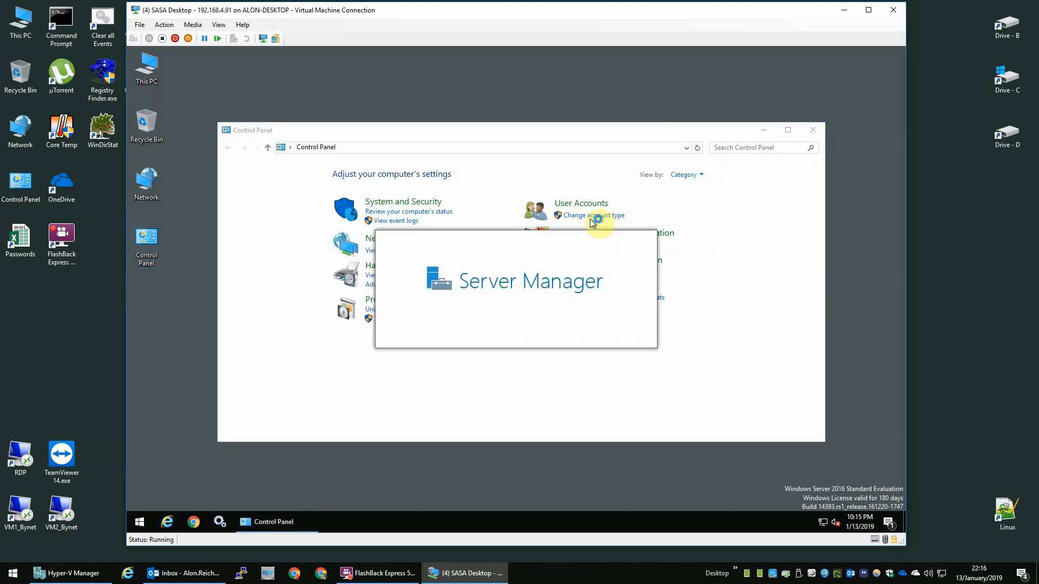
{"action": "left_click", "coordinate": [584, 204]}
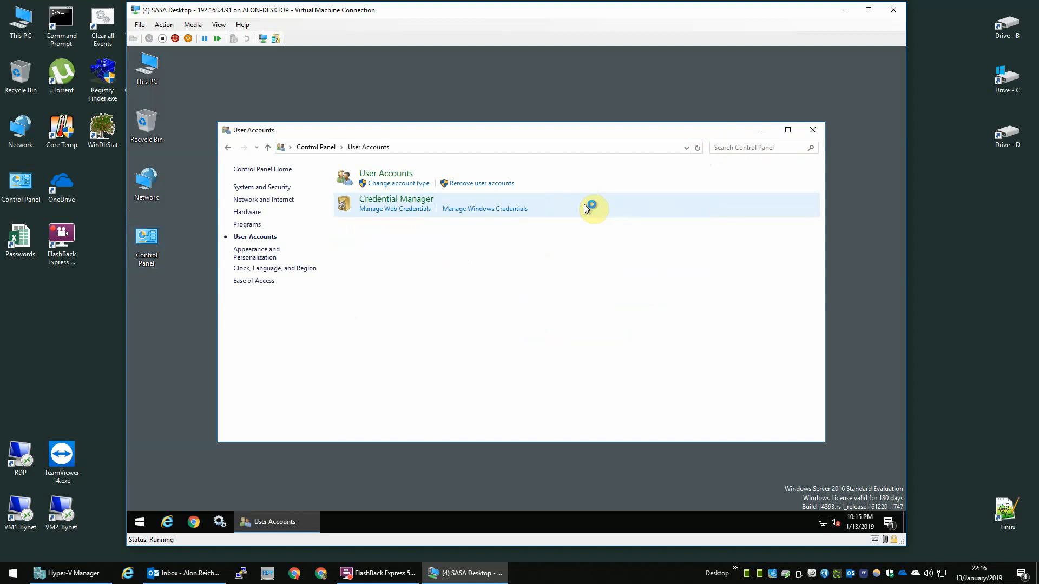
{"action": "left_click", "coordinate": [398, 176]}
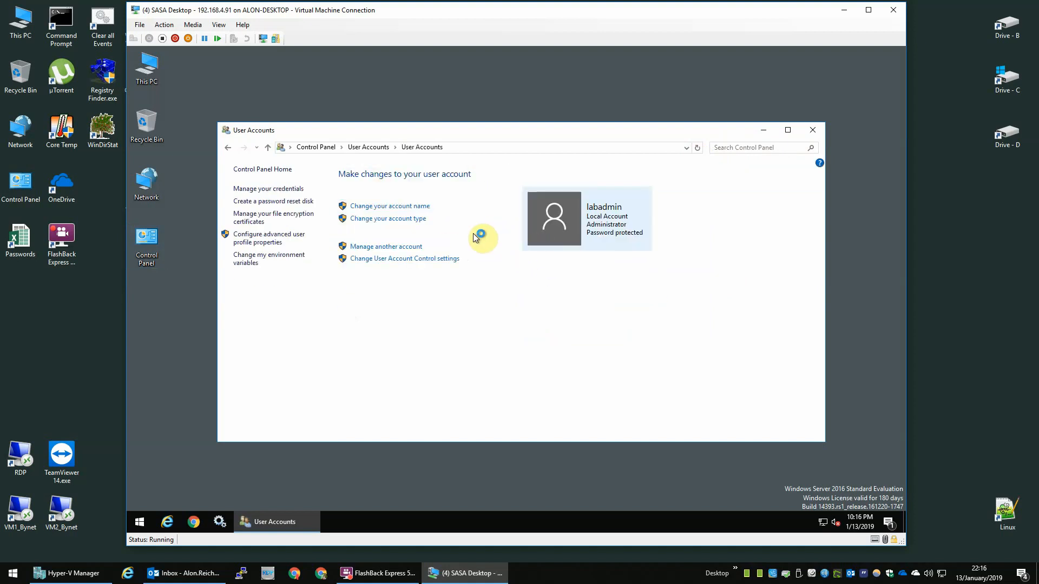
{"action": "left_click", "coordinate": [391, 259]}
{"action": "left_click_drag", "start_coordinate": [392, 257], "coordinate": [394, 353]}
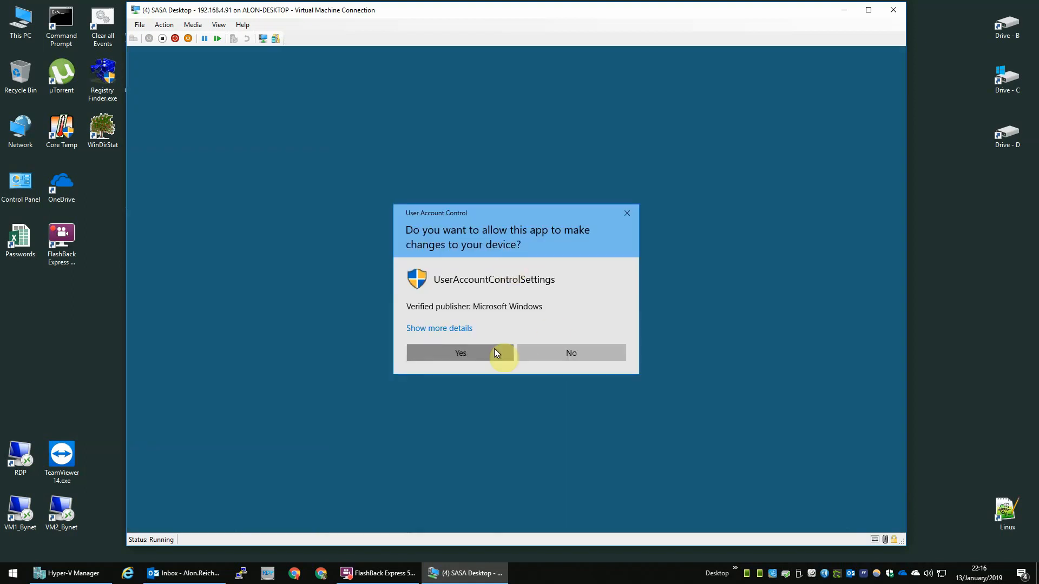
{"action": "left_click", "coordinate": [497, 351]}
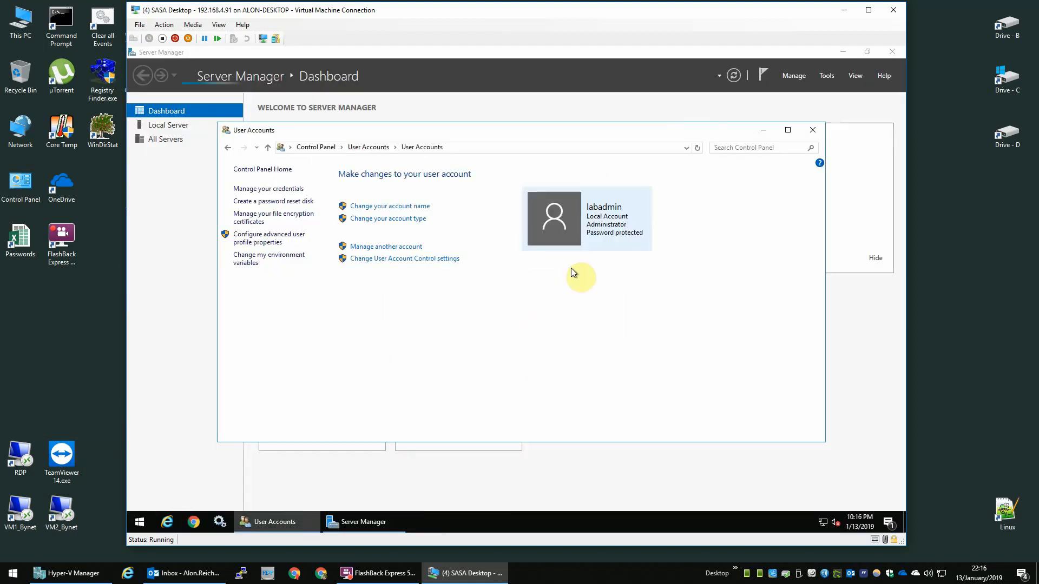
{"action": "left_click", "coordinate": [812, 130]}
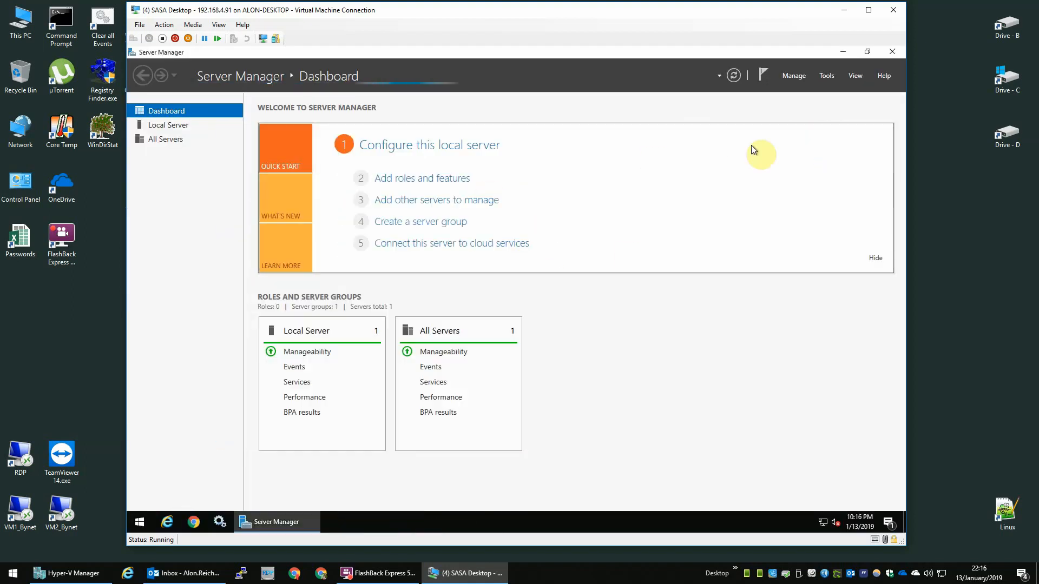
Step: Stop Server Manager from starting automatically at logon, then close it
{"action": "left_click", "coordinate": [828, 77]}
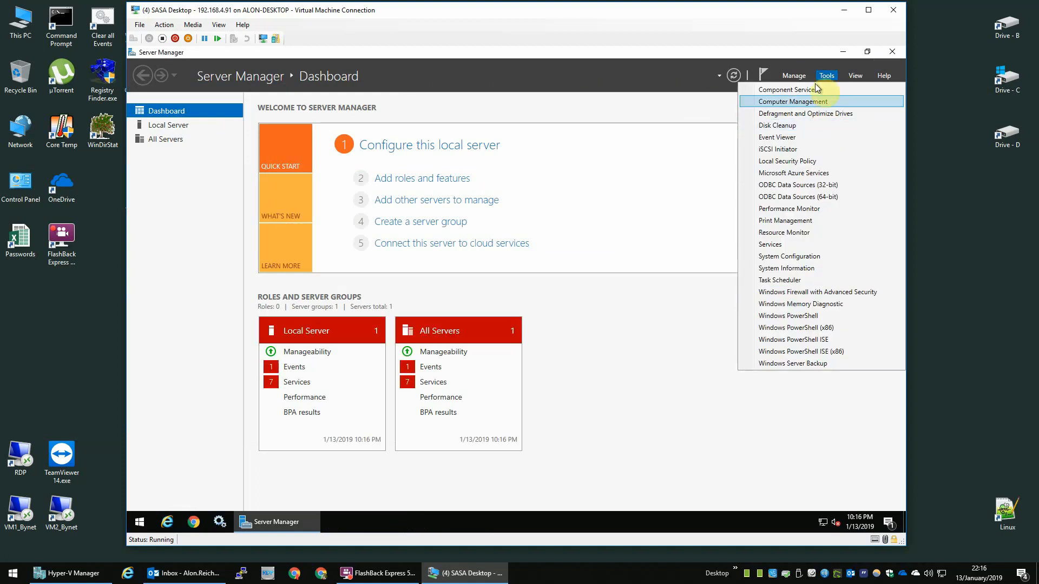
{"action": "left_click", "coordinate": [794, 76]}
{"action": "left_click", "coordinate": [813, 142]}
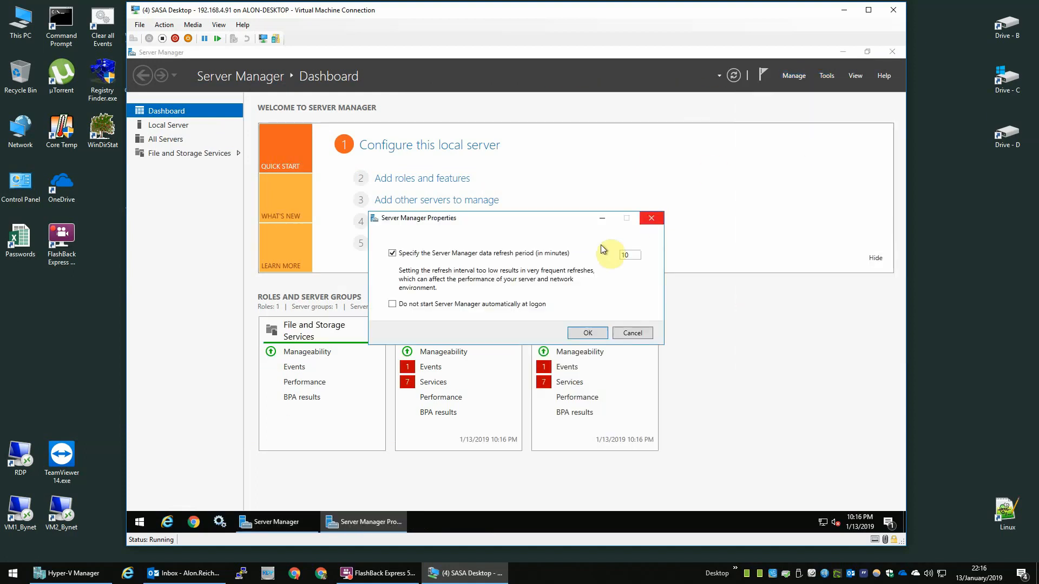
{"action": "left_click", "coordinate": [434, 303]}
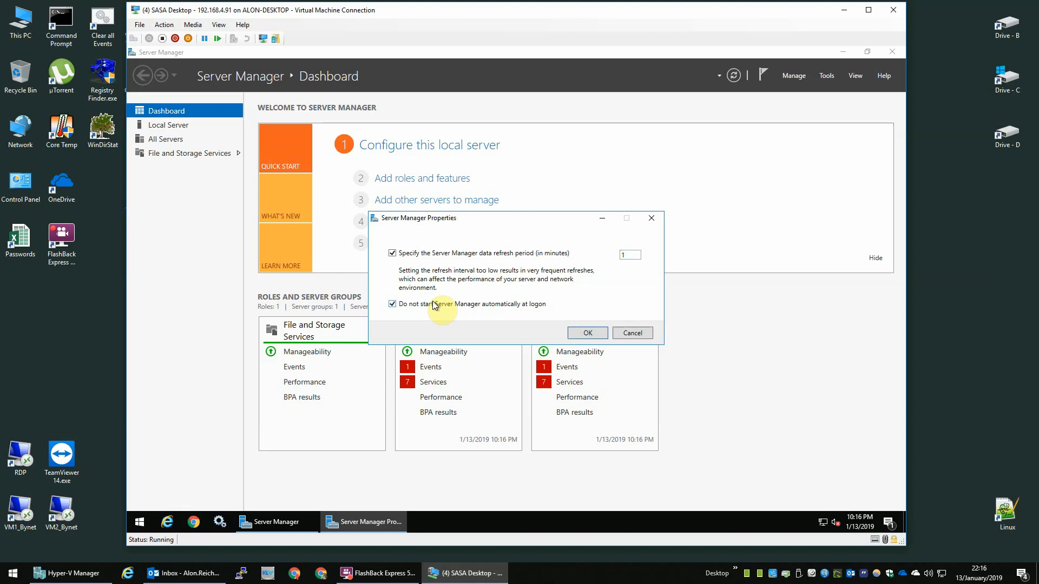
{"action": "left_click", "coordinate": [587, 333]}
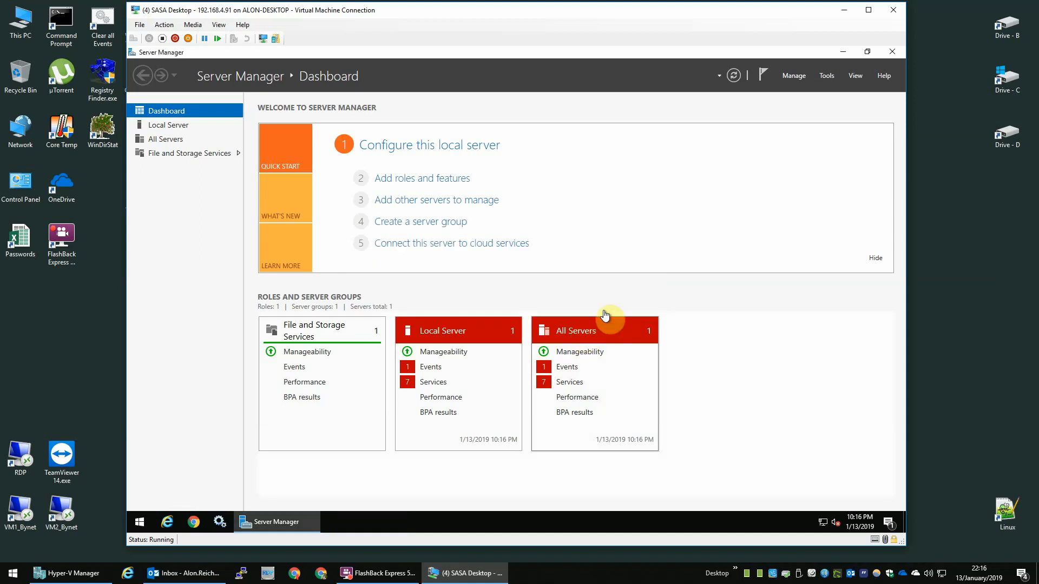
{"action": "left_click", "coordinate": [893, 52]}
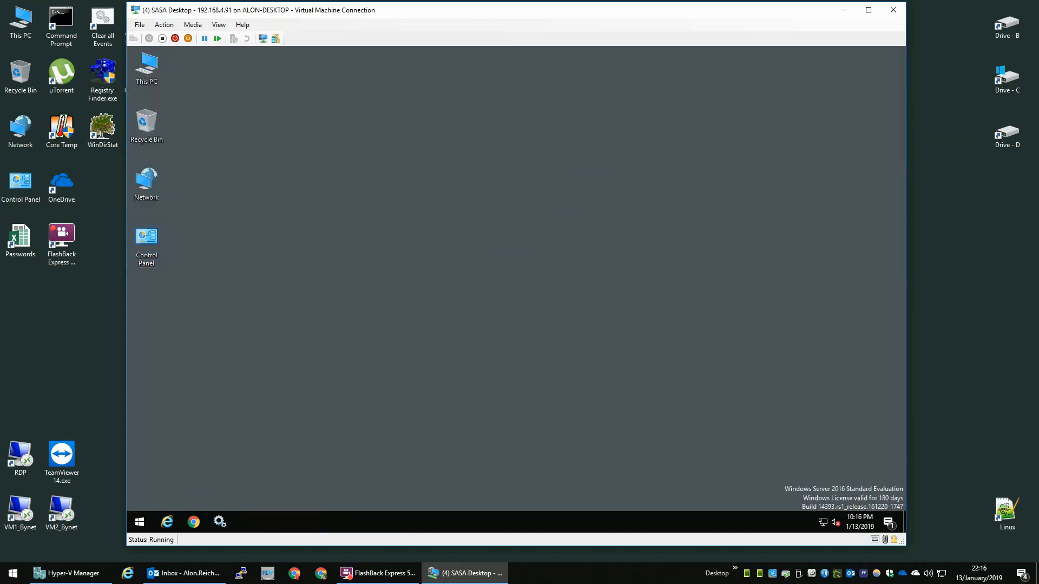
Step: Bring the host installation files over the VM and create an 'Installation Files' desktop folder
{"action": "left_click_drag", "start_coordinate": [1038, 135], "coordinate": [554, 85]}
{"action": "left_click", "coordinate": [589, 289]}
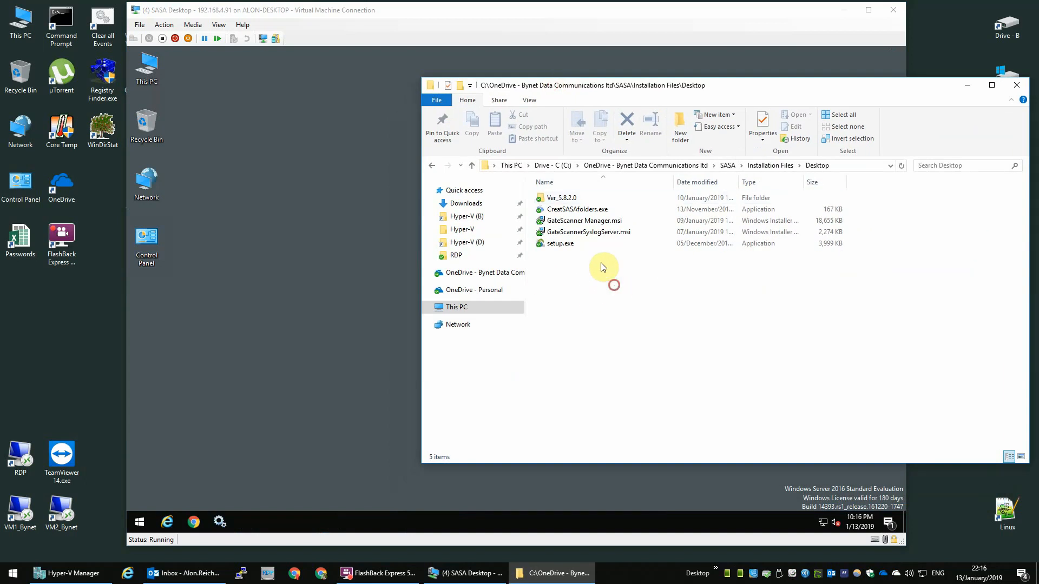
{"action": "left_click_drag", "start_coordinate": [617, 291], "coordinate": [533, 191]}
{"action": "left_click", "coordinate": [222, 345]}
{"action": "right_click", "coordinate": [222, 345]}
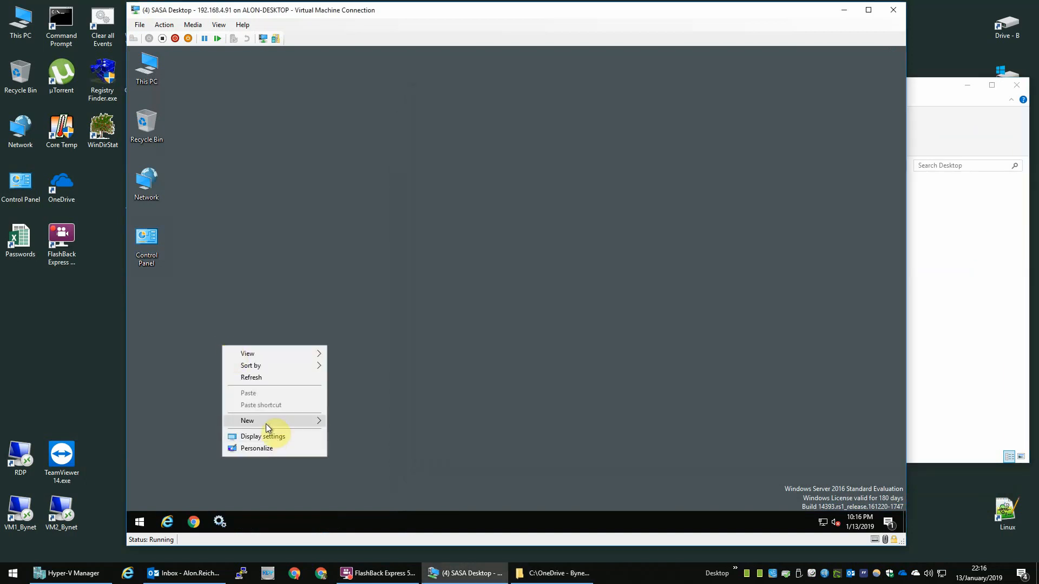
{"action": "mouse_move", "coordinate": [266, 424]}
{"action": "left_click", "coordinate": [347, 420]}
{"action": "type", "text": "Ins"}
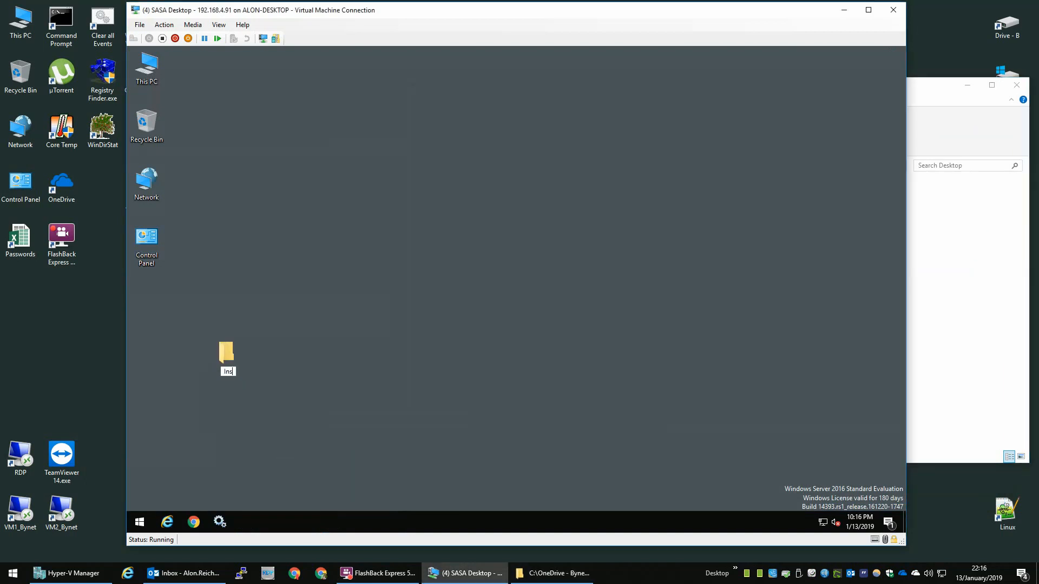
{"action": "type", "text": "tallation Files"}
{"action": "key", "text": "Return"}
{"action": "key", "text": "Return"}
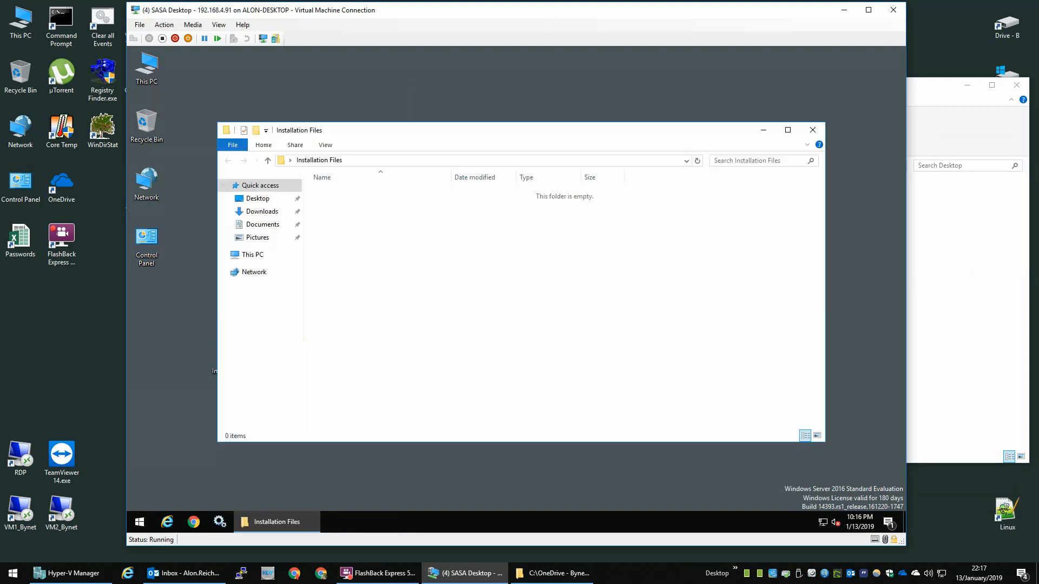
Step: Copy the five GateScanner installation files from the host into Installation Files
{"action": "left_click", "coordinate": [962, 336]}
{"action": "left_click_drag", "start_coordinate": [666, 308], "coordinate": [601, 194]}
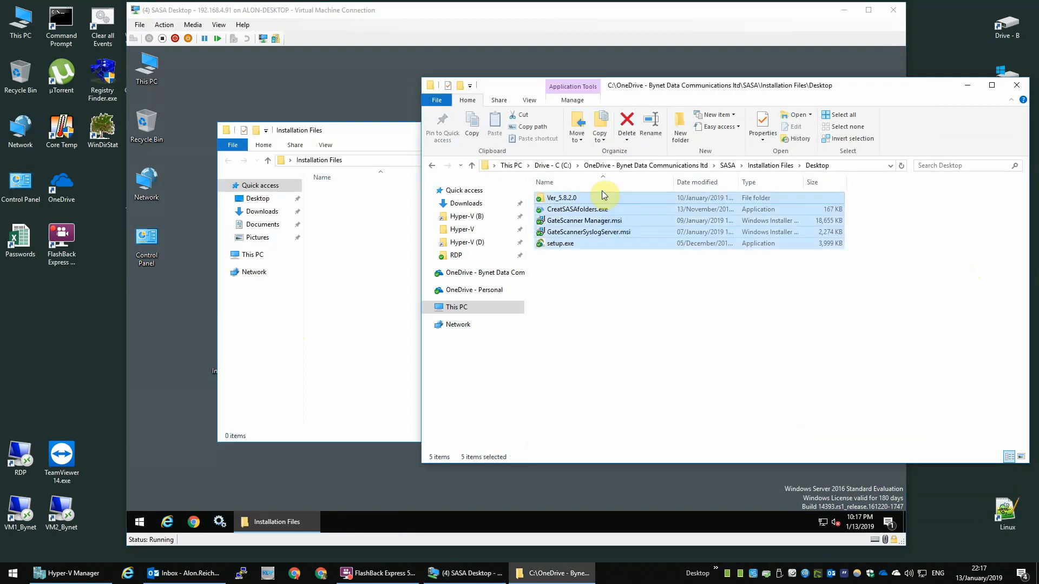
{"action": "left_click", "coordinate": [351, 276]}
{"action": "key", "text": "ctrl+v"}
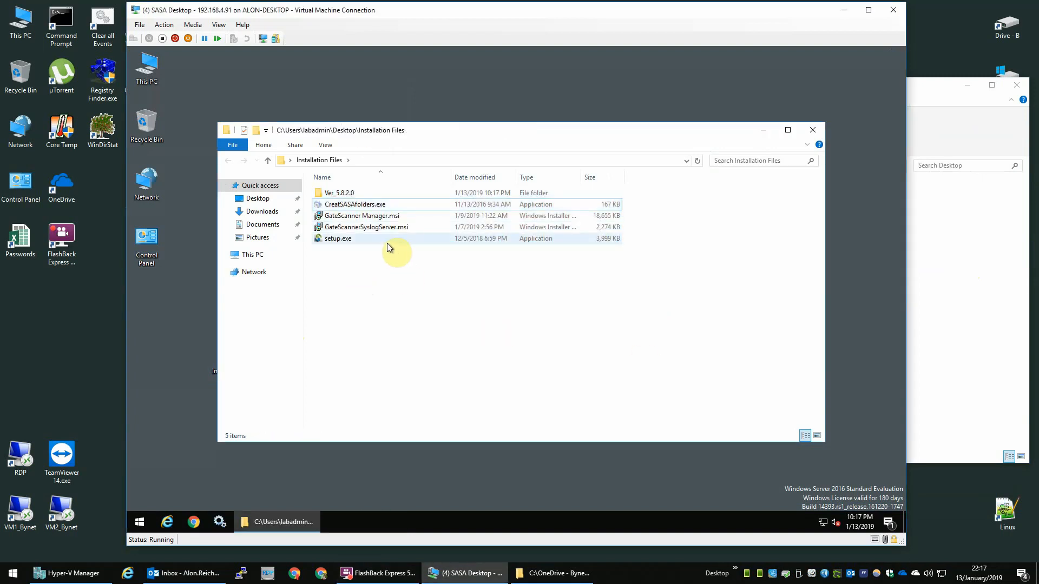
Step: Run CreatSASAfolders.exe as administrator and open Drive D from This PC
{"action": "right_click", "coordinate": [350, 205]}
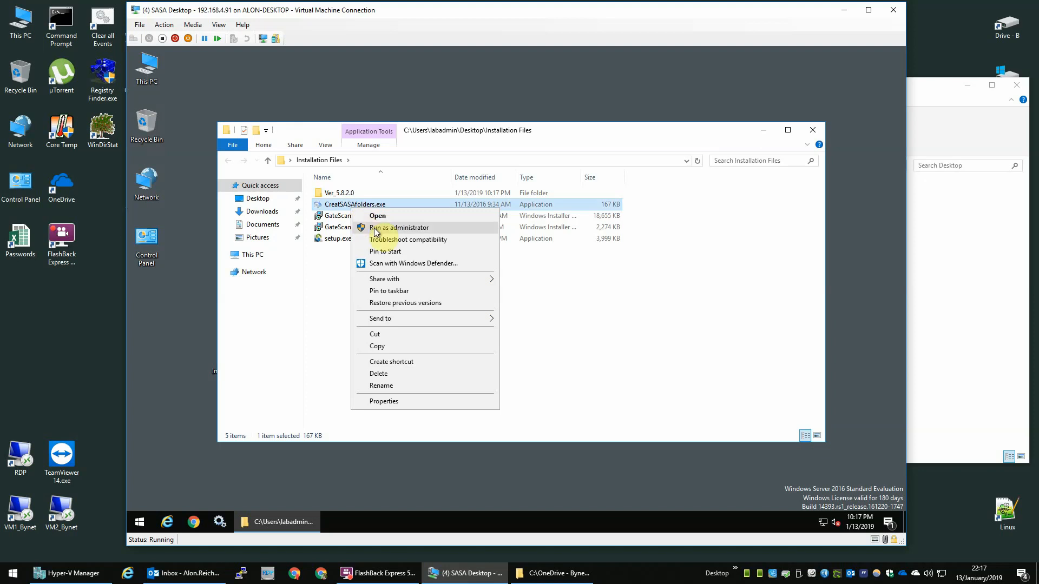
{"action": "left_click", "coordinate": [375, 228]}
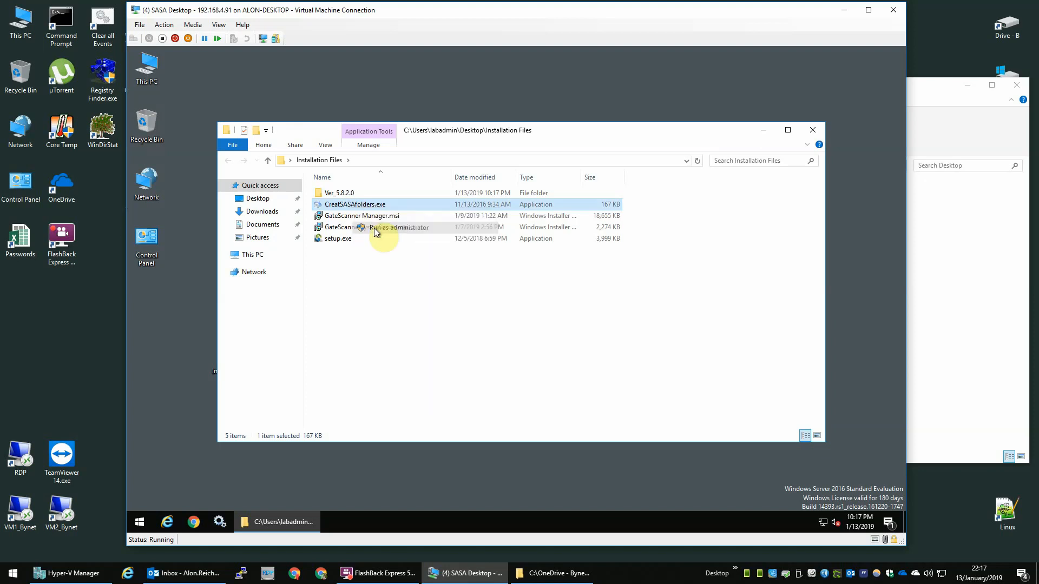
{"action": "double_click", "coordinate": [157, 76]}
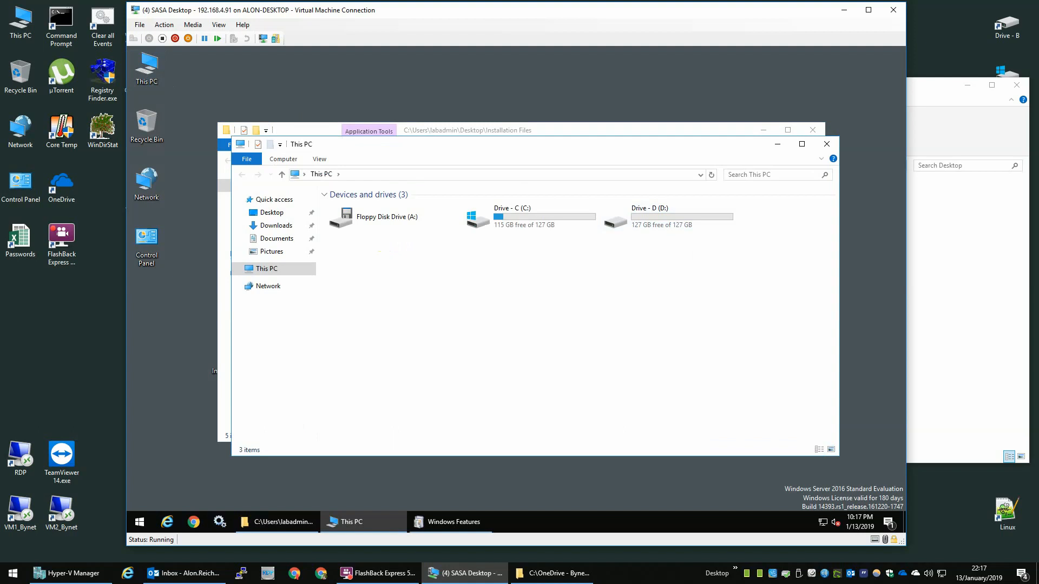
{"action": "left_click", "coordinate": [759, 262]}
{"action": "double_click", "coordinate": [698, 213]}
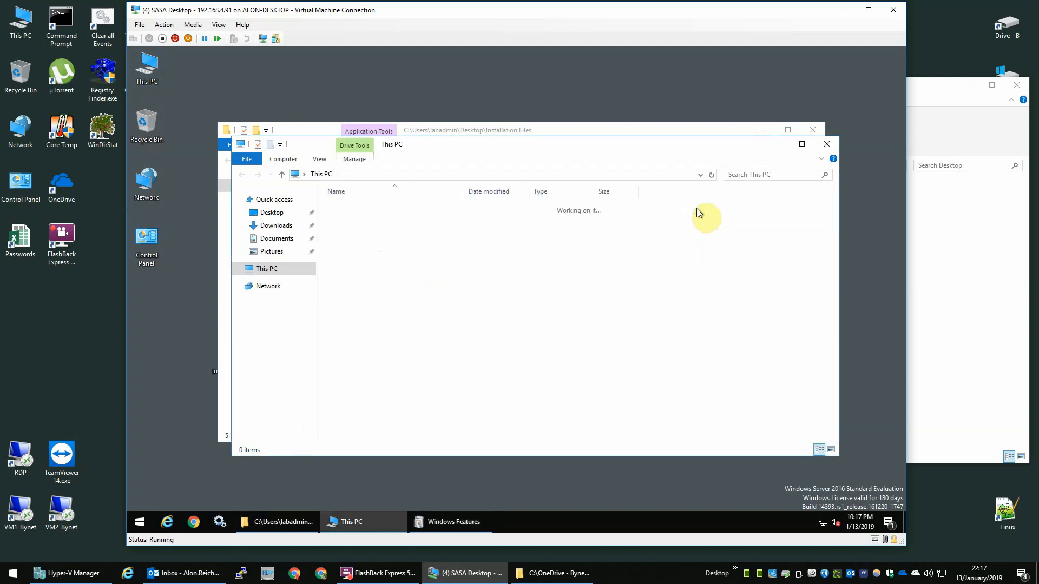
Step: Review the new Drive D folders and minimize the Installation Files window
{"action": "left_click", "coordinate": [470, 132]}
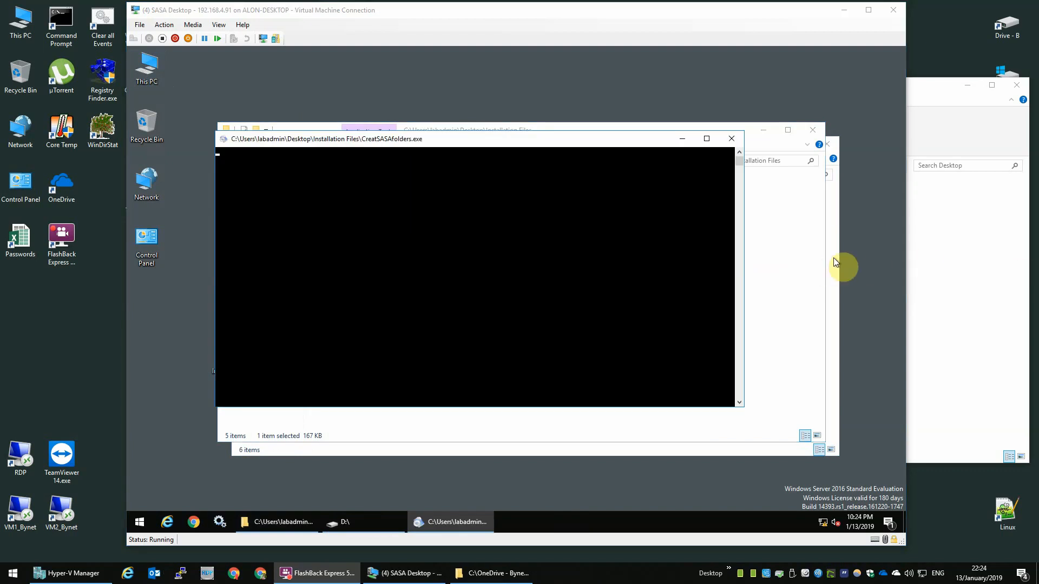
{"action": "left_click", "coordinate": [833, 259]}
{"action": "left_click", "coordinate": [353, 208]}
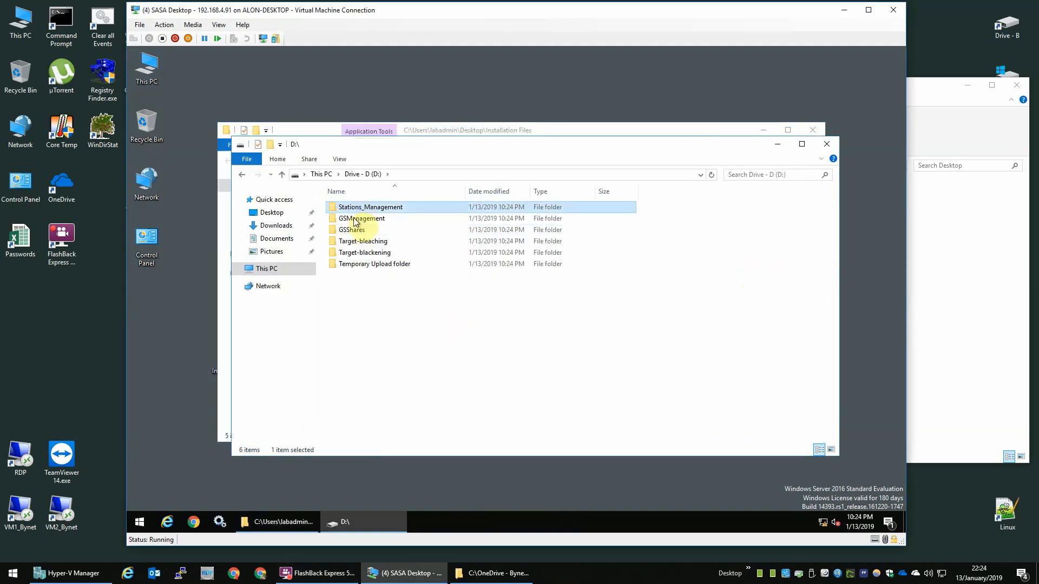
{"action": "left_click", "coordinate": [354, 230]}
{"action": "left_click", "coordinate": [375, 264]}
{"action": "left_click", "coordinate": [386, 230]}
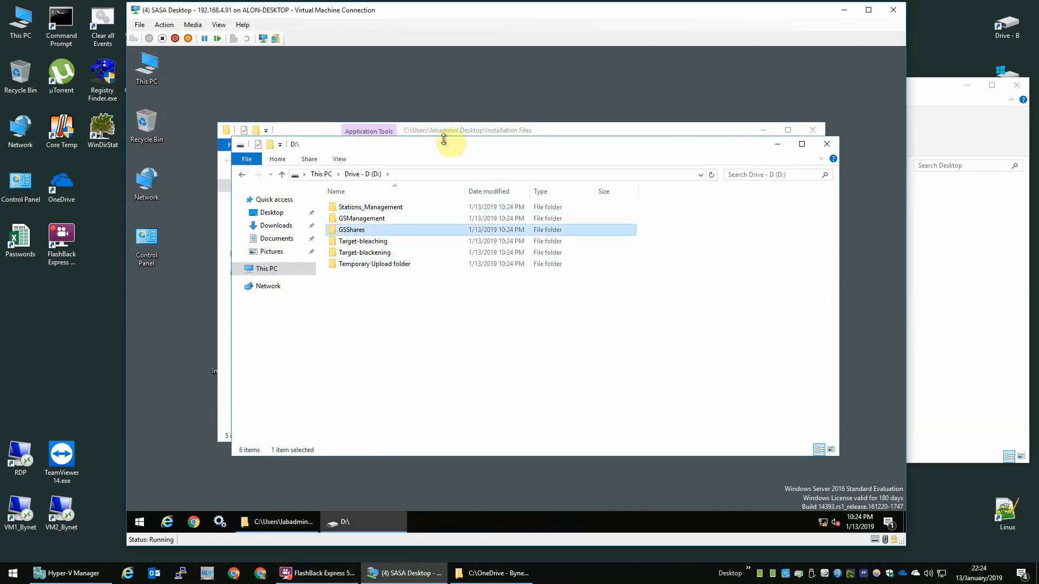
{"action": "left_click", "coordinate": [475, 131]}
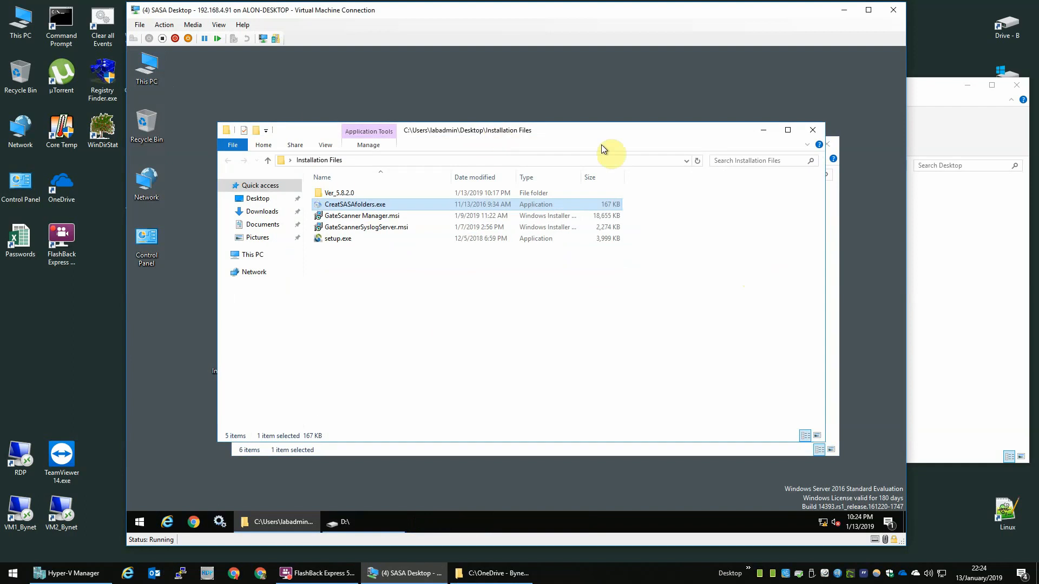
{"action": "left_click", "coordinate": [765, 133]}
{"action": "left_click", "coordinate": [403, 219]}
{"action": "left_click", "coordinate": [406, 208]}
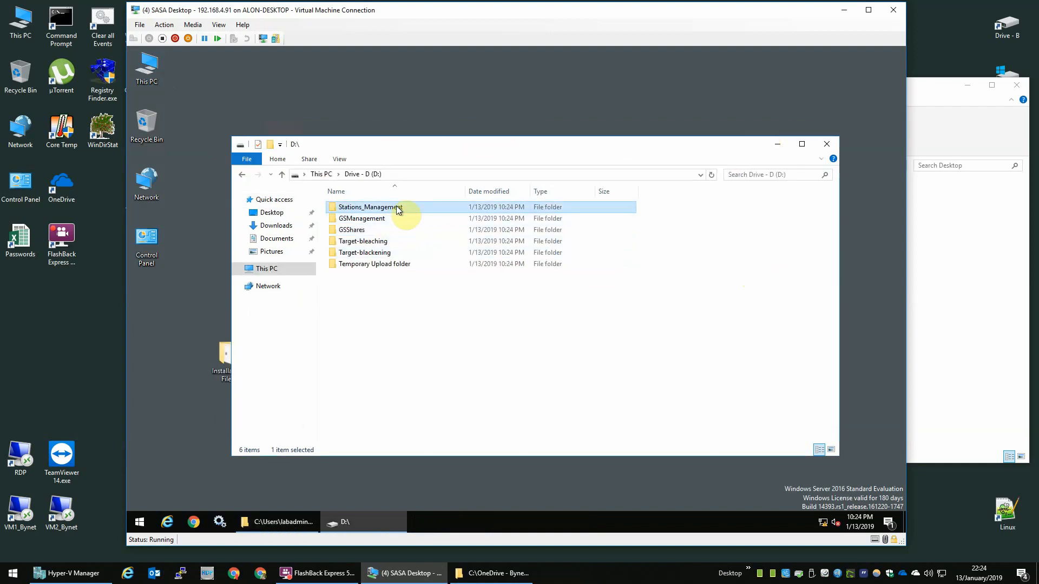
Step: Permanently delete the Stations_Management folder from drive D
{"action": "left_click", "coordinate": [386, 217]}
{"action": "left_click", "coordinate": [389, 208]}
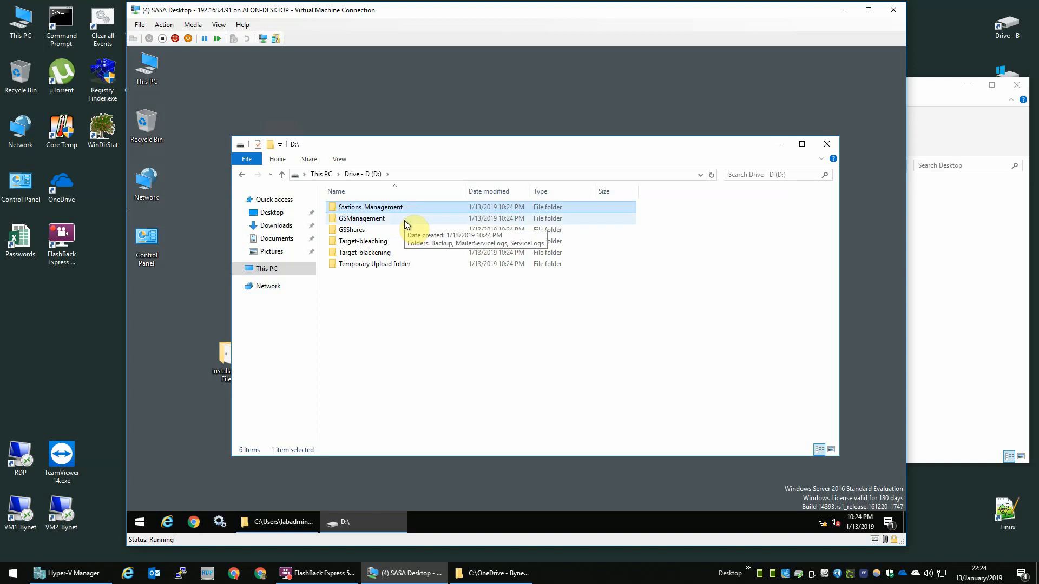
{"action": "key", "text": "shift+Delete"}
{"action": "key", "text": "Return"}
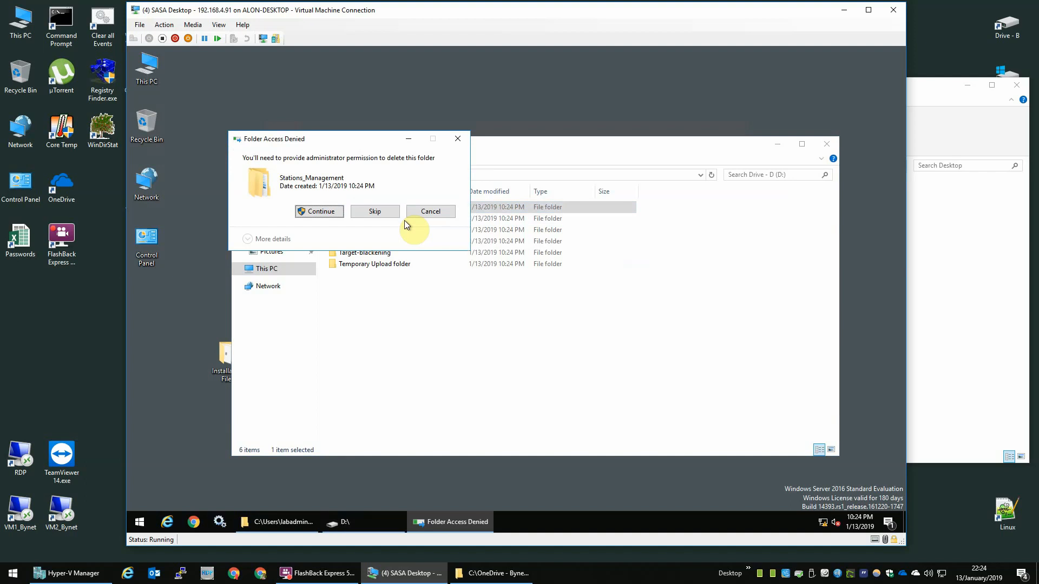
{"action": "key", "text": "Return"}
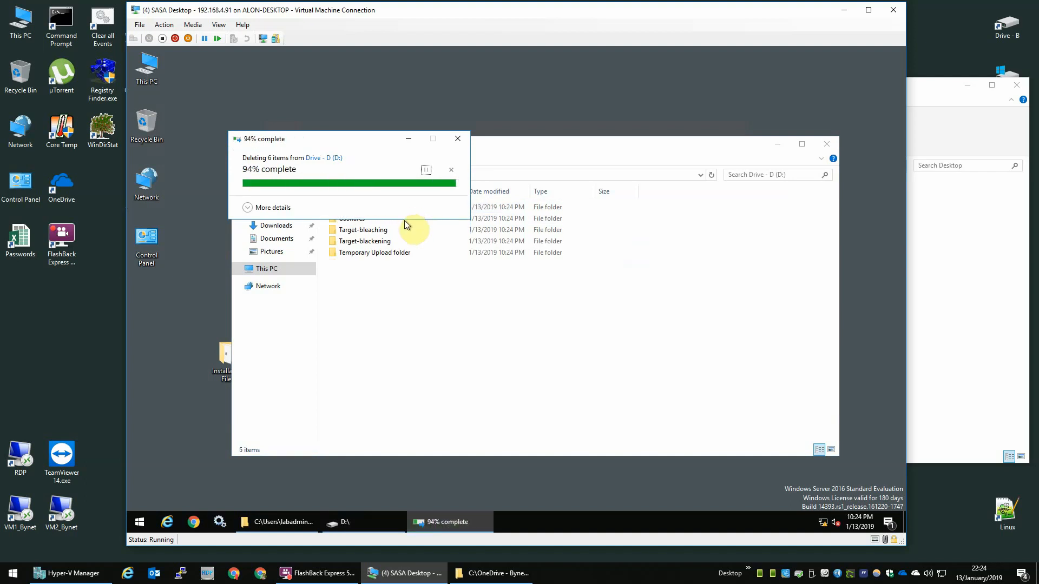
Step: Open GSShares and rename AutoMode_In to Desk_In, approving the permission prompt
{"action": "double_click", "coordinate": [378, 206]}
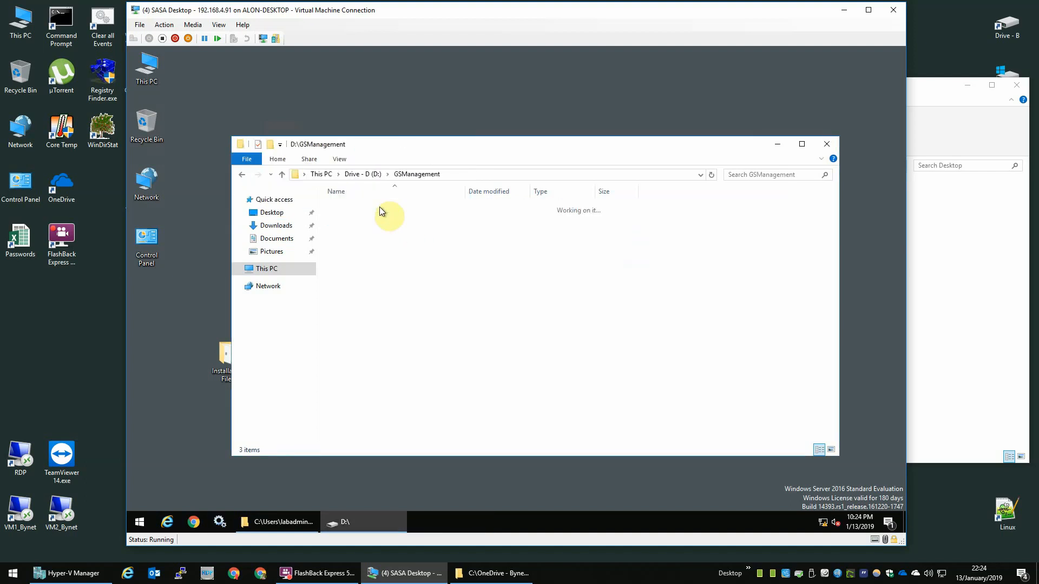
{"action": "key", "text": "BackSpace"}
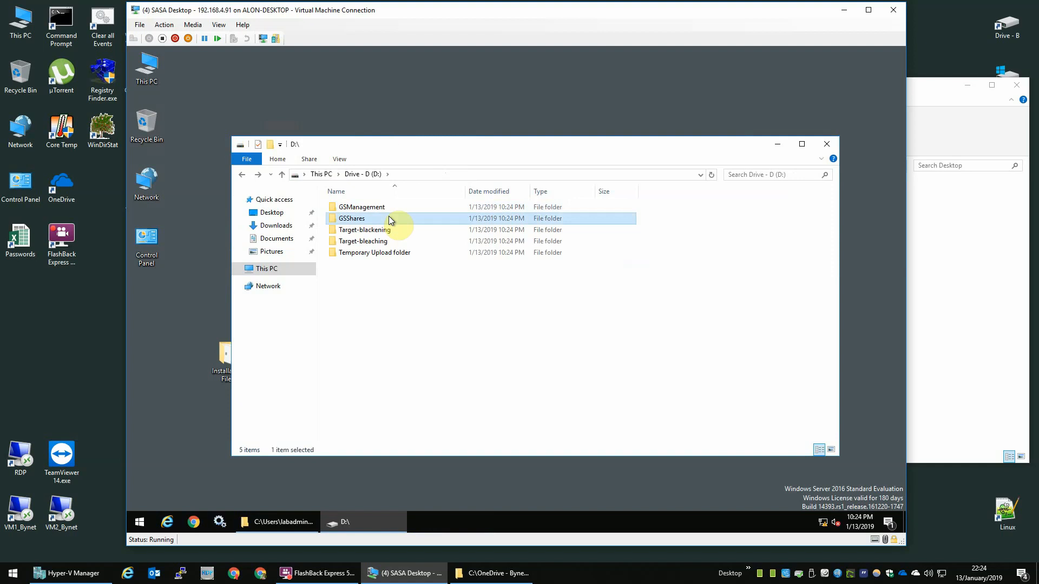
{"action": "double_click", "coordinate": [388, 219]}
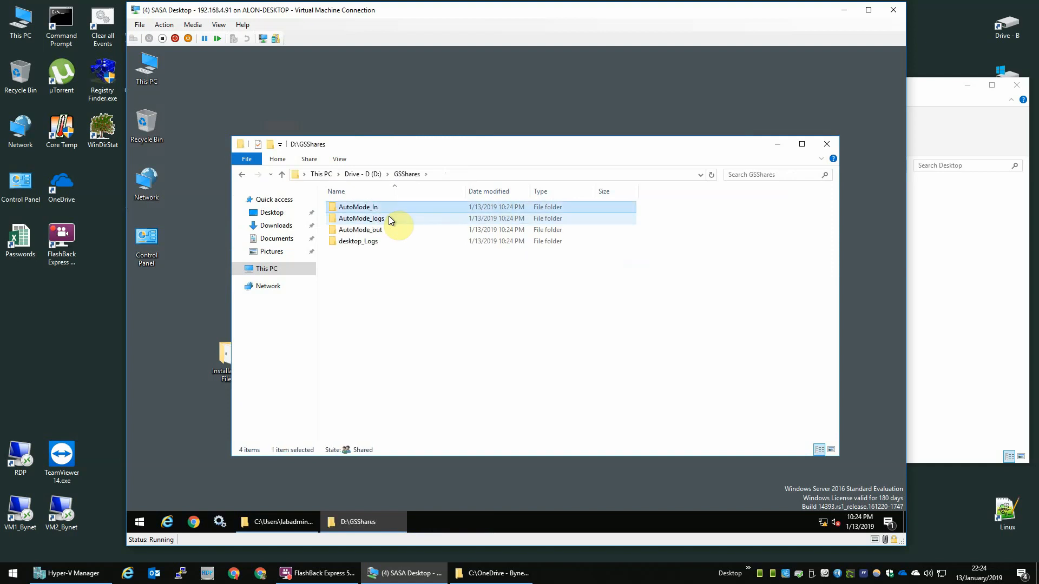
{"action": "key", "text": "F2"}
{"action": "key", "text": "Home"}
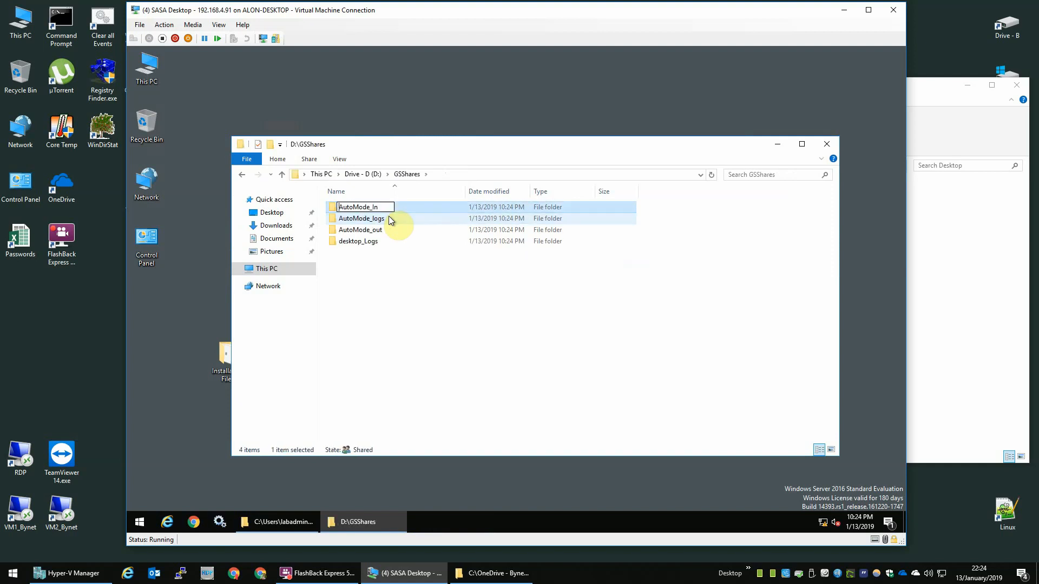
{"action": "key", "text": "shift+End"}
{"action": "type", "text": "Desk"}
{"action": "key", "text": "Return"}
{"action": "key", "text": "Return"}
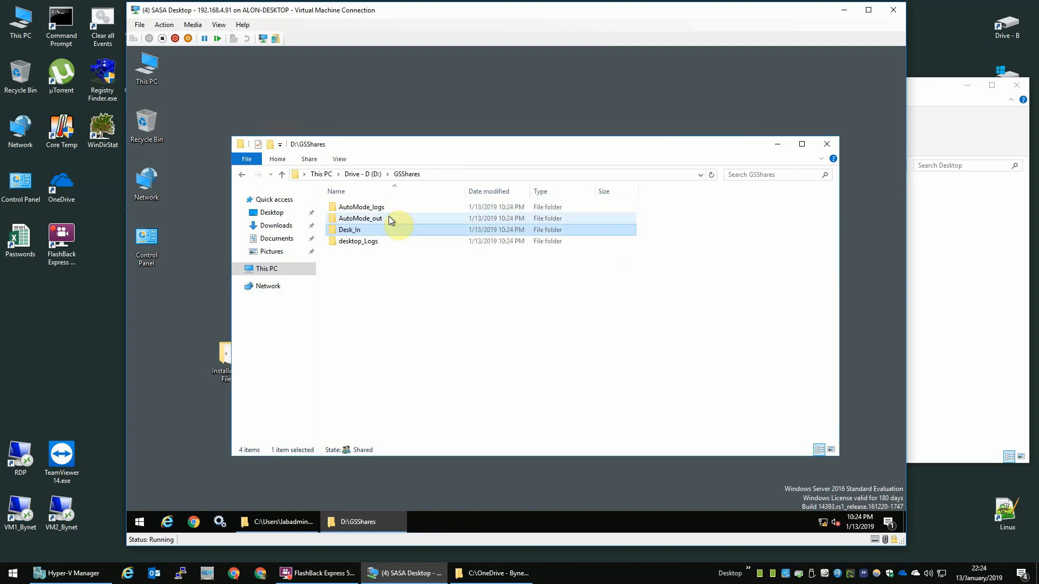
{"action": "key", "text": "Down"}
Step: Rename AutoMode_logs to Desk_logs, approving the permission prompt
{"action": "key", "text": "Up"}
{"action": "key", "text": "Up"}
{"action": "key", "text": "Up"}
{"action": "key", "text": "F2"}
{"action": "key", "text": "Home"}
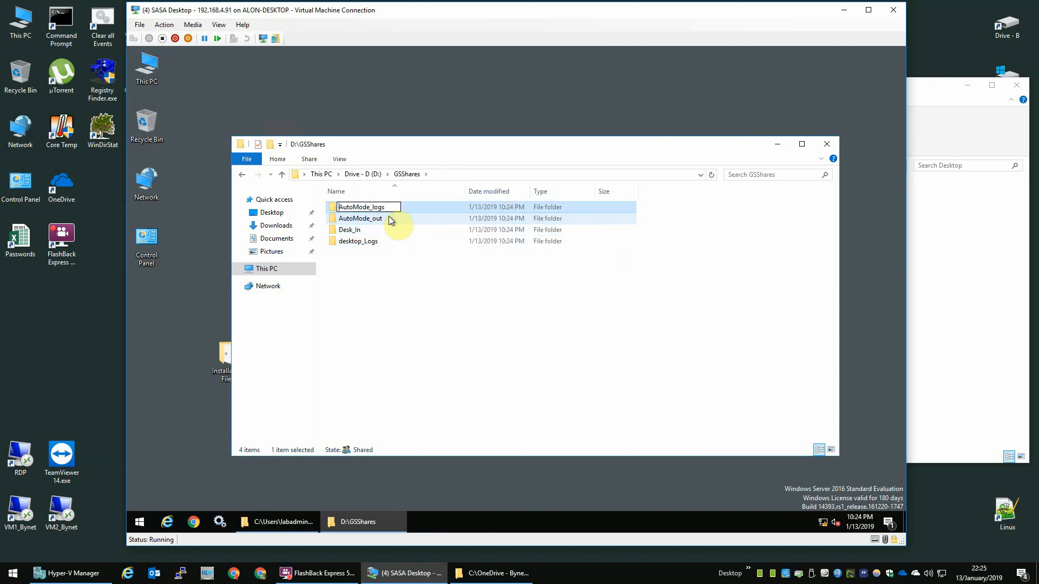
{"action": "key", "text": "shift+Right"}
{"action": "key", "text": "shift+Right"}
{"action": "key", "text": "shift+Right"}
{"action": "key", "text": "shift+Right"}
{"action": "key", "text": "shift+Right"}
{"action": "key", "text": "shift+Right"}
{"action": "key", "text": "shift+Right"}
{"action": "key", "text": "shift+Right"}
{"action": "type", "text": "Desk"}
{"action": "key", "text": "Return"}
{"action": "key", "text": "Return"}
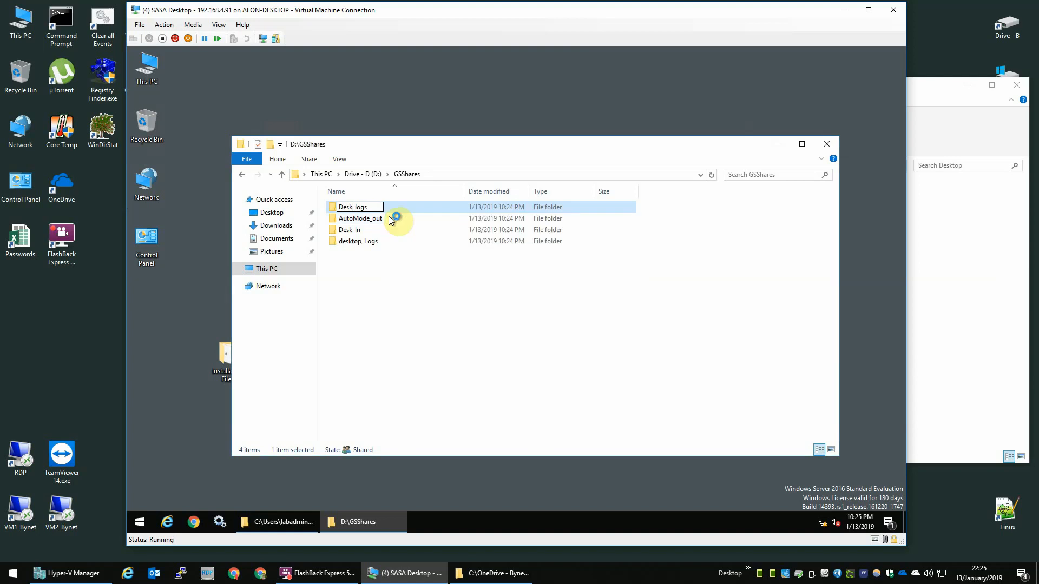
{"action": "key", "text": "Down"}
Step: Rename AutoMode_out to Desk_out, then return to drive D
{"action": "key", "text": "Up"}
{"action": "key", "text": "Up"}
{"action": "key", "text": "Up"}
{"action": "key", "text": "F2"}
{"action": "key", "text": "End"}
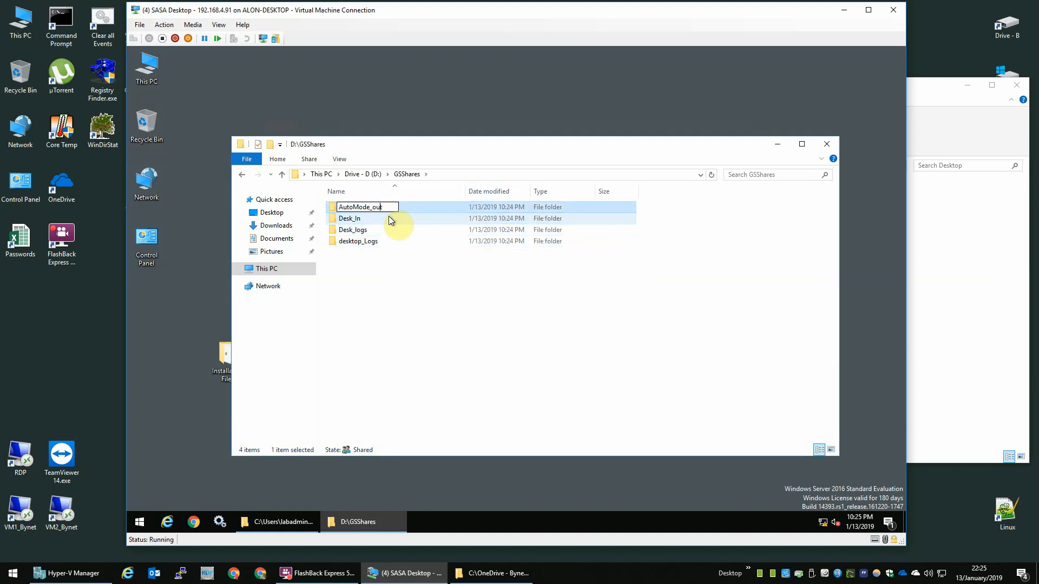
{"action": "key", "text": "shift+Home"}
{"action": "type", "text": "Desk"}
{"action": "key", "text": "Return"}
{"action": "key", "text": "Return"}
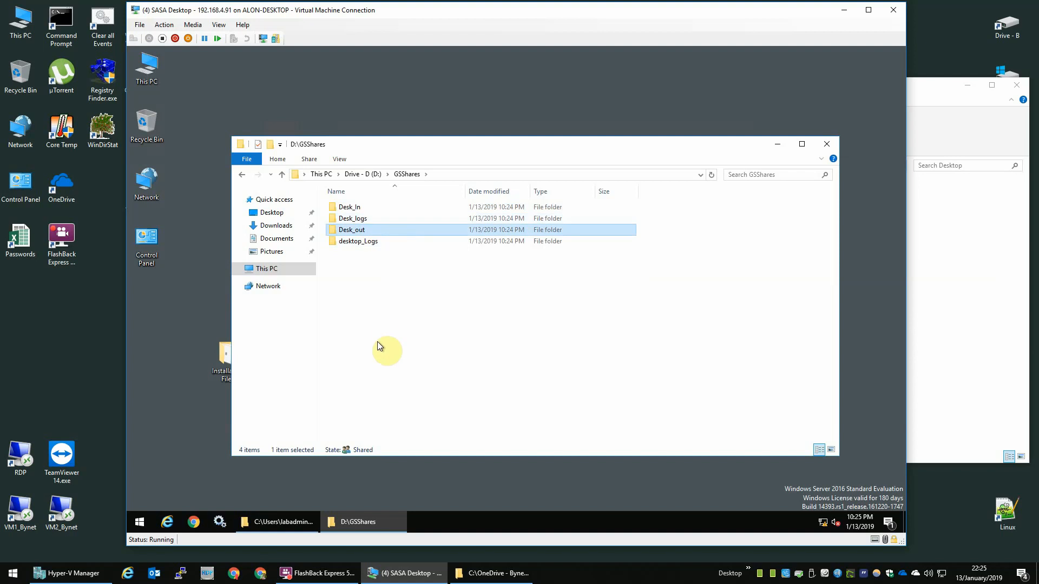
{"action": "left_click", "coordinate": [378, 342]}
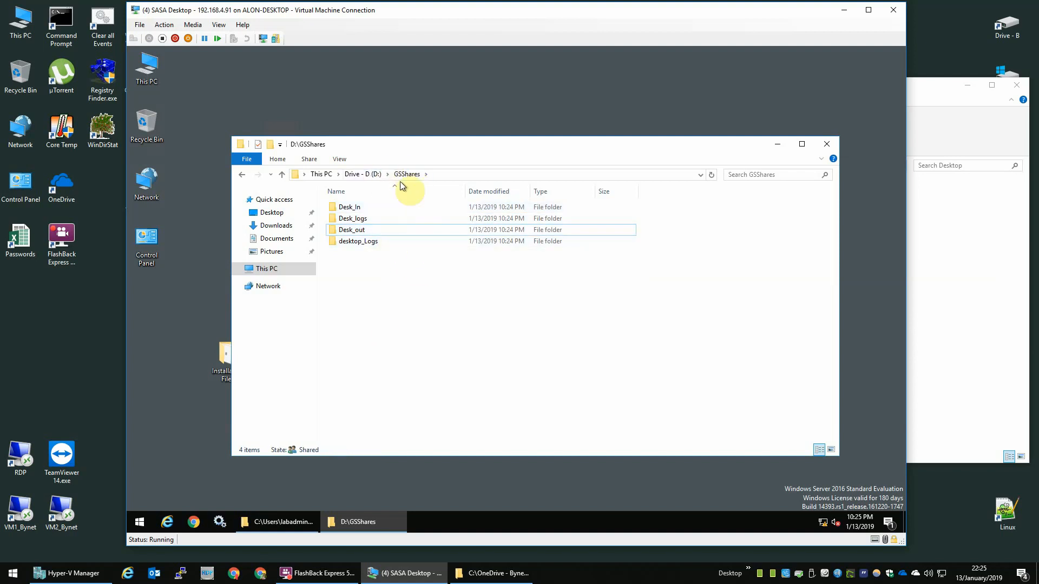
{"action": "left_click", "coordinate": [377, 174]}
{"action": "right_click", "coordinate": [361, 208]}
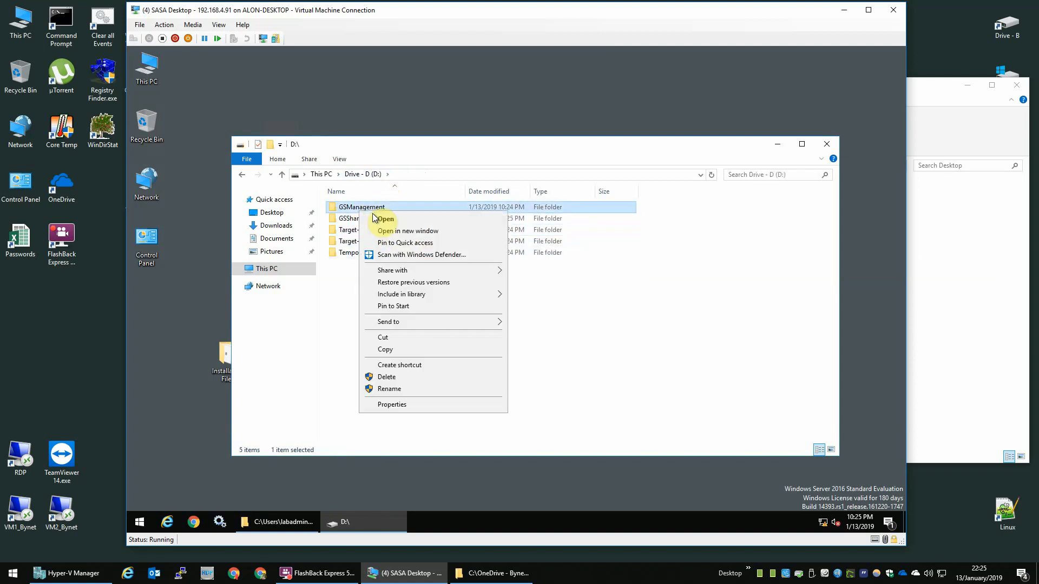
{"action": "left_click", "coordinate": [649, 340]}
{"action": "right_click", "coordinate": [416, 320]}
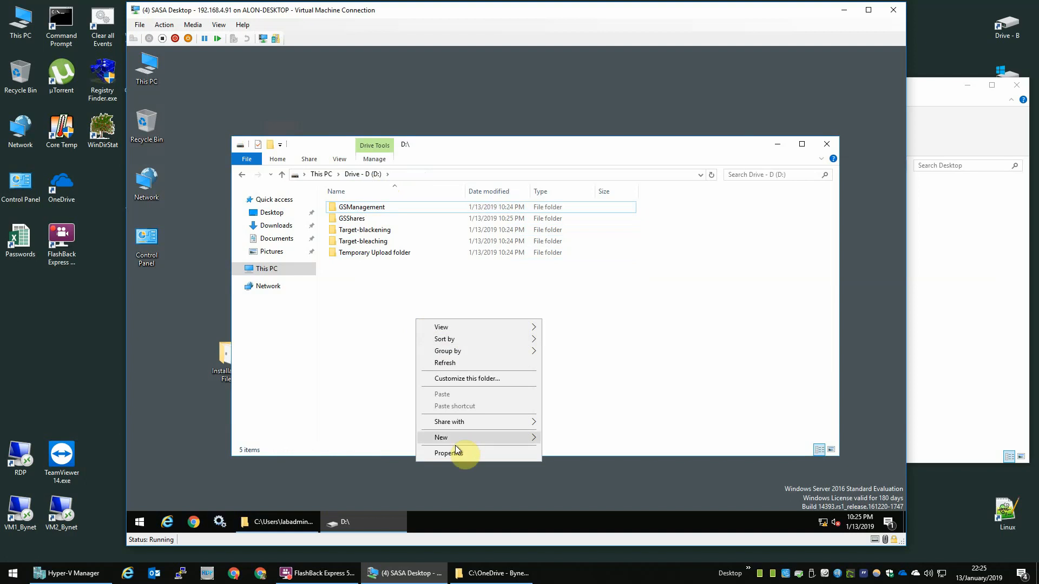
Step: Open drive D's Security permissions and add the sa account with Full control
{"action": "left_click", "coordinate": [321, 174]}
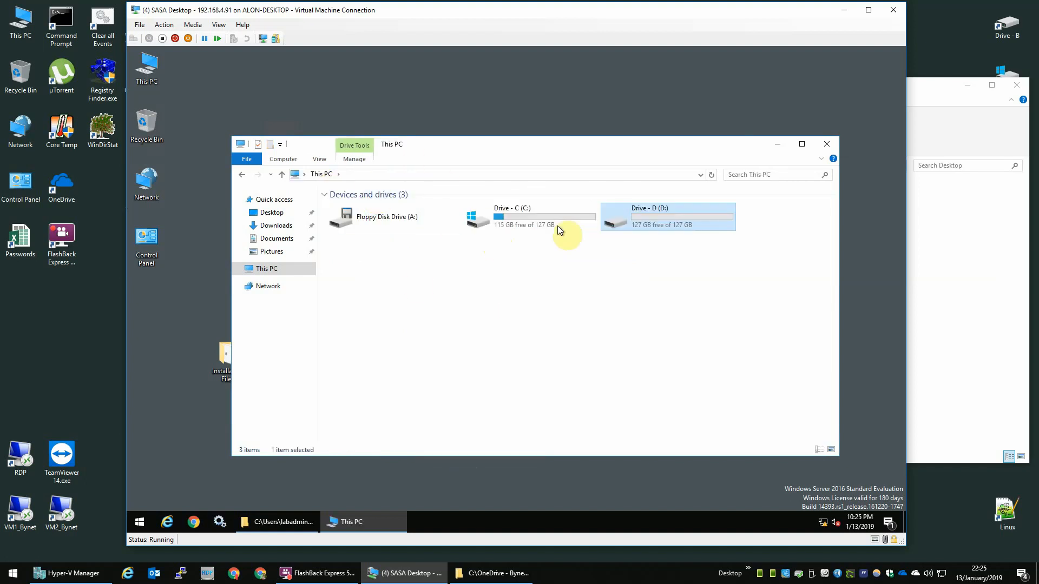
{"action": "right_click", "coordinate": [645, 219]}
{"action": "left_click", "coordinate": [667, 413]}
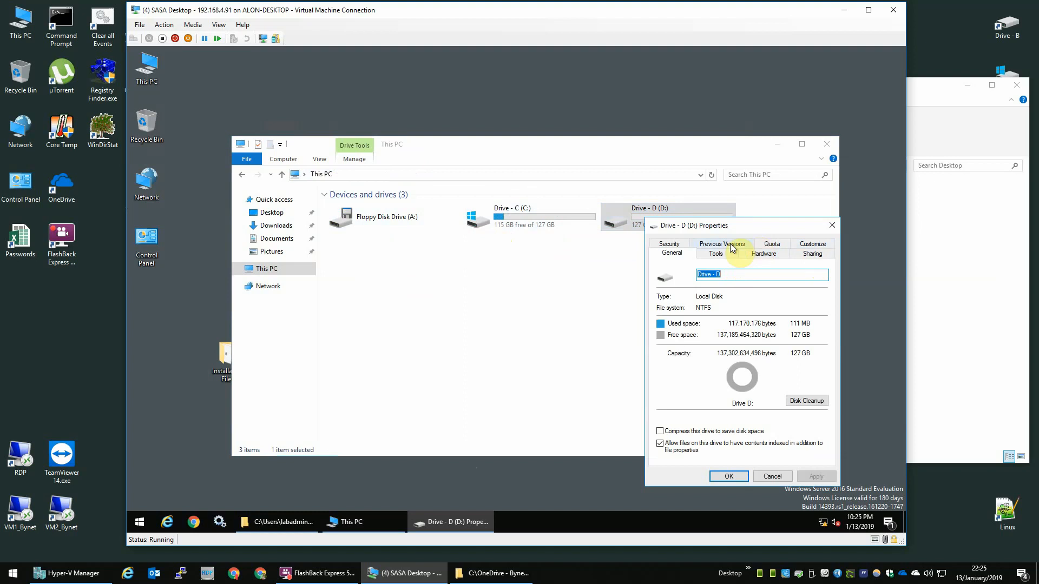
{"action": "left_click", "coordinate": [670, 245]}
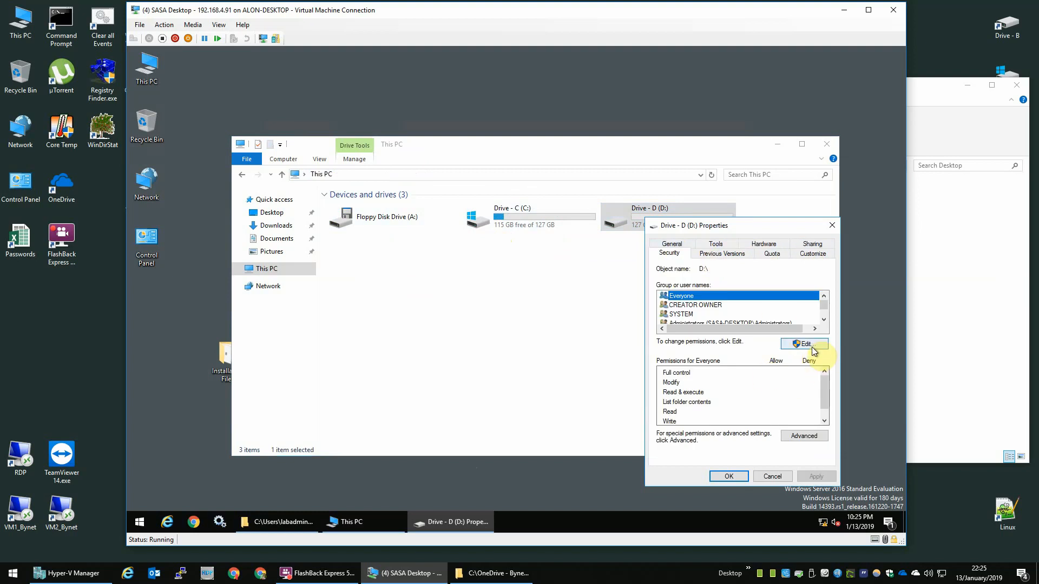
{"action": "left_click", "coordinate": [811, 346]}
{"action": "left_click", "coordinate": [785, 391]}
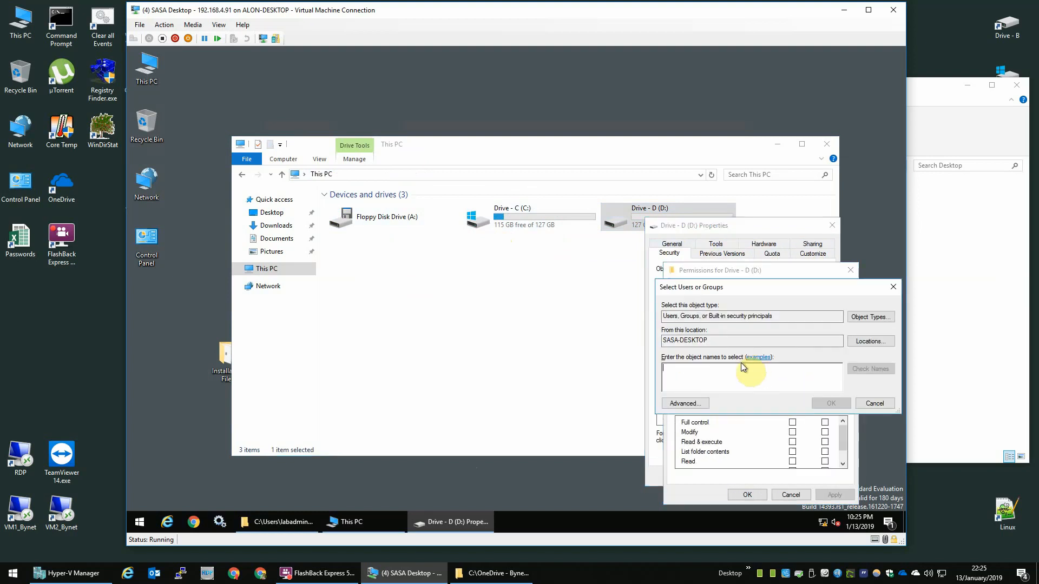
{"action": "type", "text": "sasa"}
{"action": "key", "text": "Return"}
{"action": "left_click", "coordinate": [792, 422]}
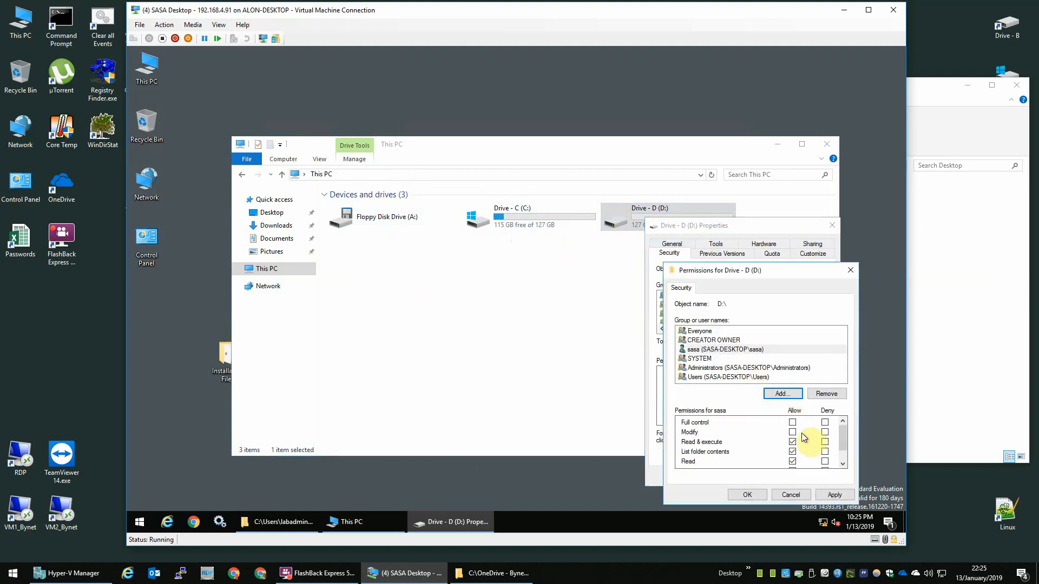
Step: Add the scanner account to drive D's permissions and save them
{"action": "left_click", "coordinate": [786, 398]}
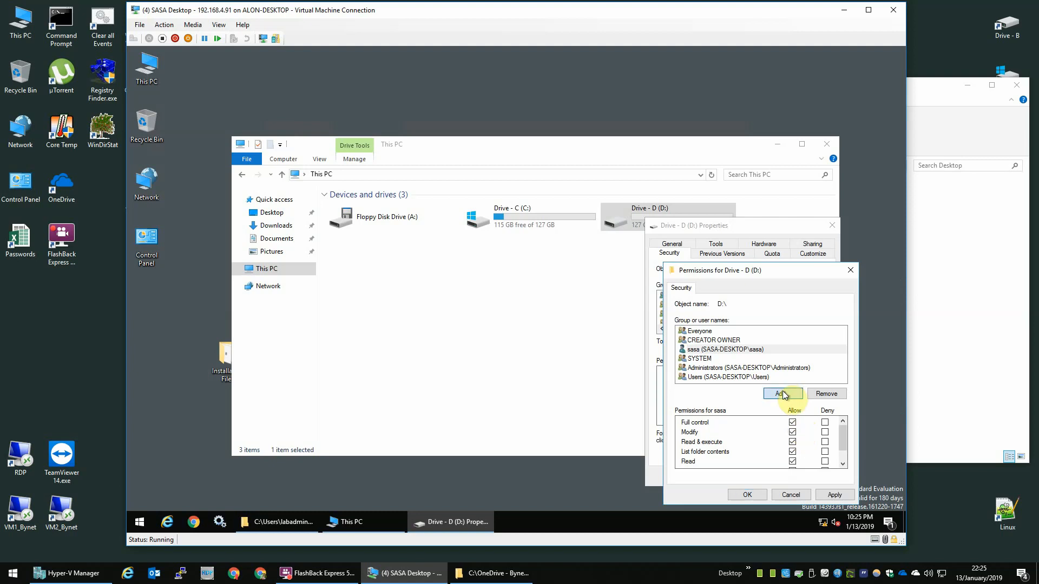
{"action": "type", "text": "sc"}
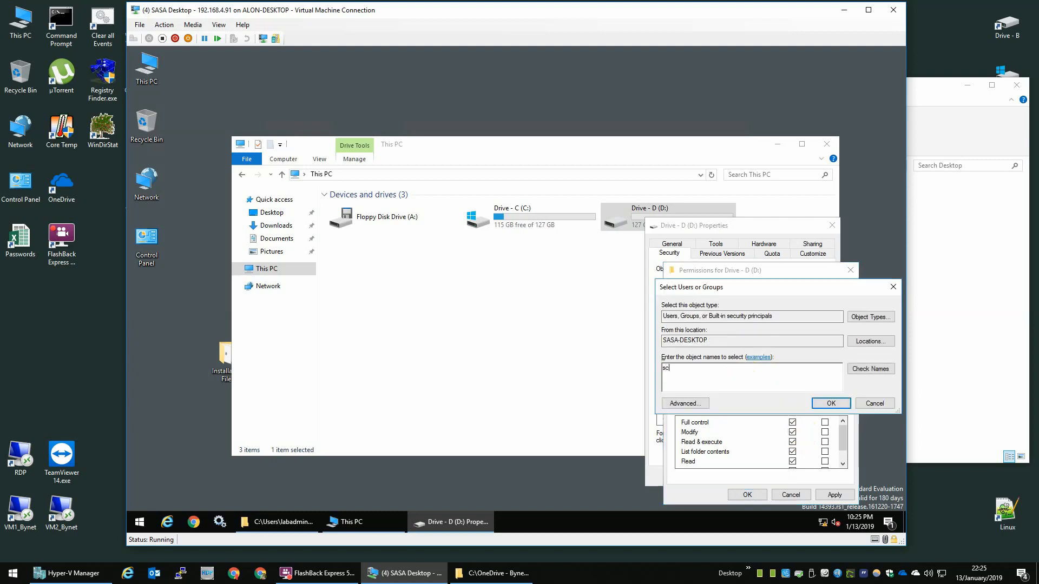
{"action": "type", "text": "anner"}
{"action": "key", "text": "Return"}
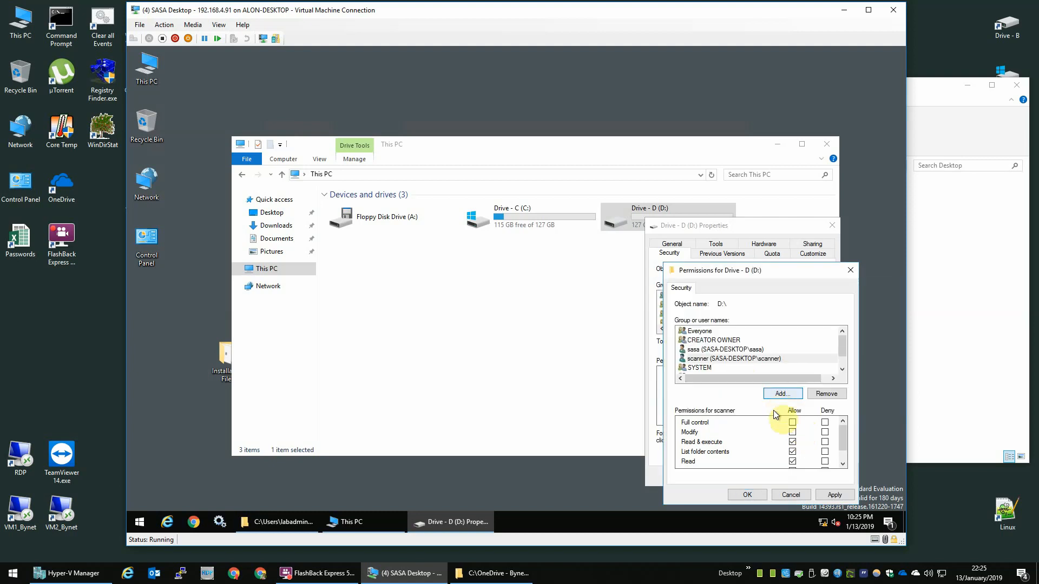
{"action": "left_click", "coordinate": [738, 494]}
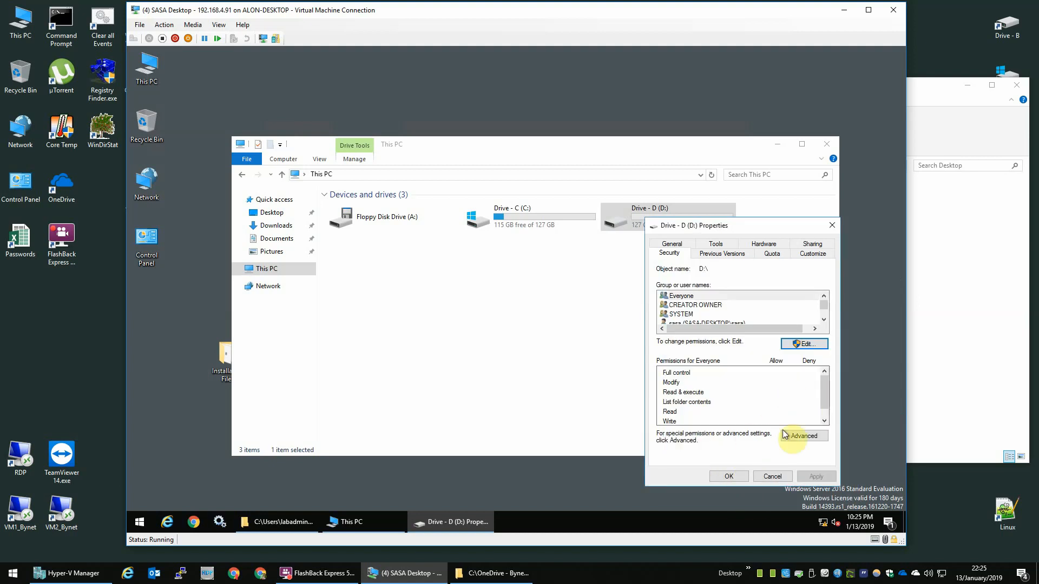
Step: Add labadmin and a fourth user account with Full control, then close drive D's properties
{"action": "left_click", "coordinate": [810, 346]}
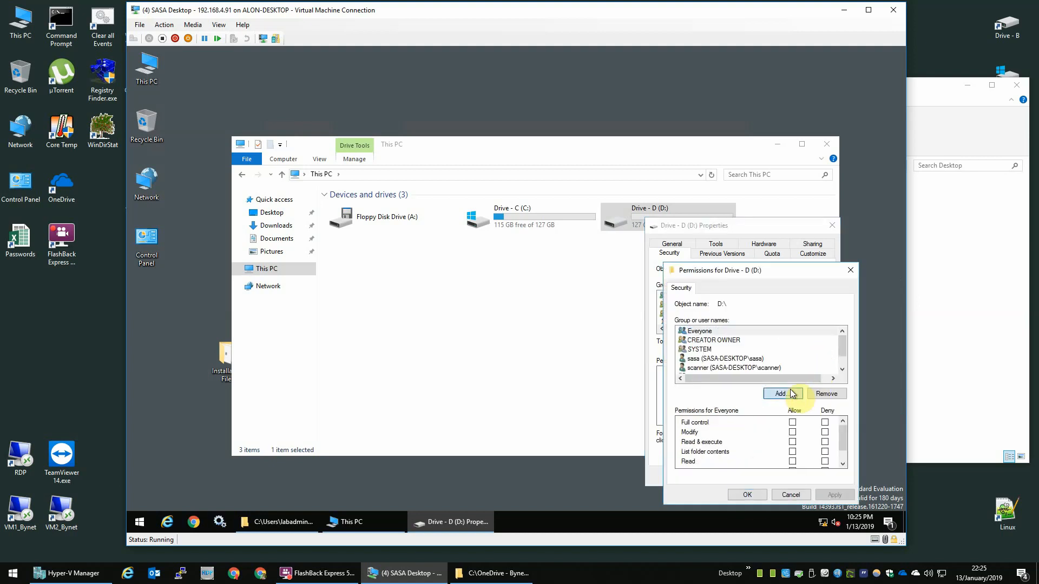
{"action": "left_click", "coordinate": [814, 404]}
{"action": "type", "text": "labadmin"}
{"action": "key", "text": "Return"}
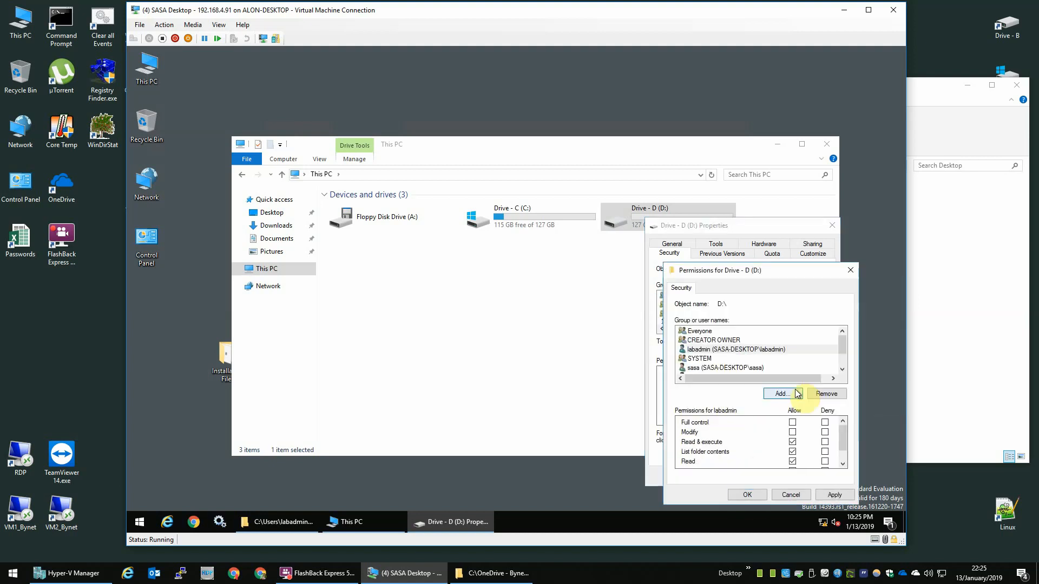
{"action": "left_click", "coordinate": [793, 422]}
{"action": "left_click", "coordinate": [793, 394]}
{"action": "type", "text": "alon"}
{"action": "key", "text": "Return"}
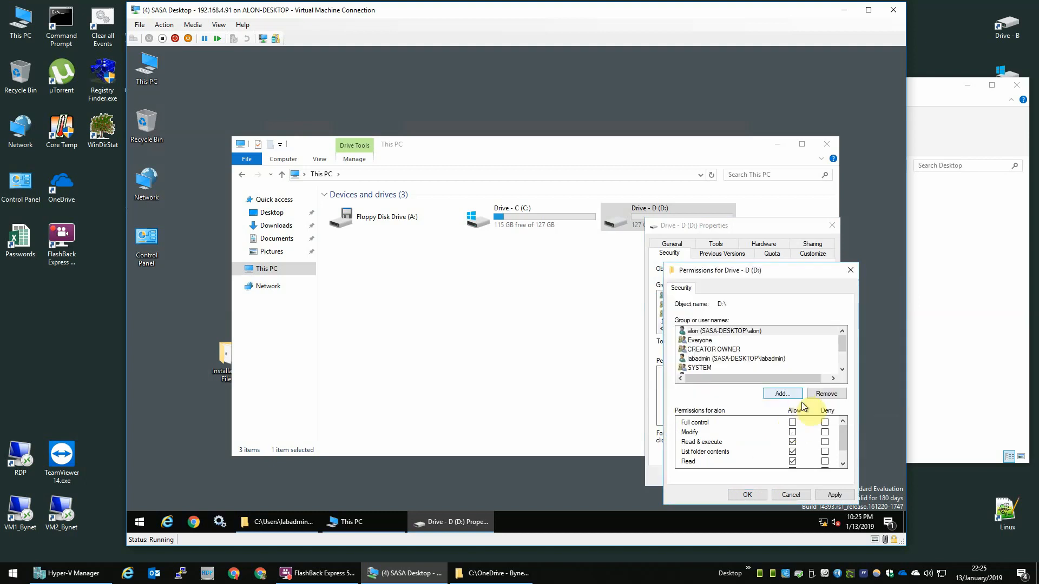
{"action": "left_click", "coordinate": [792, 423]}
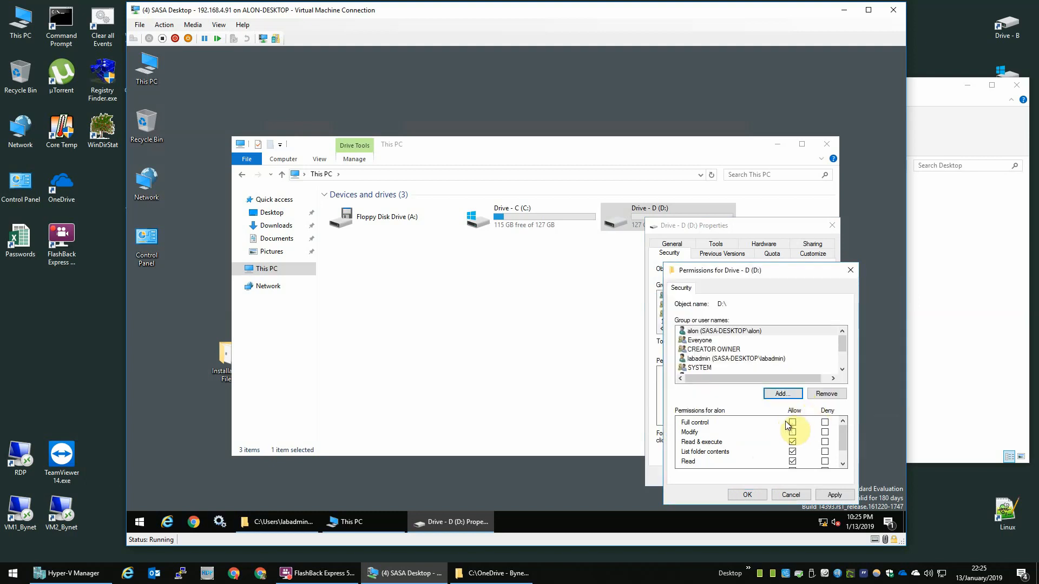
{"action": "left_click", "coordinate": [754, 495]}
{"action": "left_click", "coordinate": [731, 476]}
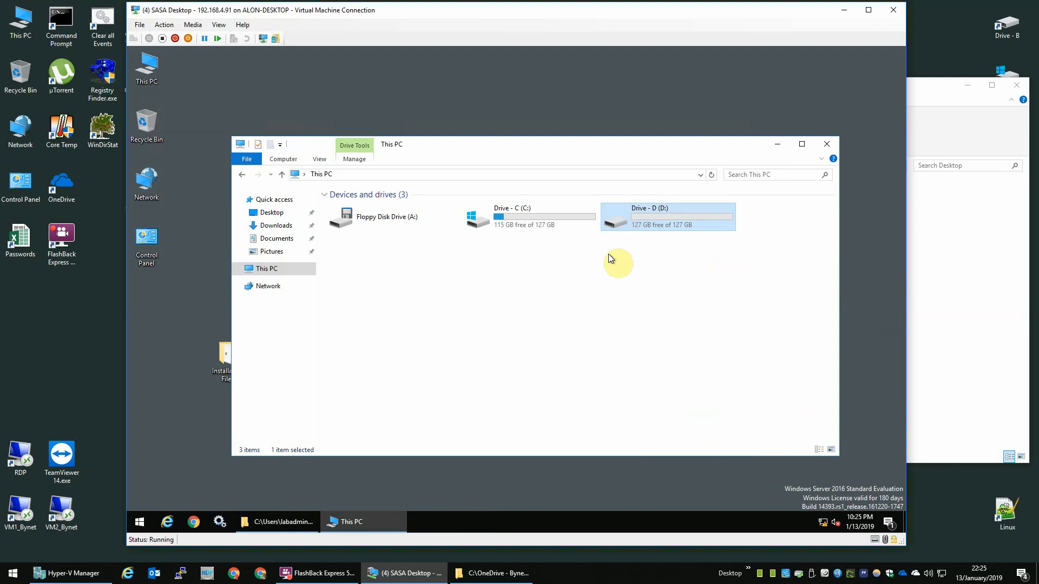
Step: Open the Advanced Sharing permissions for the GSShares folder on drive D
{"action": "double_click", "coordinate": [699, 224]}
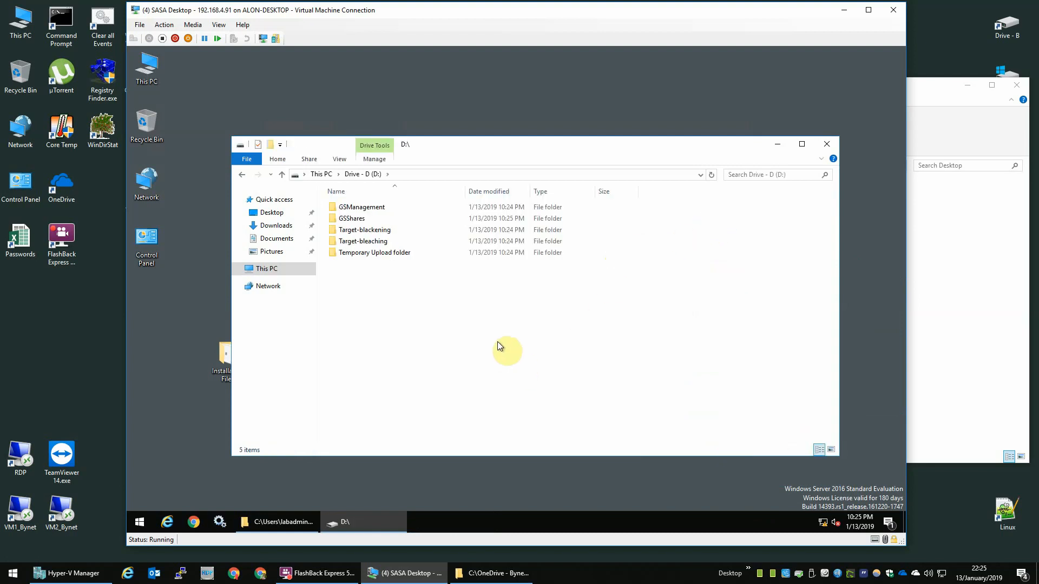
{"action": "left_click", "coordinate": [368, 216]}
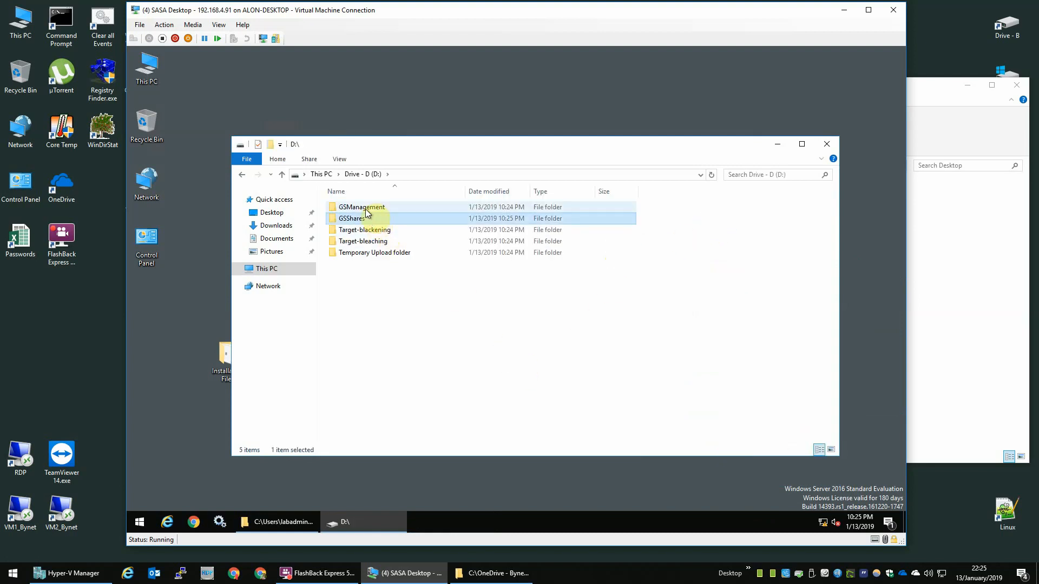
{"action": "right_click", "coordinate": [353, 218]}
{"action": "left_click", "coordinate": [421, 412]}
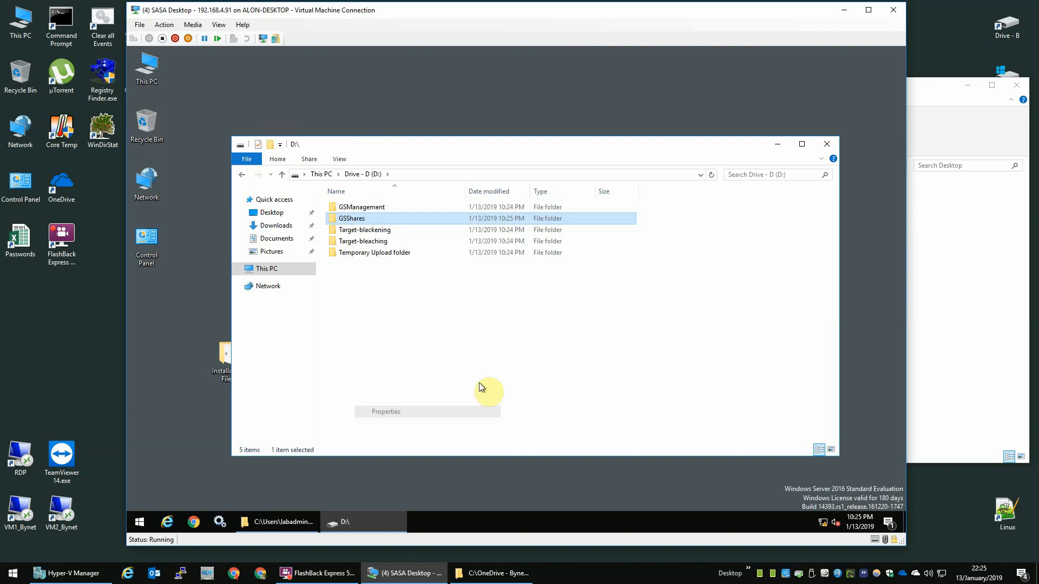
{"action": "left_click", "coordinate": [393, 242]}
{"action": "left_click", "coordinate": [404, 370]}
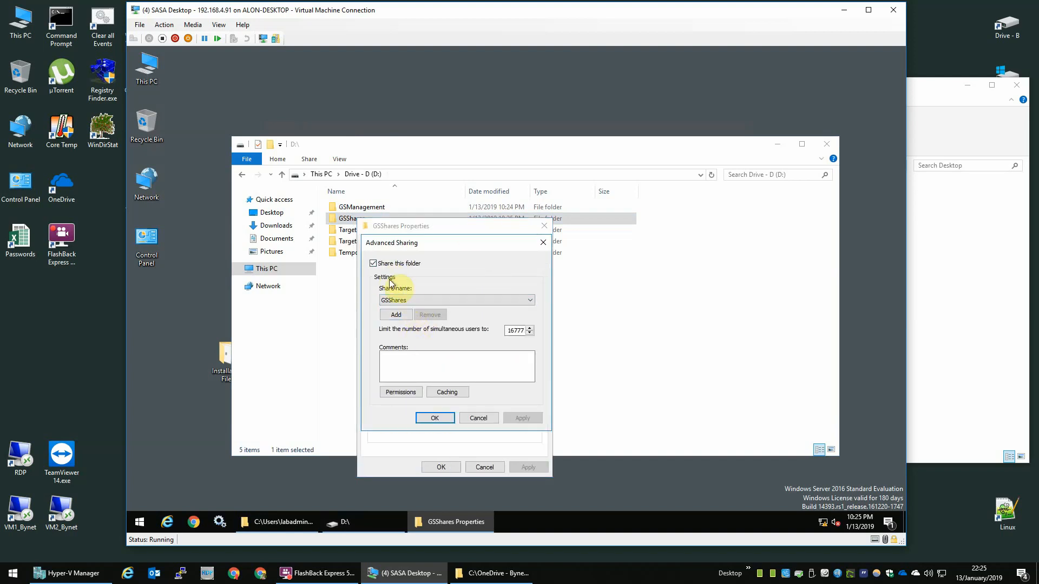
{"action": "left_click", "coordinate": [415, 395]}
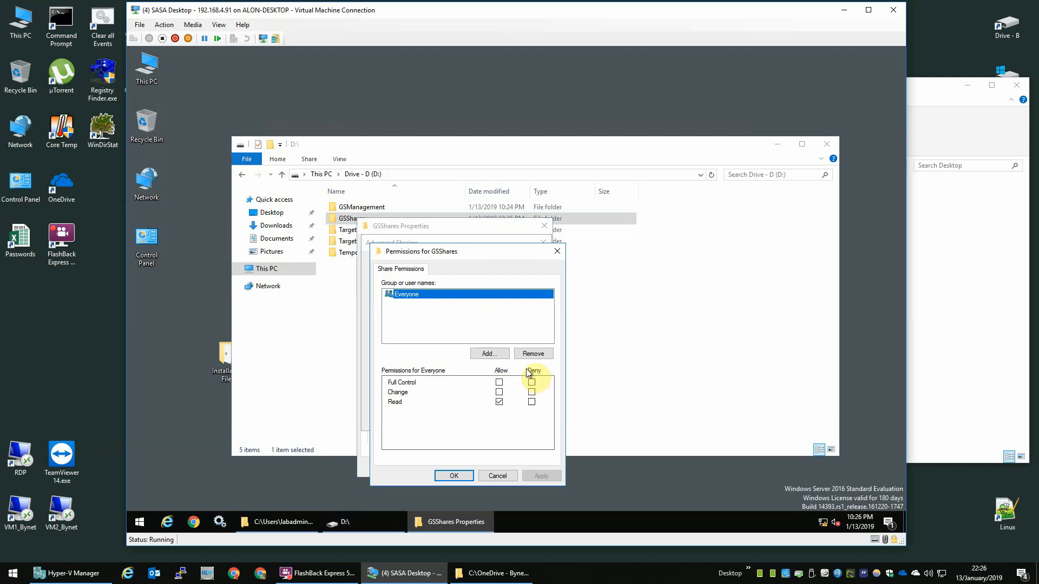
Step: Remove Everyone and add the sasa and scanner accounts to the share permissions
{"action": "left_click", "coordinate": [533, 353]}
{"action": "type", "text": "sasa"}
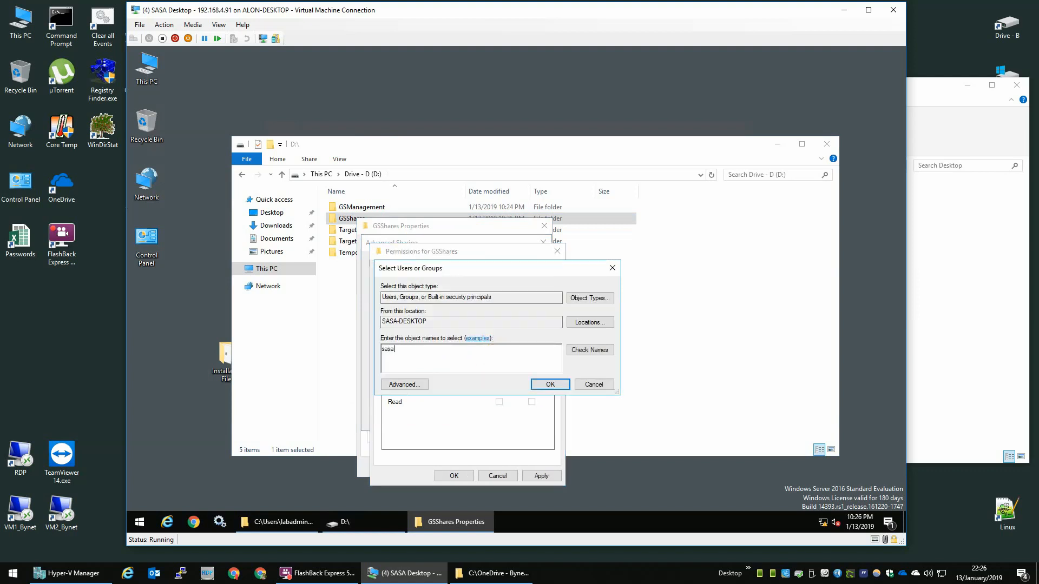
{"action": "key", "text": "Return"}
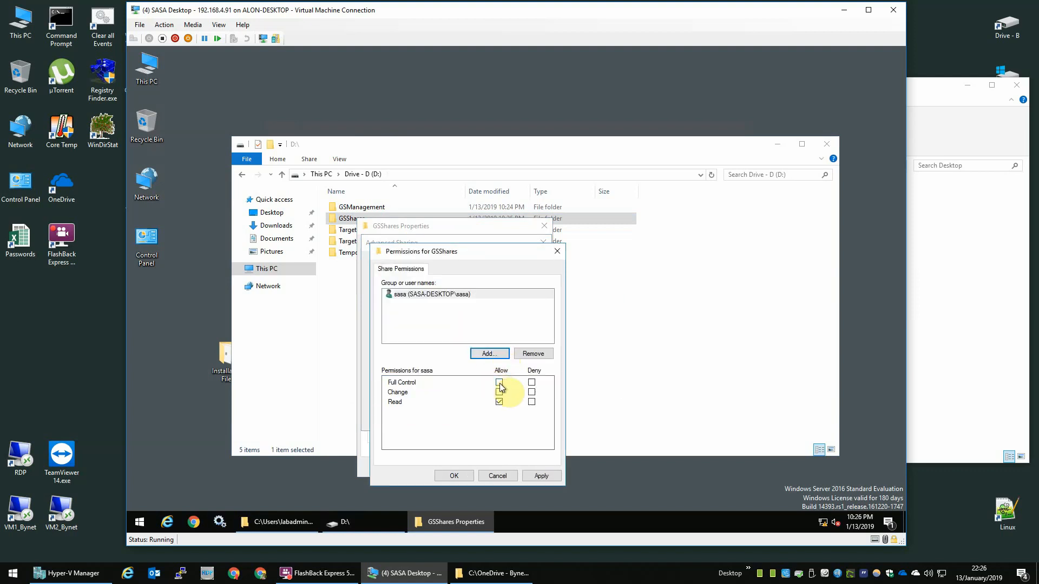
{"action": "left_click", "coordinate": [504, 354]}
{"action": "type", "text": "g"}
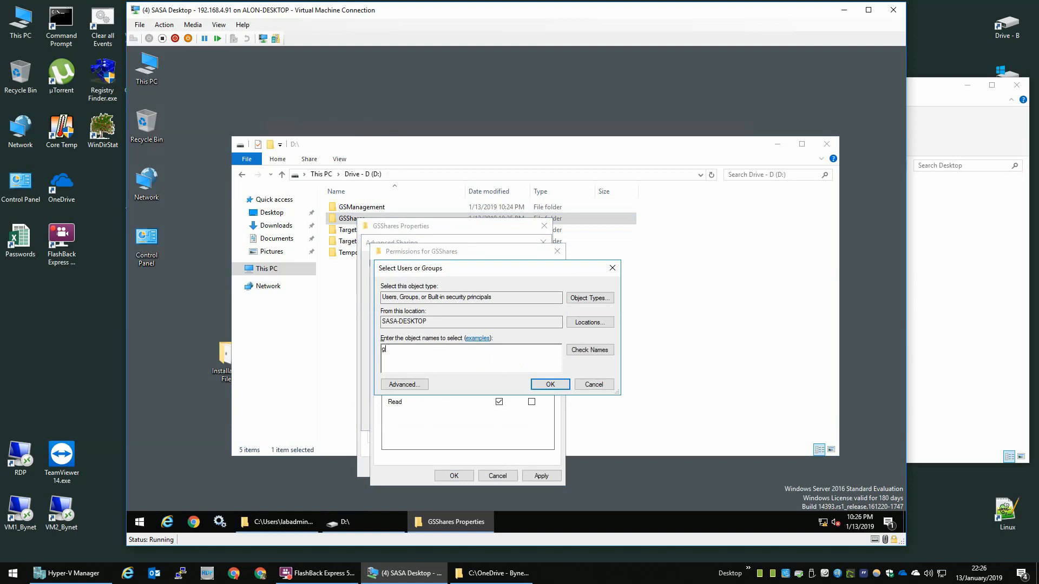
{"action": "type", "text": "atescanner"}
{"action": "key", "text": "Return"}
{"action": "double_click", "coordinate": [447, 409]}
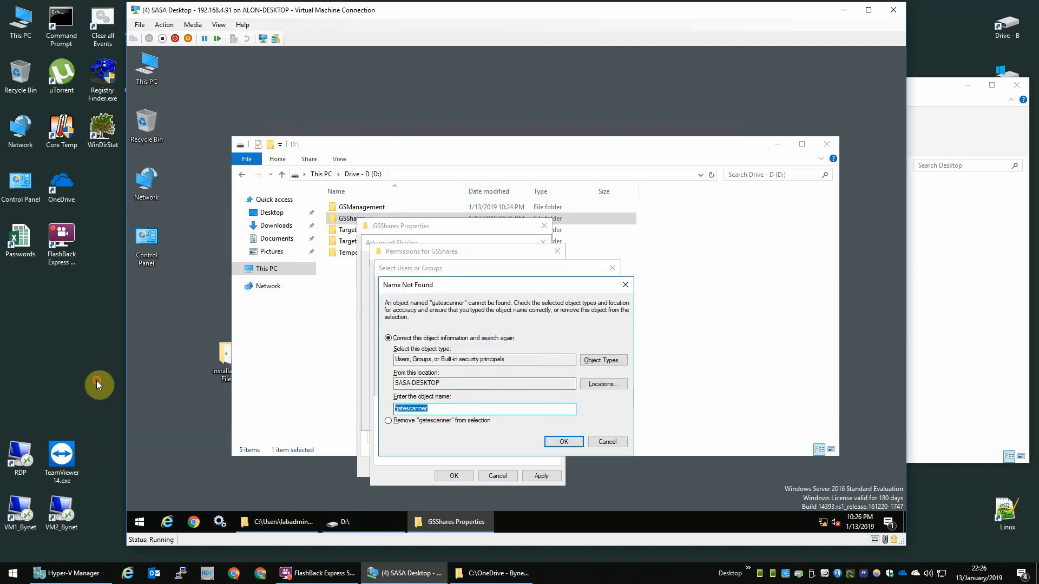
{"action": "type", "text": "scanner"}
{"action": "key", "text": "Return"}
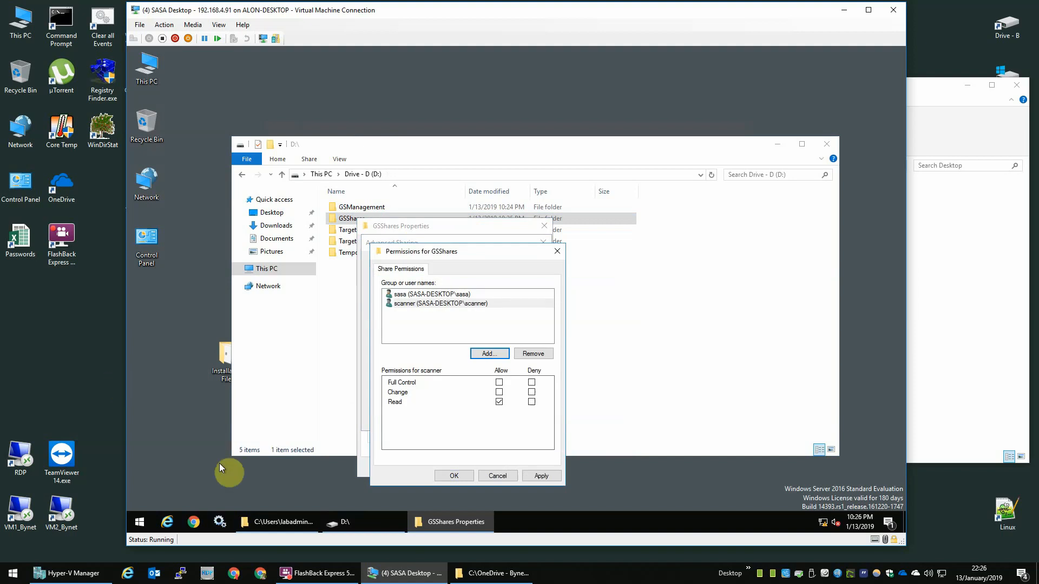
Step: Add the labad admin account with Full Control, then confirm and close GSShares properties
{"action": "left_click", "coordinate": [491, 354]}
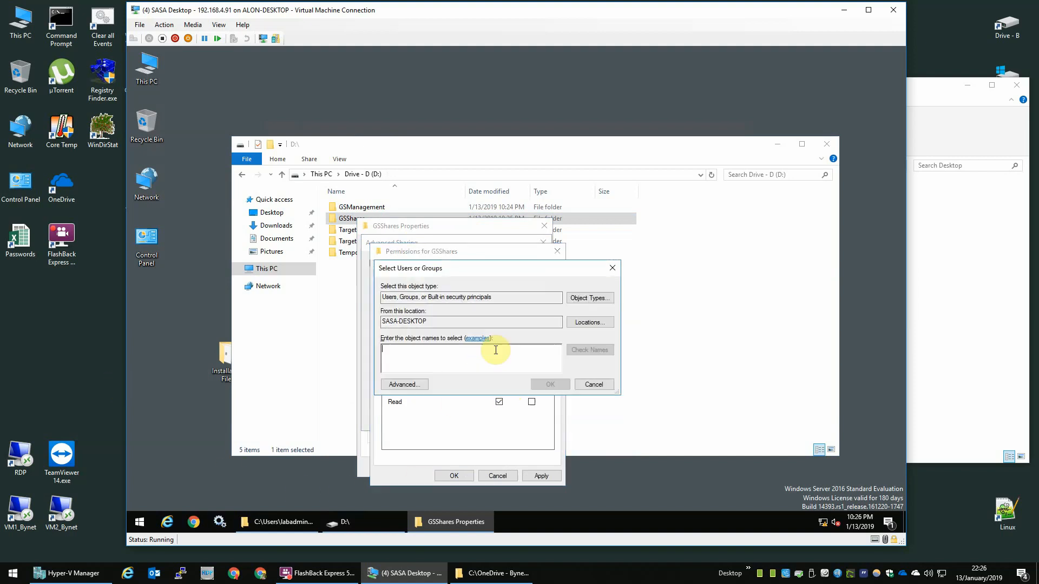
{"action": "type", "text": "la"}
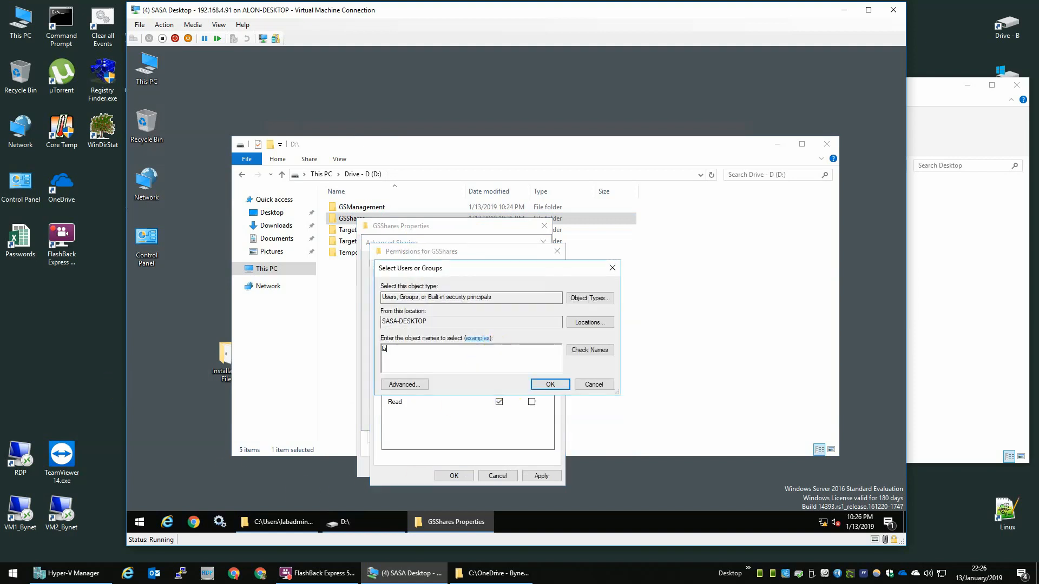
{"action": "type", "text": "badmin"}
{"action": "key", "text": "Return"}
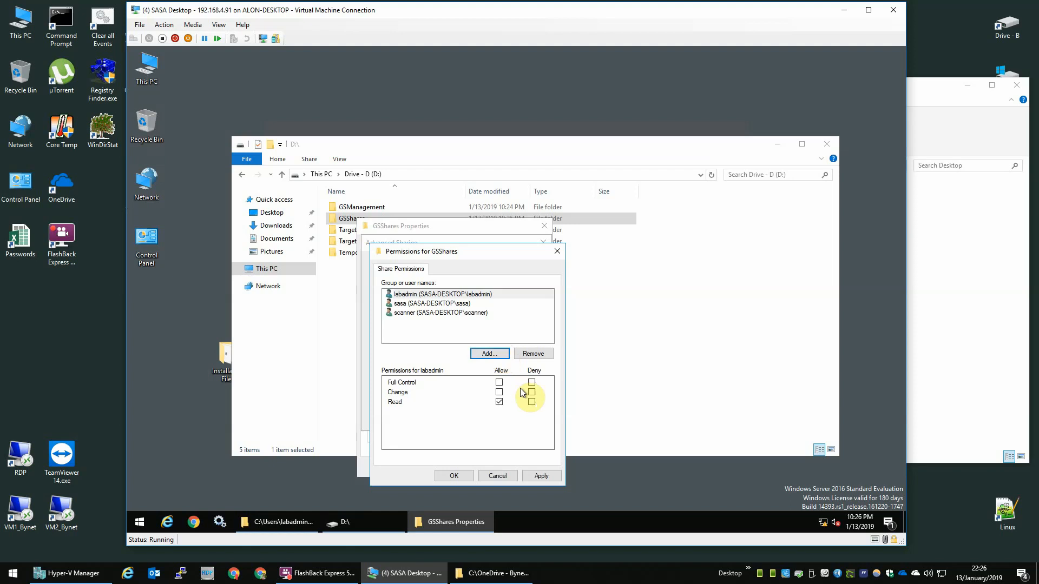
{"action": "left_click", "coordinate": [499, 382]}
{"action": "left_click", "coordinate": [460, 476]}
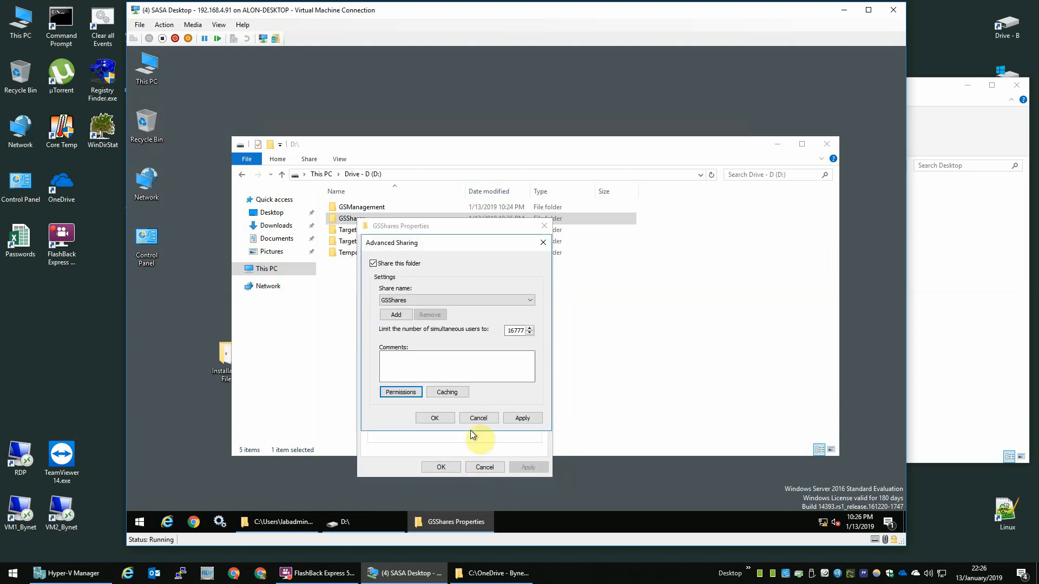
{"action": "left_click", "coordinate": [451, 419]}
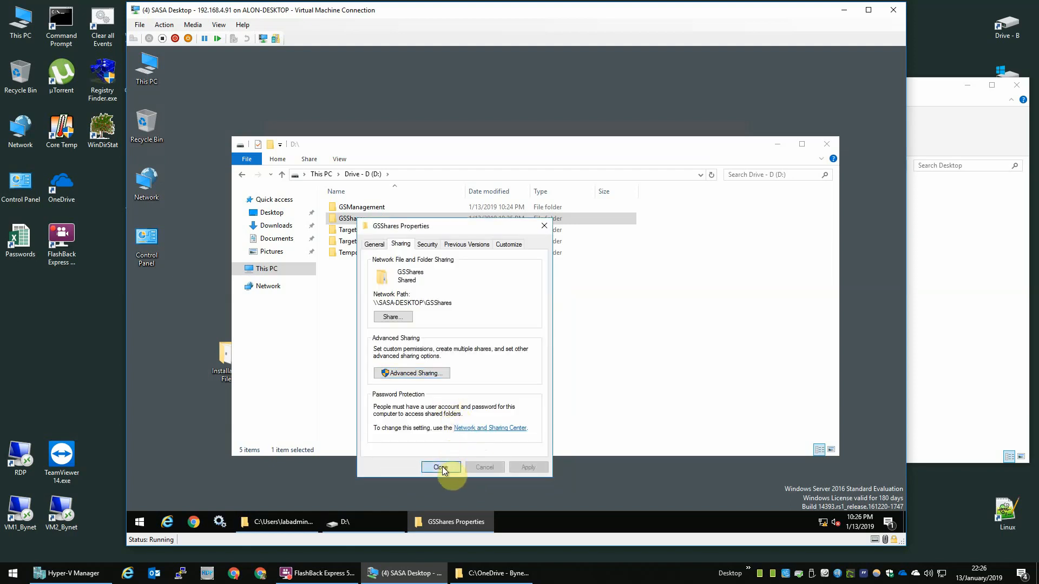
{"action": "left_click", "coordinate": [452, 532]}
{"action": "left_click", "coordinate": [383, 261]}
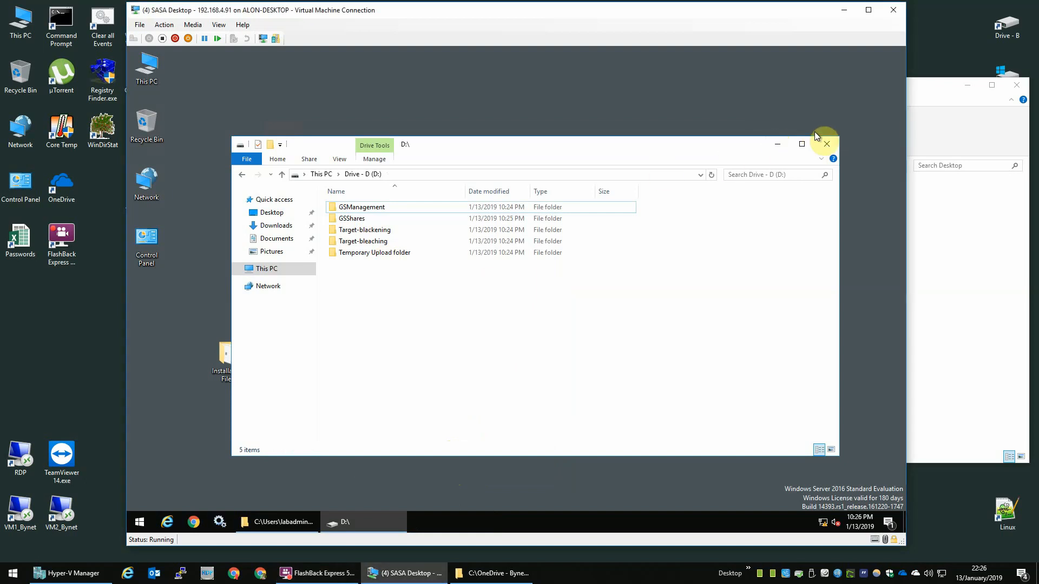
Step: Close the D: drive window and open the GSShares share at \\192.168.4.91 via Run
{"action": "left_click", "coordinate": [826, 145]}
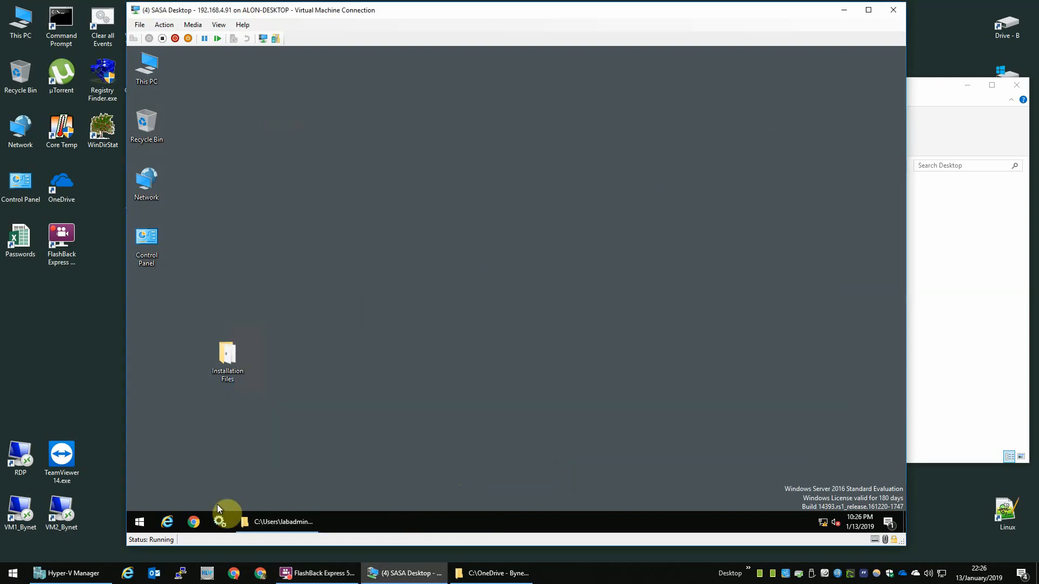
{"action": "right_click", "coordinate": [141, 525]}
{"action": "left_click", "coordinate": [184, 472]}
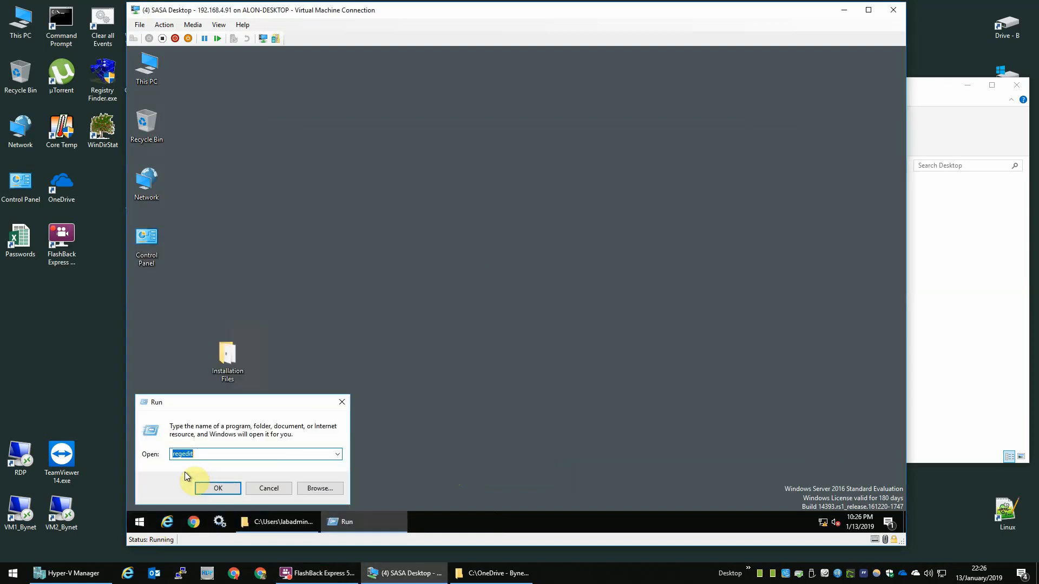
{"action": "type", "text": "\\"}
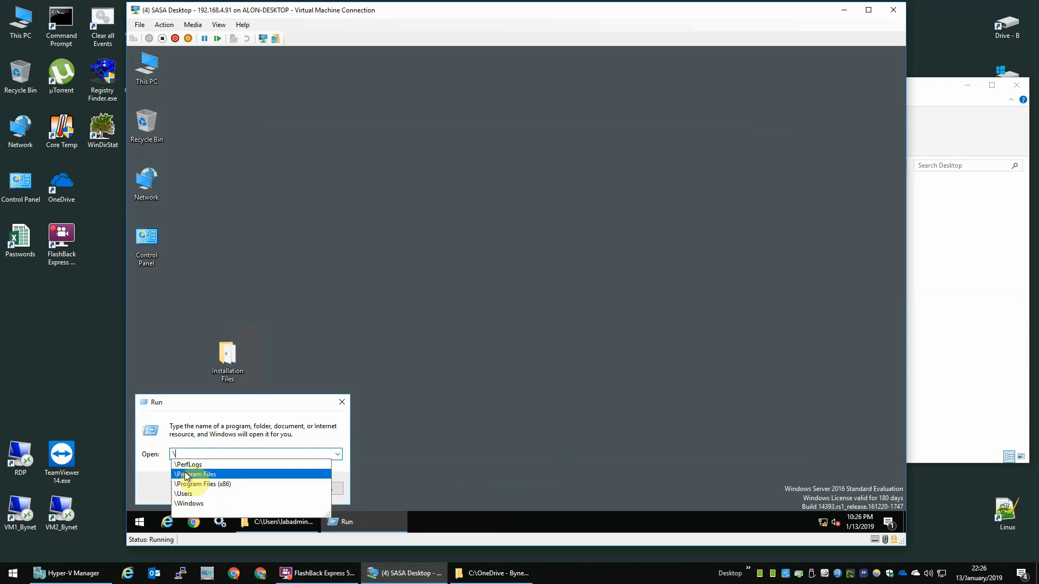
{"action": "type", "text": "\\"}
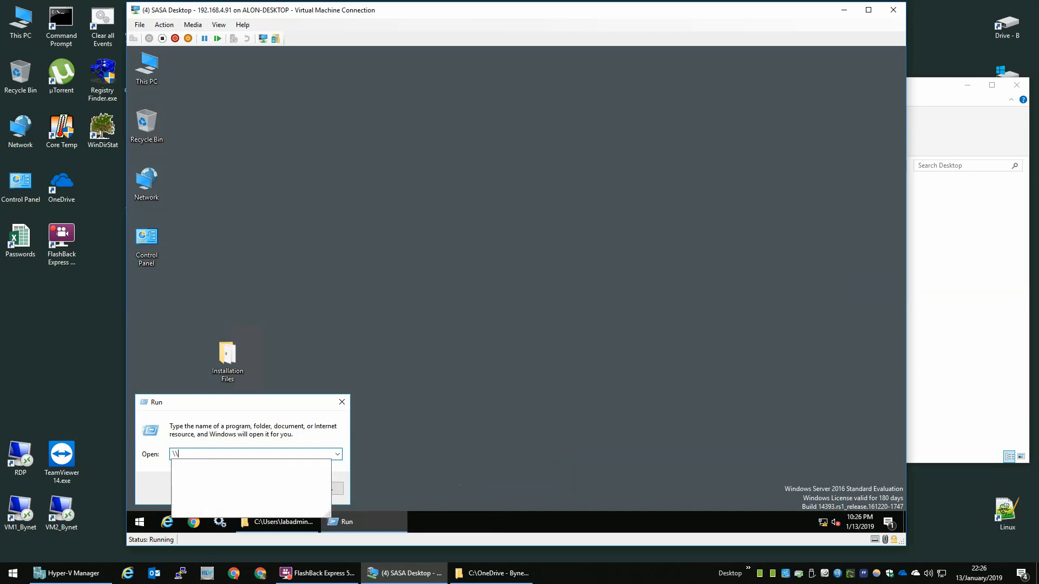
{"action": "type", "text": "192.16"}
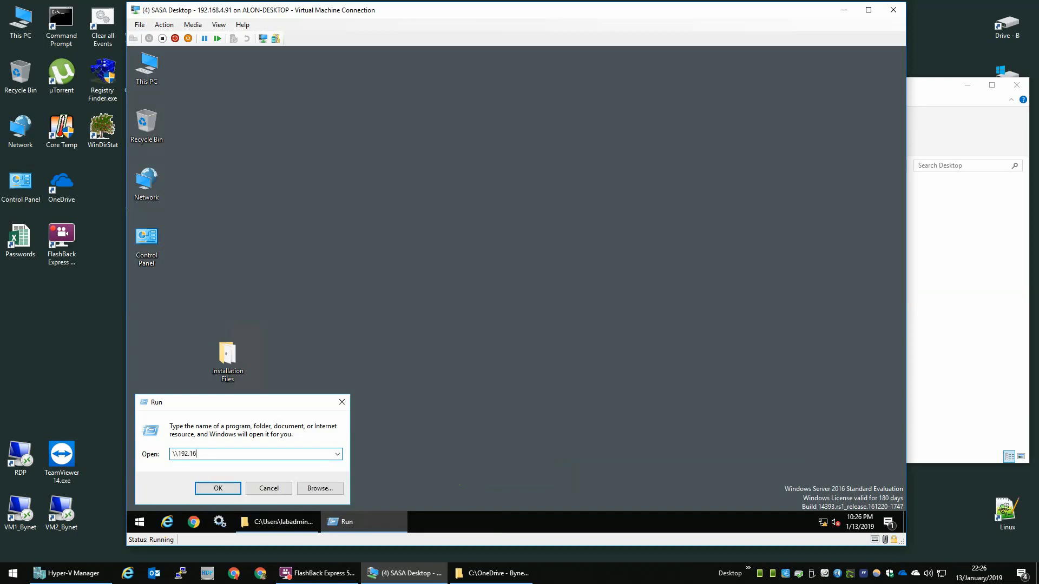
{"action": "type", "text": "8.4.91"}
{"action": "key", "text": "Return"}
{"action": "double_click", "coordinate": [379, 201]}
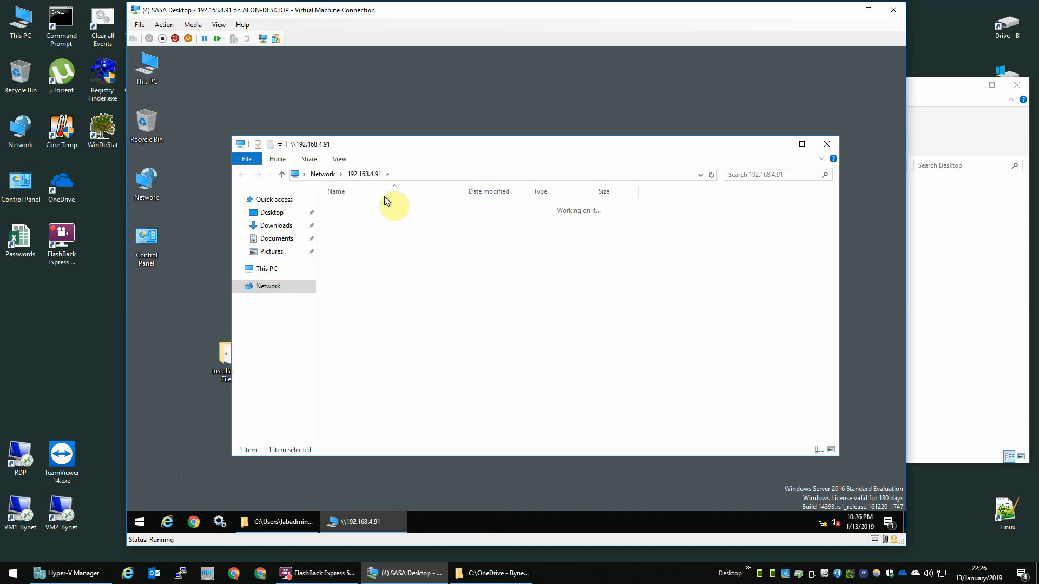
Step: Create a test New Folder in GSShares, delete it, and close the share window
{"action": "right_click", "coordinate": [371, 288]}
{"action": "mouse_move", "coordinate": [405, 392]}
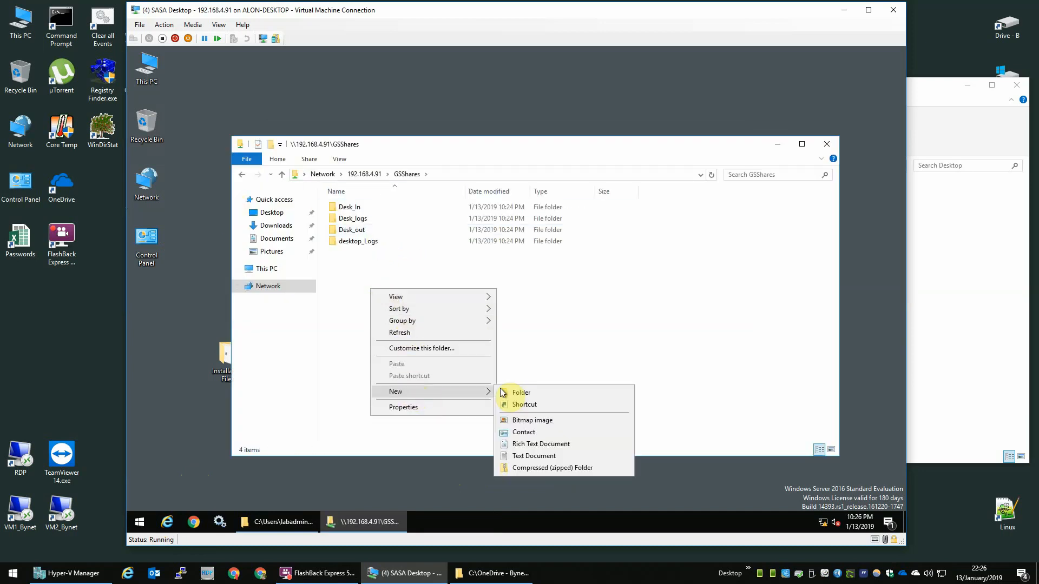
{"action": "left_click", "coordinate": [516, 392]}
{"action": "left_click", "coordinate": [382, 267]}
{"action": "left_click", "coordinate": [384, 250]}
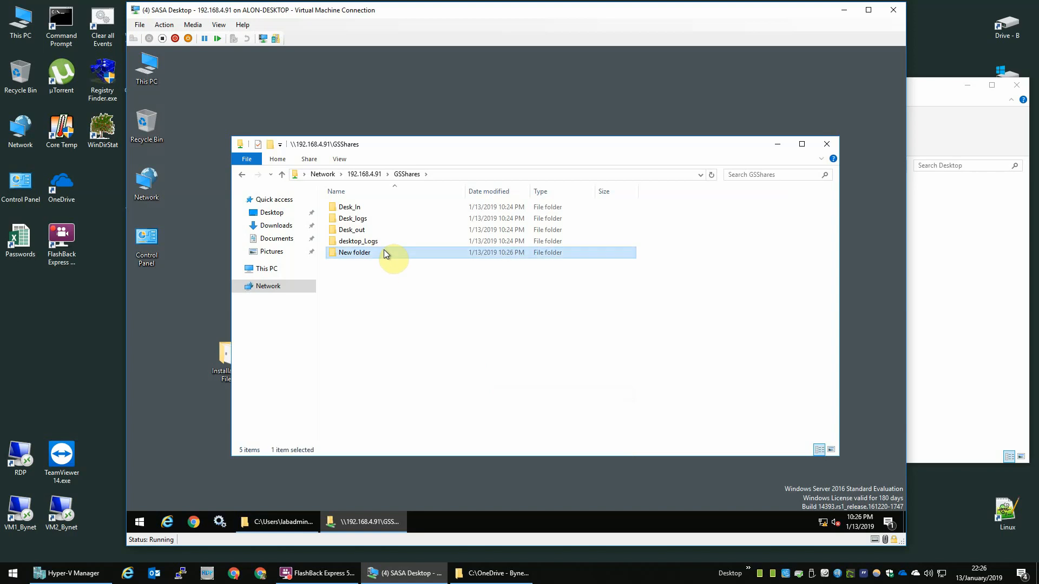
{"action": "key", "text": "Delete"}
{"action": "key", "text": "Return"}
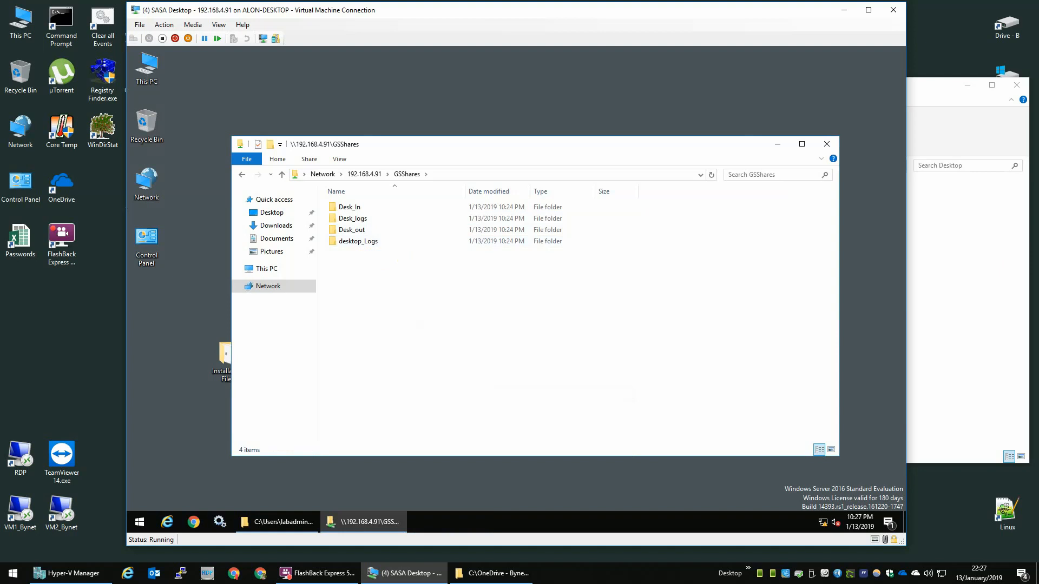
{"action": "left_click", "coordinate": [827, 144]}
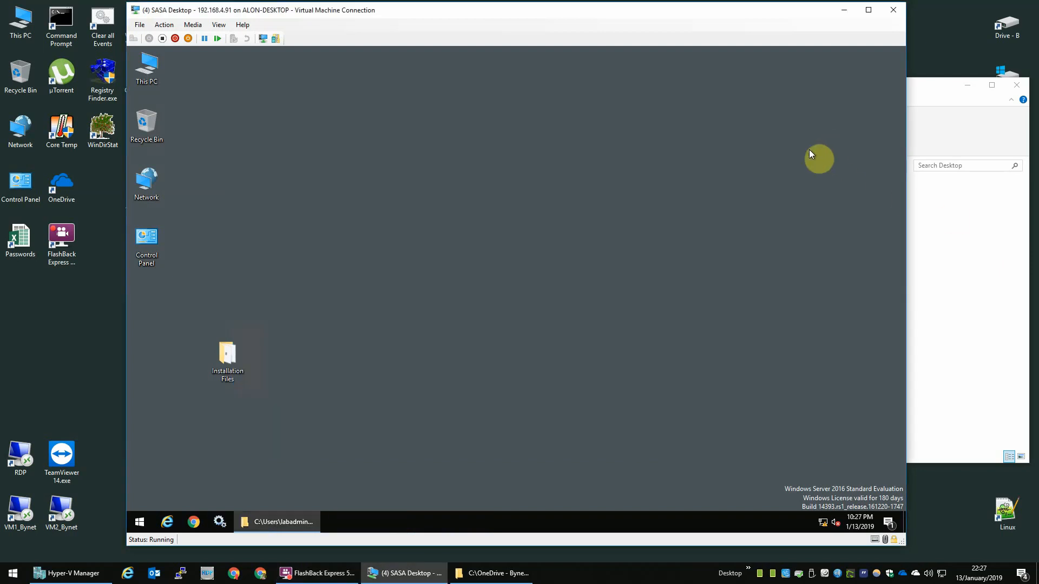
Step: Permanently delete CreatSASAfolders.exe from the Installation Files folder
{"action": "double_click", "coordinate": [227, 355]}
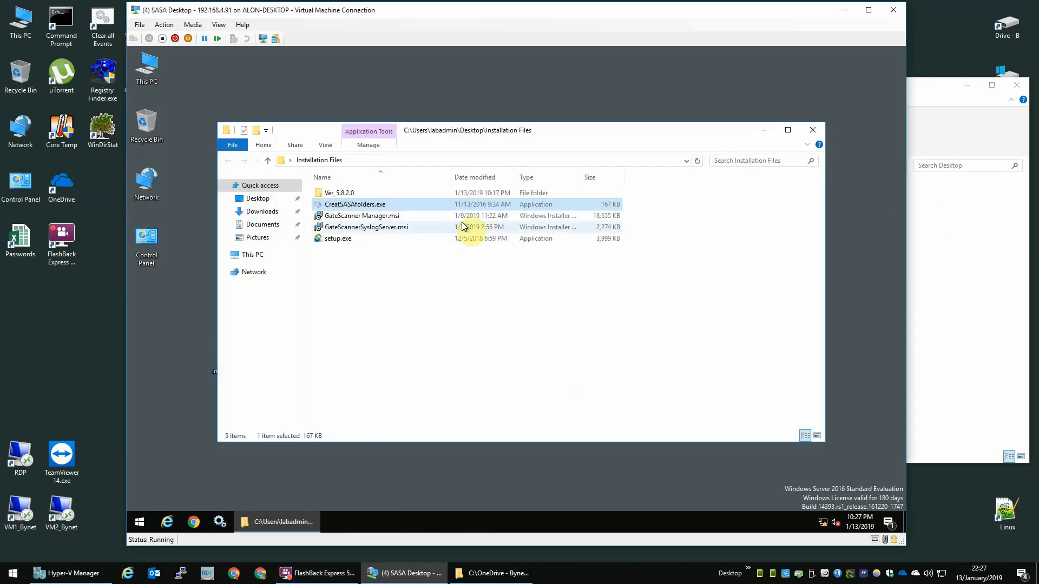
{"action": "key", "text": "shift+Delete"}
{"action": "key", "text": "Return"}
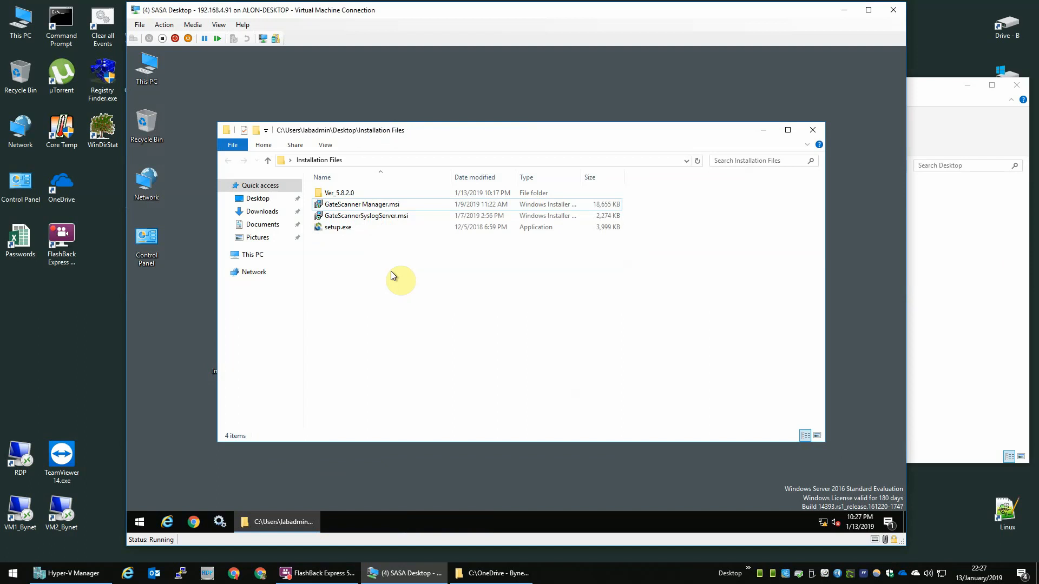
Step: Install GateScanner Manager.msi and advance past the welcome page
{"action": "left_click", "coordinate": [371, 204]}
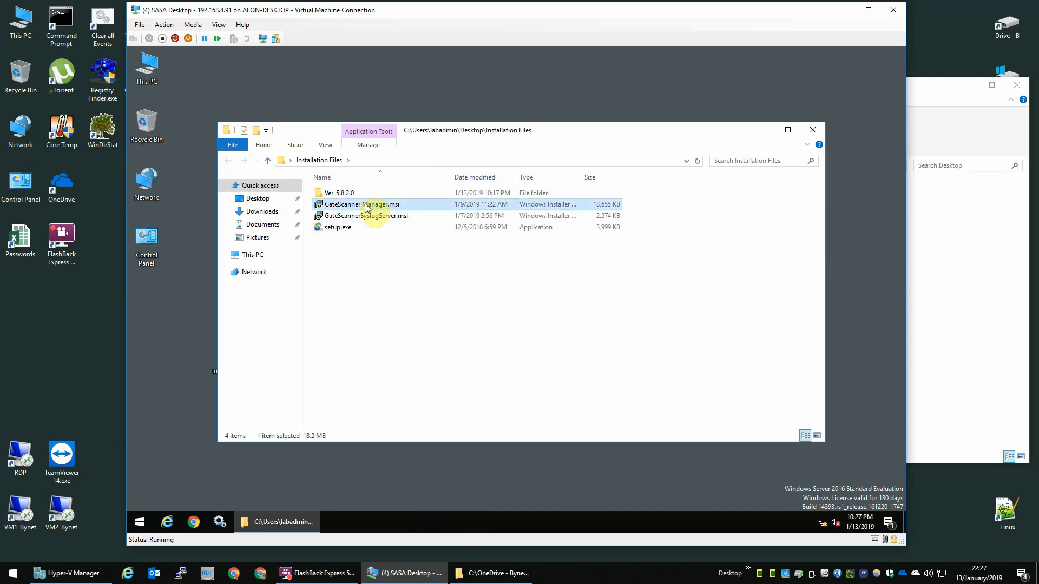
{"action": "right_click", "coordinate": [379, 210]}
{"action": "left_click", "coordinate": [401, 215]}
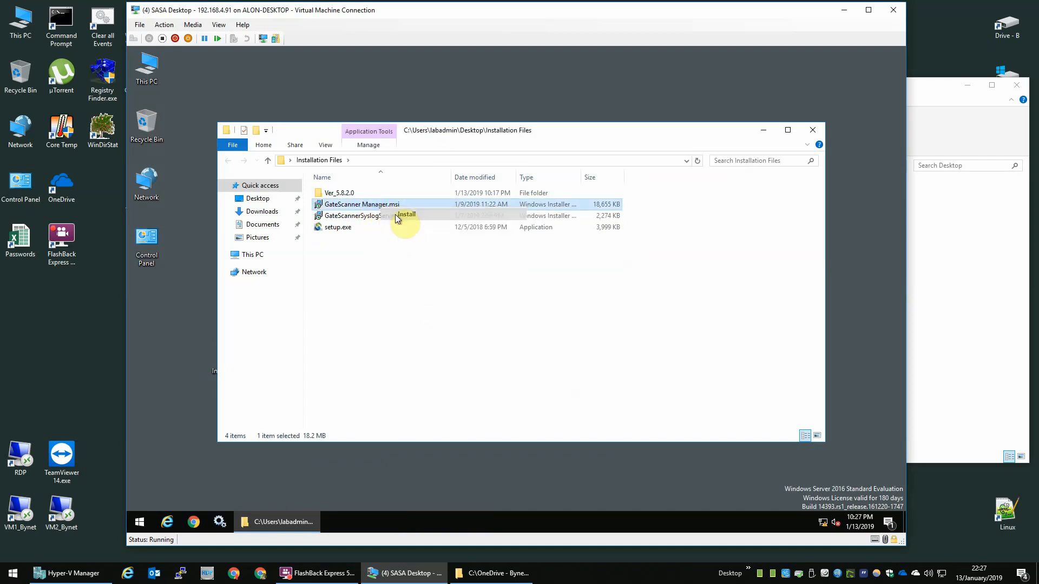
{"action": "left_click", "coordinate": [566, 371]}
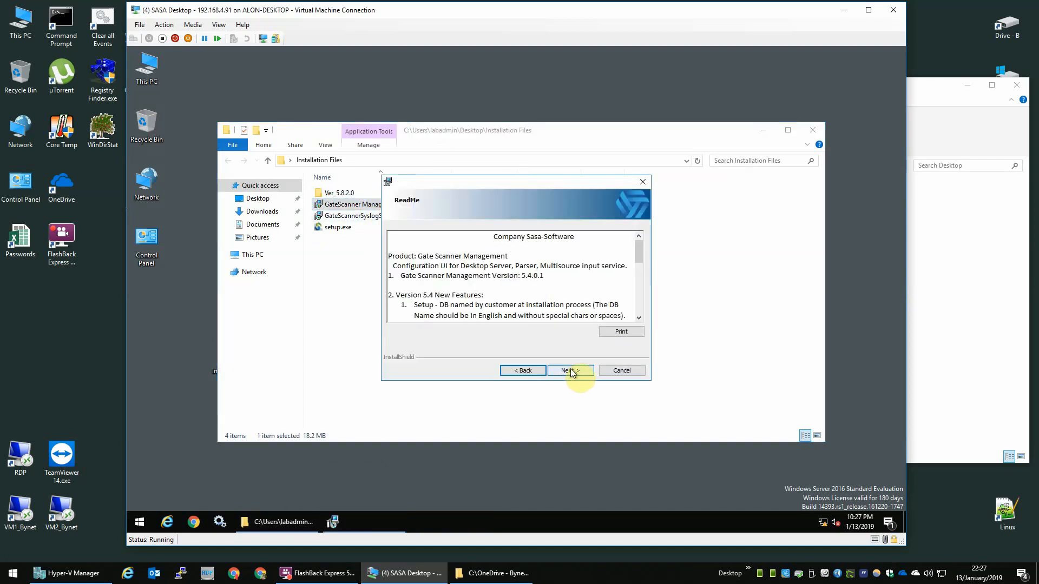
Step: Accept the license agreement and enter 192.168.4.81 as the database server
{"action": "left_click", "coordinate": [571, 372]}
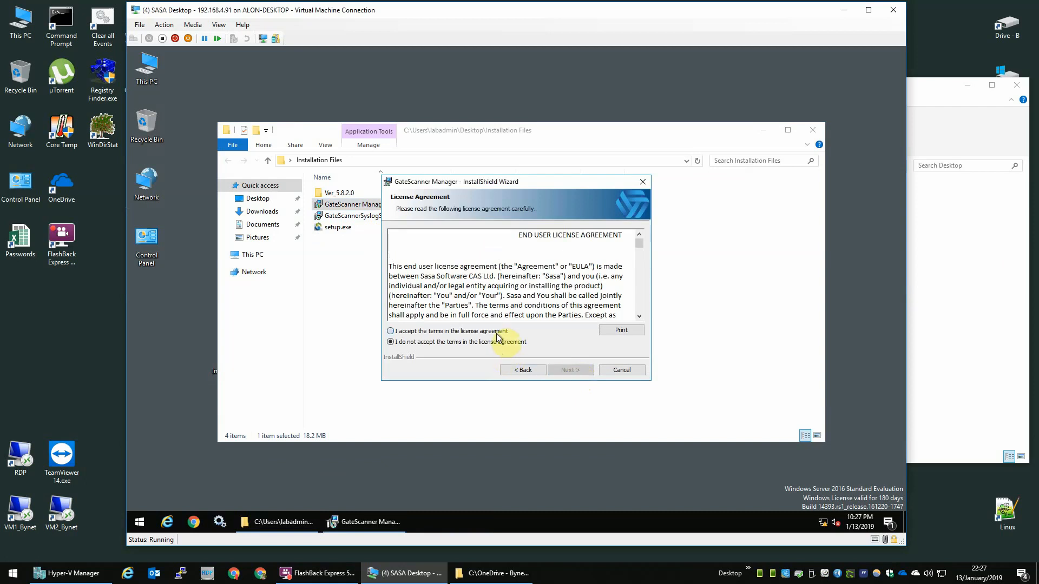
{"action": "left_click", "coordinate": [498, 331]}
{"action": "left_click", "coordinate": [570, 372]}
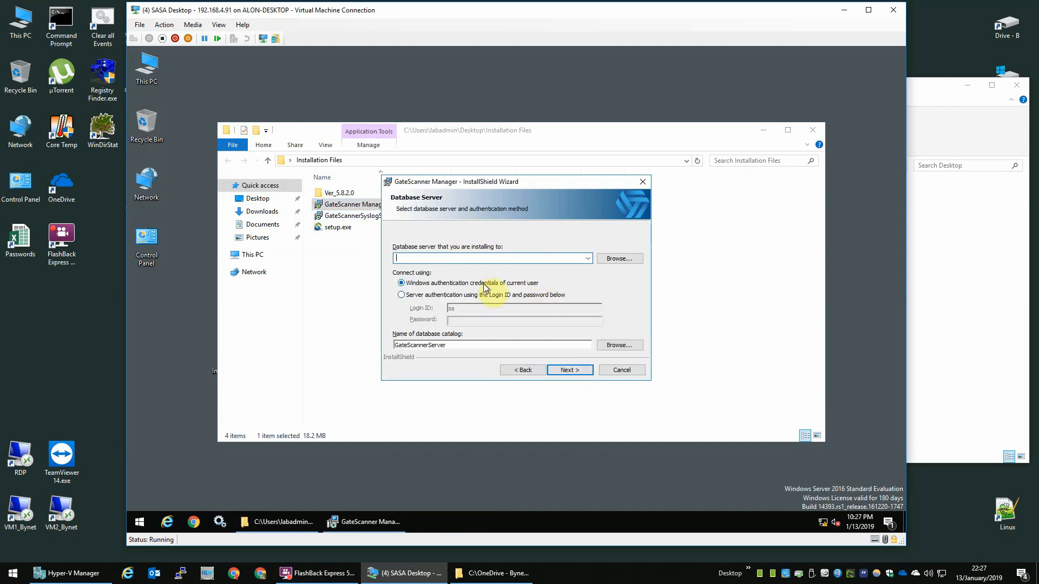
{"action": "type", "text": "192.168.4.81"}
Step: Switch to SQL Server authentication and enter the SQL login and its password
{"action": "left_click", "coordinate": [419, 296]}
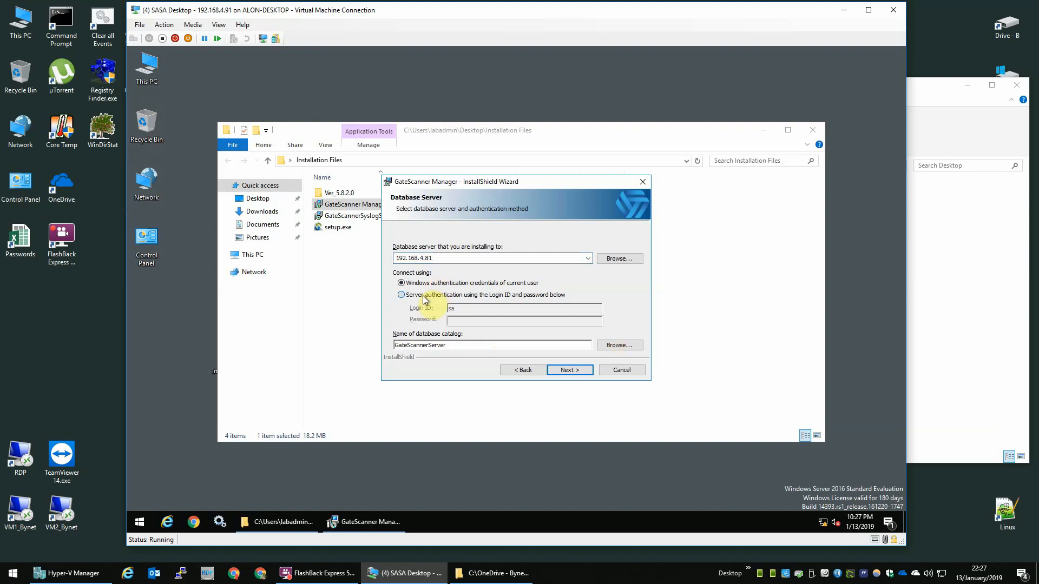
{"action": "left_click_drag", "start_coordinate": [471, 309], "coordinate": [378, 305]}
{"action": "type", "text": "sasa"}
{"action": "key", "text": "Tab"}
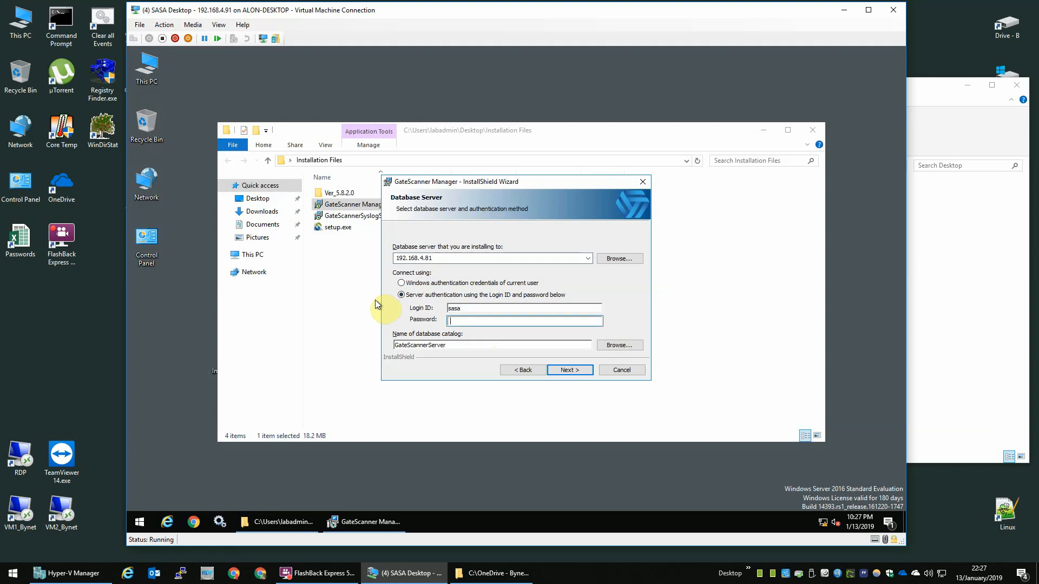
{"action": "type", "text": "••••••"}
{"action": "key", "text": "Tab"}
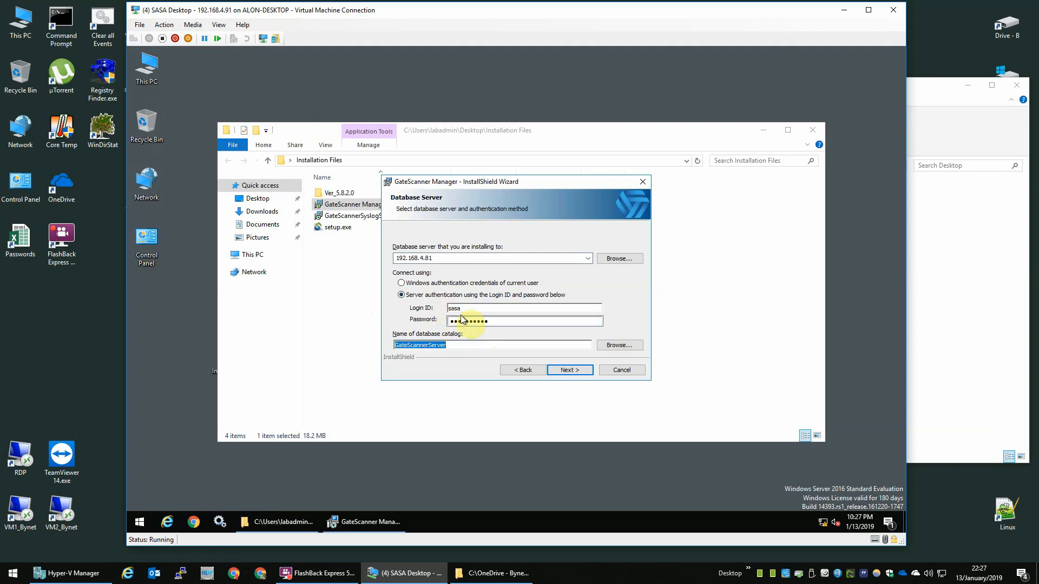
Step: Rename the database catalog to GateScannerDesktop2, verify the server and catalog values, then continue
{"action": "left_click", "coordinate": [471, 346]}
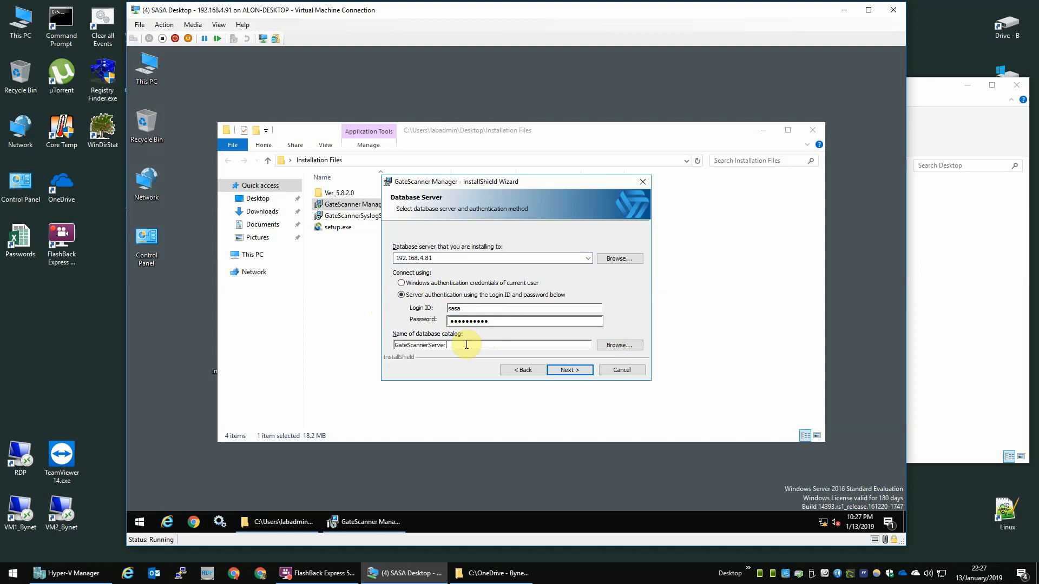
{"action": "left_click_drag", "start_coordinate": [467, 345], "coordinate": [398, 347]}
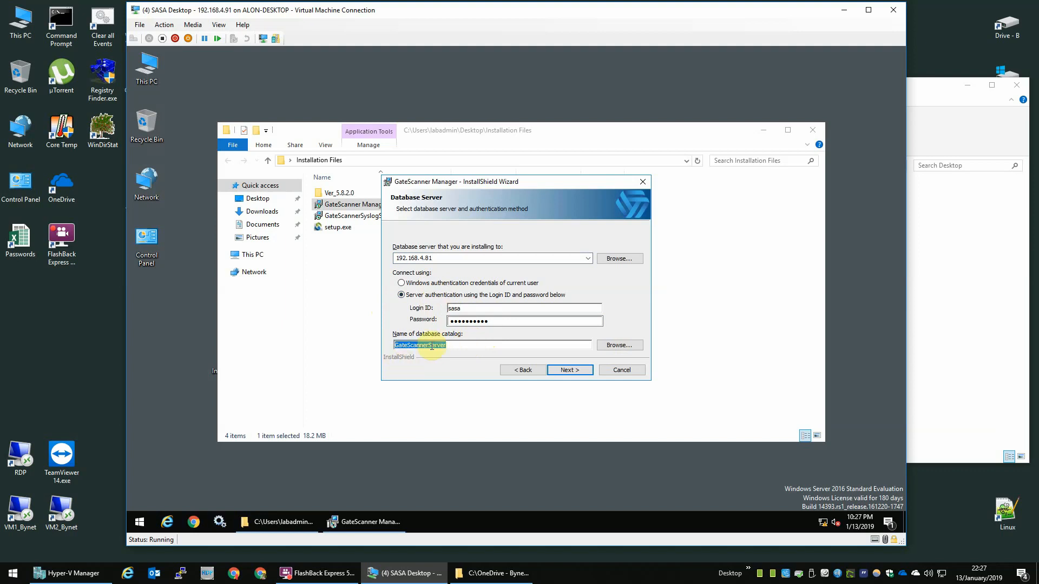
{"action": "key", "text": "End"}
{"action": "key", "text": "BackSpace"}
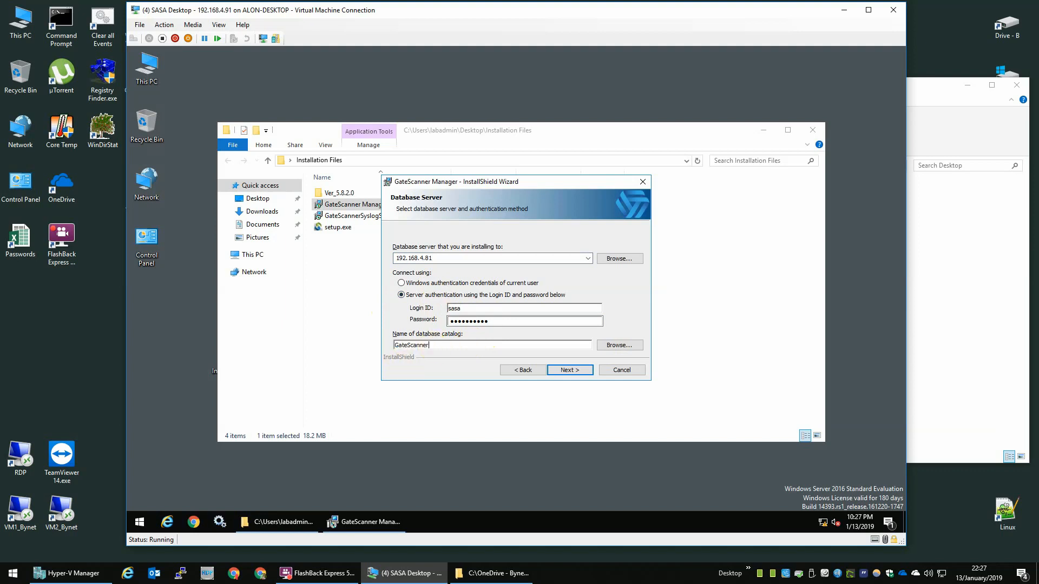
{"action": "type", "text": "Des"}
{"action": "double_click", "coordinate": [437, 257]}
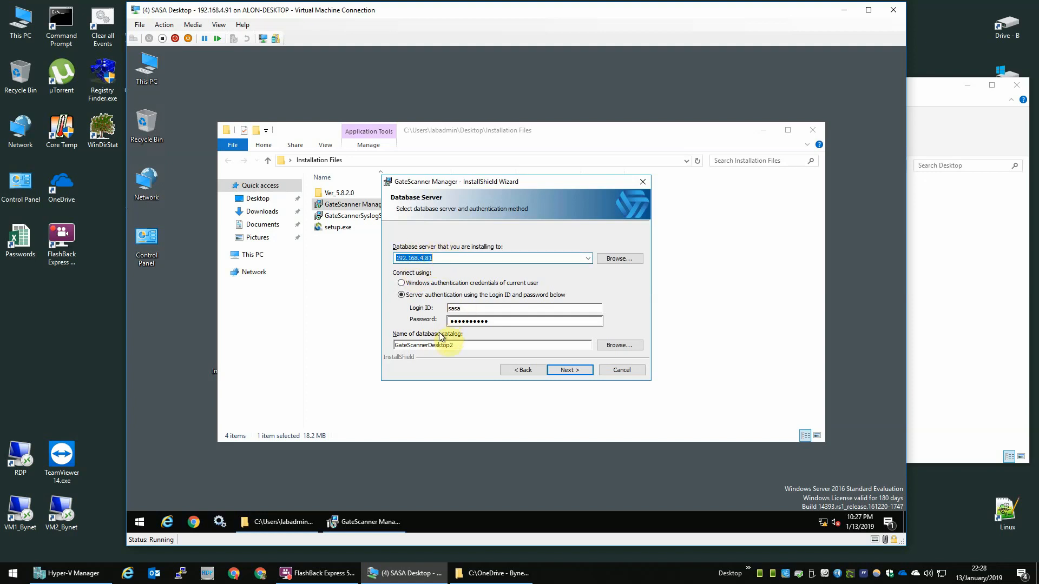
{"action": "double_click", "coordinate": [409, 347]}
{"action": "left_click", "coordinate": [465, 345]}
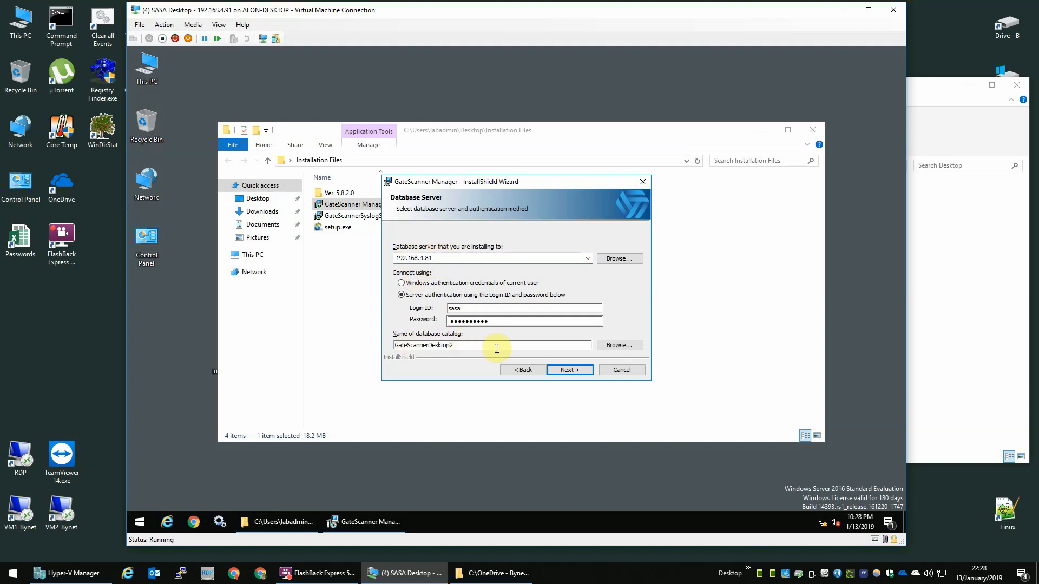
{"action": "left_click", "coordinate": [565, 372]}
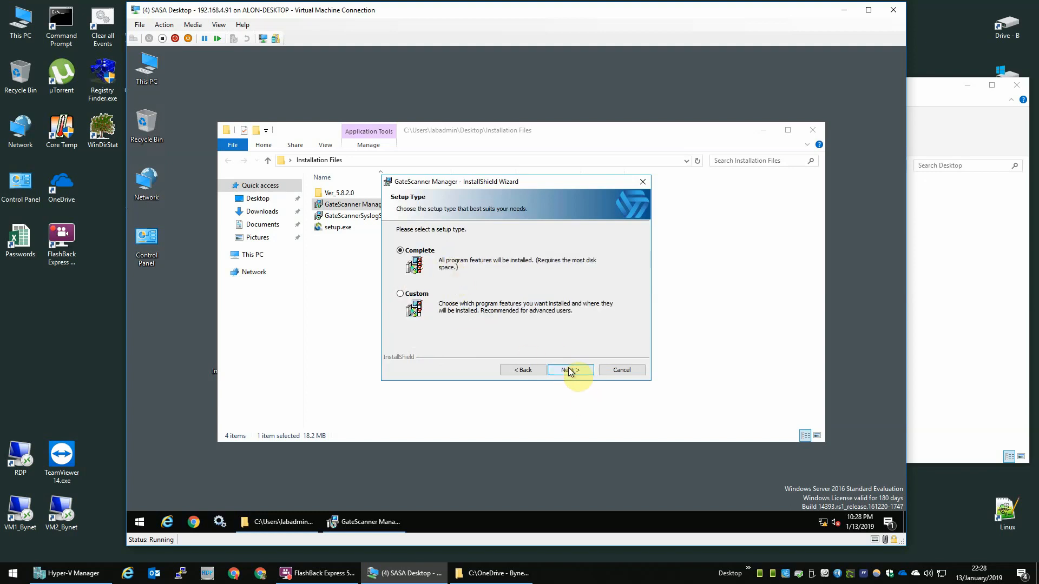
Step: Install GateScanner Manager with the Complete setup type and close it on Finish
{"action": "left_click", "coordinate": [571, 373]}
{"action": "left_click", "coordinate": [569, 371]}
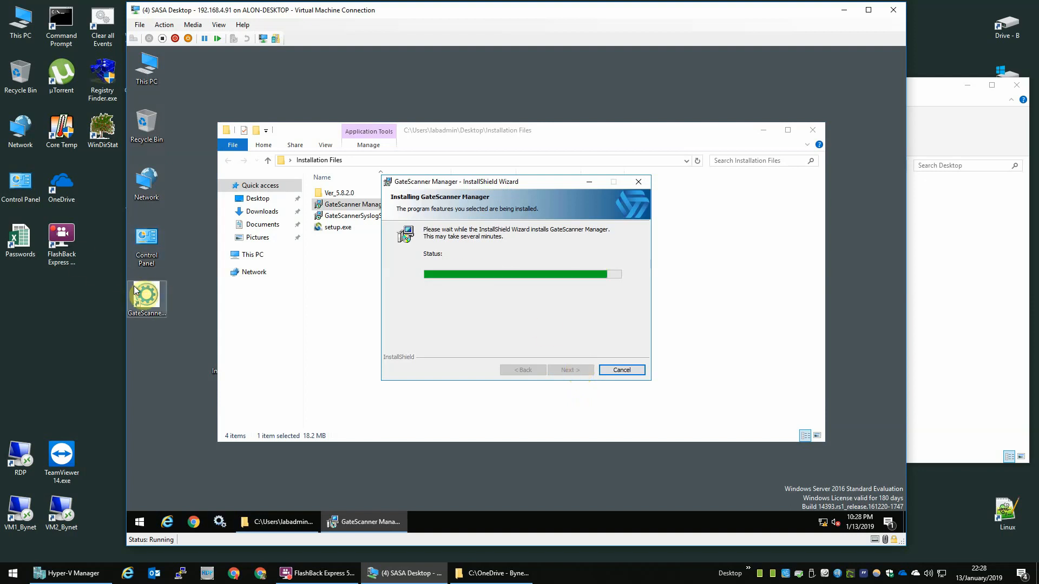
{"action": "left_click", "coordinate": [146, 295]}
{"action": "left_click", "coordinate": [579, 372]}
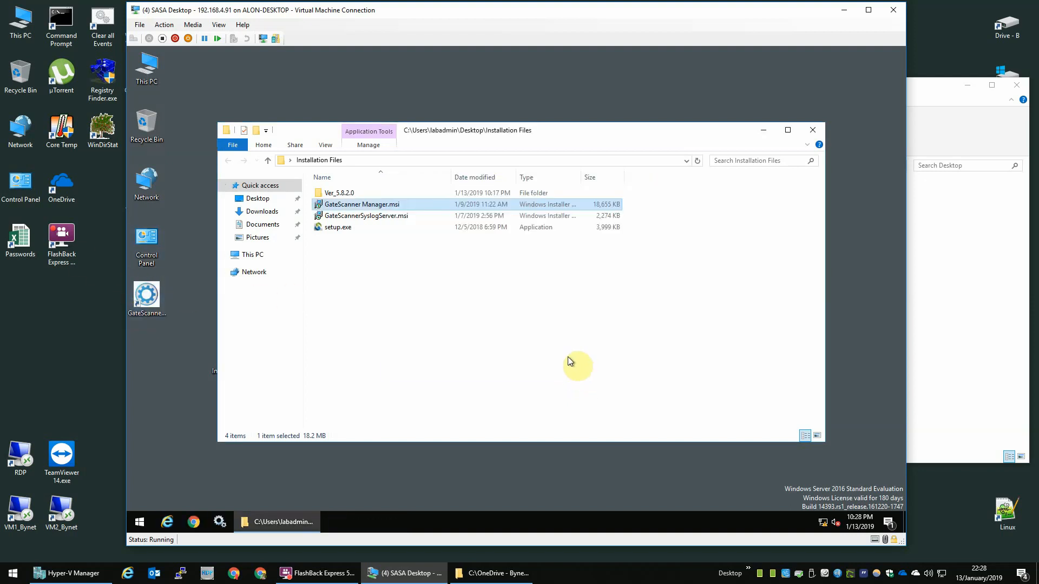
Step: Permanently delete the GateScanner shortcut from the Public Desktop folder
{"action": "right_click", "coordinate": [147, 295]}
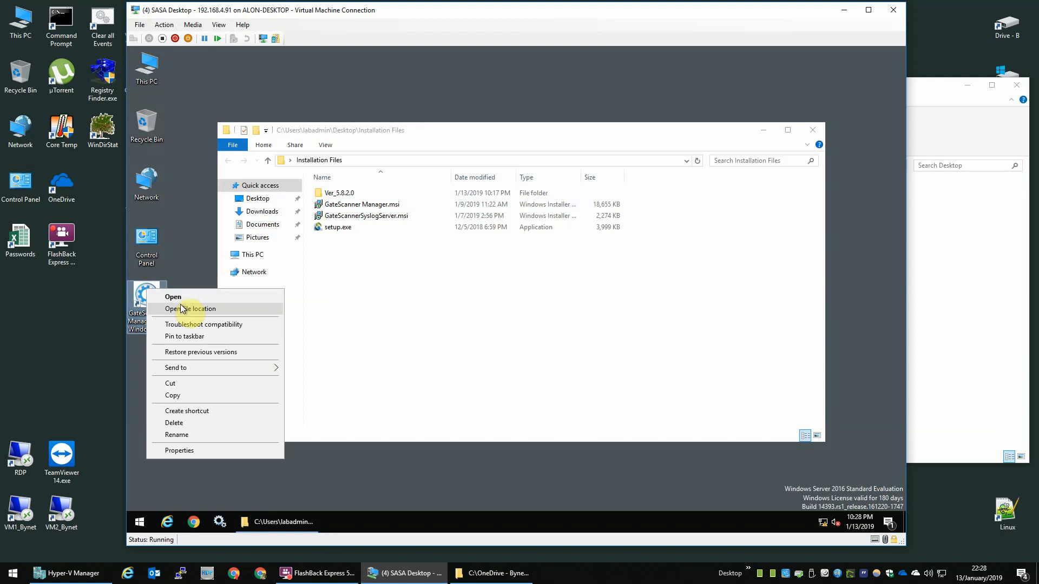
{"action": "left_click", "coordinate": [163, 309]}
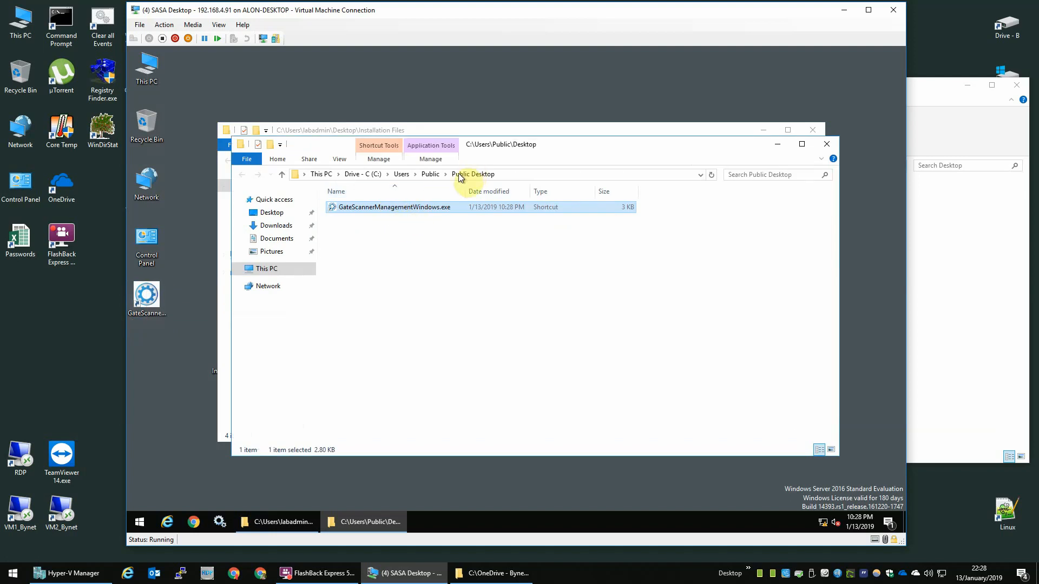
{"action": "left_click_drag", "start_coordinate": [459, 227], "coordinate": [418, 211]}
{"action": "key", "text": "shift+Delete"}
{"action": "key", "text": "Return"}
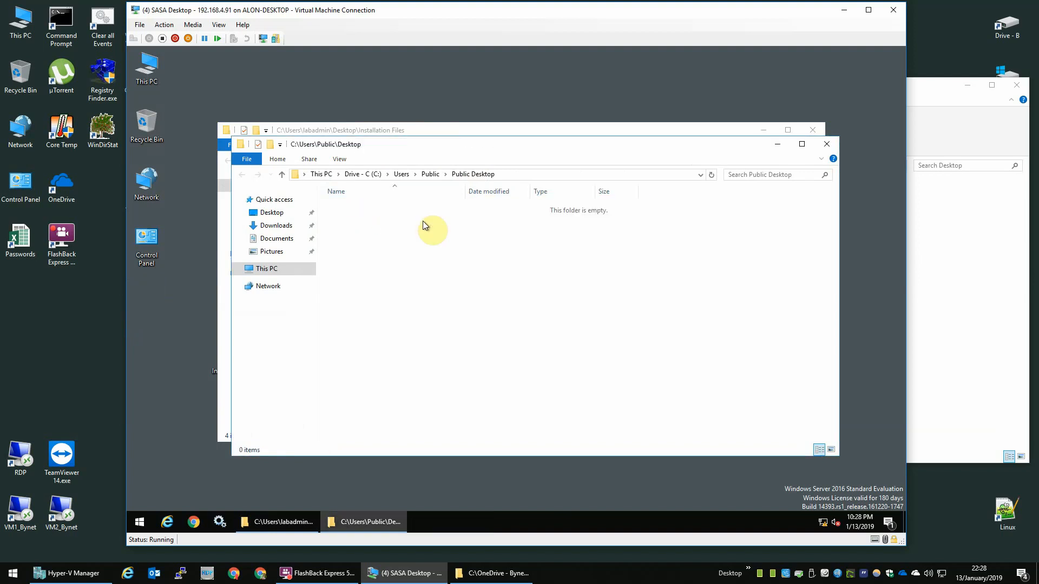
Step: Browse to C:\Program Files\Sasa-Software\GateScannerServerManagement\GateScannerServerManagement and drag GateScannerManagementWindows.exe to the desktop
{"action": "left_click", "coordinate": [363, 175]}
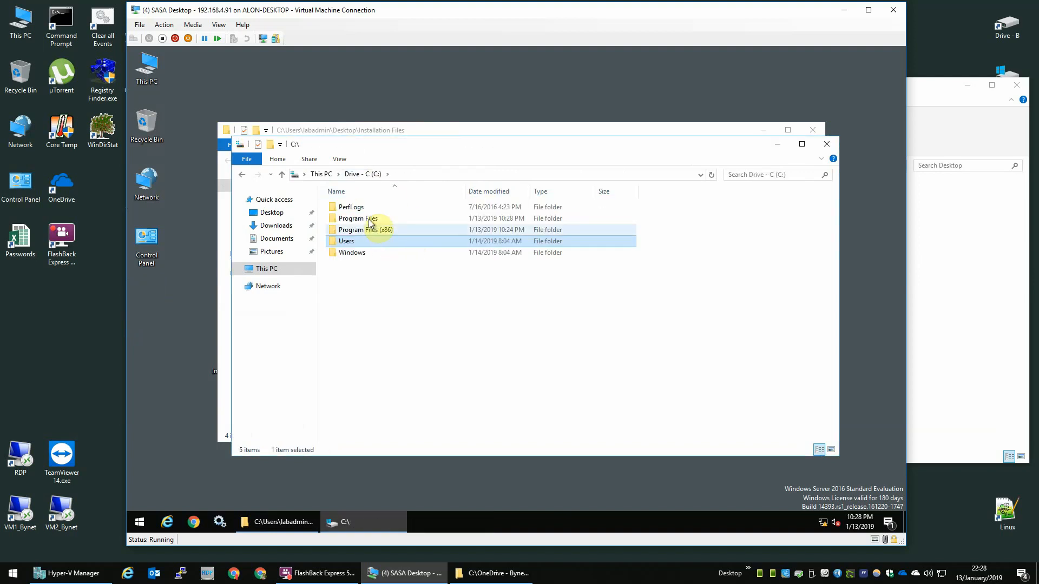
{"action": "double_click", "coordinate": [394, 221]}
{"action": "left_click", "coordinate": [388, 241]}
{"action": "key", "text": "Down"}
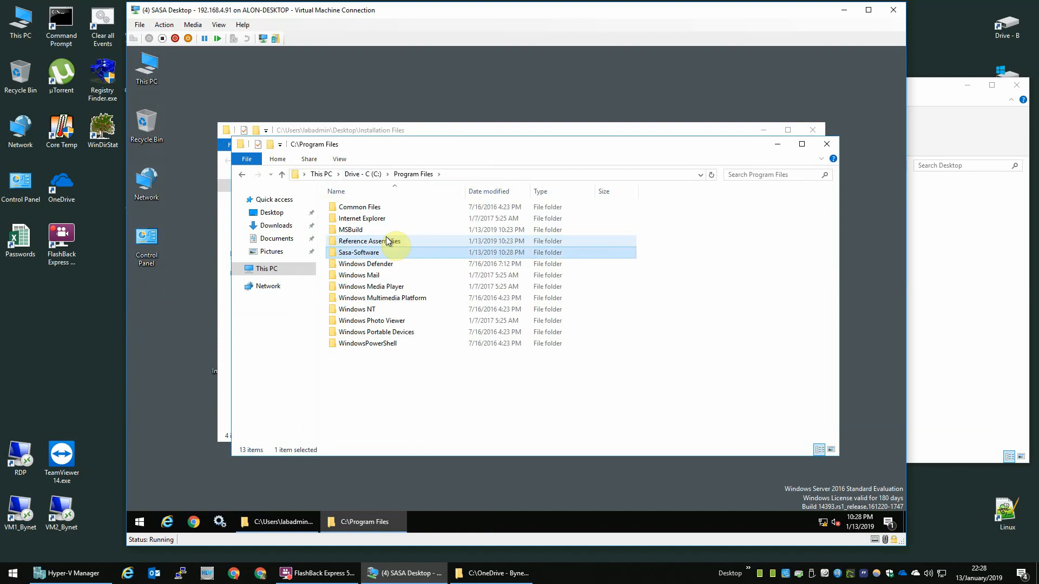
{"action": "key", "text": "Return"}
{"action": "double_click", "coordinate": [428, 208]}
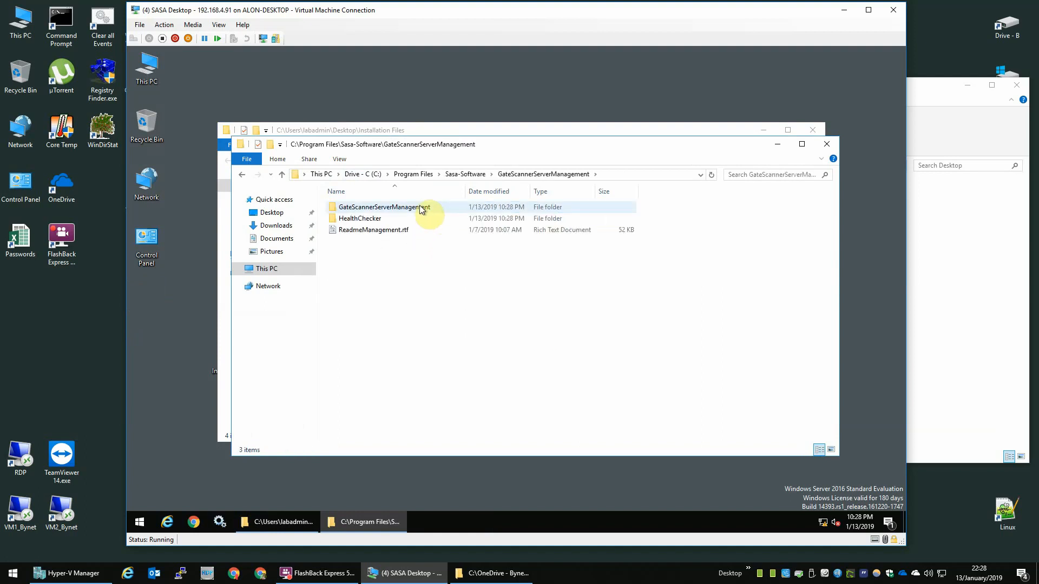
{"action": "double_click", "coordinate": [420, 207]}
{"action": "left_click", "coordinate": [427, 240]}
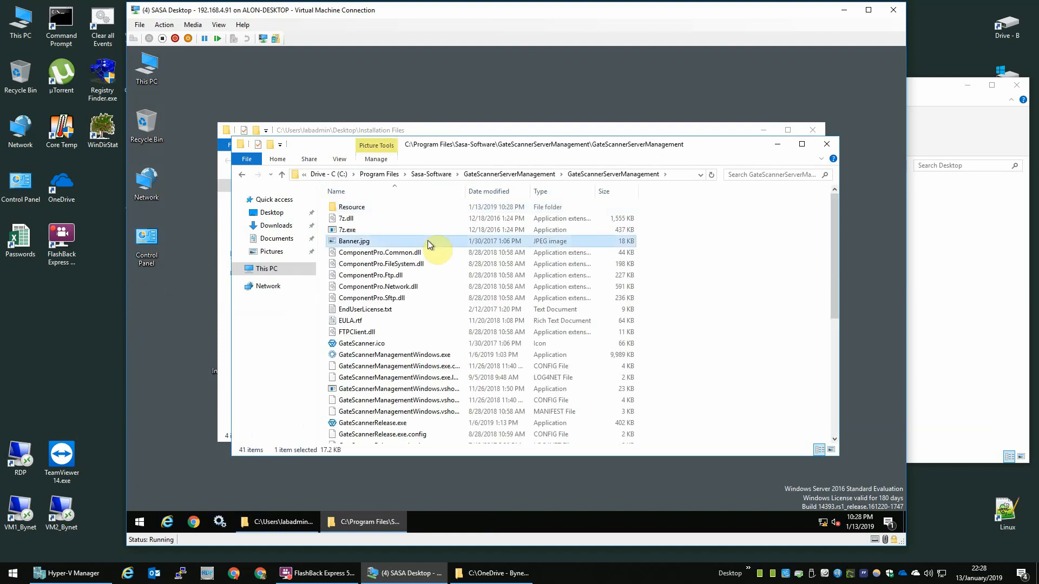
{"action": "left_click", "coordinate": [443, 356]}
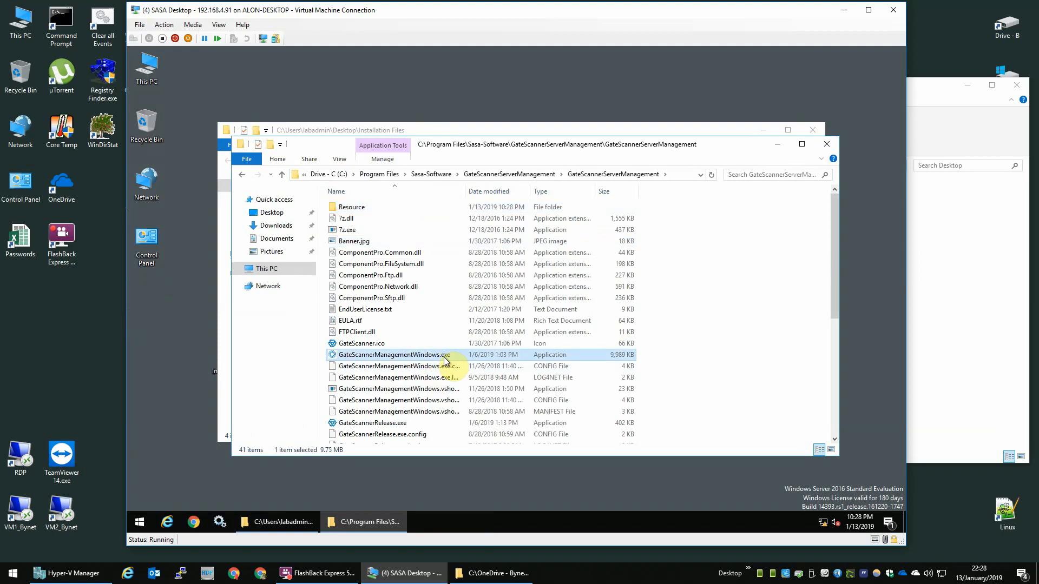
{"action": "left_click", "coordinate": [679, 175]}
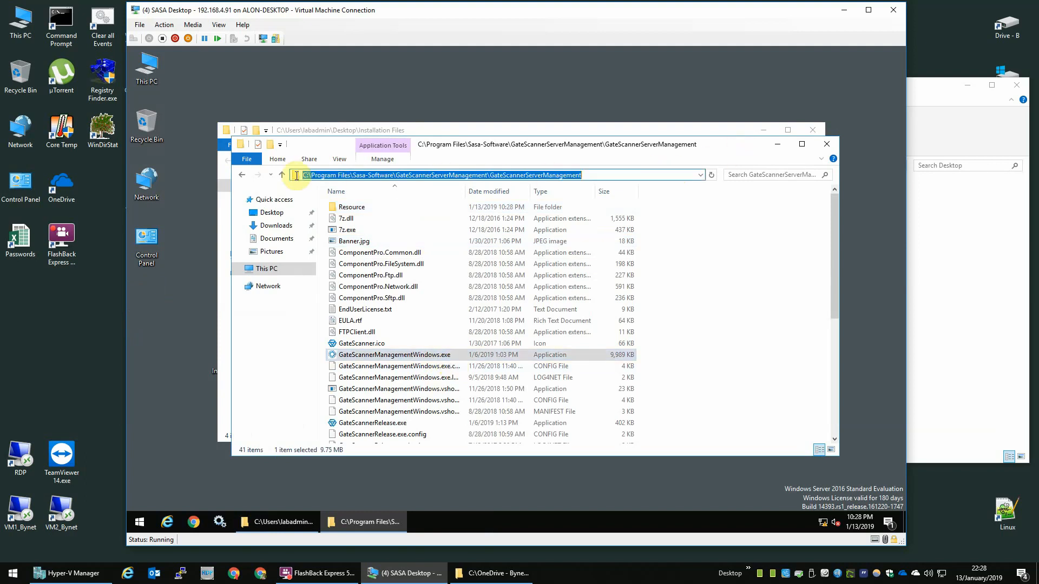
{"action": "left_click_drag", "start_coordinate": [436, 356], "coordinate": [144, 314]}
Step: Create a GateScannerManagementWindows.exe desktop shortcut set to Run as administrator, then close the program folder
{"action": "left_click", "coordinate": [190, 343]}
{"action": "right_click", "coordinate": [153, 306]}
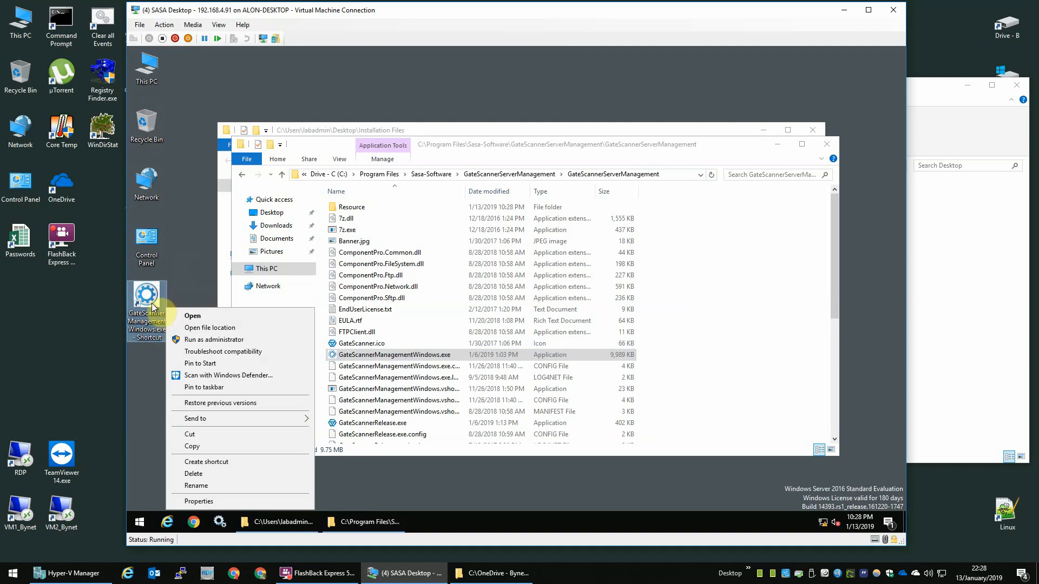
{"action": "left_click", "coordinate": [199, 501]}
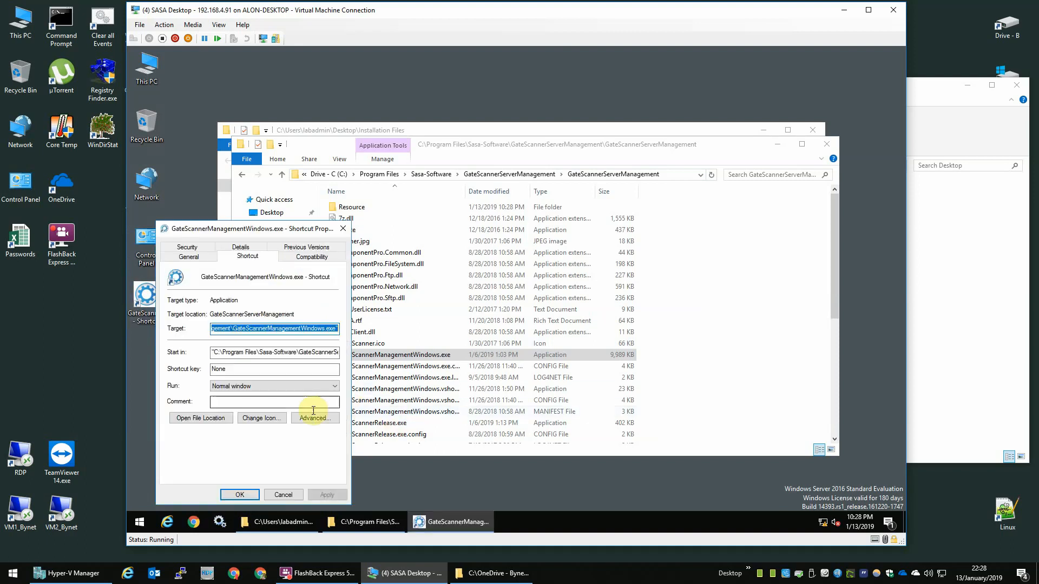
{"action": "left_click", "coordinate": [314, 417]}
{"action": "left_click", "coordinate": [184, 302]}
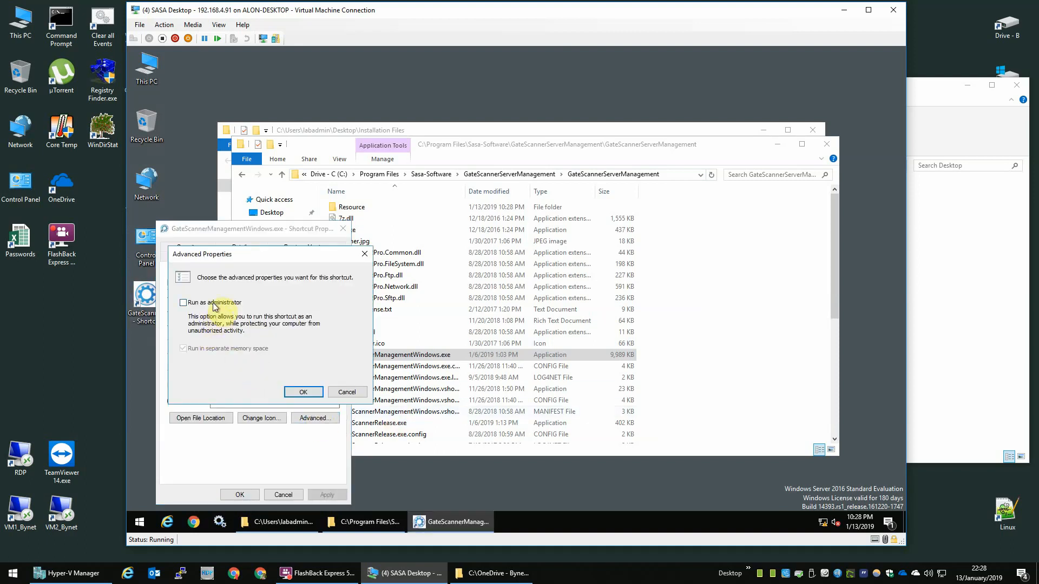
{"action": "left_click", "coordinate": [304, 393]}
{"action": "left_click", "coordinate": [238, 494]}
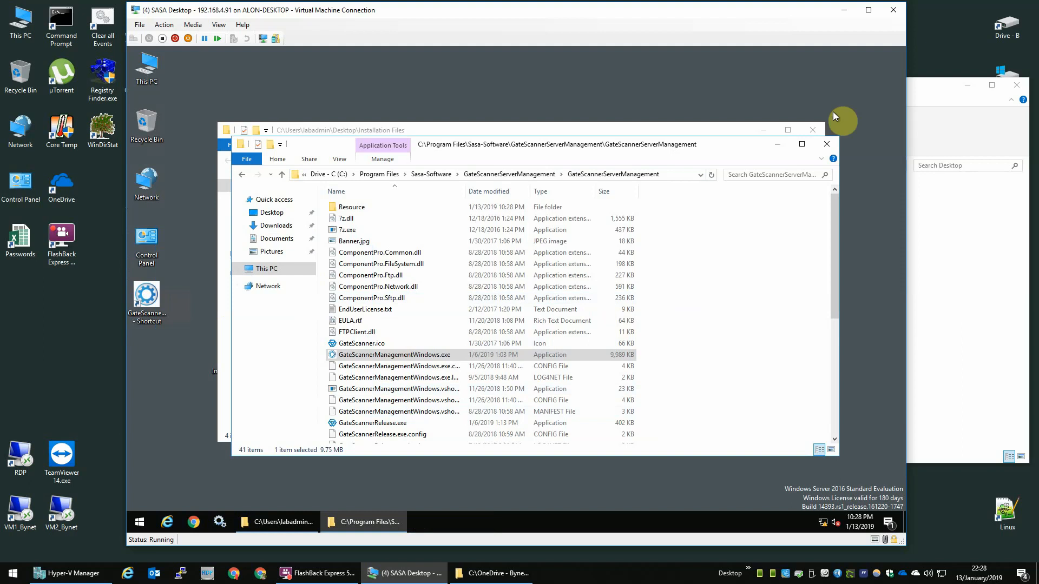
{"action": "left_click", "coordinate": [827, 144]}
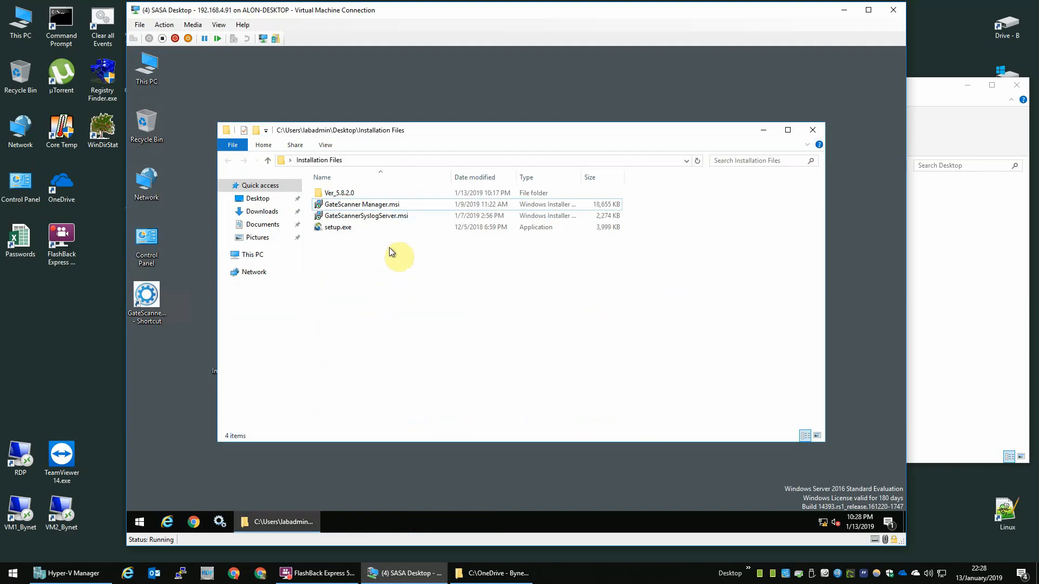
Step: Launch GateScanner from the new shortcut and enter 192.168.4.81 as the database server
{"action": "double_click", "coordinate": [151, 304]}
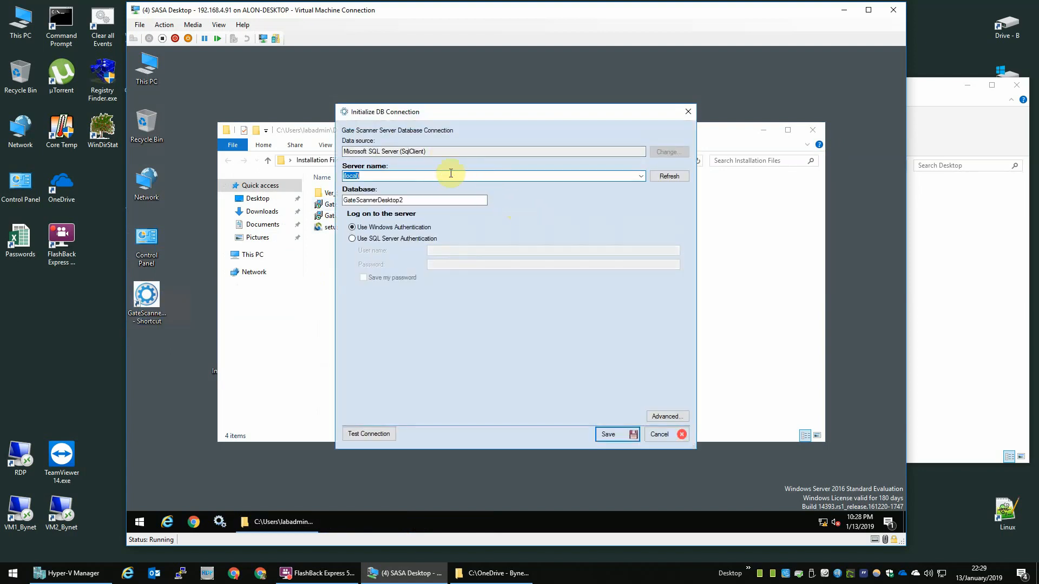
{"action": "type", "text": "192.168.4."}
{"action": "type", "text": "81"}
{"action": "key", "text": "Tab"}
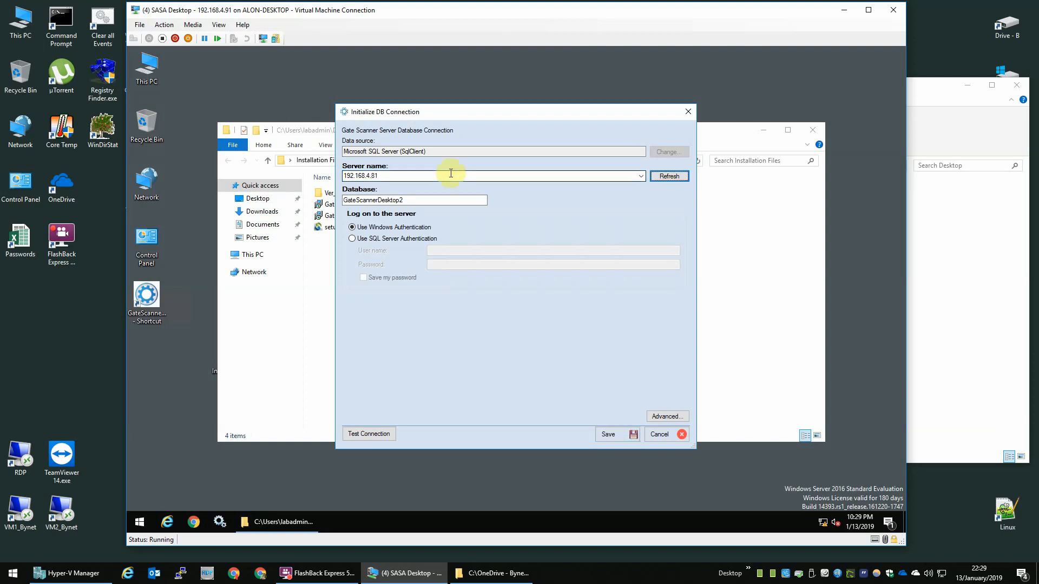
{"action": "key", "text": "Tab"}
Step: Use SQL Server authentication with the SQL login and password, keeping Save my password checked
{"action": "left_click_drag", "start_coordinate": [411, 202], "coordinate": [312, 203]}
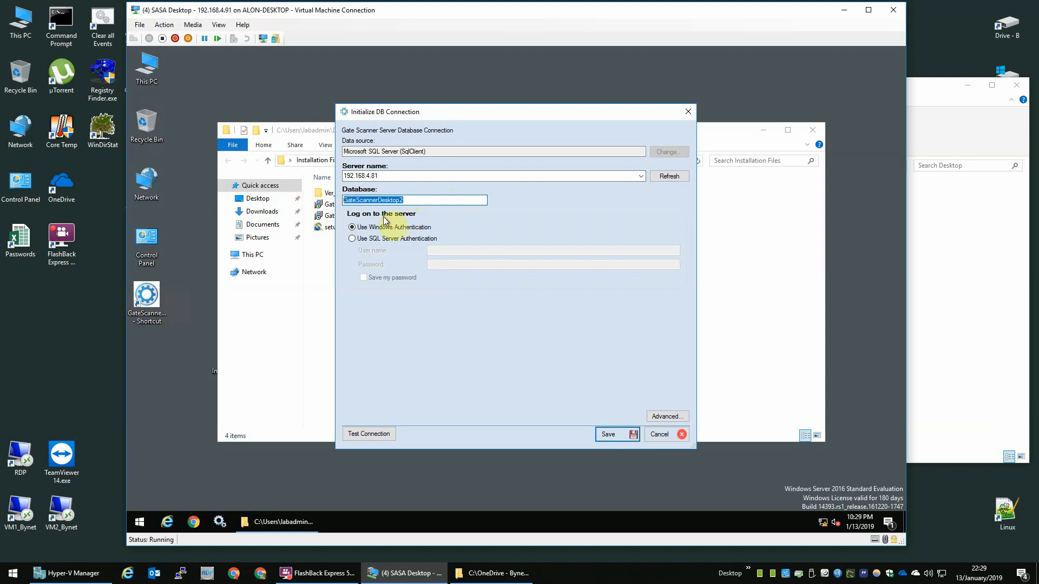
{"action": "left_click", "coordinate": [383, 239]}
{"action": "left_click", "coordinate": [433, 250]}
{"action": "type", "text": "sasa"}
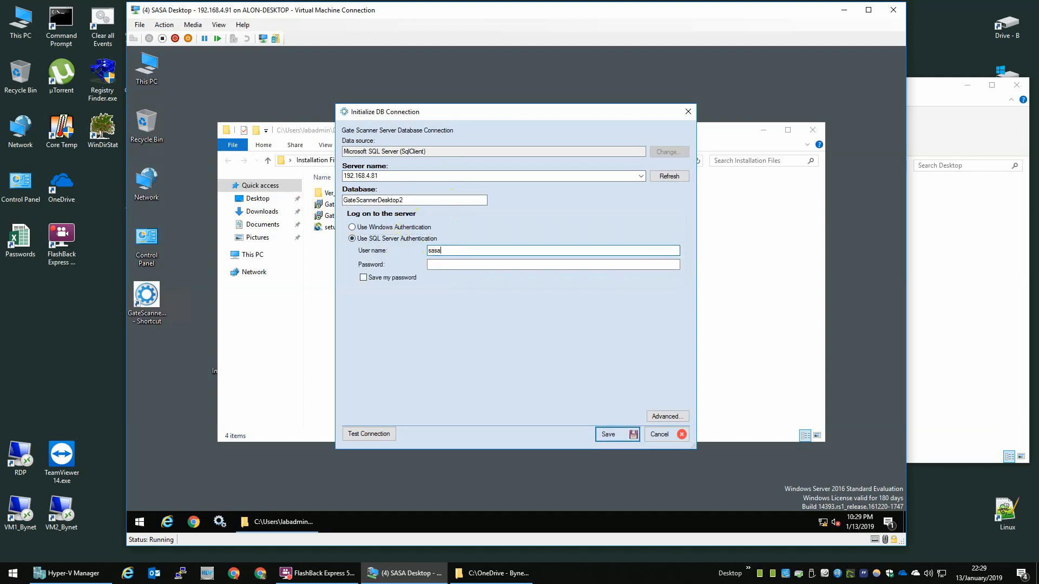
{"action": "key", "text": "Tab"}
{"action": "type", "text": "●●●●●●●"}
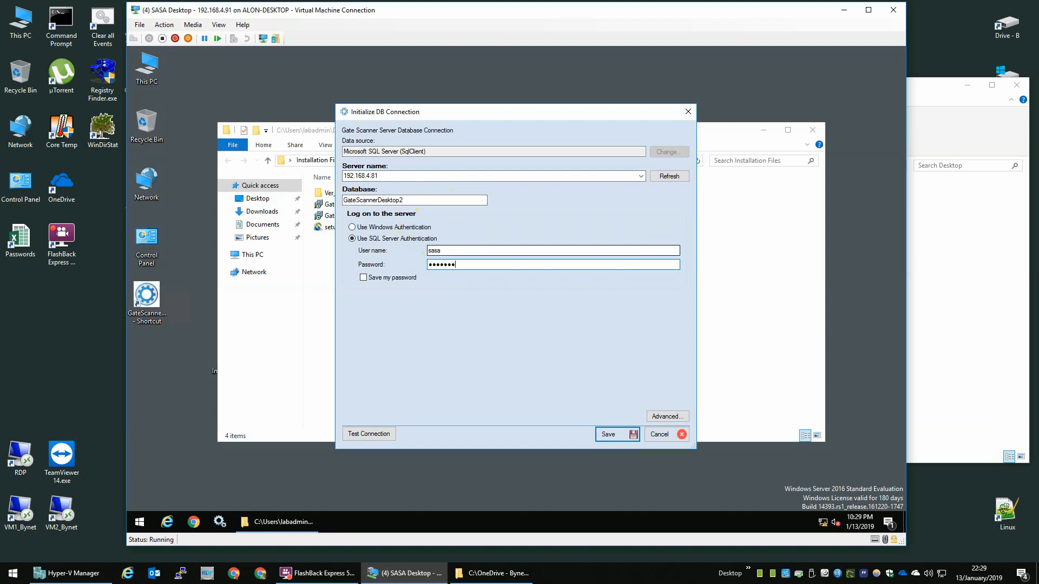
{"action": "type", "text": "●●●"}
{"action": "key", "text": "Tab"}
{"action": "key", "text": "space"}
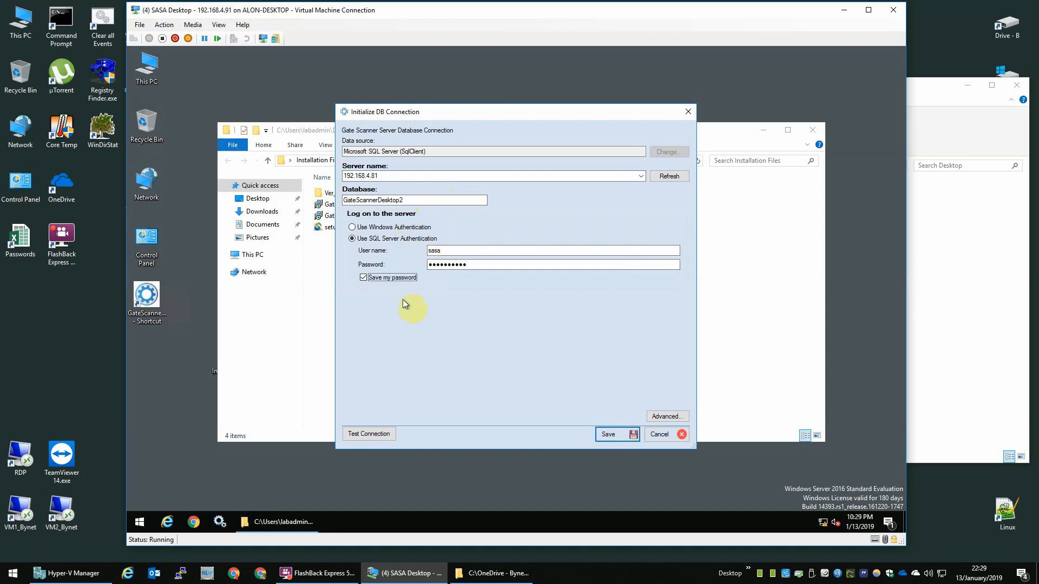
Step: Test the database connection, dismiss the success message, and save the connection settings
{"action": "left_click", "coordinate": [369, 434]}
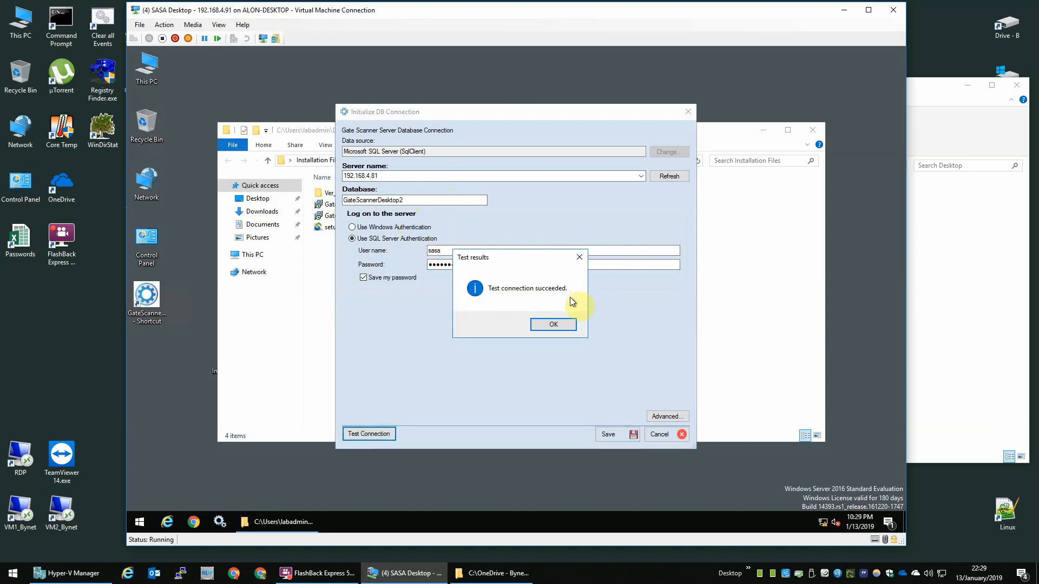
{"action": "left_click", "coordinate": [563, 327]}
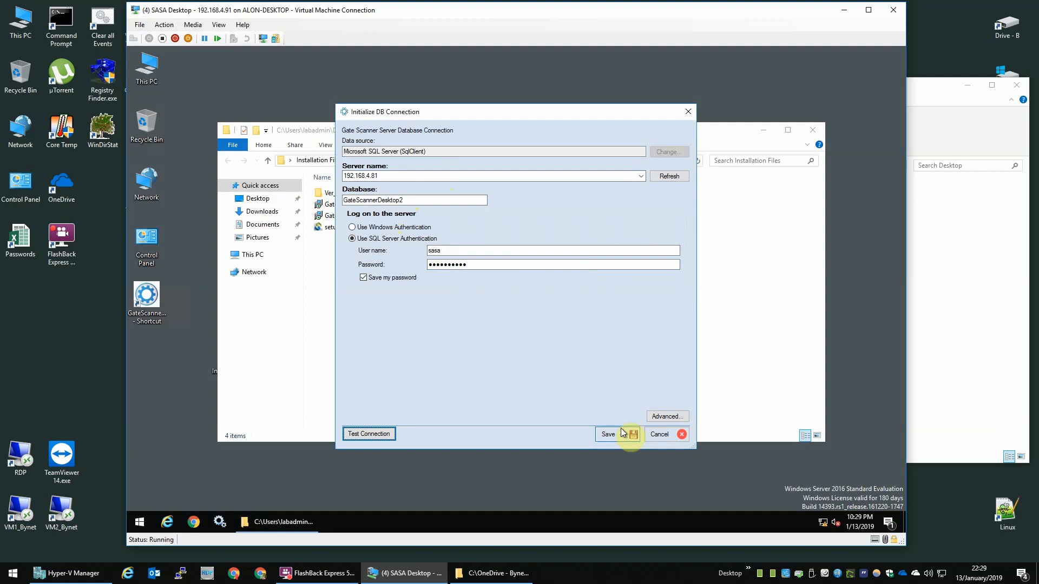
{"action": "left_click", "coordinate": [621, 427]}
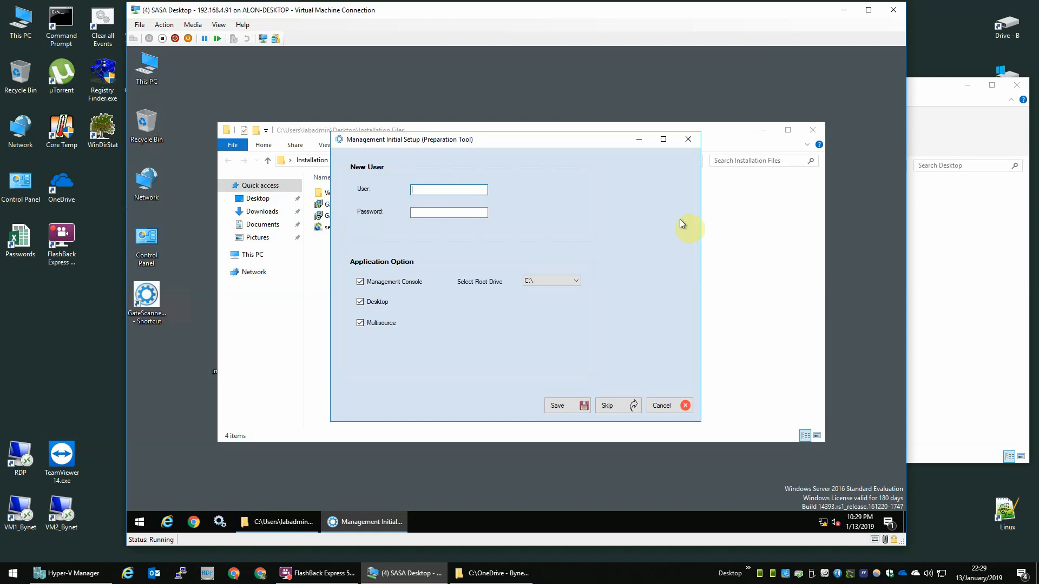
Step: Set Root Drive to D:\ and uncheck Management Console and Multisource, leaving only Desktop
{"action": "left_click", "coordinate": [559, 281]}
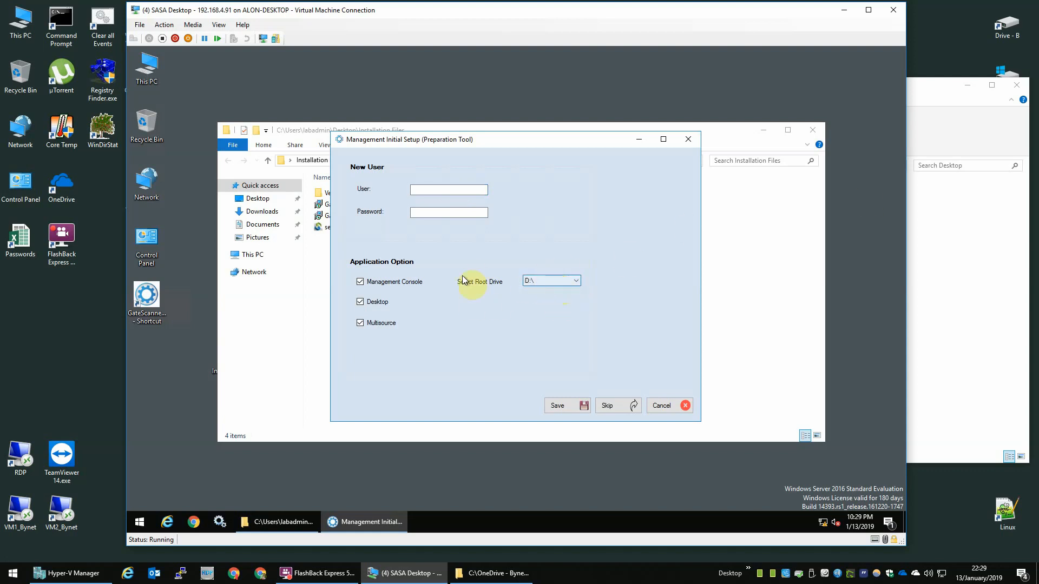
{"action": "left_click", "coordinate": [405, 284]}
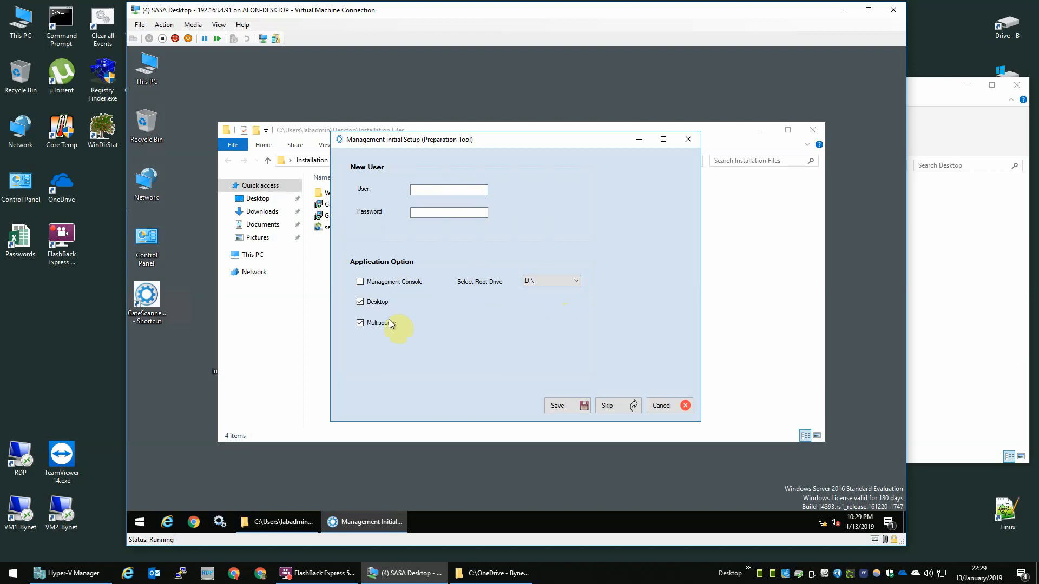
{"action": "left_click", "coordinate": [361, 324]}
Step: Enter the new user's name and password, then skip the initial setup
{"action": "left_click", "coordinate": [438, 191]}
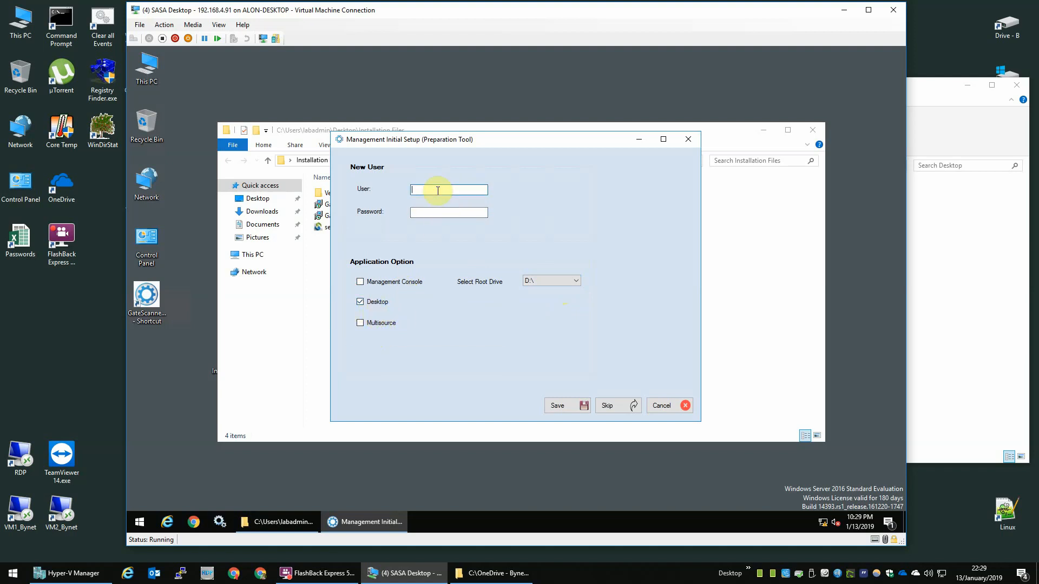
{"action": "type", "text": "sasas"}
{"action": "key", "text": "Tab"}
{"action": "type", "text": "••••••••••"}
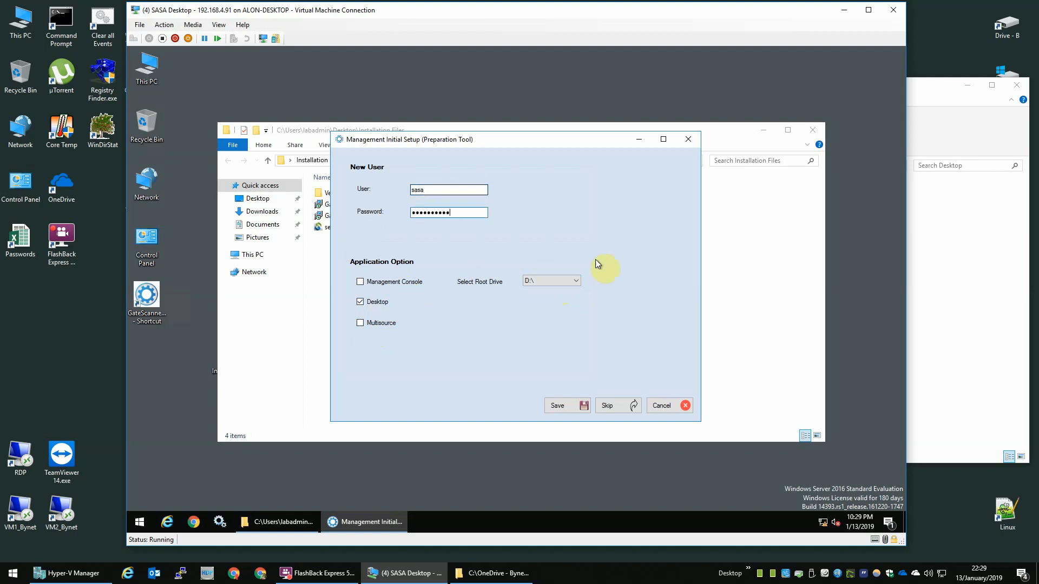
{"action": "left_click", "coordinate": [623, 407]}
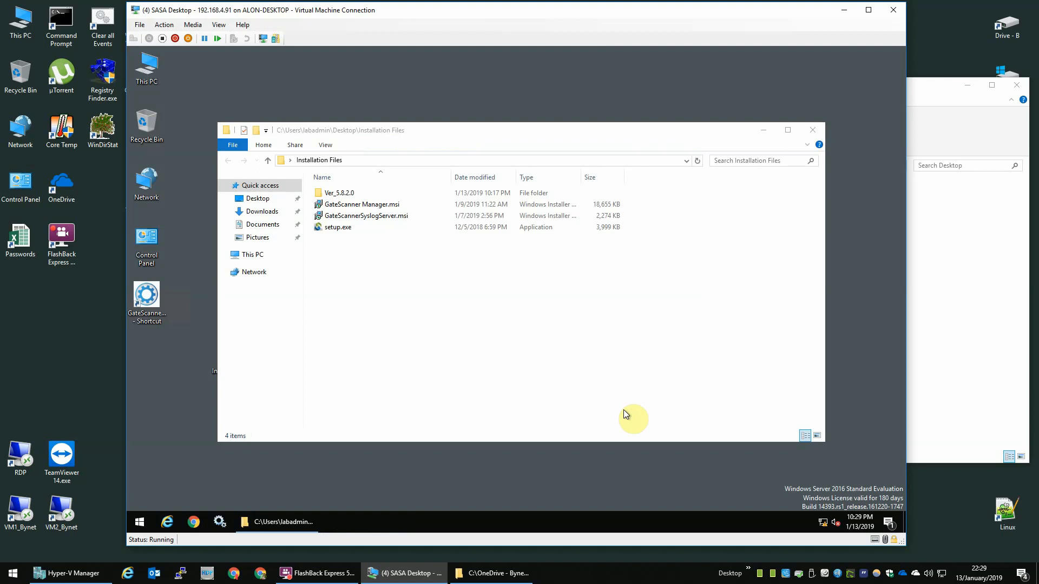
Step: Sign in to the Management Console with the administrator user name and password
{"action": "type", "text": "admin"}
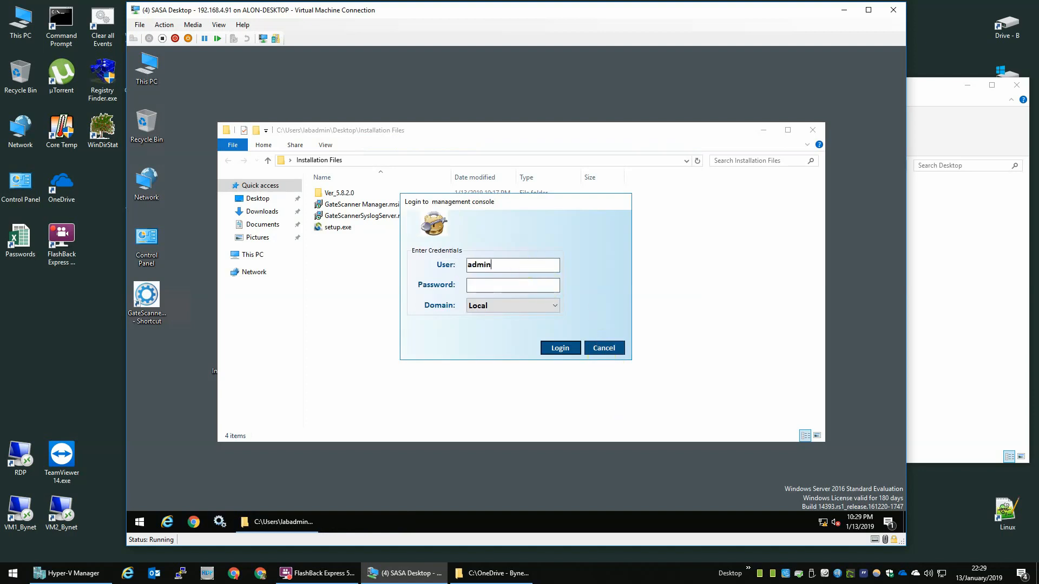
{"action": "key", "text": "Tab"}
{"action": "type", "text": "*****"}
{"action": "key", "text": "Return"}
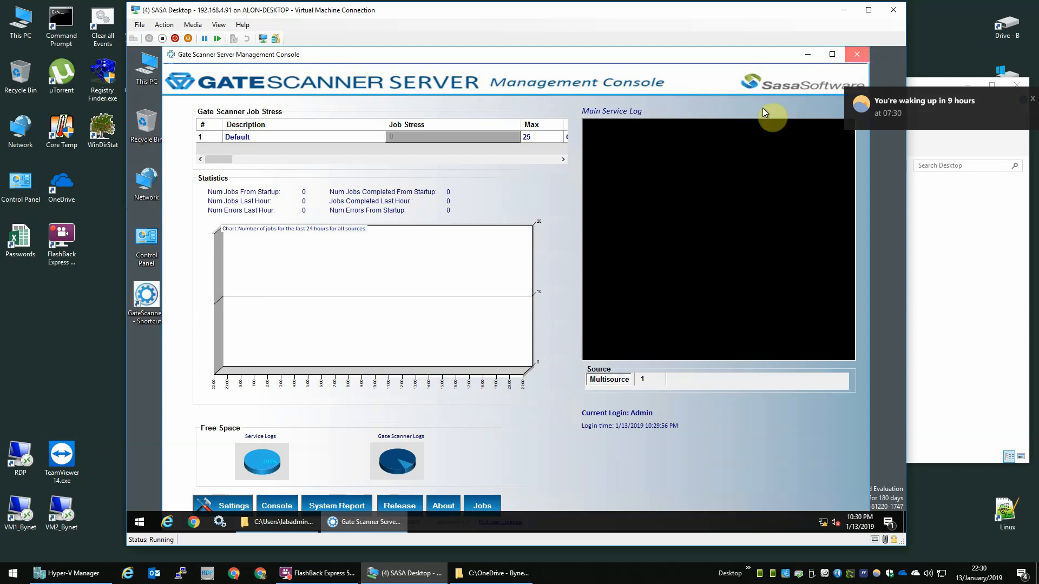
Step: Close the management console and permanently delete GateScanner Manager.msi from Installation Files
{"action": "left_click", "coordinate": [857, 54]}
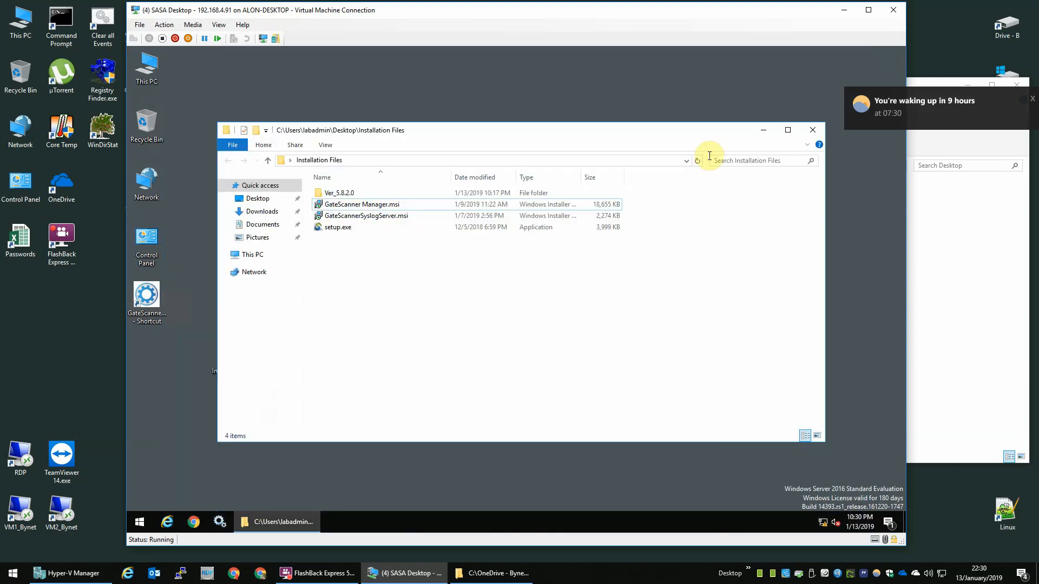
{"action": "left_click", "coordinate": [408, 217]}
{"action": "left_click", "coordinate": [404, 206]}
{"action": "key", "text": "shift+Delete"}
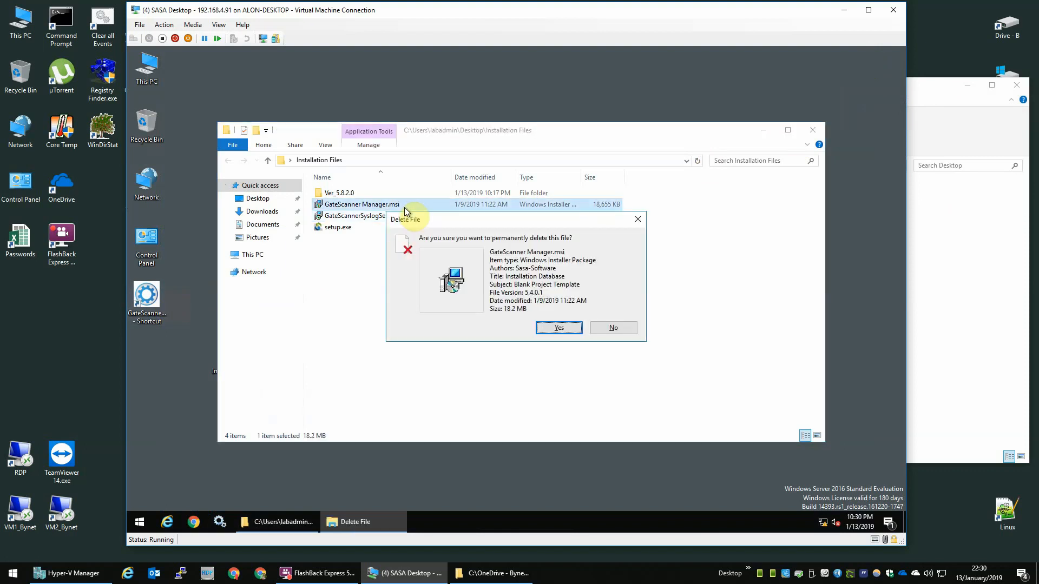
{"action": "key", "text": "Return"}
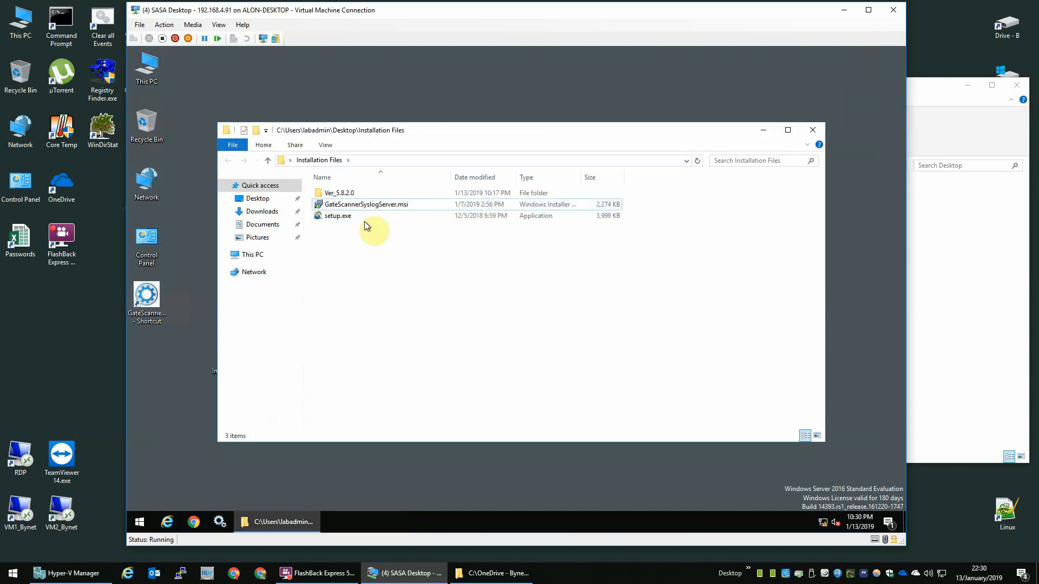
Step: Launch setup.exe directly, then cancel and close the Gate Scanner Desktop installer
{"action": "left_click", "coordinate": [358, 219]}
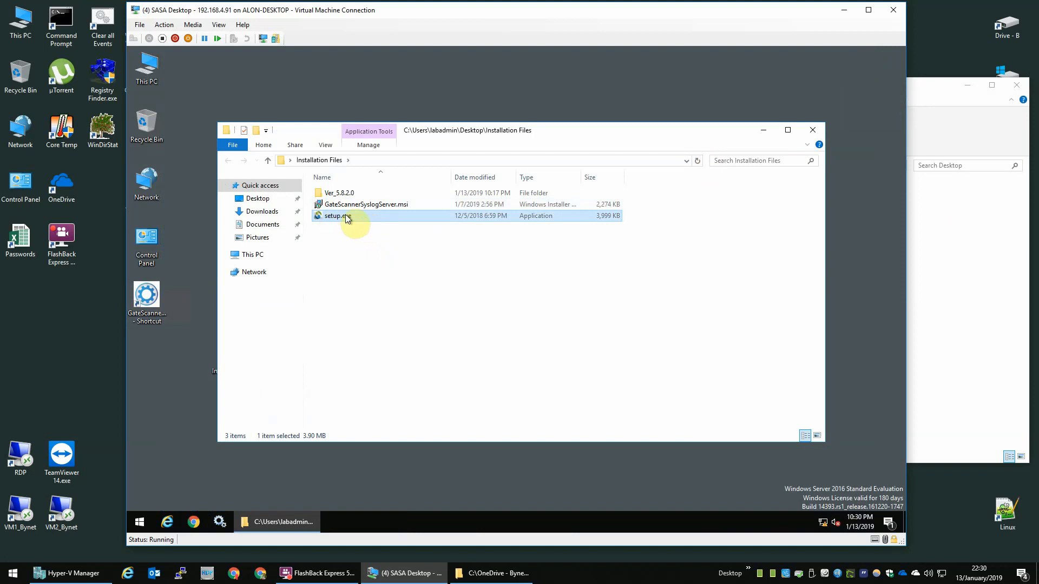
{"action": "double_click", "coordinate": [347, 217]}
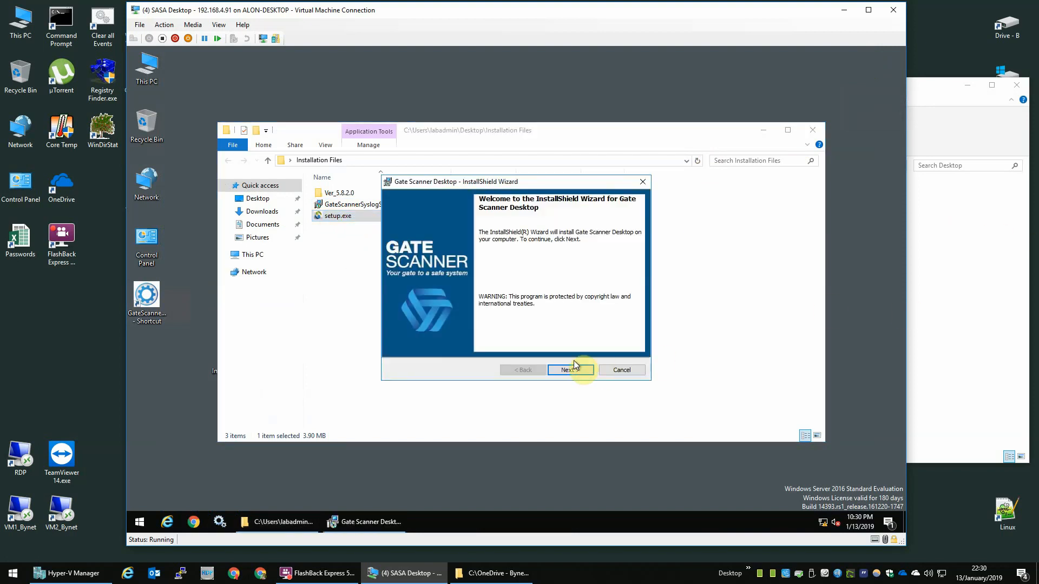
{"action": "left_click", "coordinate": [623, 369]}
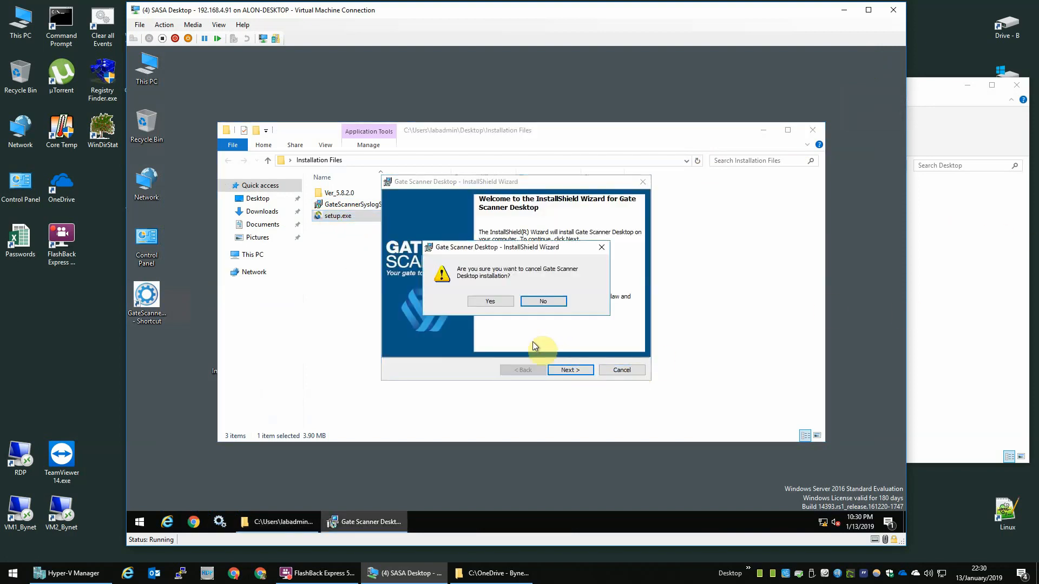
{"action": "left_click", "coordinate": [506, 302]}
{"action": "left_click", "coordinate": [570, 368]}
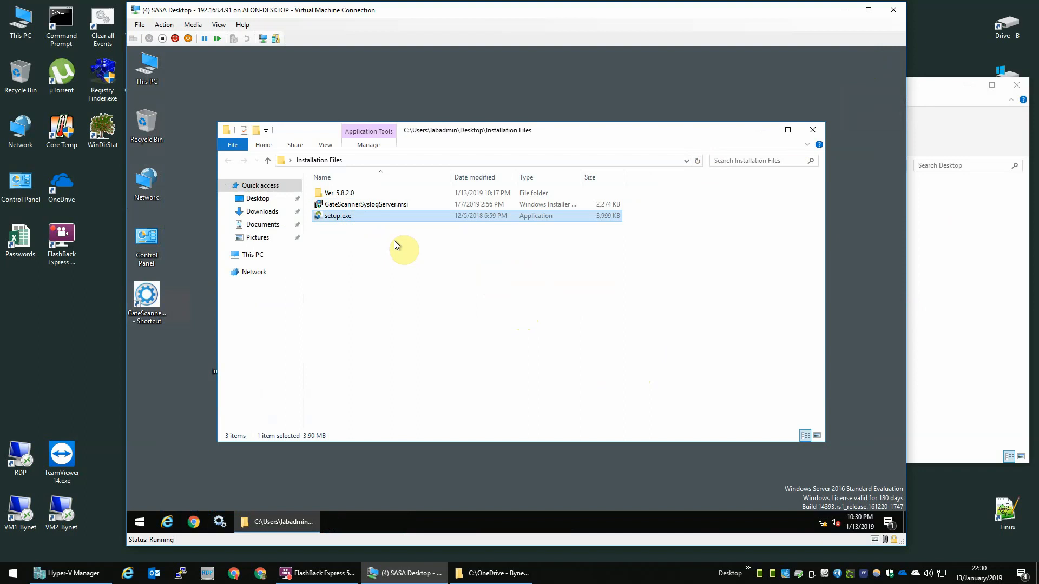
Step: Run setup.exe as administrator, install Gate Scanner Desktop with default settings, then permanently delete setup.exe
{"action": "right_click", "coordinate": [373, 215]}
{"action": "left_click", "coordinate": [427, 237]}
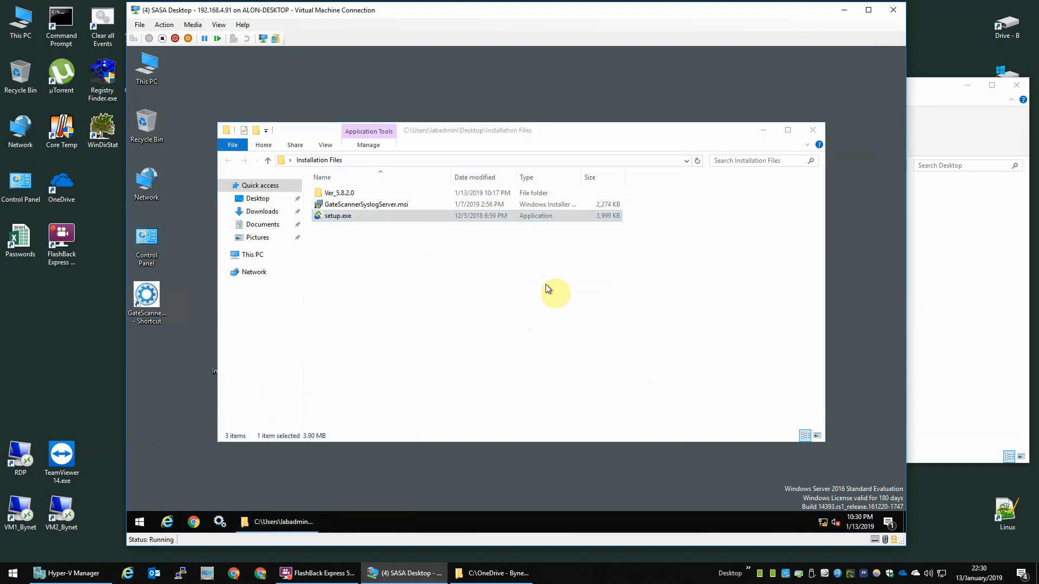
{"action": "left_click", "coordinate": [579, 371]}
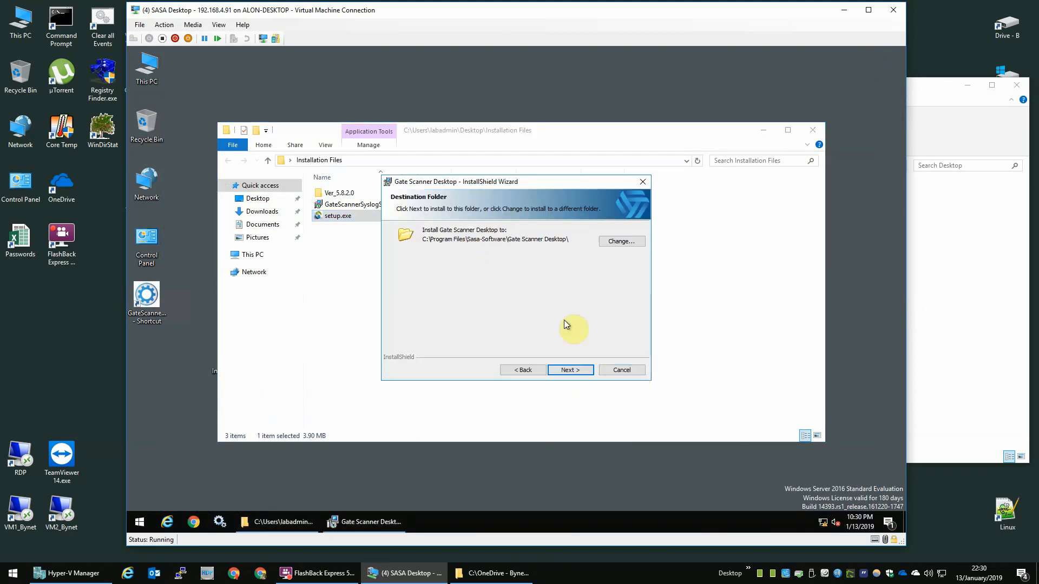
{"action": "left_click", "coordinate": [571, 370]}
{"action": "left_click", "coordinate": [571, 370]}
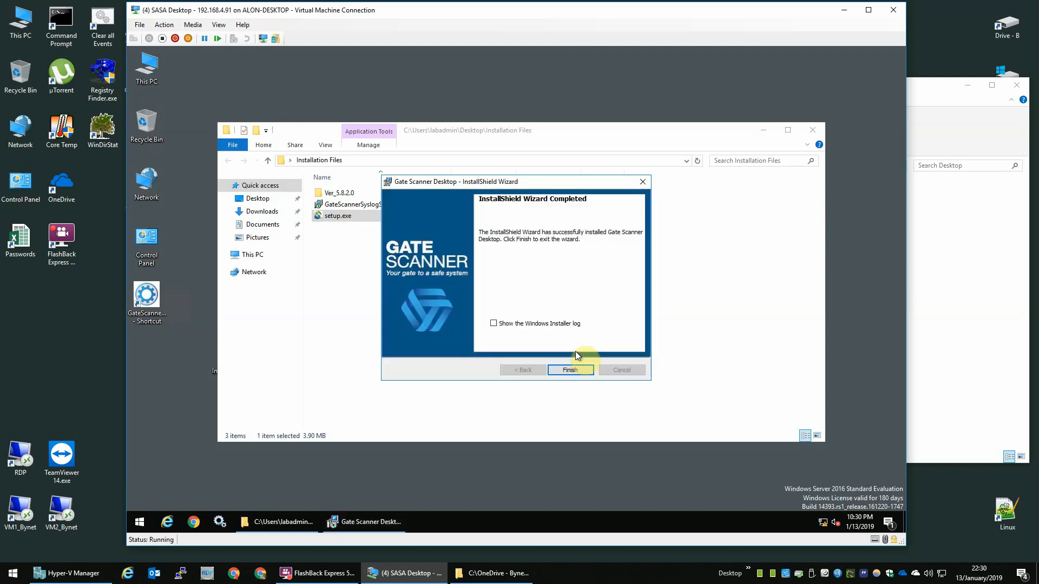
{"action": "left_click", "coordinate": [571, 371]}
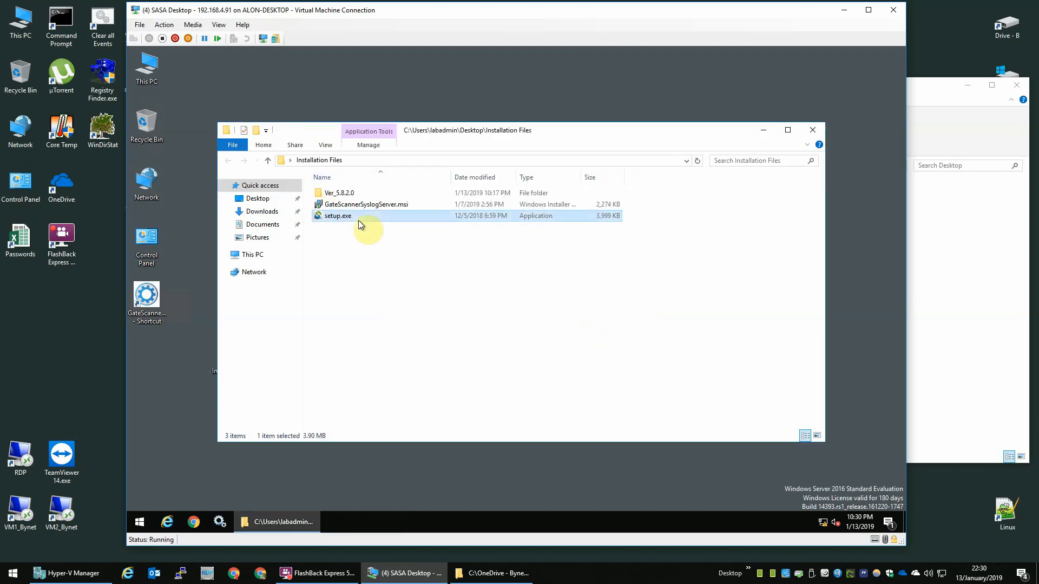
{"action": "key", "text": "shift+Delete"}
{"action": "key", "text": "Return"}
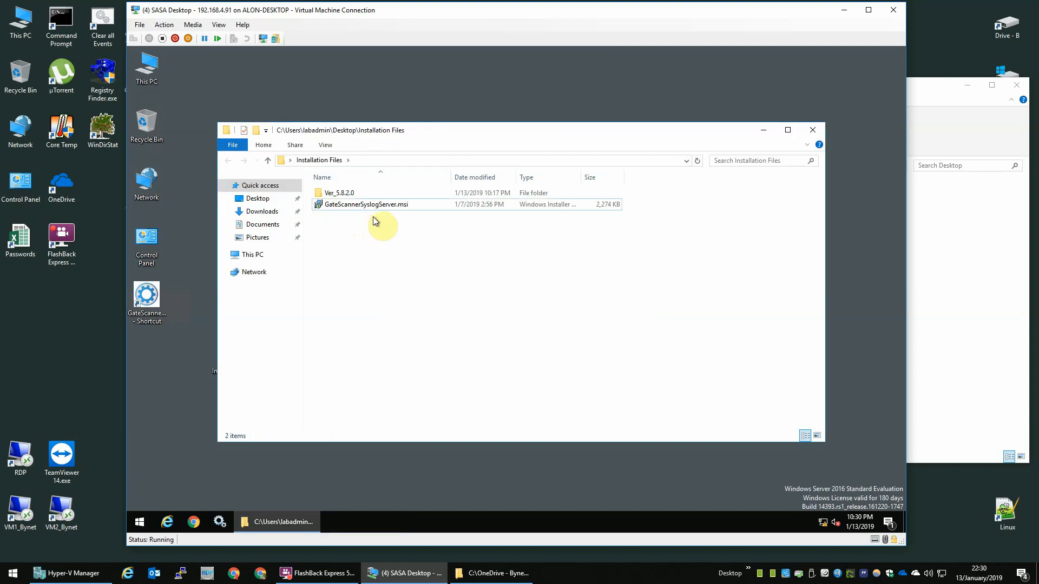
Step: Run GateScannerSyslogServer.msi, accept the license, and install it
{"action": "left_click", "coordinate": [375, 206]}
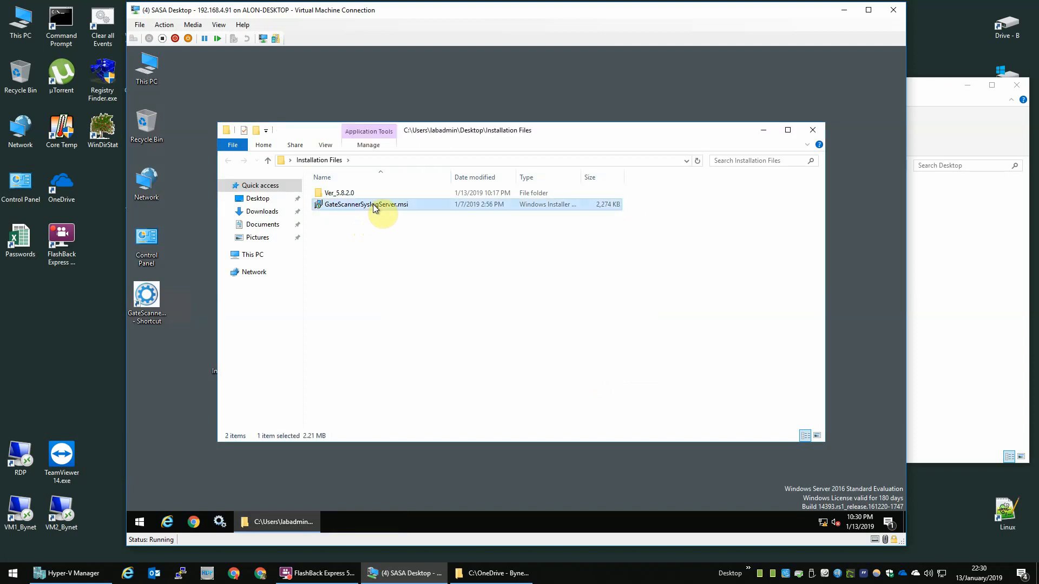
{"action": "double_click", "coordinate": [375, 206]}
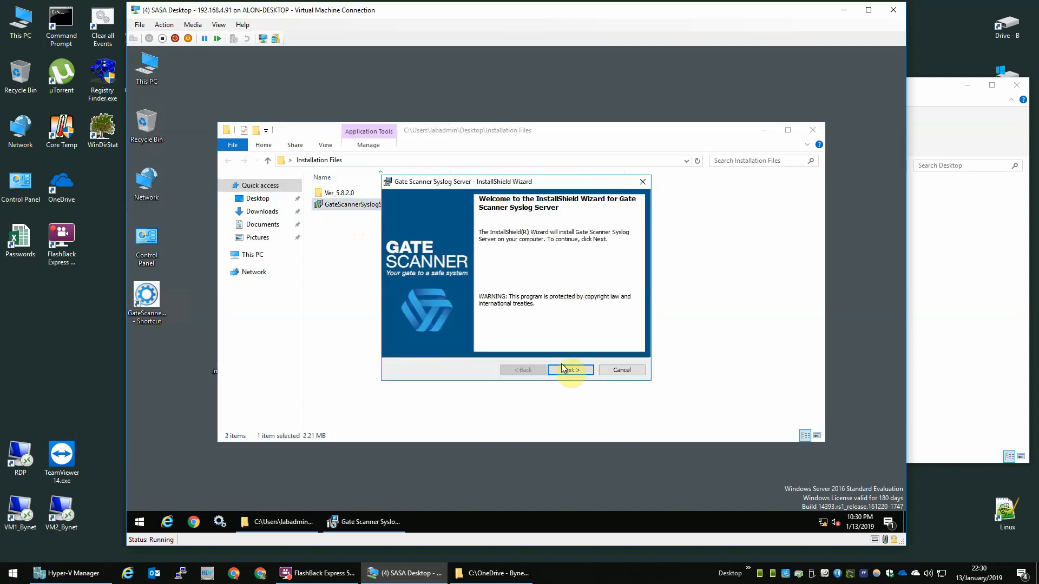
{"action": "left_click", "coordinate": [569, 370]}
{"action": "left_click", "coordinate": [460, 332]}
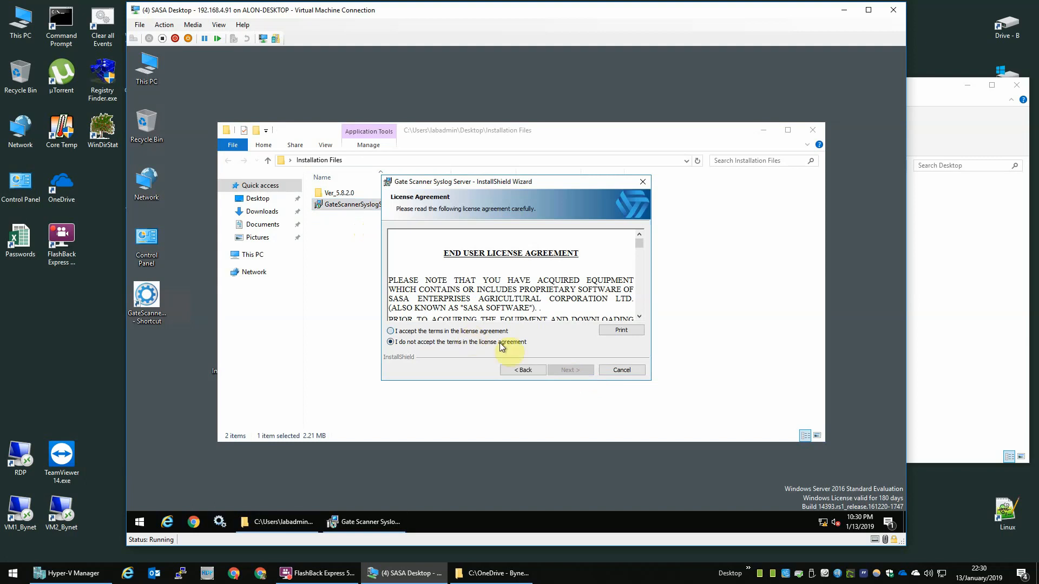
{"action": "left_click", "coordinate": [562, 370]}
{"action": "left_click", "coordinate": [561, 370]}
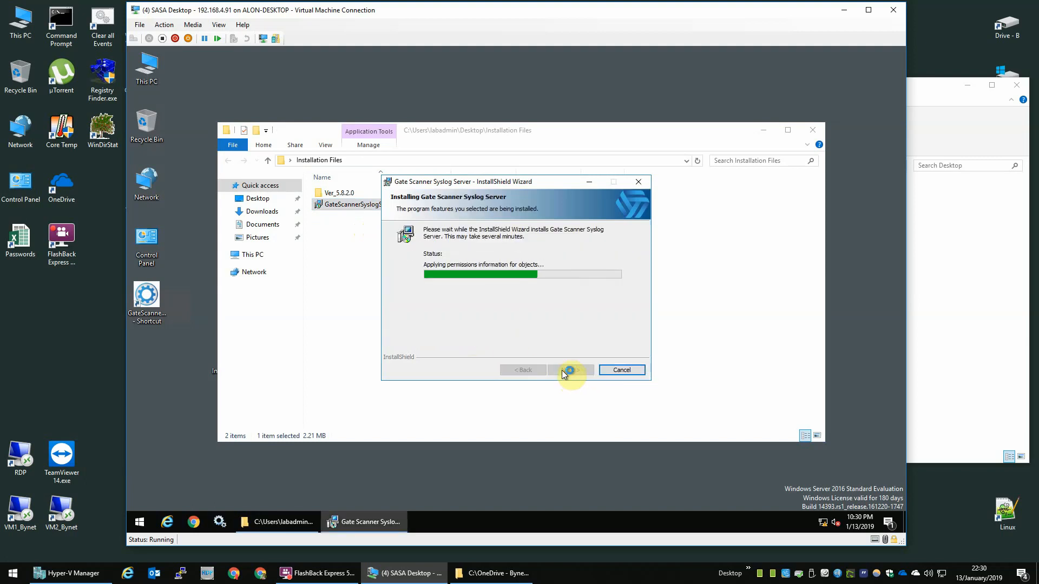
Step: Finish setup, move the Syslog server configuration shortcut beside the Recycle Bin, and launch it
{"action": "left_click", "coordinate": [569, 370]}
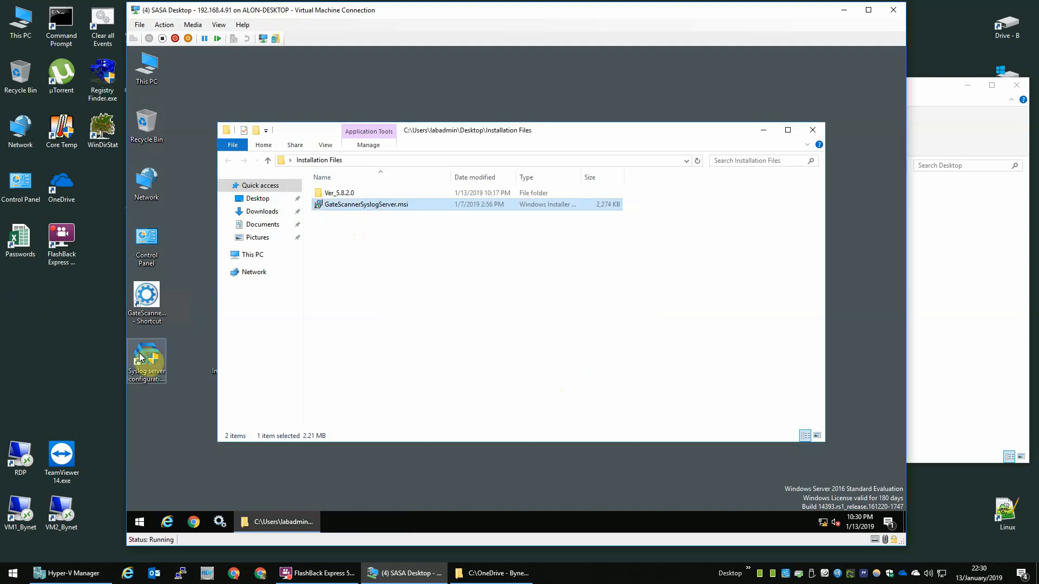
{"action": "left_click_drag", "start_coordinate": [144, 361], "coordinate": [189, 128]}
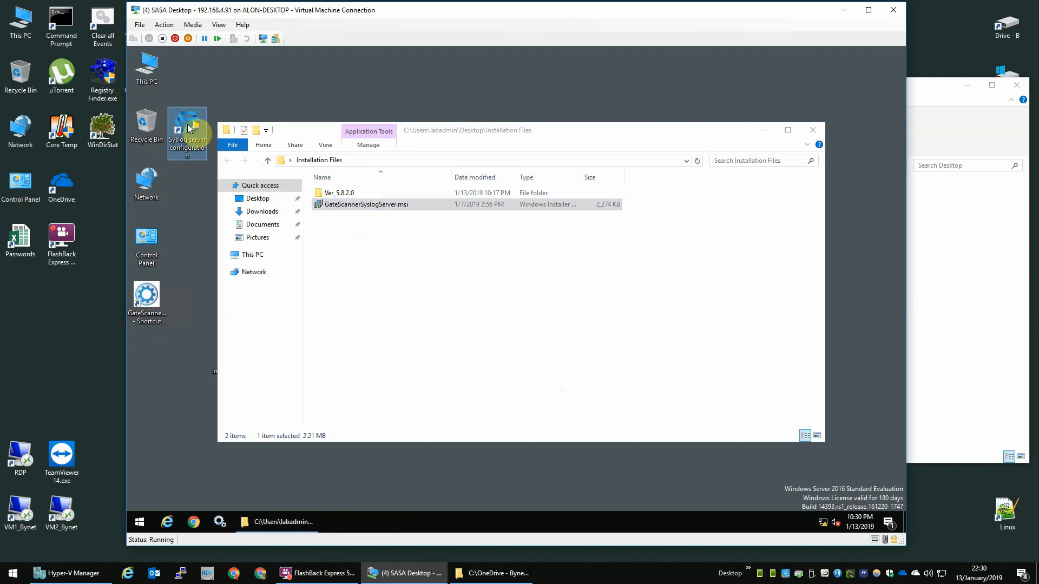
{"action": "double_click", "coordinate": [463, 206]}
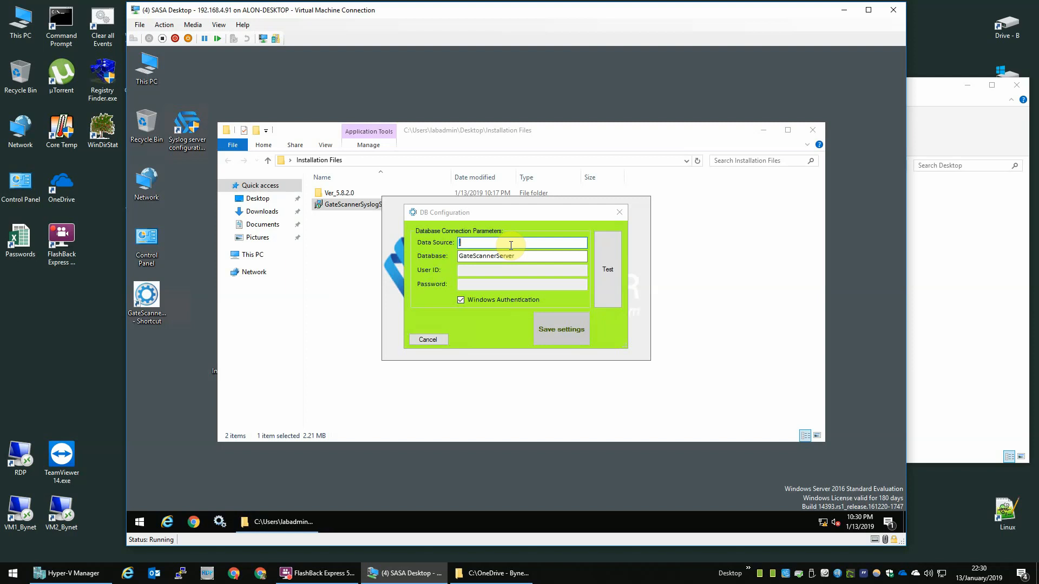
Step: Set the database server to 192.168.4.81 and the database name to GateScannerDesktop2
{"action": "left_click", "coordinate": [510, 245]}
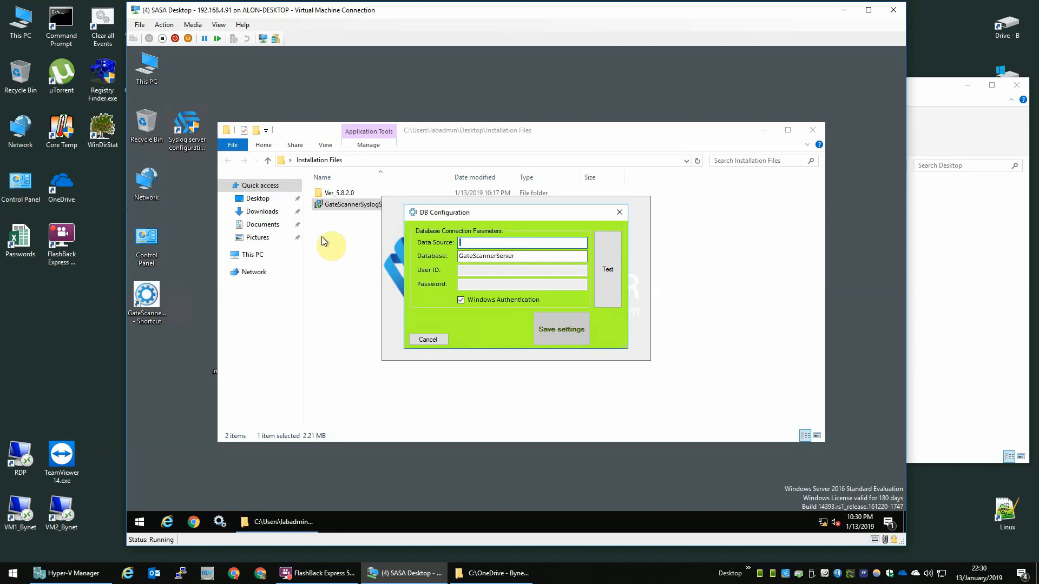
{"action": "type", "text": "192.168.4.81"}
{"action": "key", "text": "Tab"}
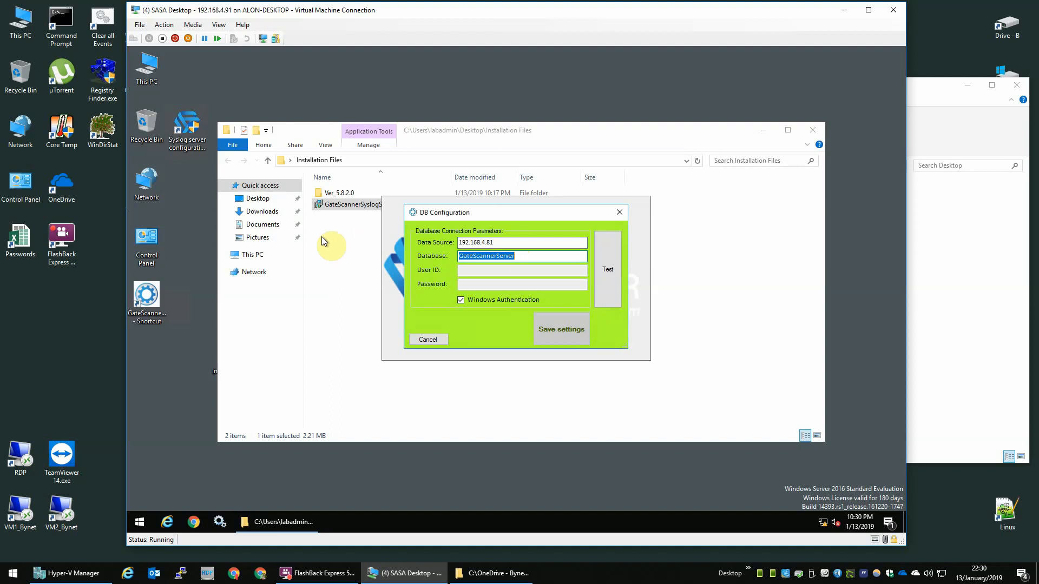
{"action": "key", "text": "End"}
{"action": "key", "text": "BackSpace"}
{"action": "key", "text": "BackSpace"}
{"action": "key", "text": "BackSpace"}
{"action": "key", "text": "BackSpace"}
{"action": "key", "text": "BackSpace"}
{"action": "type", "text": "Desktop2"}
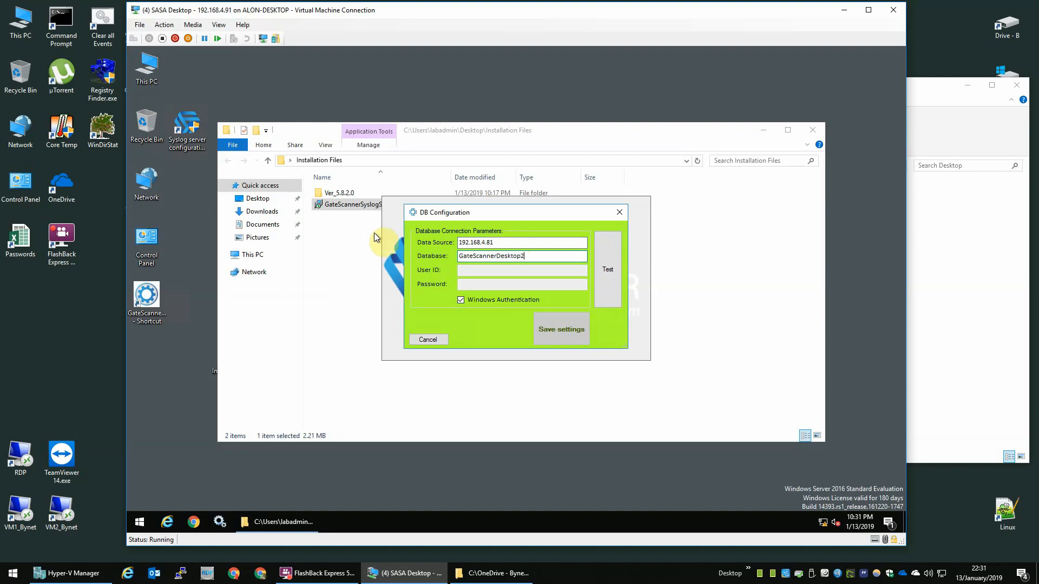
Step: Switch to a SQL login (user sa with its password), test the connection, and save
{"action": "left_click", "coordinate": [501, 299]}
{"action": "left_click", "coordinate": [505, 270]}
{"action": "type", "text": "sasa"}
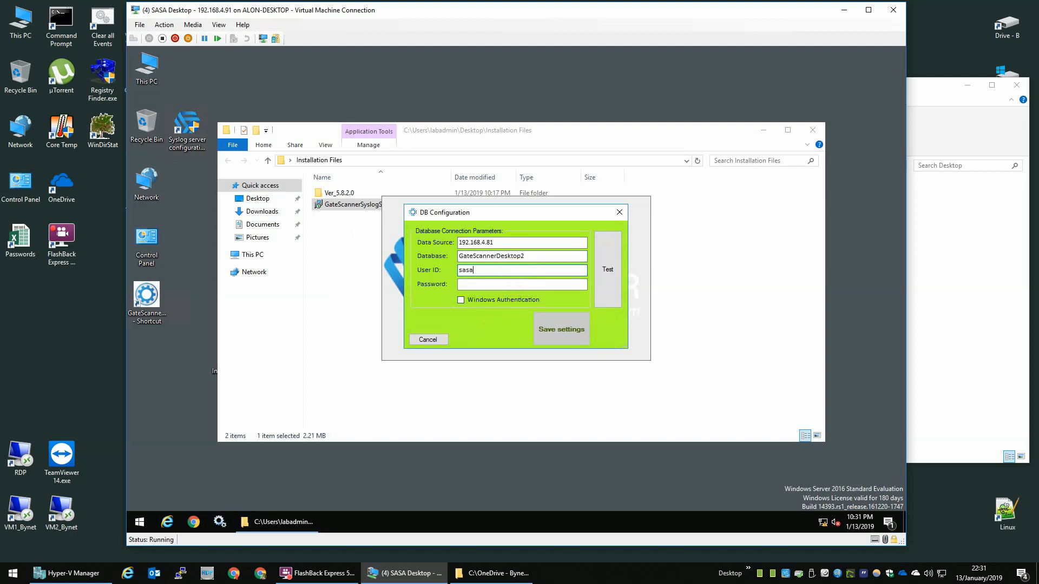
{"action": "key", "text": "Tab"}
{"action": "type", "text": "**********"}
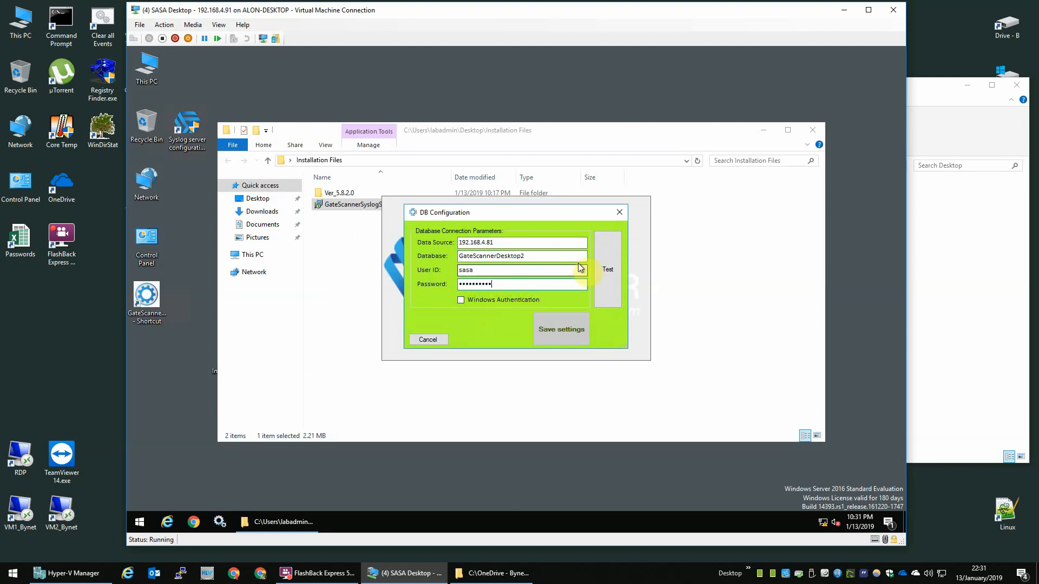
{"action": "left_click", "coordinate": [607, 268]}
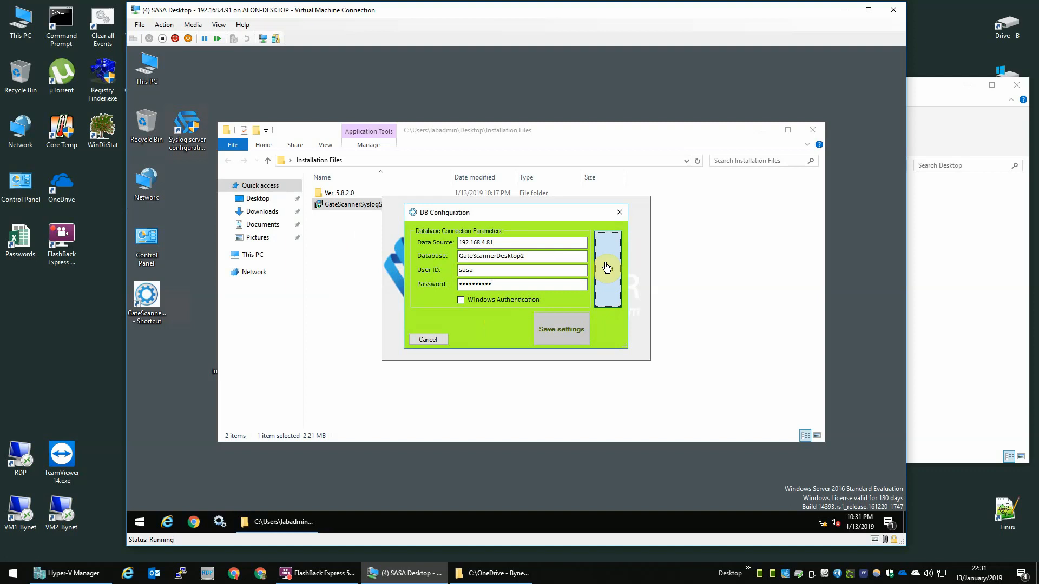
{"action": "left_click", "coordinate": [564, 327]}
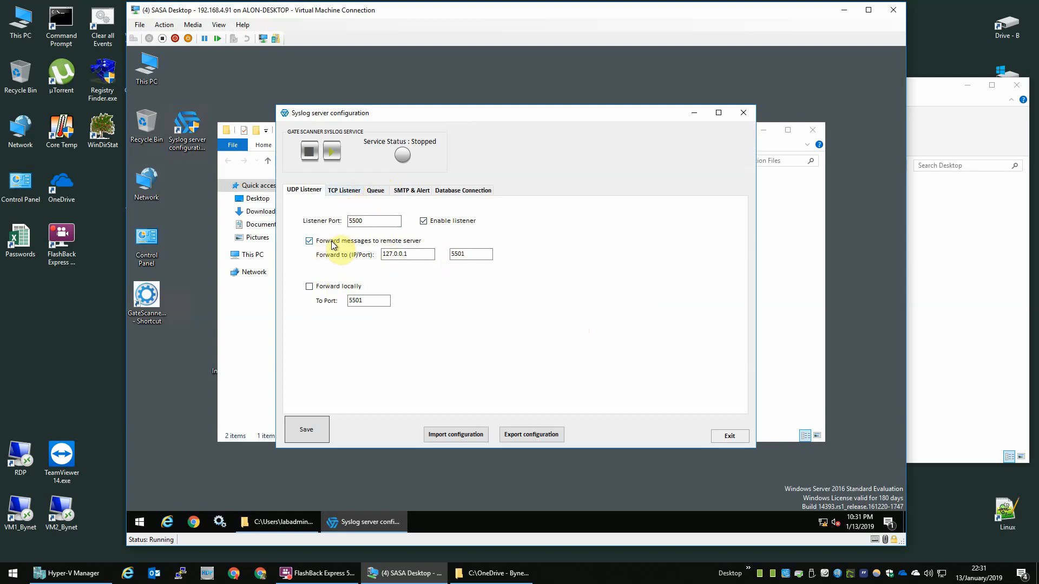
Step: Enable the TCP listener on port 20005 and save its settings
{"action": "left_click_drag", "start_coordinate": [424, 254], "coordinate": [359, 257]}
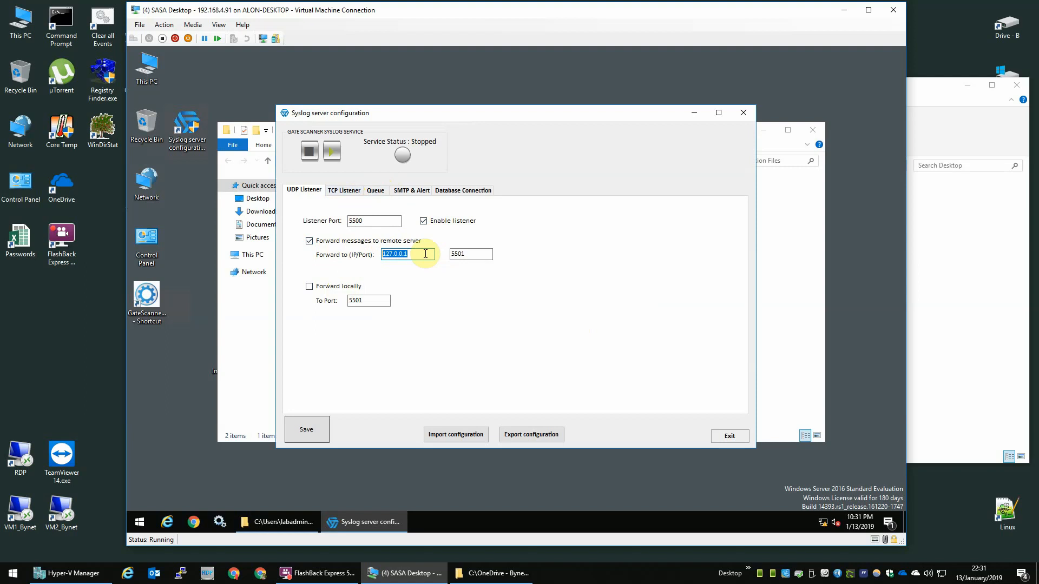
{"action": "left_click", "coordinate": [349, 191]}
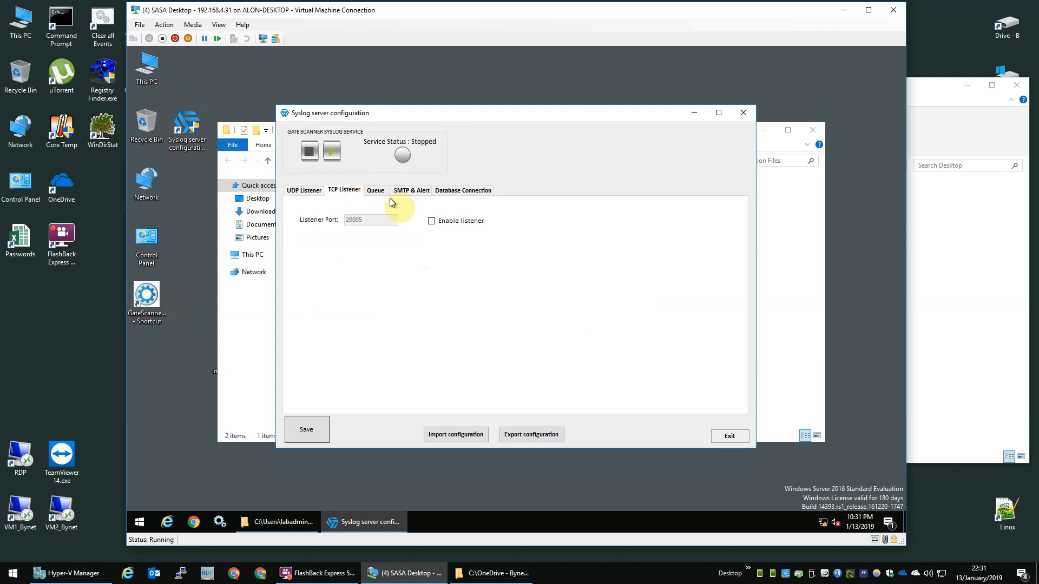
{"action": "left_click", "coordinate": [469, 222]}
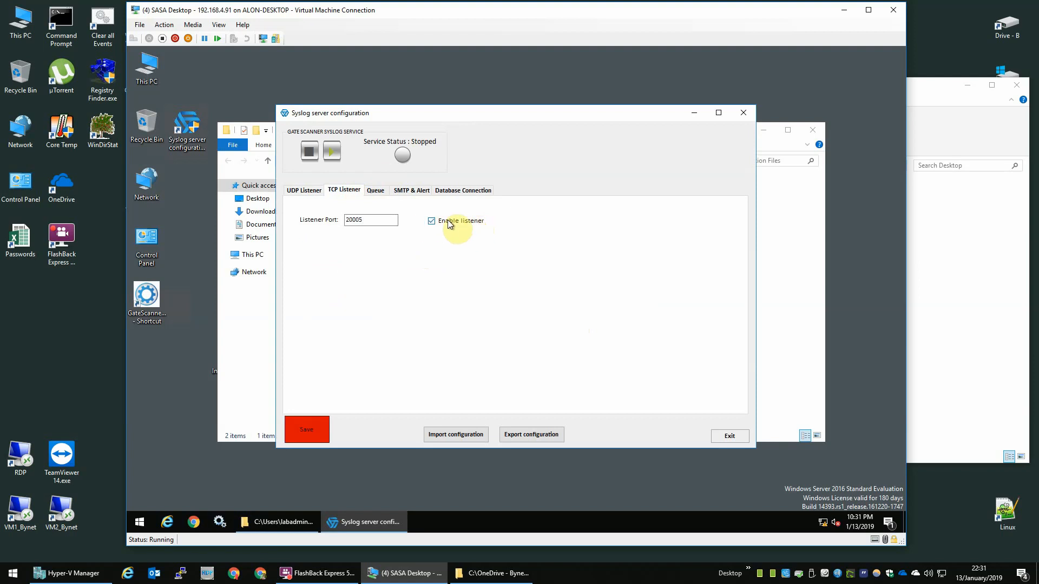
{"action": "left_click_drag", "start_coordinate": [372, 219], "coordinate": [310, 227]}
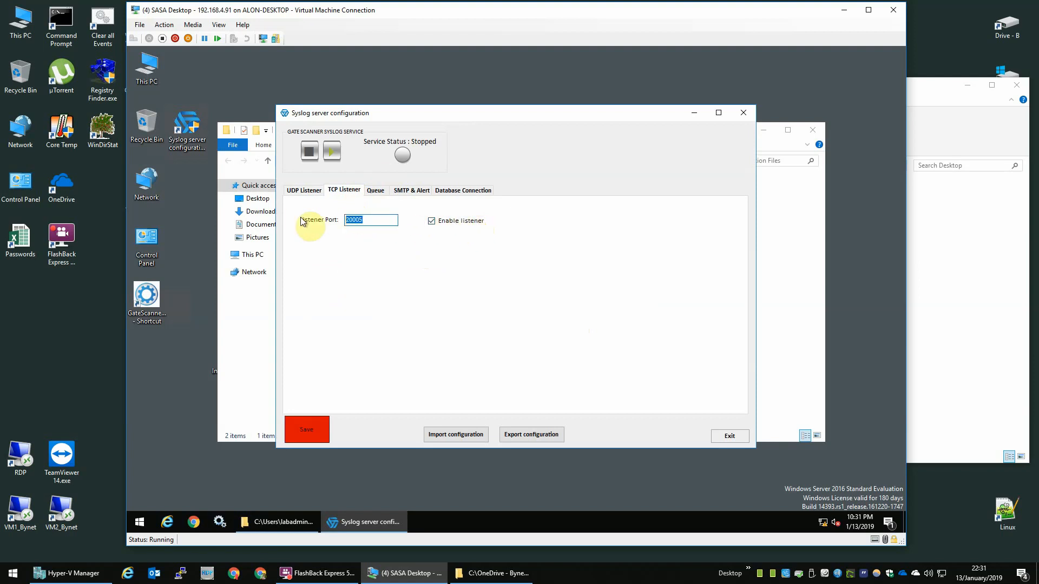
{"action": "left_click", "coordinate": [360, 220]}
{"action": "left_click", "coordinate": [320, 427]}
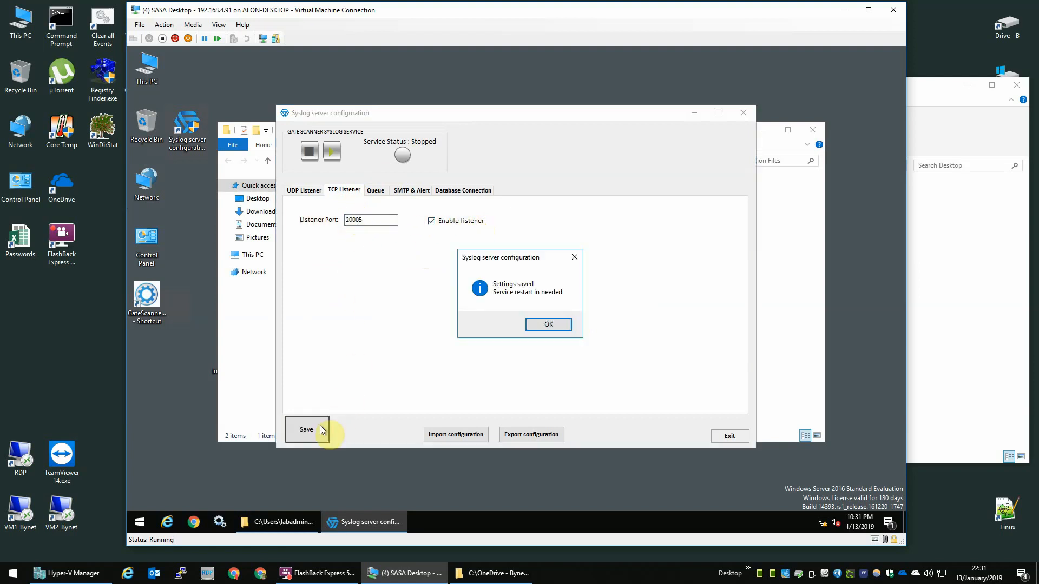
{"action": "left_click", "coordinate": [544, 324]}
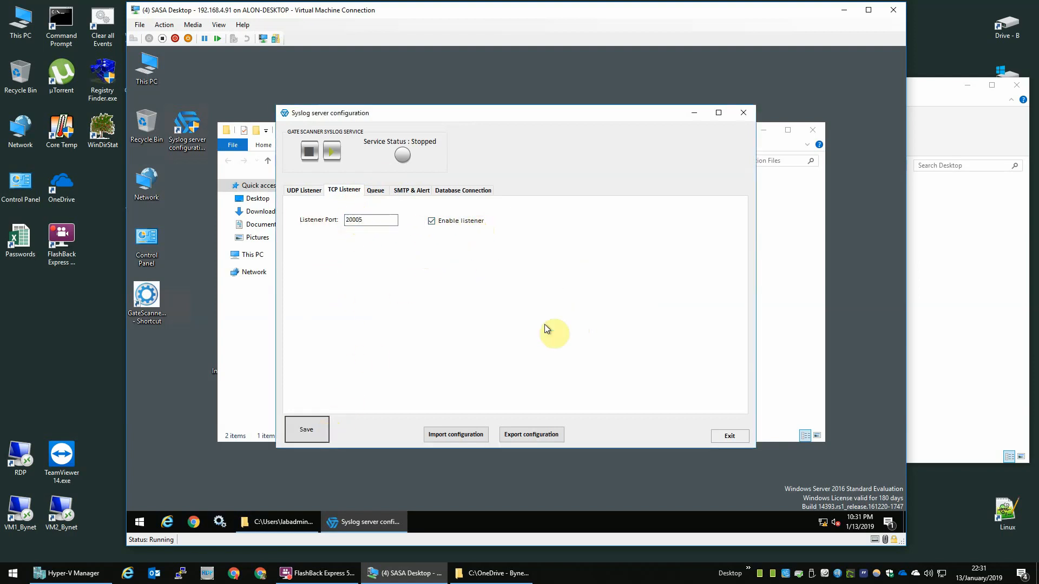
Step: Enable the queue with interval 2500, save it, and start the syslog service
{"action": "left_click", "coordinate": [381, 192]}
{"action": "left_click", "coordinate": [324, 221]}
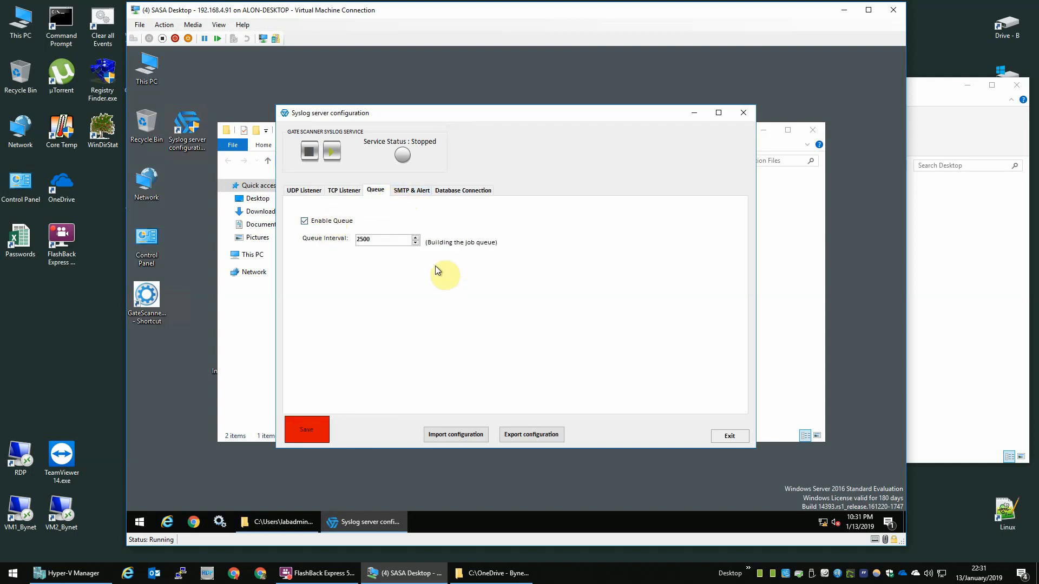
{"action": "left_click_drag", "start_coordinate": [384, 237], "coordinate": [322, 233]}
{"action": "left_click", "coordinate": [315, 429]}
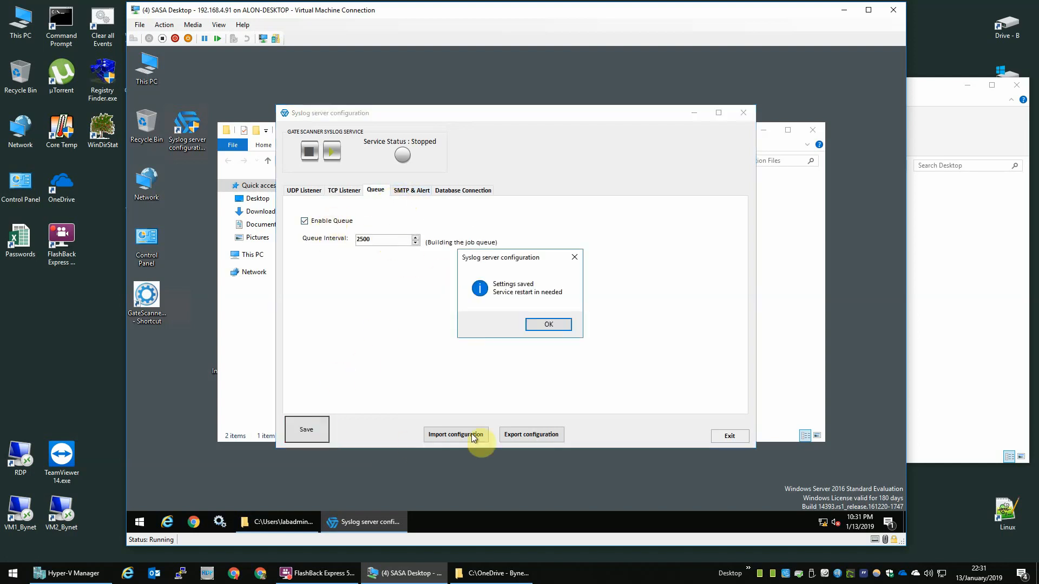
{"action": "left_click", "coordinate": [560, 326]}
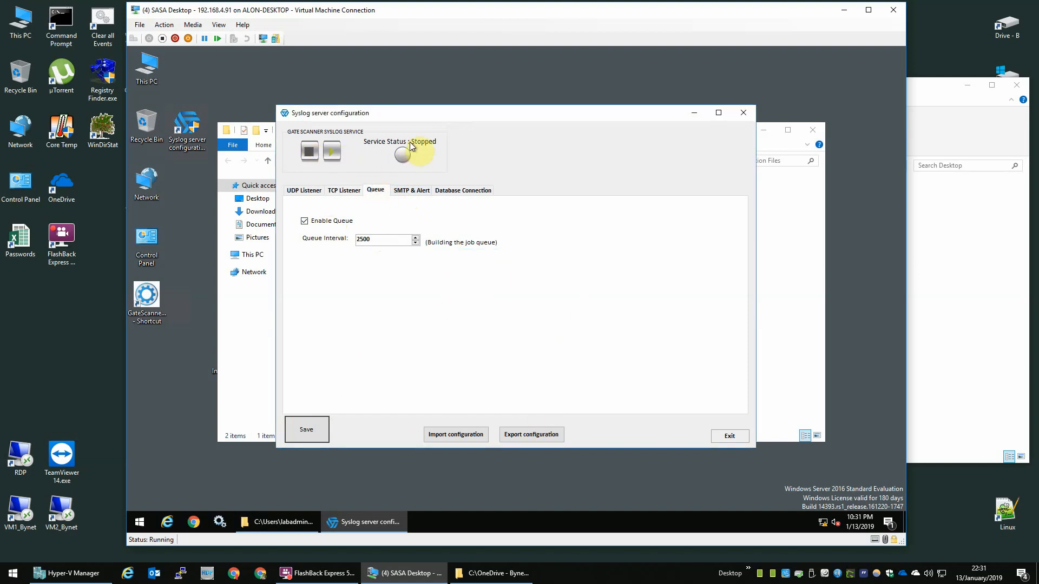
{"action": "left_click", "coordinate": [333, 153]}
Step: Close the Syslog configuration and permanently delete the Syslog Server installer
{"action": "left_click", "coordinate": [730, 436]}
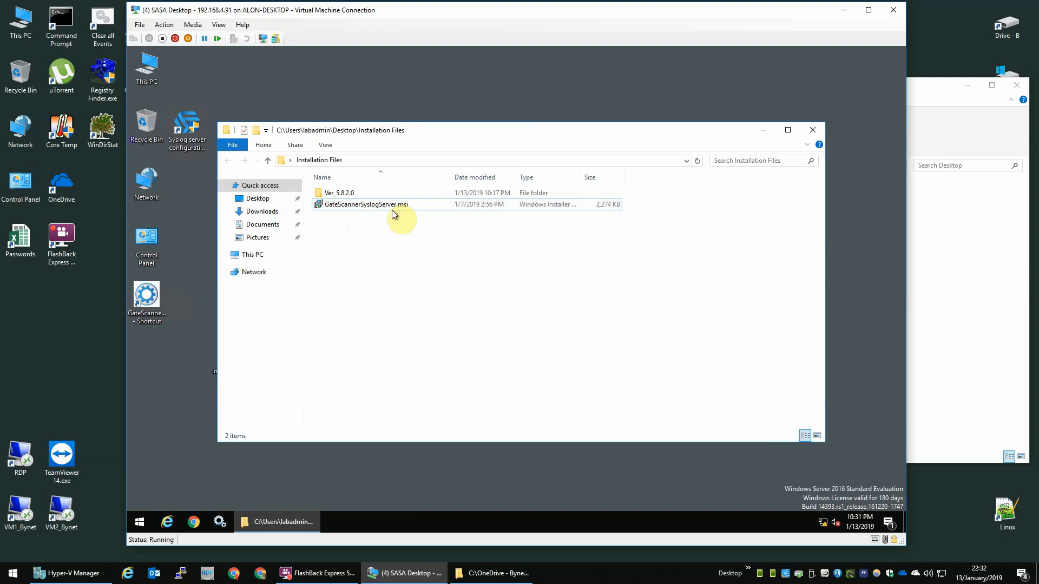
{"action": "key", "text": "shift+Delete"}
{"action": "key", "text": "Return"}
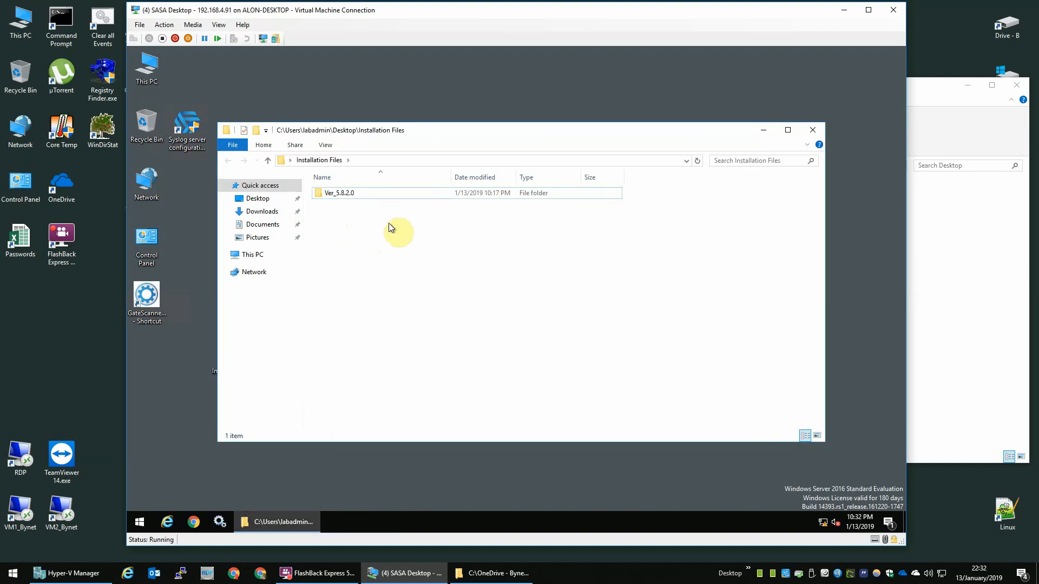
Step: Run ClientConfigurationSet.exe from the Ver_5.8.2.0 folder as administrator
{"action": "double_click", "coordinate": [362, 195]}
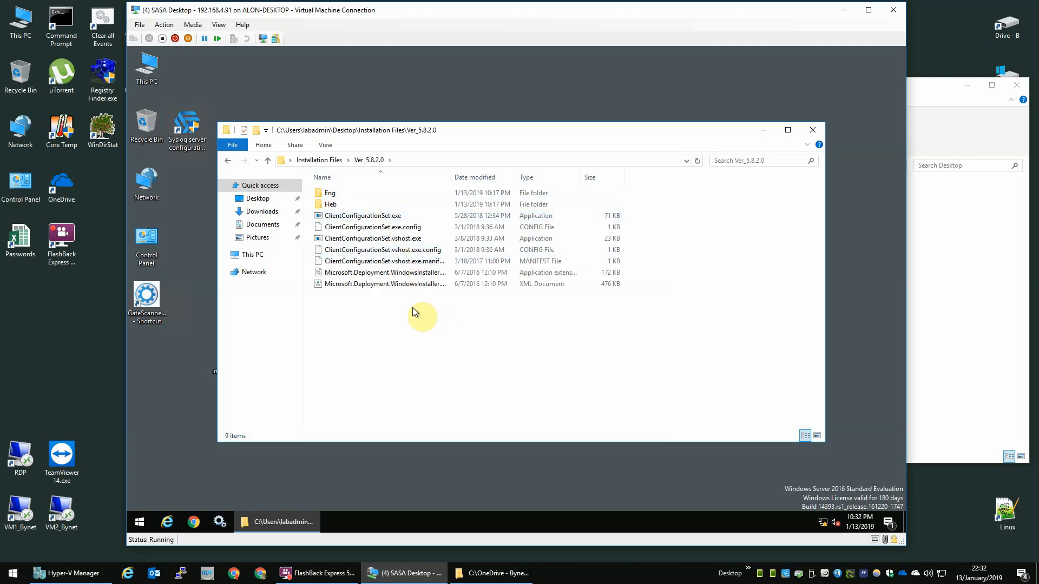
{"action": "left_click", "coordinate": [344, 205]}
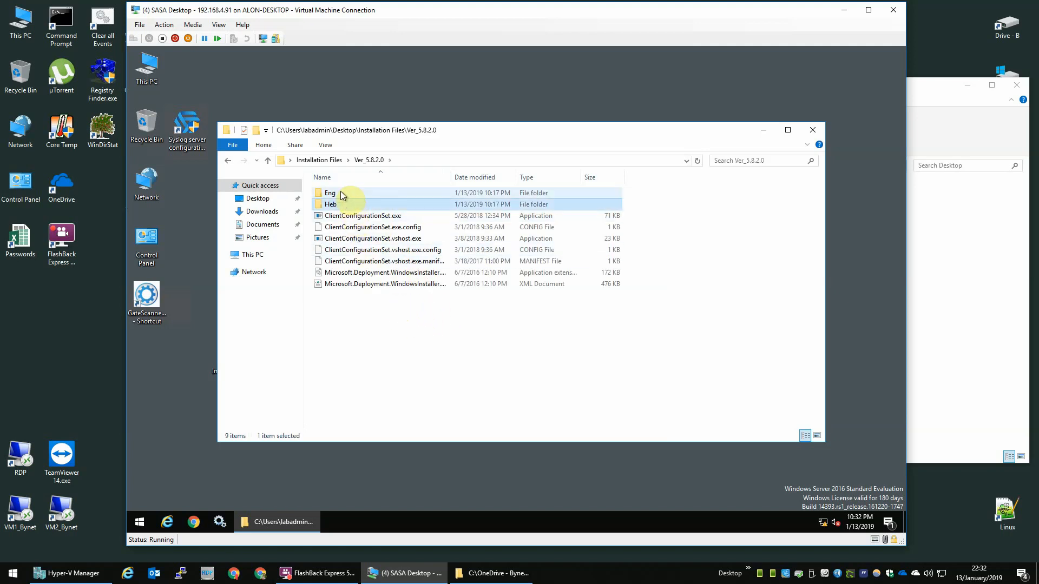
{"action": "left_click", "coordinate": [343, 194]}
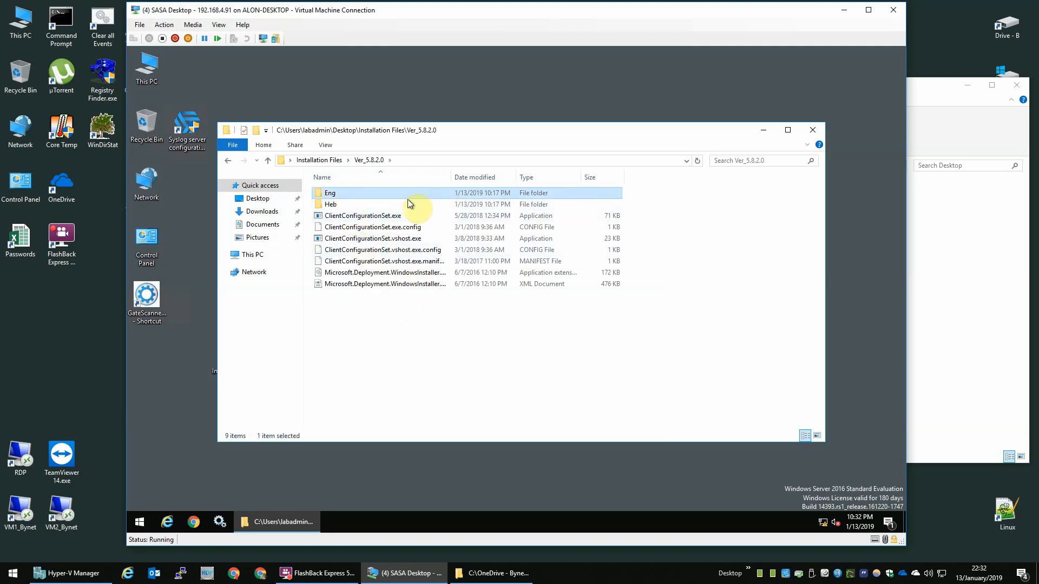
{"action": "double_click", "coordinate": [375, 196]}
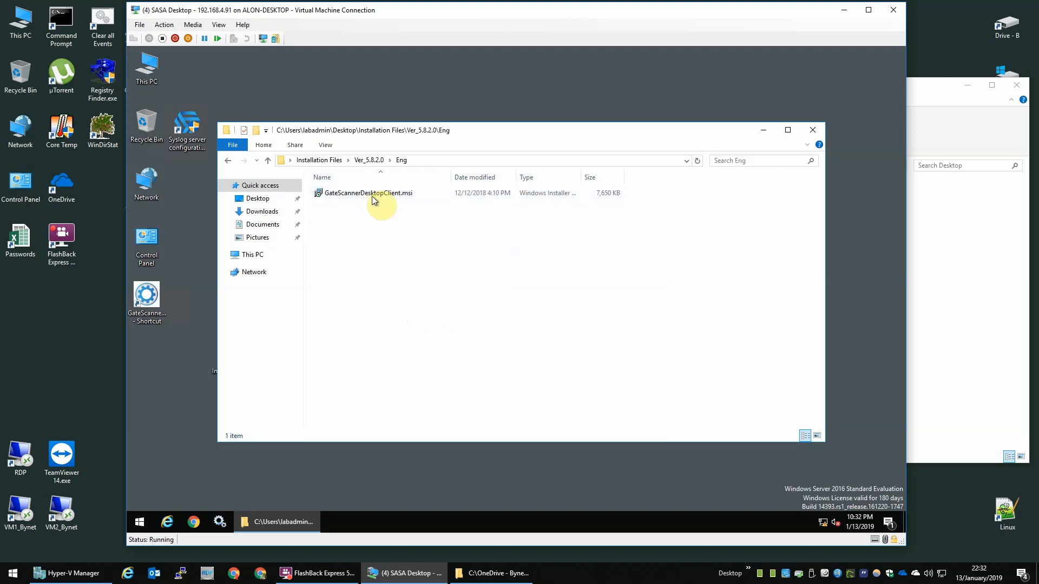
{"action": "left_click", "coordinate": [379, 162]}
{"action": "left_click", "coordinate": [385, 273]}
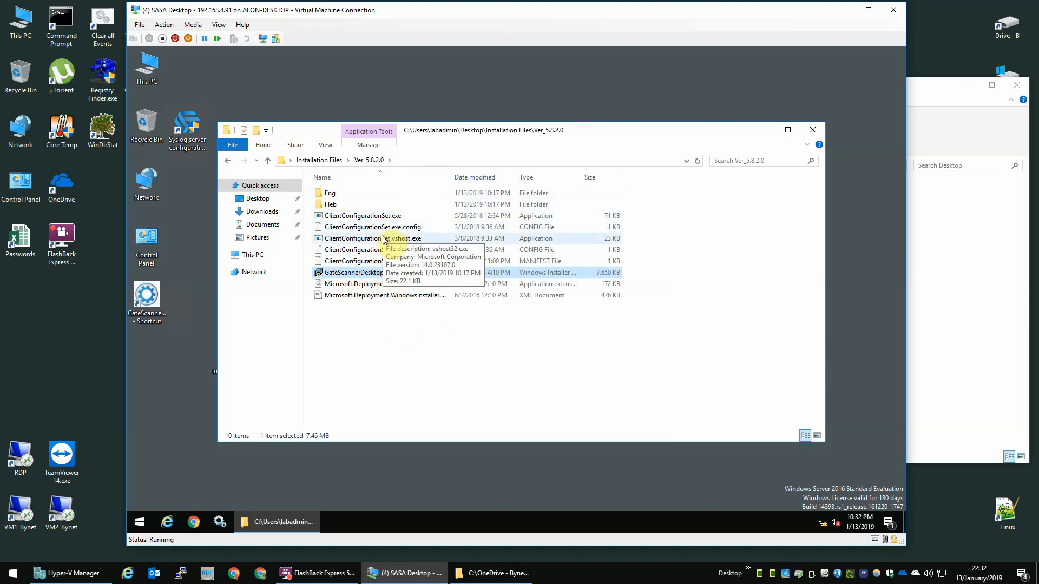
{"action": "right_click", "coordinate": [385, 217]}
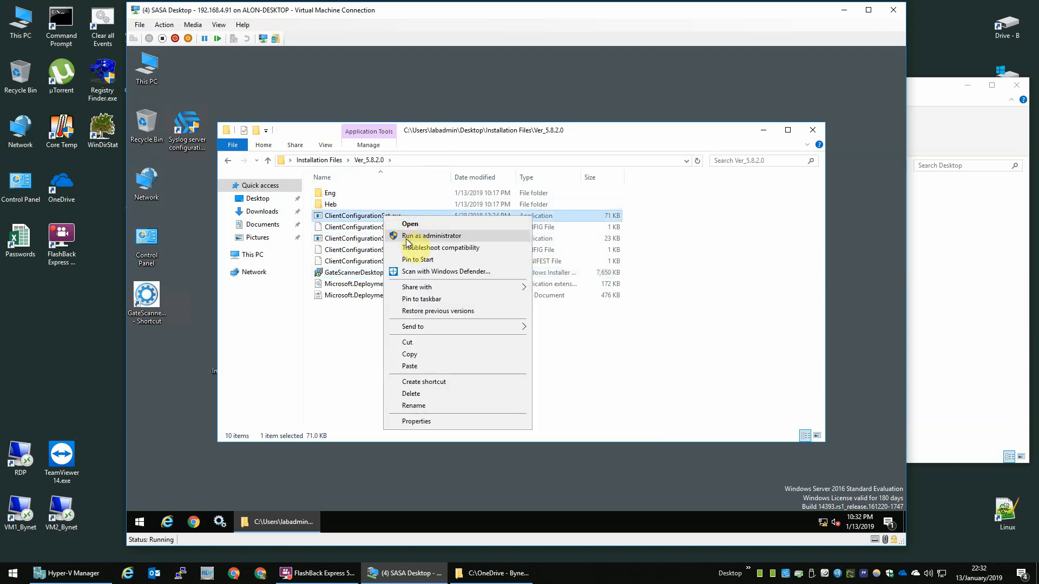
{"action": "left_click", "coordinate": [407, 239]}
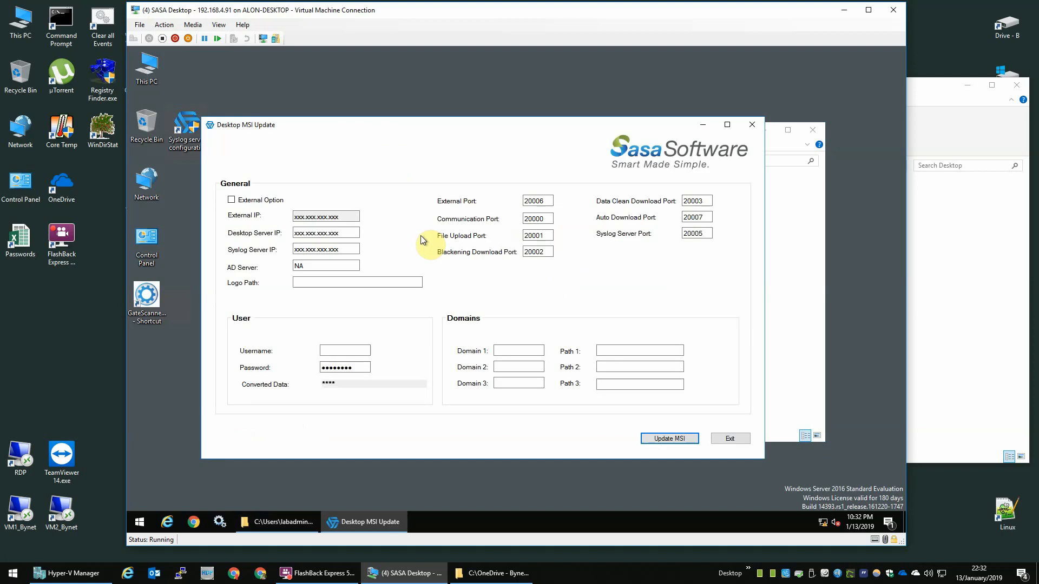
Step: Set both Desktop Server IP and Syslog Server IP to 192.168.4.91
{"action": "left_click", "coordinate": [344, 232]}
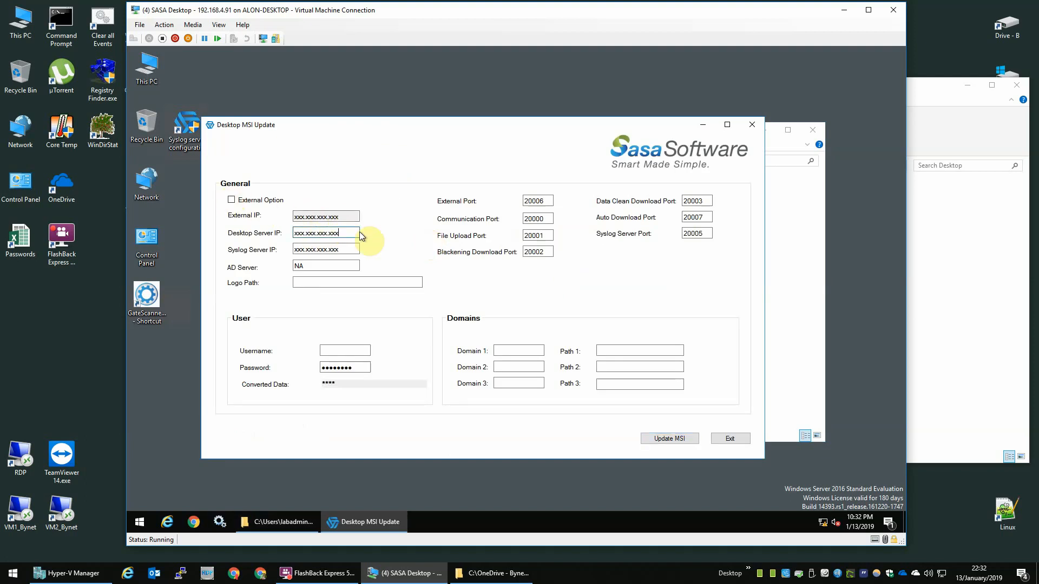
{"action": "double_click", "coordinate": [344, 232]}
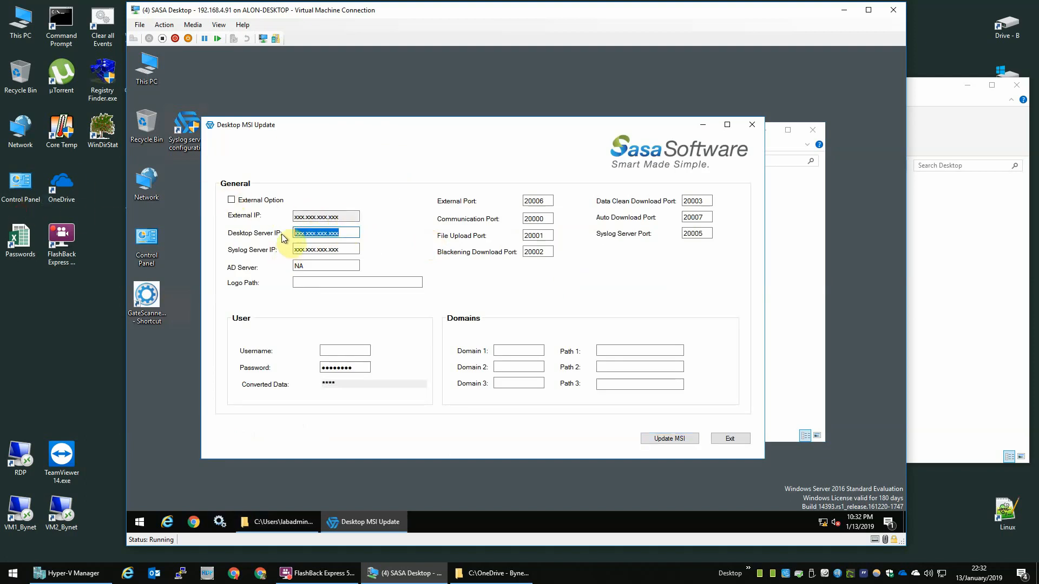
{"action": "type", "text": "192.168.4."}
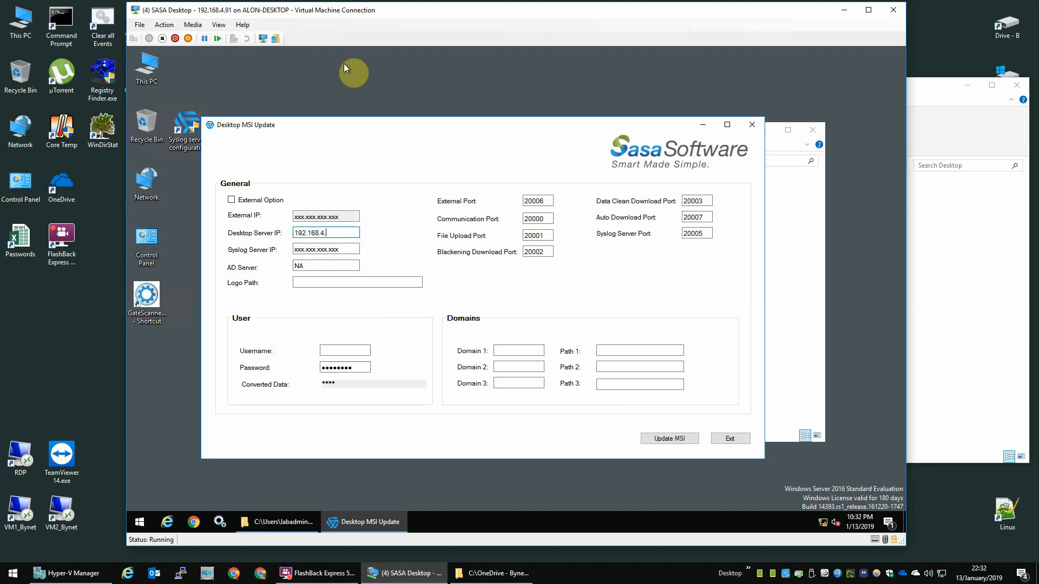
{"action": "type", "text": "91"}
{"action": "key", "text": "ctrl+a"}
{"action": "key", "text": "ctrl+c"}
{"action": "double_click", "coordinate": [335, 250]}
{"action": "key", "text": "ctrl+v"}
Step: Replace the AD Server value NA with 192.168.4.10
{"action": "double_click", "coordinate": [344, 266]}
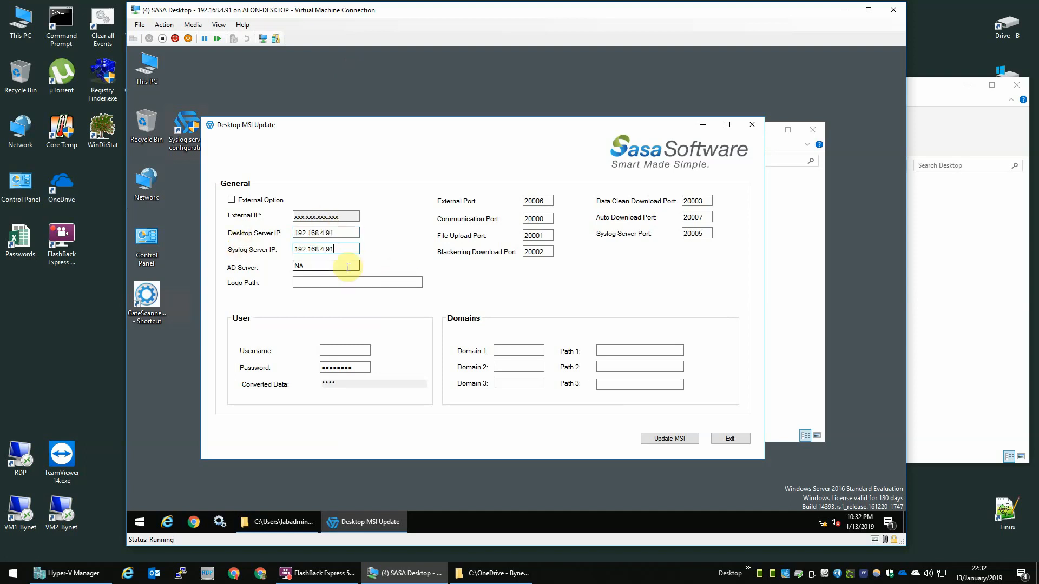
{"action": "key", "text": "BackSpace"}
{"action": "type", "text": "192.168.4.10"}
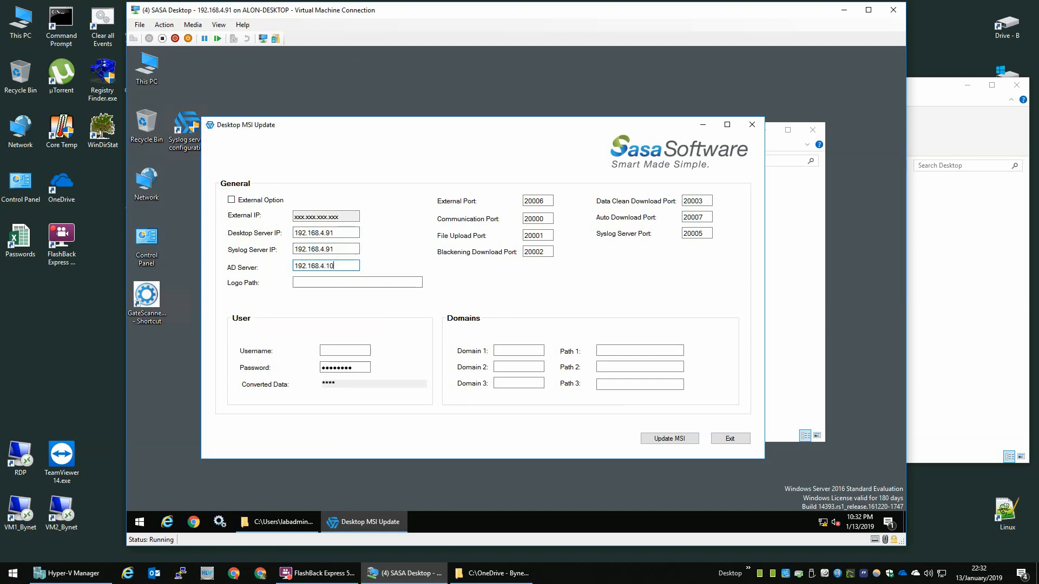
{"action": "double_click", "coordinate": [348, 265]}
{"action": "right_click", "coordinate": [142, 523]}
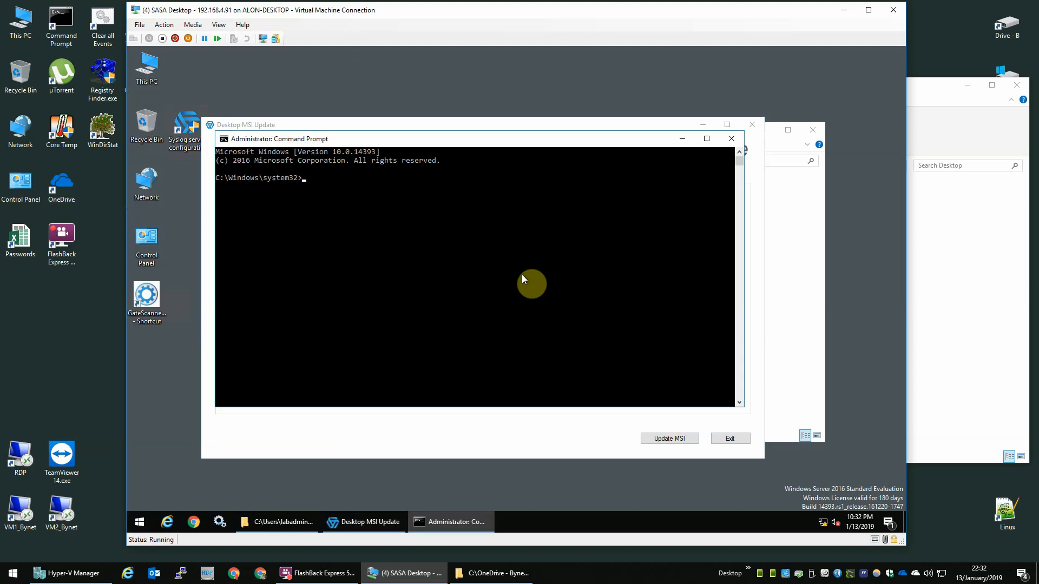
Step: Clear the console at C:\ and ping 192.168.4.10 until stopped
{"action": "type", "text": "cd\\"}
{"action": "key", "text": "Return"}
{"action": "type", "text": "cls"}
{"action": "key", "text": "Return"}
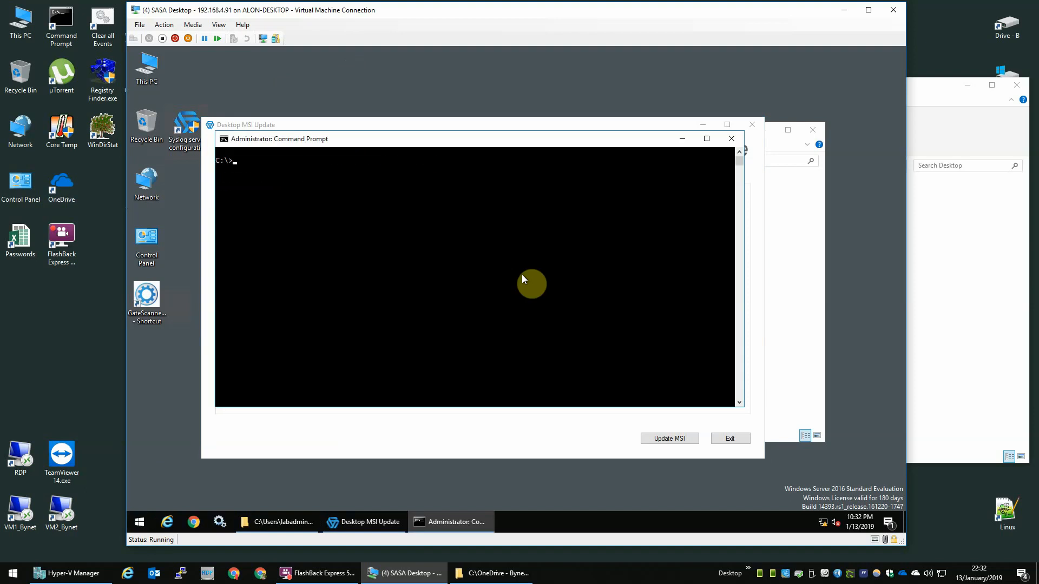
{"action": "type", "text": "ping"}
{"action": "key", "text": "ctrl+v"}
{"action": "key", "text": "Return"}
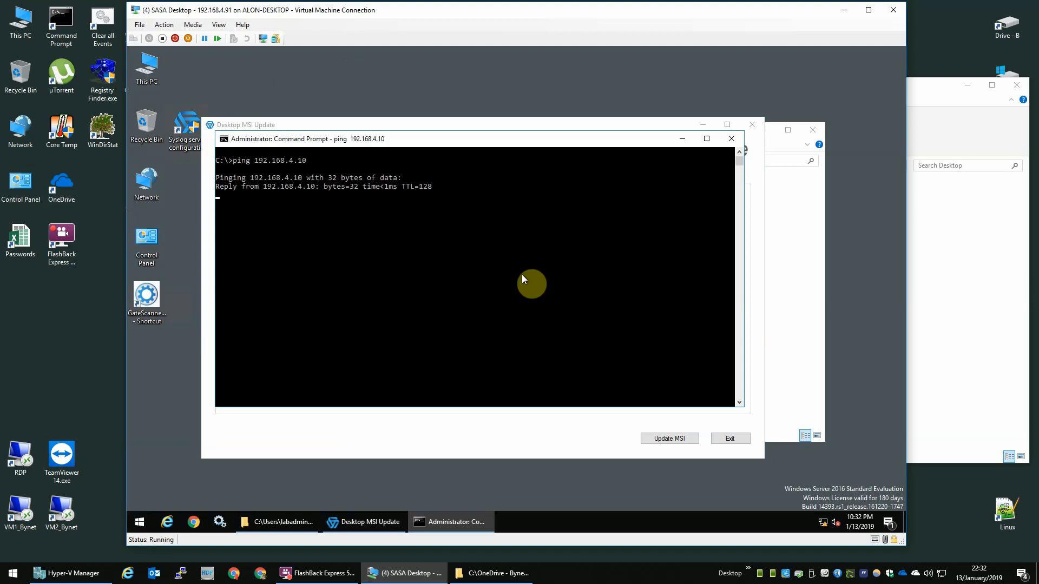
{"action": "key", "text": "ctrl+c"}
Step: Run telnet 192.168.4.10 23 to test port 23
{"action": "type", "text": "telnet"}
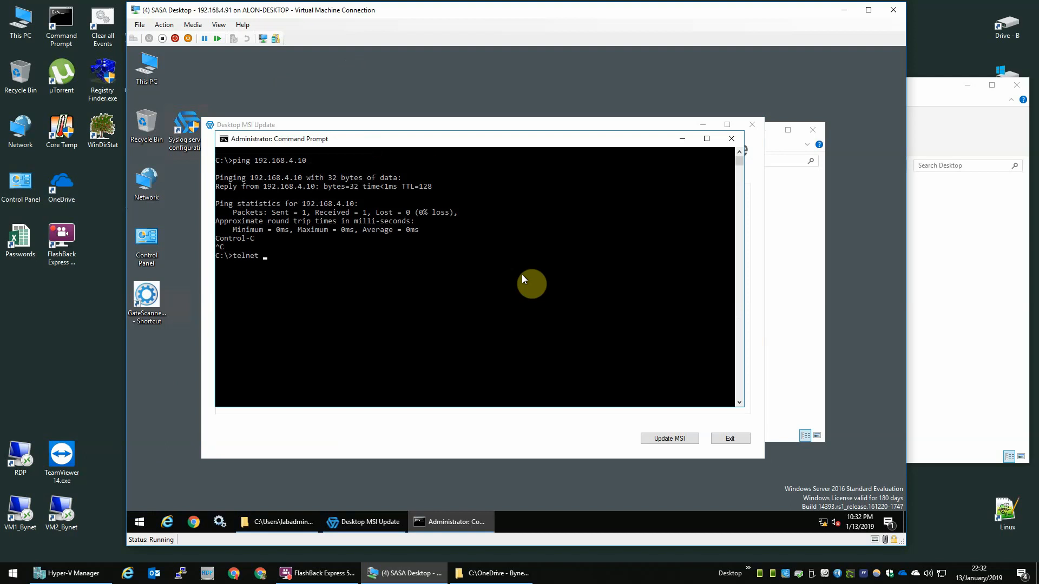
{"action": "key", "text": "ctrl+v"}
{"action": "type", "text": "23"}
{"action": "key", "text": "Return"}
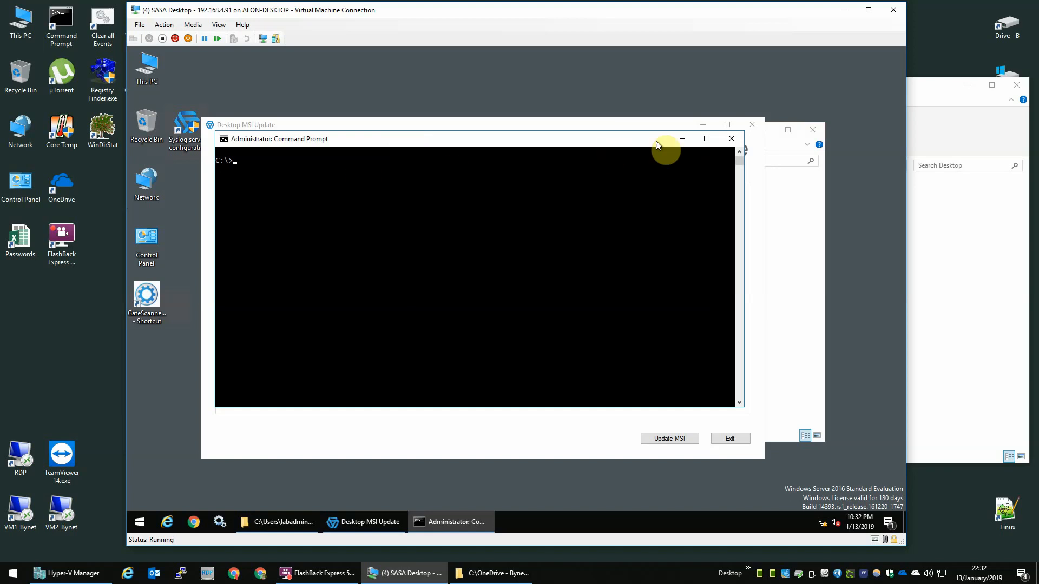
Step: Minimize the Command Prompt and launch Windows Firewall with Advanced Security via a 'windows fire' search
{"action": "left_click", "coordinate": [682, 140]}
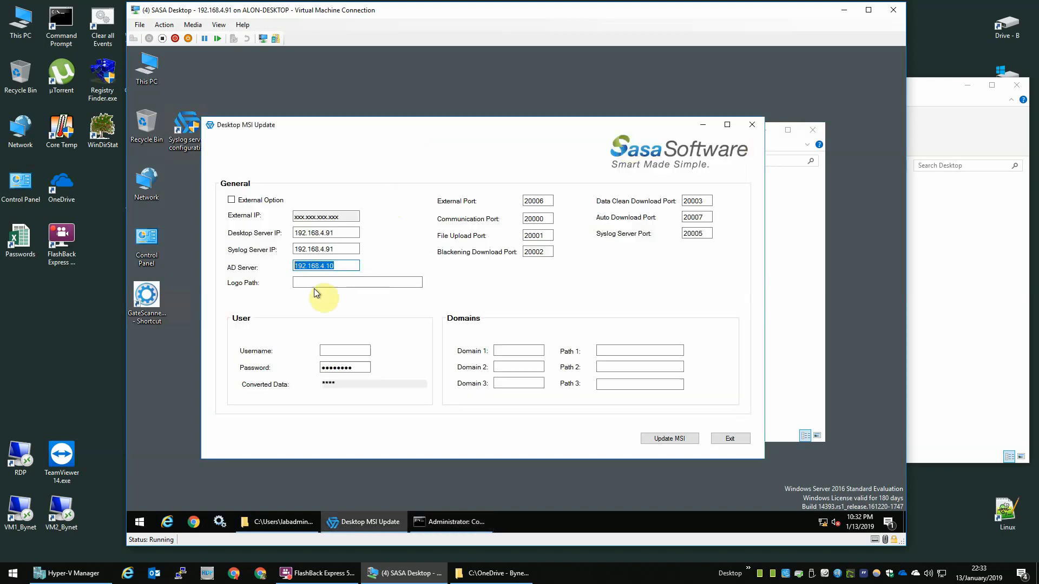
{"action": "left_click", "coordinate": [342, 280]}
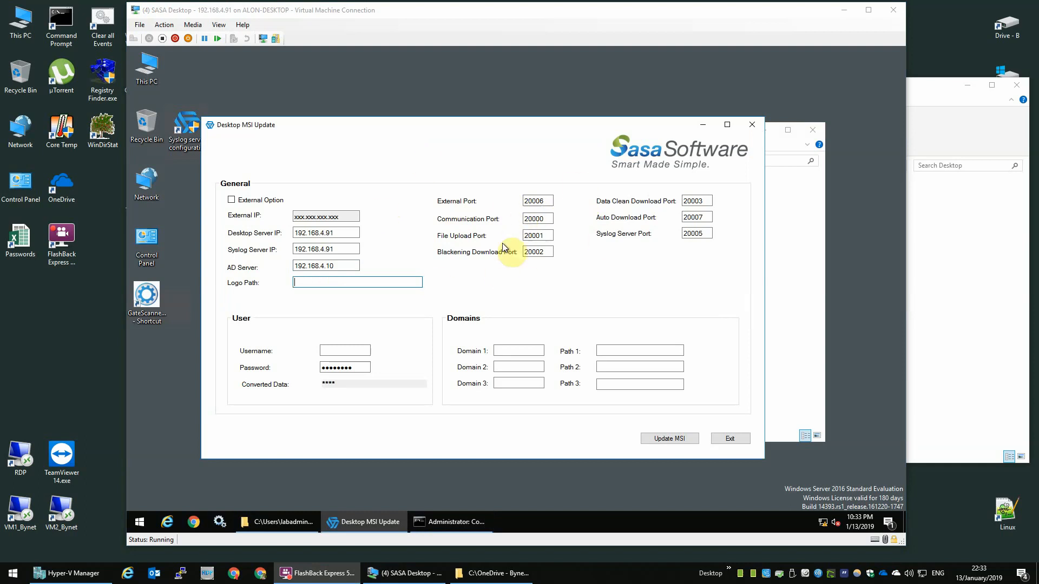
{"action": "left_click", "coordinate": [139, 521]}
{"action": "type", "text": "windows"}
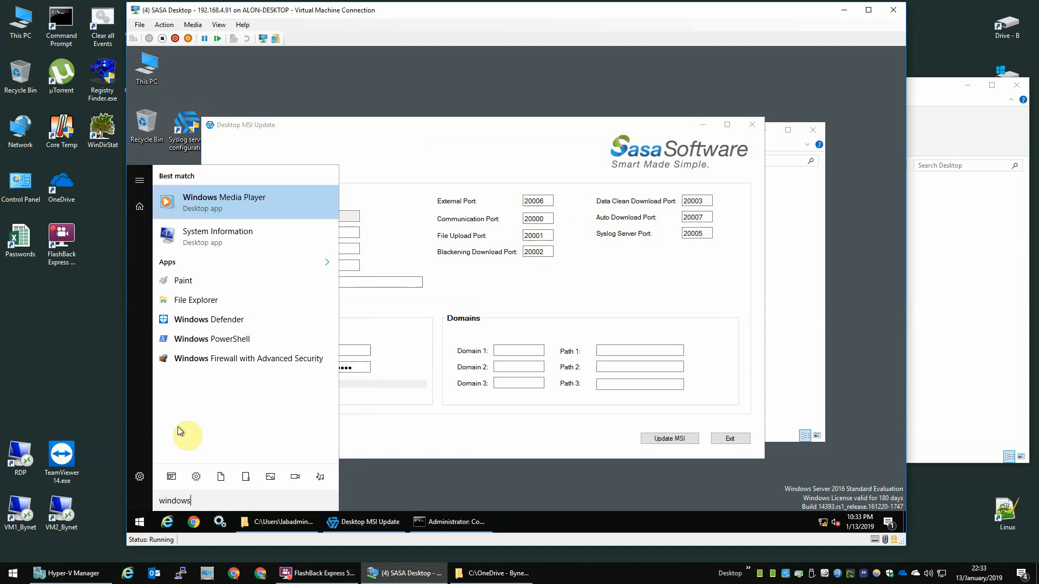
{"action": "type", "text": " fire"}
{"action": "key", "text": "Escape"}
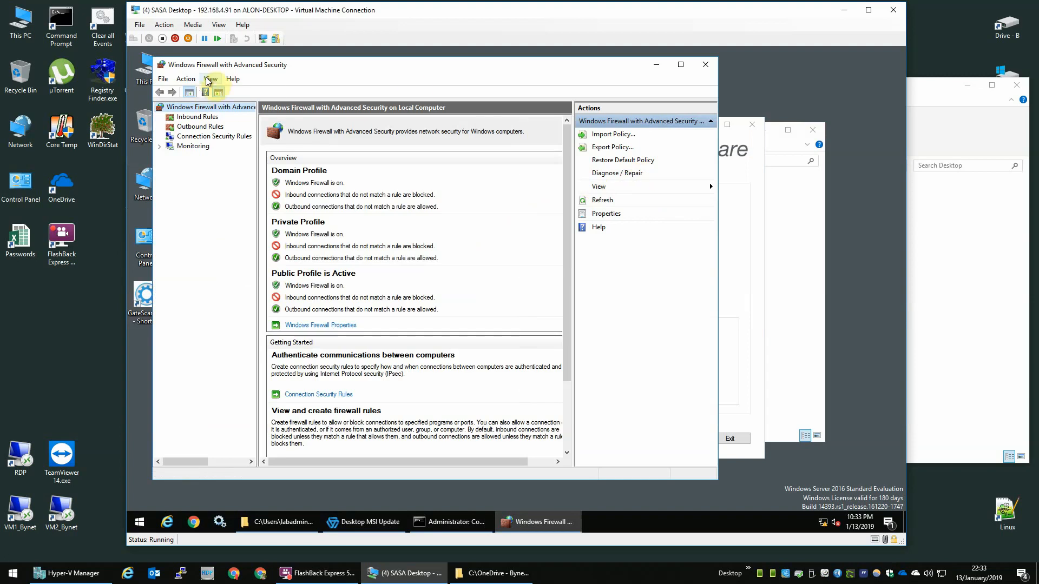
Step: Start a new rule under Inbound Rules
{"action": "left_click", "coordinate": [209, 79]}
{"action": "mouse_move", "coordinate": [234, 79]}
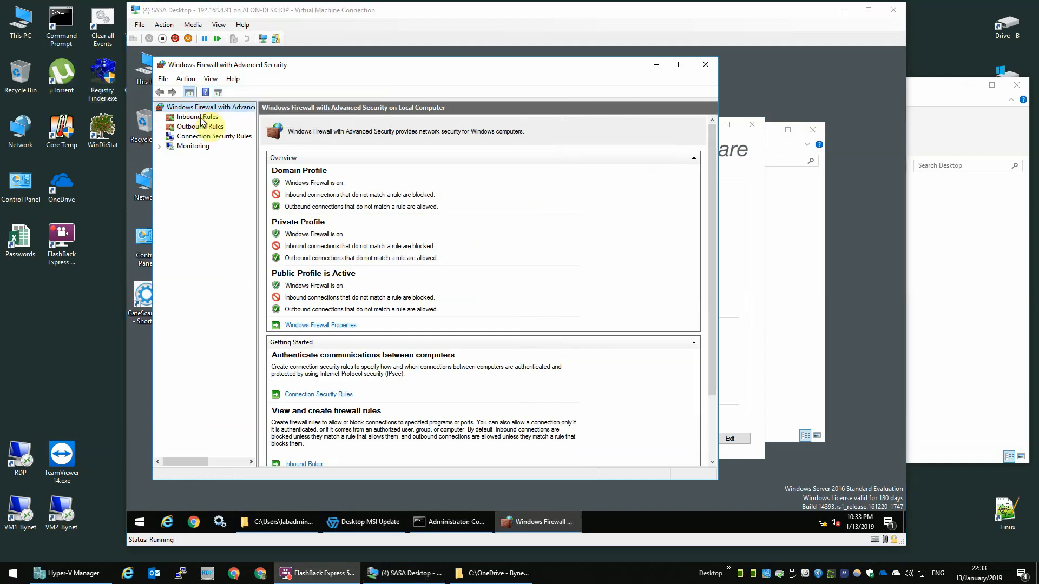
{"action": "left_click", "coordinate": [203, 118]}
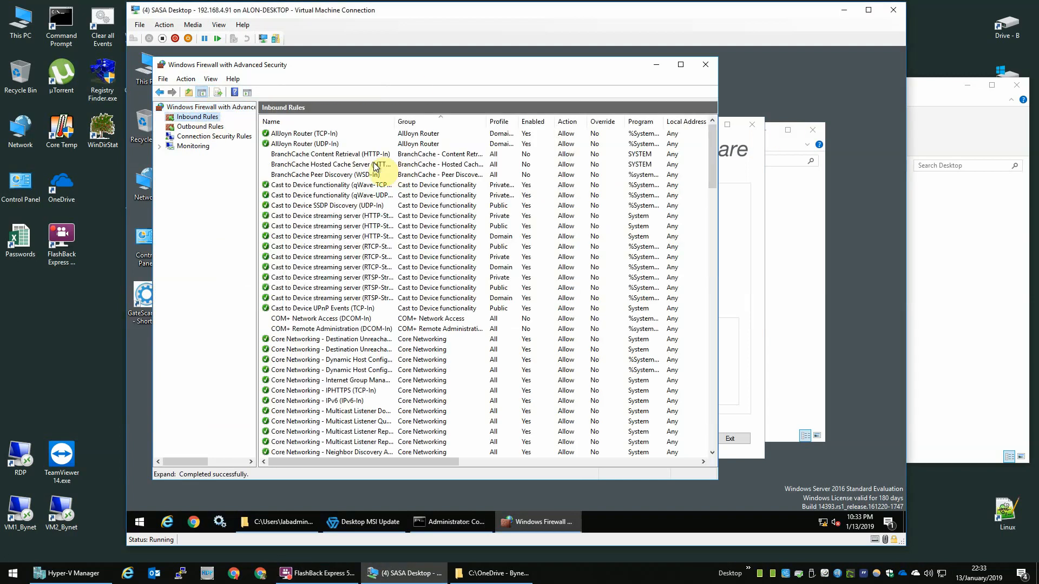
{"action": "right_click", "coordinate": [209, 118]}
{"action": "left_click", "coordinate": [246, 127]}
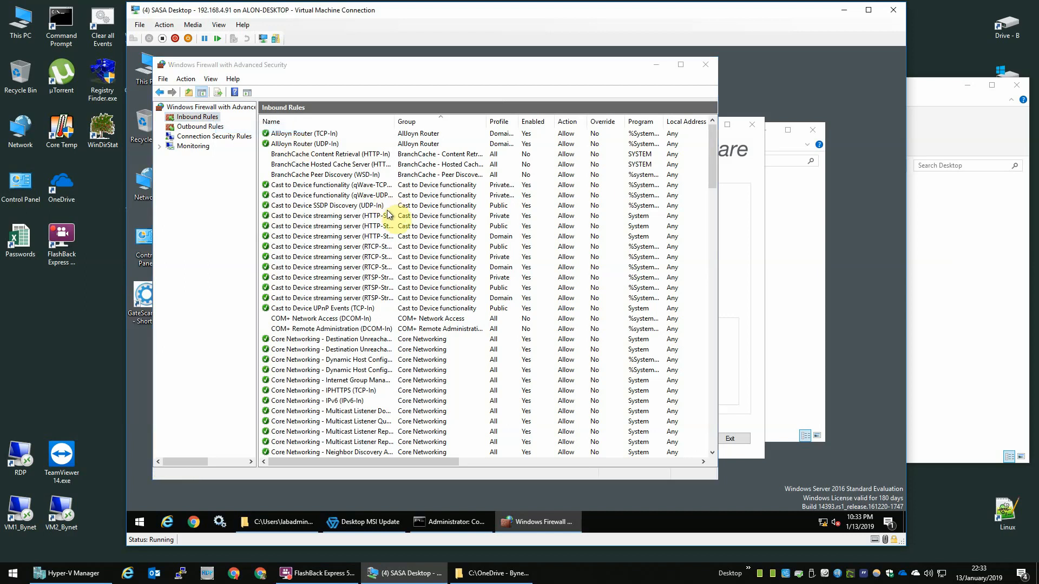
{"action": "left_click", "coordinate": [372, 280]}
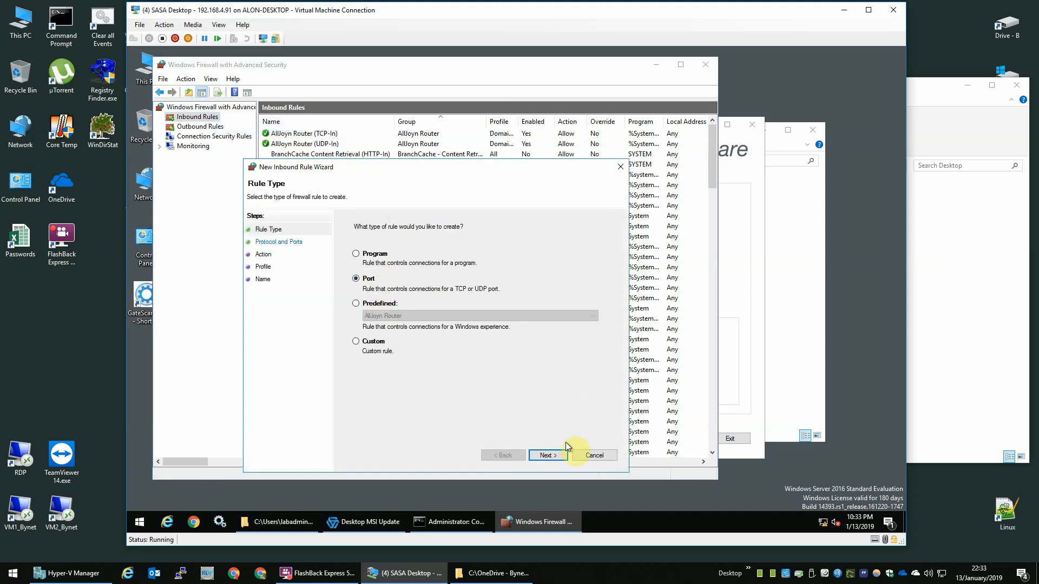
{"action": "left_click", "coordinate": [547, 455]}
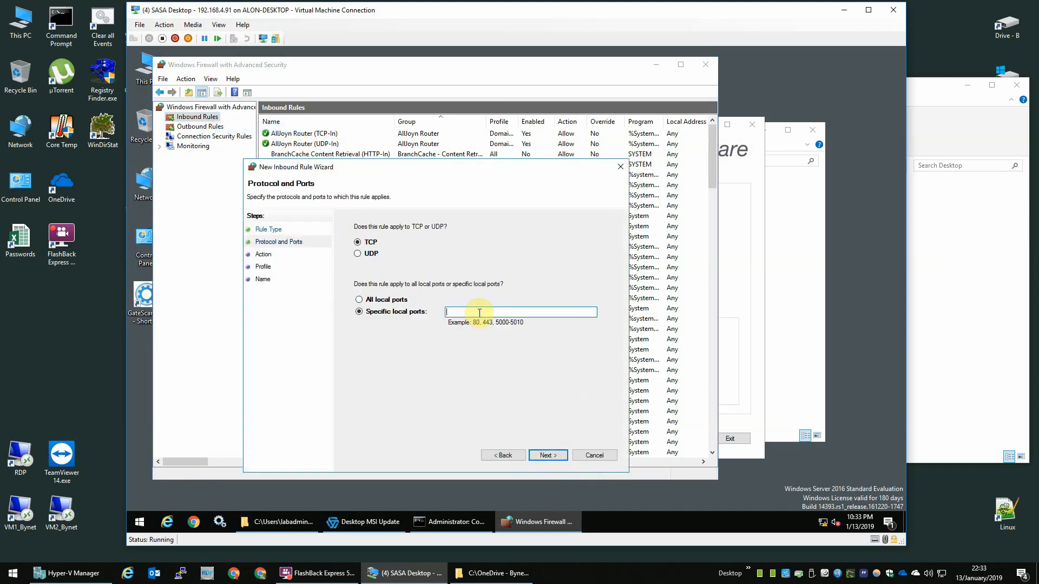
{"action": "type", "text": "20"}
{"action": "type", "text": "000-20010"}
{"action": "key", "text": "ctrl+a"}
{"action": "left_click", "coordinate": [547, 455]}
{"action": "left_click", "coordinate": [561, 454]}
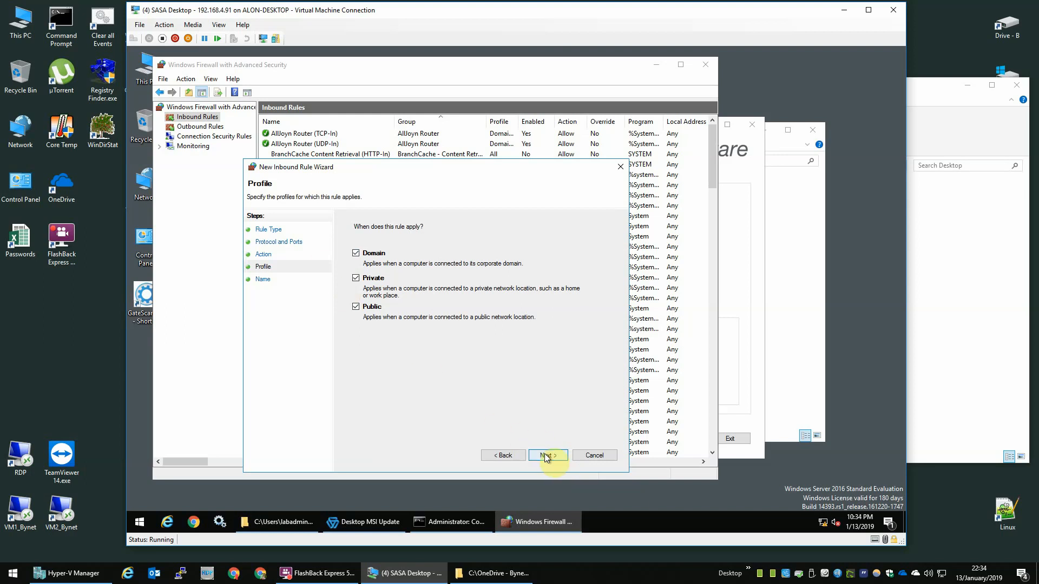
{"action": "left_click", "coordinate": [546, 456]}
{"action": "type", "text": "a a a"}
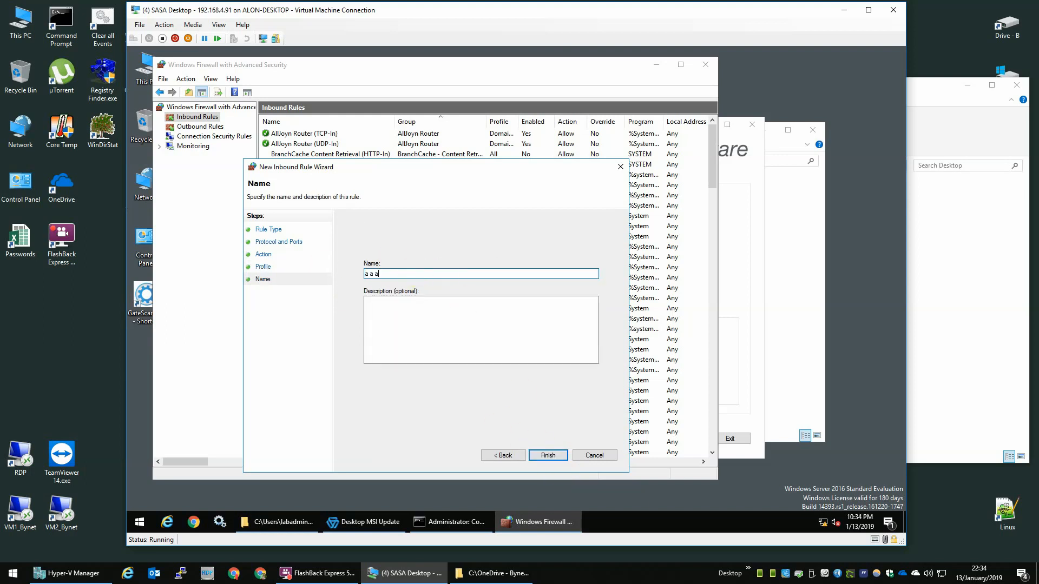
{"action": "type", "text": " Port 20000-20010"}
{"action": "key", "text": "ctrl+a"}
{"action": "key", "text": "ctrl+c"}
{"action": "key", "text": "Tab"}
{"action": "key", "text": "ctrl+v"}
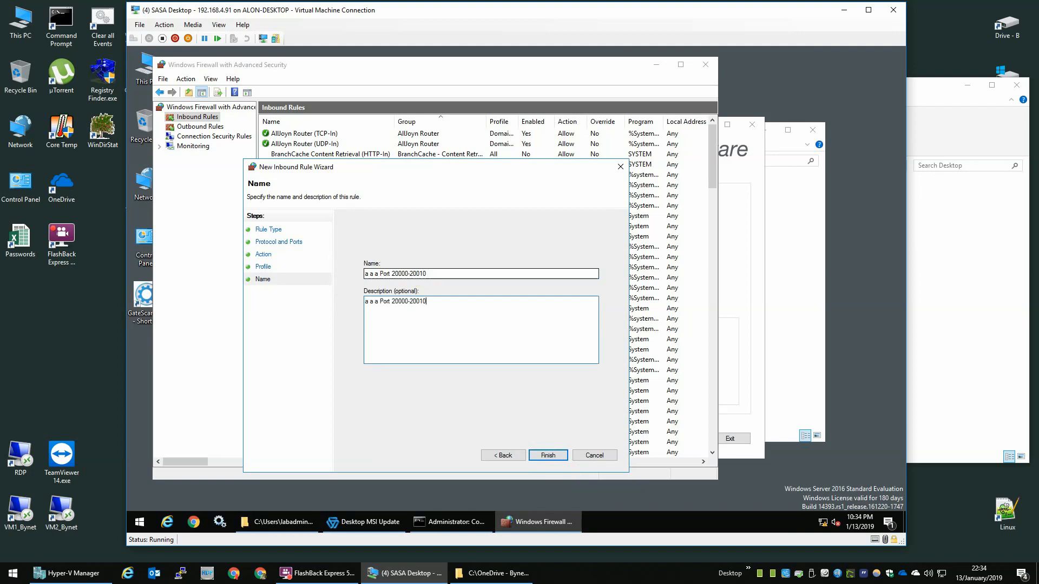
{"action": "left_click", "coordinate": [548, 456]}
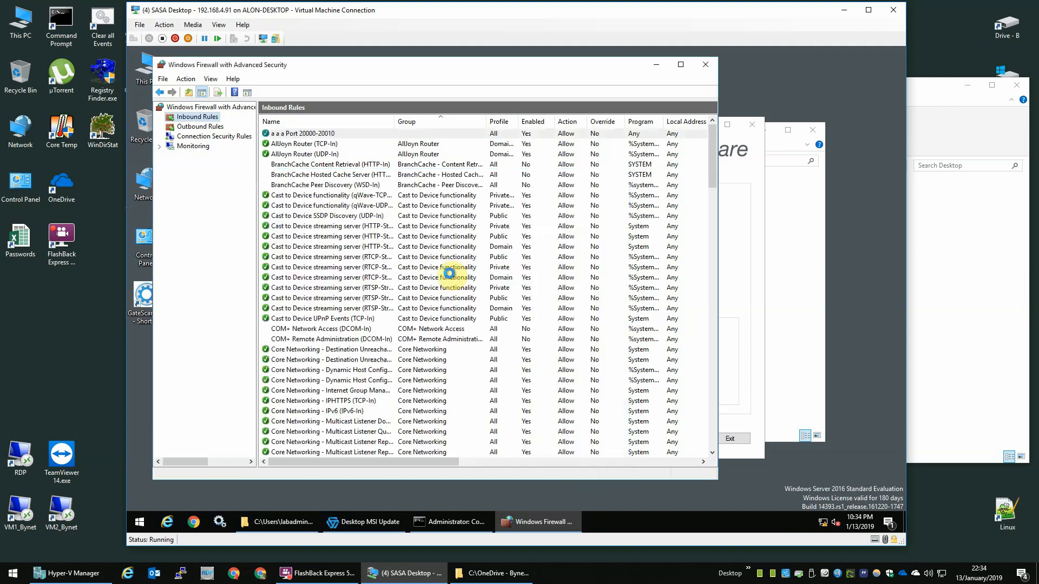
{"action": "left_click", "coordinate": [390, 196]}
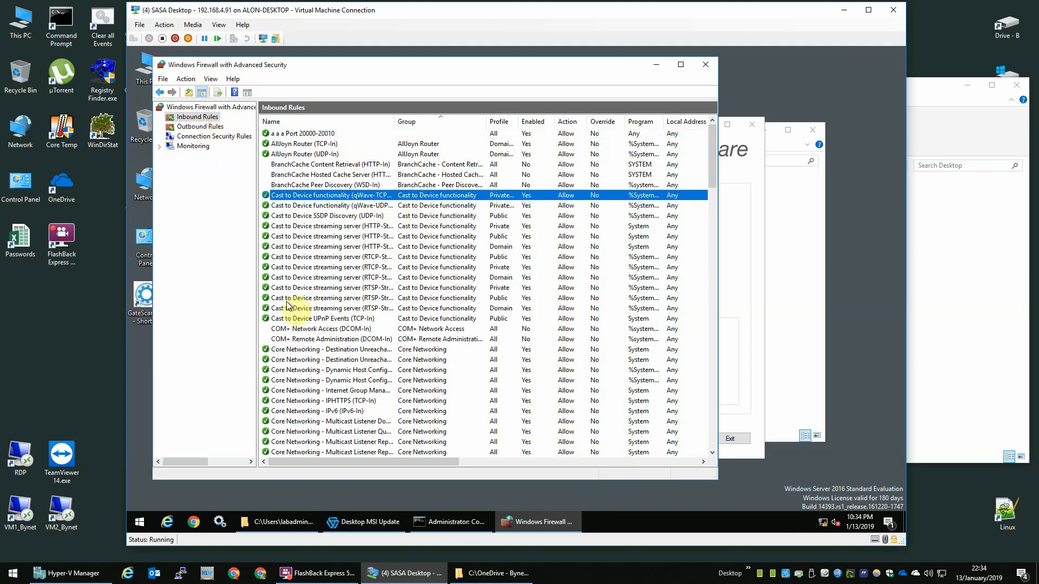
{"action": "left_click", "coordinate": [301, 165]}
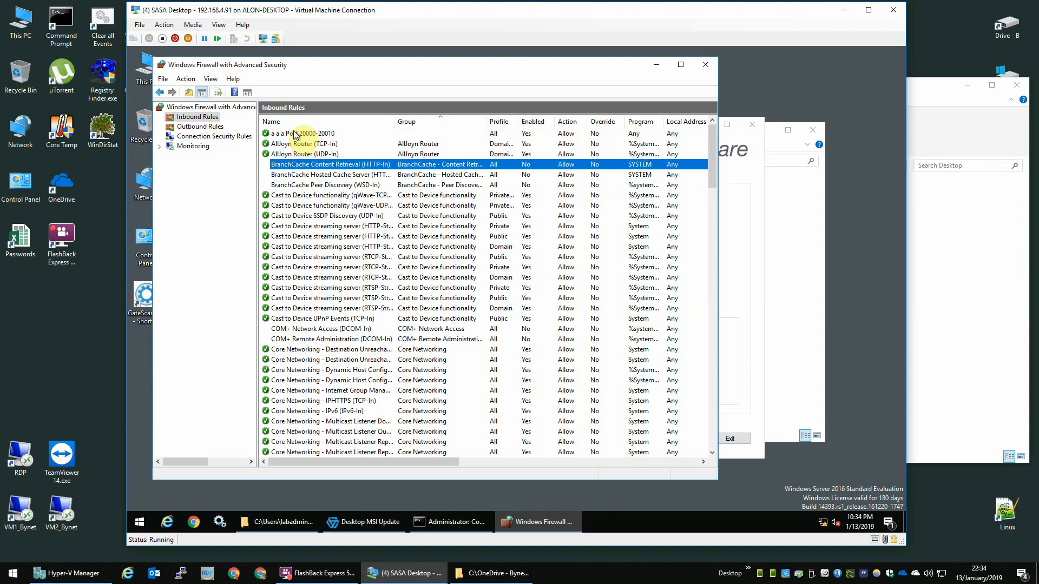
{"action": "left_click", "coordinate": [313, 143]}
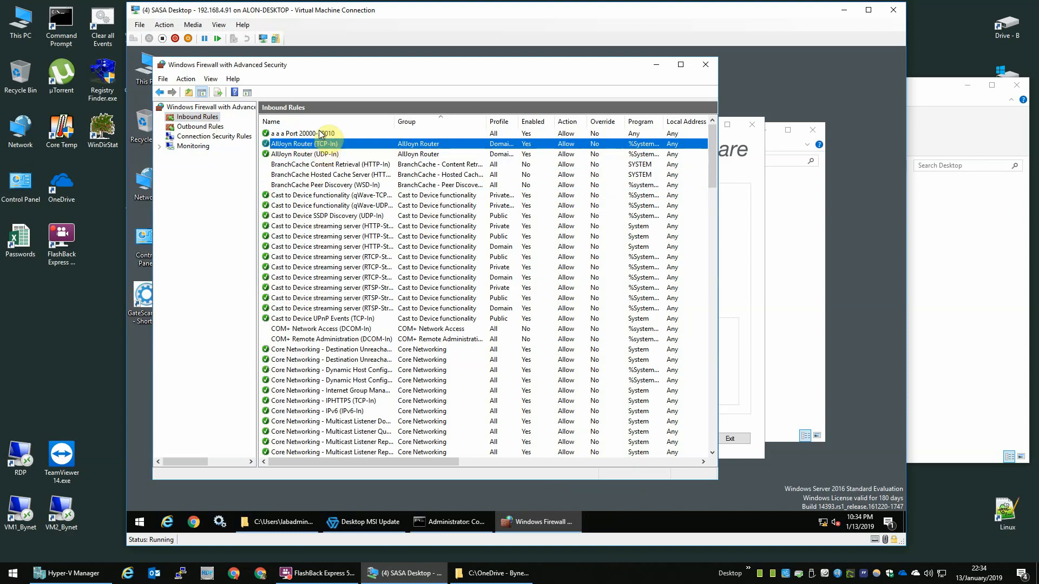
{"action": "left_click", "coordinate": [314, 135]}
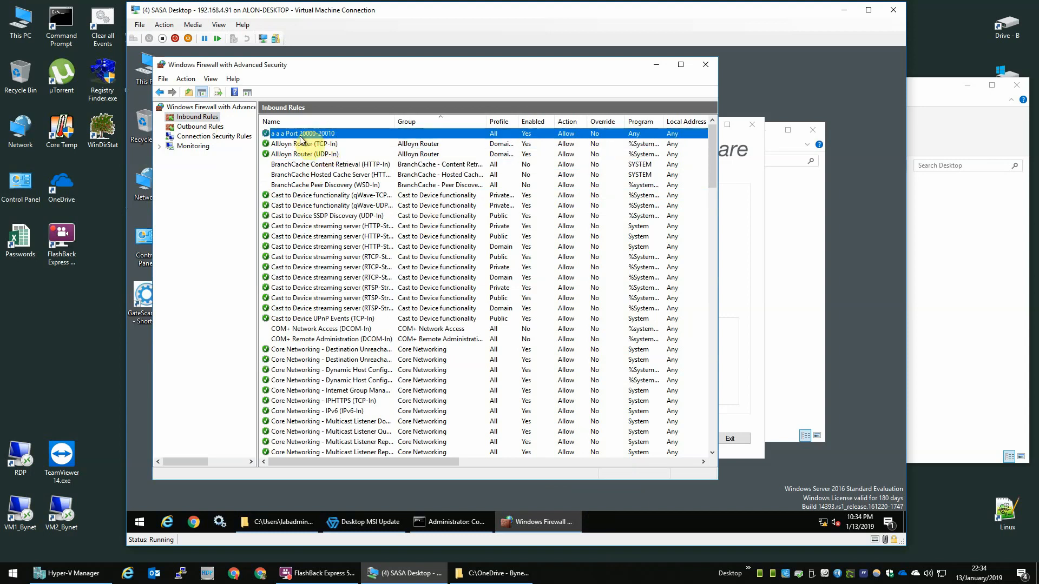
{"action": "right_click", "coordinate": [209, 119]}
{"action": "left_click", "coordinate": [230, 122]}
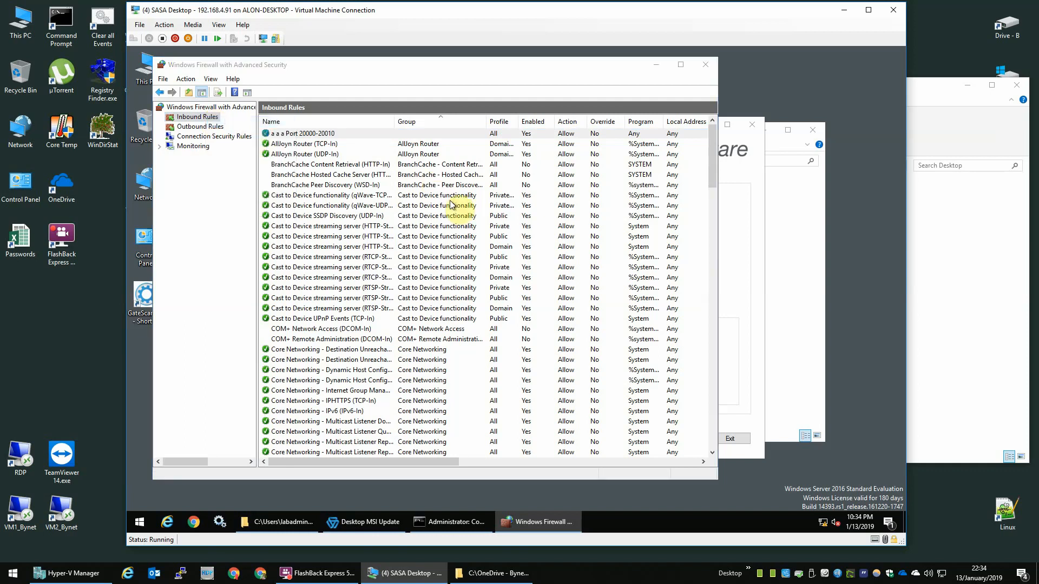
Step: Make the new rule a UDP port rule for ports 5500-5501
{"action": "left_click", "coordinate": [275, 182]}
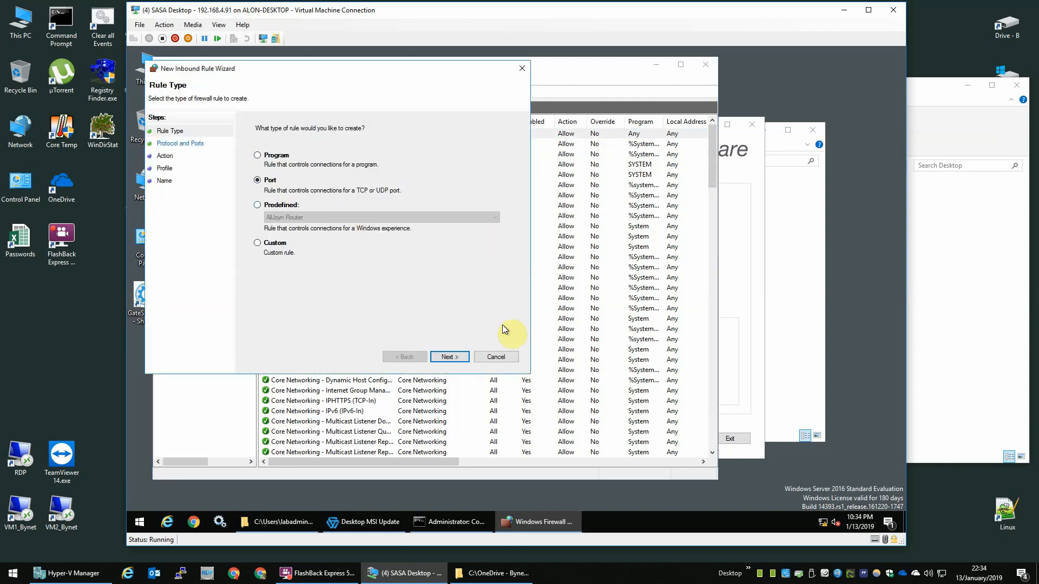
{"action": "left_click", "coordinate": [450, 357]}
{"action": "left_click", "coordinate": [269, 156]}
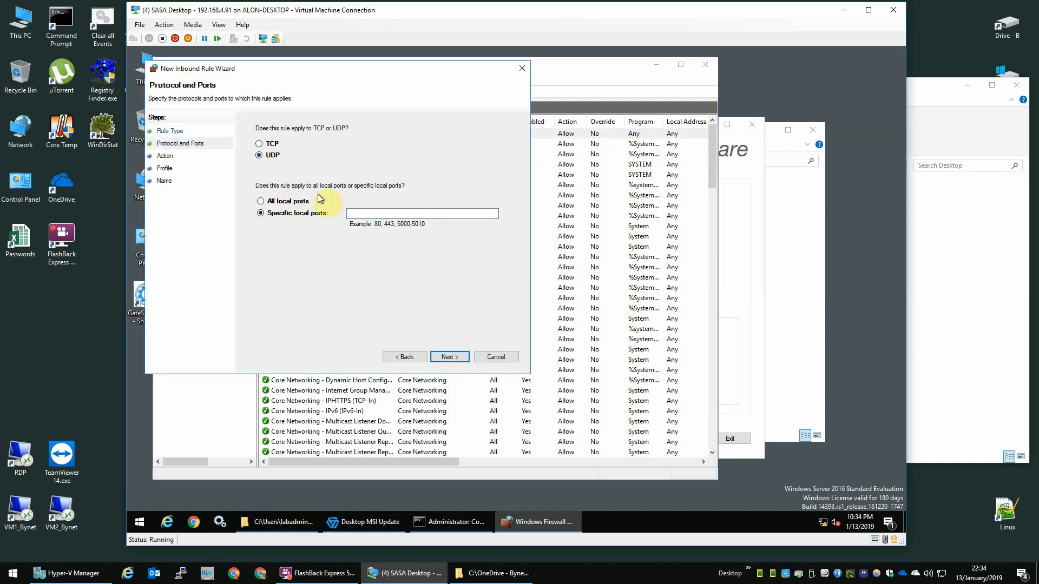
{"action": "left_click", "coordinate": [395, 213]}
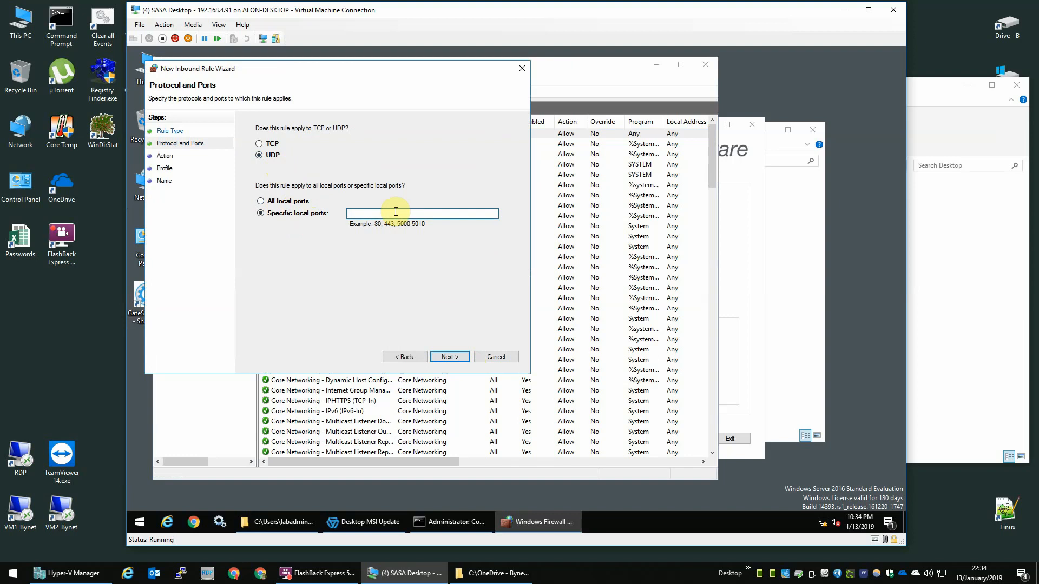
{"action": "type", "text": "5500-5501"}
{"action": "key", "text": "ctrl+a"}
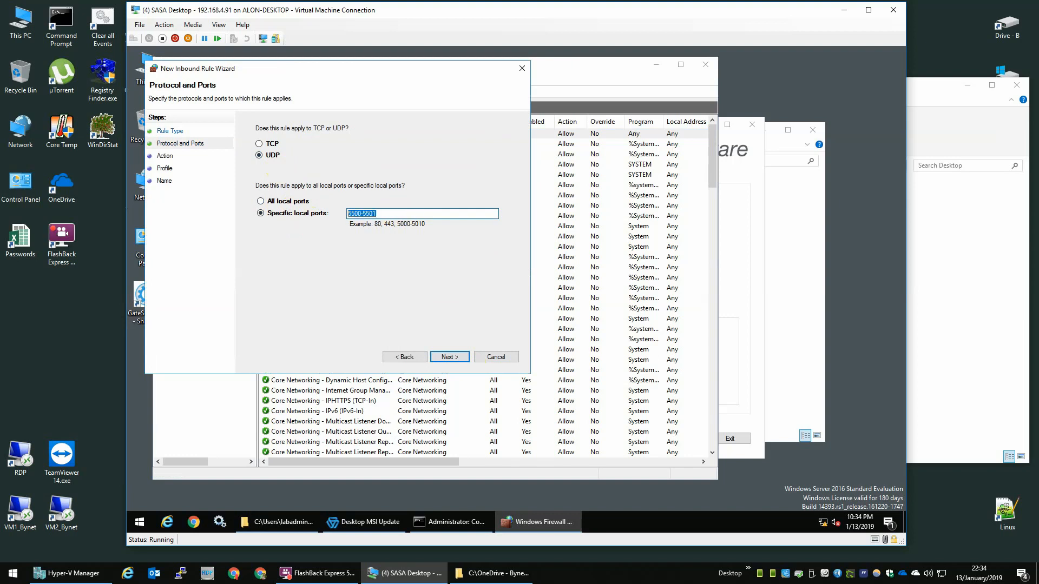
Step: Allow it on all profiles, naming and describing it 'a a a Port 5500-5501'
{"action": "left_click", "coordinate": [455, 357]}
{"action": "left_click", "coordinate": [455, 357]}
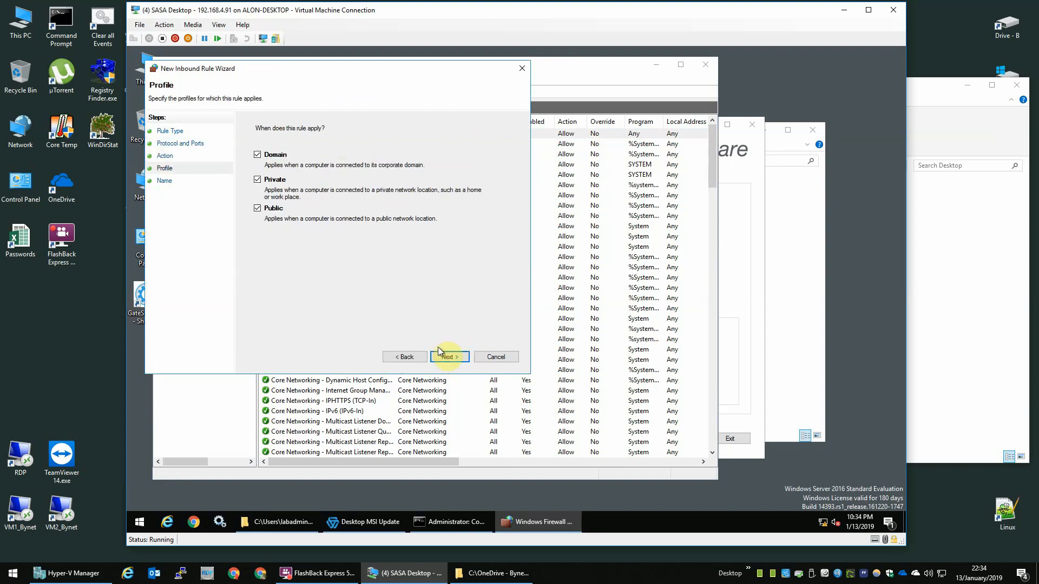
{"action": "left_click", "coordinate": [451, 357]}
{"action": "type", "text": "a a"}
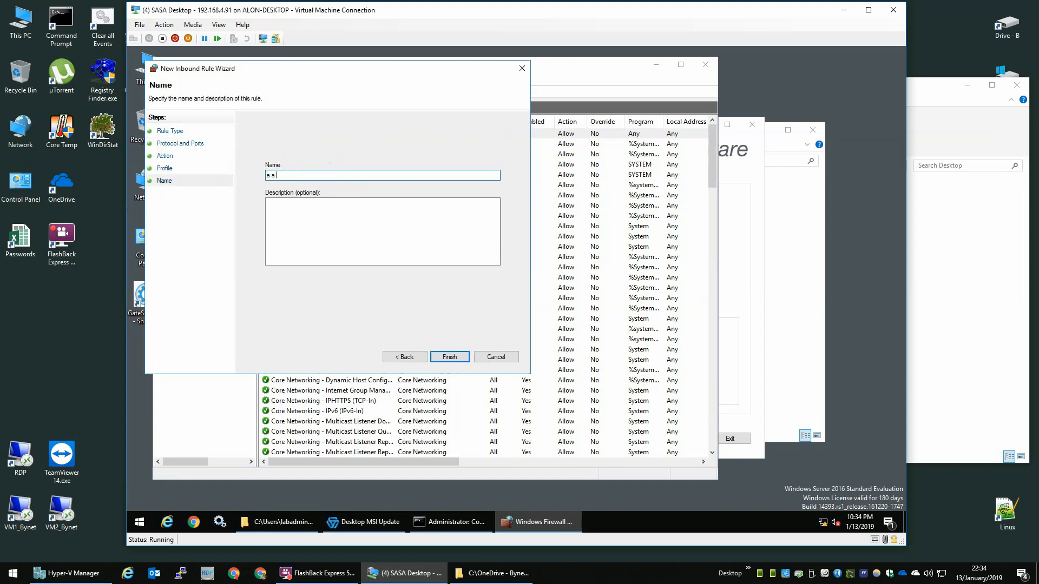
{"action": "type", "text": " a Port 5500-5501"}
{"action": "key", "text": "ctrl+a"}
{"action": "key", "text": "ctrl+c"}
{"action": "key", "text": "Tab"}
{"action": "key", "text": "ctrl+v"}
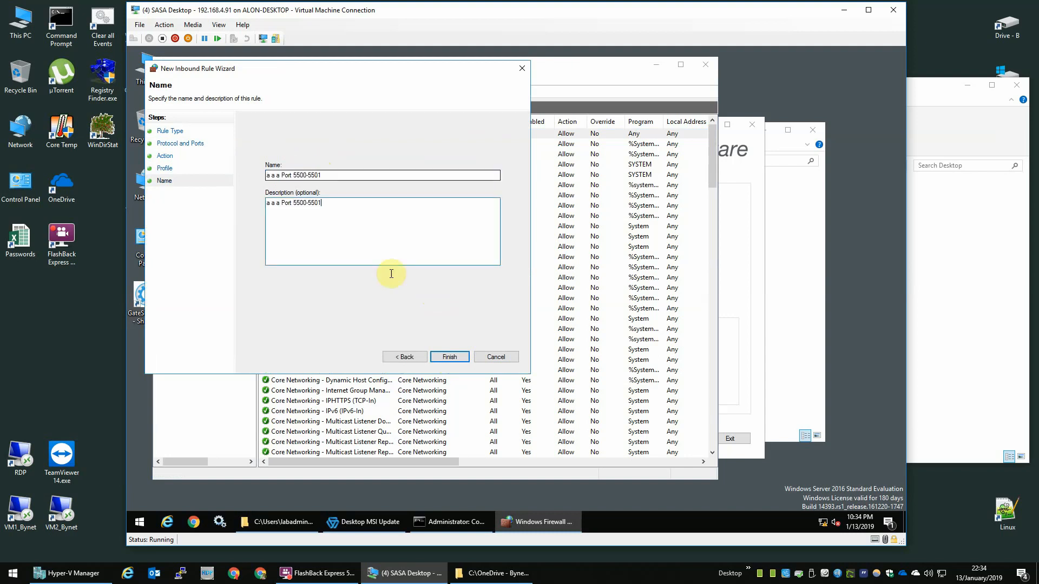
{"action": "left_click", "coordinate": [450, 357]}
Step: Select the new rule, close the firewall console, and go to the form's Username field
{"action": "left_click", "coordinate": [312, 136]}
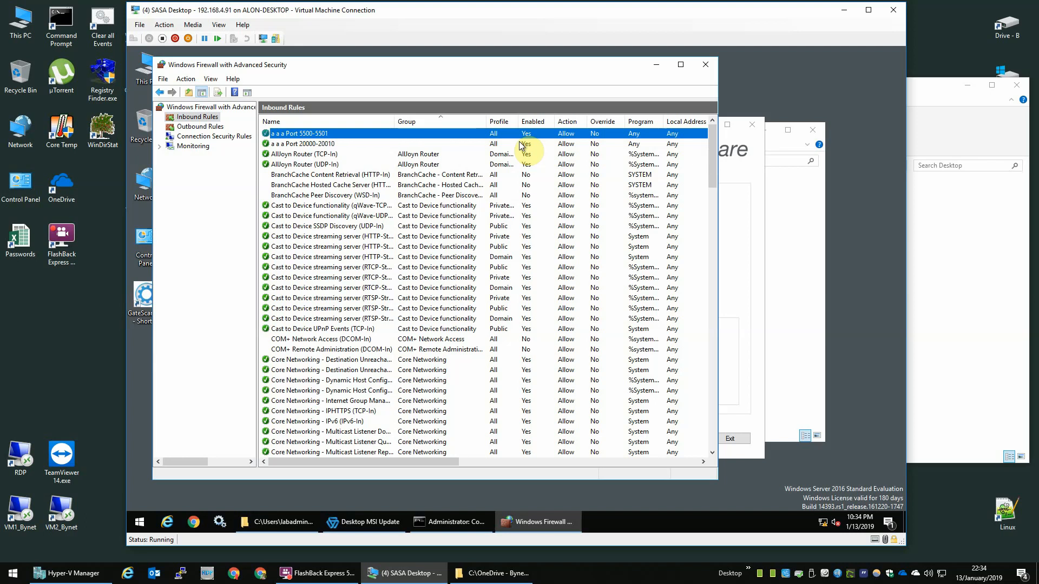
{"action": "left_click", "coordinate": [710, 65]}
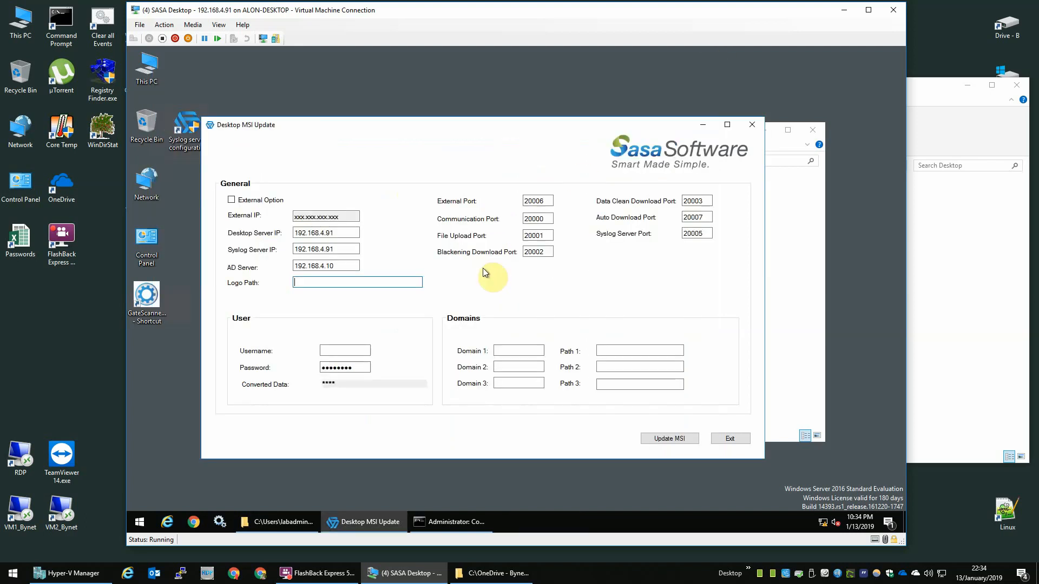
{"action": "left_click", "coordinate": [346, 351]}
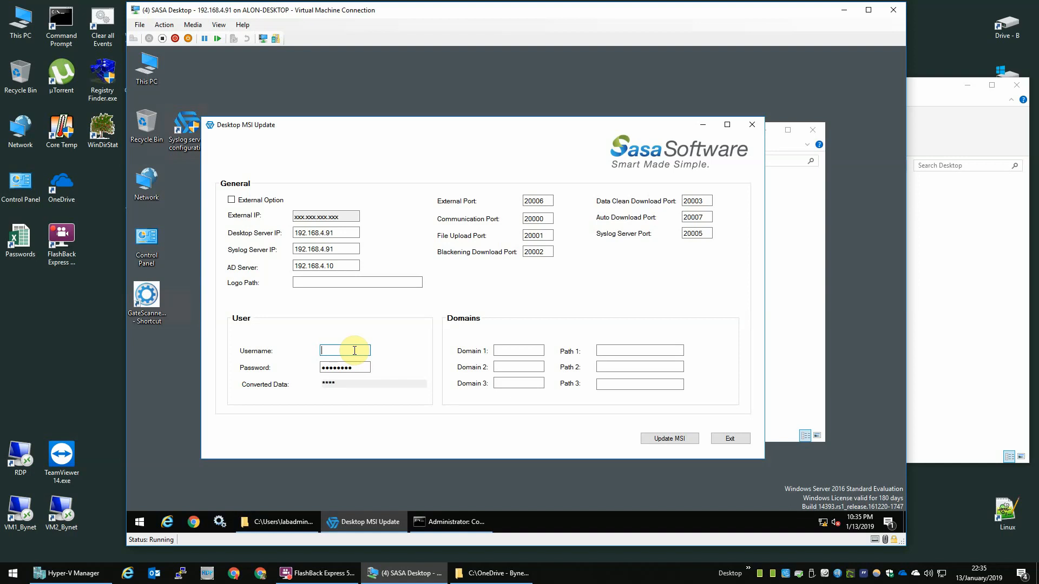
Step: Enter the admin account's domain username and password in the User fields
{"action": "type", "text": "ad"}
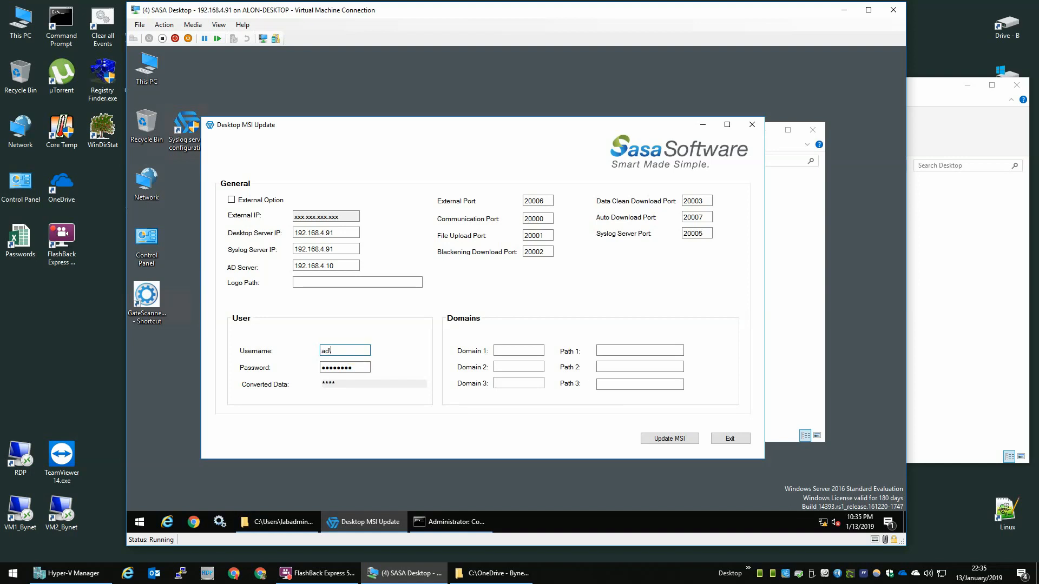
{"action": "type", "text": "\\labadmin"}
{"action": "key", "text": "Tab"}
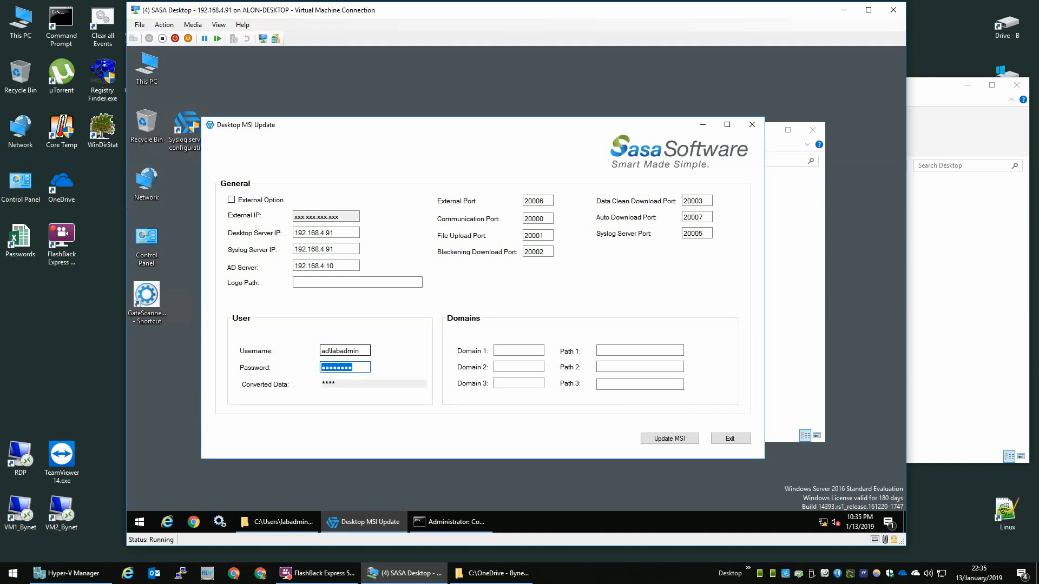
{"action": "type", "text": "**********"}
Step: Set Domain 1 to ad.com and place the caret in the Path 1 entry
{"action": "left_click", "coordinate": [529, 348]}
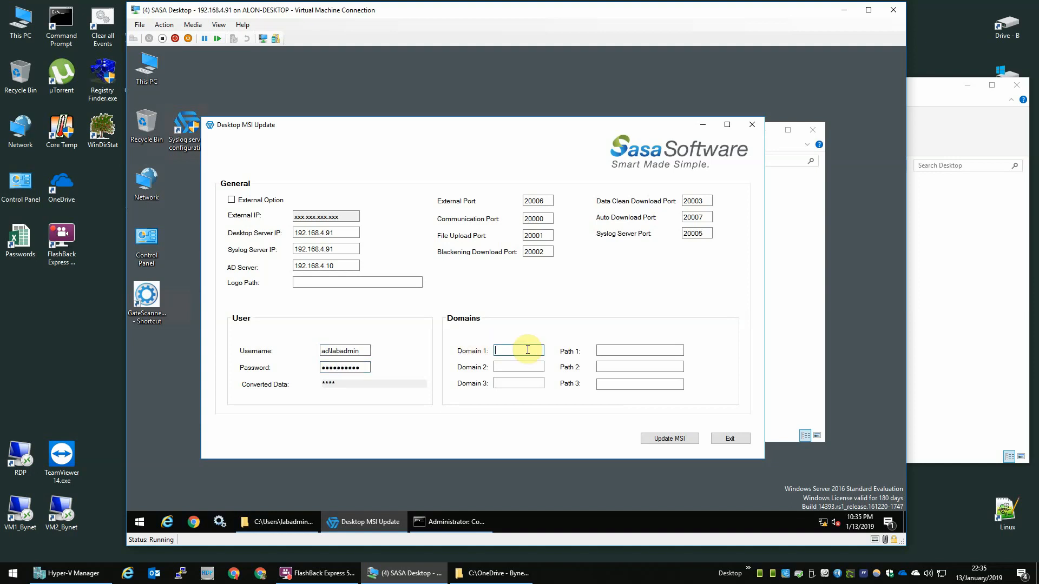
{"action": "type", "text": "ad.com"}
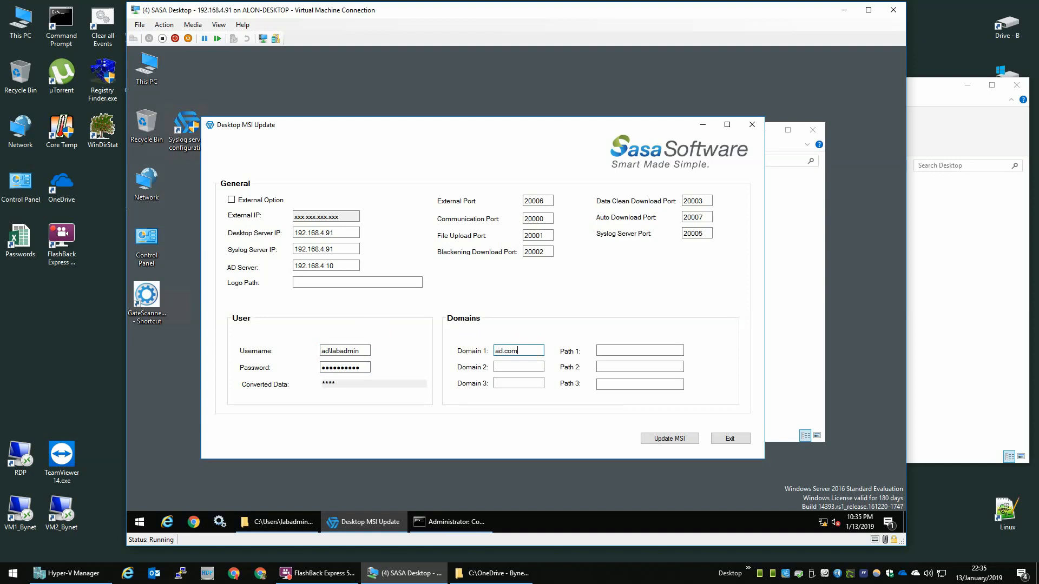
{"action": "key", "text": "Tab"}
{"action": "left_click", "coordinate": [504, 350]}
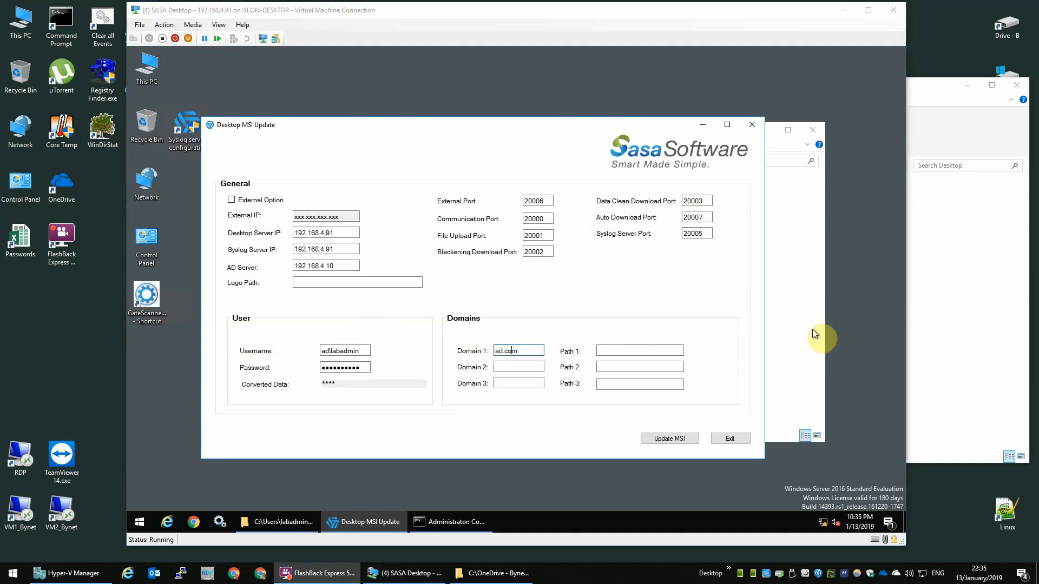
{"action": "left_click", "coordinate": [621, 351]}
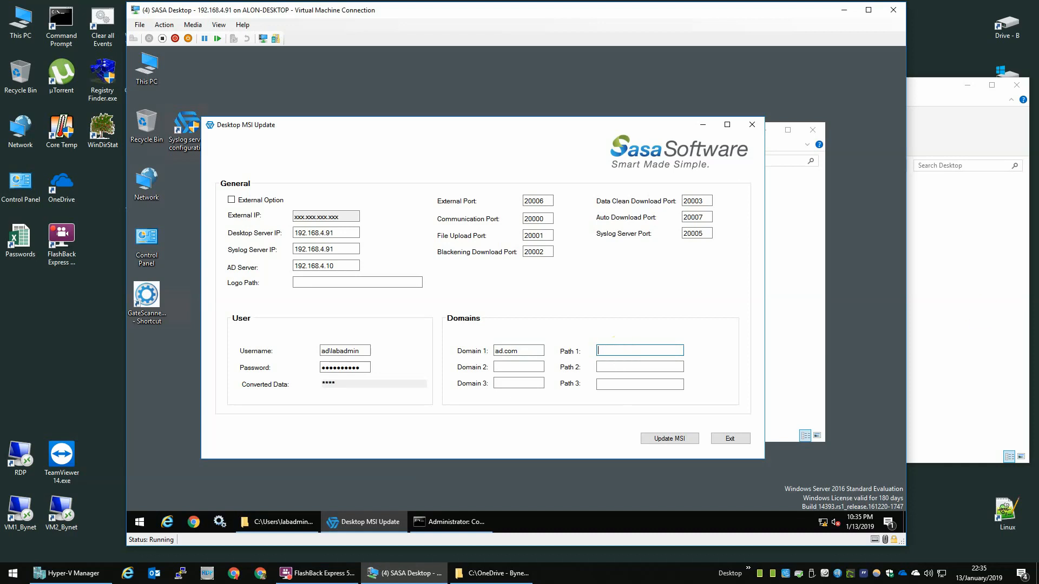
{"action": "left_click", "coordinate": [666, 353]}
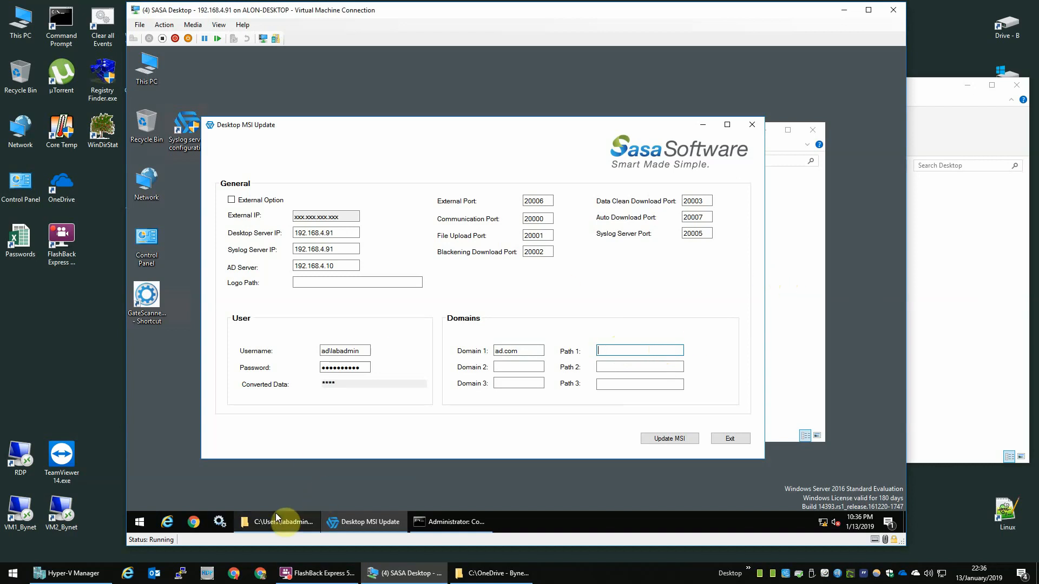
{"action": "right_click", "coordinate": [153, 521]}
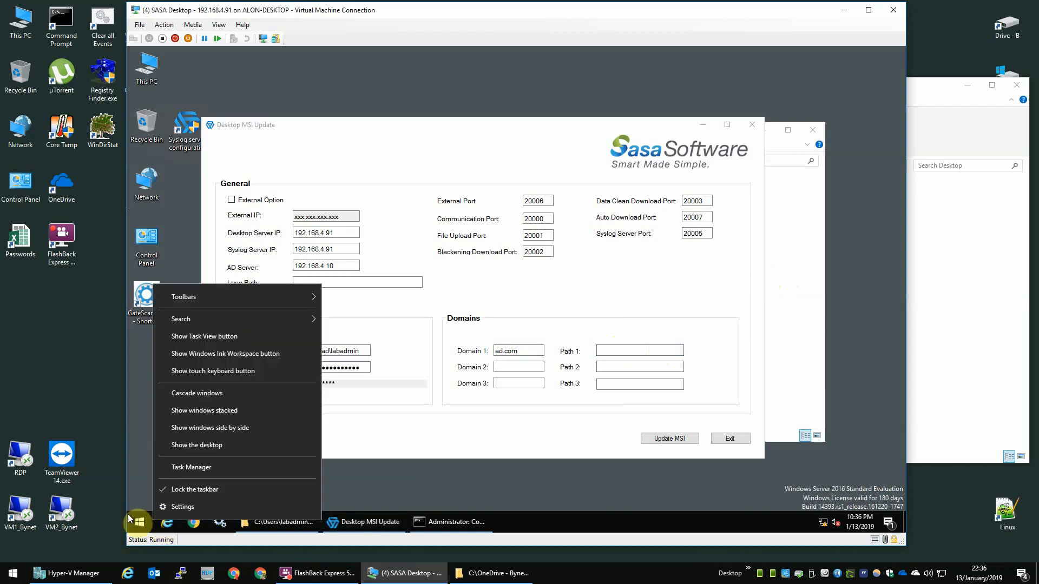
Step: Open the SASA_Desktop share on \\192.168.4.10 and permanently delete the old 1Config.xml
{"action": "key", "text": "super+r"}
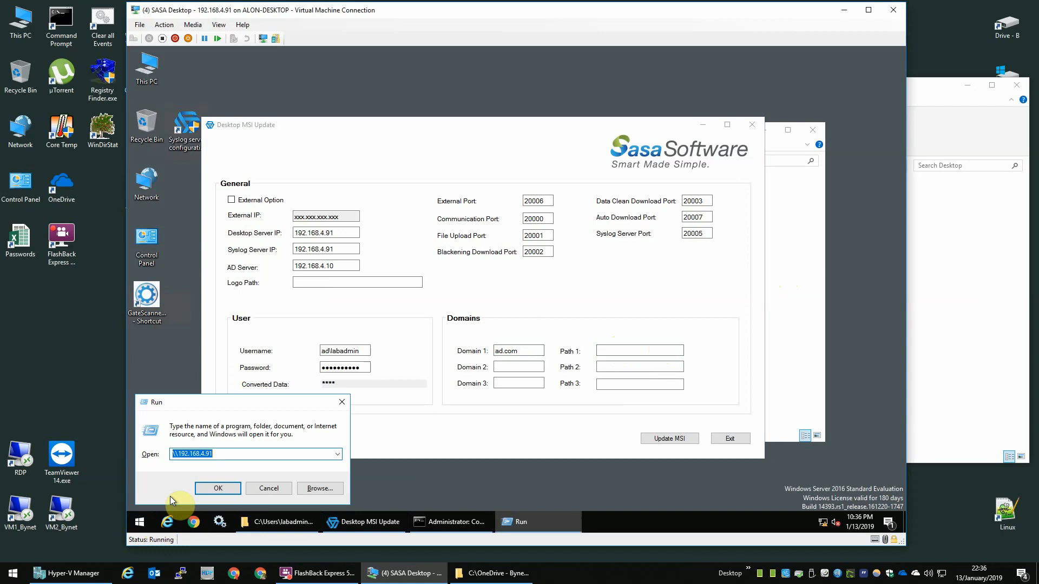
{"action": "key", "text": "End"}
{"action": "key", "text": "BackSpace"}
{"action": "key", "text": "BackSpace"}
{"action": "type", "text": "10"}
{"action": "key", "text": "Return"}
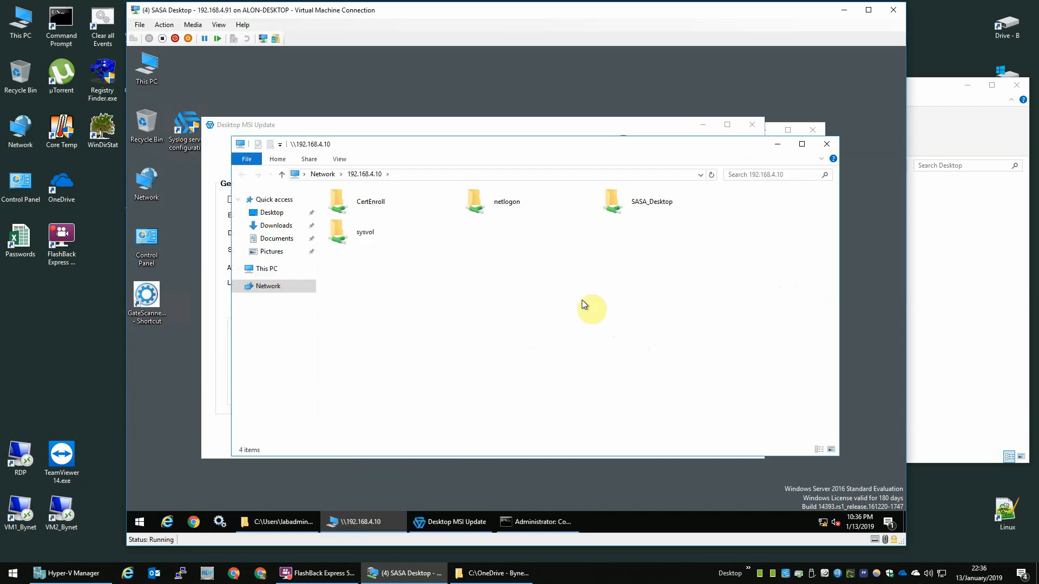
{"action": "double_click", "coordinate": [512, 207]}
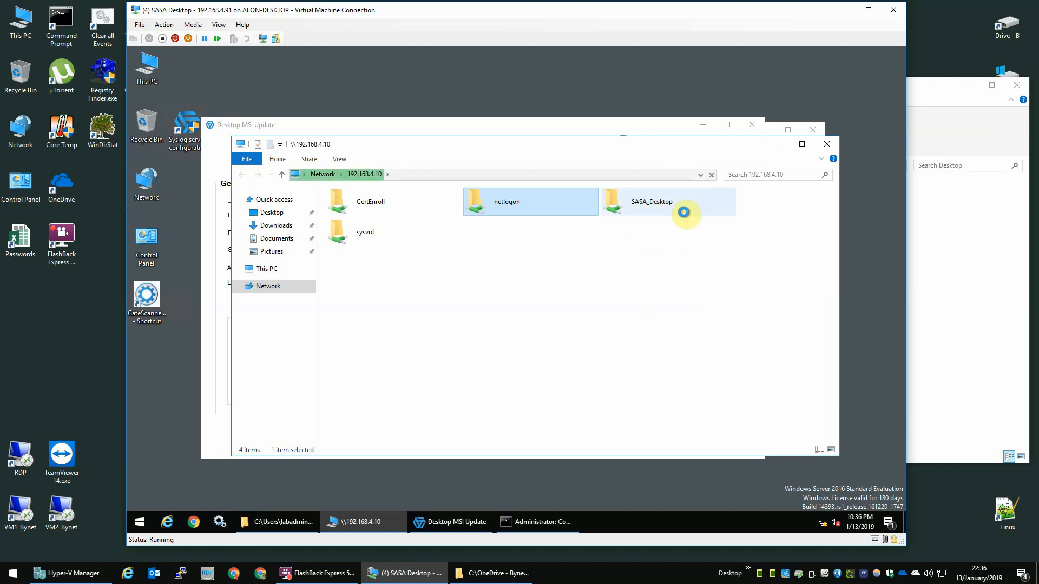
{"action": "left_click", "coordinate": [647, 204]}
{"action": "double_click", "coordinate": [647, 202]}
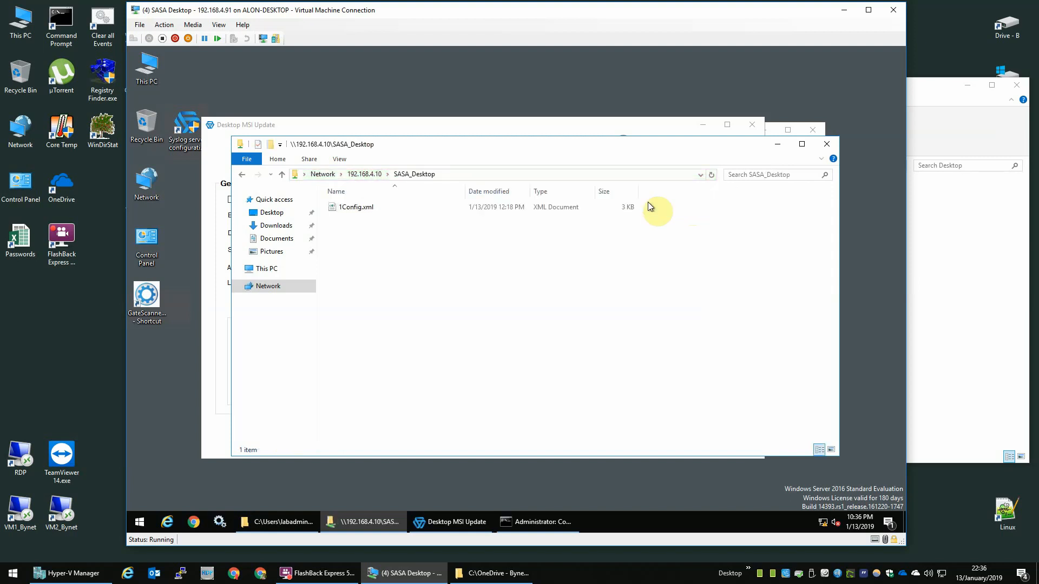
{"action": "left_click", "coordinate": [360, 206]}
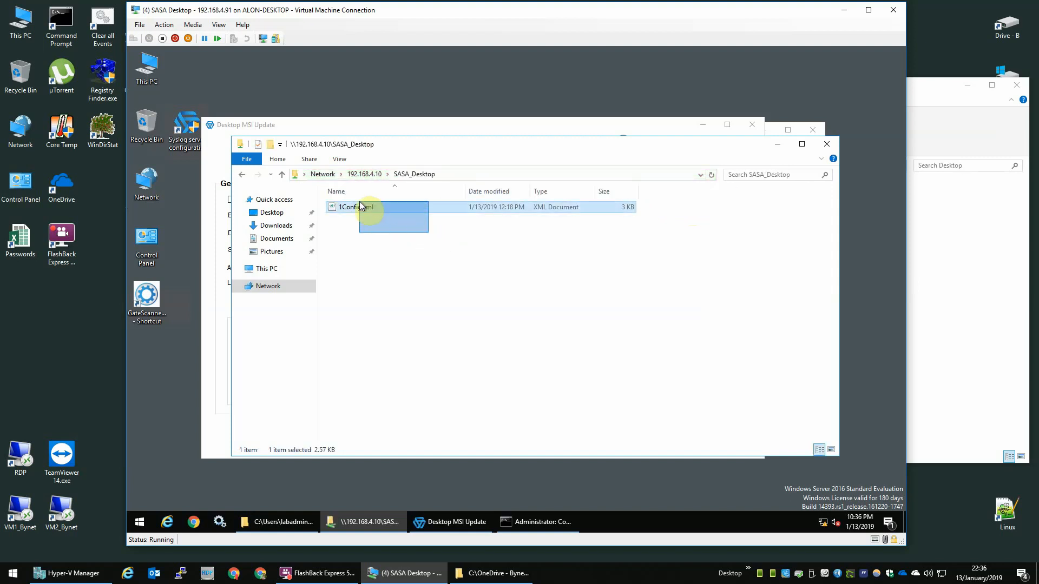
{"action": "key", "text": "Delete"}
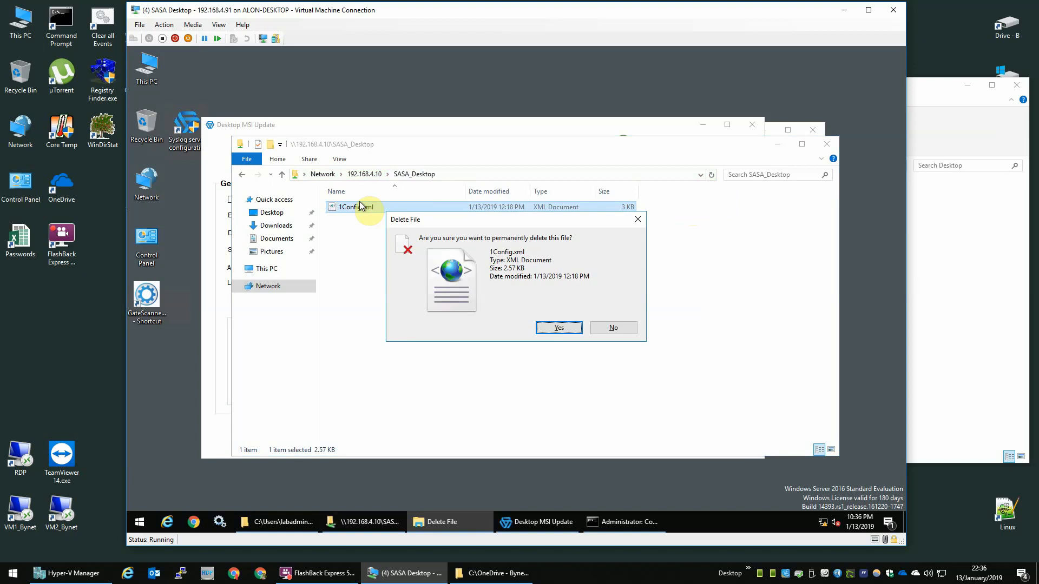
{"action": "key", "text": "Return"}
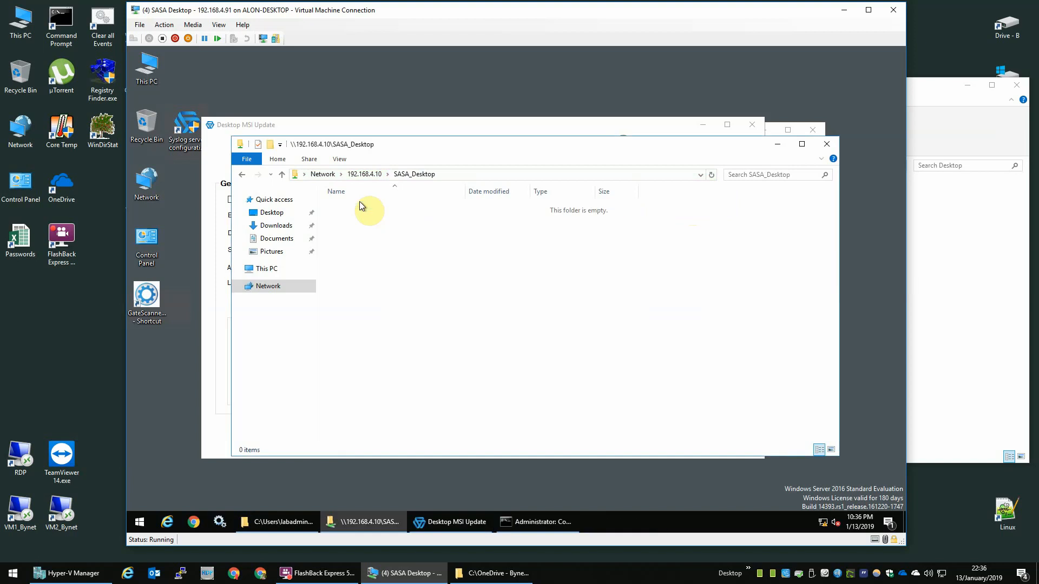
Step: Copy the \\192.168.4.10\SASA_Desktop\ share path and paste it into Path 1
{"action": "left_click", "coordinate": [452, 173]}
{"action": "left_click", "coordinate": [450, 172]}
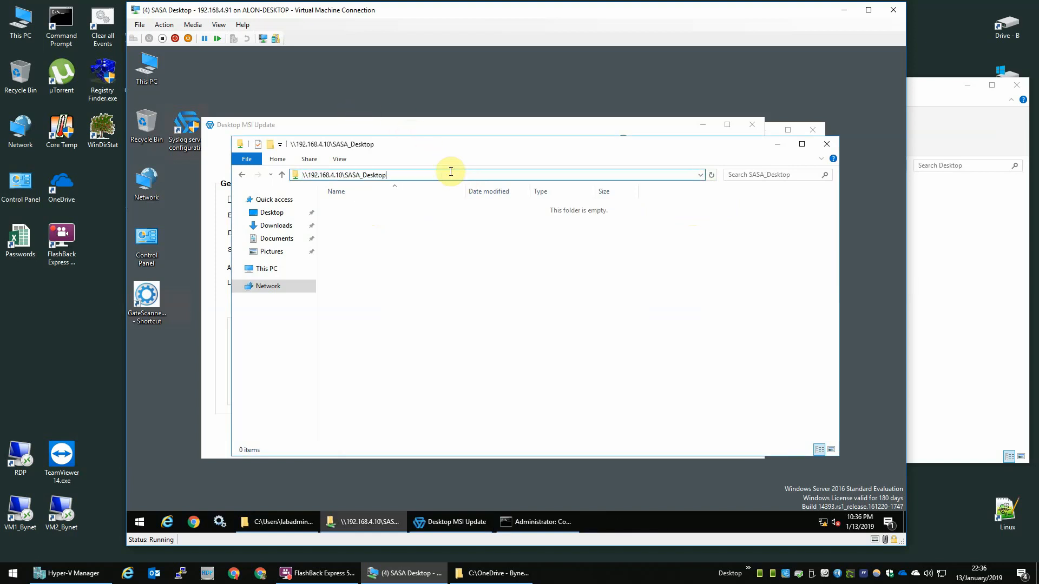
{"action": "type", "text": "\\"}
{"action": "key", "text": "ctrl+a"}
{"action": "key", "text": "ctrl+c"}
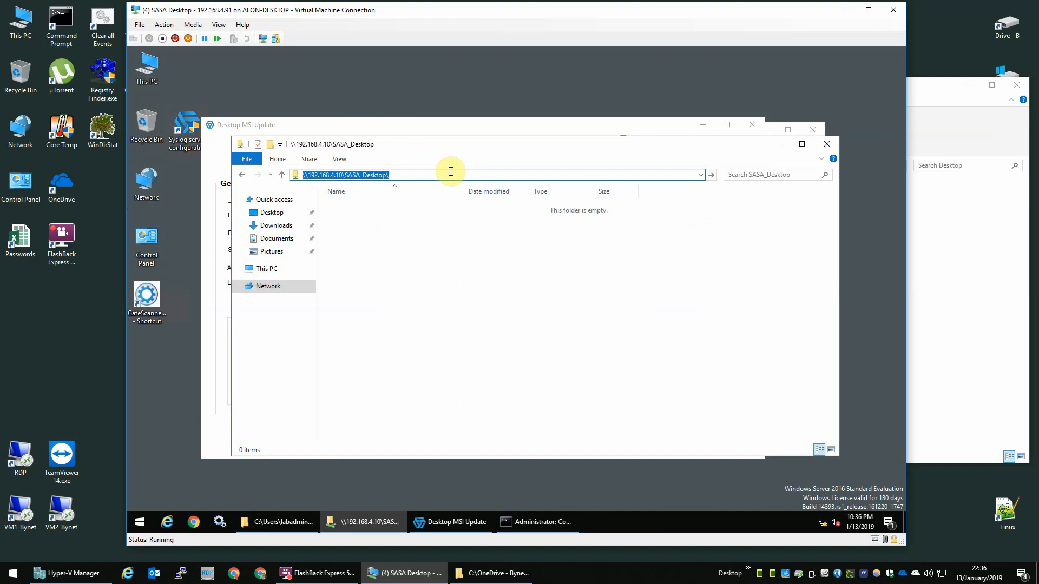
{"action": "key", "text": "alt+Tab"}
{"action": "key", "text": "ctrl+v"}
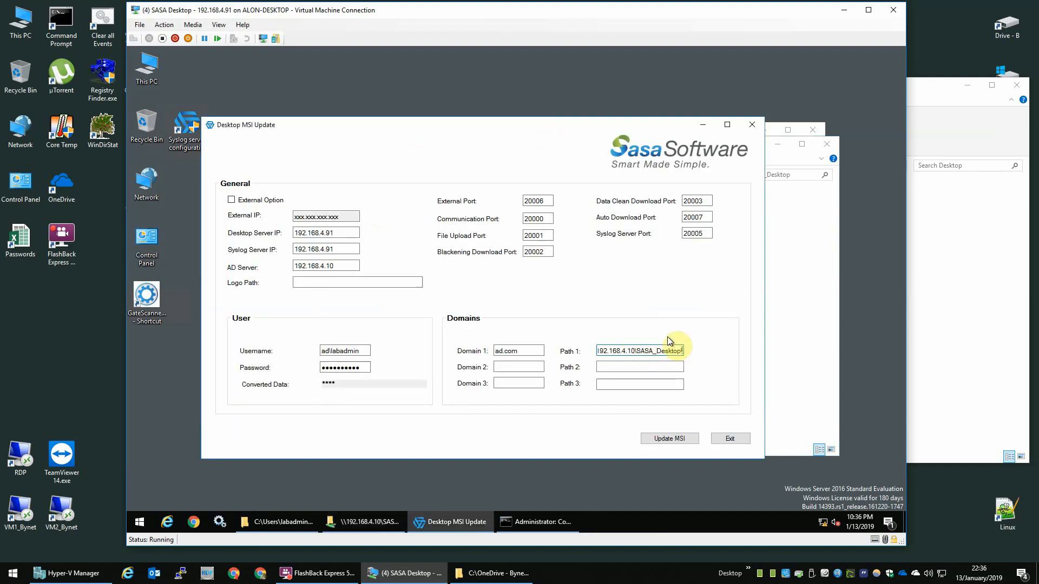
Step: Append \Config.xml to Path 1 and run Update MSI, supplying the network credentials
{"action": "type", "text": "\\Config.xml"}
{"action": "left_click_drag", "start_coordinate": [660, 351], "coordinate": [681, 355]}
{"action": "left_click", "coordinate": [656, 352]}
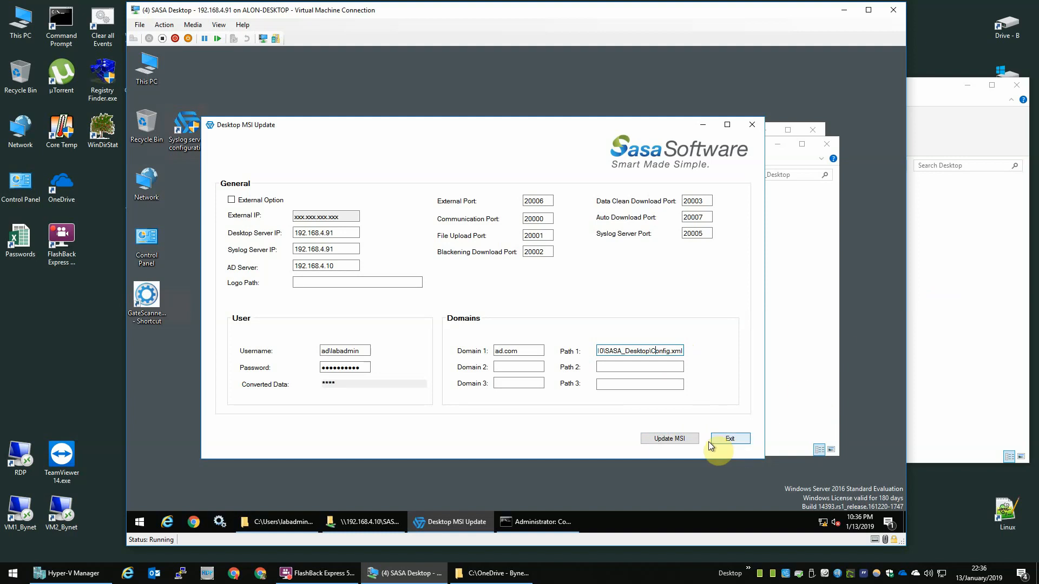
{"action": "left_click", "coordinate": [671, 439]}
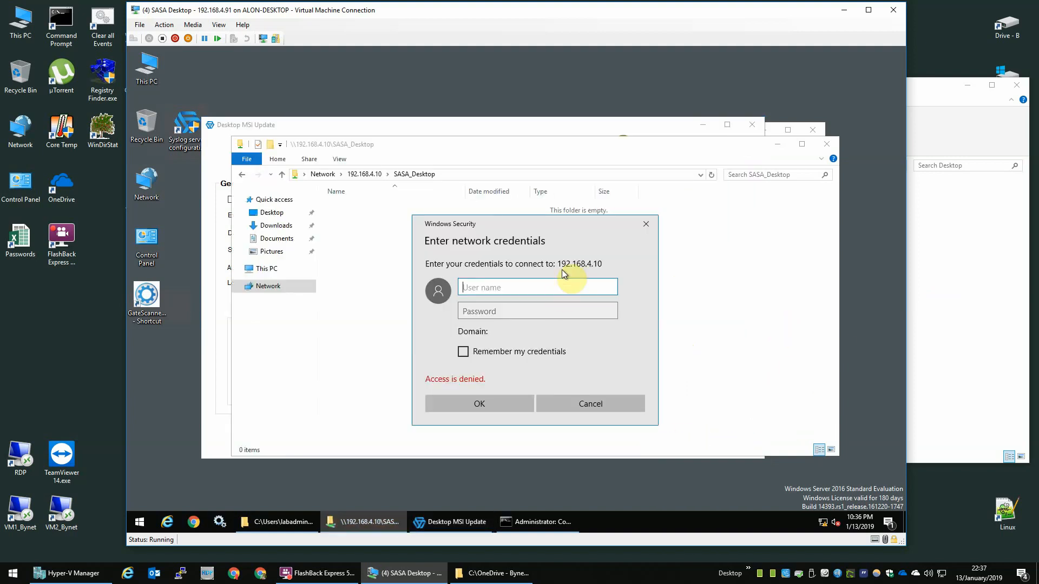
{"action": "type", "text": "ad\\labadmin"}
{"action": "key", "text": "Tab"}
{"action": "type", "text": "*********"}
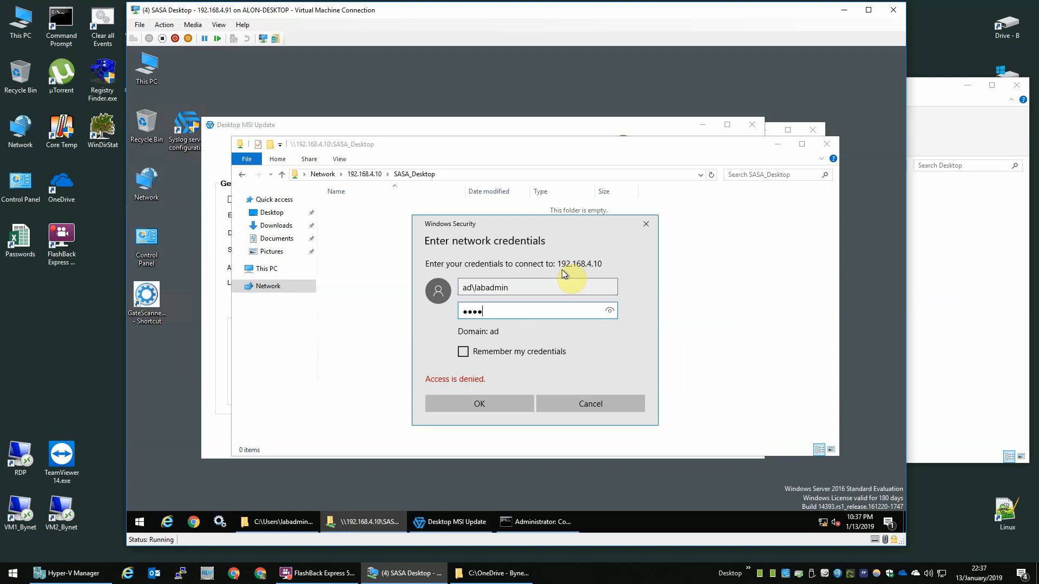
{"action": "key", "text": "Tab"}
{"action": "key", "text": "Return"}
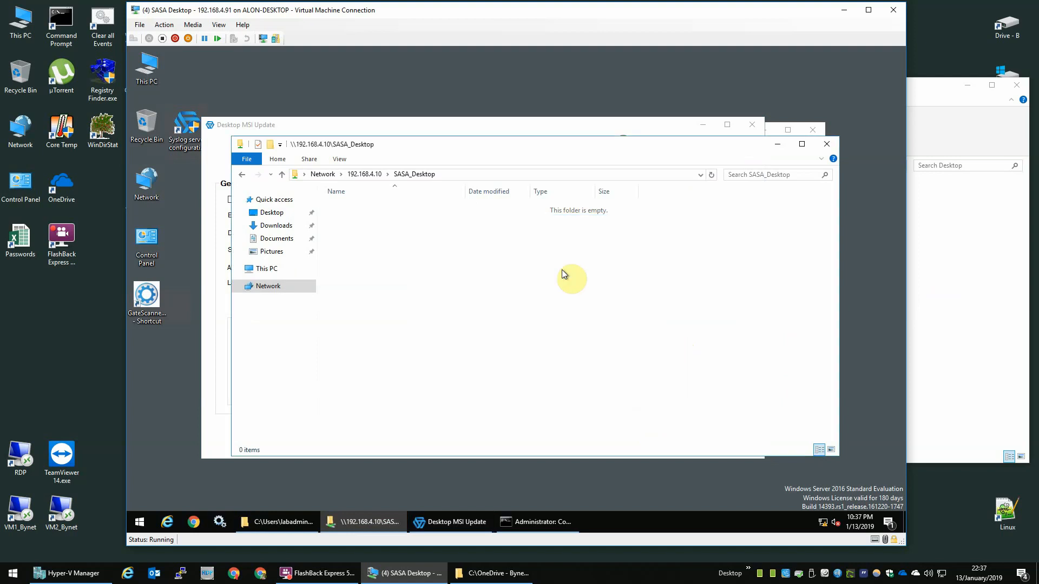
Step: Run Update MSI again from the form and dismiss the folder access error
{"action": "left_click", "coordinate": [774, 142]}
{"action": "left_click", "coordinate": [793, 259]}
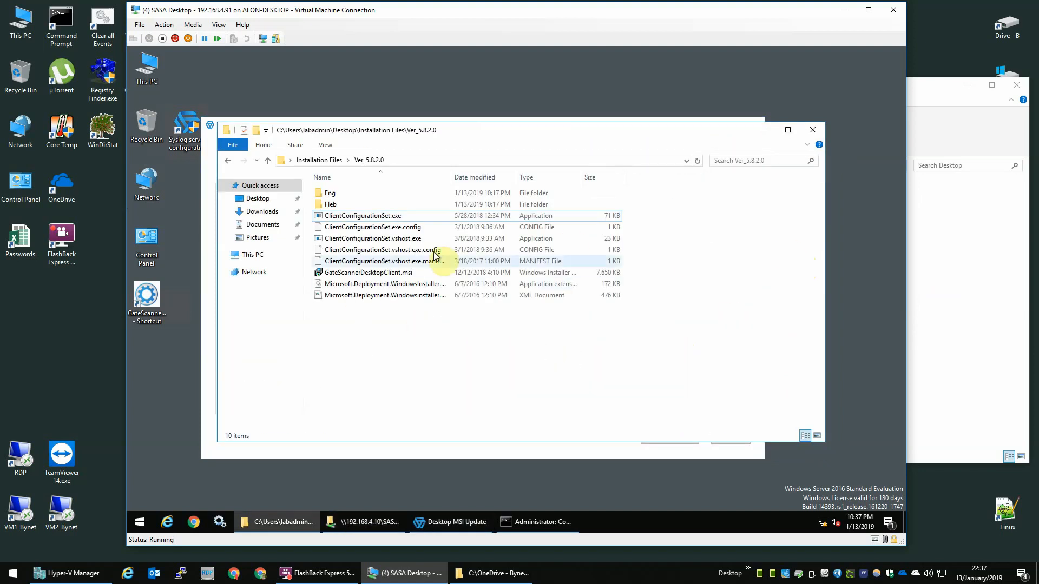
{"action": "left_click", "coordinate": [388, 452]}
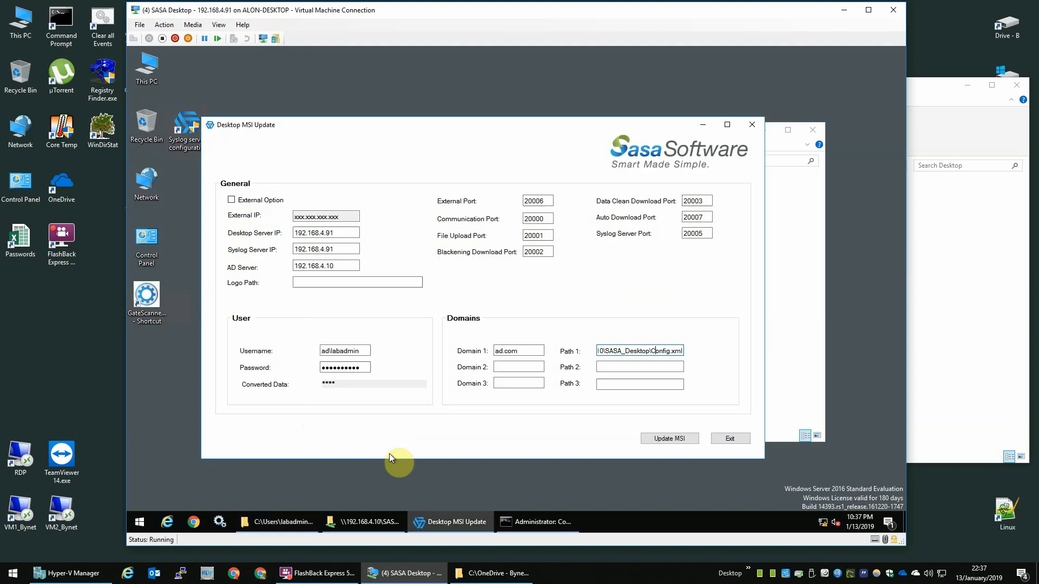
{"action": "left_click", "coordinate": [664, 440]}
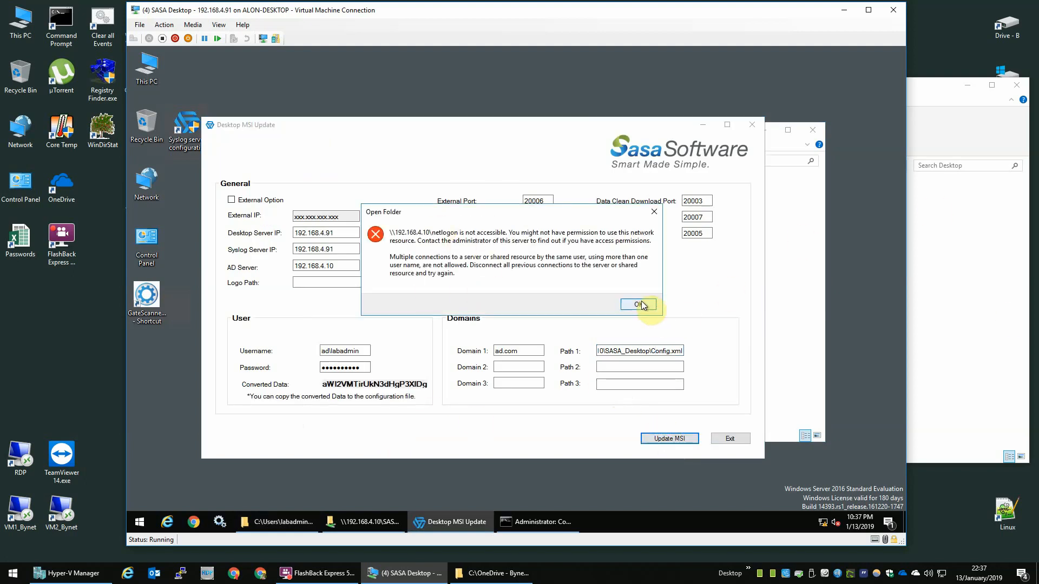
{"action": "left_click", "coordinate": [639, 305]}
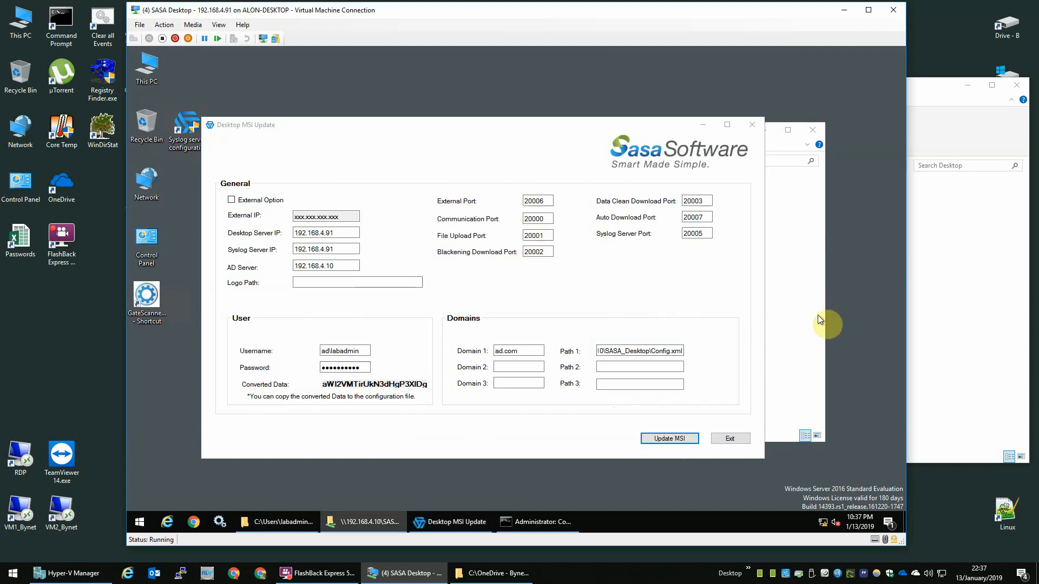
Step: Sort the folder by date and paste Config.xml and the dated msi onto the desktop, skipping the in-use file
{"action": "left_click", "coordinate": [354, 283]}
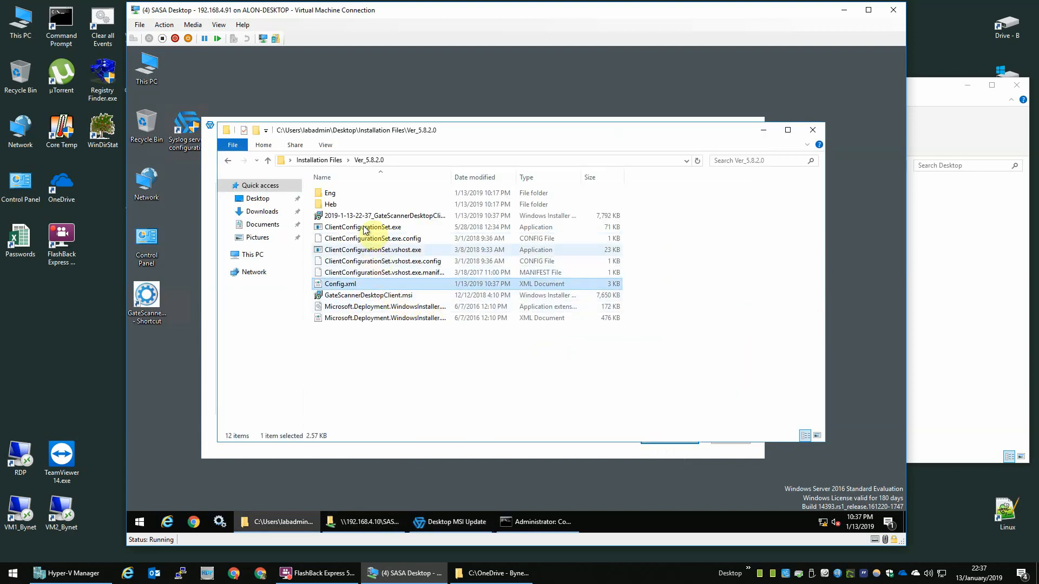
{"action": "left_click", "coordinate": [377, 216]}
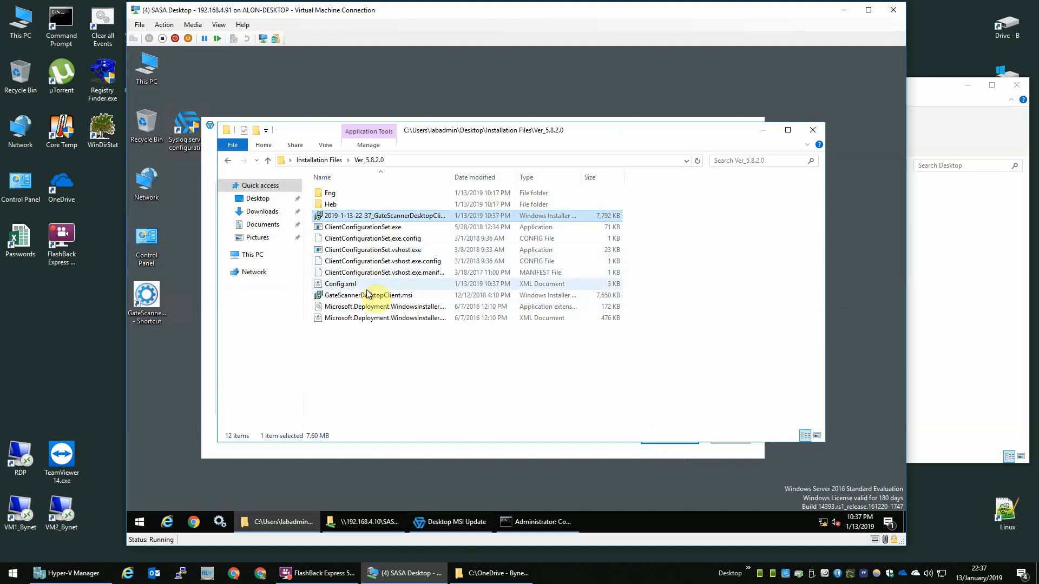
{"action": "left_click", "coordinate": [475, 178]}
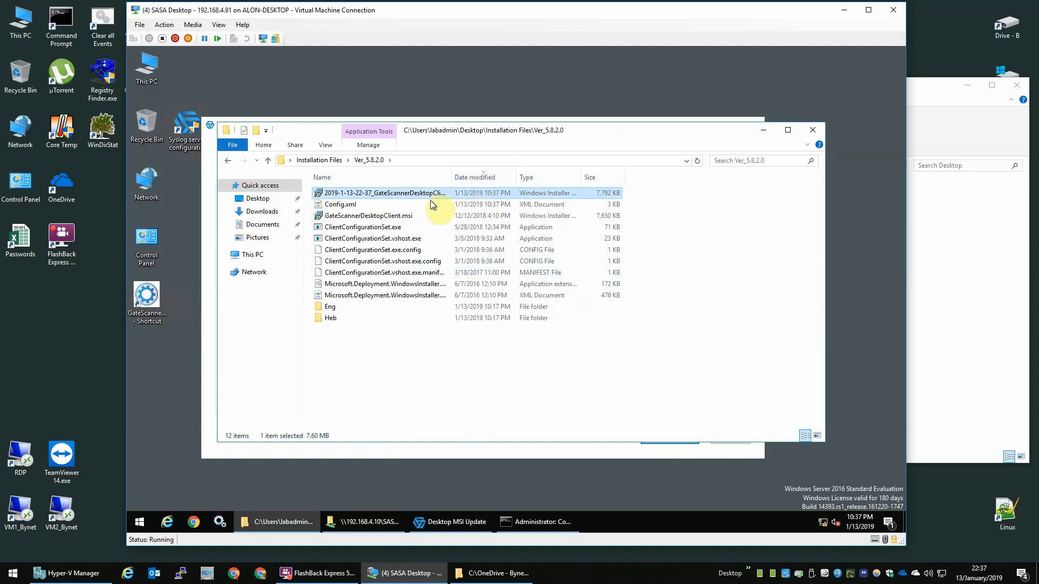
{"action": "left_click", "coordinate": [382, 205]}
{"action": "left_click_drag", "start_coordinate": [520, 175], "coordinate": [541, 175]}
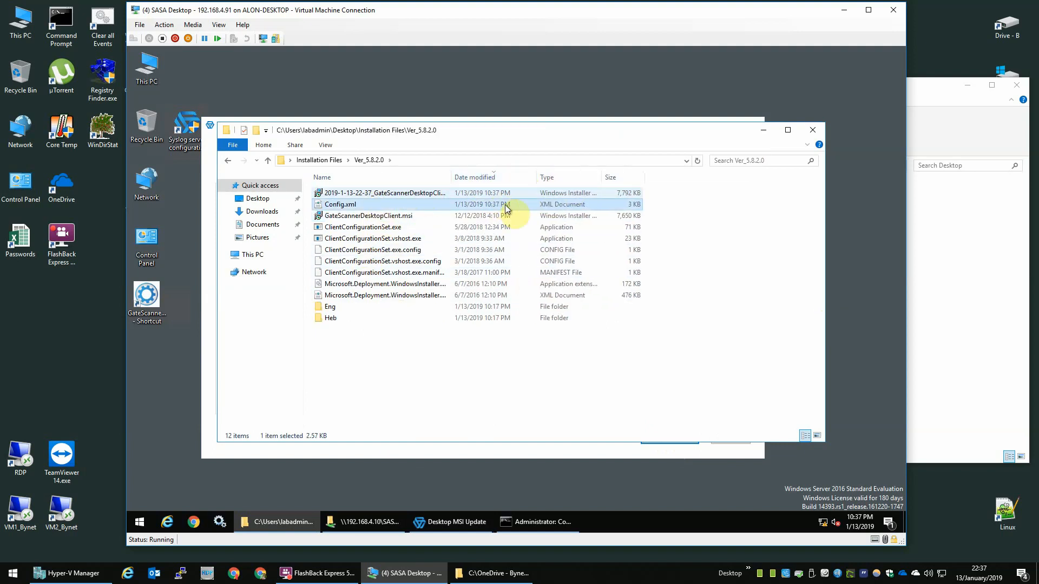
{"action": "left_click", "coordinate": [403, 194], "text": "ctrl"}
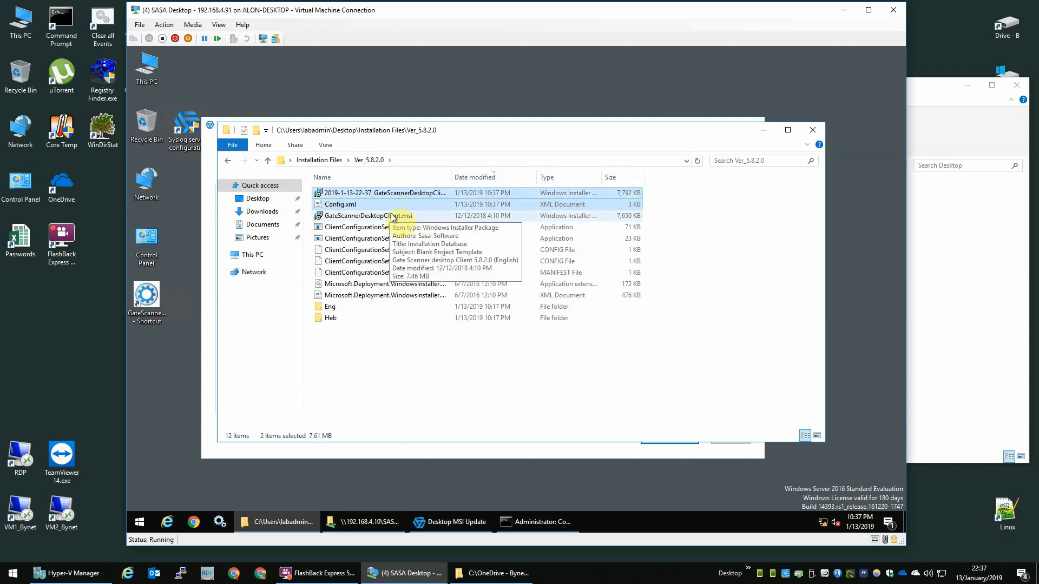
{"action": "left_click", "coordinate": [138, 364]}
{"action": "key", "text": "ctrl+v"}
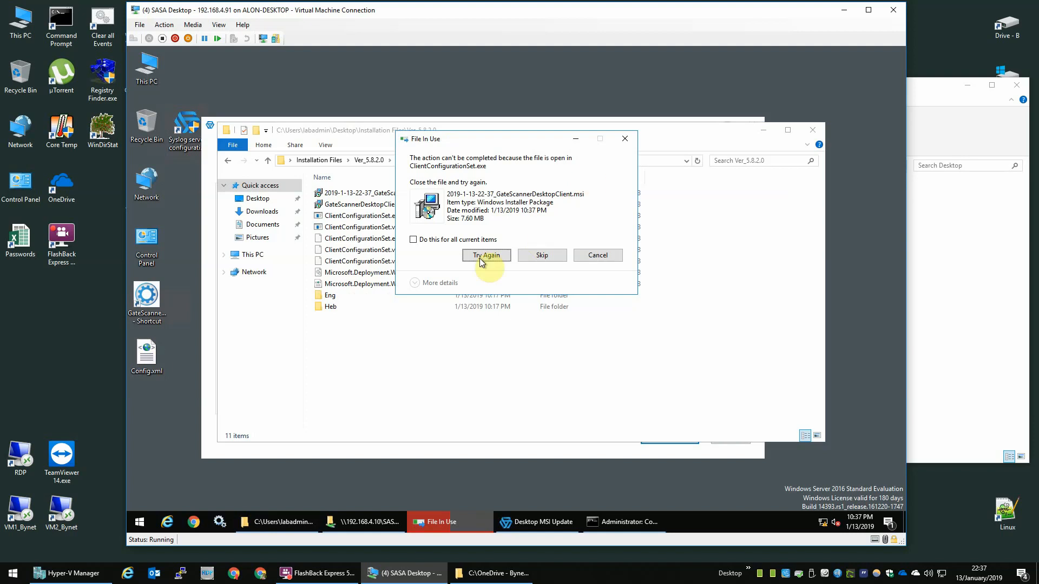
{"action": "left_click", "coordinate": [542, 255]}
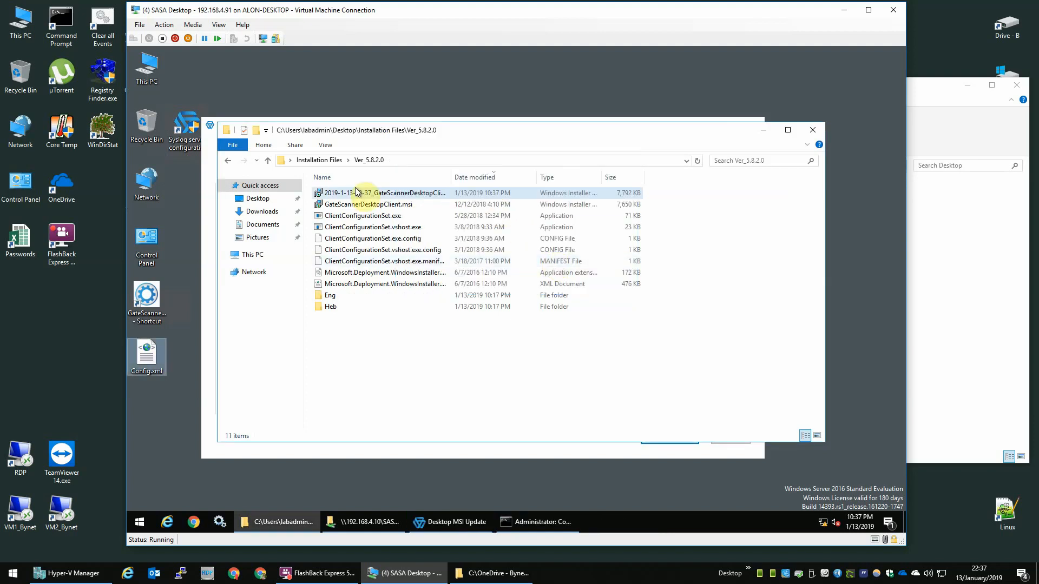
Step: Copy the dated msi to the desktop, then permanently delete it from Ver_5.8.2.0
{"action": "left_click", "coordinate": [444, 194]}
{"action": "left_click", "coordinate": [159, 452]}
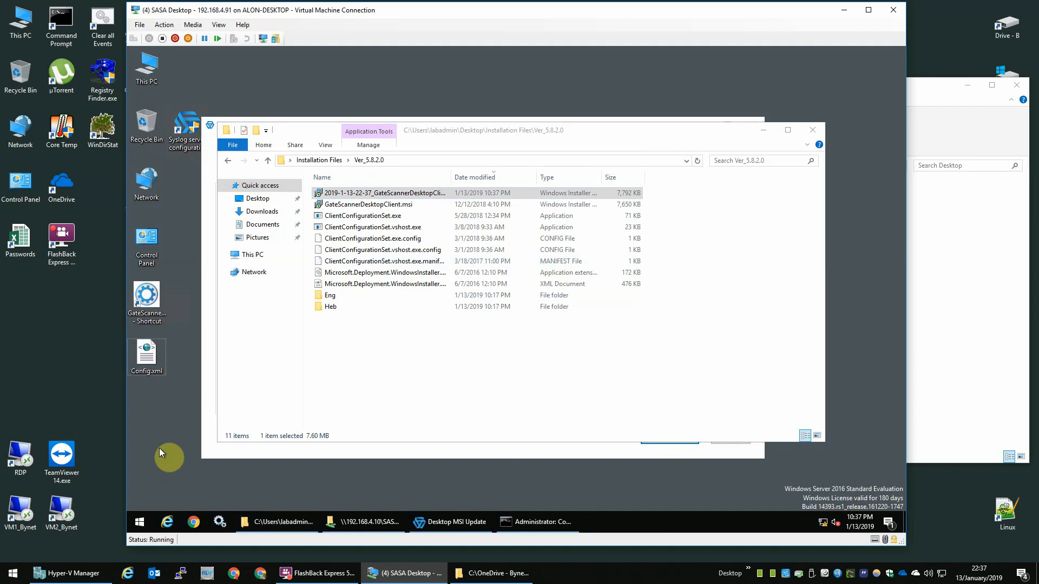
{"action": "key", "text": "ctrl+v"}
{"action": "left_click", "coordinate": [416, 193]}
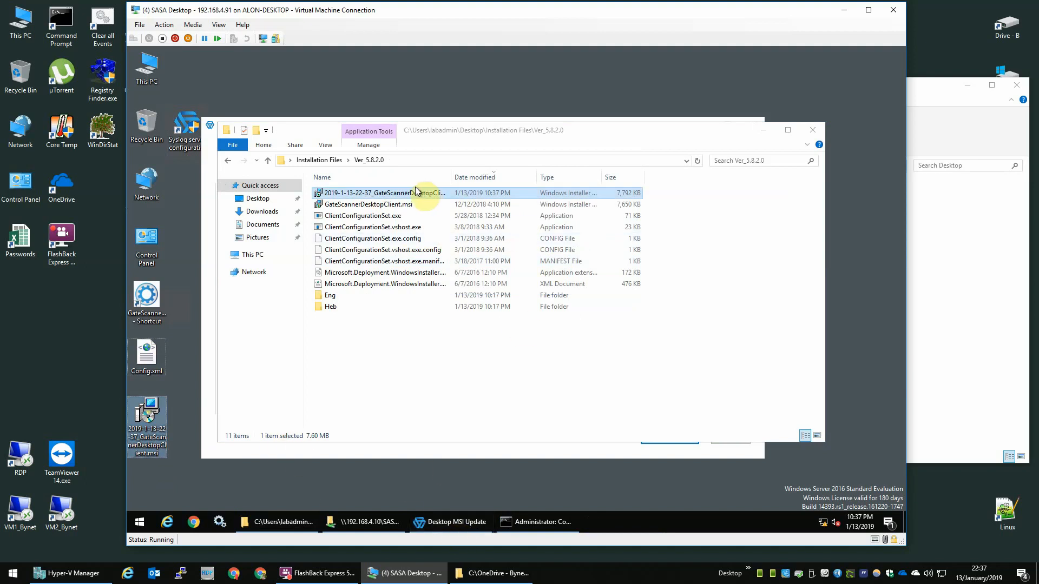
{"action": "left_click", "coordinate": [416, 192]}
{"action": "key", "text": "shift+Delete"}
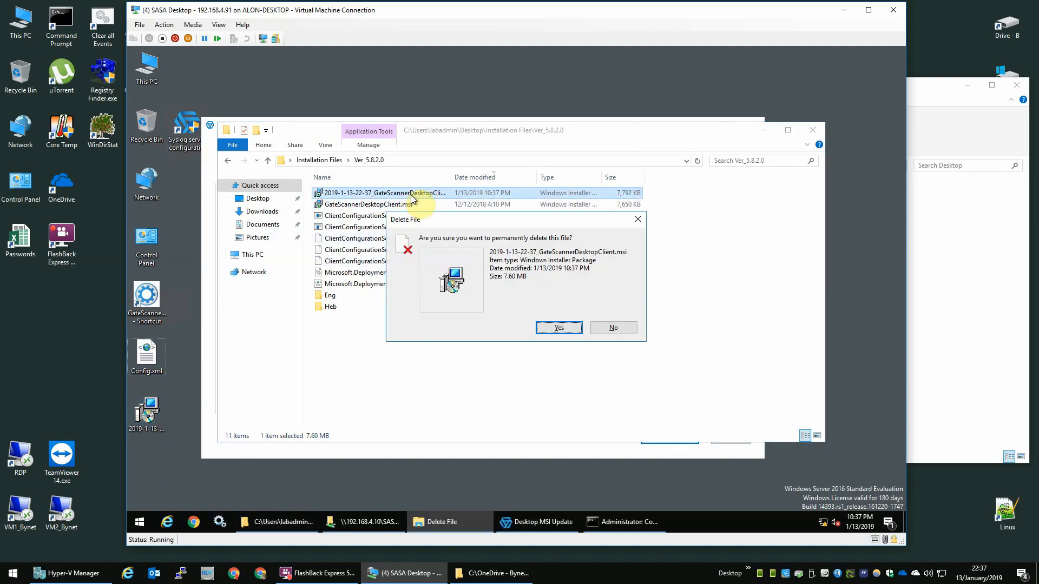
{"action": "key", "text": "Return"}
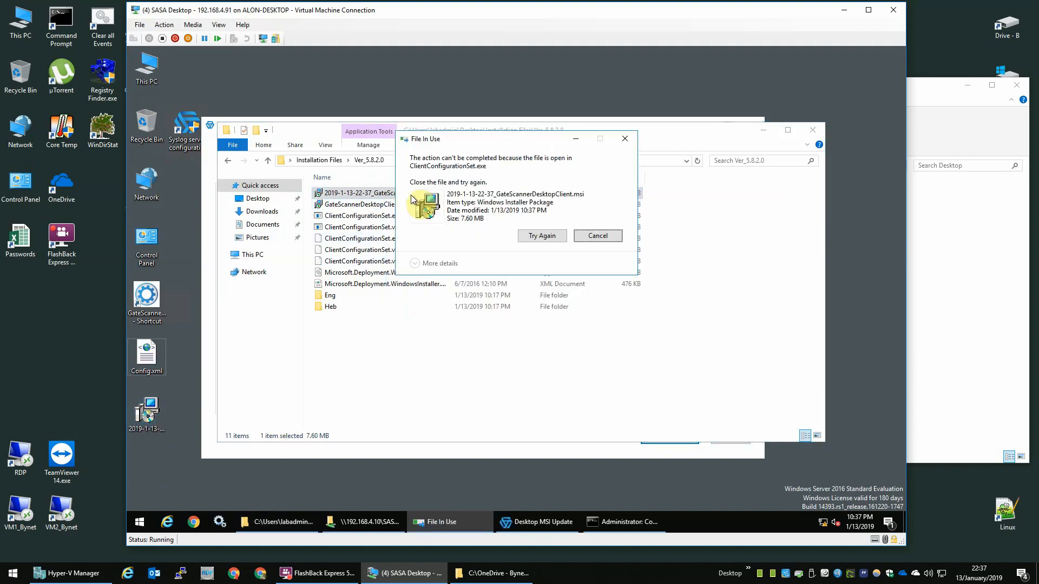
Step: Close Desktop MSI Update so the msi deletion succeeds, then tidy the desktop icons
{"action": "left_click", "coordinate": [541, 526]}
{"action": "left_click", "coordinate": [725, 440]}
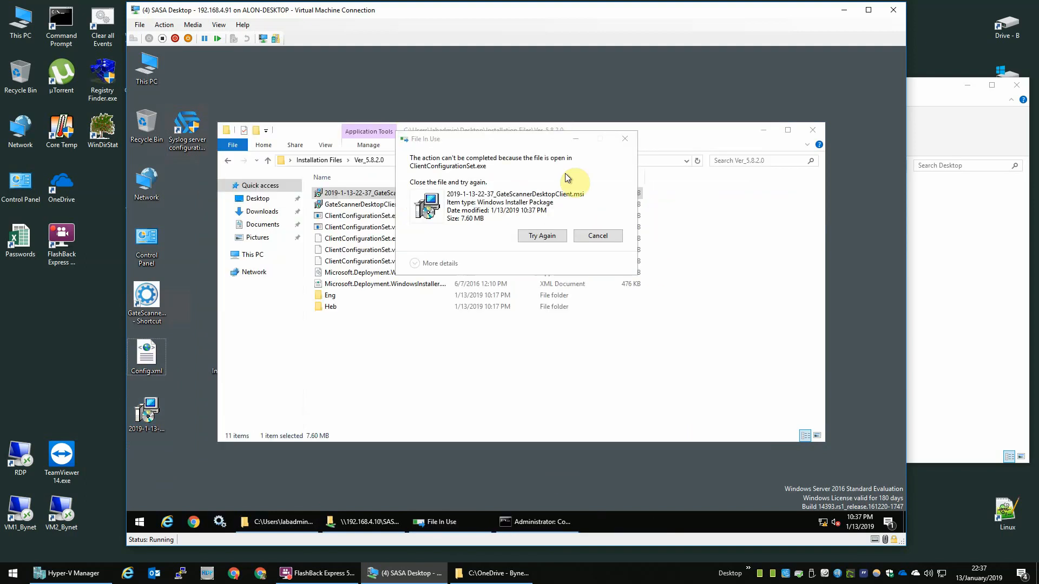
{"action": "left_click", "coordinate": [540, 237]}
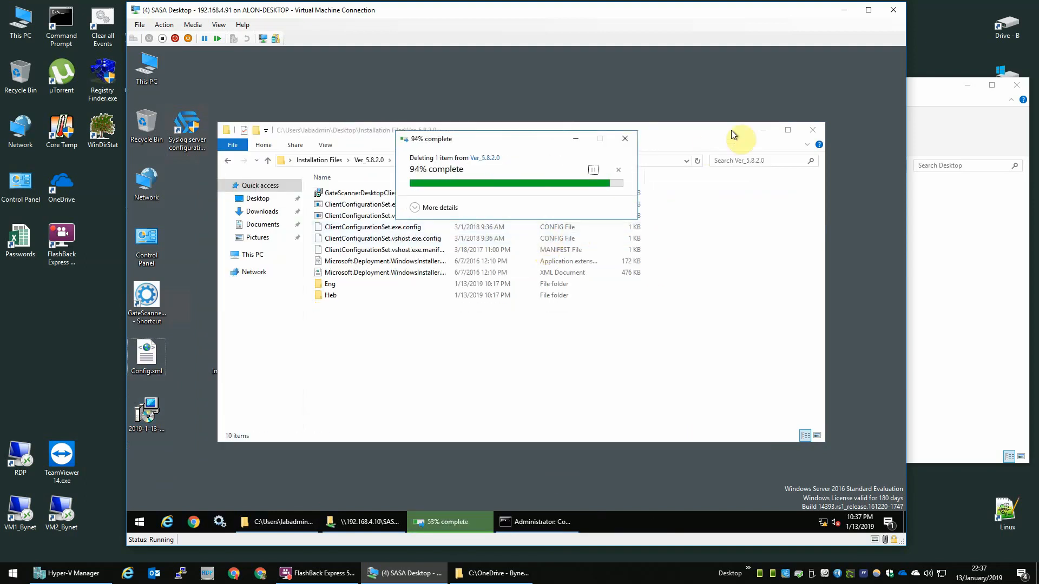
{"action": "left_click", "coordinate": [812, 131]}
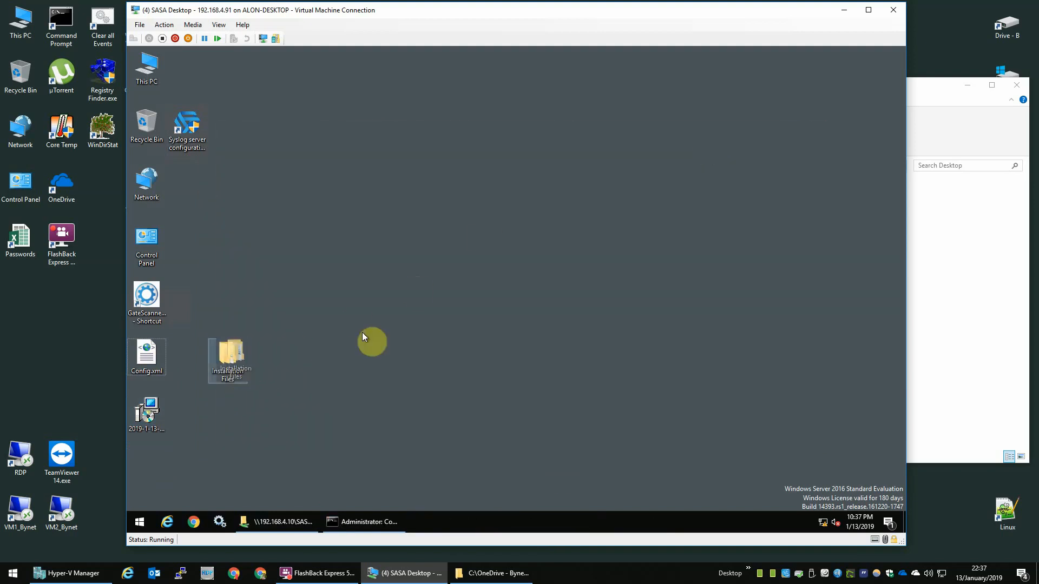
{"action": "left_click_drag", "start_coordinate": [362, 334], "coordinate": [362, 334]}
{"action": "left_click_drag", "start_coordinate": [212, 338], "coordinate": [297, 437]}
Step: Move Config.xml from the desktop into the SASA_Desktop share
{"action": "left_click", "coordinate": [268, 352]}
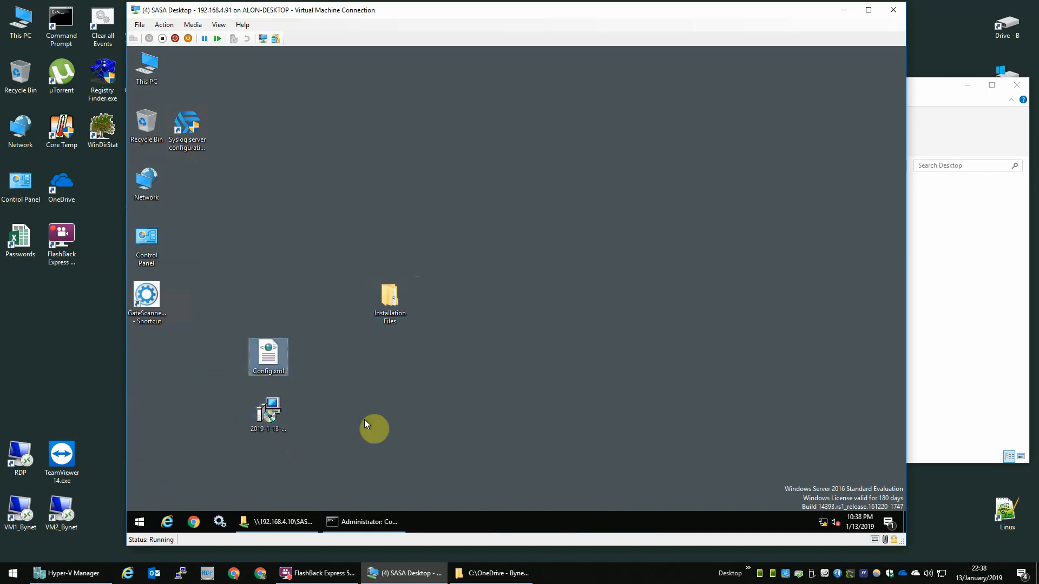
{"action": "key", "text": "ctrl+x"}
{"action": "left_click", "coordinate": [303, 522]}
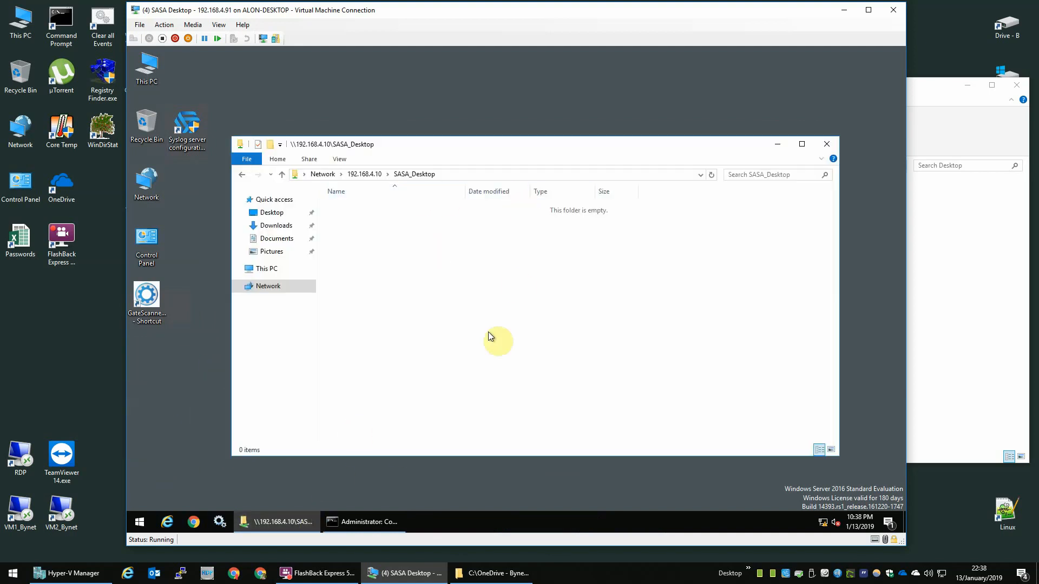
{"action": "key", "text": "ctrl+v"}
{"action": "left_click", "coordinate": [419, 288]}
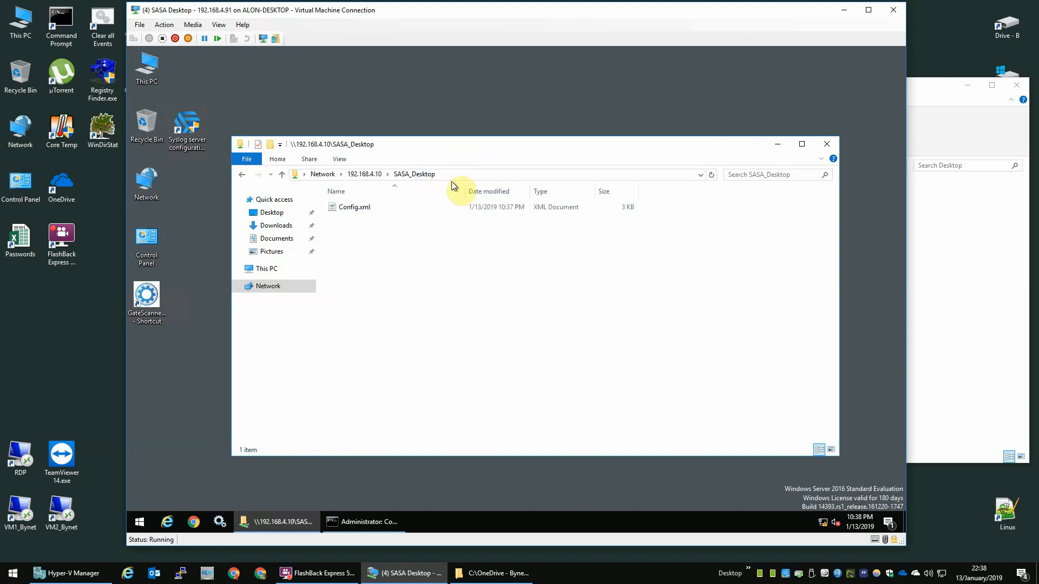
Step: Reopen SASA_Desktop from the server's share list to verify the 3 KB Config.xml is there
{"action": "left_click", "coordinate": [481, 174]}
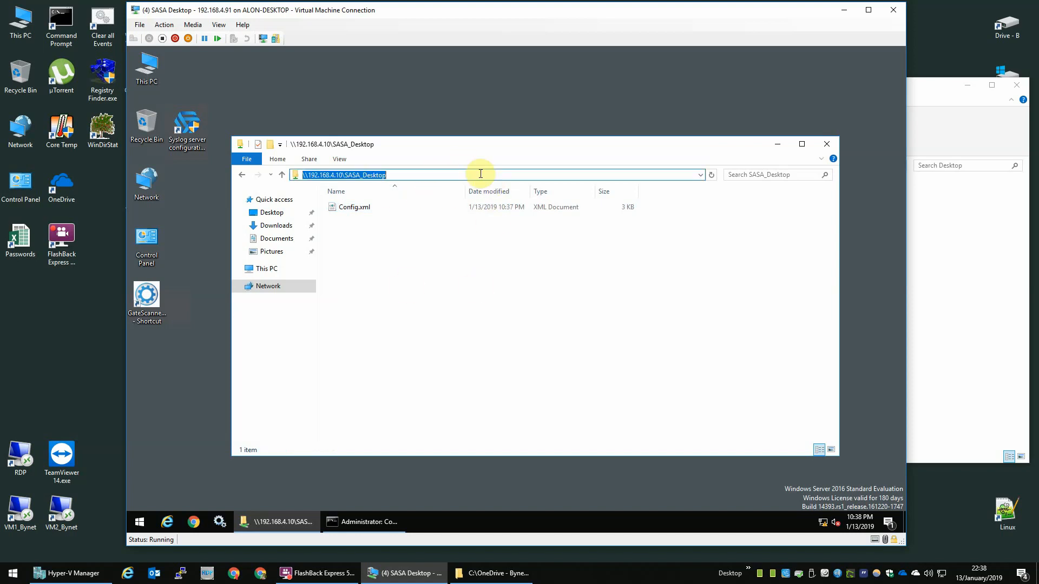
{"action": "left_click", "coordinate": [481, 174]}
{"action": "key", "text": "shift+Left"}
{"action": "key", "text": "shift+Left"}
{"action": "key", "text": "shift+Left"}
{"action": "key", "text": "shift+Left"}
{"action": "key", "text": "shift+Left"}
{"action": "key", "text": "shift+Left"}
{"action": "key", "text": "shift+Left"}
{"action": "key", "text": "shift+Left"}
{"action": "key", "text": "shift+Left"}
{"action": "key", "text": "shift+Left"}
{"action": "key", "text": "shift+Left"}
{"action": "key", "text": "shift+Left"}
{"action": "key", "text": "BackSpace"}
{"action": "key", "text": "Return"}
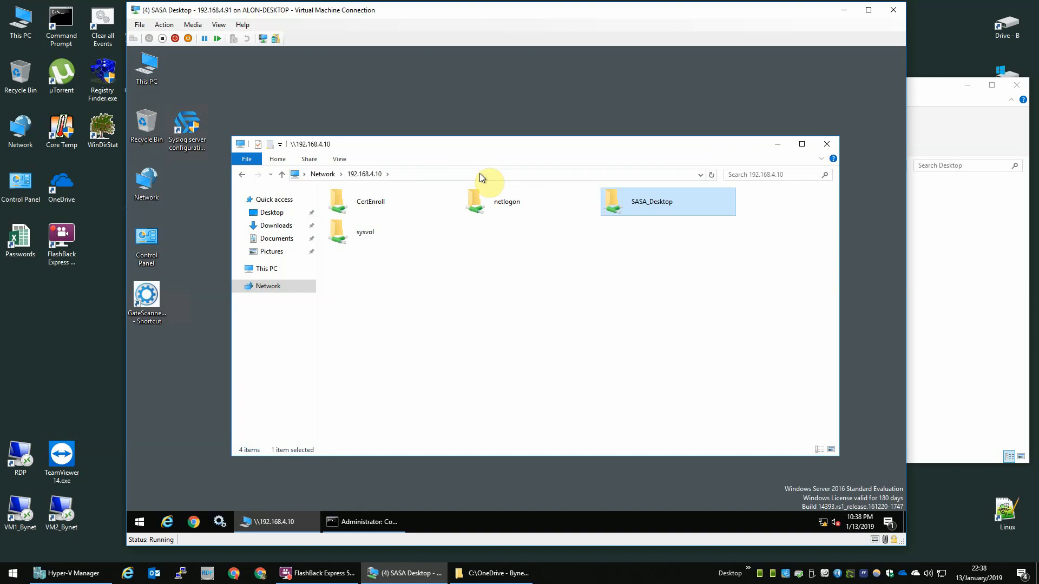
{"action": "left_click", "coordinate": [543, 209]}
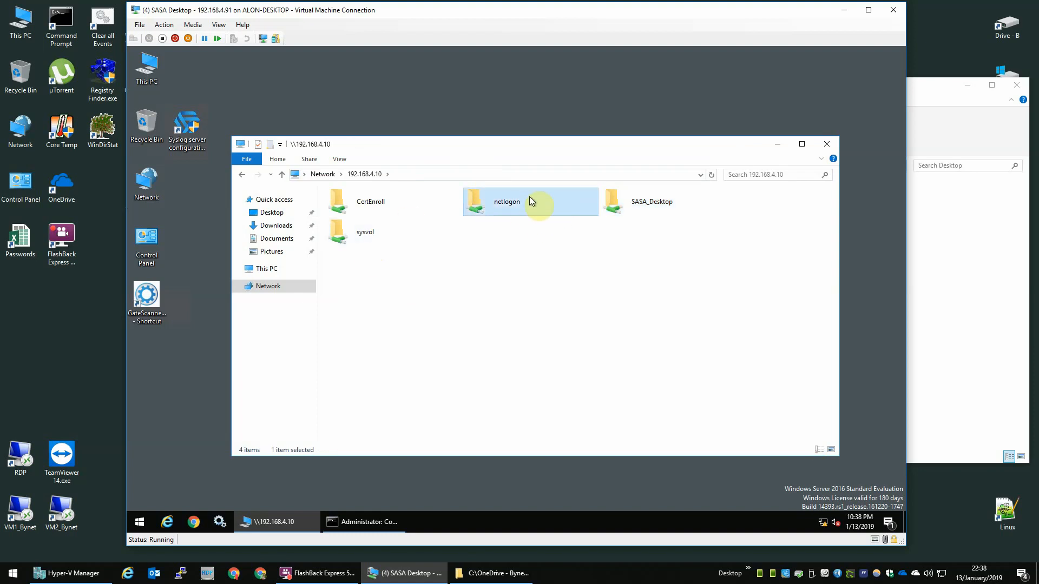
{"action": "left_click", "coordinate": [670, 211]}
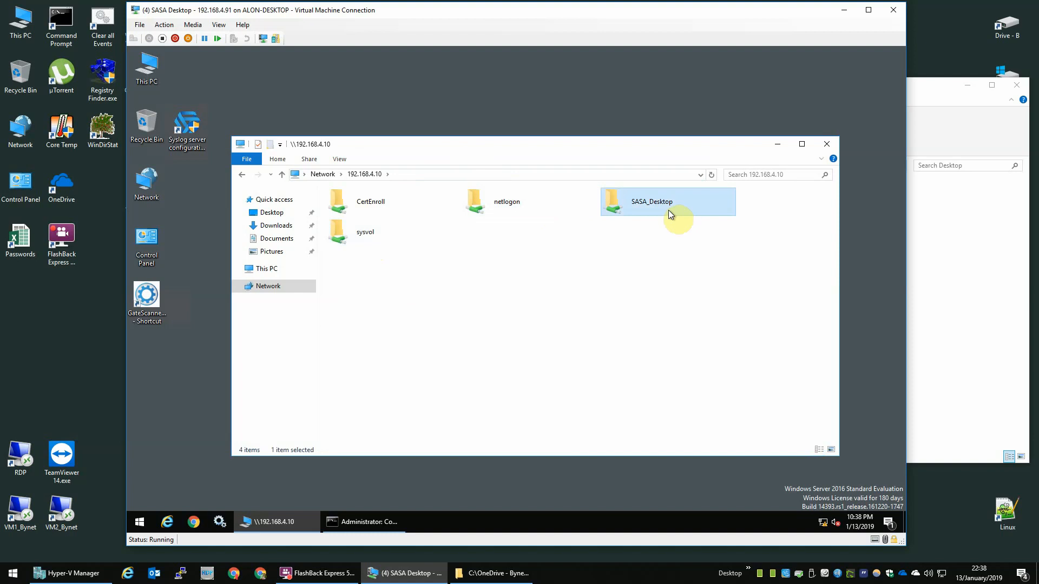
{"action": "double_click", "coordinate": [668, 210]}
{"action": "left_click", "coordinate": [347, 207]}
{"action": "left_click", "coordinate": [427, 263]}
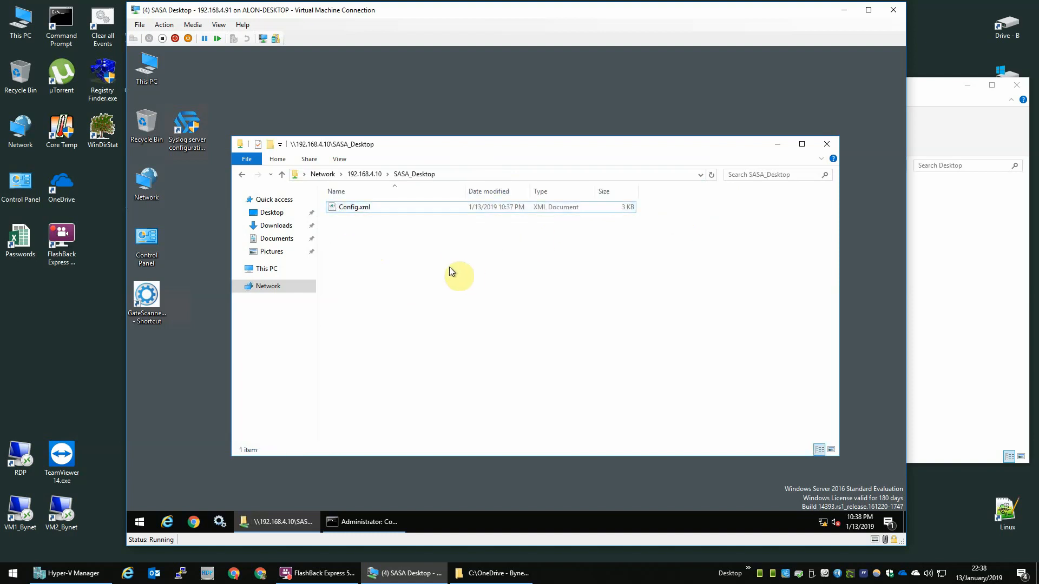
{"action": "left_click", "coordinate": [778, 145]}
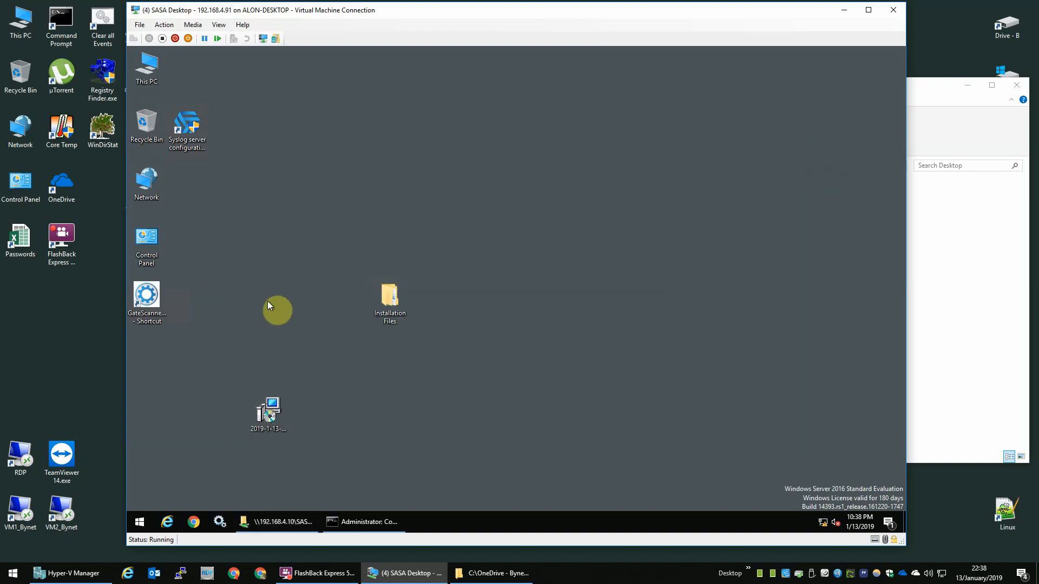
Step: Nudge the dated GateScanner msi icon left on the VM desktop, then switch to Hyper-V Manager
{"action": "left_click", "coordinate": [271, 412]}
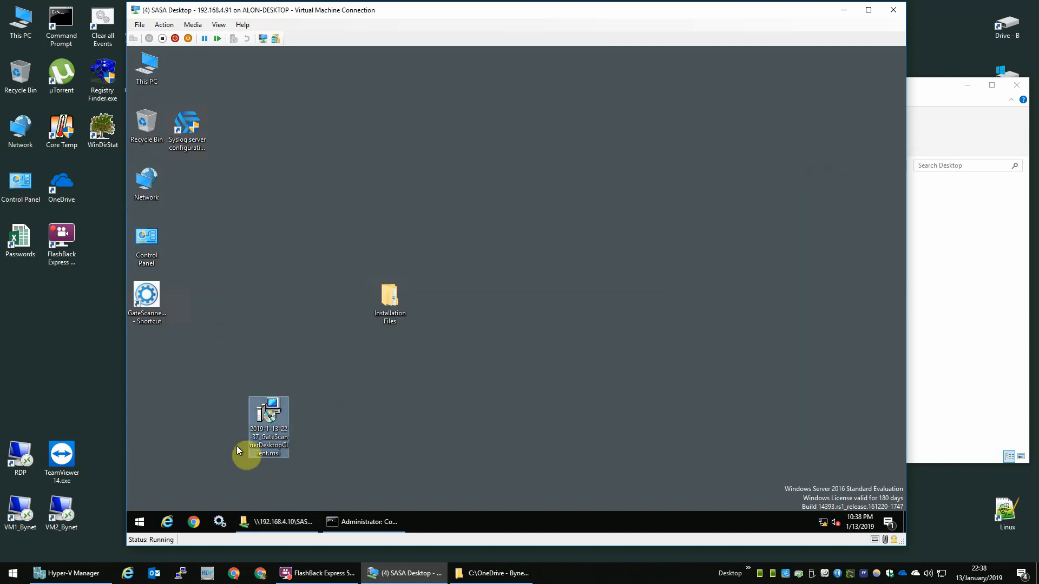
{"action": "left_click_drag", "start_coordinate": [274, 426], "coordinate": [239, 422]}
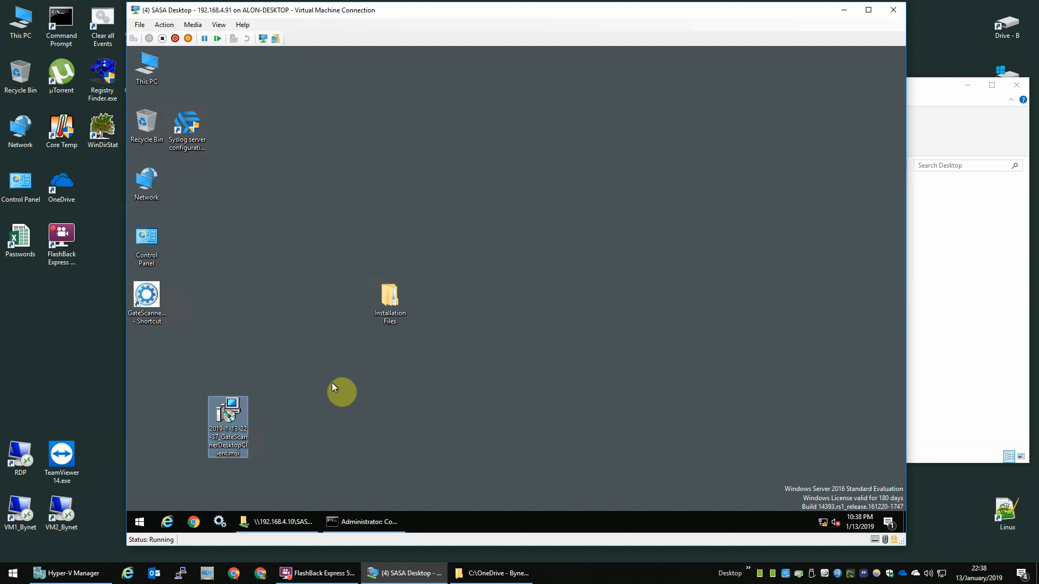
{"action": "left_click", "coordinate": [315, 390]}
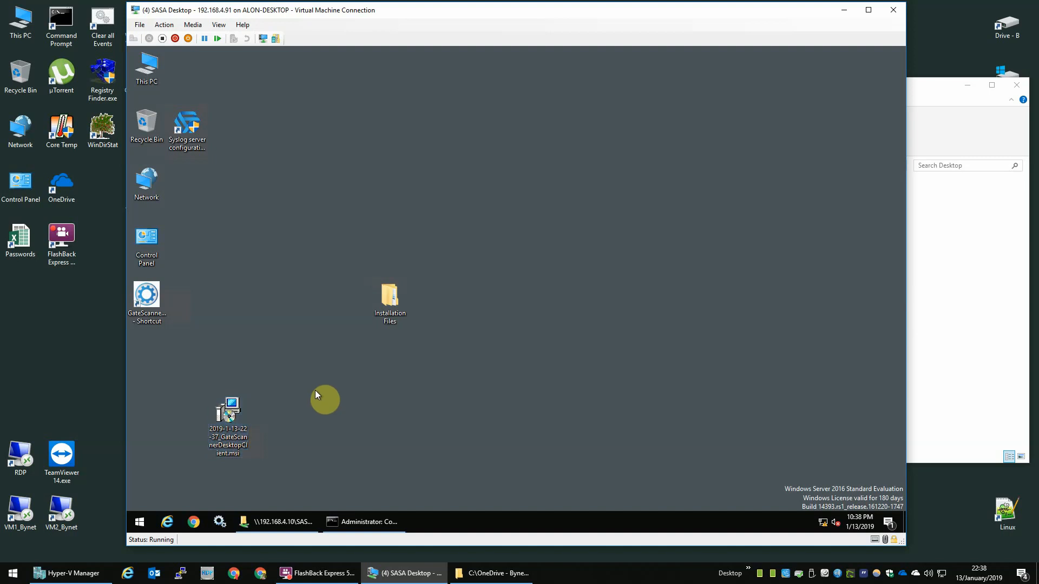
{"action": "left_click", "coordinate": [244, 419]}
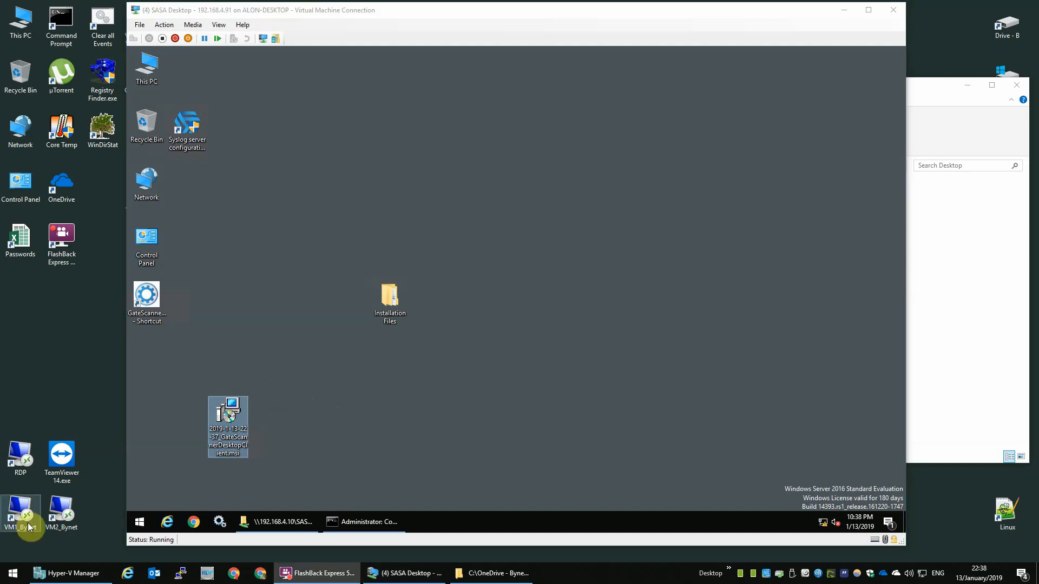
{"action": "left_click", "coordinate": [70, 572]}
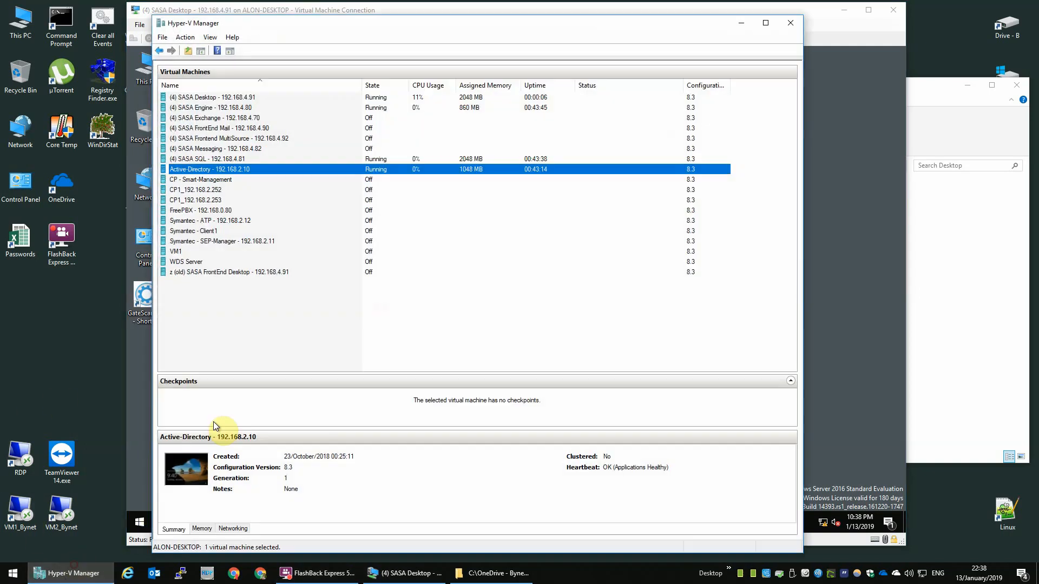
Step: Start VM1 from the virtual machine list
{"action": "left_click", "coordinate": [231, 253]}
{"action": "right_click", "coordinate": [231, 254]}
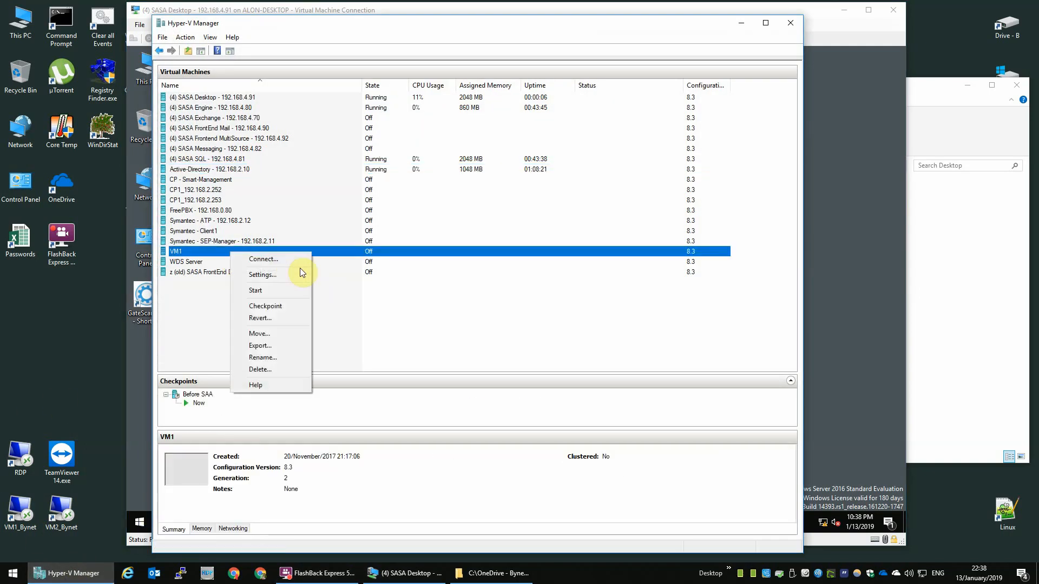
{"action": "left_click", "coordinate": [289, 294]}
Step: Check the VLAN IDs of both of VM1's network adapters in its settings, then close them
{"action": "right_click", "coordinate": [345, 252]}
{"action": "left_click", "coordinate": [382, 271]}
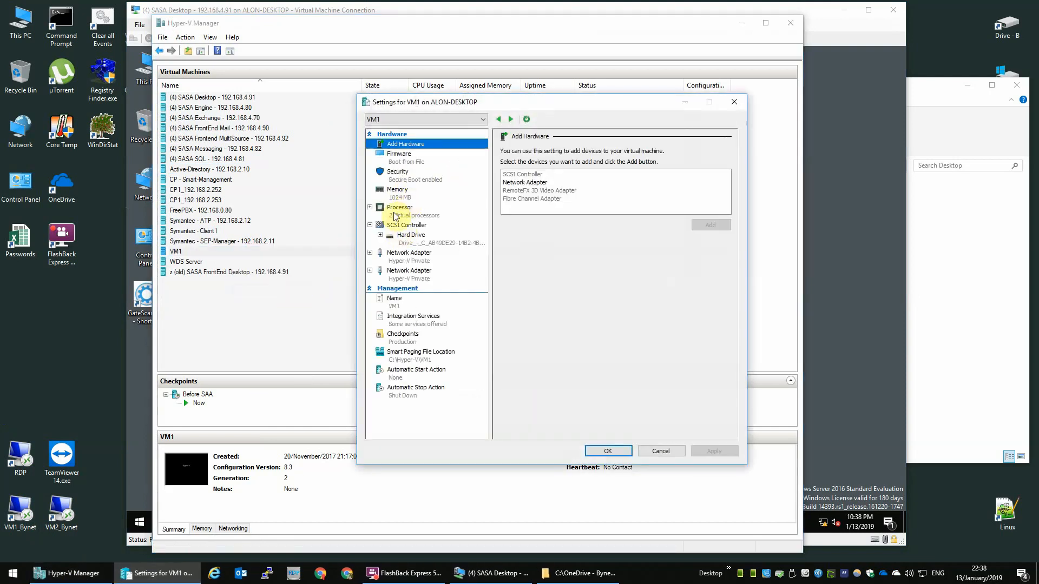
{"action": "left_click", "coordinate": [410, 213]}
{"action": "left_click", "coordinate": [410, 262]}
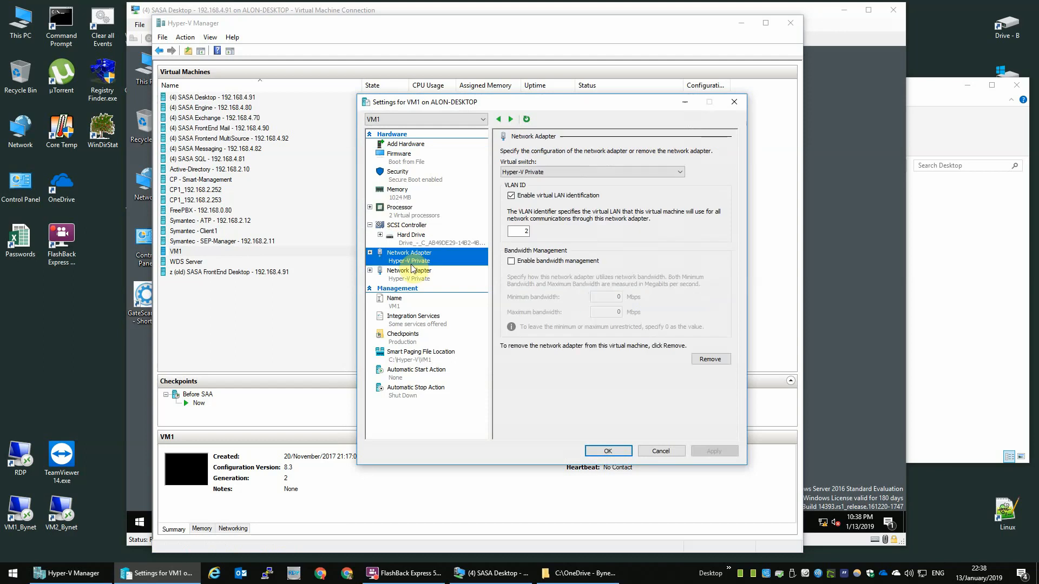
{"action": "left_click", "coordinate": [518, 231]}
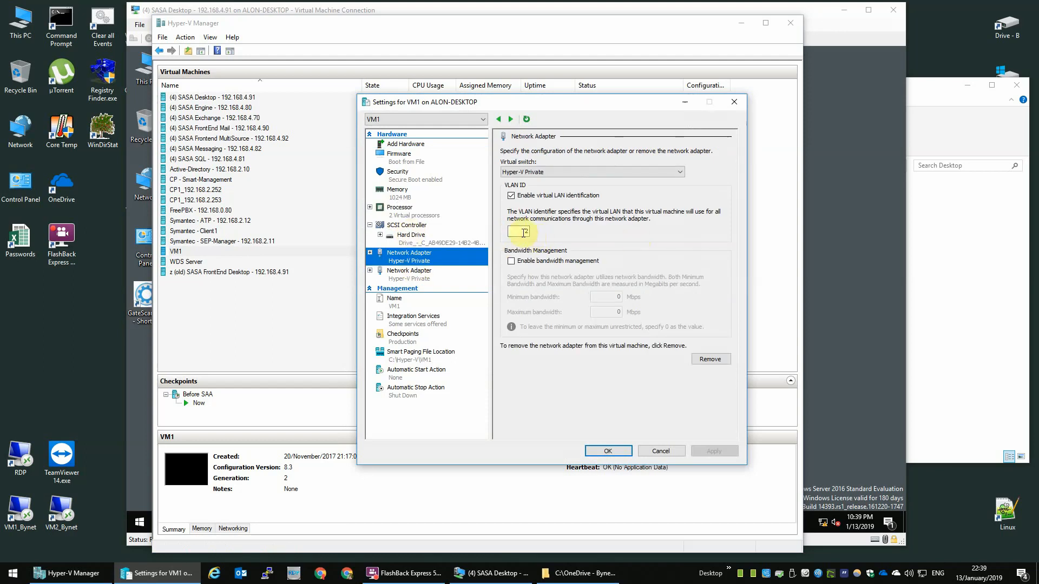
{"action": "double_click", "coordinate": [517, 232]}
{"action": "left_click", "coordinate": [422, 261]}
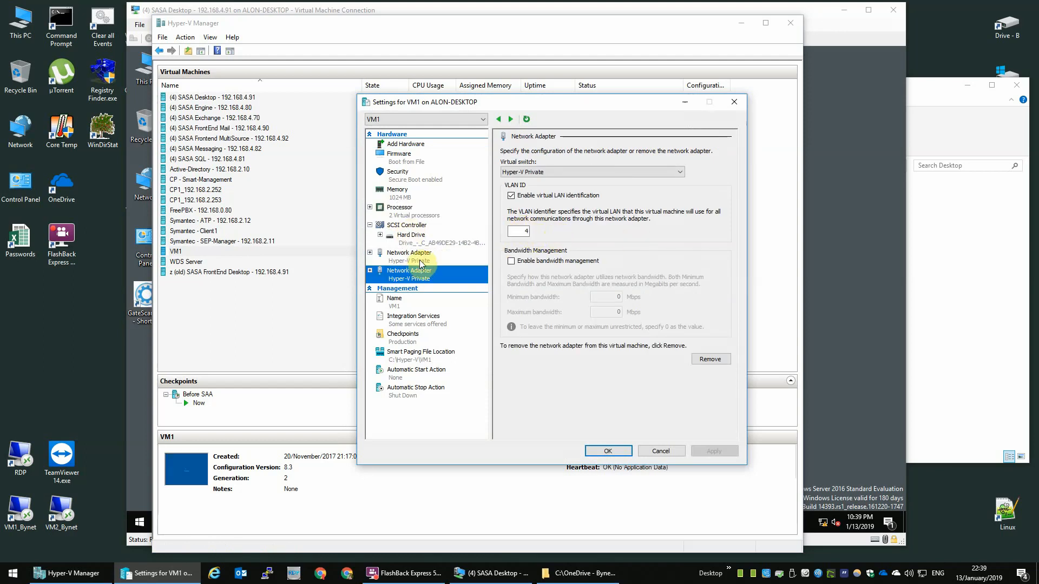
{"action": "left_click", "coordinate": [401, 274]}
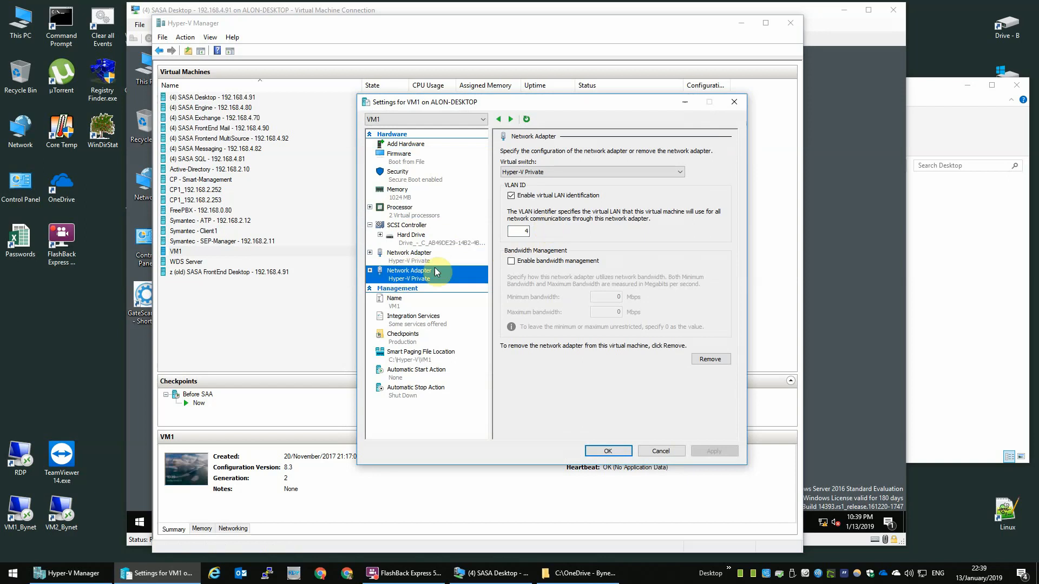
{"action": "double_click", "coordinate": [519, 231]}
{"action": "left_click", "coordinate": [734, 102]}
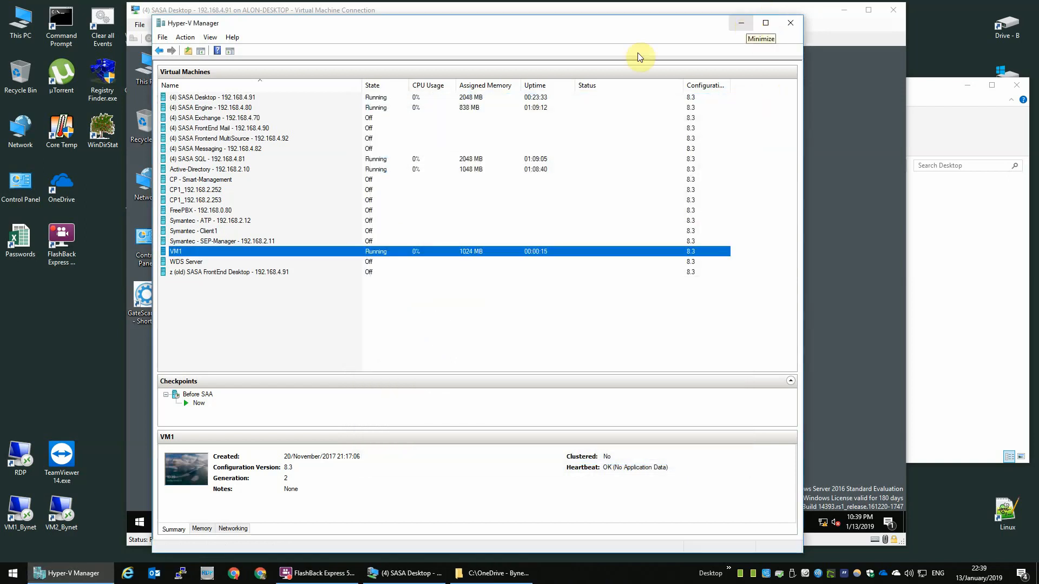
{"action": "left_click", "coordinate": [215, 97]}
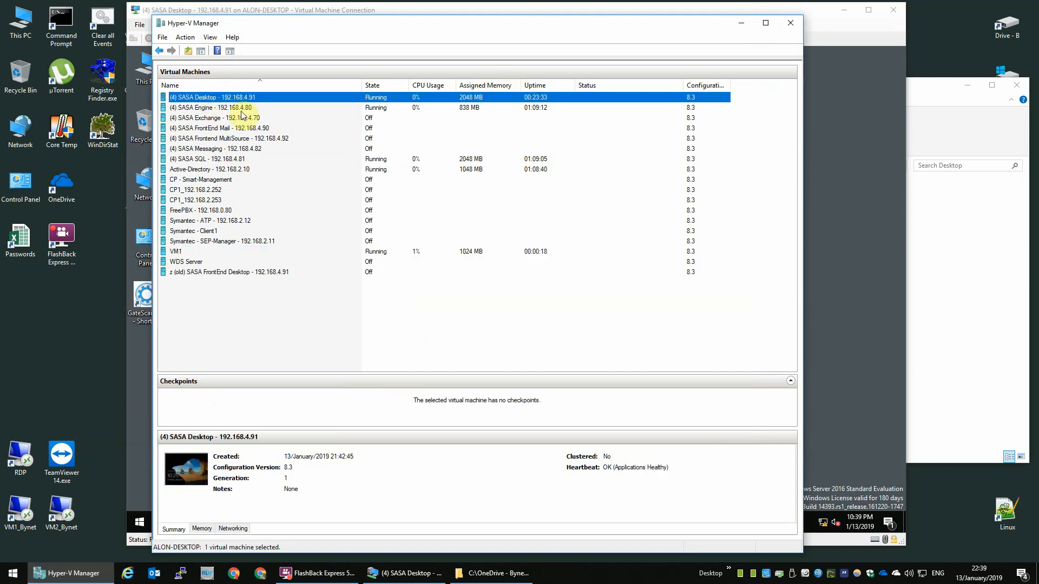
Step: Connect to VM1 and minimize Hyper-V Manager to reveal its console
{"action": "double_click", "coordinate": [199, 252]}
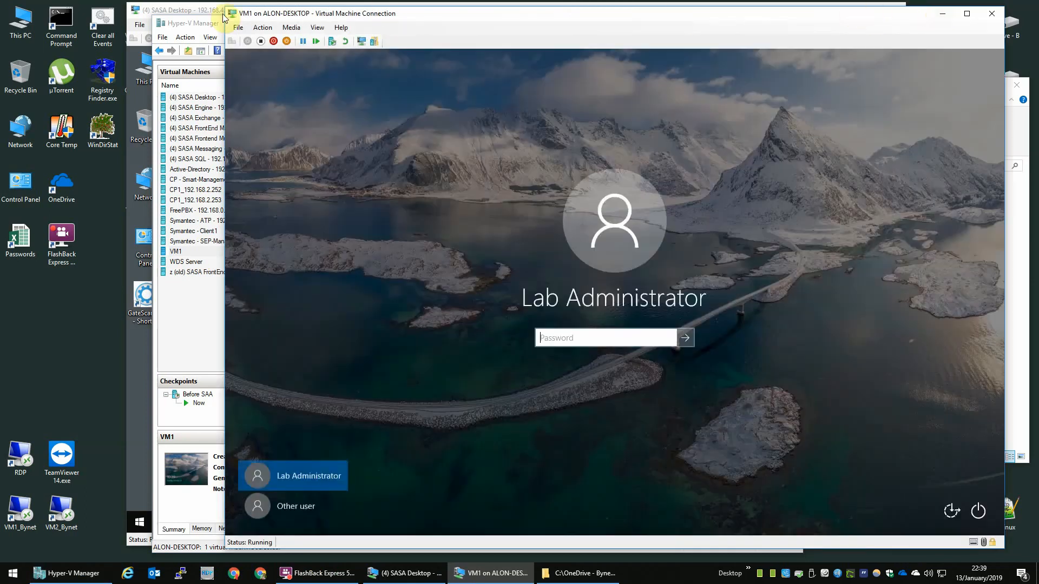
{"action": "left_click", "coordinate": [222, 21]}
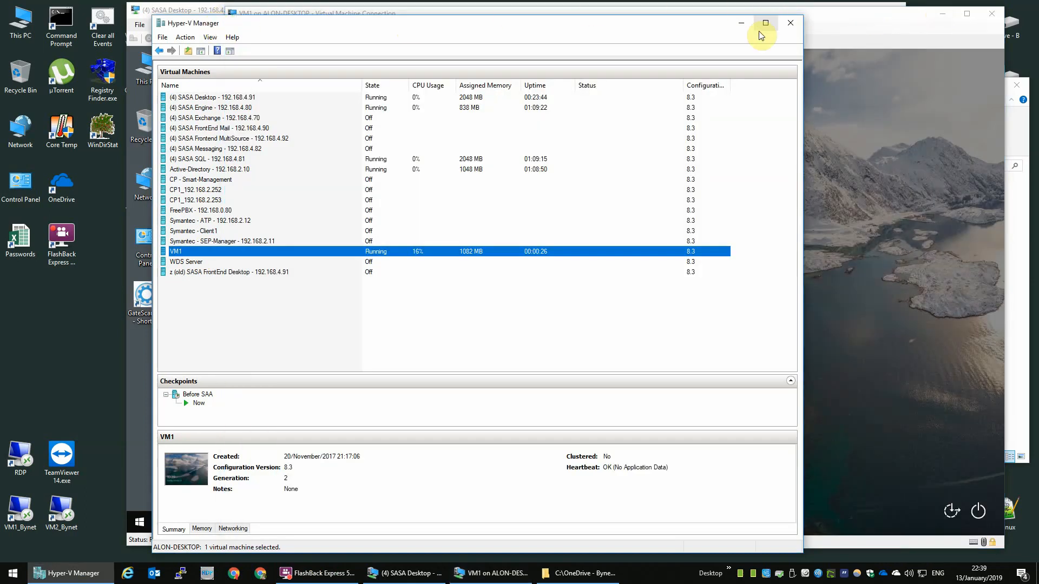
{"action": "left_click", "coordinate": [742, 23]}
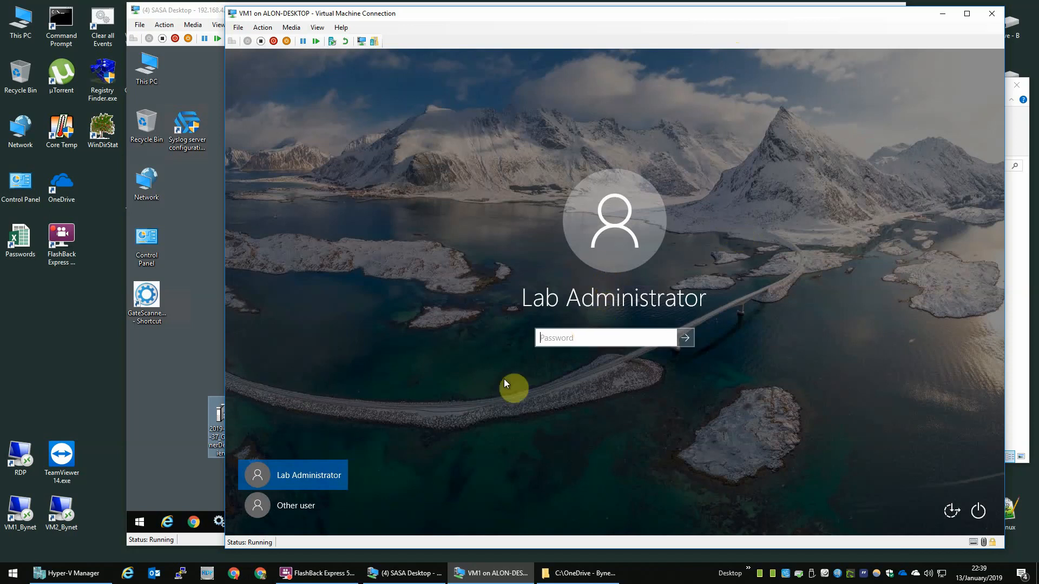
Step: Sign in to VM1 as Other user with the ad domain admin account, then bring SASA Desktop forward
{"action": "left_click", "coordinate": [291, 505]}
{"action": "type", "text": "ad\\"}
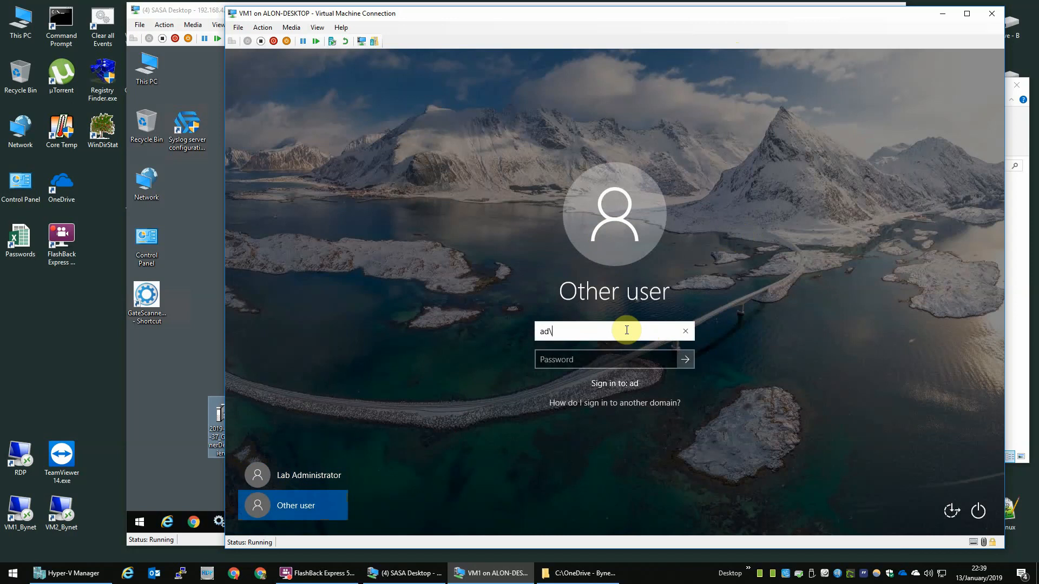
{"action": "type", "text": "labadmin"}
{"action": "key", "text": "Tab"}
{"action": "type", "text": "P"}
{"action": "key", "text": "Return"}
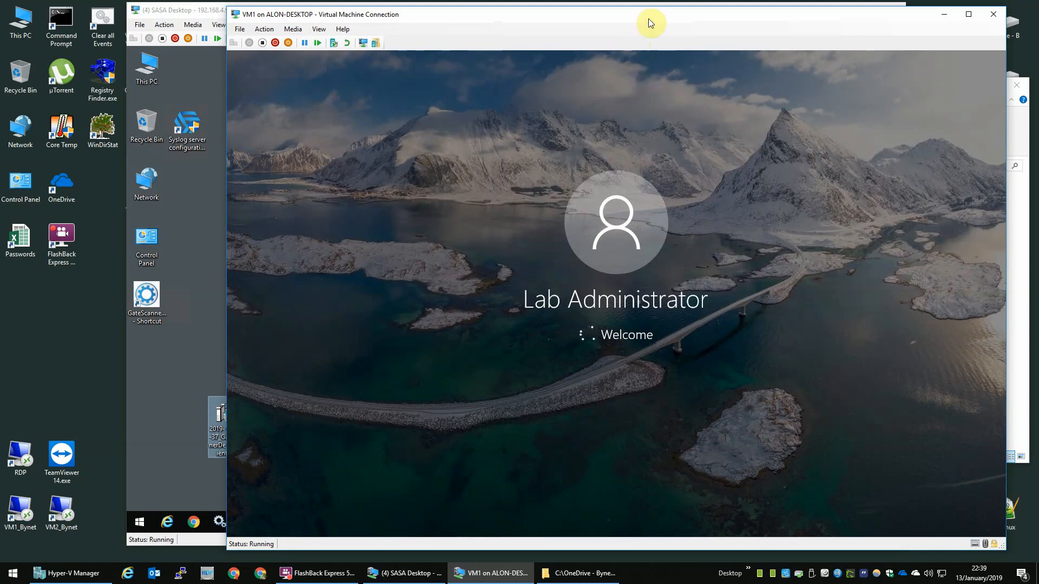
{"action": "left_click_drag", "start_coordinate": [200, 15], "coordinate": [90, 21]}
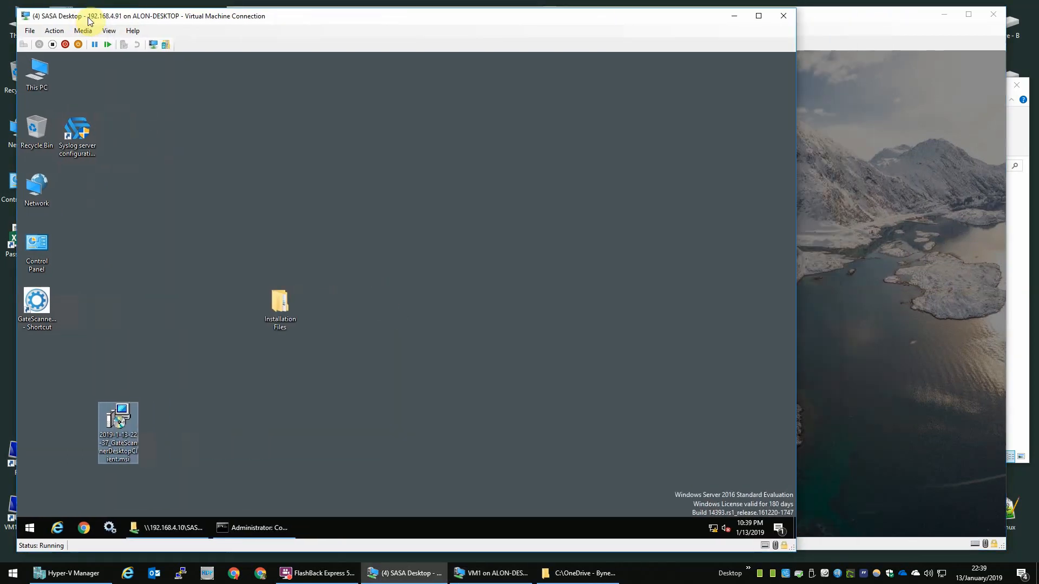
Step: Permanently delete the old GateScanner msi and Ver_5.8.2.0 folder from VM1's desktop, then open Control Panel
{"action": "left_click_drag", "start_coordinate": [846, 16], "coordinate": [863, 17]}
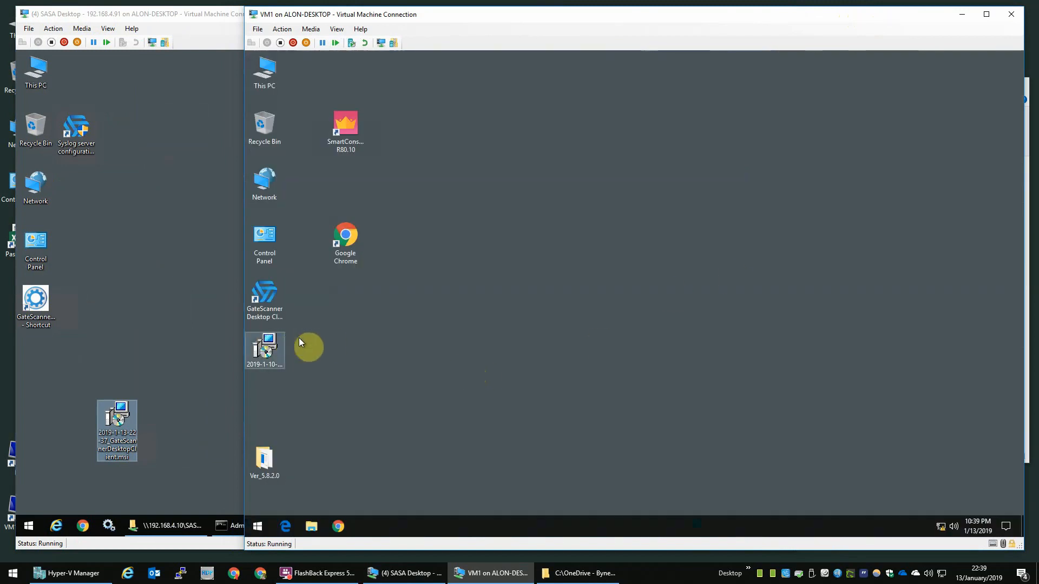
{"action": "left_click", "coordinate": [272, 339]}
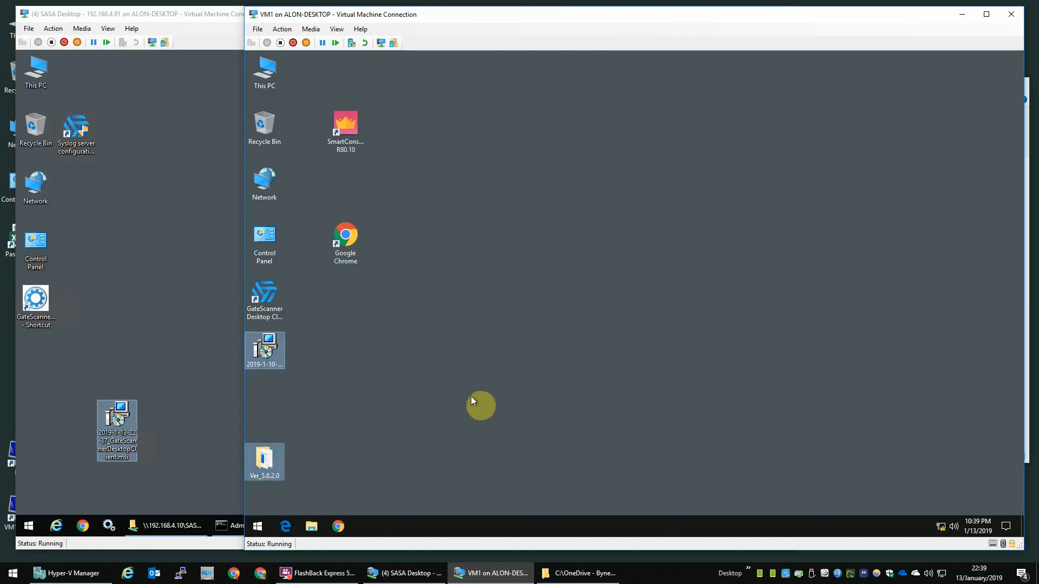
{"action": "left_click", "coordinate": [471, 397]}
{"action": "double_click", "coordinate": [257, 348]}
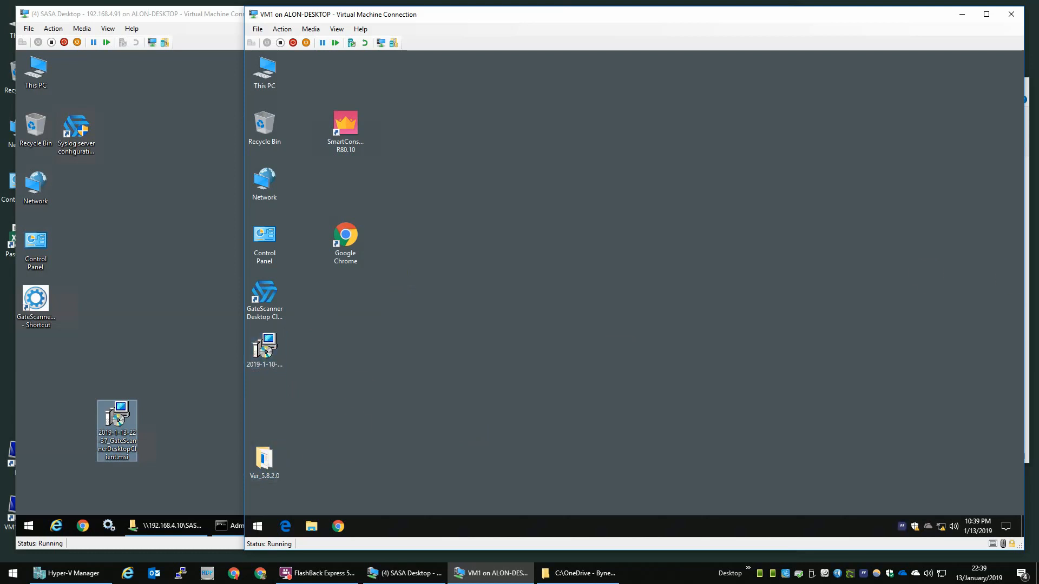
{"action": "left_click_drag", "start_coordinate": [394, 342], "coordinate": [235, 469]}
{"action": "key", "text": "shift+Delete"}
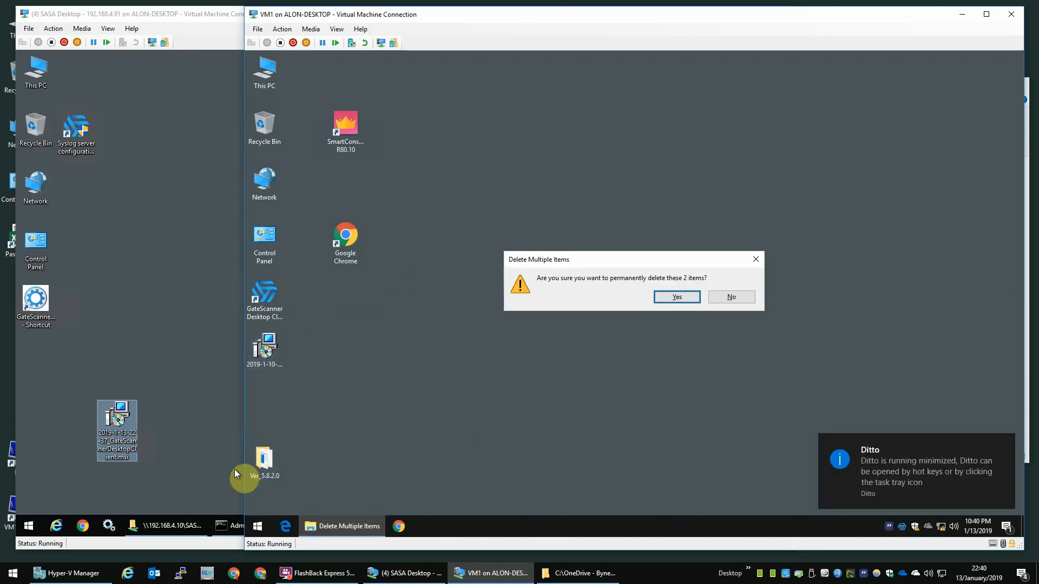
{"action": "key", "text": "Return"}
{"action": "double_click", "coordinate": [267, 249]}
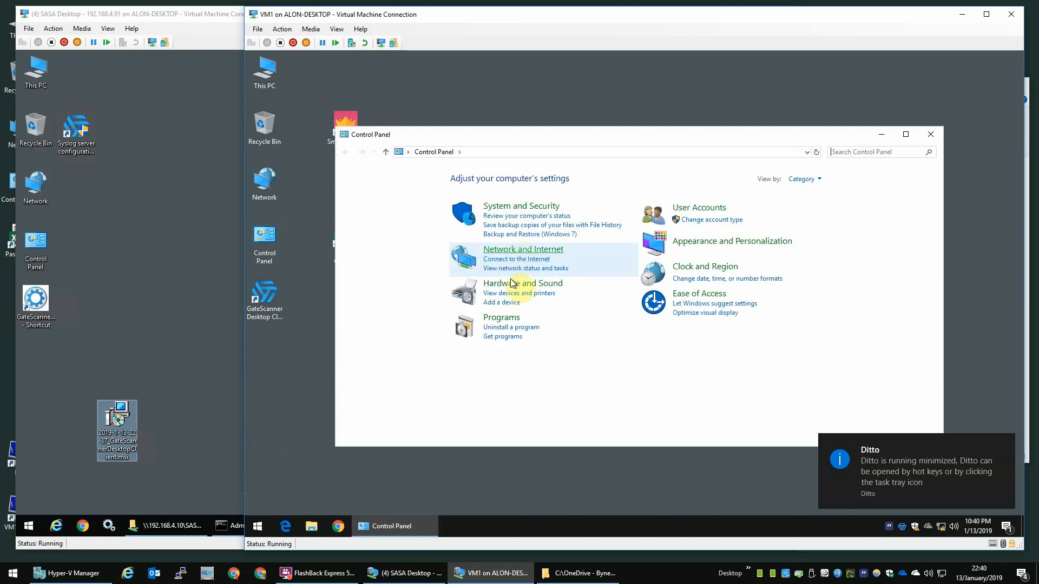
Step: Uninstall GateScannerDesktopClient 5.8.2.0 via Uninstall a program, letting setup close the tray app
{"action": "left_click", "coordinate": [506, 328]}
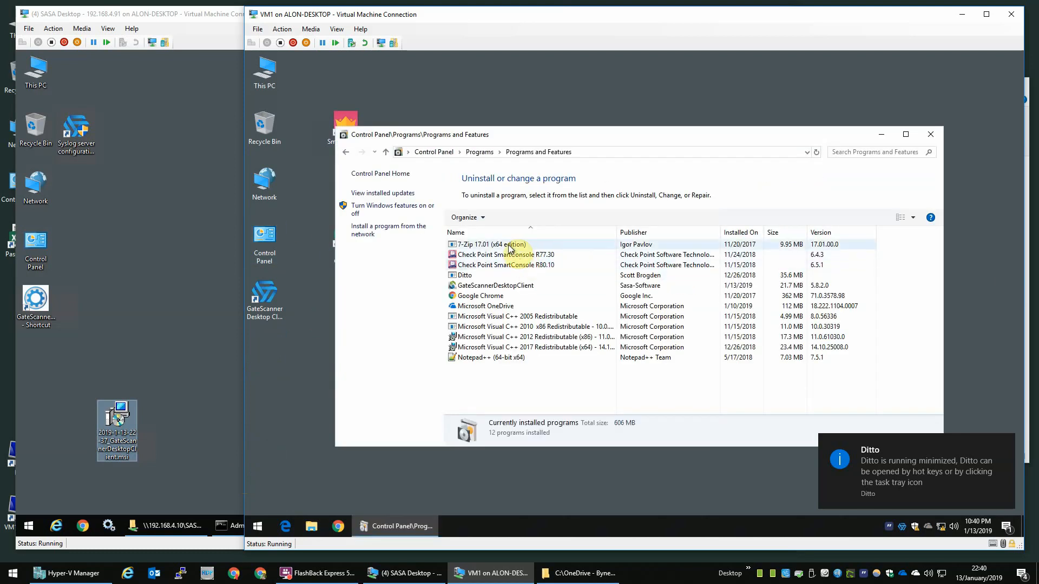
{"action": "left_click", "coordinate": [740, 233]}
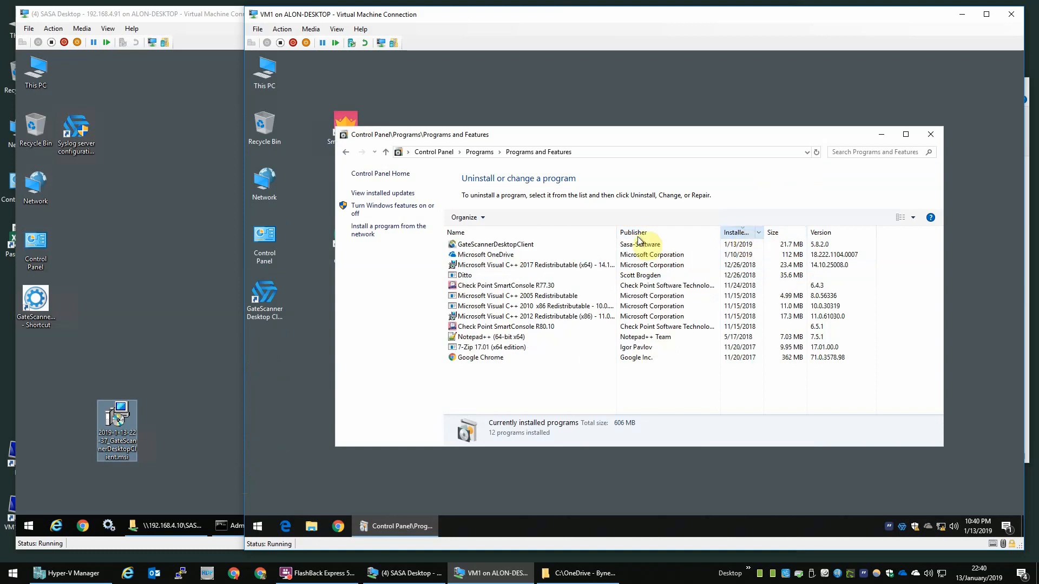
{"action": "double_click", "coordinate": [480, 245]}
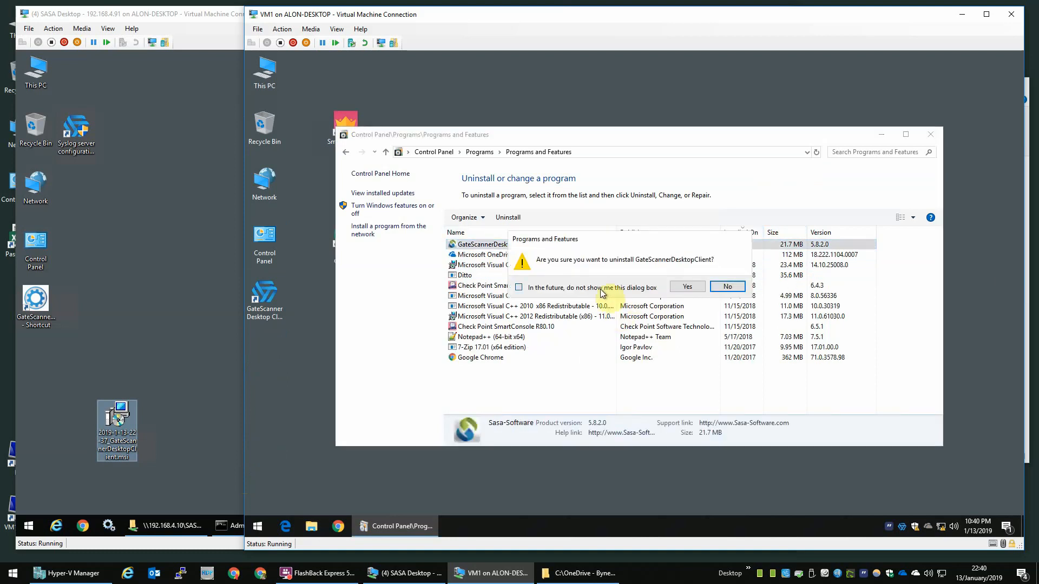
{"action": "left_click", "coordinate": [688, 286]}
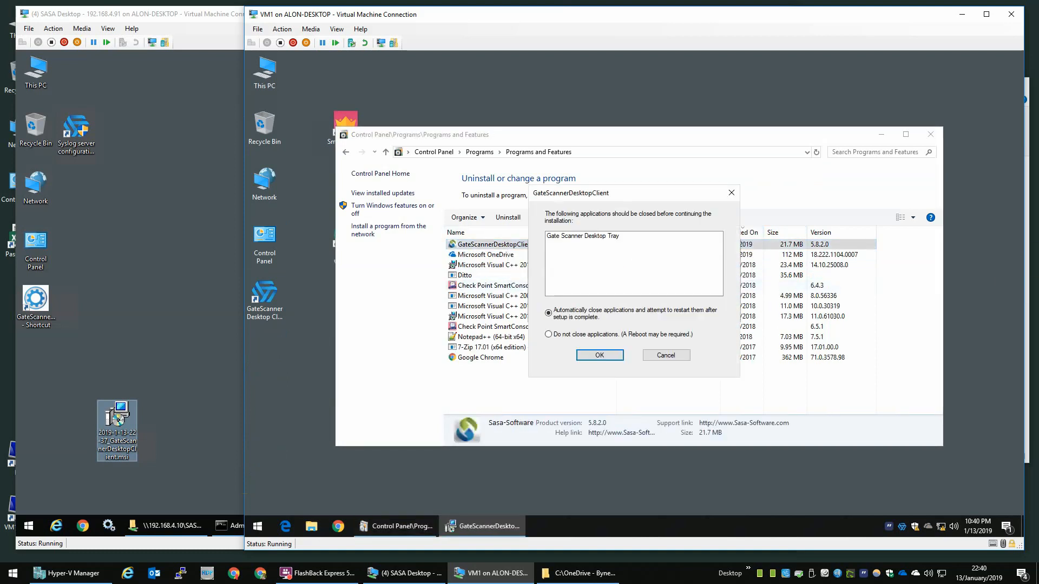
{"action": "left_click", "coordinate": [600, 355]}
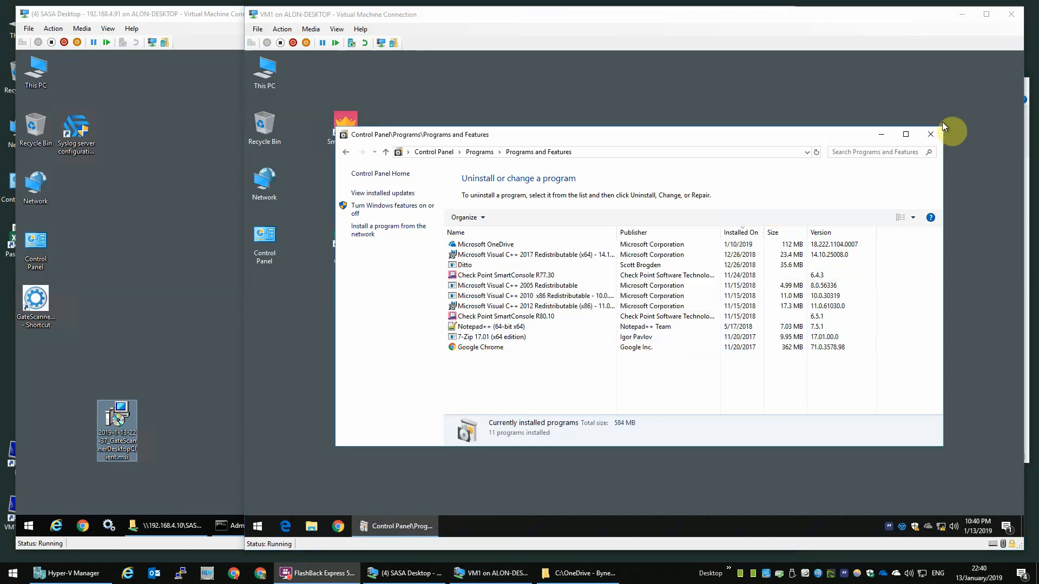
{"action": "left_click", "coordinate": [930, 134]}
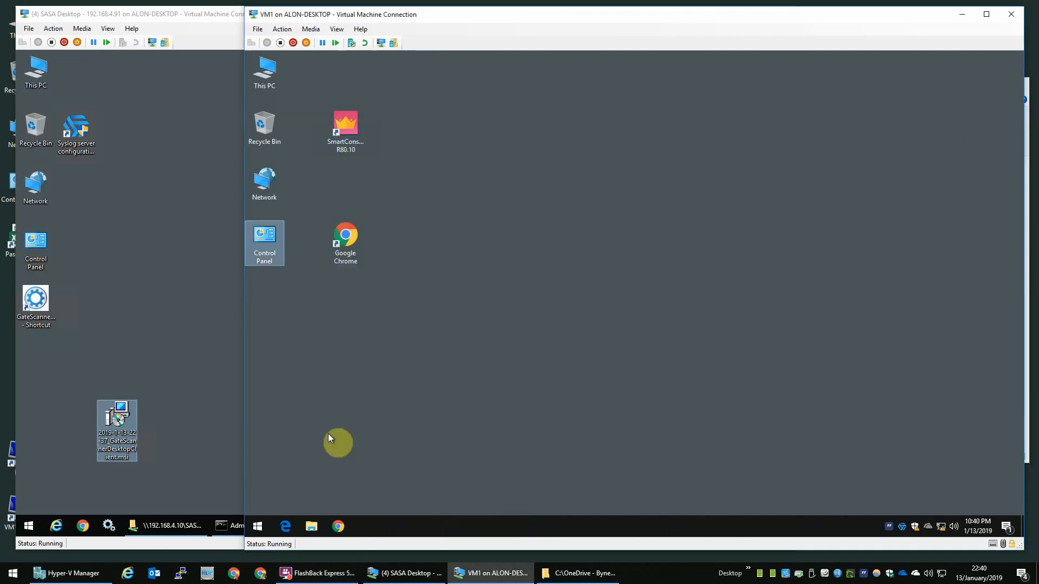
Step: Sign VM1 back in with the Lab Administrator password
{"action": "left_click", "coordinate": [258, 526]}
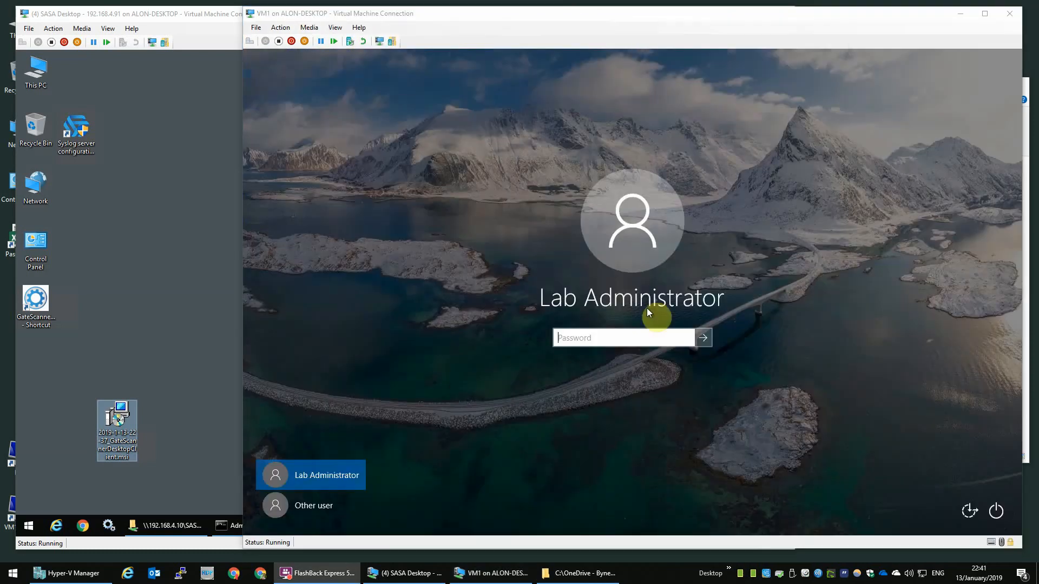
{"action": "left_click", "coordinate": [603, 338]}
{"action": "type", "text": "**********"}
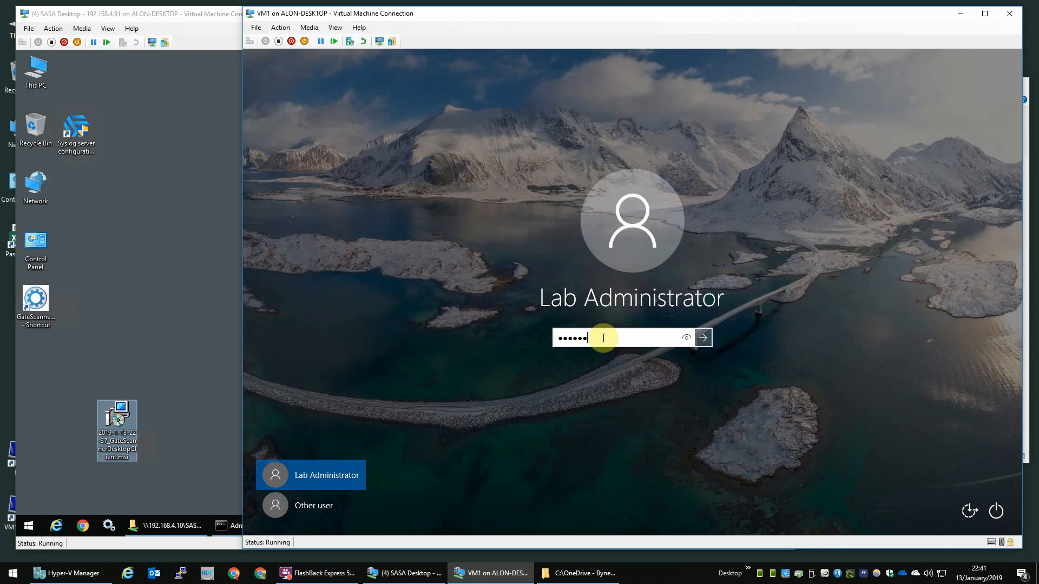
{"action": "key", "text": "Return"}
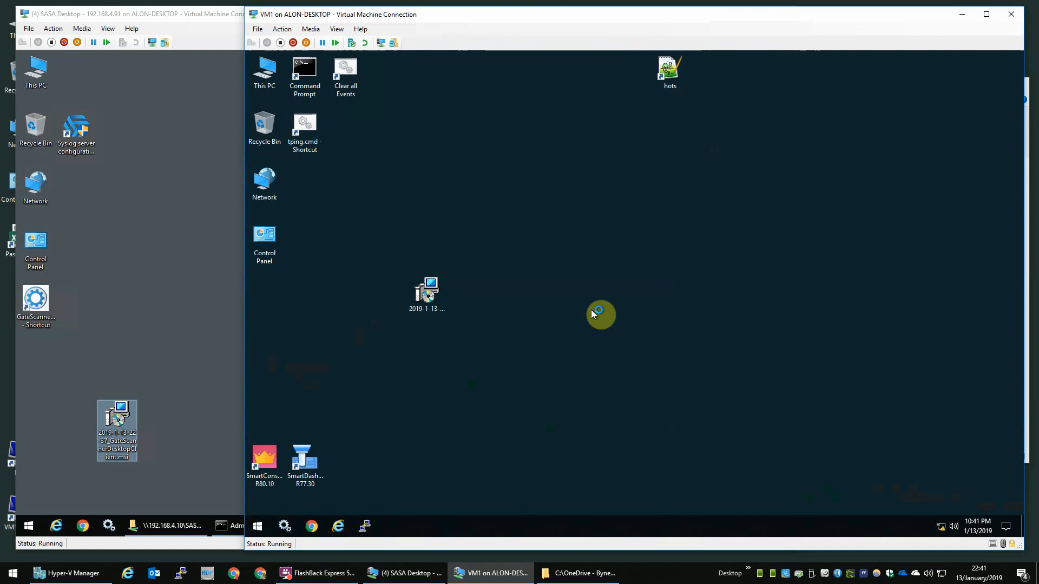
{"action": "left_click", "coordinate": [435, 292]}
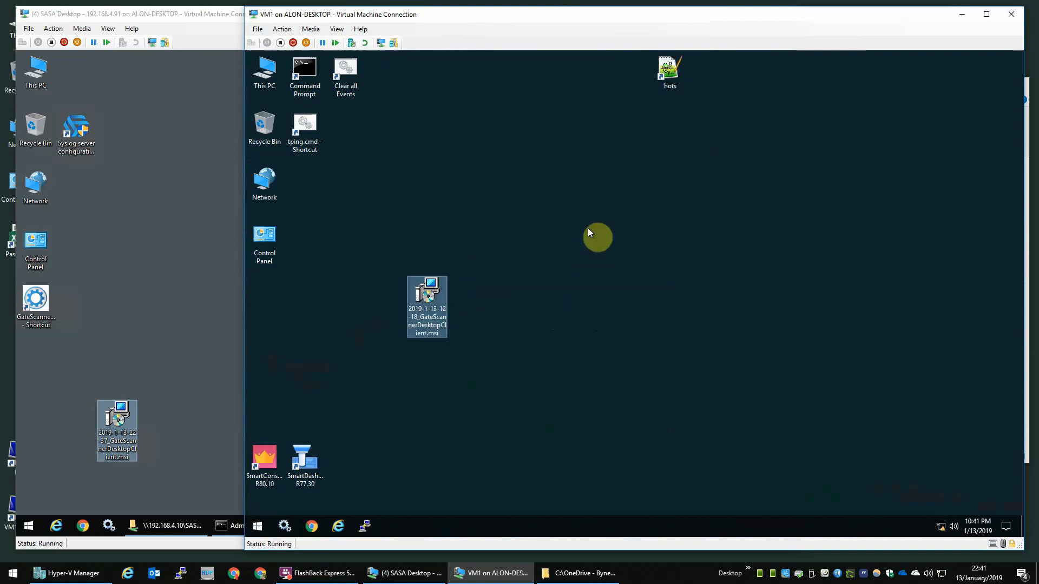
{"action": "key", "text": "Delete"}
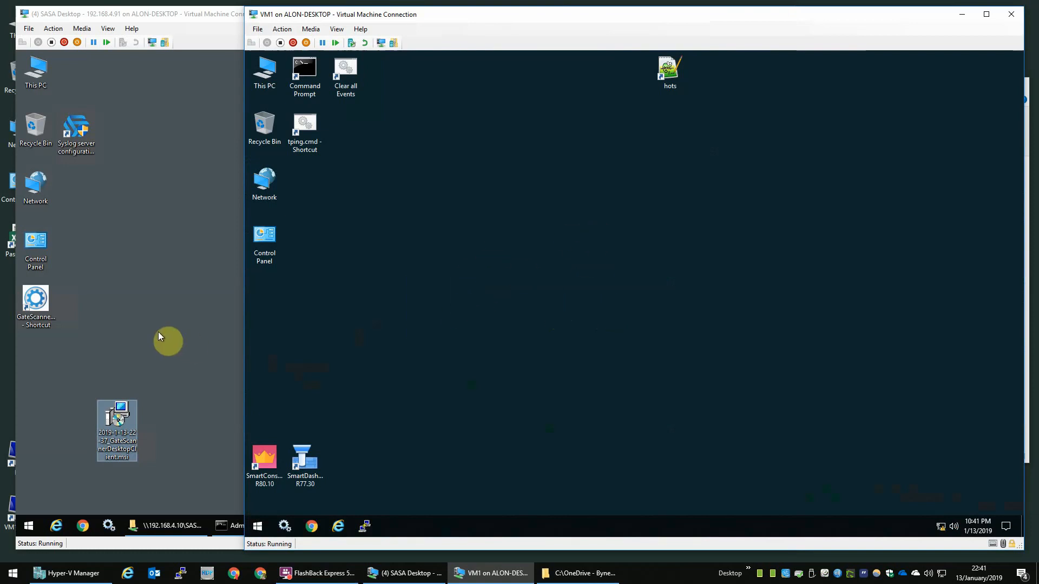
{"action": "left_click", "coordinate": [158, 333]}
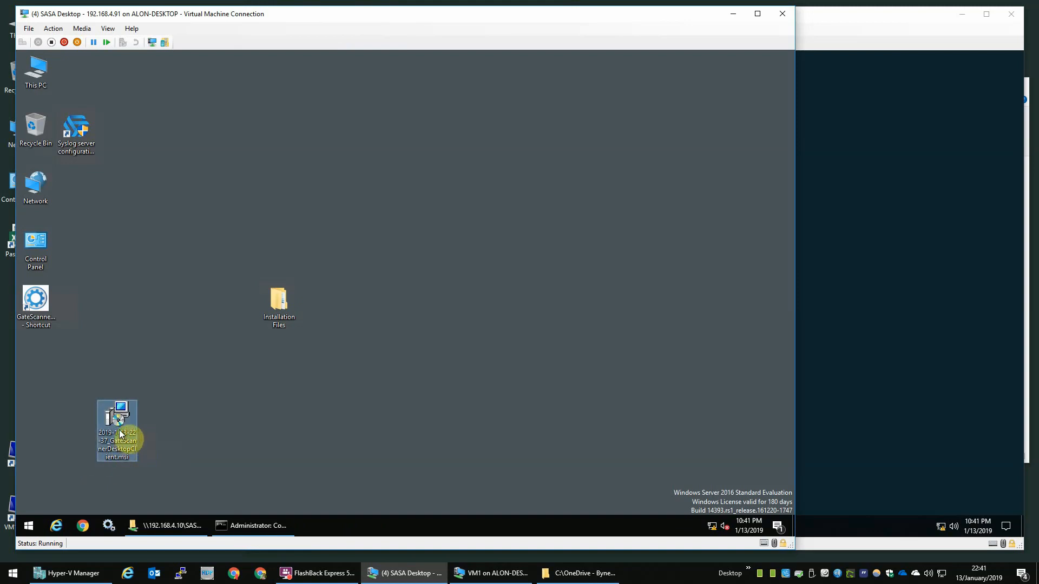
{"action": "left_click", "coordinate": [928, 289]}
{"action": "key", "text": "ctrl+v"}
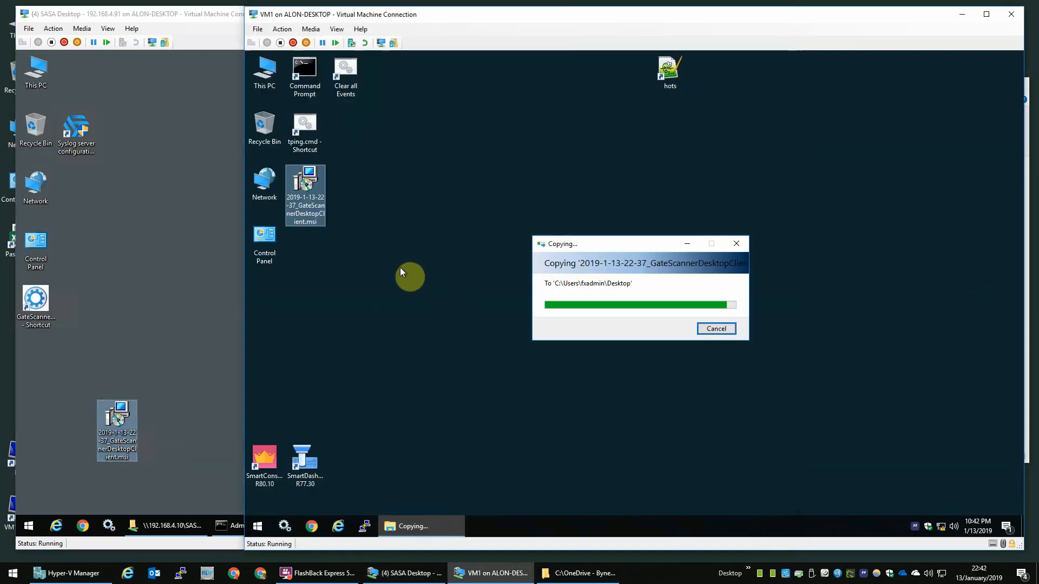
{"action": "left_click_drag", "start_coordinate": [305, 193], "coordinate": [463, 302]}
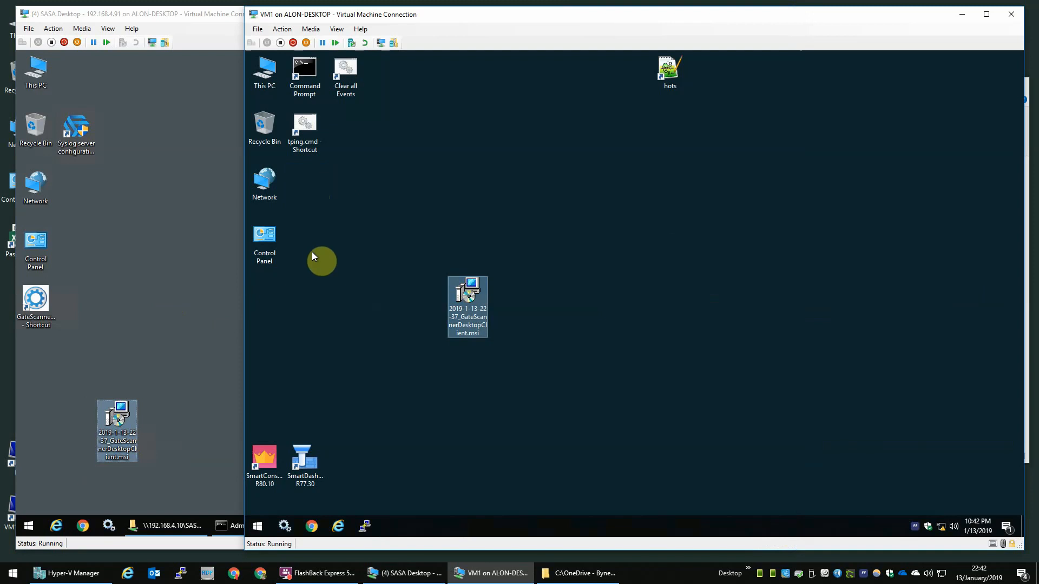
{"action": "left_click", "coordinate": [506, 217]}
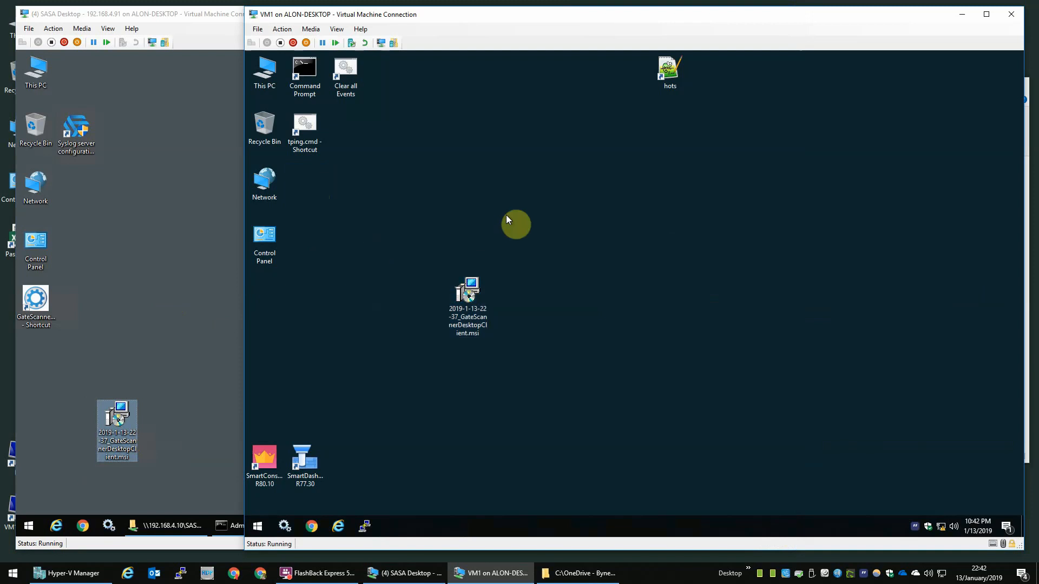
Step: Launch the installer's setup wizard, then return to SASA Desktop's GateScanner Management Console shortcut
{"action": "double_click", "coordinate": [480, 277]}
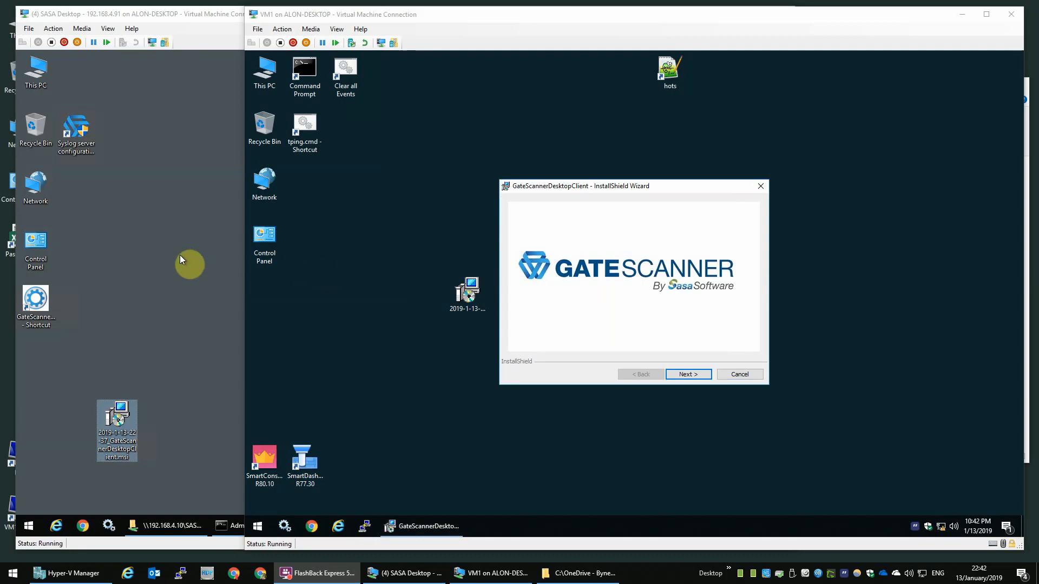
{"action": "left_click", "coordinate": [179, 255]}
{"action": "left_click", "coordinate": [38, 303]}
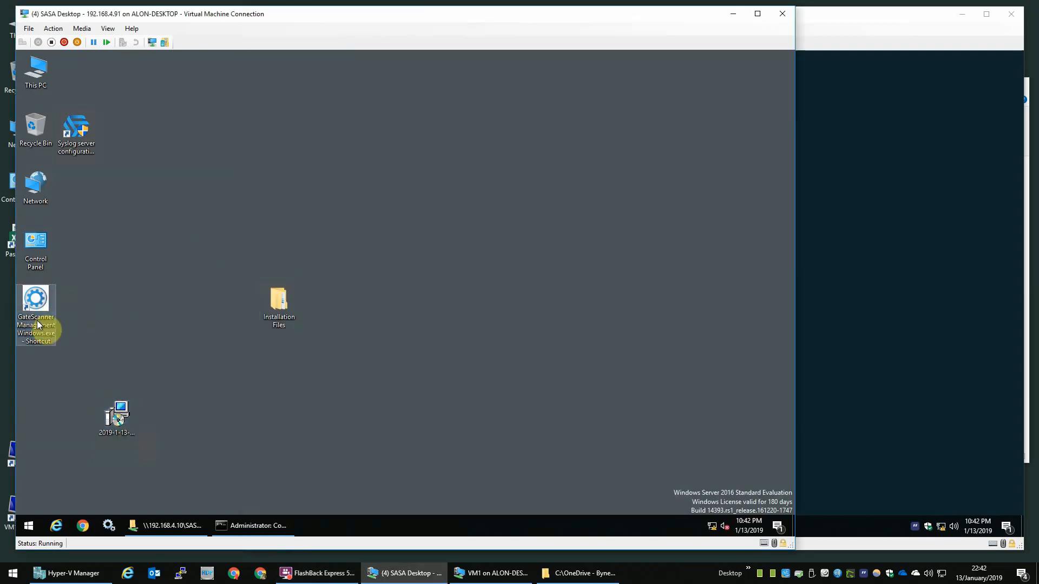
Step: Launch GateScanner Management Console and log in as admin with the account password
{"action": "key", "text": "Return"}
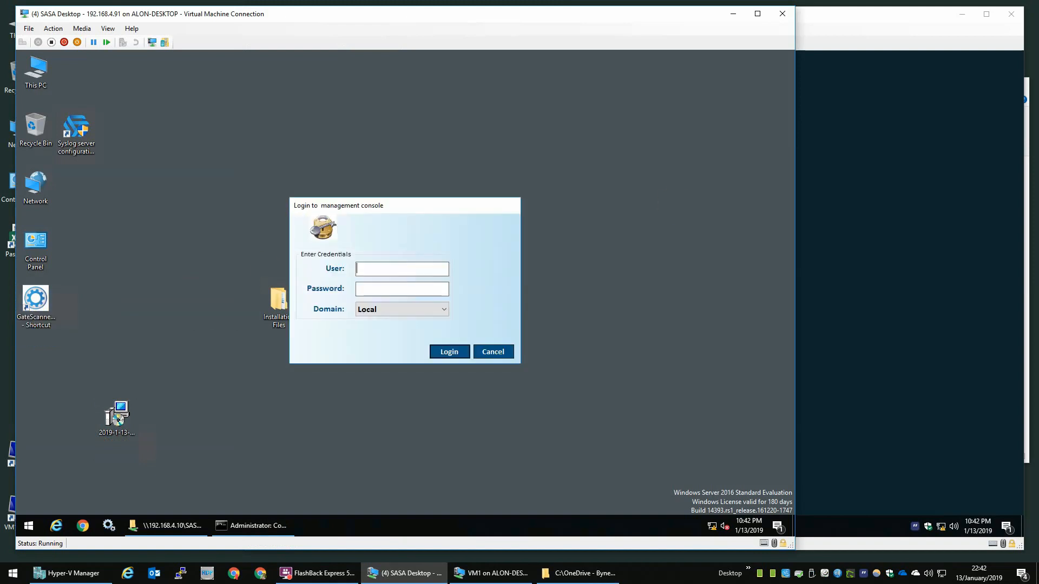
{"action": "type", "text": "admin"}
{"action": "type", "text": "*****"}
{"action": "key", "text": "Return"}
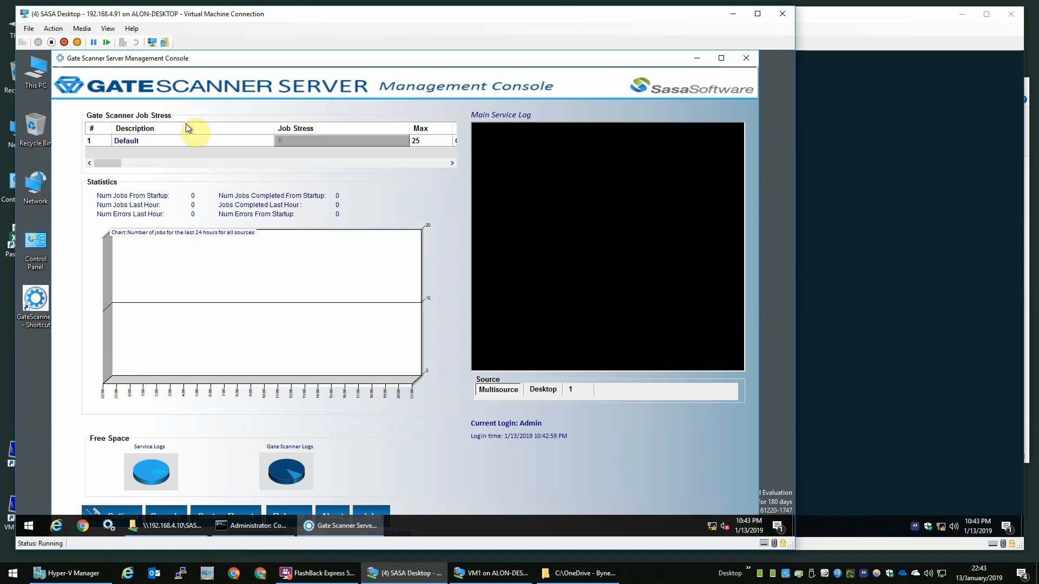
{"action": "left_click_drag", "start_coordinate": [216, 59], "coordinate": [216, 66]}
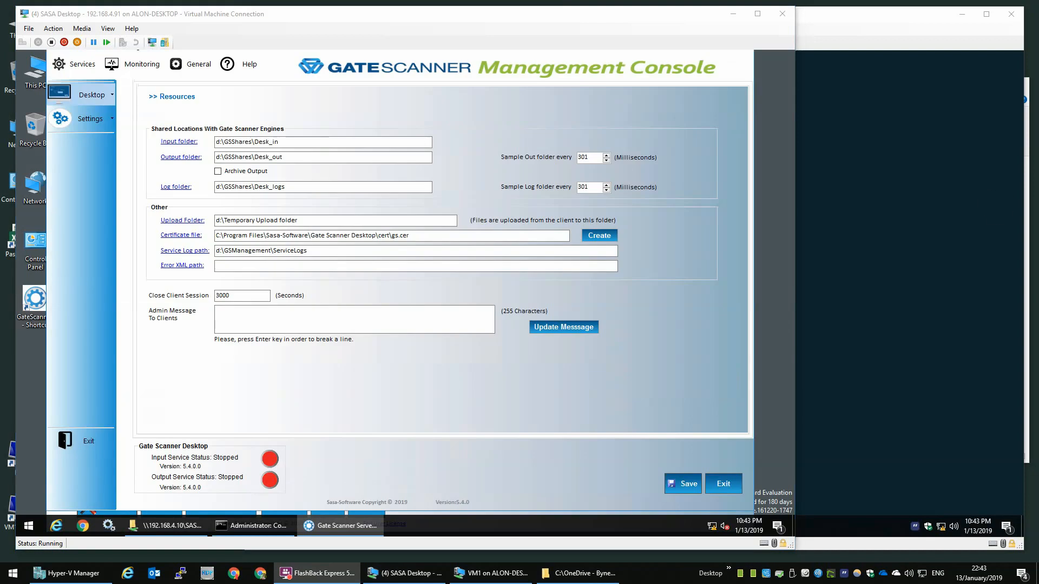
Step: Verify the D:\GSShares\Desk_In input folder exists by opening its path in File Explorer
{"action": "left_click_drag", "start_coordinate": [308, 143], "coordinate": [124, 125]}
{"action": "right_click", "coordinate": [28, 525]}
{"action": "left_click", "coordinate": [51, 433]}
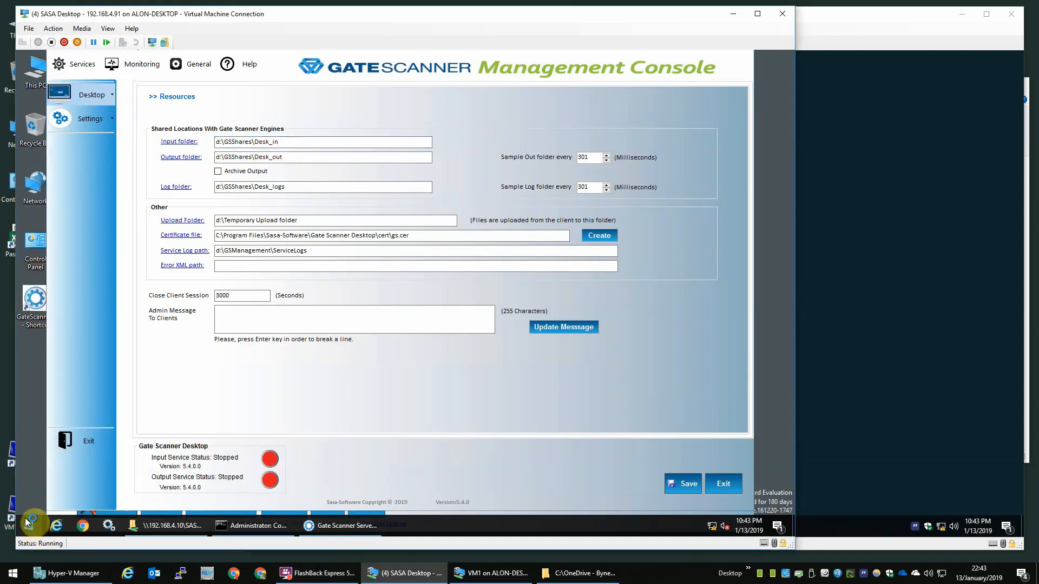
{"action": "left_click", "coordinate": [357, 163]}
{"action": "type", "text": "D:\\GSShares\\Desk_In"}
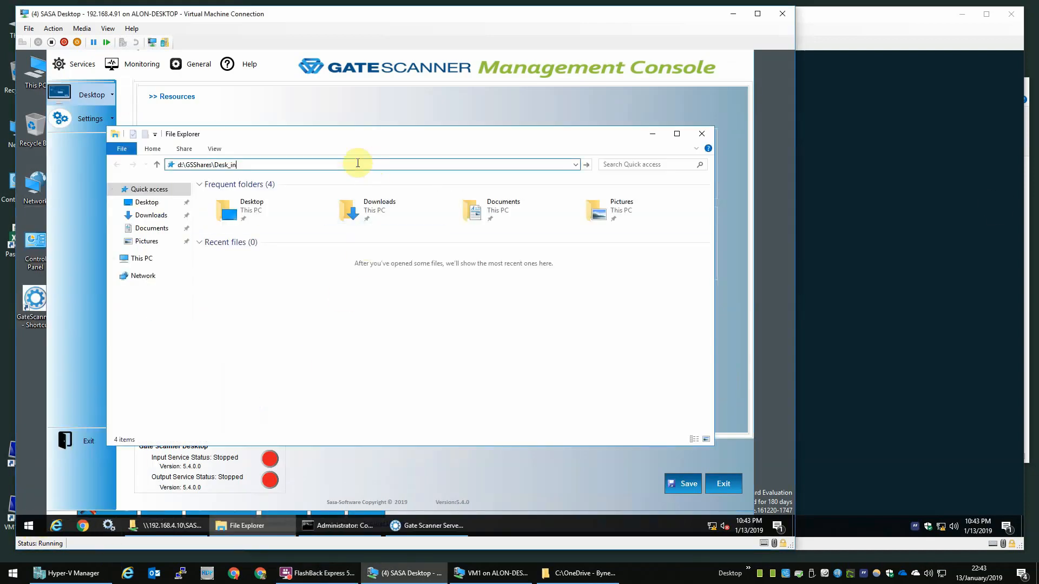
{"action": "key", "text": "Return"}
{"action": "left_click", "coordinate": [702, 134]}
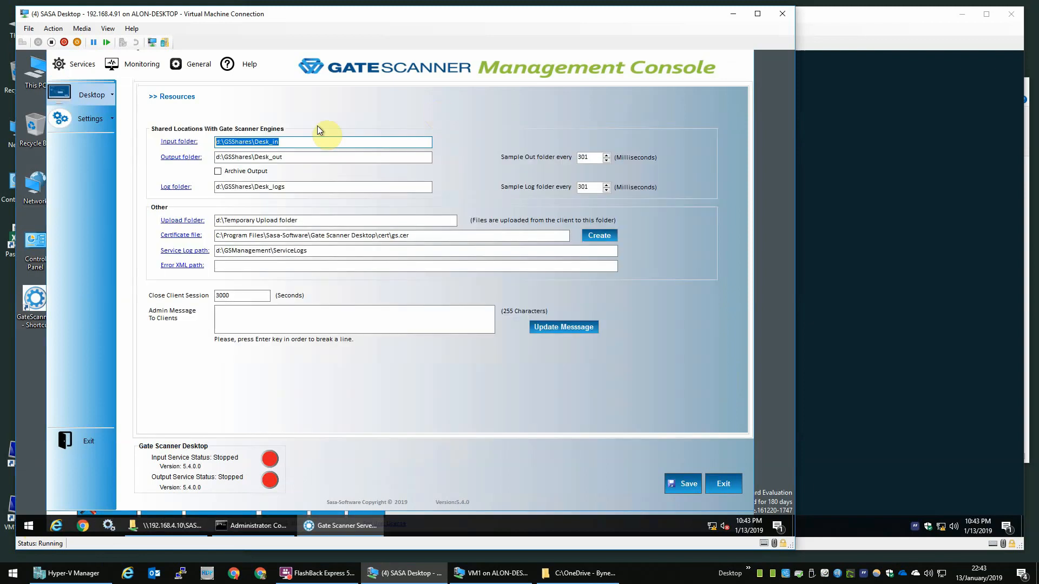
Step: Create the gs.cer certificate file and confirm it completed successfully
{"action": "left_click_drag", "start_coordinate": [296, 157], "coordinate": [176, 149]}
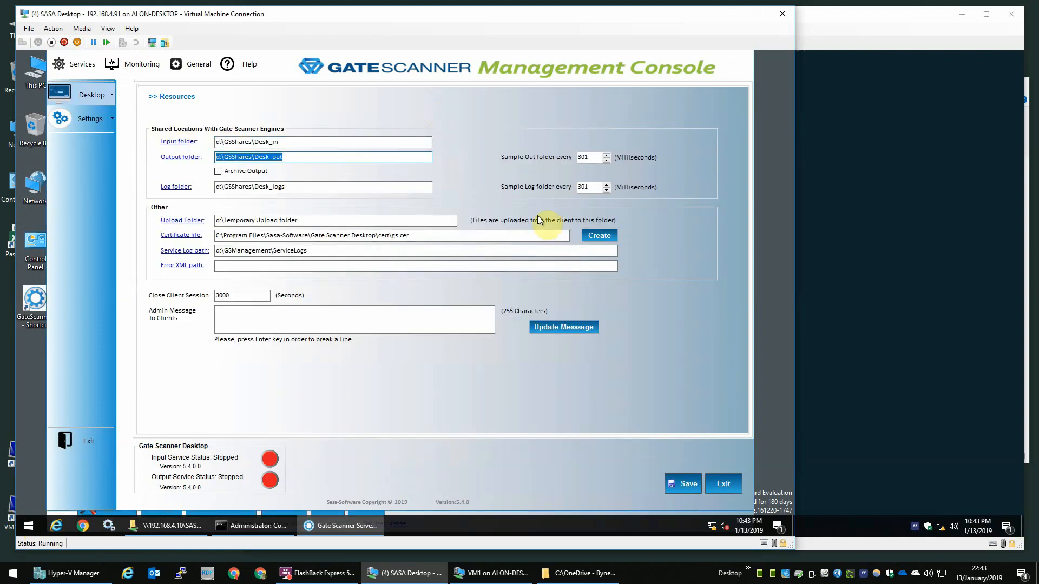
{"action": "left_click", "coordinate": [607, 242]}
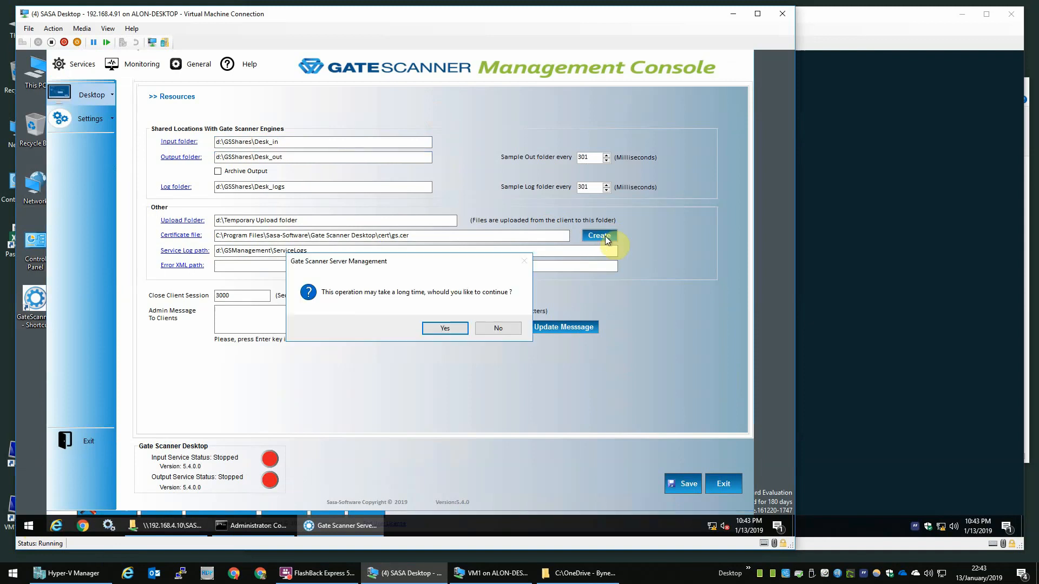
{"action": "left_click", "coordinate": [447, 328]}
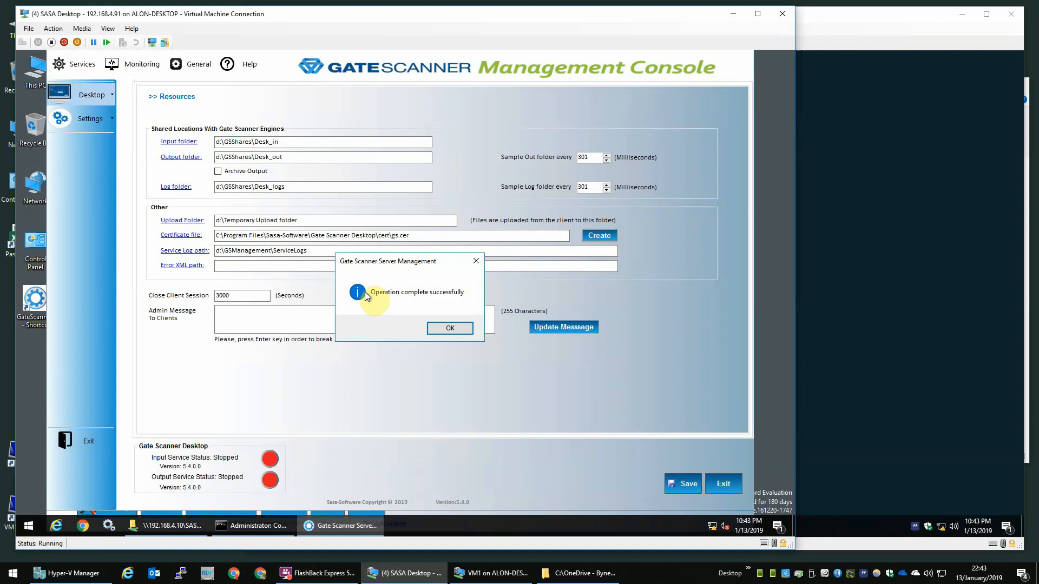
{"action": "left_click", "coordinate": [457, 330]}
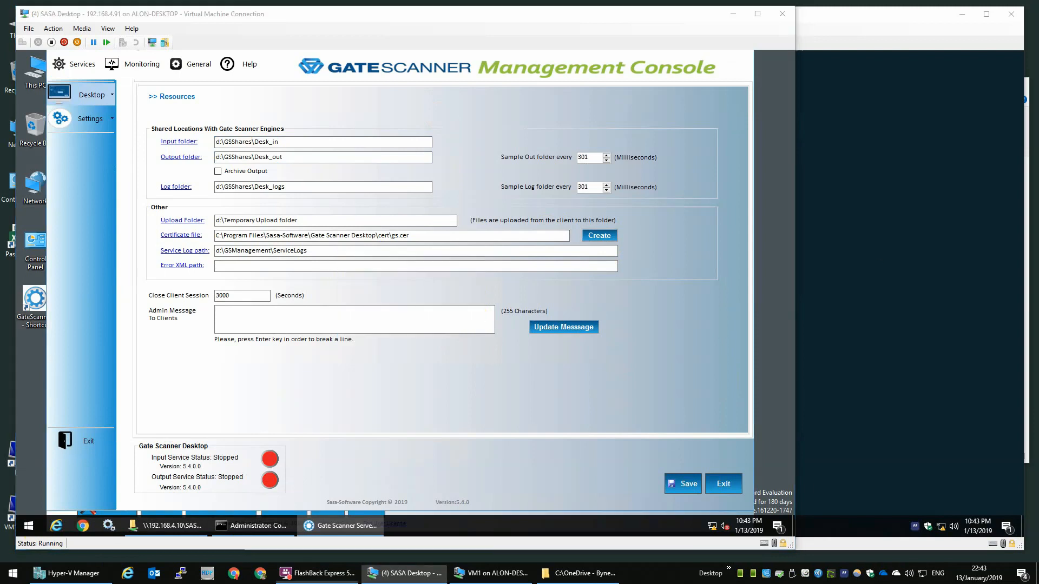
Step: Change the Desktop Client\Server Ports Client Count Restriction from 15 to 0 and save
{"action": "left_click", "coordinate": [93, 96]}
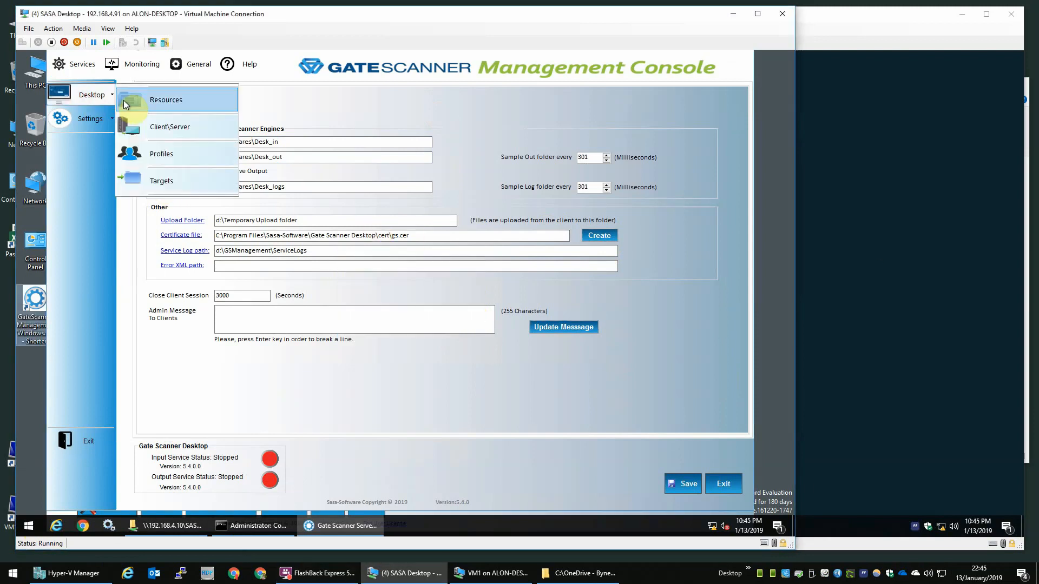
{"action": "left_click", "coordinate": [188, 129]}
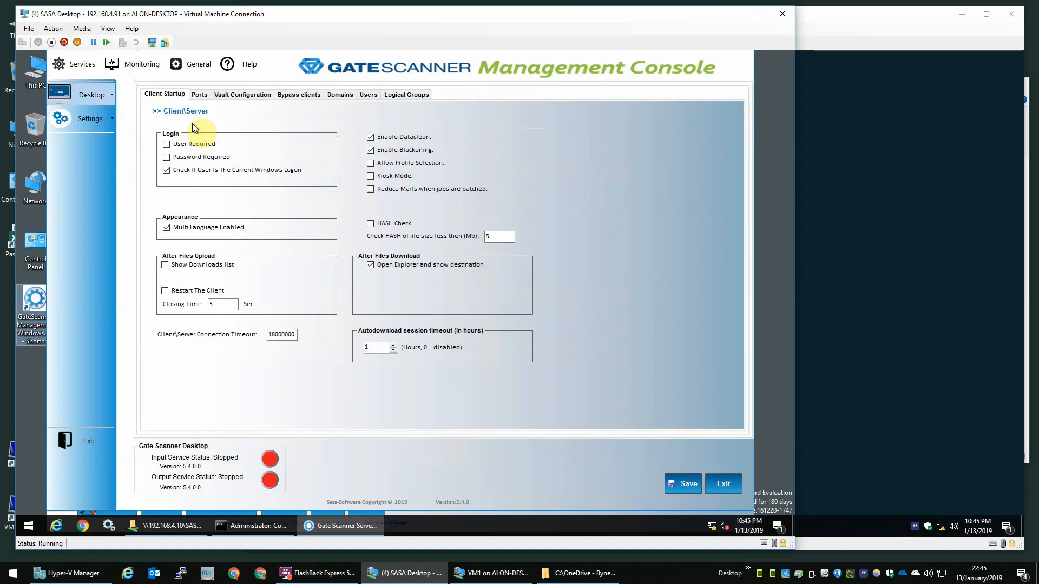
{"action": "left_click", "coordinate": [198, 96]}
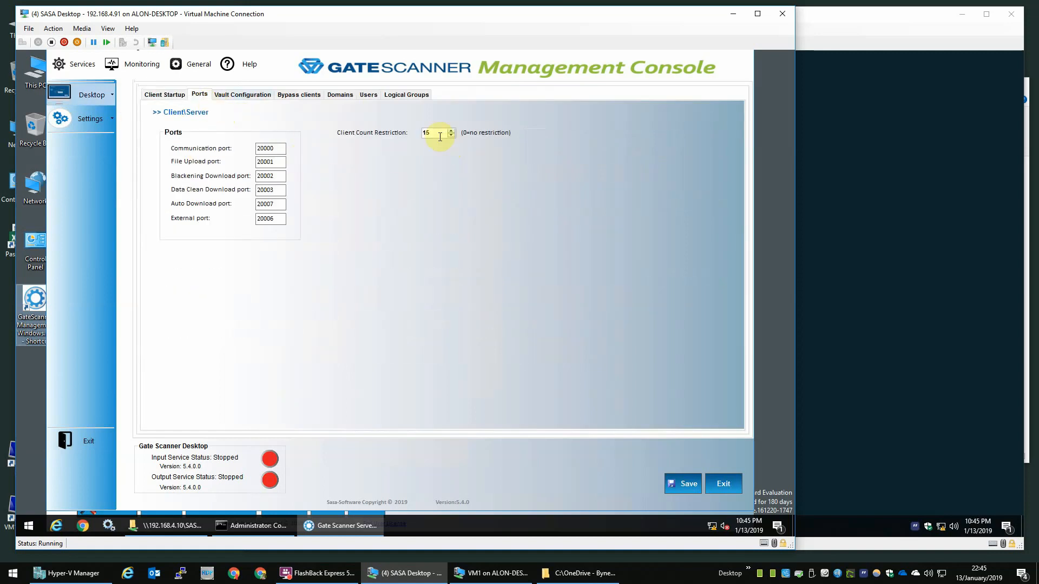
{"action": "double_click", "coordinate": [421, 132]}
{"action": "type", "text": "0"}
{"action": "left_click", "coordinate": [676, 483]}
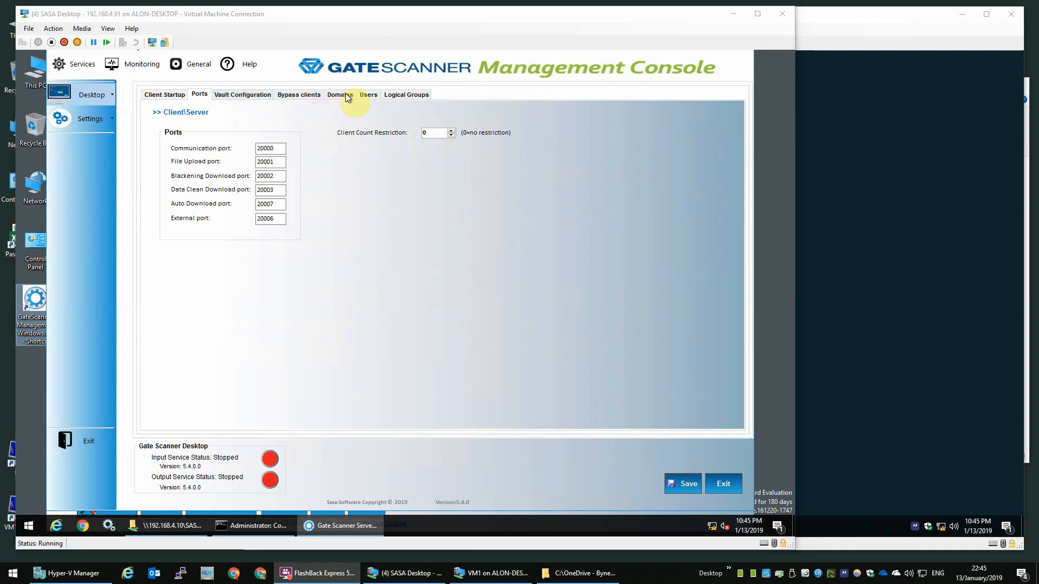
Step: Add a new domain row named ad.com on the Domains tab
{"action": "left_click", "coordinate": [340, 94]}
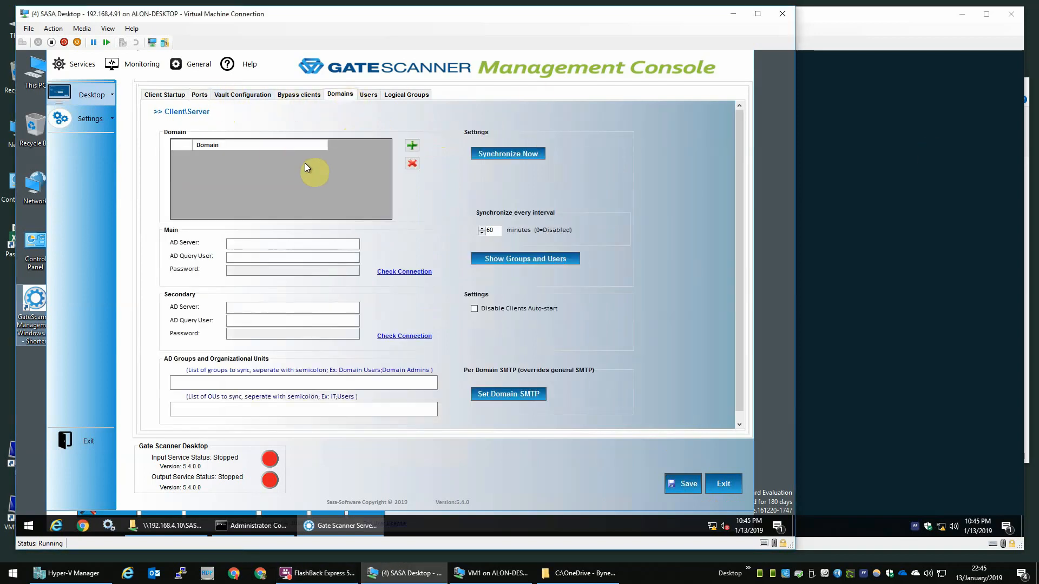
{"action": "left_click", "coordinate": [304, 243]}
{"action": "left_click", "coordinate": [413, 146]}
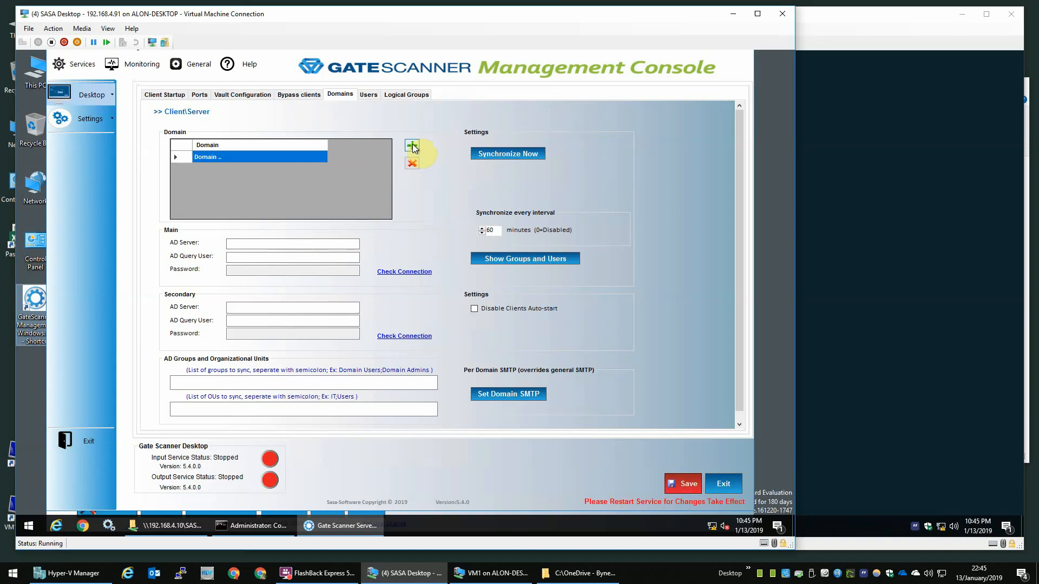
{"action": "left_click", "coordinate": [241, 157]}
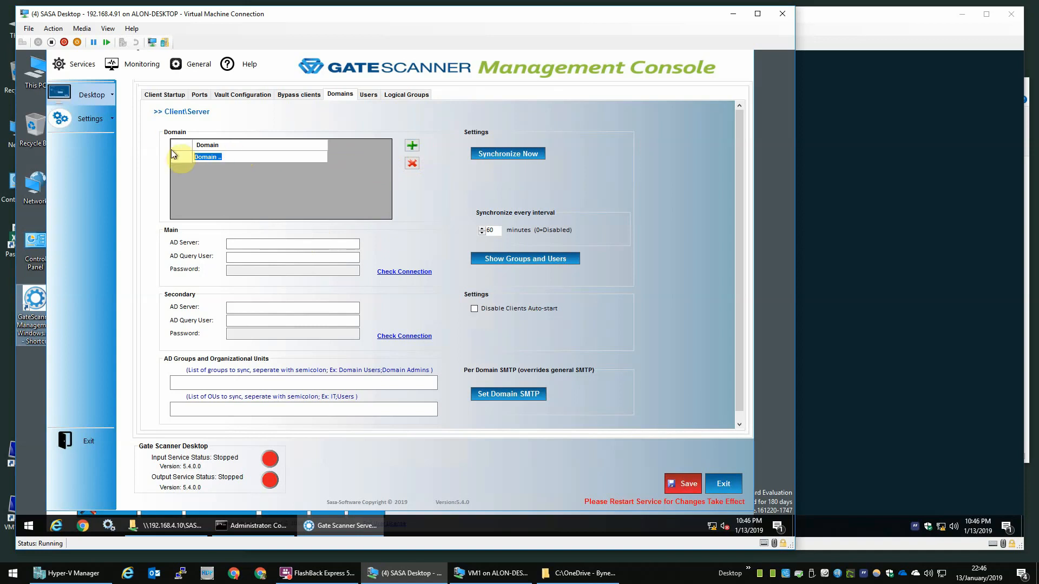
{"action": "type", "text": "ad.com"}
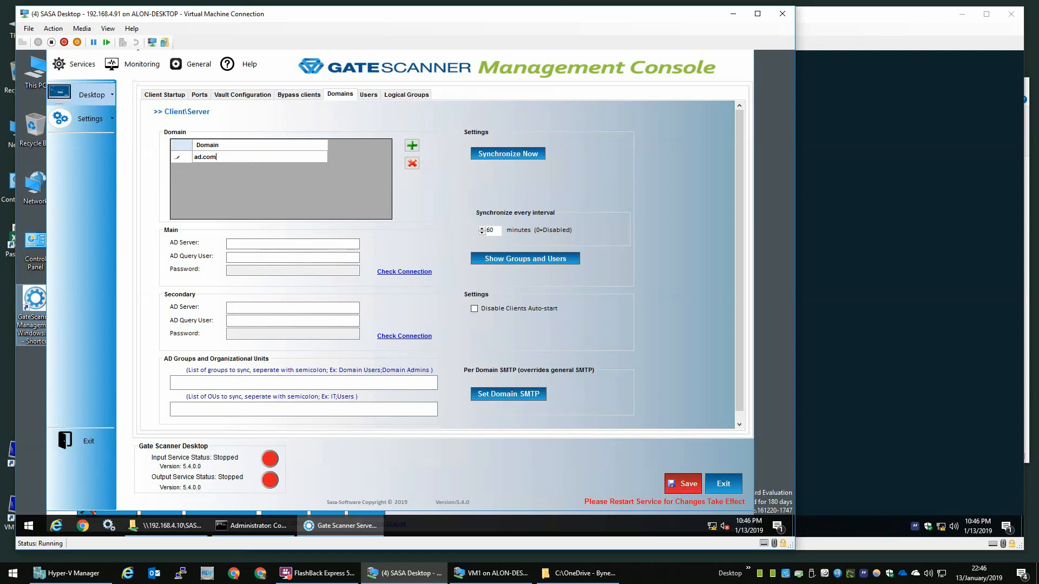
{"action": "left_click", "coordinate": [173, 154]}
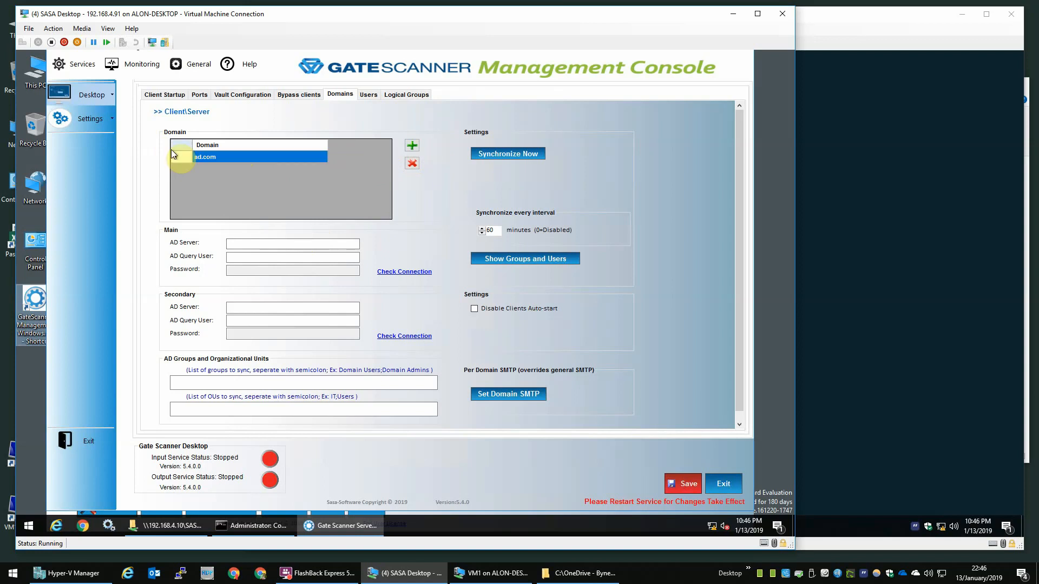
Step: Enter AD server 192.168.4.10, the AD query user name and its password, then save
{"action": "left_click", "coordinate": [293, 243]}
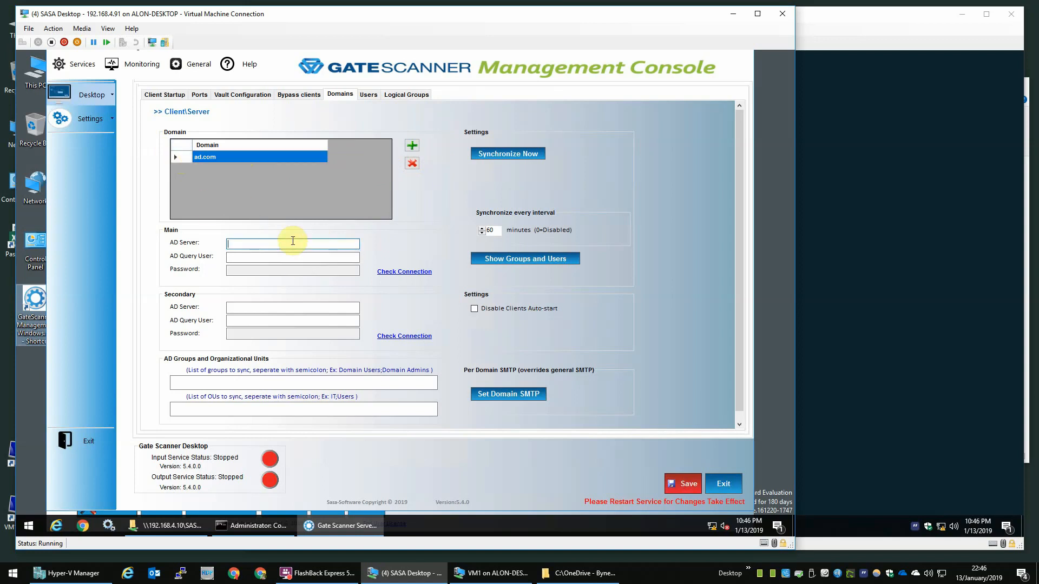
{"action": "type", "text": "192.168.4."}
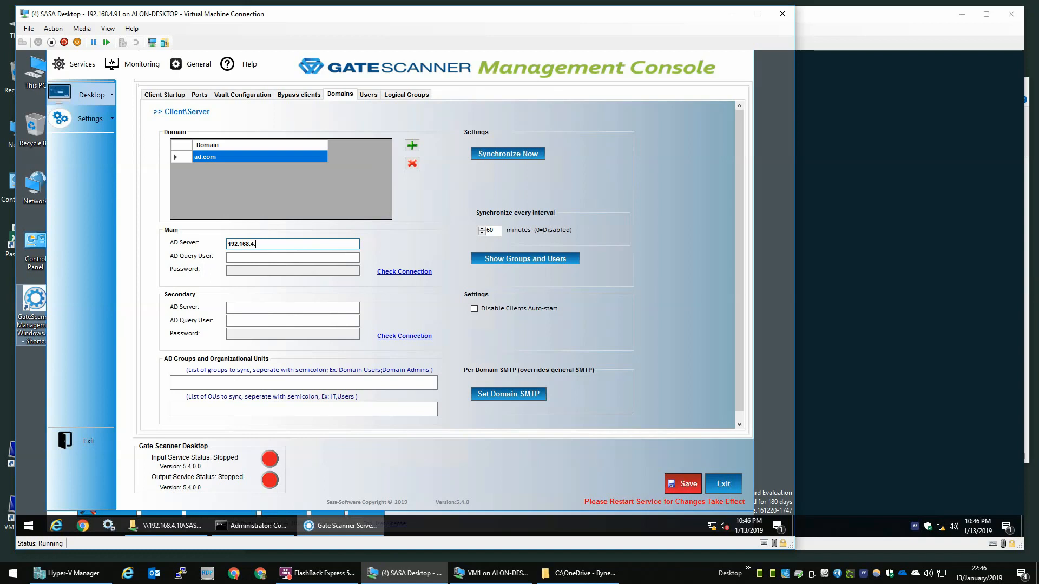
{"action": "type", "text": "10"}
{"action": "left_click", "coordinate": [253, 257]}
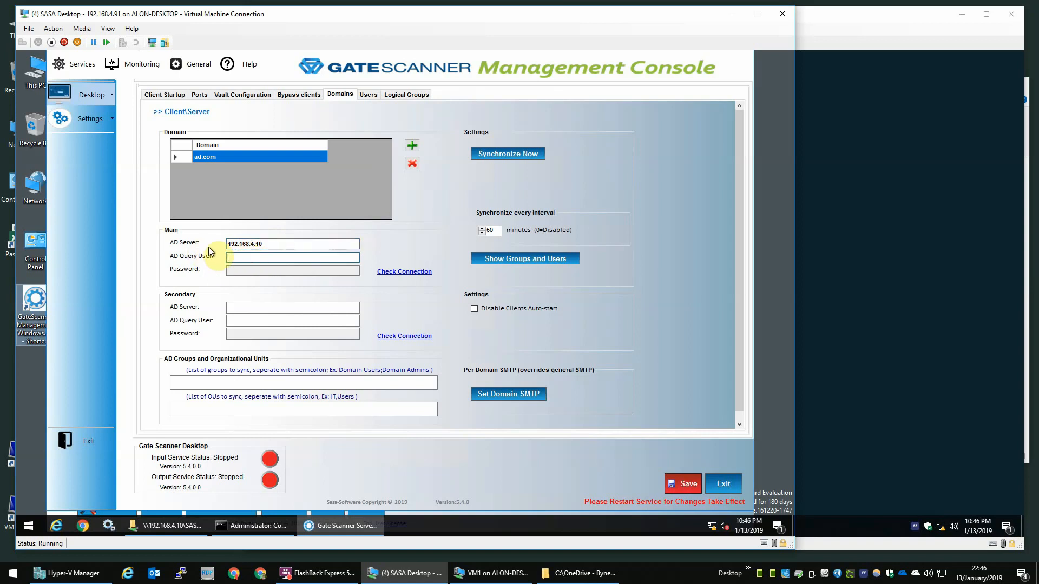
{"action": "type", "text": "labadmin"}
{"action": "double_click", "coordinate": [251, 259]}
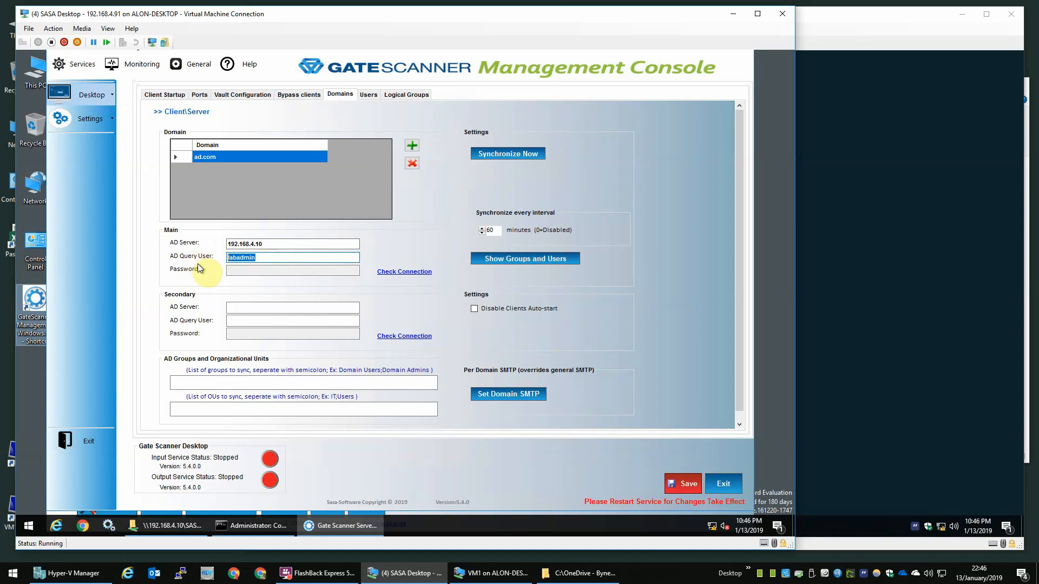
{"action": "left_click", "coordinate": [315, 267]}
{"action": "type", "text": "*"}
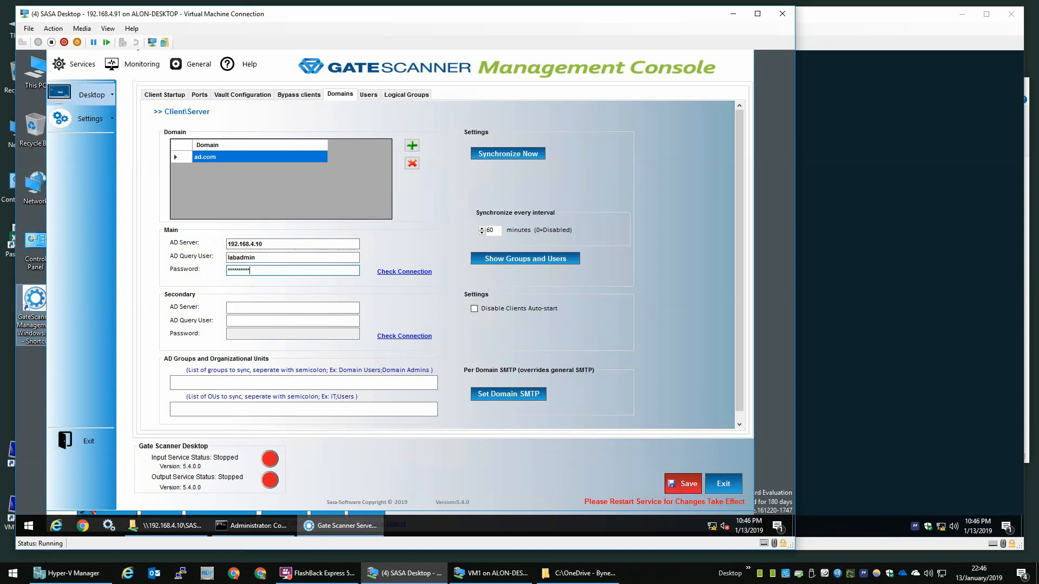
{"action": "left_click", "coordinate": [260, 256]}
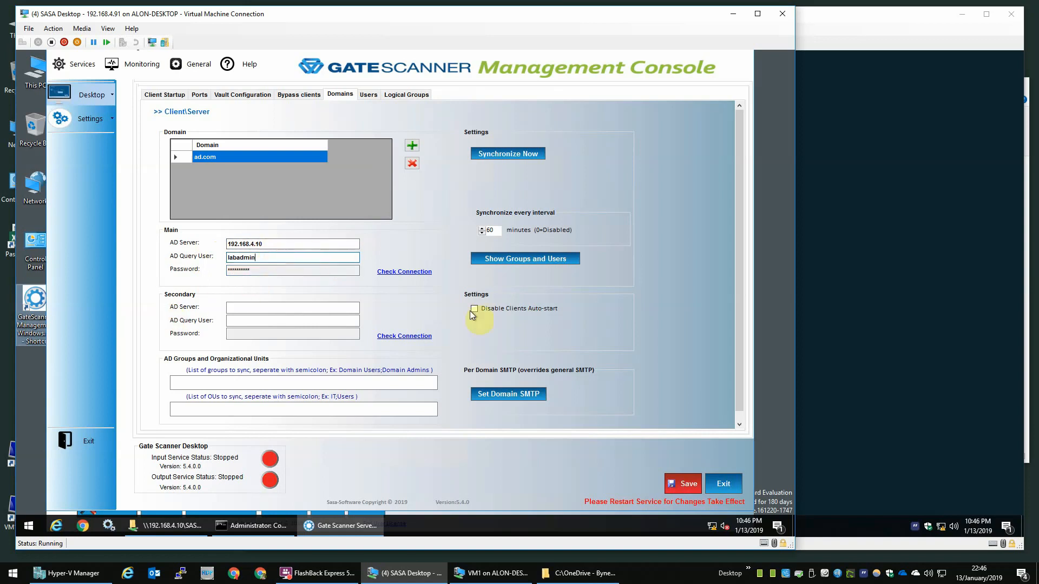
{"action": "left_click", "coordinate": [674, 481]}
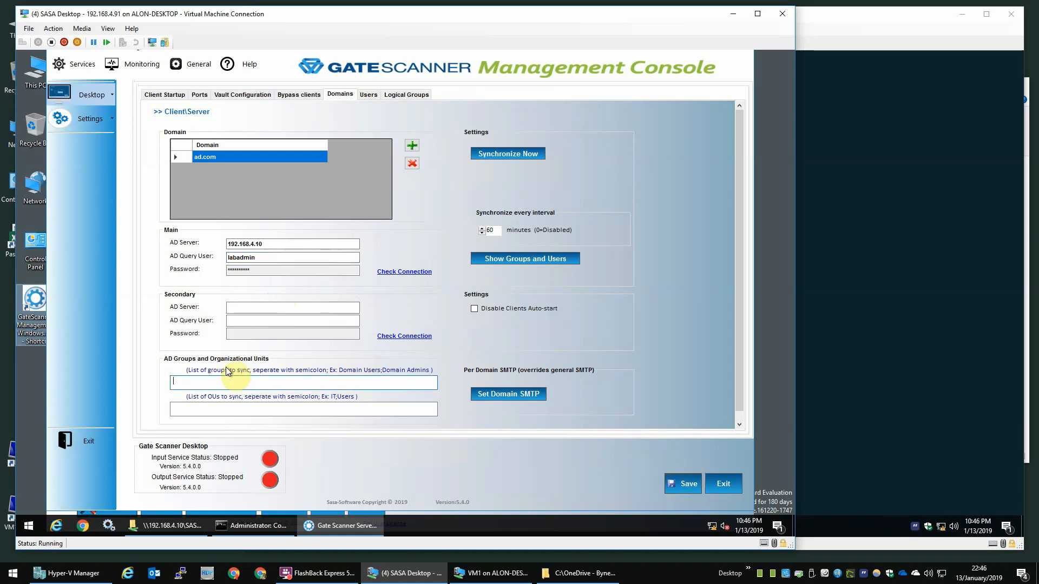
Step: Set the AD groups to sync to 'Domain Users; Domain Admin' and save
{"action": "left_click", "coordinate": [188, 383]}
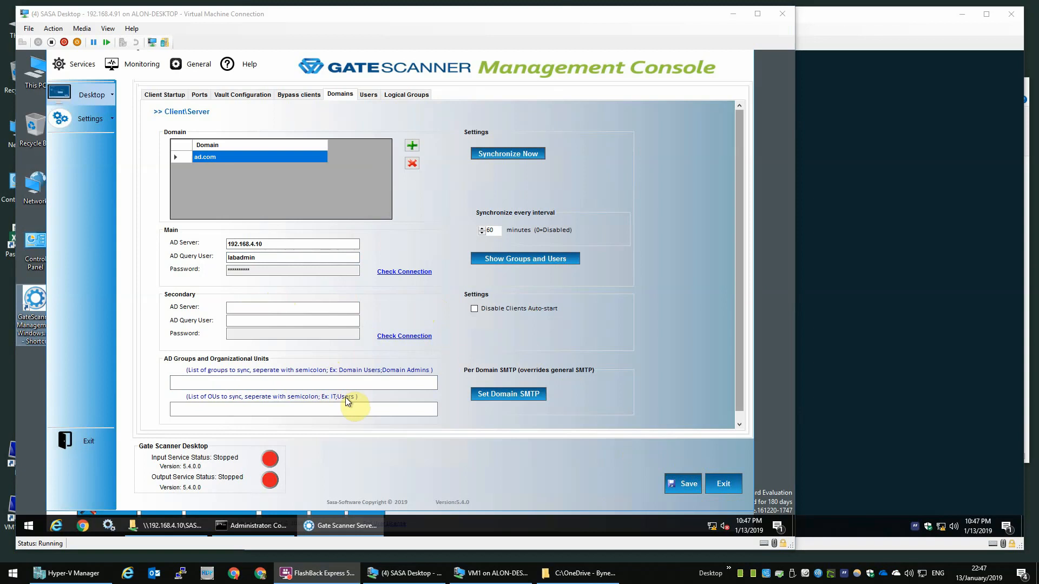
{"action": "left_click", "coordinate": [356, 379]}
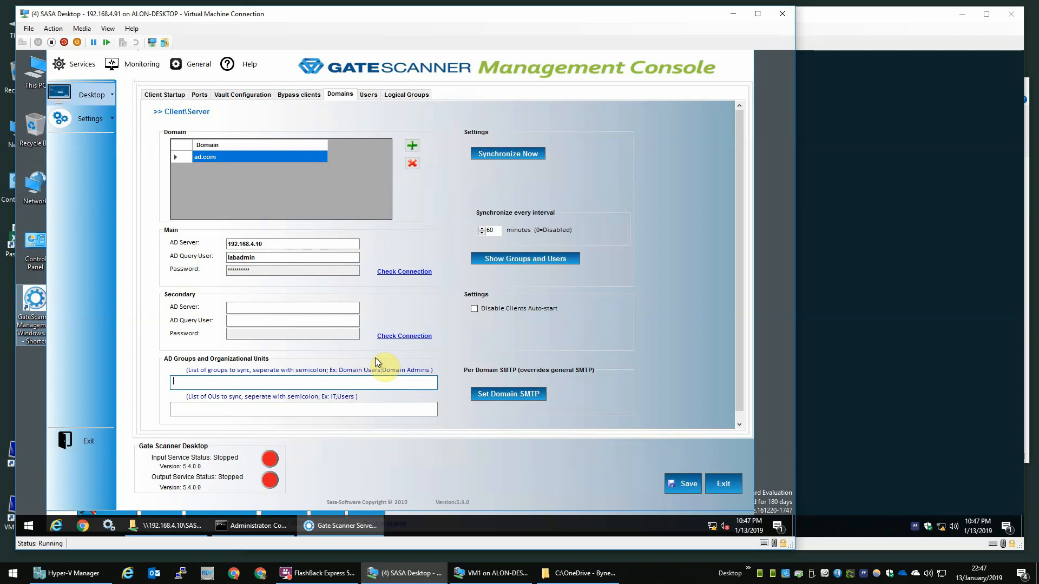
{"action": "type", "text": "Domain us"}
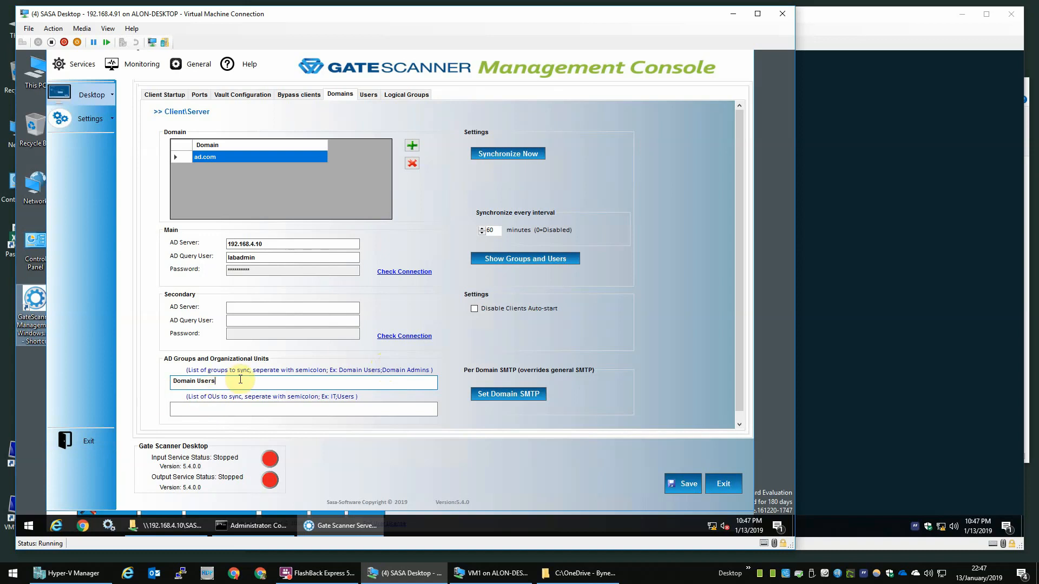
{"action": "double_click", "coordinate": [216, 381]}
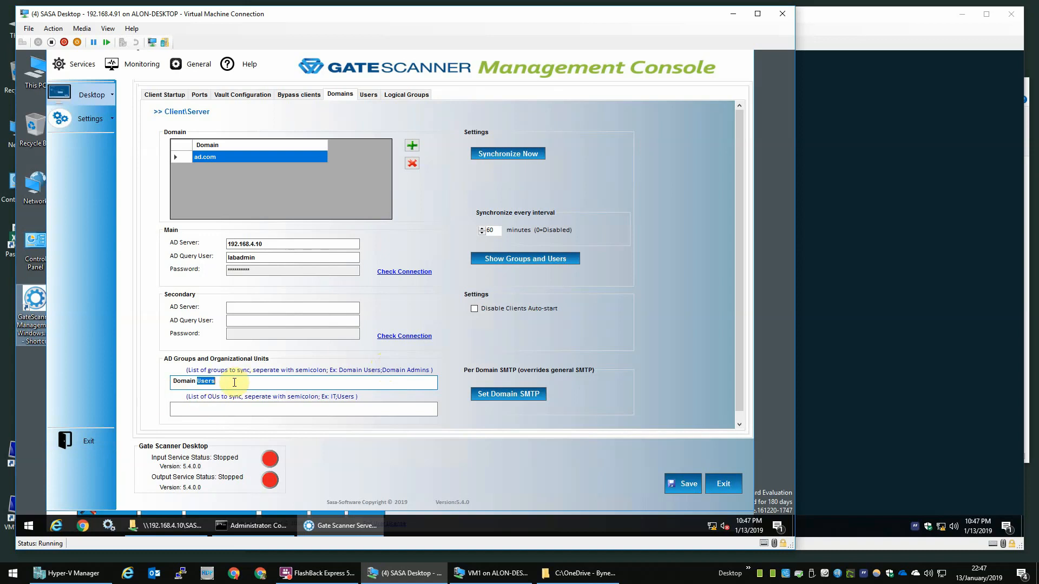
{"action": "left_click", "coordinate": [284, 386]}
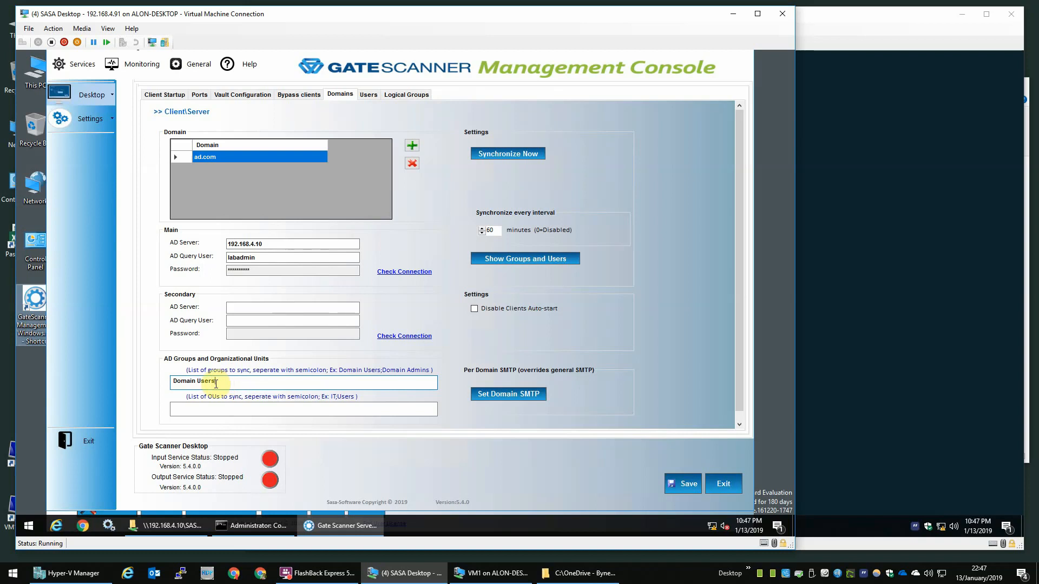
{"action": "mouse_move", "coordinate": [217, 383]}
{"action": "left_mouse_down"}
{"action": "mouse_move", "coordinate": [205, 388]}
{"action": "mouse_move", "coordinate": [228, 378]}
{"action": "left_mouse_up"}
{"action": "type", "text": "; Domain Adm"}
{"action": "key", "text": "BackSpace"}
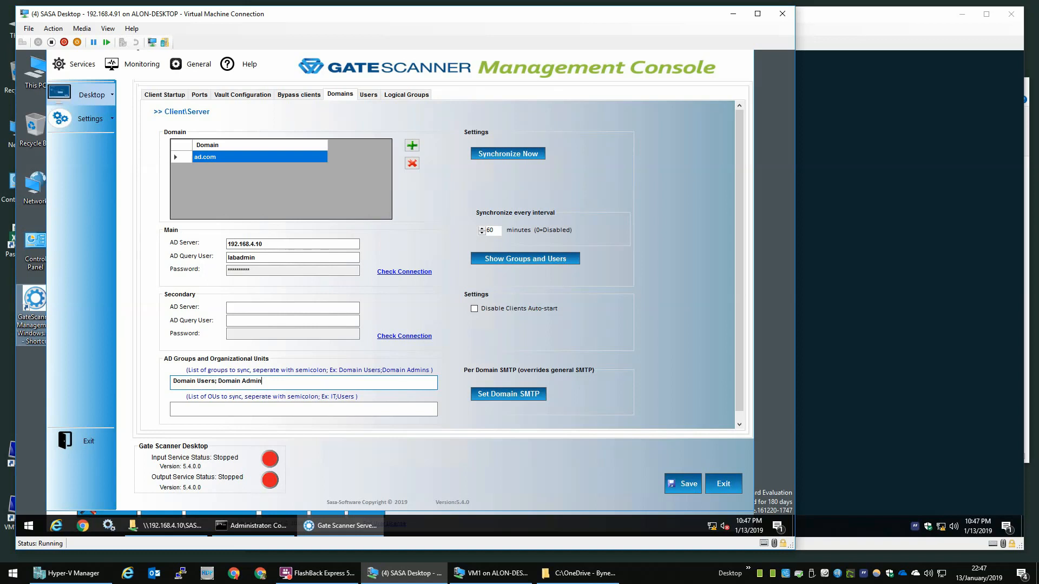
{"action": "left_click", "coordinate": [684, 483]}
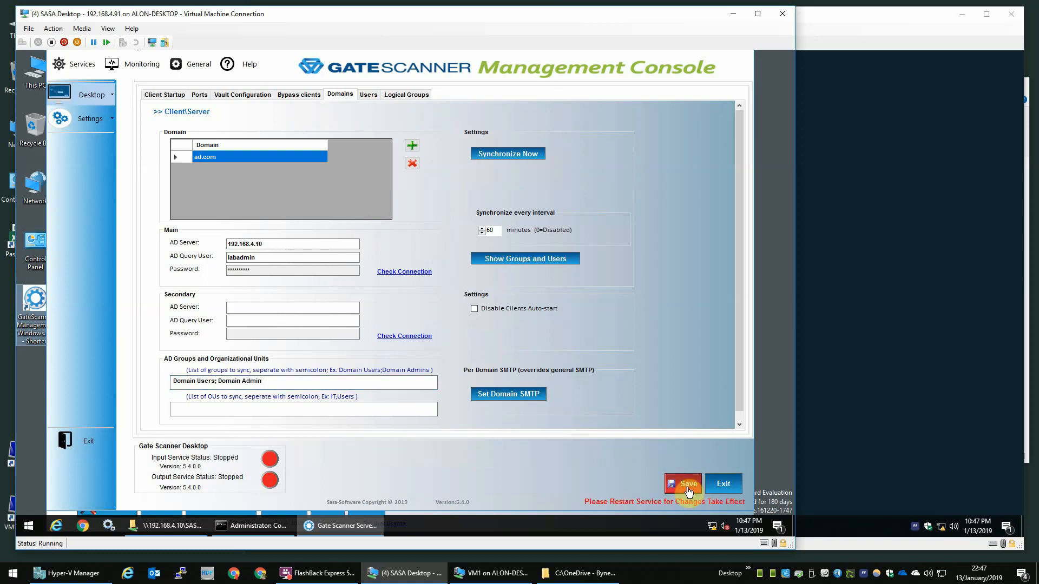
Step: Synchronize ad.com now and acknowledge the completion and domain name messages
{"action": "left_click", "coordinate": [528, 155]}
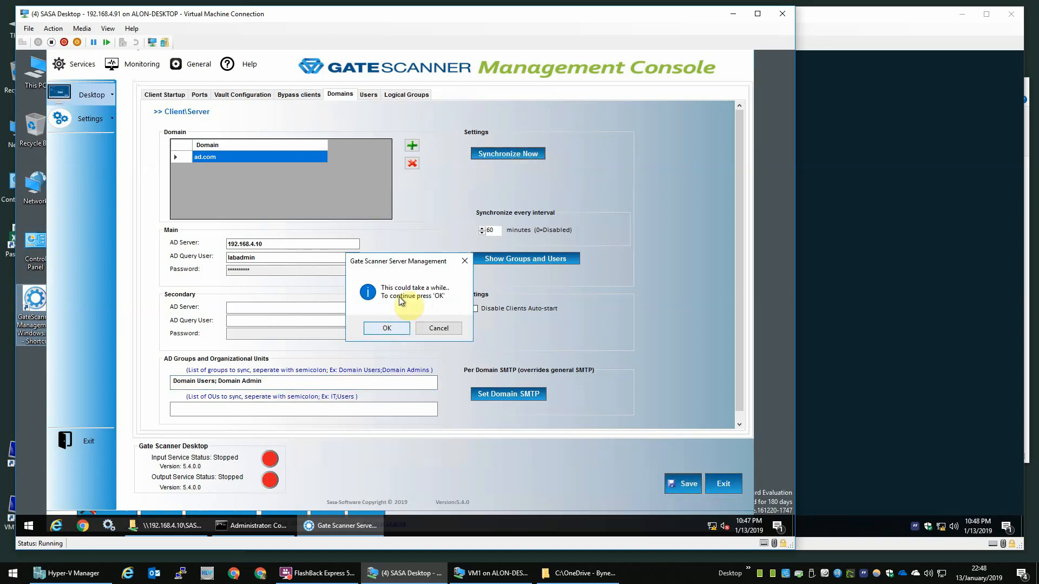
{"action": "left_click", "coordinate": [389, 327]}
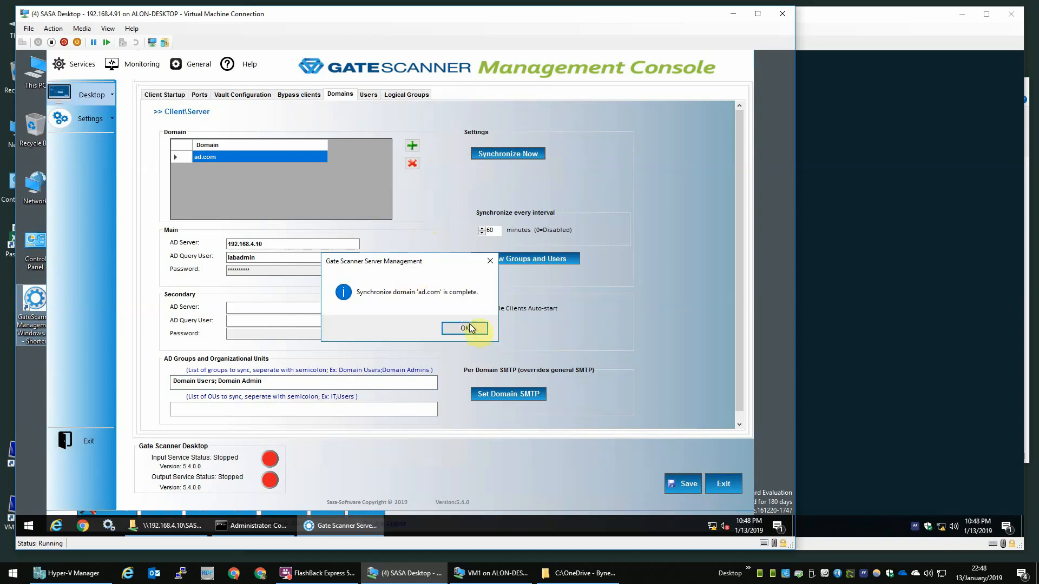
{"action": "left_click", "coordinate": [464, 328]}
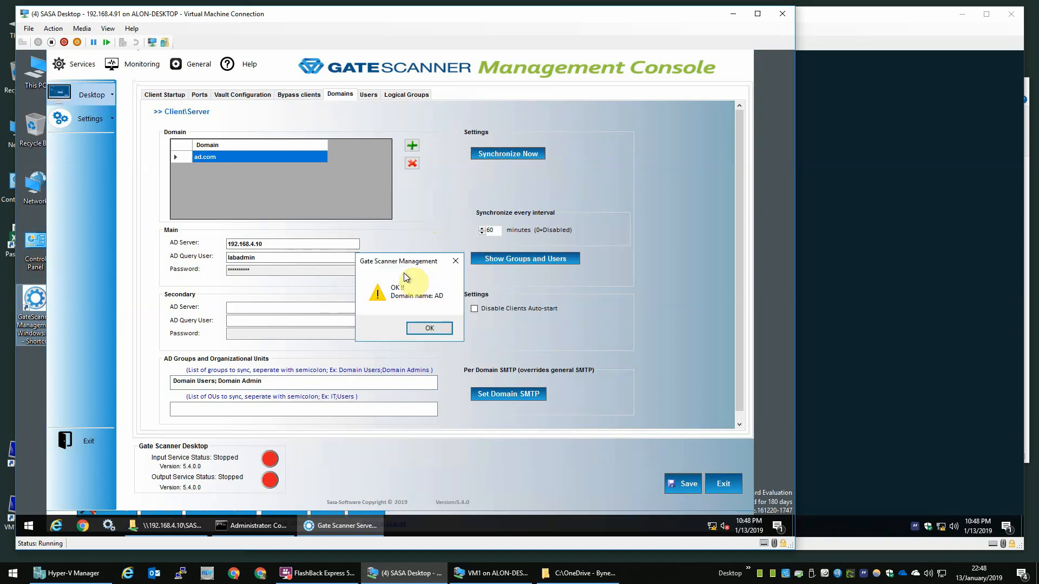
{"action": "left_click", "coordinate": [429, 329]}
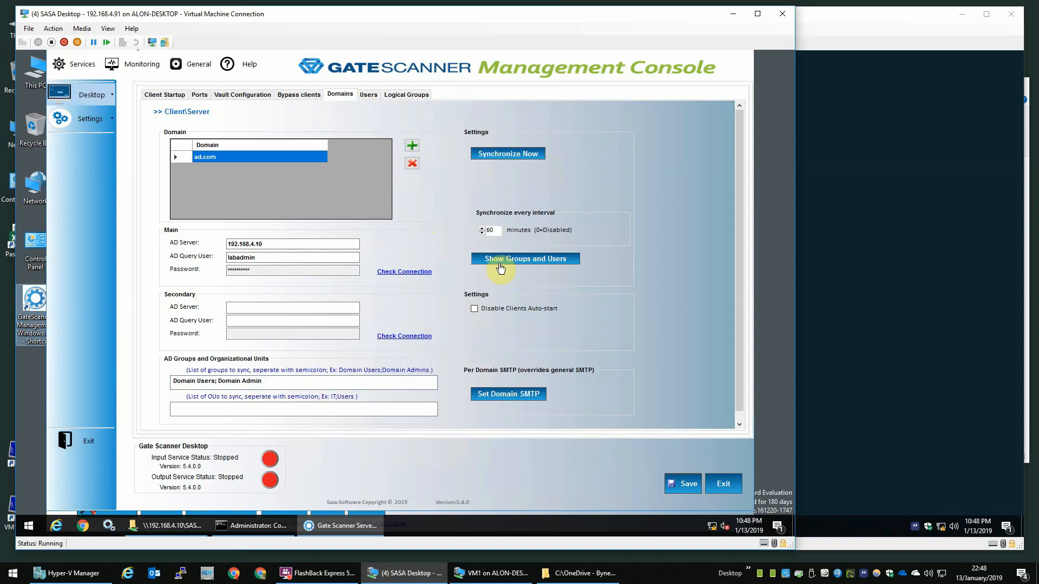
Step: Review the synced groups and their users, then close the list
{"action": "left_click", "coordinate": [501, 262]}
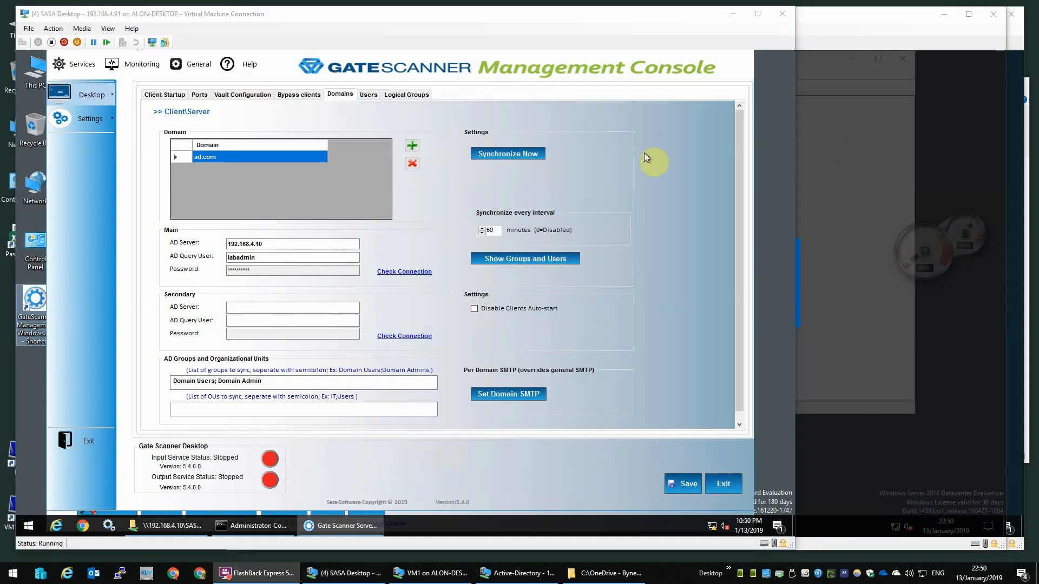
{"action": "left_click", "coordinate": [537, 261]}
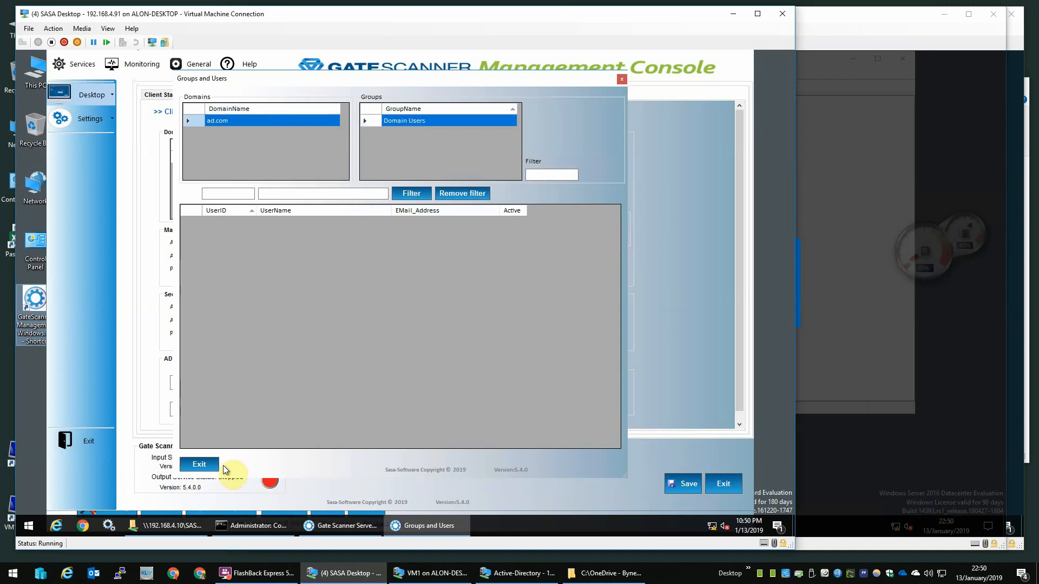
{"action": "left_click", "coordinate": [200, 464]}
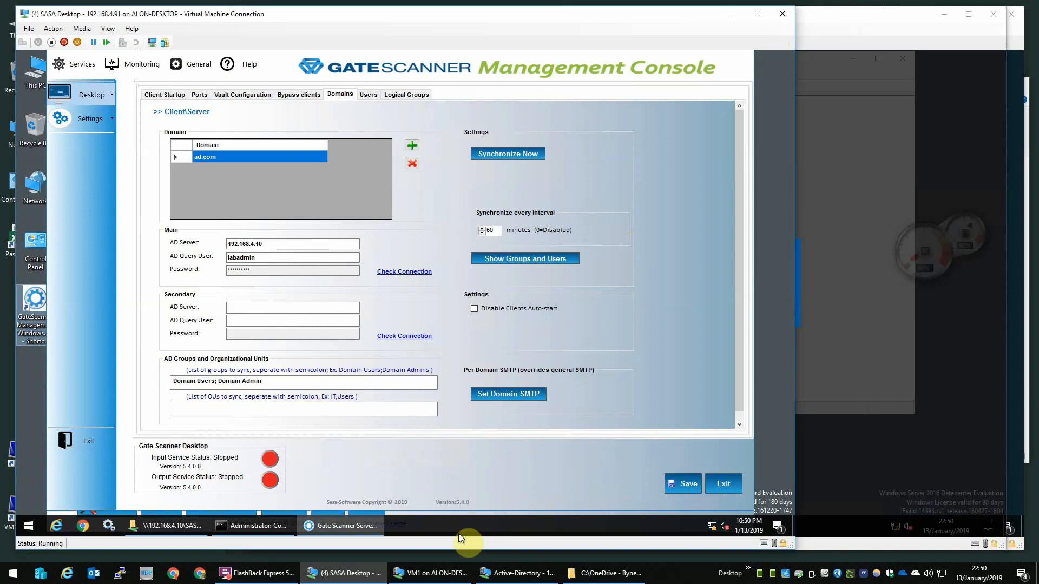
Step: Switch to the Active Directory machine and dismiss its pending Windows updates notice
{"action": "left_click", "coordinate": [495, 572]}
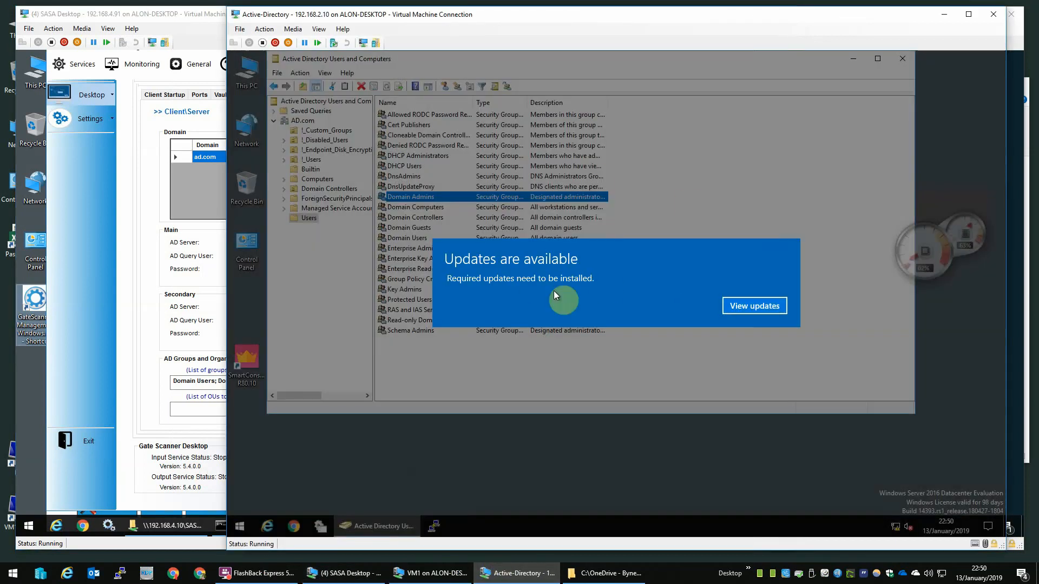
{"action": "left_click", "coordinate": [554, 292]}
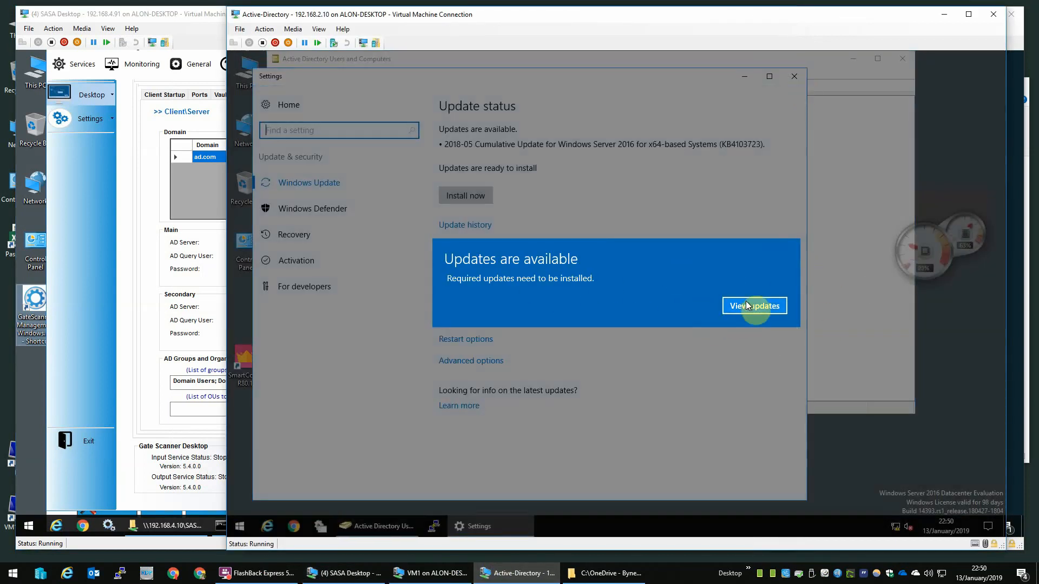
{"action": "left_click", "coordinate": [730, 308]}
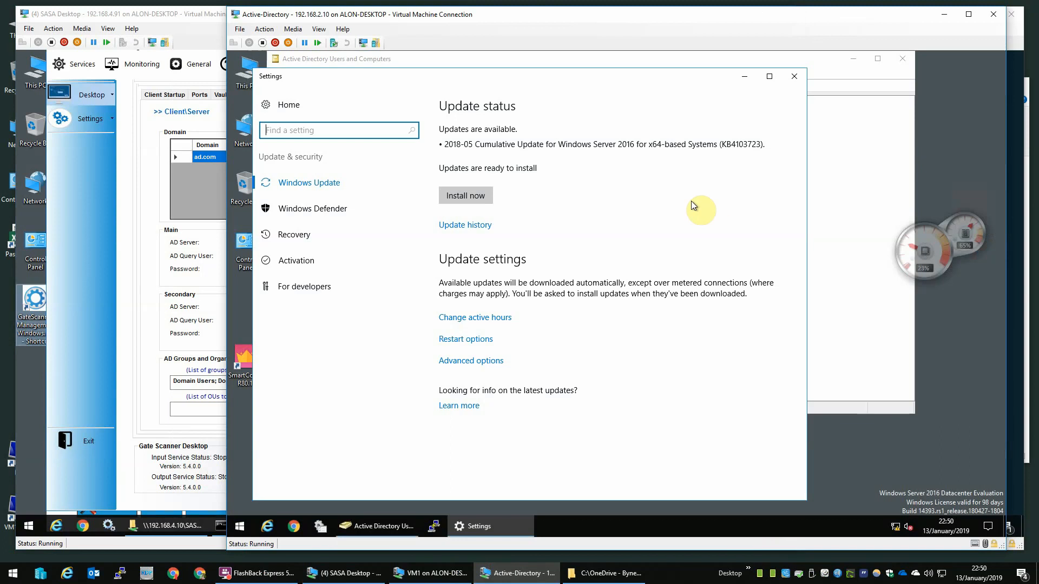
{"action": "left_click", "coordinate": [749, 79]}
Step: Browse the security groups and inspect the Domain Users group's members
{"action": "left_click", "coordinate": [420, 156]}
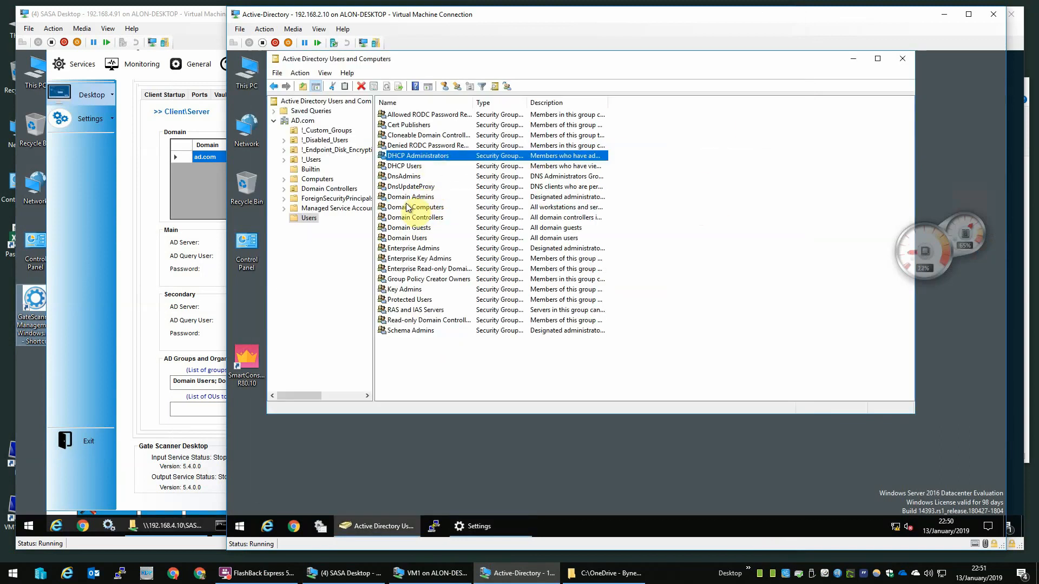
{"action": "left_click", "coordinate": [425, 197]}
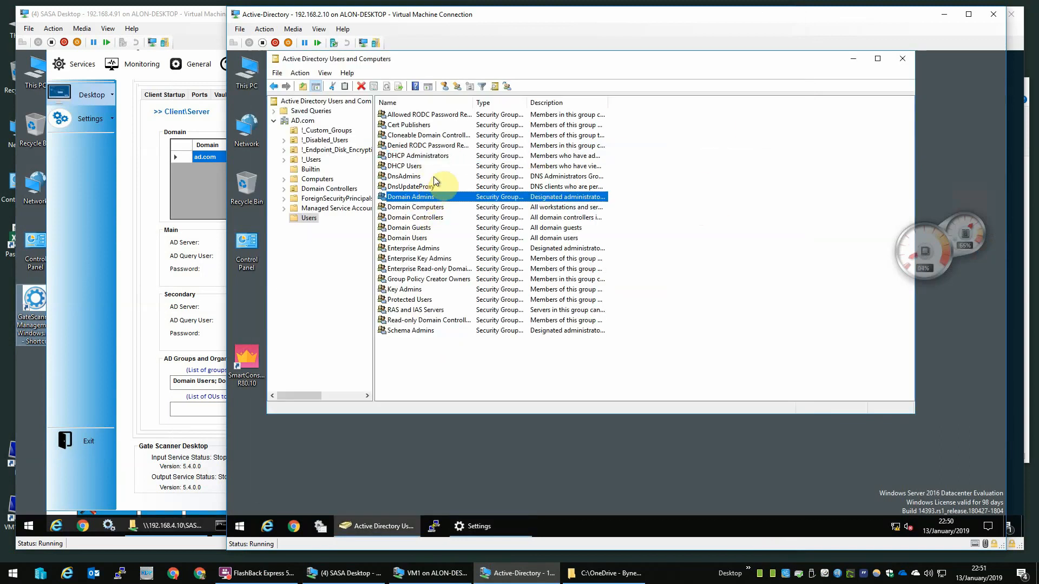
{"action": "left_click", "coordinate": [433, 186]}
{"action": "left_click", "coordinate": [431, 197]}
{"action": "left_click", "coordinate": [432, 207]}
{"action": "left_click", "coordinate": [432, 215]}
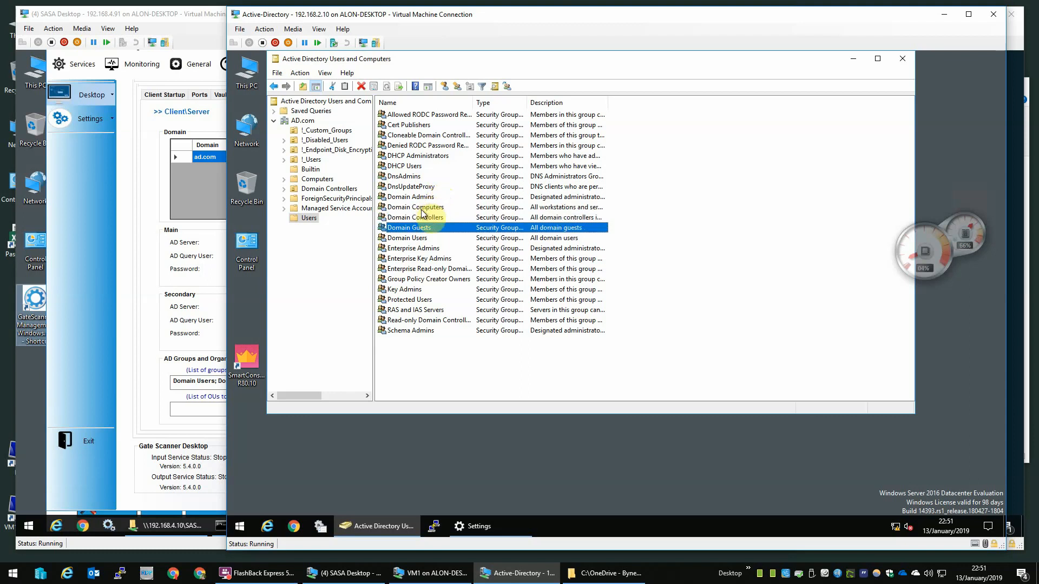
{"action": "double_click", "coordinate": [417, 238]}
{"action": "left_click", "coordinate": [528, 136]}
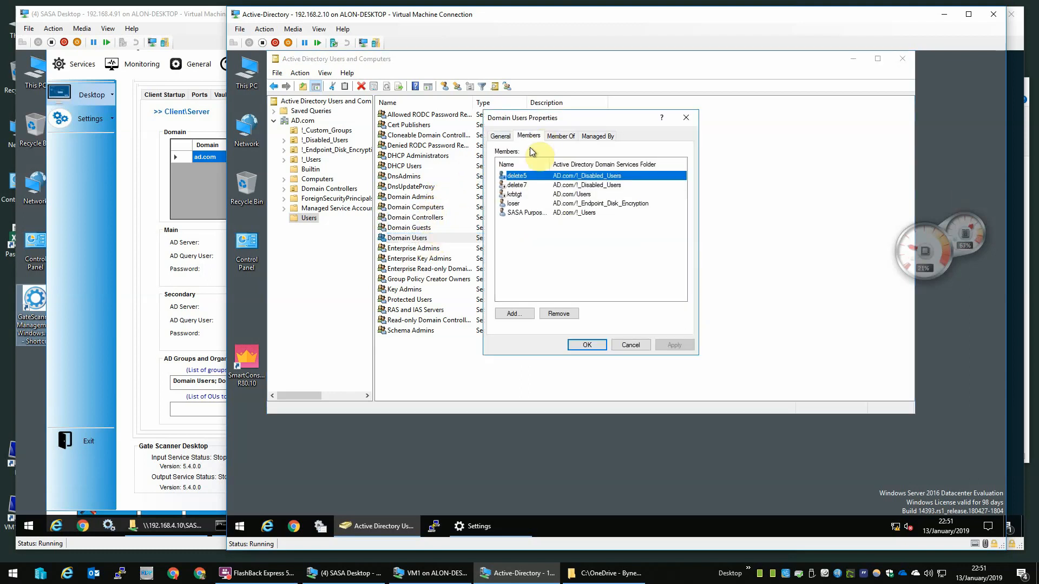
{"action": "left_click", "coordinate": [520, 204]}
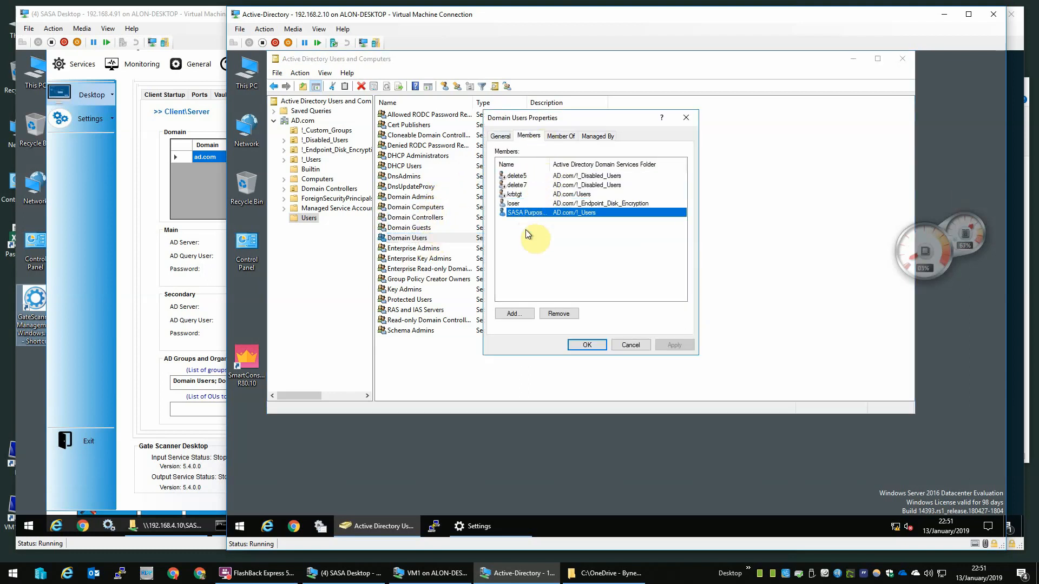
{"action": "key", "text": "Escape"}
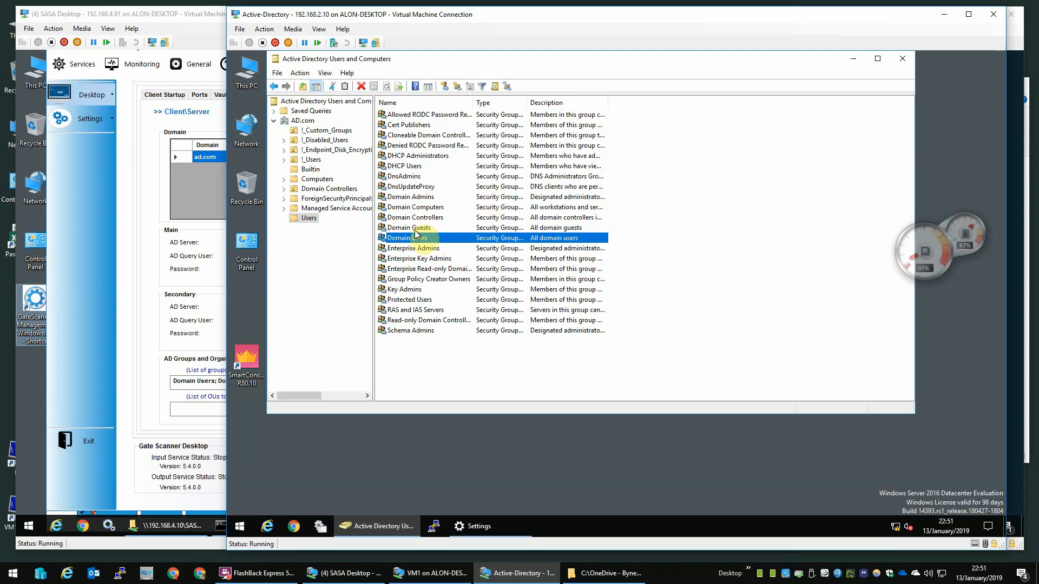
Step: Inspect the Domain Admins group's members, including a disabled member account
{"action": "double_click", "coordinate": [417, 197]}
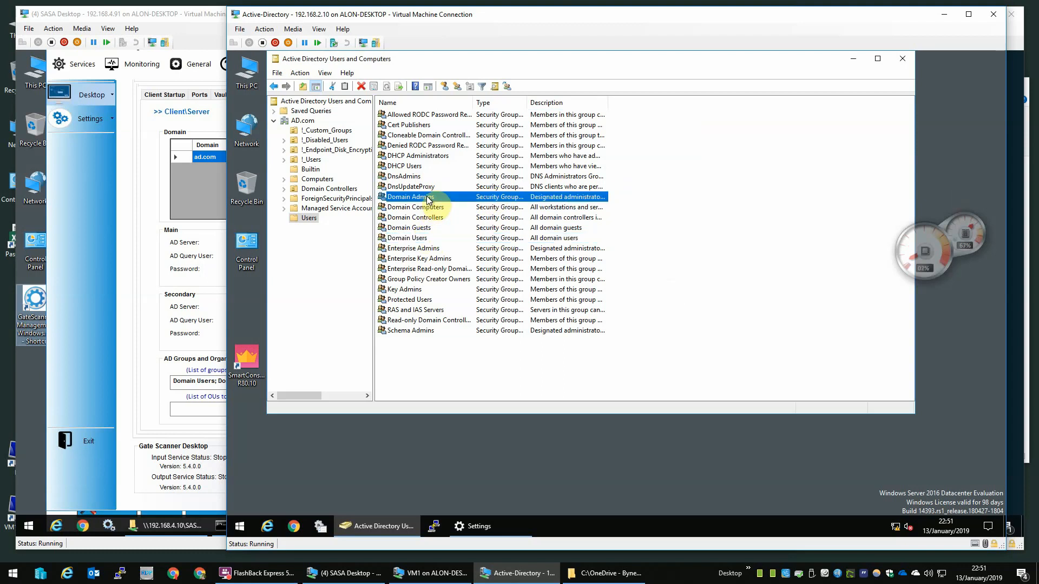
{"action": "left_click", "coordinate": [529, 135]}
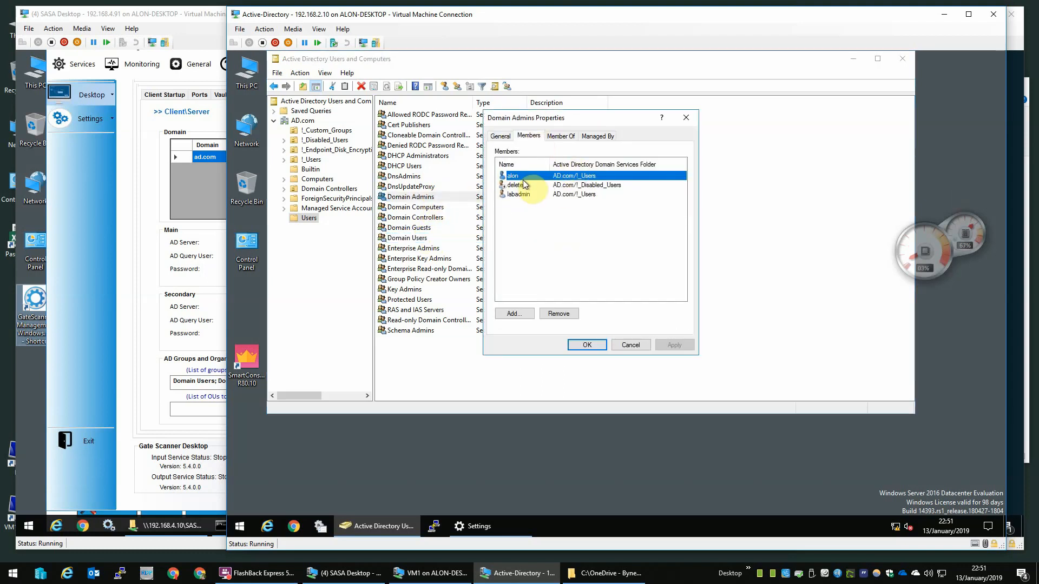
{"action": "left_click", "coordinate": [519, 194]}
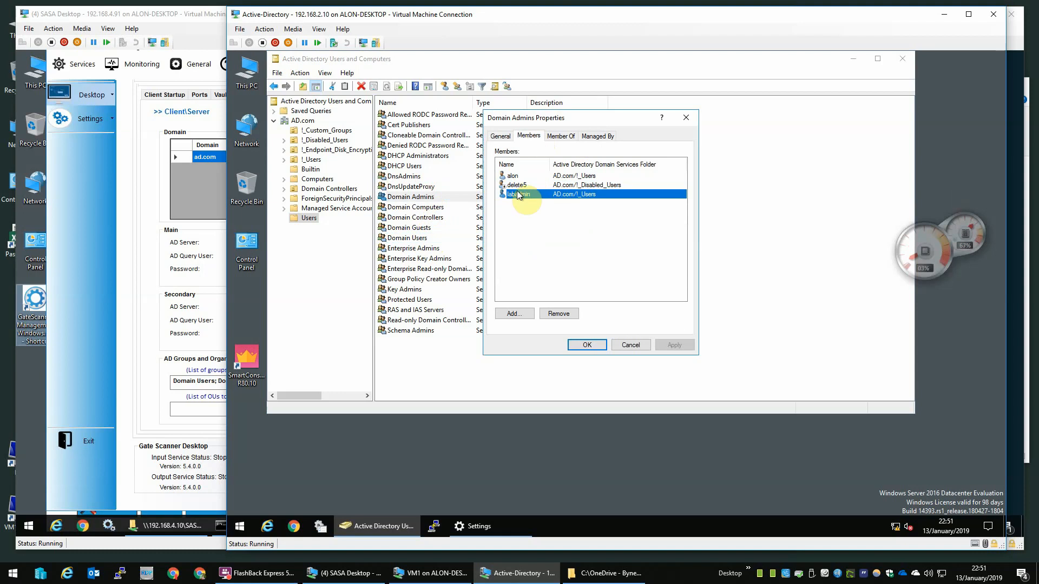
{"action": "double_click", "coordinate": [518, 185]}
{"action": "key", "text": "Escape"}
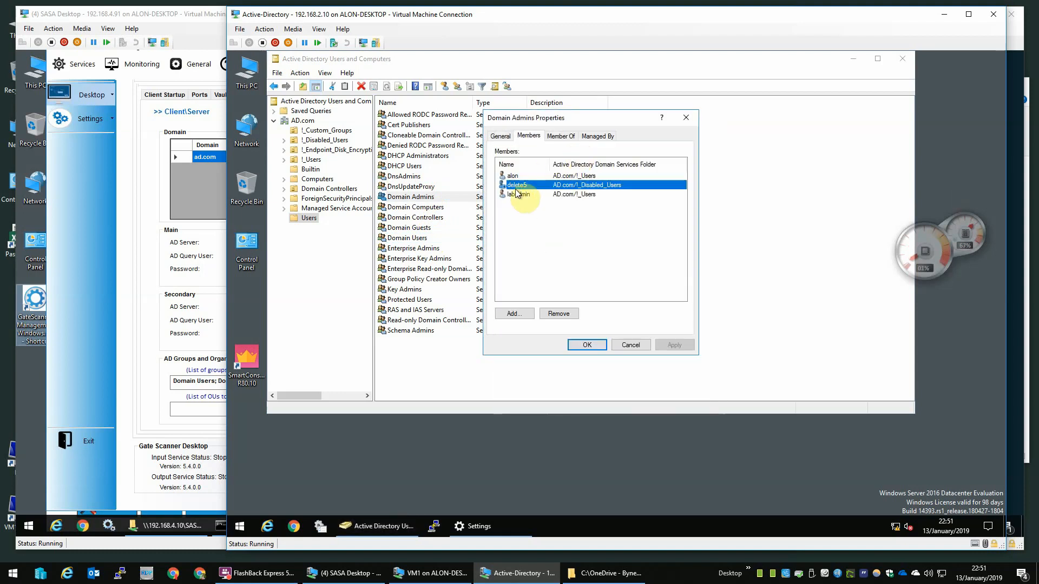
{"action": "left_click", "coordinate": [527, 176]}
{"action": "left_click", "coordinate": [516, 195]}
{"action": "key", "text": "Escape"}
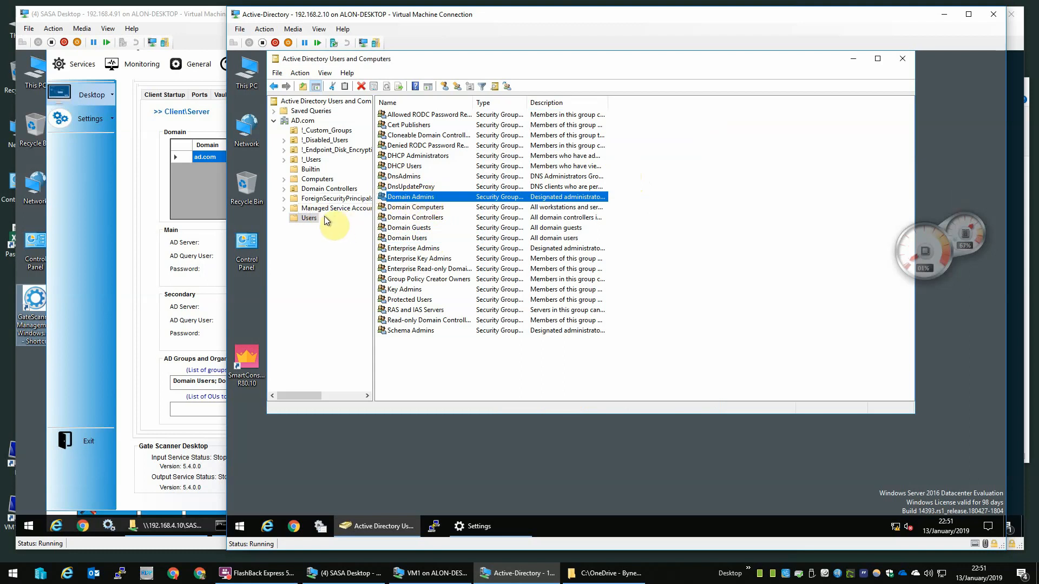
Step: Check the three members of SASA_Desktops in !_Custom_Groups, then hide the AD machine's window
{"action": "left_click", "coordinate": [330, 133]}
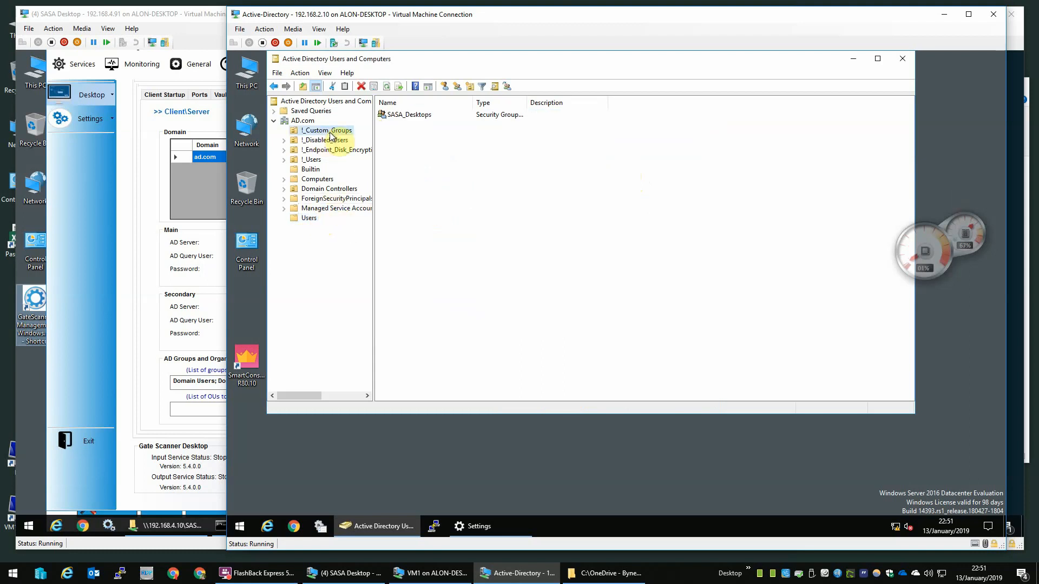
{"action": "left_click", "coordinate": [410, 117]}
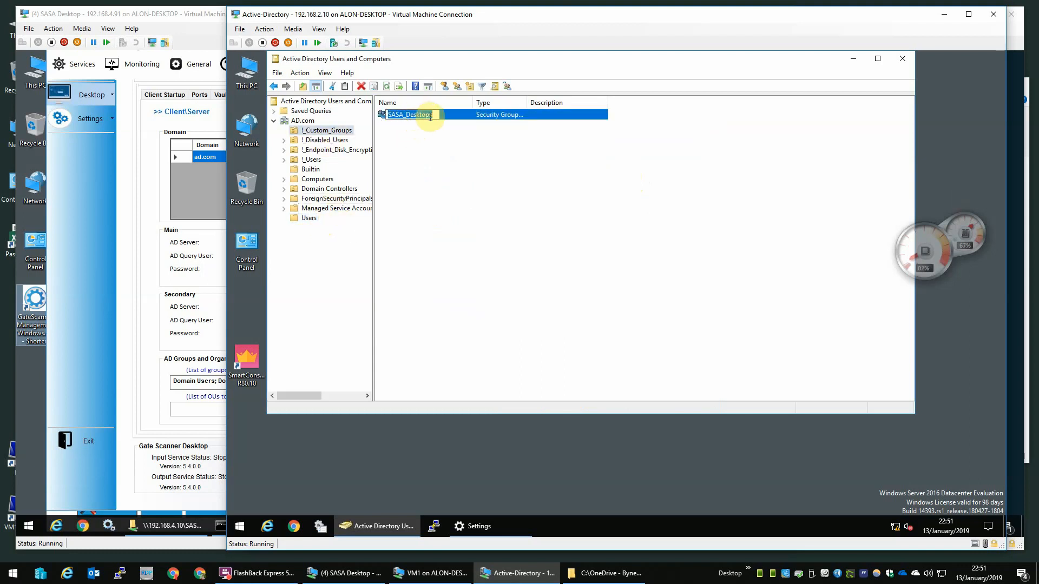
{"action": "double_click", "coordinate": [434, 116]}
{"action": "left_click", "coordinate": [529, 136]}
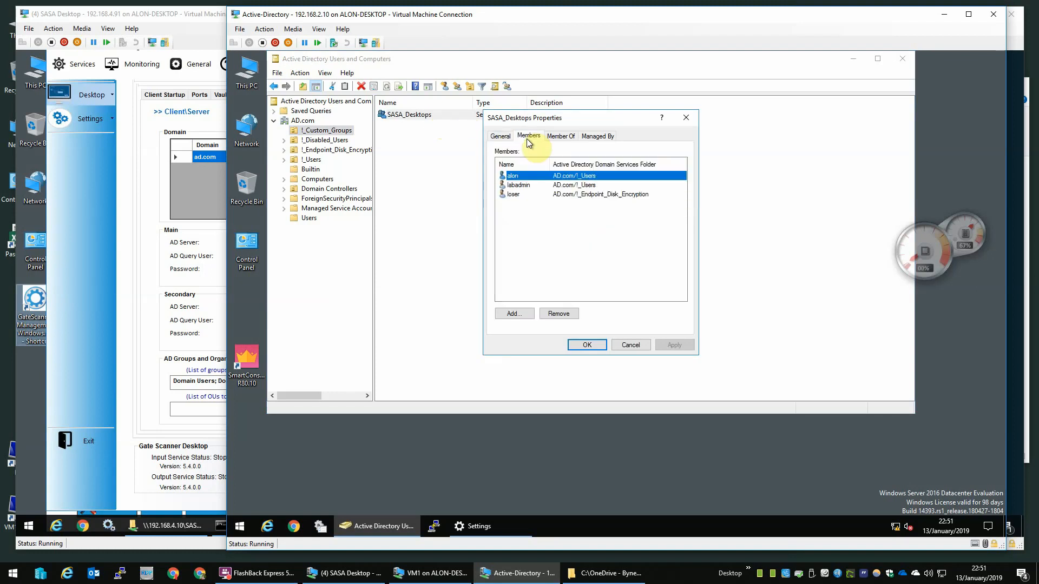
{"action": "left_click", "coordinate": [520, 194]}
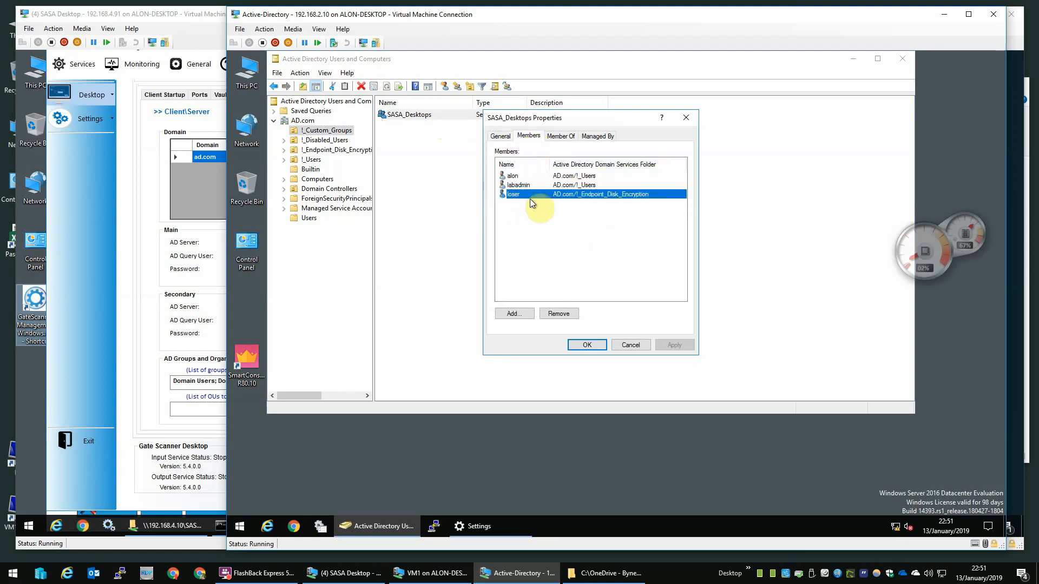
{"action": "key", "text": "Escape"}
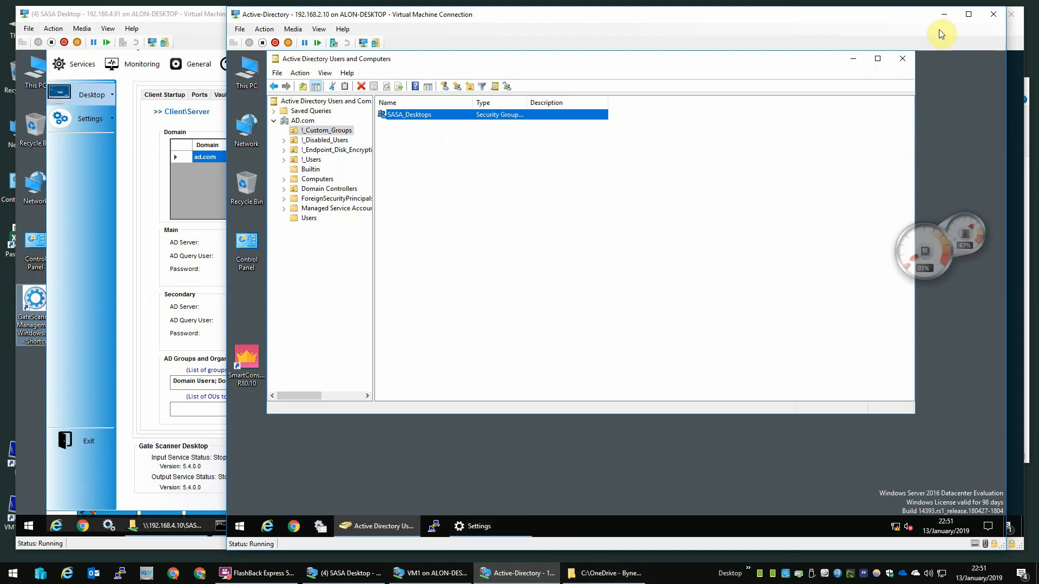
{"action": "left_click", "coordinate": [944, 15]}
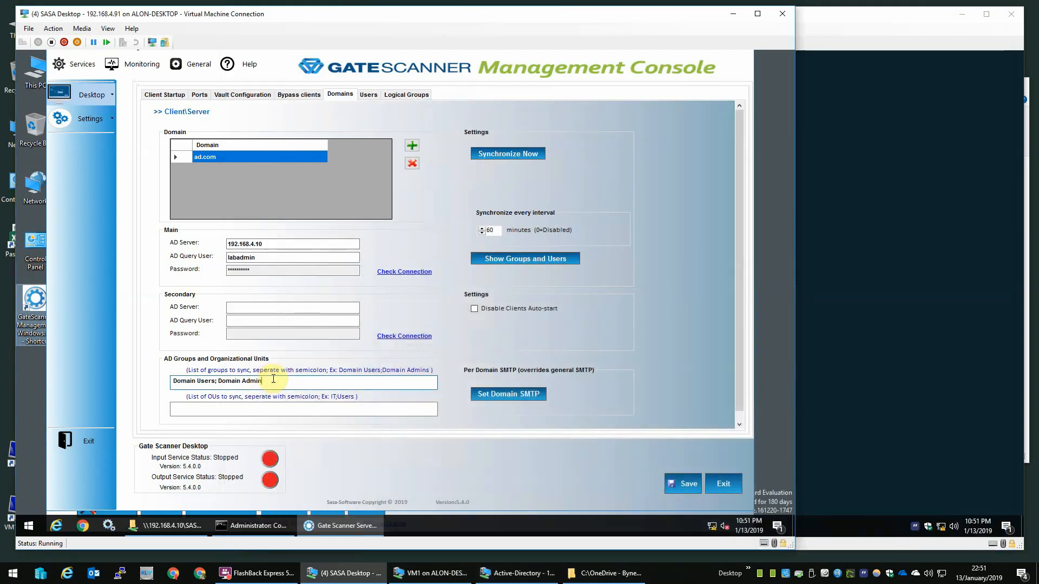
Step: Replace the groups to sync with SASA_Desktops and resynchronize the domain
{"action": "left_click_drag", "start_coordinate": [286, 382], "coordinate": [16, 343]}
{"action": "type", "text": "SASA_Desktops"}
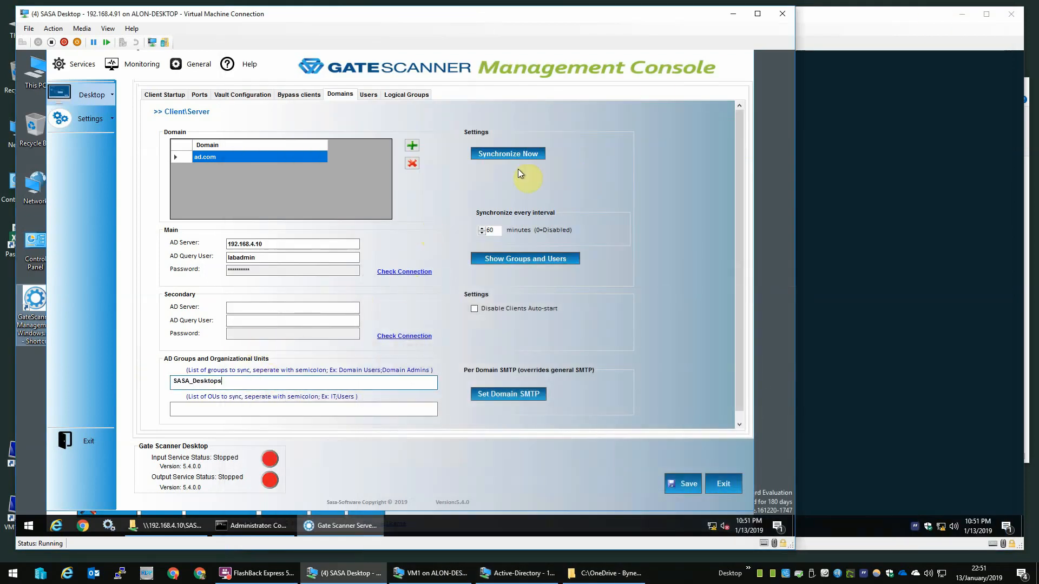
{"action": "left_click", "coordinate": [514, 155]}
{"action": "left_click", "coordinate": [385, 329]}
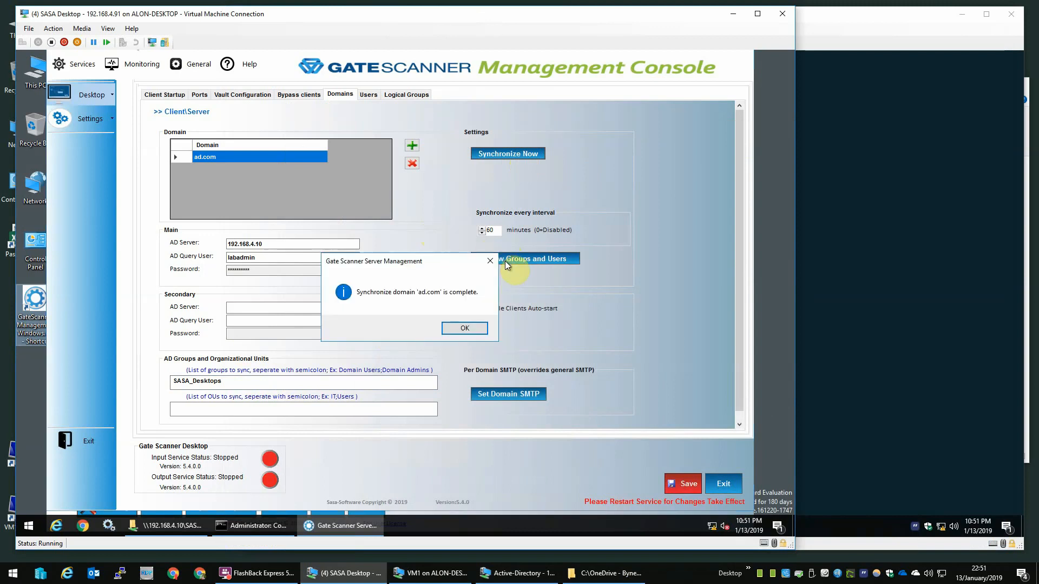
{"action": "left_click", "coordinate": [460, 328]}
Step: Review the synced SASA_Desktops group's users, then close the list
{"action": "left_click", "coordinate": [513, 261]}
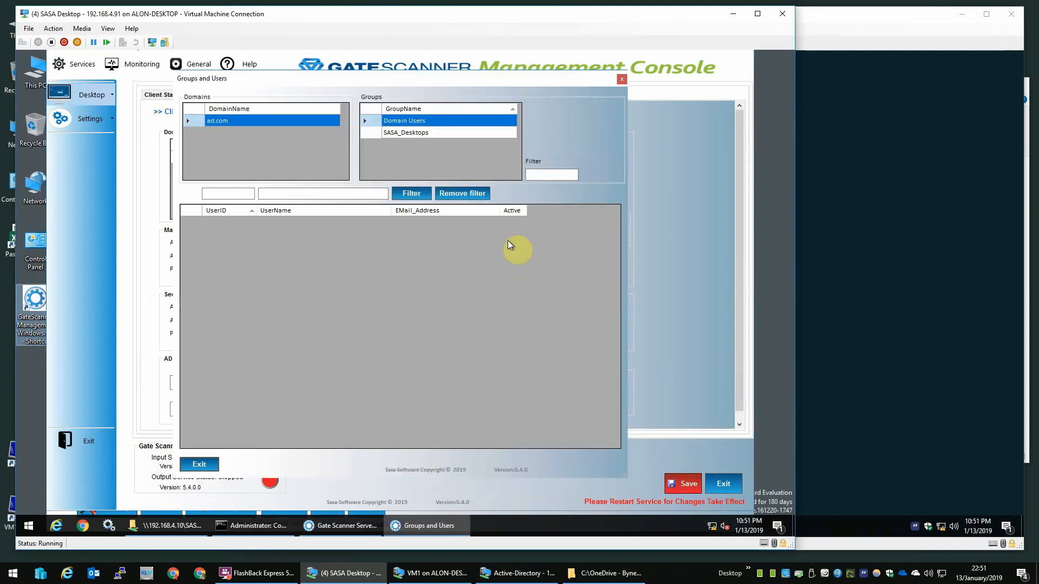
{"action": "left_click", "coordinate": [412, 134]}
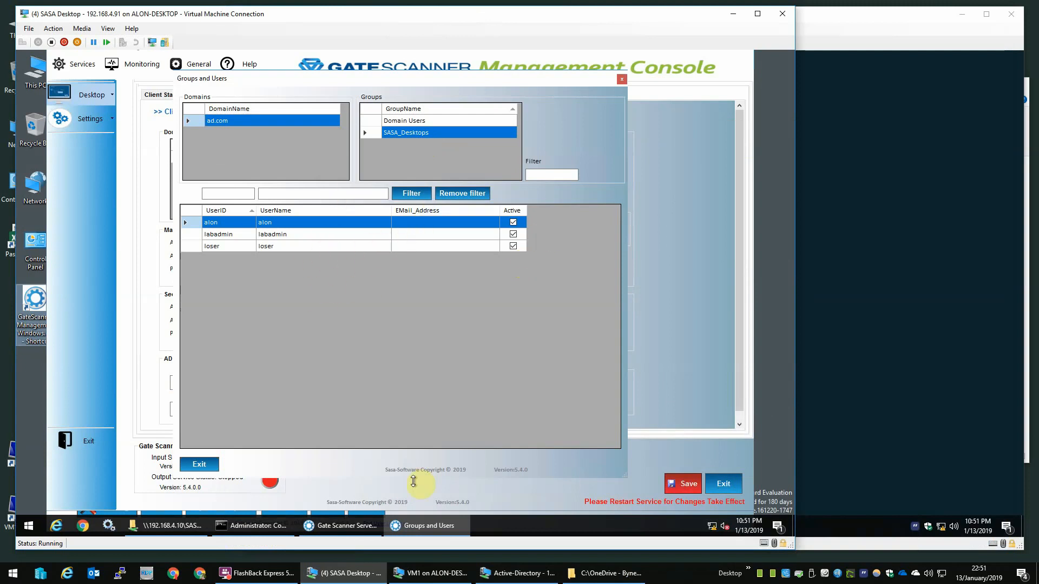
{"action": "left_click", "coordinate": [200, 467]}
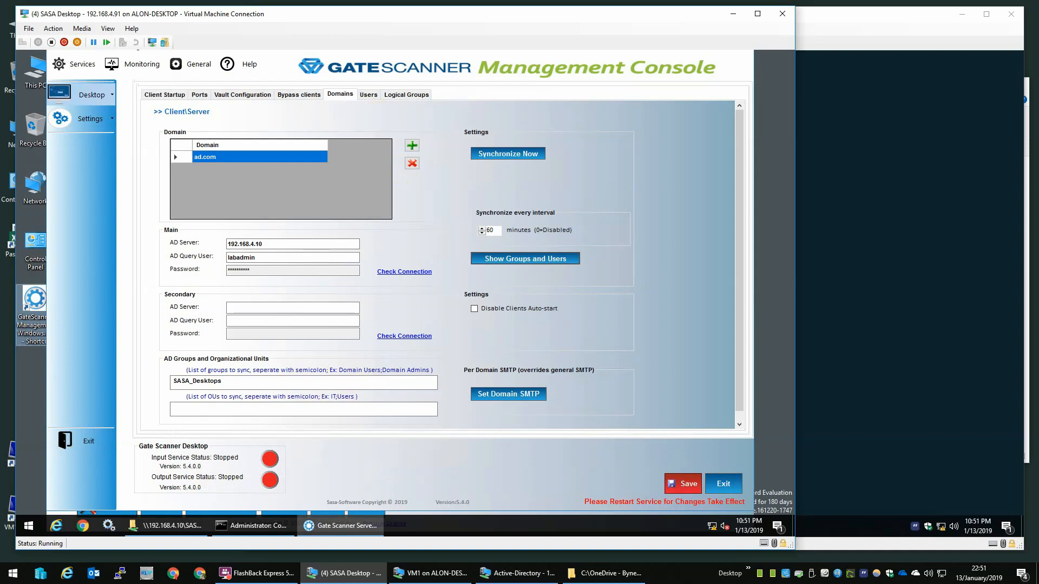
Step: Save the domain settings and view the seven synced ad.com users
{"action": "left_click", "coordinate": [686, 488]}
{"action": "scroll", "coordinate": [742, 355], "scroll_direction": "down", "scroll_amount": 1}
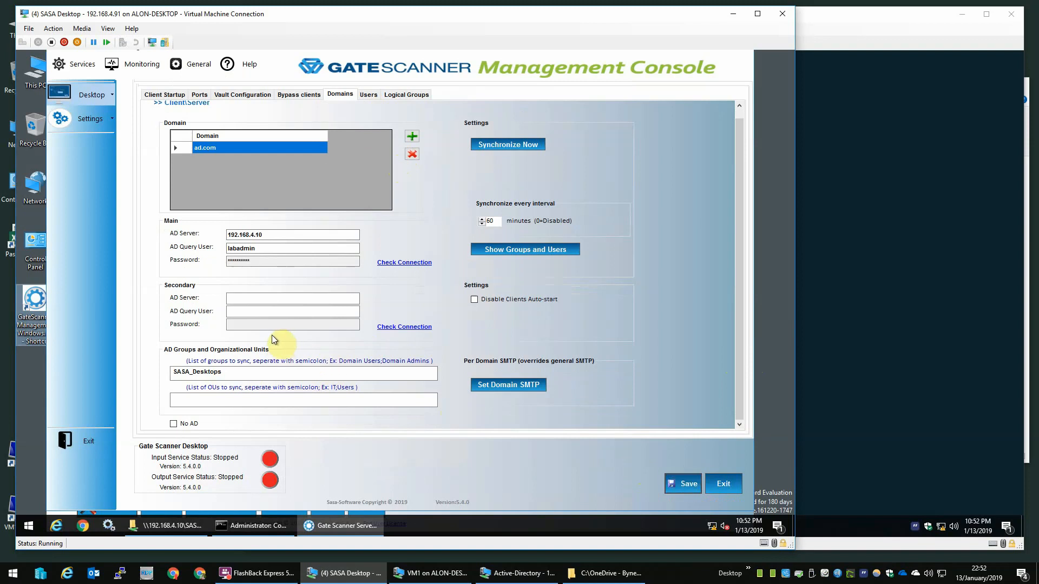
{"action": "left_click", "coordinate": [365, 96]}
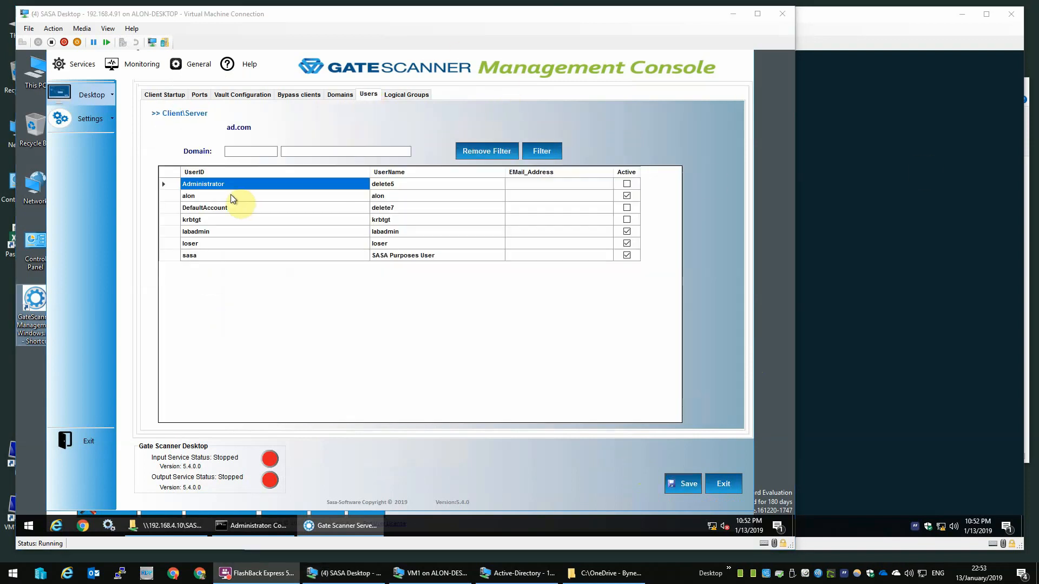
{"action": "left_click", "coordinate": [90, 94]}
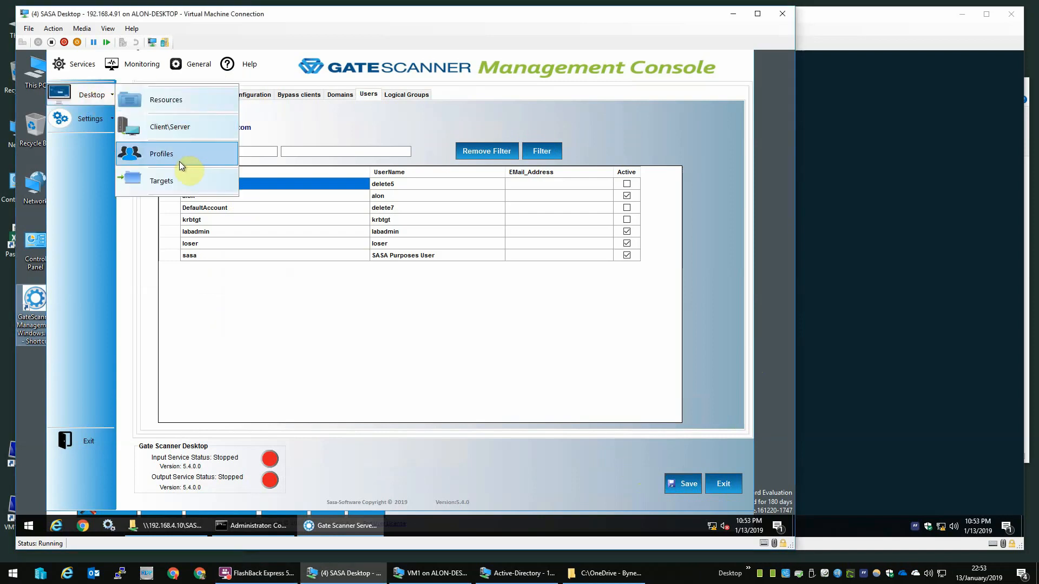
Step: Make the Default Clean profile active and make a copy of it
{"action": "left_click", "coordinate": [180, 157]}
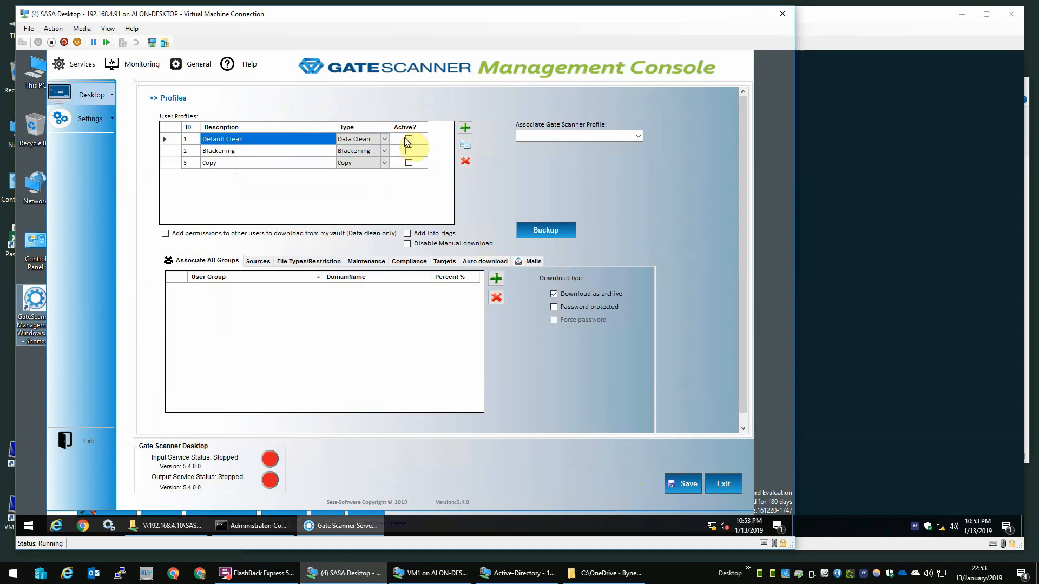
{"action": "left_click", "coordinate": [409, 140]}
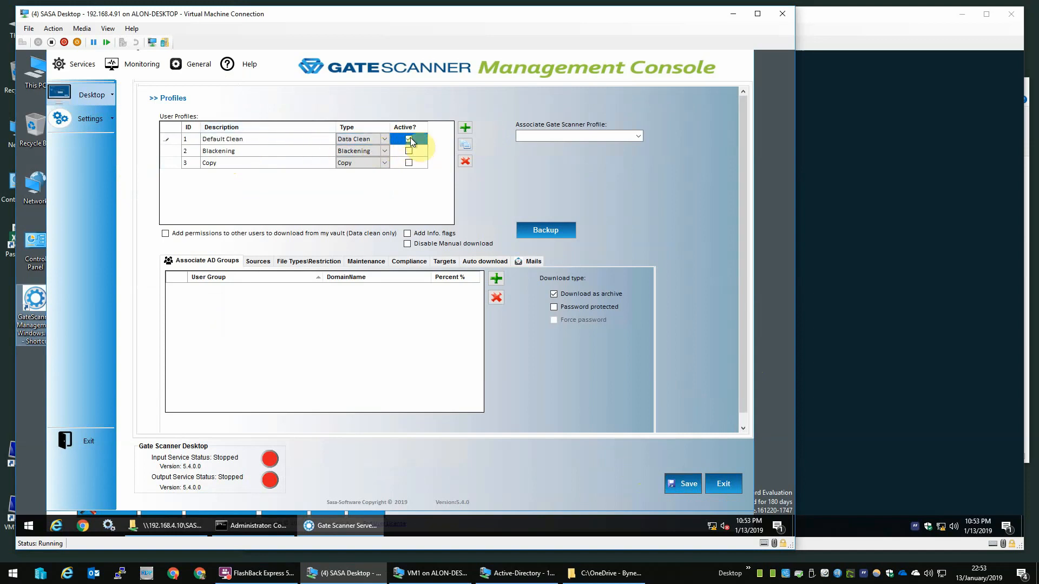
{"action": "left_click", "coordinate": [243, 139]}
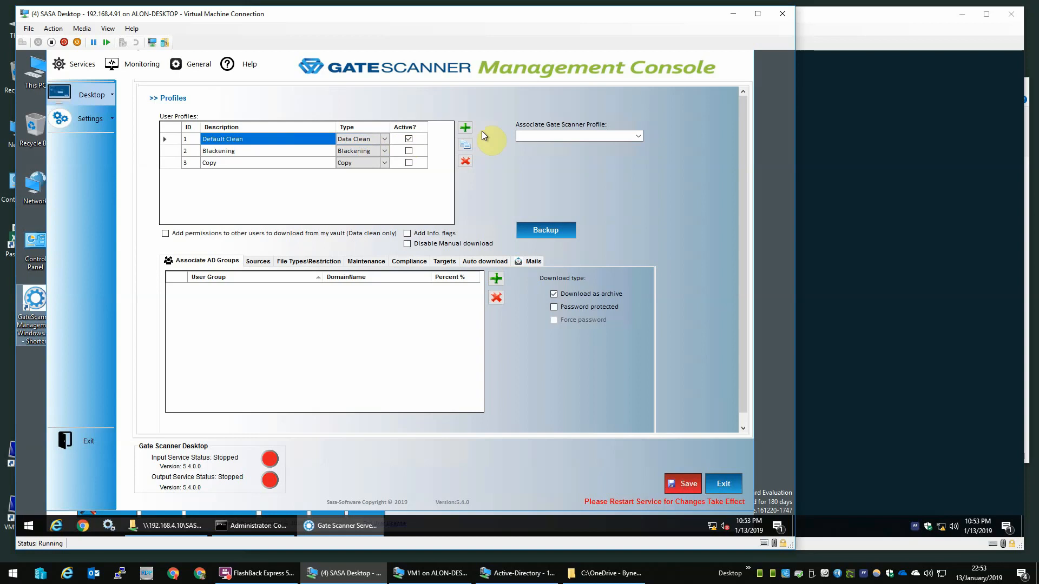
{"action": "right_click", "coordinate": [253, 142]}
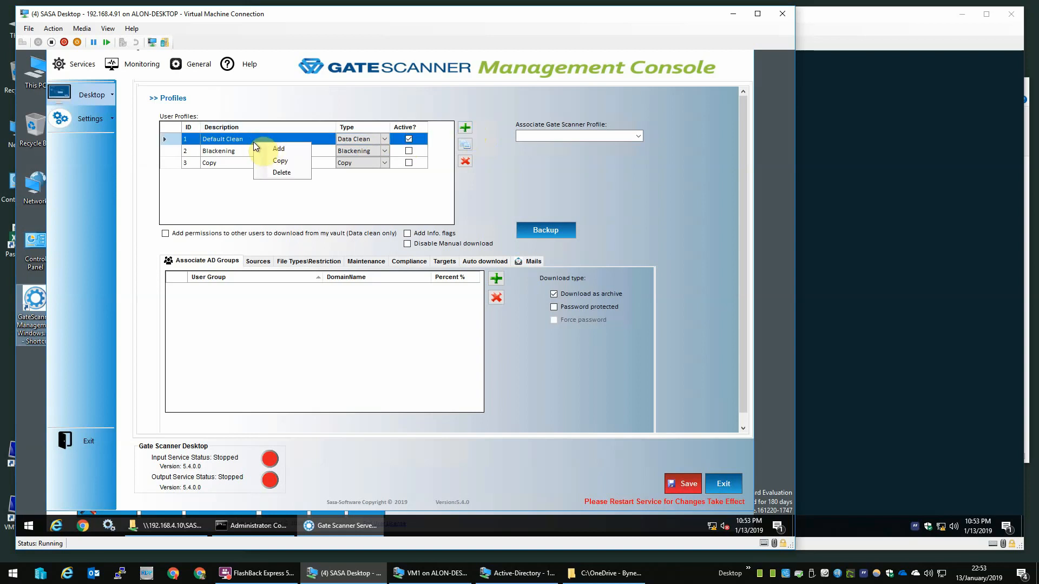
{"action": "left_click", "coordinate": [277, 157]}
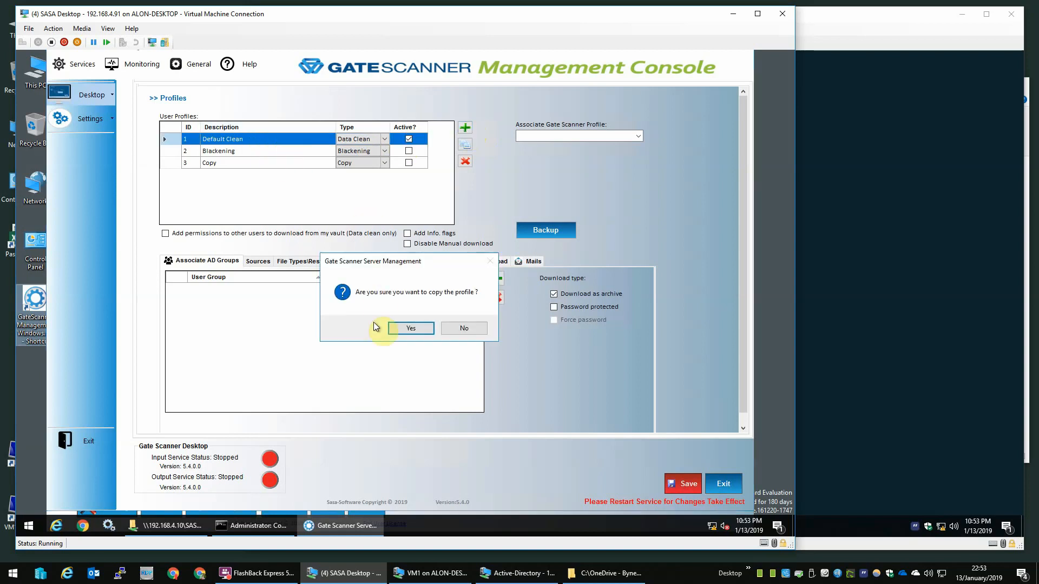
{"action": "left_click", "coordinate": [392, 328]}
Step: Rename the copied profile to IT Users and save it
{"action": "left_click", "coordinate": [238, 174]}
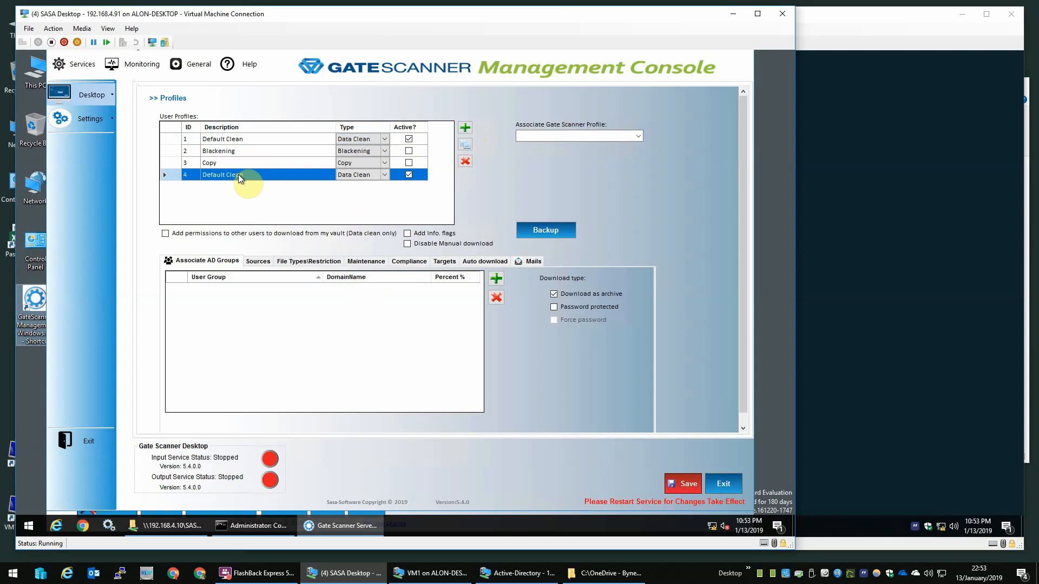
{"action": "left_click", "coordinate": [238, 174]}
{"action": "left_click_drag", "start_coordinate": [252, 174], "coordinate": [193, 178]}
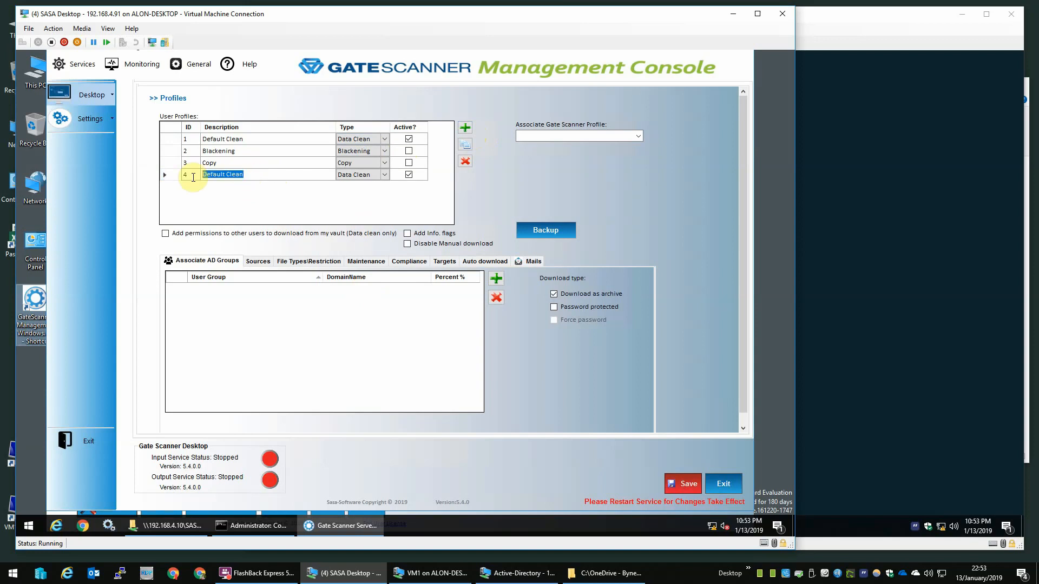
{"action": "type", "text": "IT"}
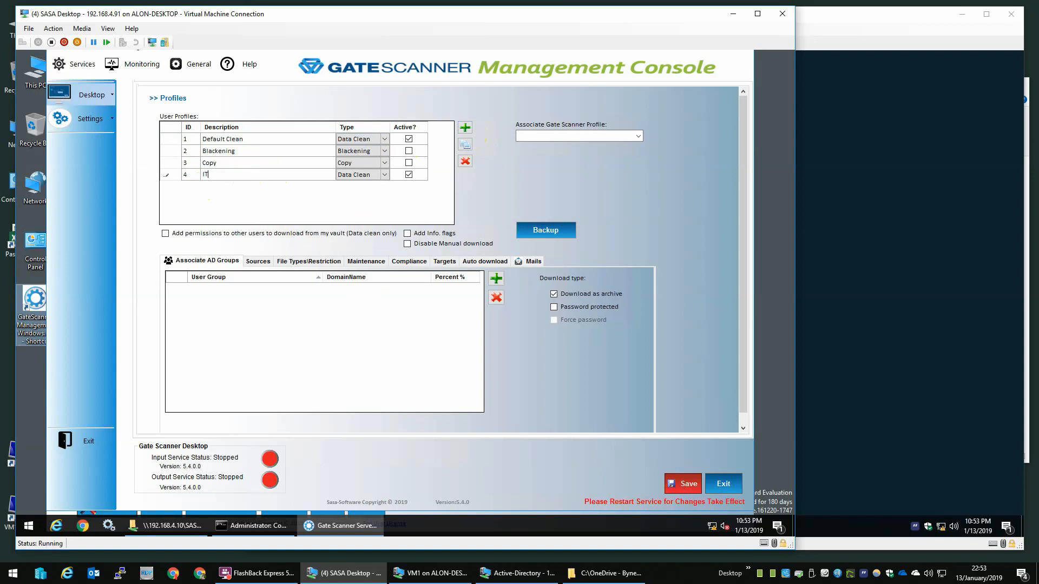
{"action": "type", "text": "Users"}
{"action": "left_click", "coordinate": [193, 177]}
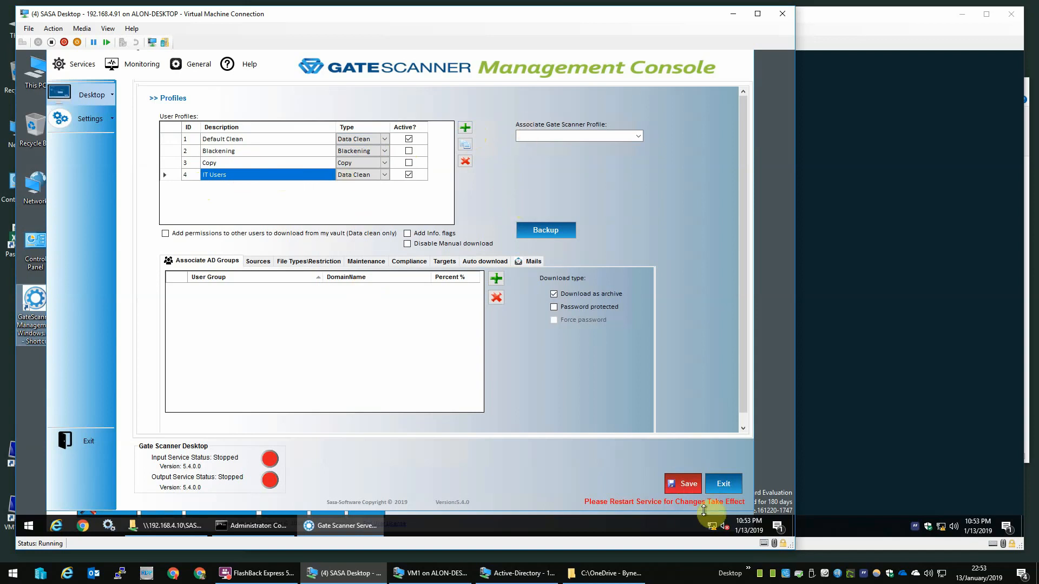
{"action": "left_click", "coordinate": [688, 483]}
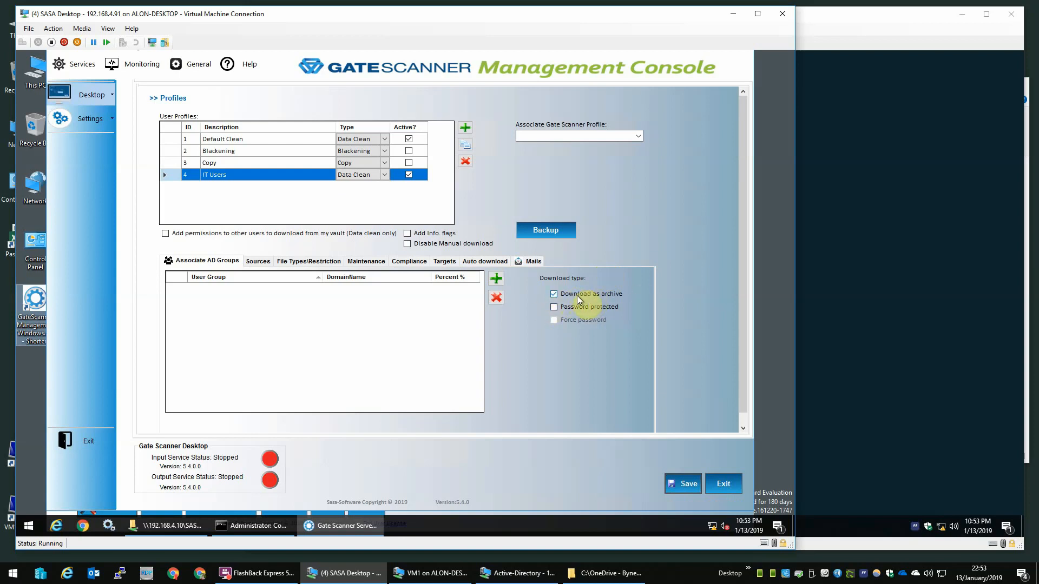
Step: Turn off Download as archive for IT Users and save
{"action": "left_click", "coordinate": [557, 294]}
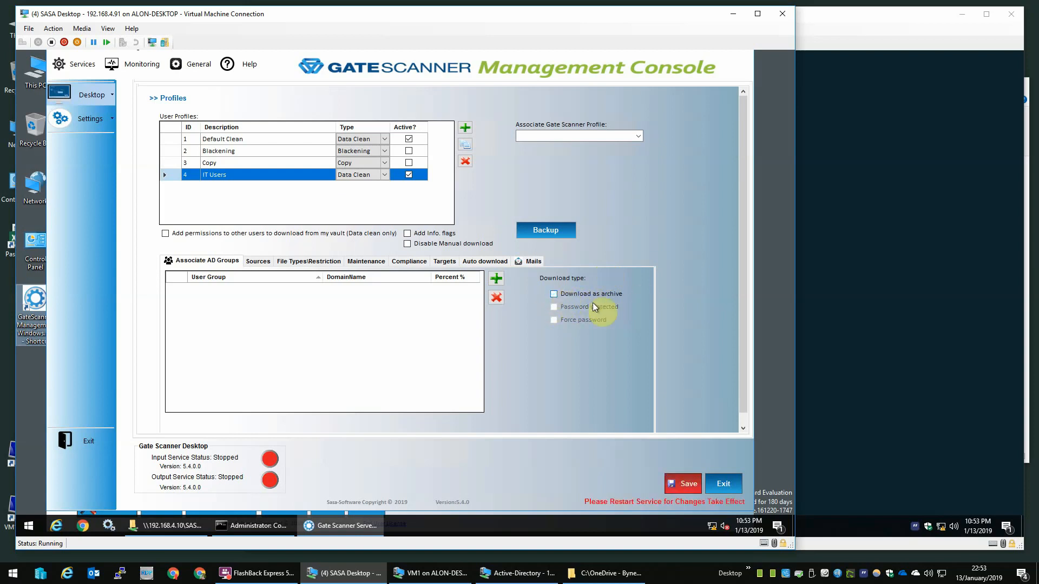
{"action": "left_click", "coordinate": [675, 483]}
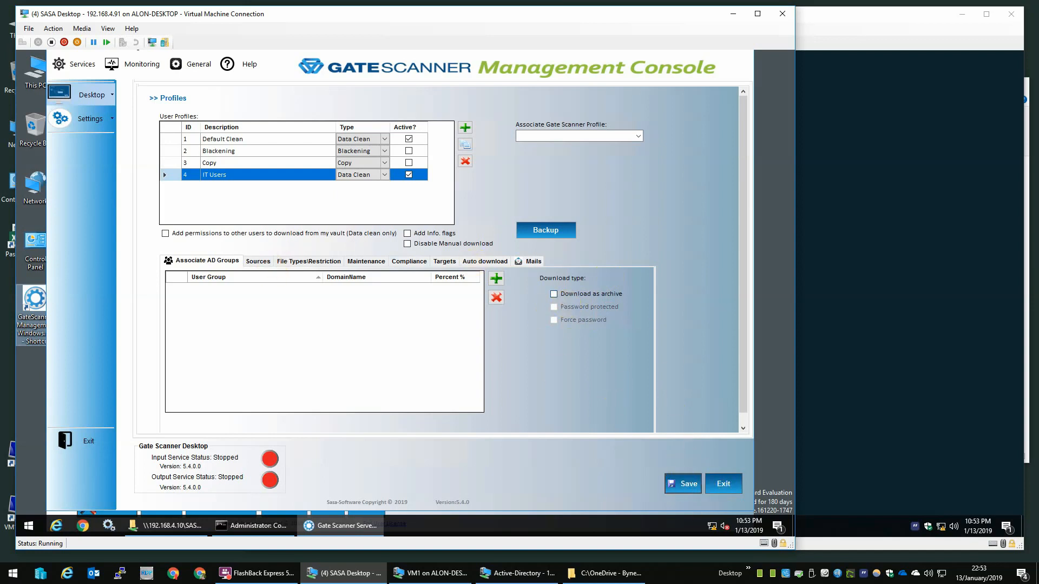
{"action": "scroll", "coordinate": [520, 365], "scroll_direction": "down", "scroll_amount": 1}
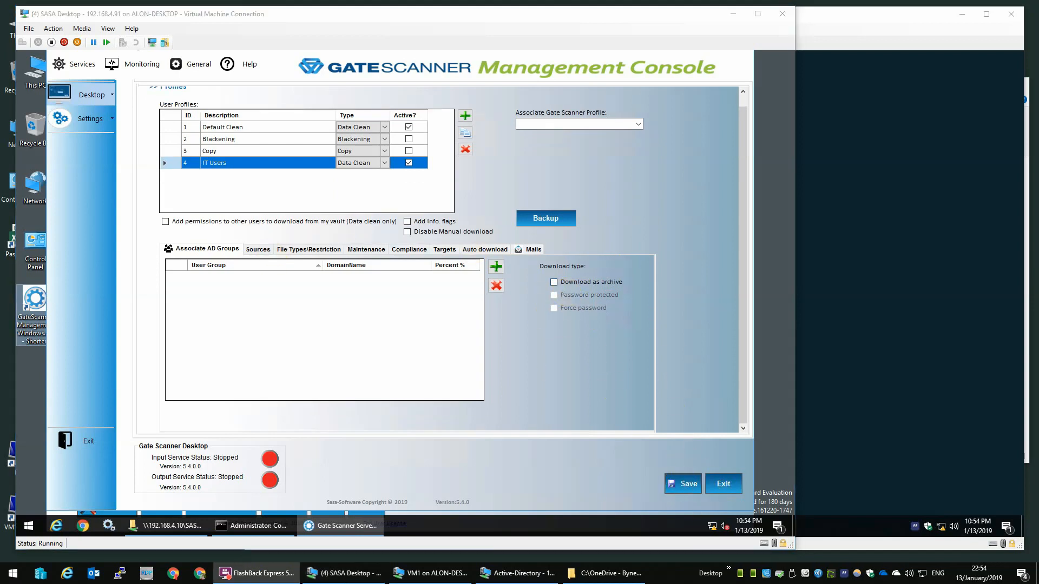
Step: Enable Auto download for the IT Users profile and browse This PC for its local path
{"action": "left_click", "coordinate": [442, 251]}
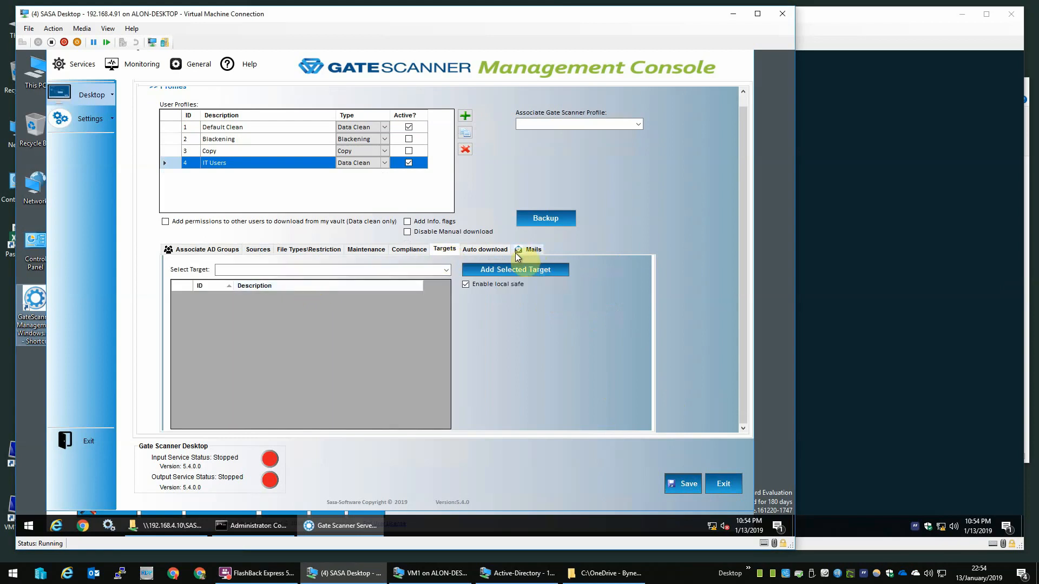
{"action": "left_click", "coordinate": [467, 251]}
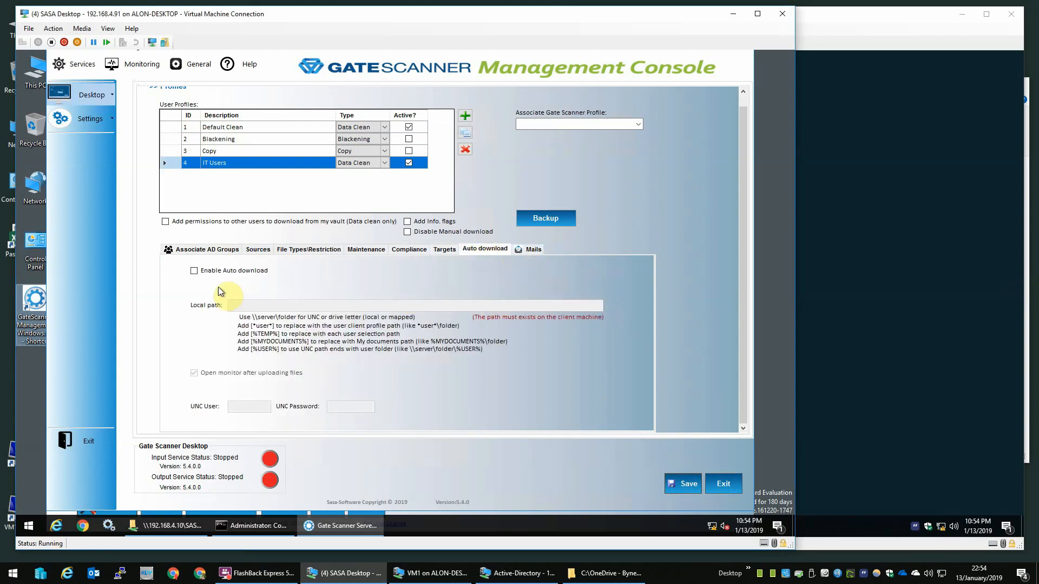
{"action": "left_click", "coordinate": [217, 272]}
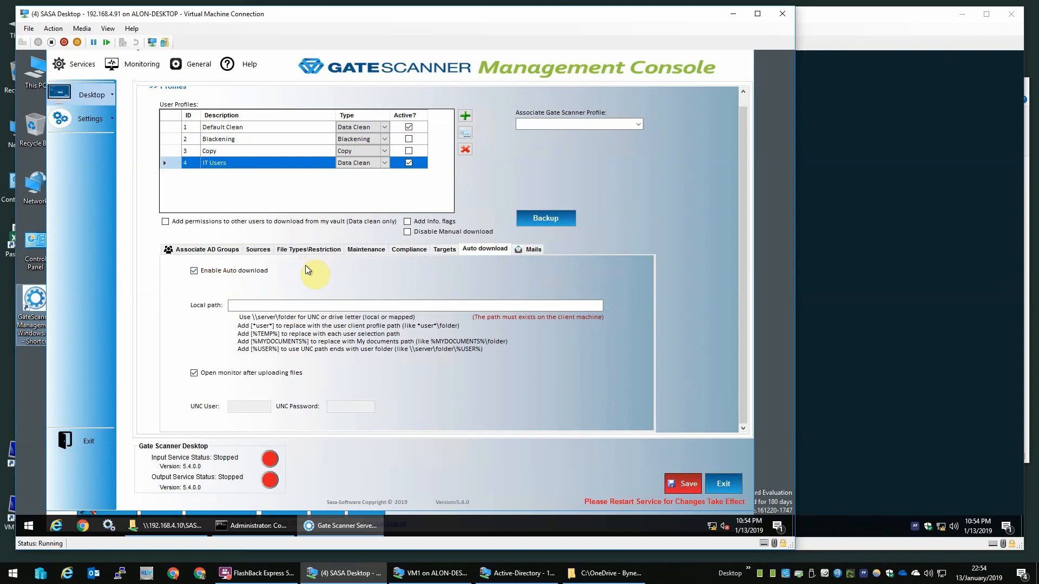
{"action": "left_click", "coordinate": [293, 307]}
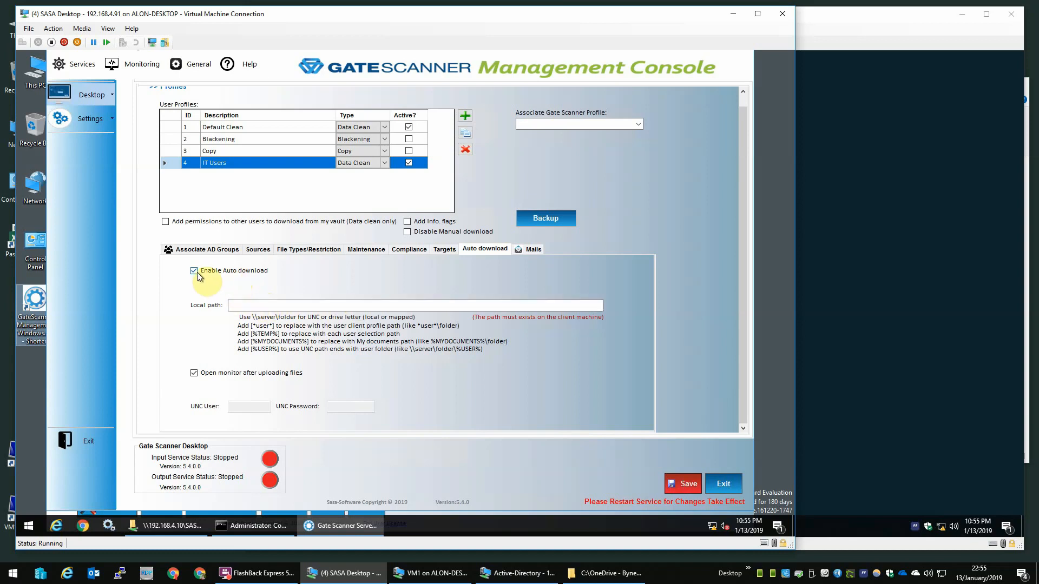
{"action": "left_click", "coordinate": [268, 305]}
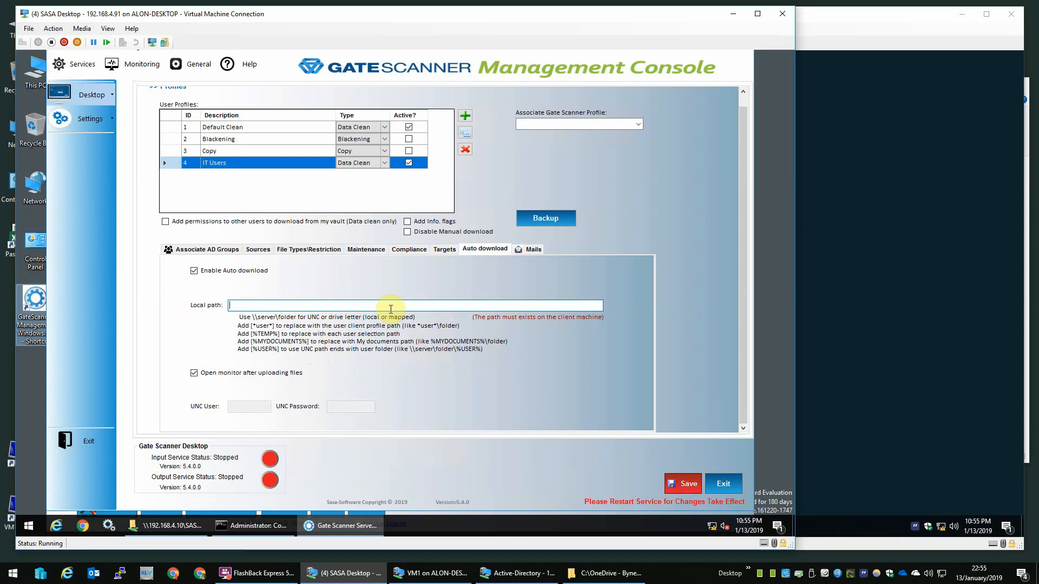
{"action": "left_click", "coordinate": [23, 72]}
Step: Create a new folder named SASA on drive C:
{"action": "double_click", "coordinate": [22, 72]}
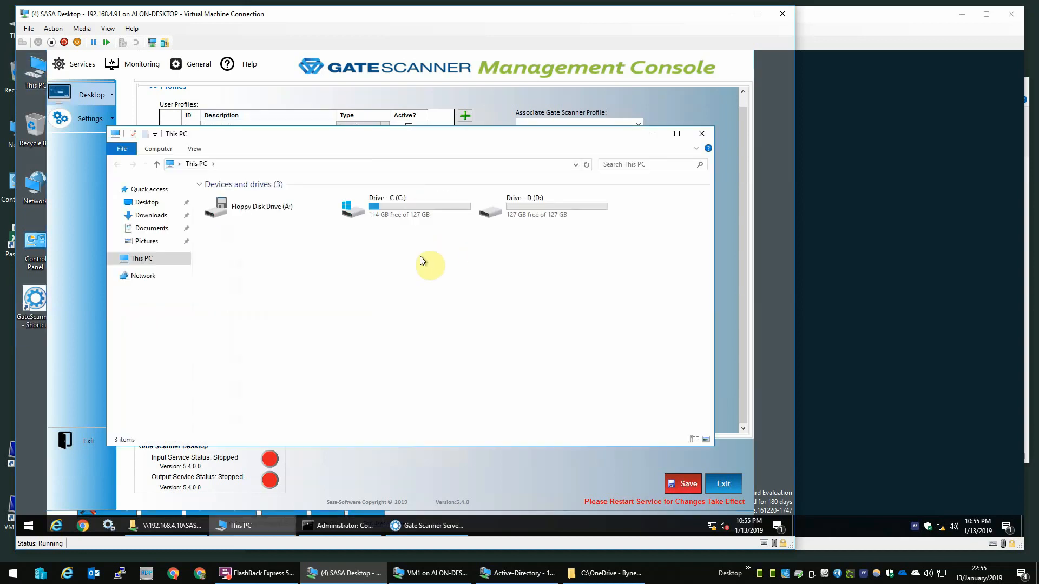
{"action": "double_click", "coordinate": [420, 213]}
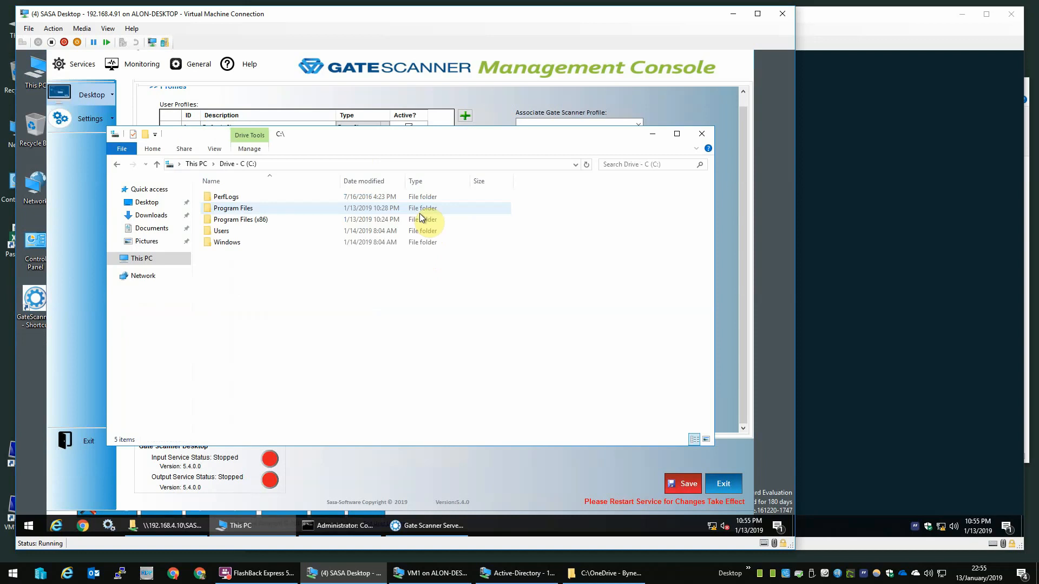
{"action": "right_click", "coordinate": [320, 264]}
{"action": "mouse_move", "coordinate": [389, 380]}
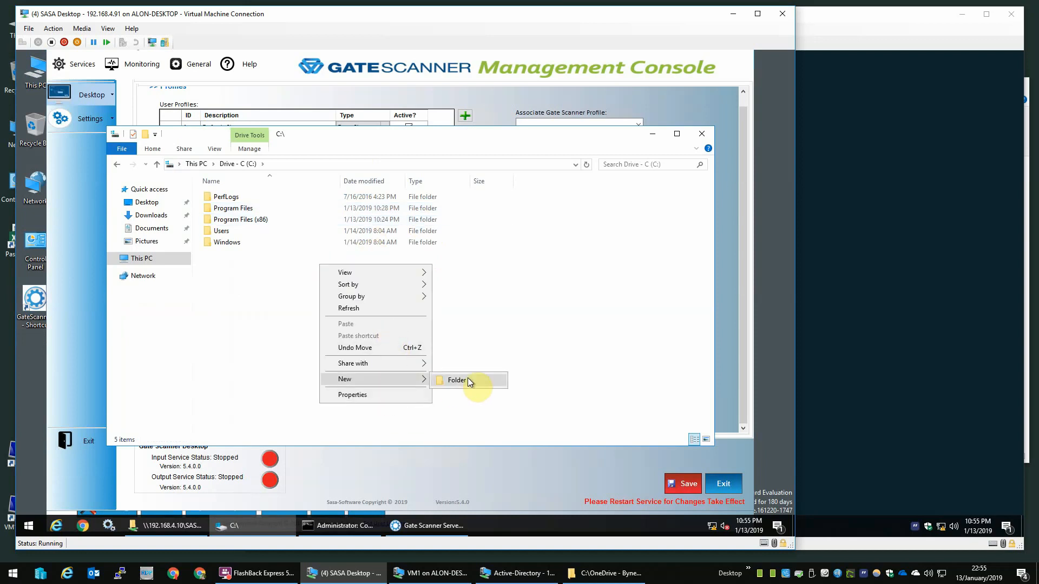
{"action": "left_click", "coordinate": [471, 380]}
{"action": "type", "text": "SASA"}
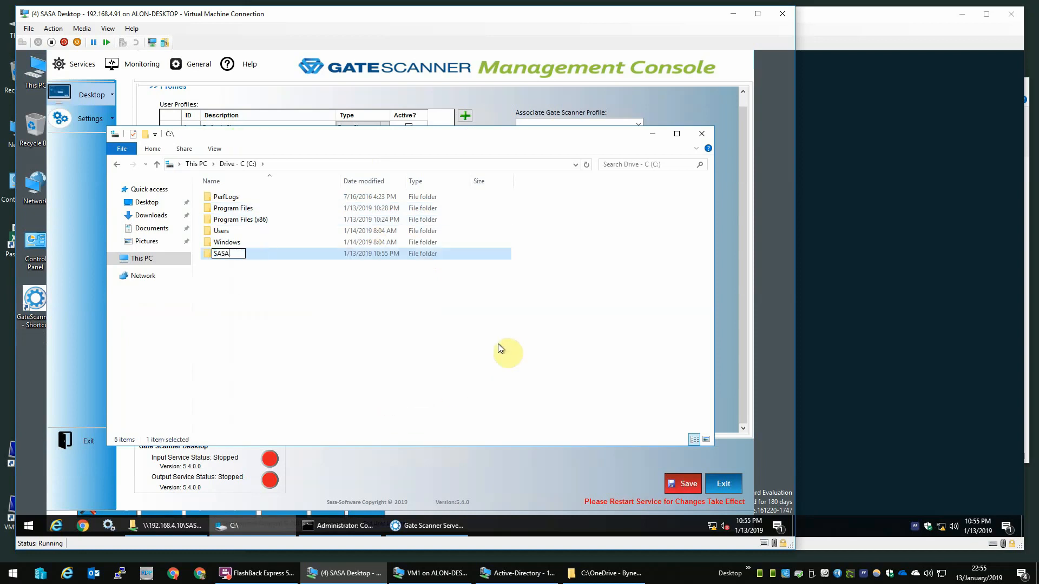
{"action": "key", "text": "Return"}
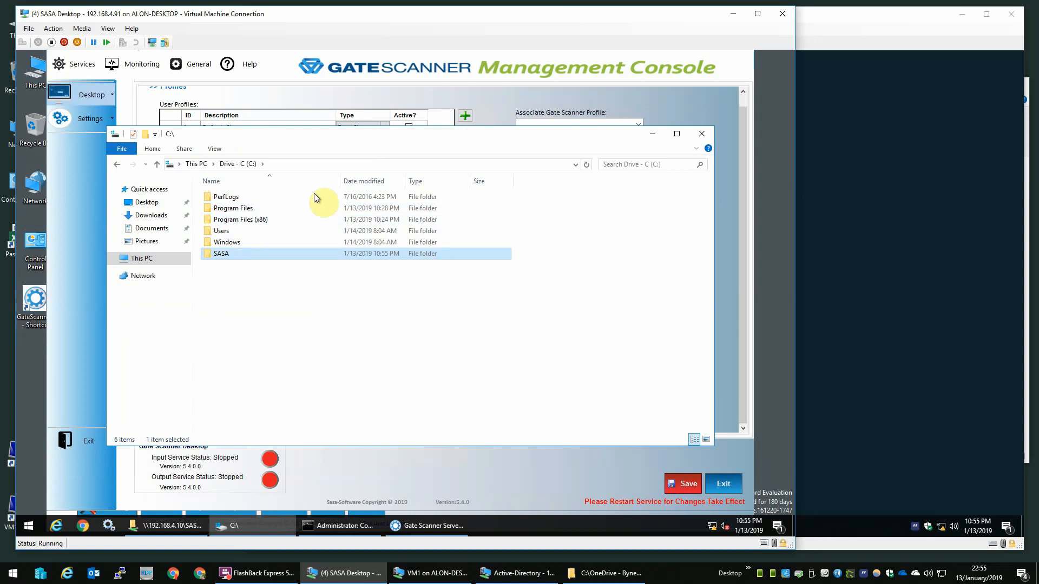
Step: In SASA's advanced security settings, give the sasa account Full control
{"action": "right_click", "coordinate": [284, 252]}
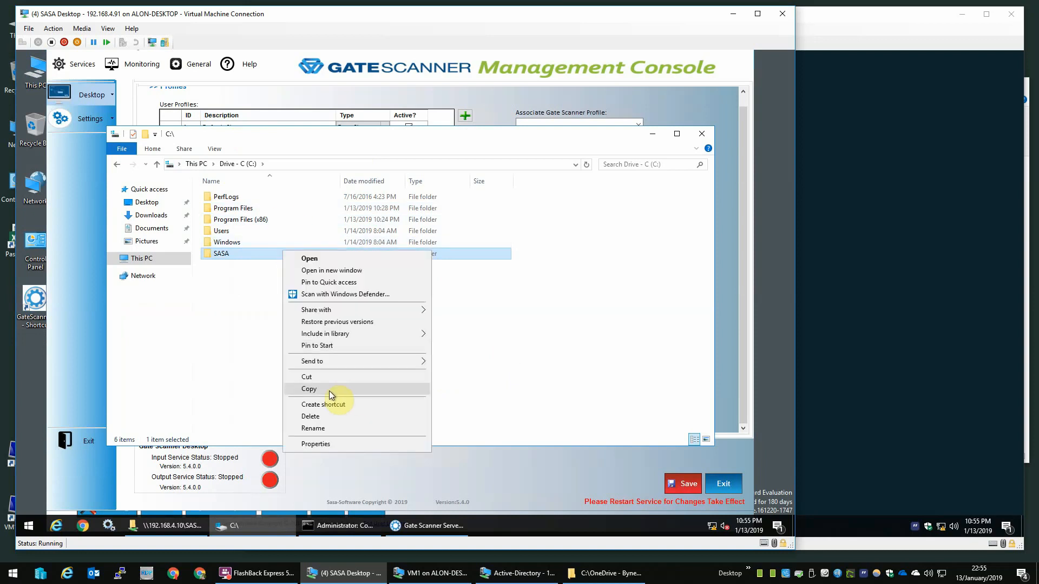
{"action": "left_click", "coordinate": [336, 442]}
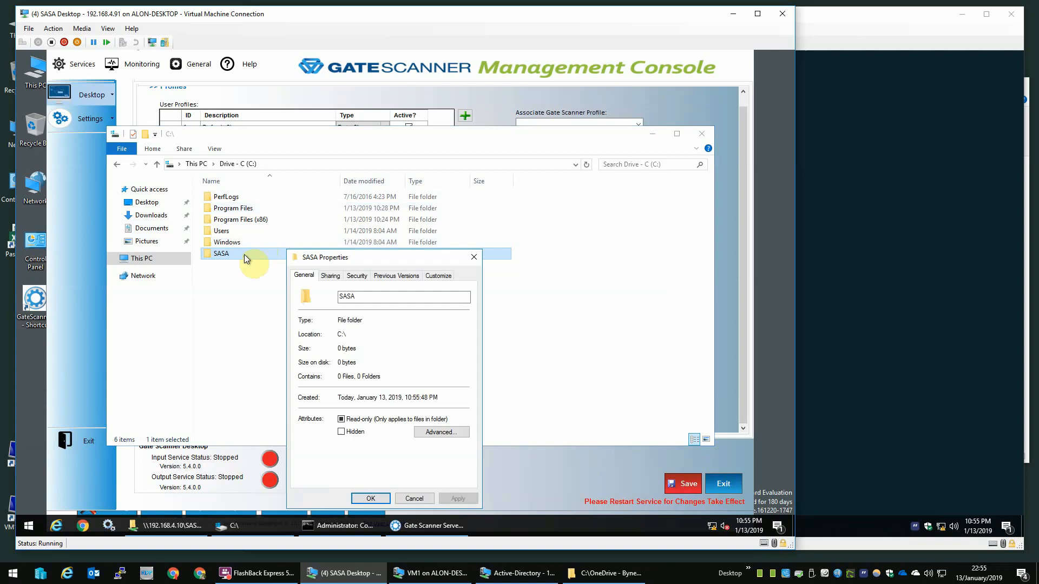
{"action": "left_click", "coordinate": [359, 276]}
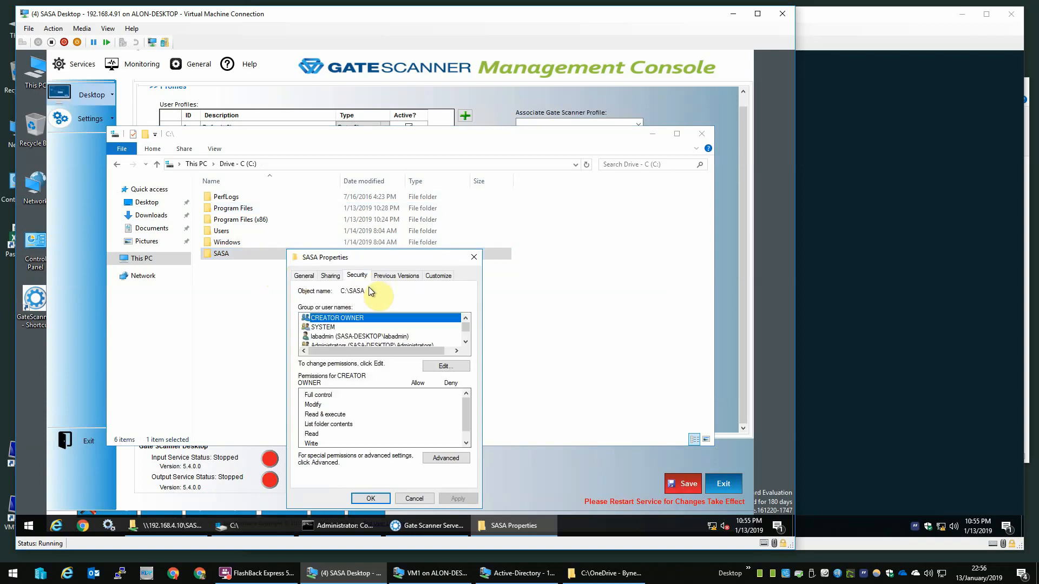
{"action": "left_click", "coordinate": [444, 458]}
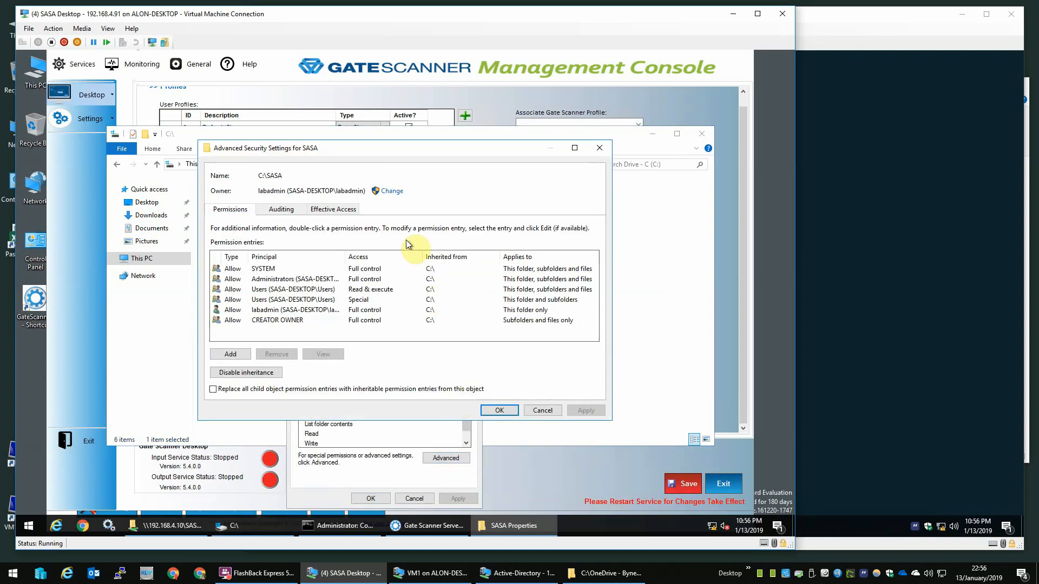
{"action": "left_click", "coordinate": [241, 355]}
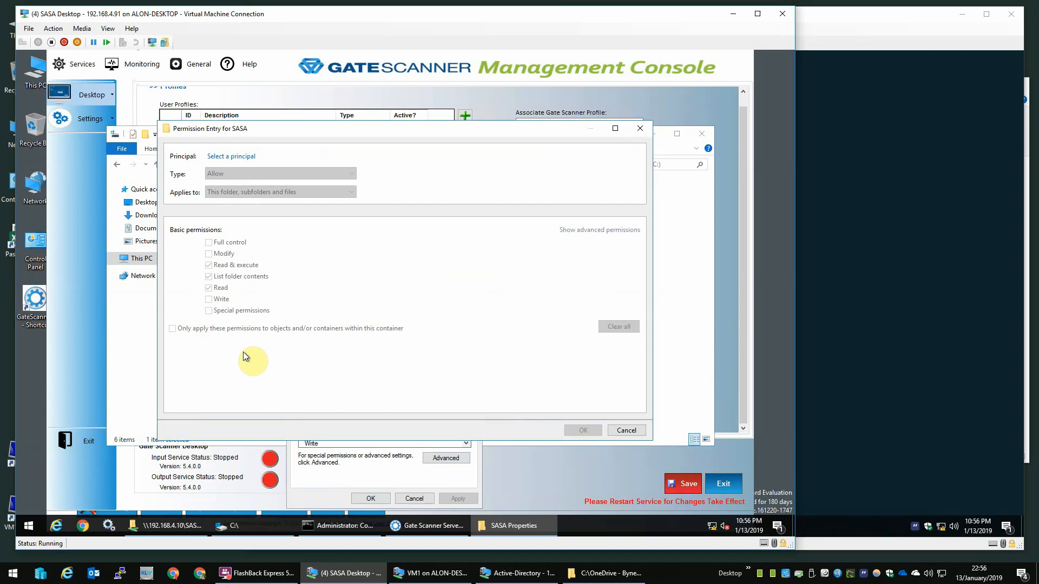
{"action": "left_click", "coordinate": [246, 157]}
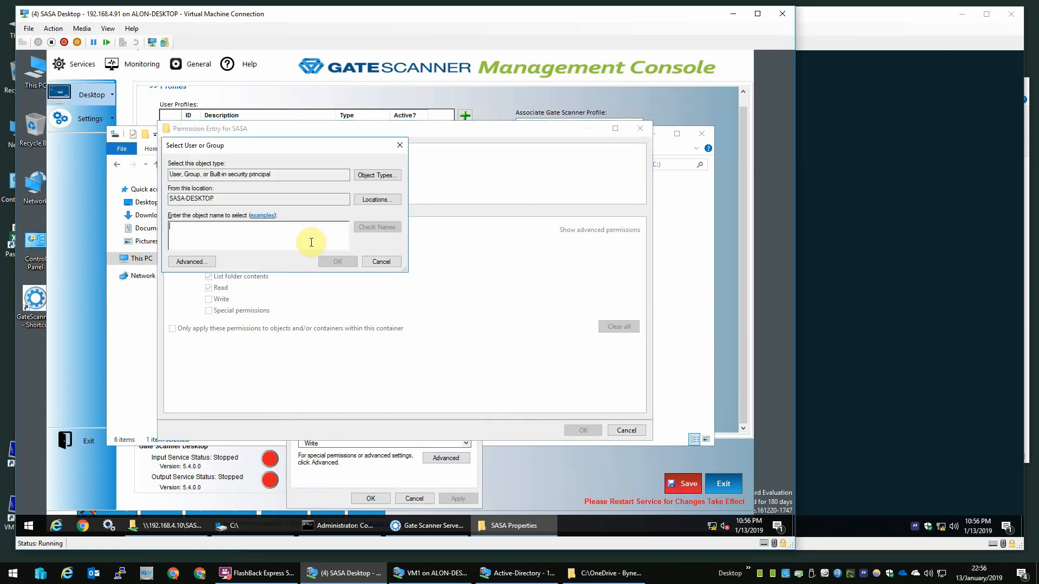
{"action": "type", "text": "sasa"}
{"action": "key", "text": "Return"}
{"action": "left_click", "coordinate": [227, 243]}
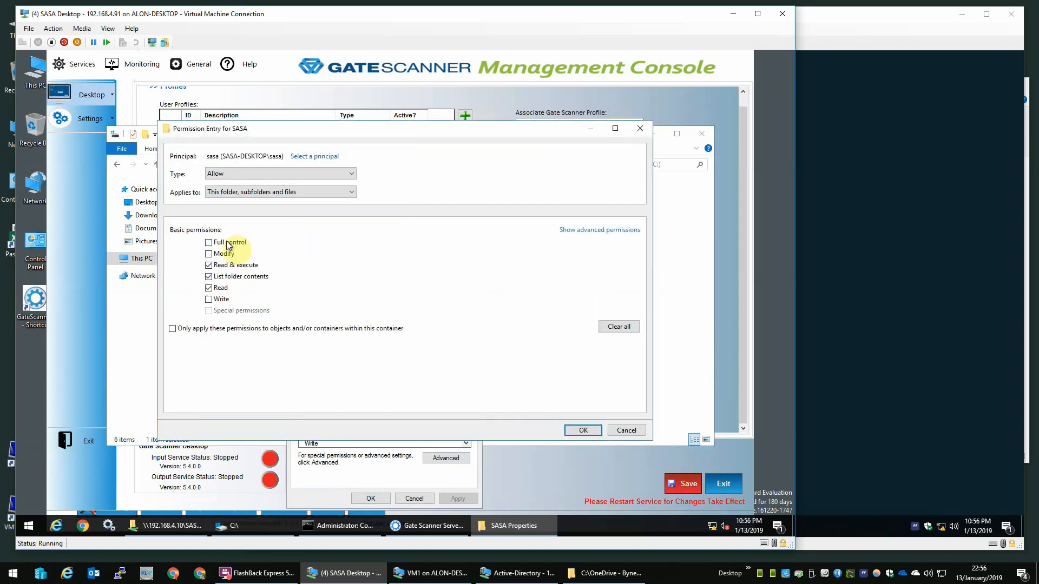
{"action": "left_click", "coordinate": [584, 430]}
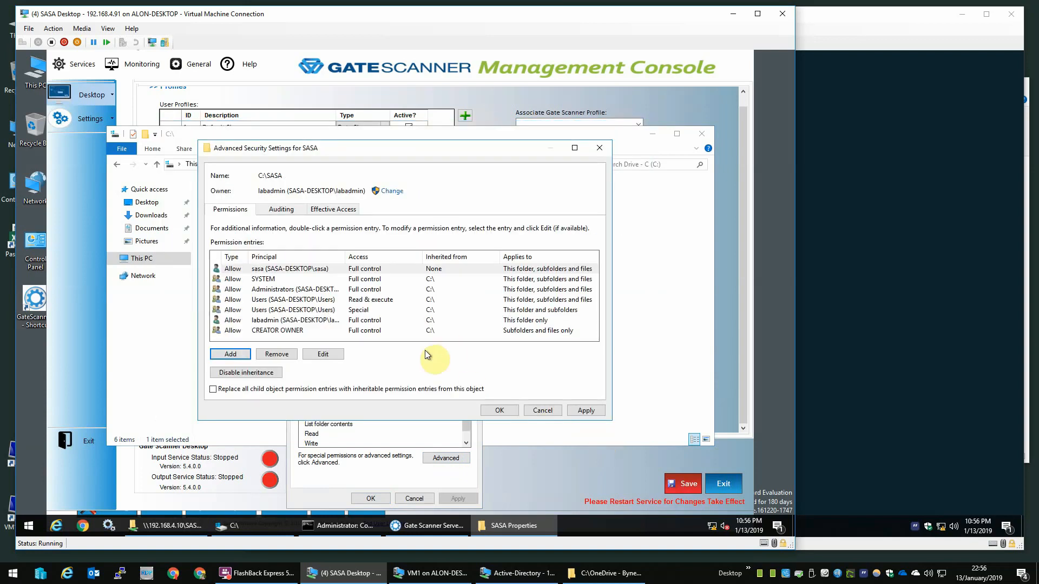
Step: Add a Full control permission entry for the iabadm account
{"action": "left_click", "coordinate": [231, 354]}
{"action": "left_click", "coordinate": [249, 157]}
{"action": "type", "text": "i"}
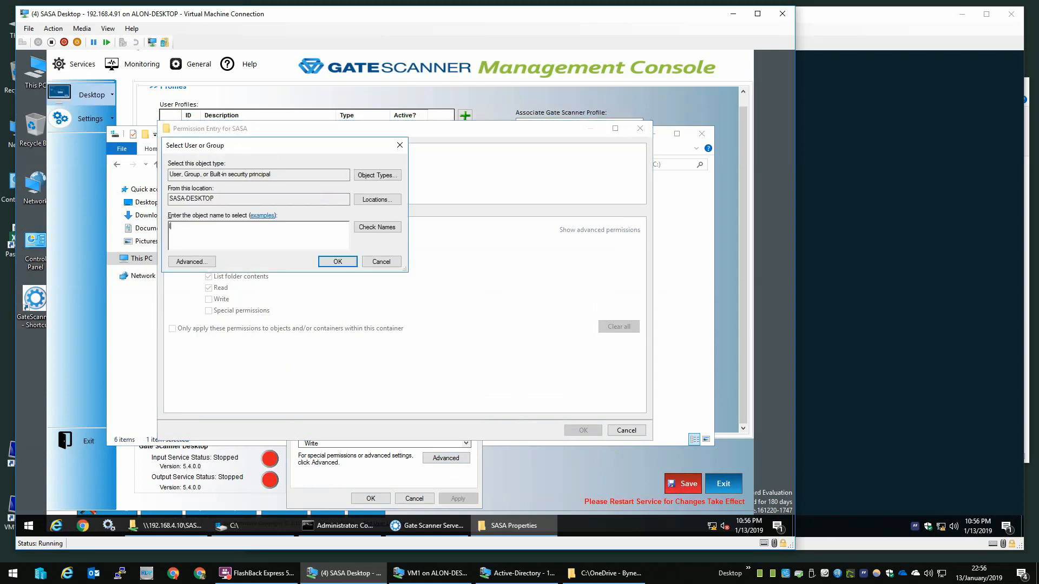
{"action": "type", "text": "abadm"}
{"action": "key", "text": "Return"}
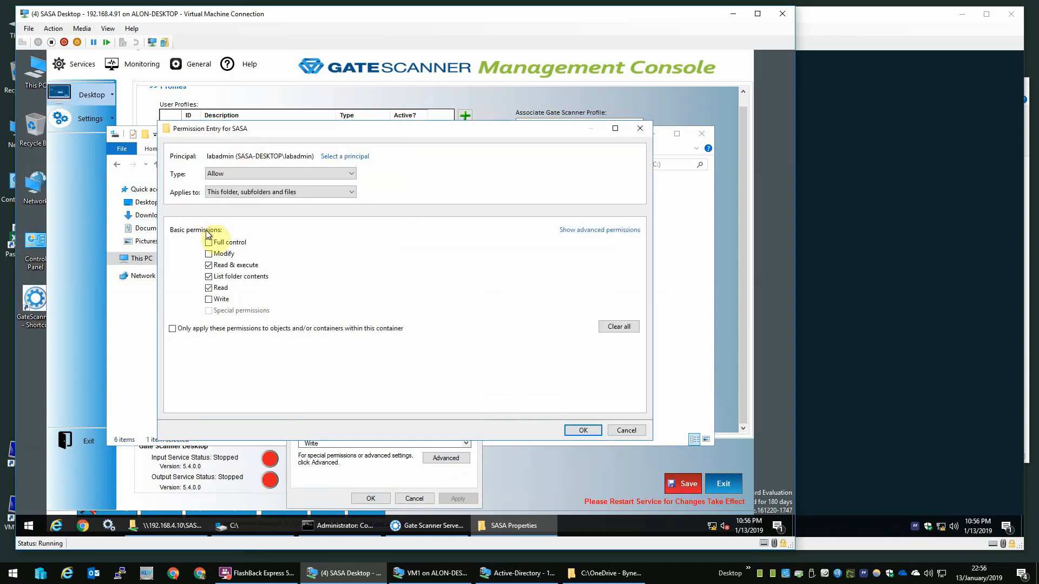
{"action": "left_click", "coordinate": [215, 244]}
{"action": "left_click", "coordinate": [583, 431]}
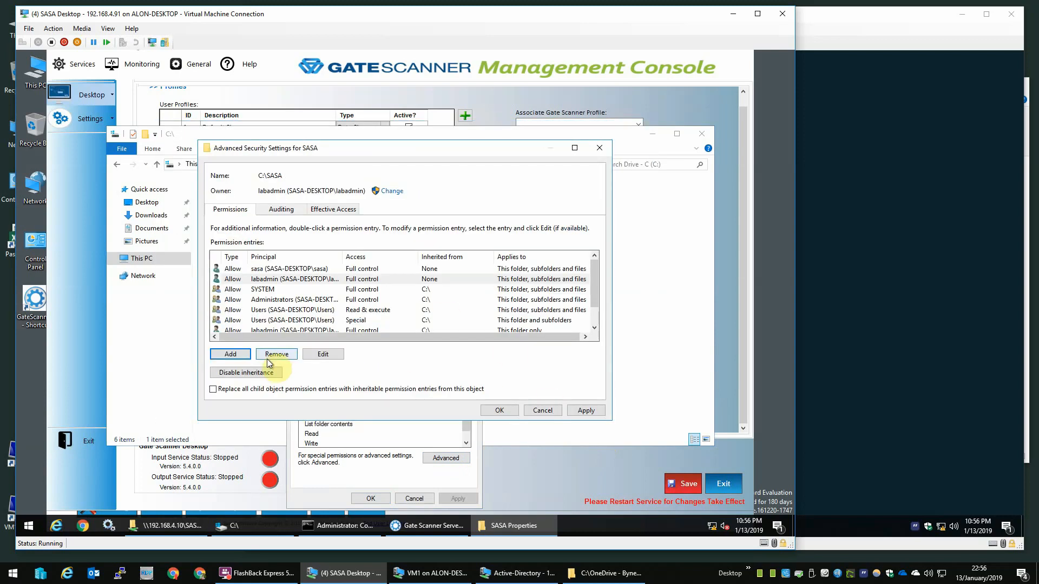
Step: Add a Full control permission entry for the scanner account
{"action": "left_click", "coordinate": [225, 356]}
{"action": "left_click", "coordinate": [257, 154]}
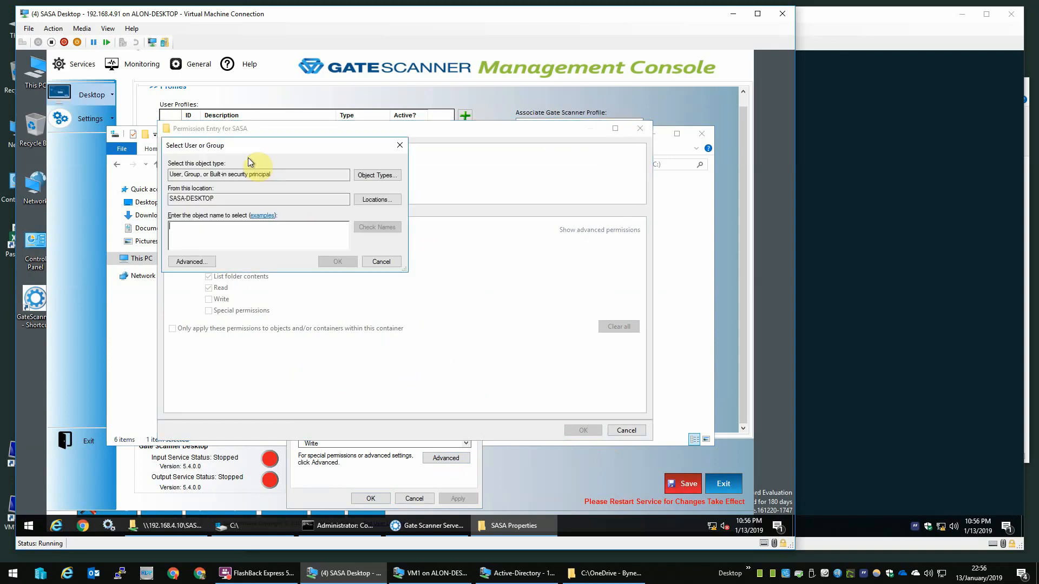
{"action": "type", "text": "scanner"}
{"action": "key", "text": "Return"}
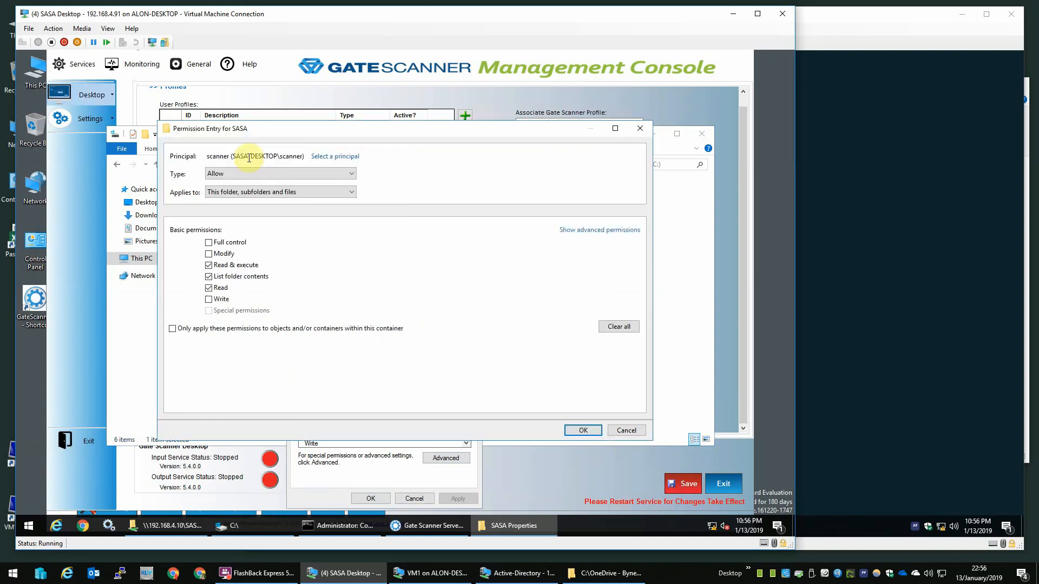
{"action": "left_click", "coordinate": [228, 244]}
{"action": "left_click", "coordinate": [583, 430]}
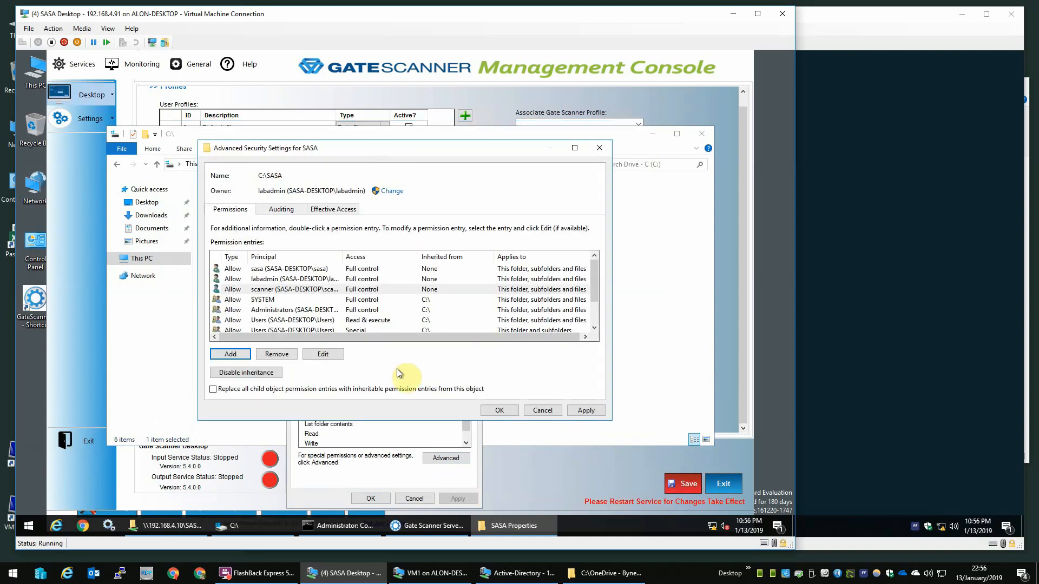
Step: Apply the permissions, open the empty SASA folder, and select its C:\SASA path
{"action": "left_click", "coordinate": [505, 410]}
{"action": "left_click", "coordinate": [382, 497]}
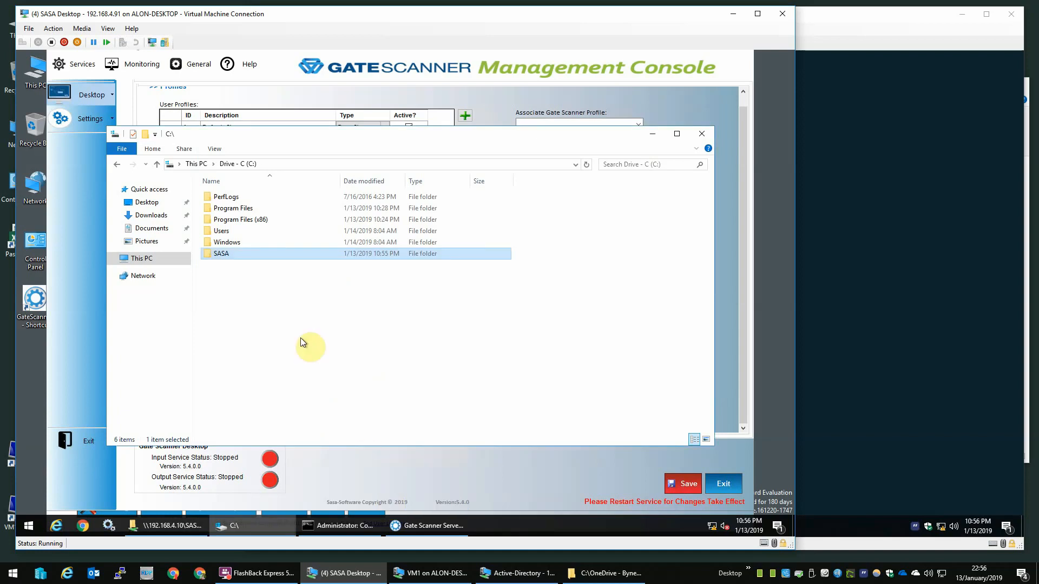
{"action": "double_click", "coordinate": [248, 252]}
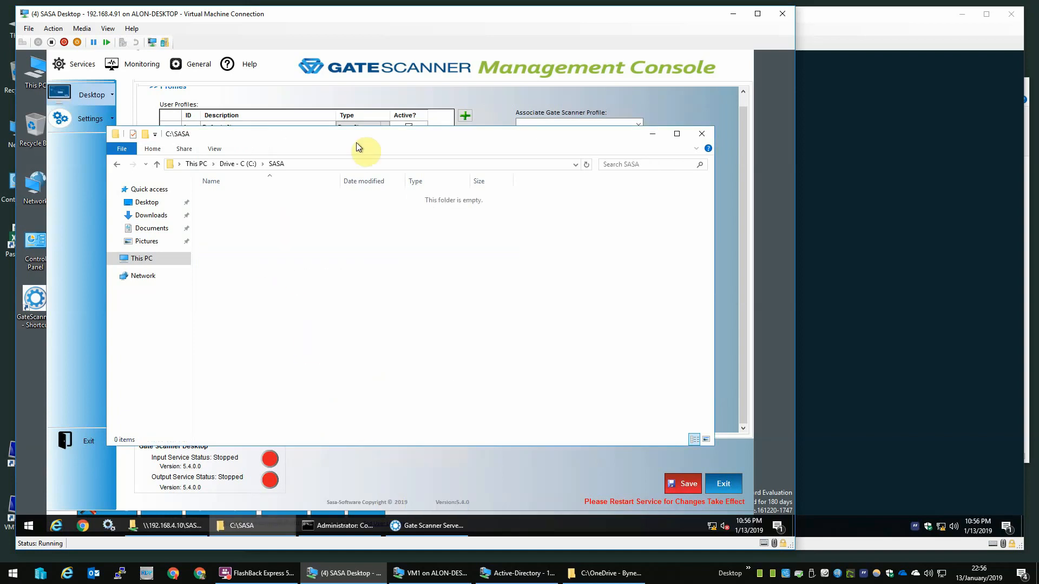
{"action": "left_click", "coordinate": [325, 164]}
{"action": "key", "text": "ctrl+c"}
Step: Save C:\SASA\ as the IT Users auto-download local path, then view the mail settings
{"action": "left_click", "coordinate": [652, 134]}
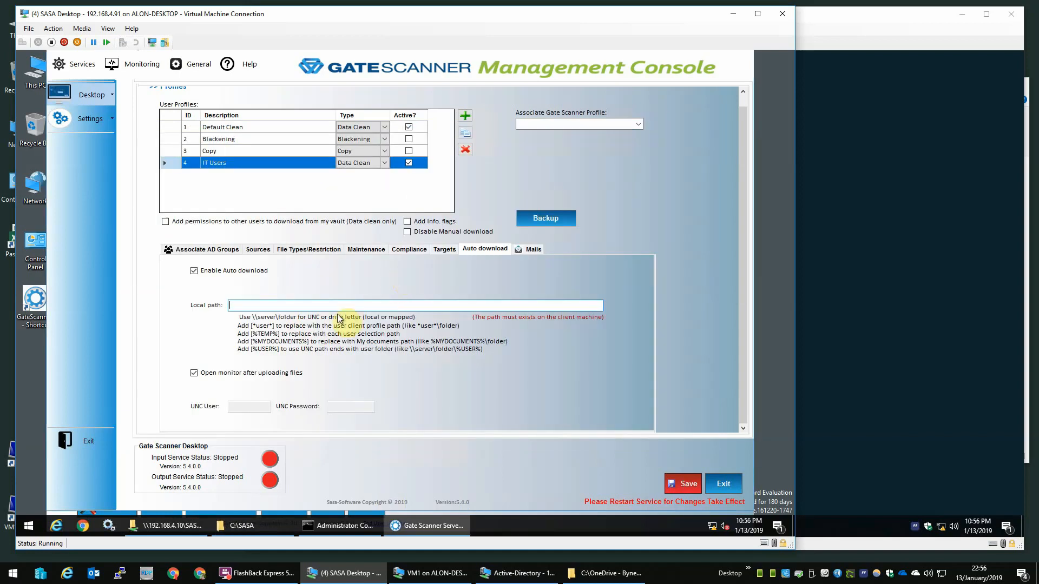
{"action": "left_click", "coordinate": [334, 304]}
{"action": "key", "text": "ctrl+v"}
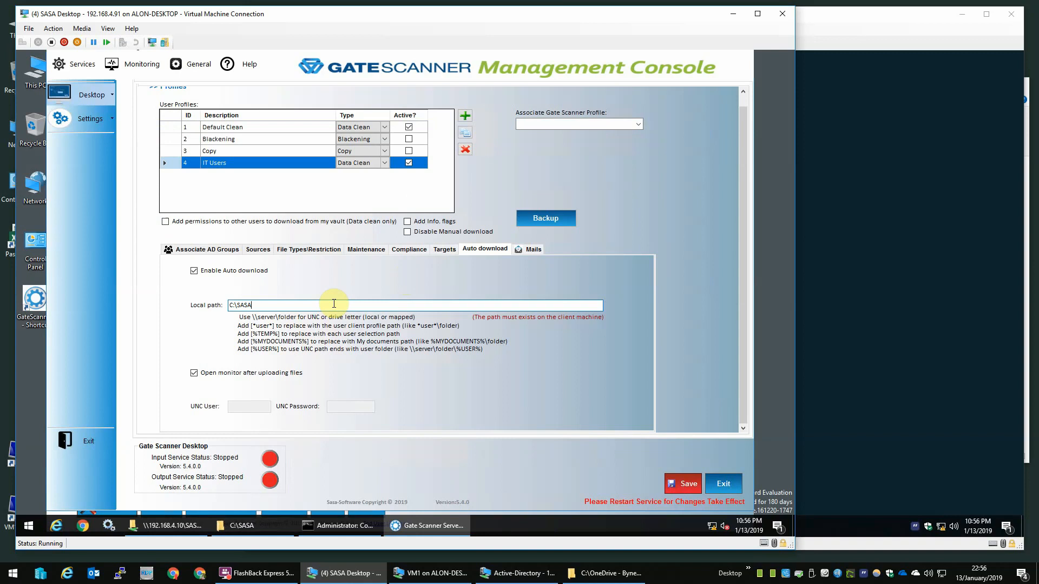
{"action": "type", "text": "\\"}
{"action": "left_click", "coordinate": [687, 479]}
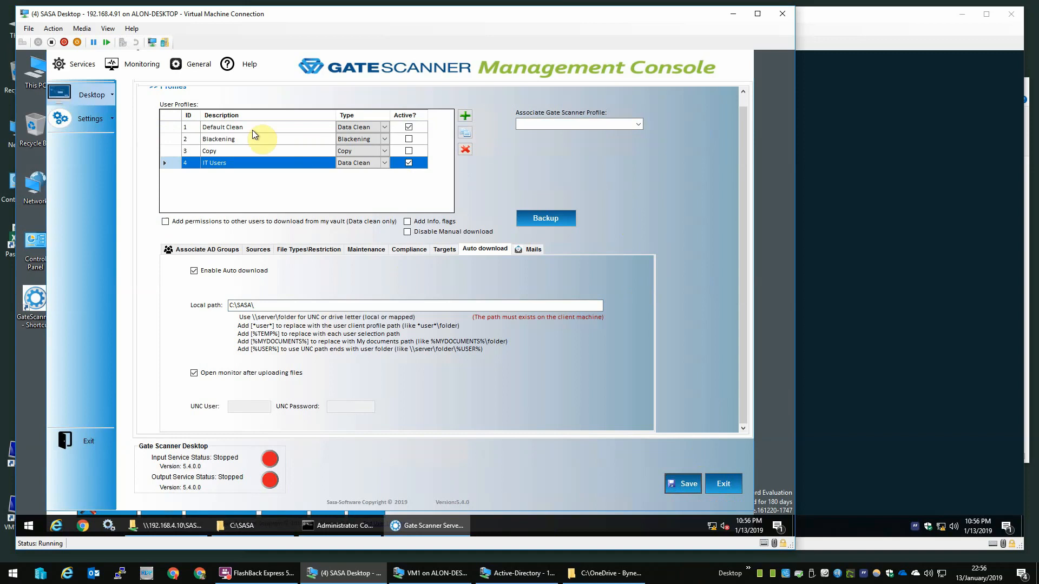
{"action": "left_click", "coordinate": [525, 248]}
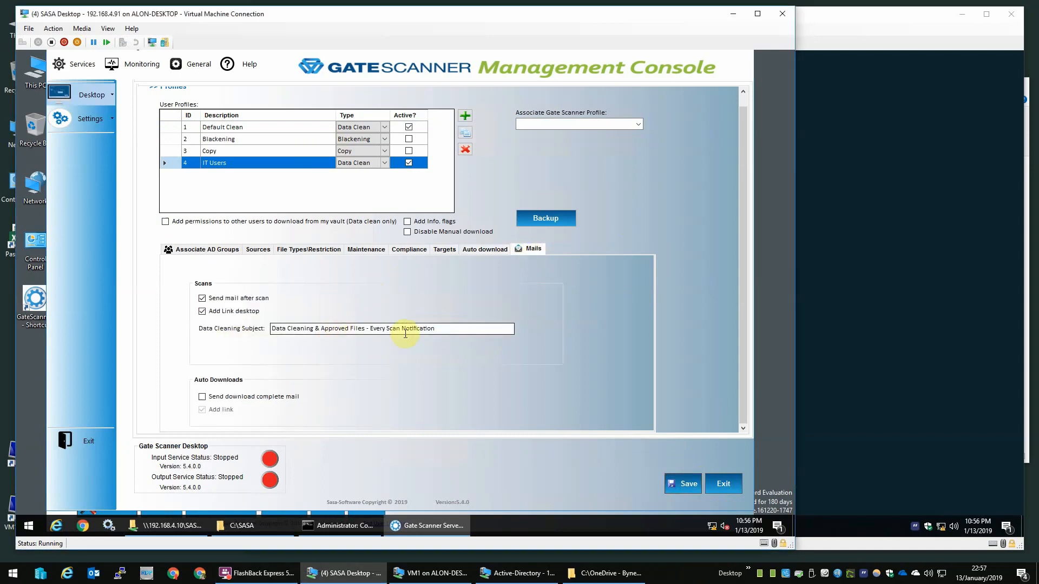
{"action": "left_click_drag", "start_coordinate": [439, 329], "coordinate": [236, 305]}
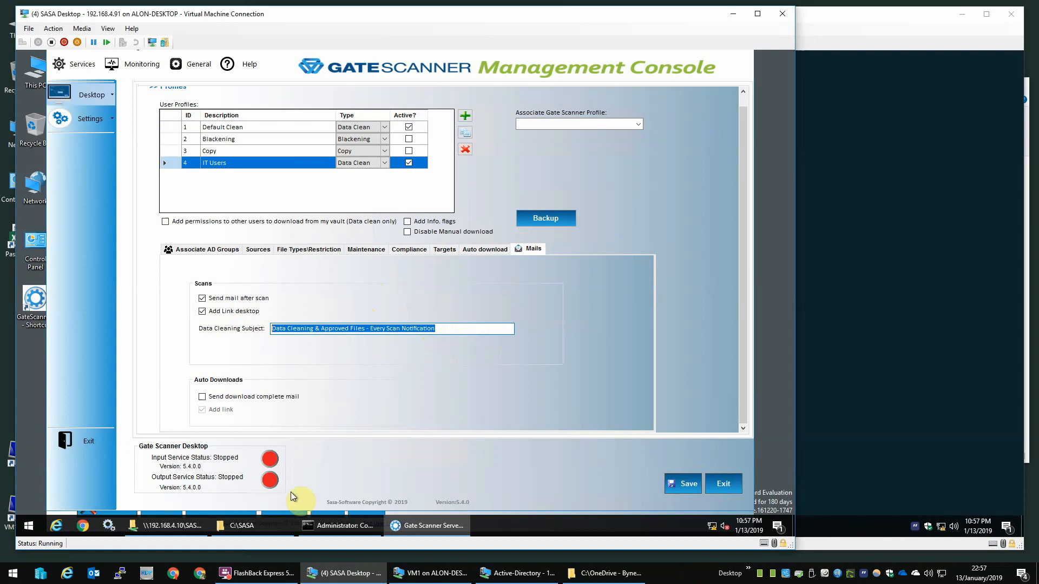
{"action": "left_click", "coordinate": [517, 574]}
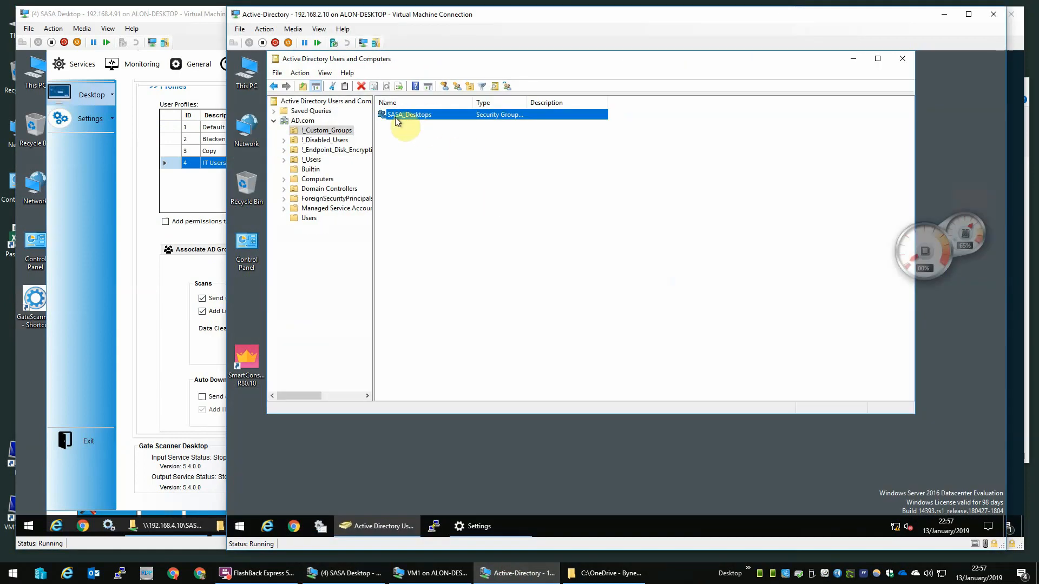
{"action": "left_click", "coordinate": [309, 218]}
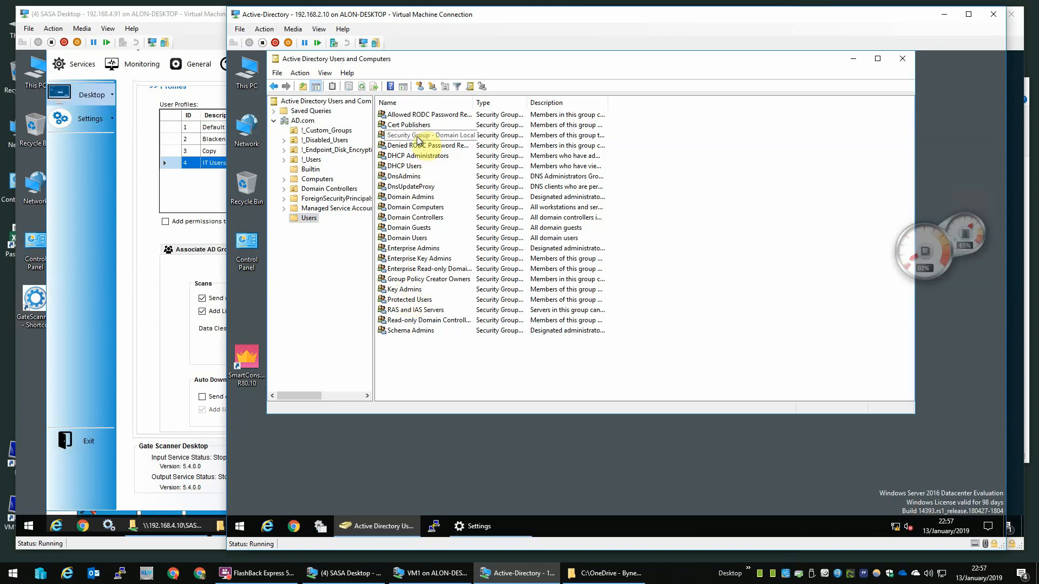
{"action": "left_click", "coordinate": [326, 131]}
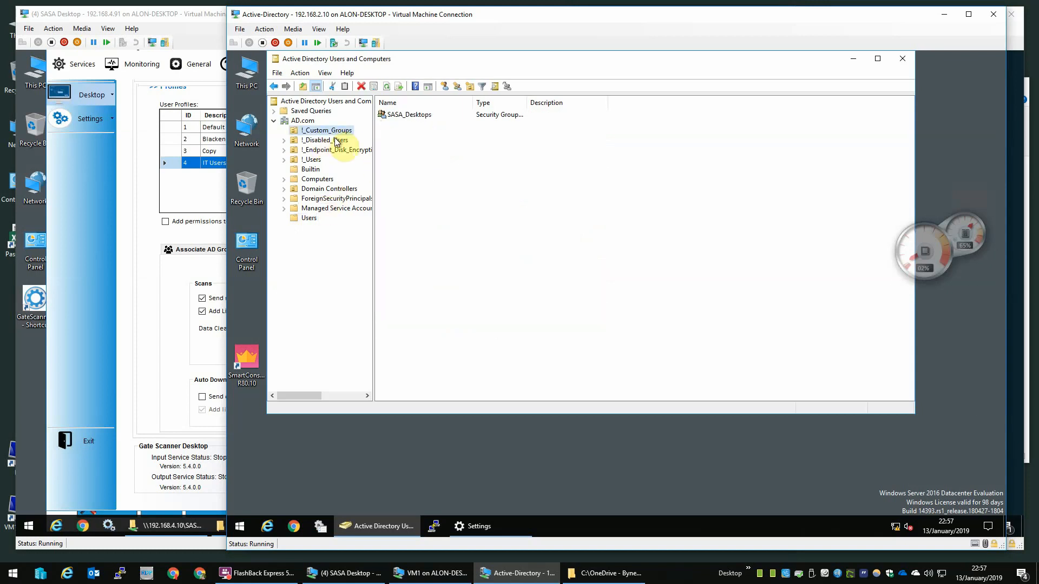
{"action": "left_click", "coordinate": [337, 140]}
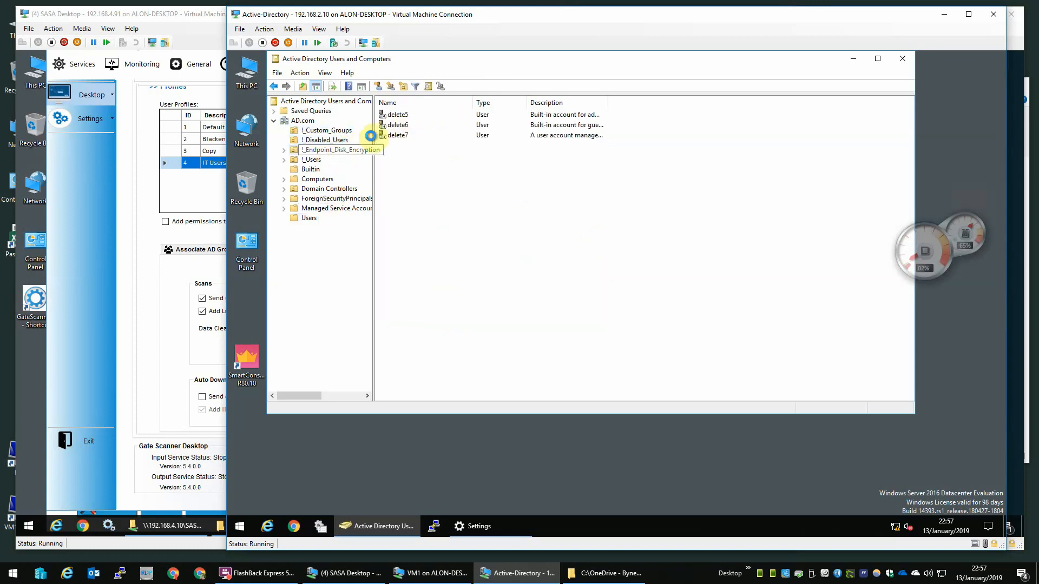
{"action": "left_click", "coordinate": [341, 150]}
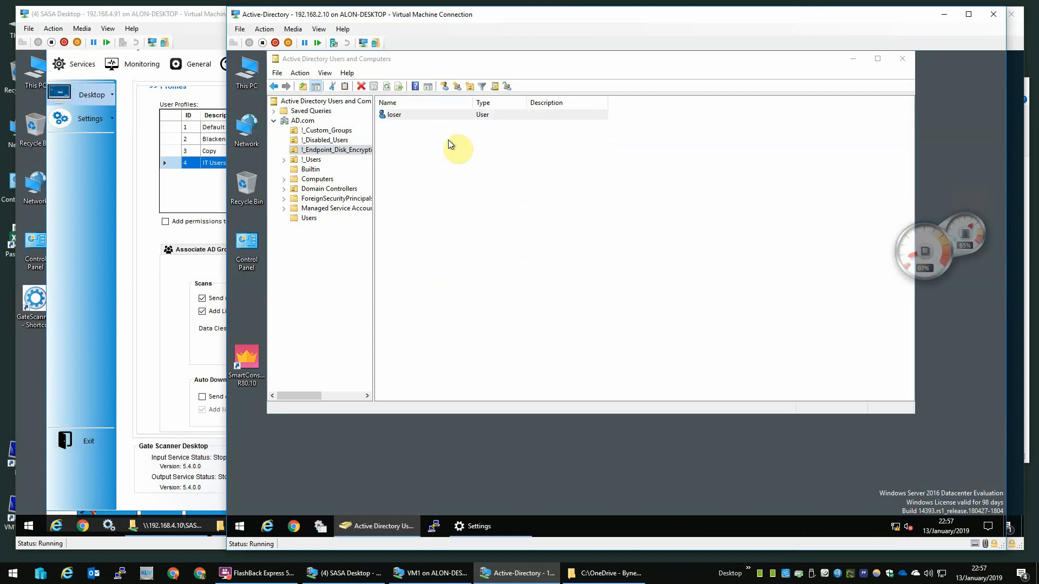
{"action": "left_click", "coordinate": [645, 309]}
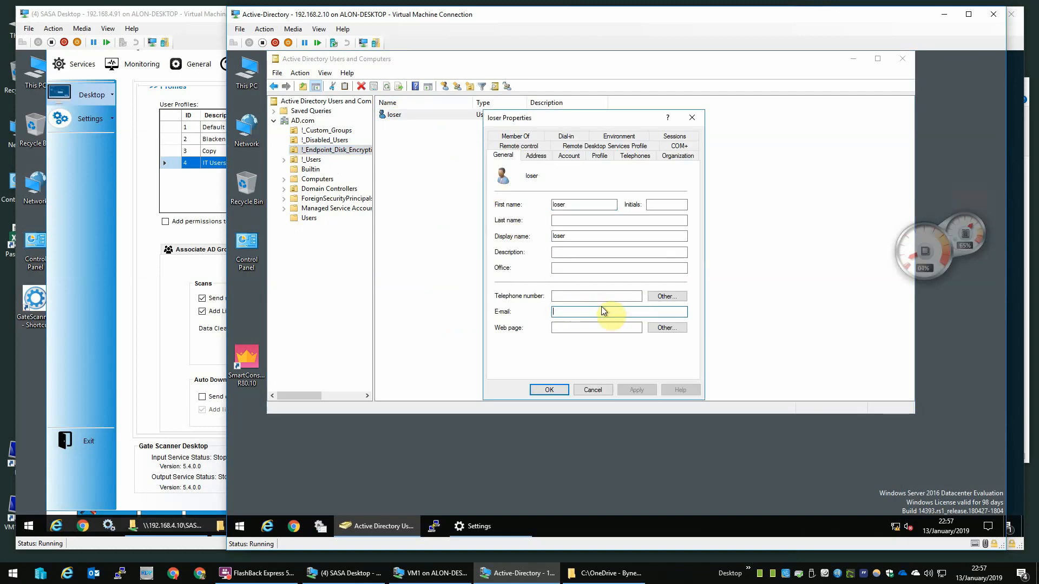
{"action": "left_click", "coordinate": [606, 390]}
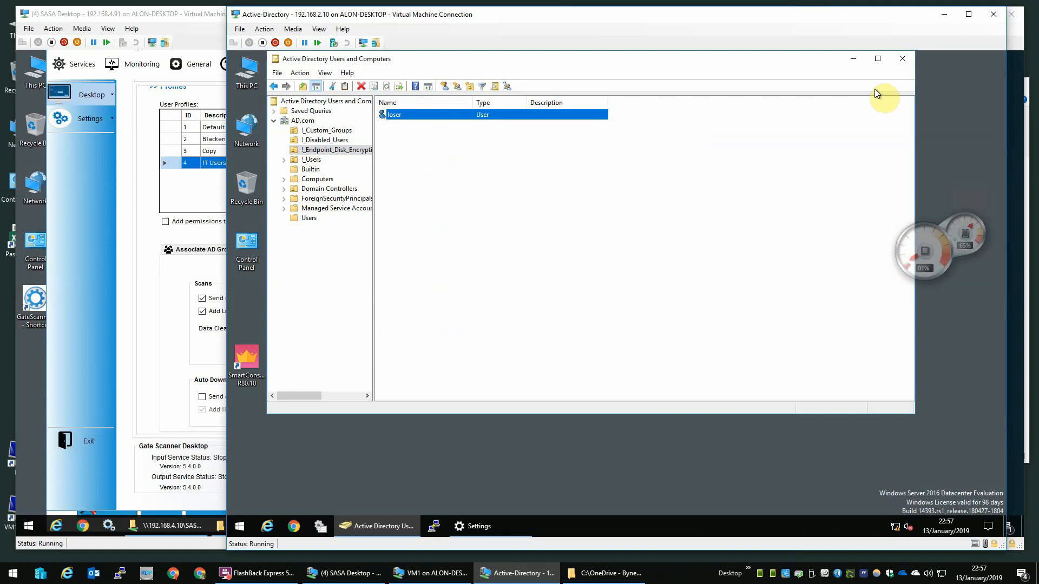
{"action": "left_click", "coordinate": [956, 20]}
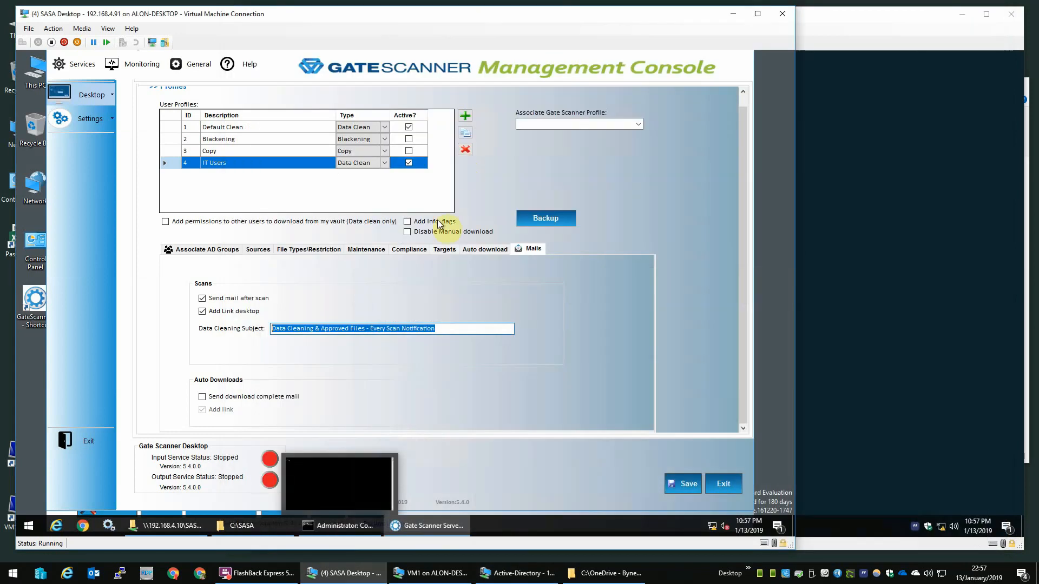
Step: Check the synced domain on the Desktop Client/Server Domains tab
{"action": "left_click", "coordinate": [93, 98]}
{"action": "left_click", "coordinate": [162, 127]}
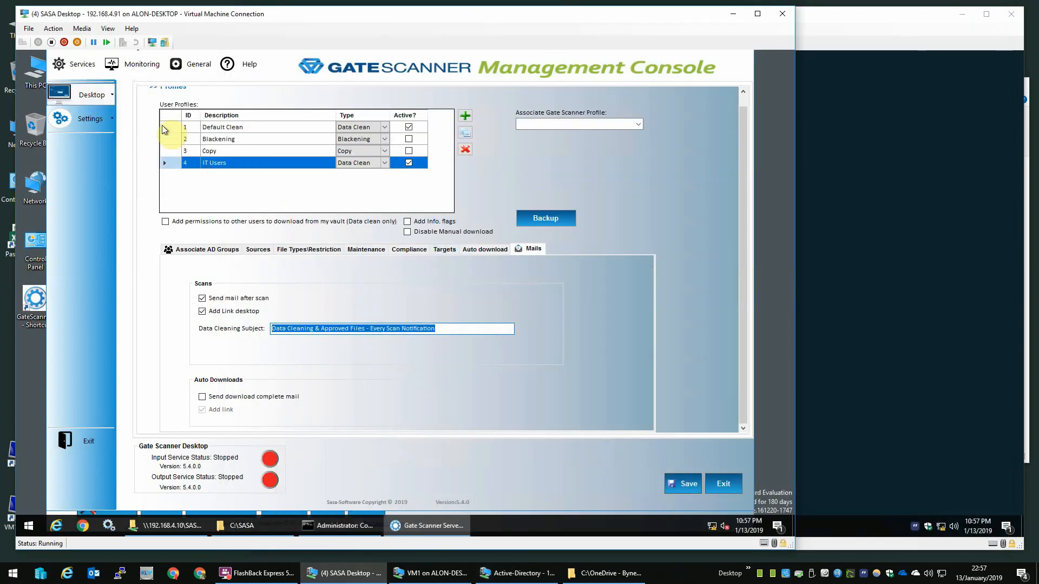
{"action": "left_click", "coordinate": [331, 96]}
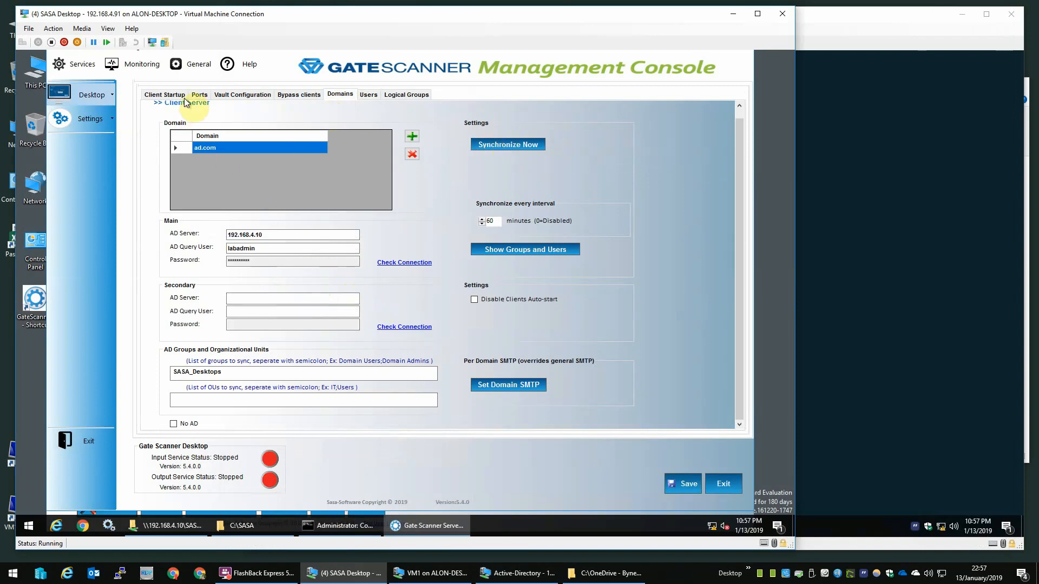
Step: Review the Logins and Login History settings pages, then the Gate Scanner Profiles page
{"action": "left_click", "coordinate": [96, 122]}
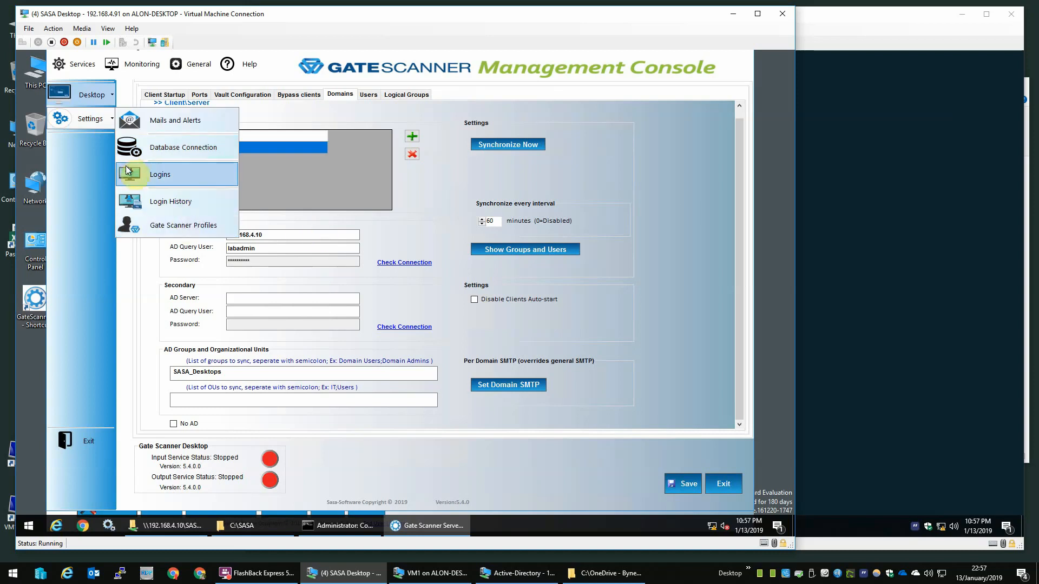
{"action": "left_click", "coordinate": [149, 175]}
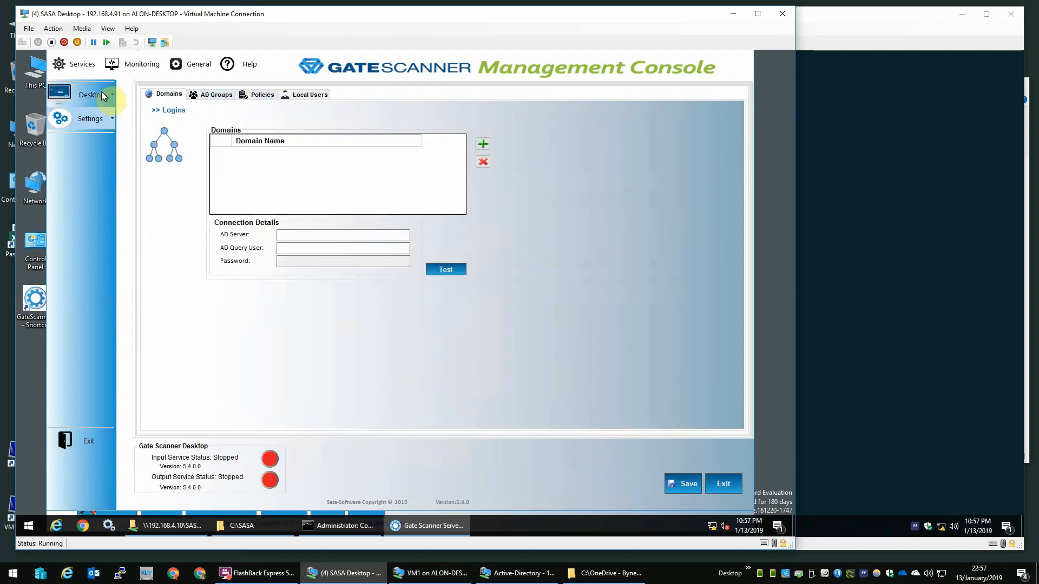
{"action": "left_click", "coordinate": [87, 119]}
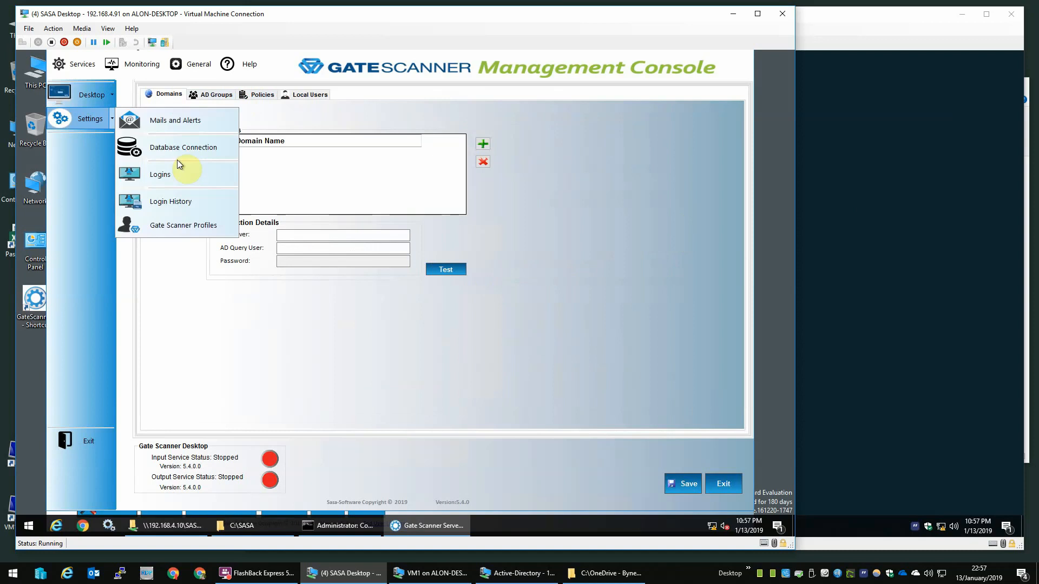
{"action": "left_click", "coordinate": [177, 202]}
{"action": "left_click", "coordinate": [93, 126]}
{"action": "left_click", "coordinate": [165, 224]}
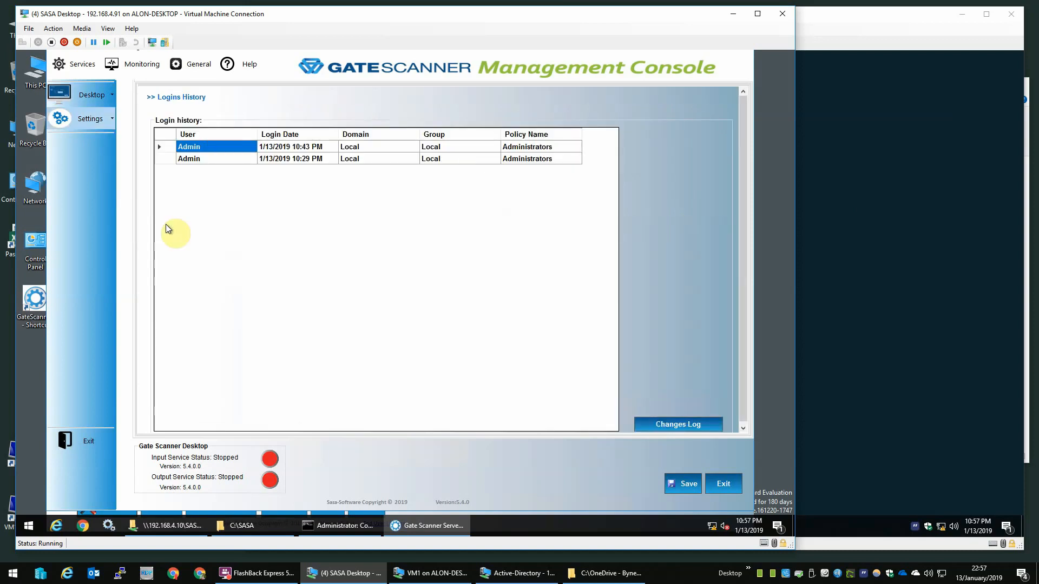
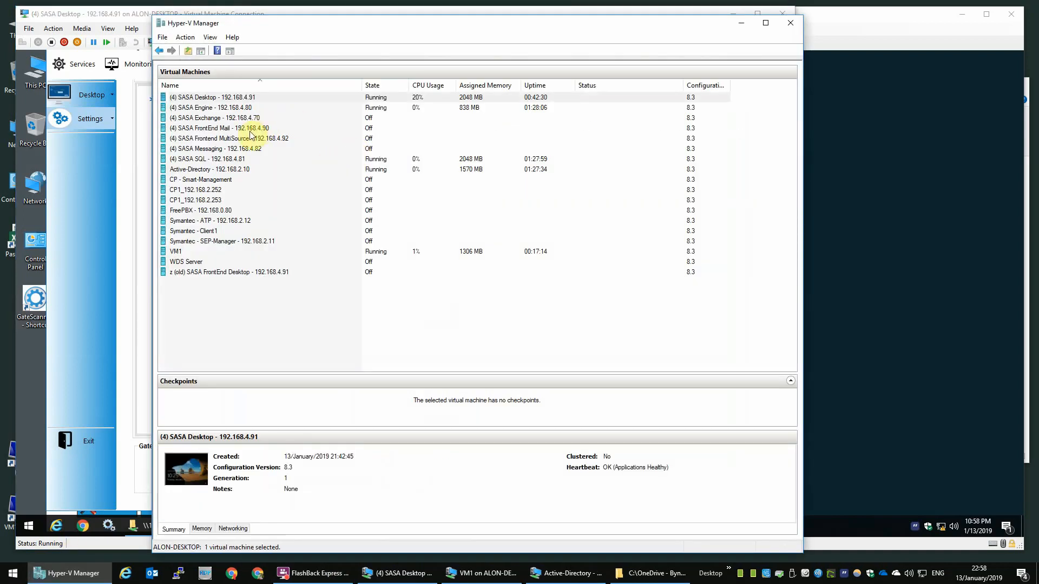
Step: Start the SASA FrontEnd Mail virtual machine in Hyper-V Manager
{"action": "left_click", "coordinate": [241, 139]}
{"action": "right_click", "coordinate": [244, 129]}
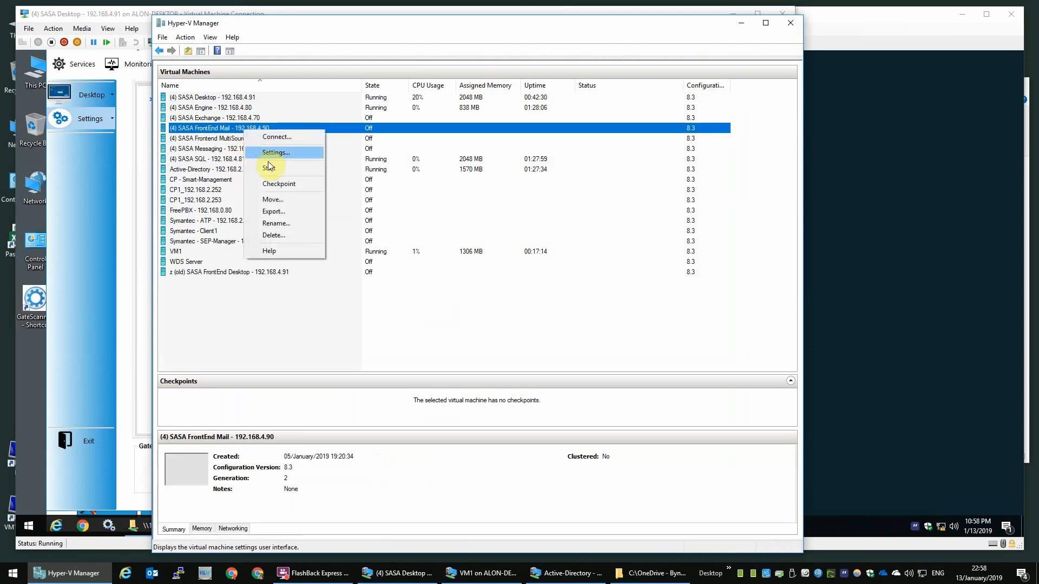
{"action": "left_click", "coordinate": [269, 168]}
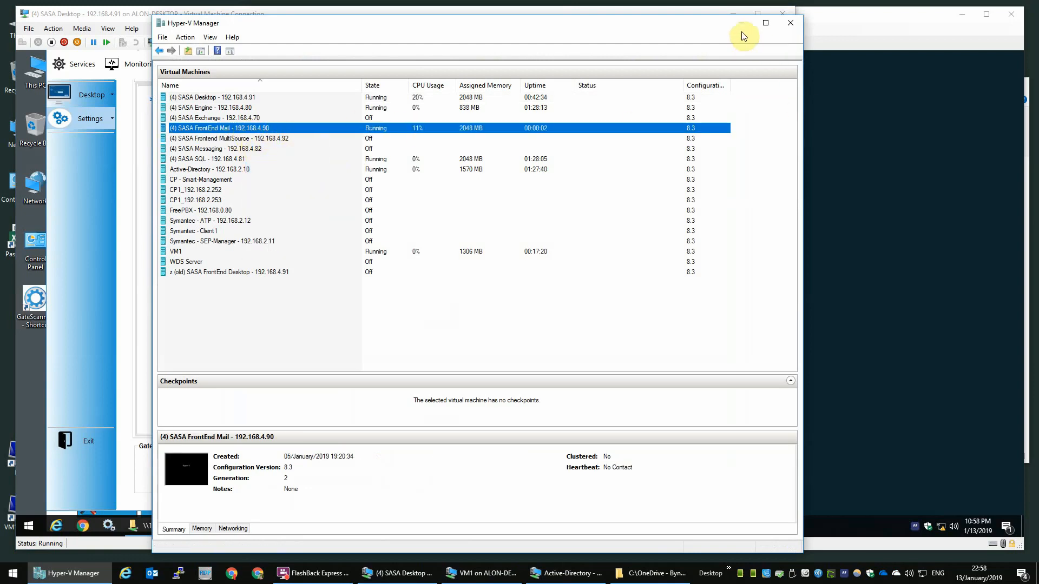
Step: Select the 192.168.4.90 address within the FrontEnd Mail machine's name
{"action": "left_click", "coordinate": [259, 128]}
{"action": "left_click", "coordinate": [259, 128]}
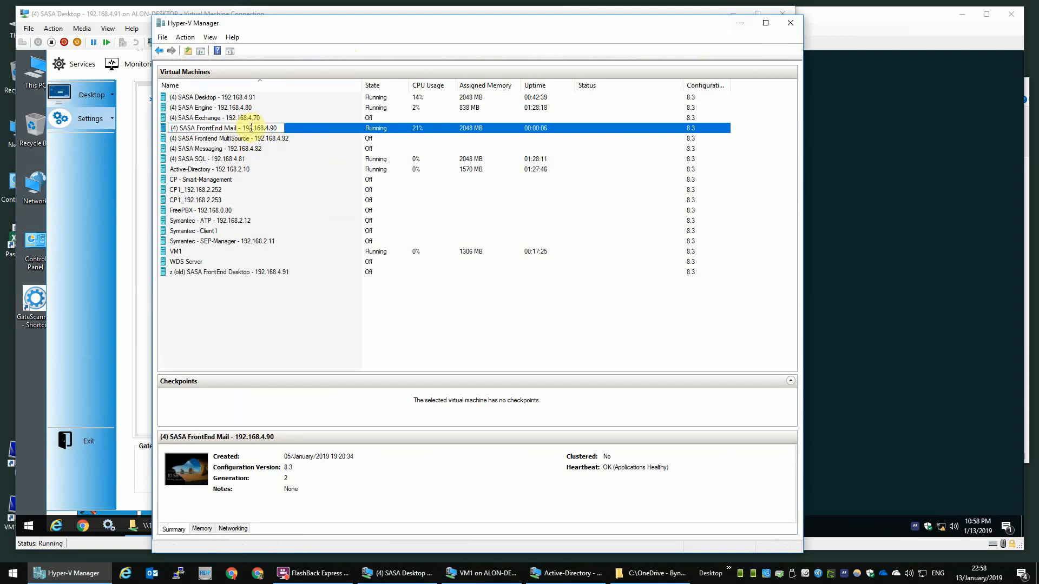
{"action": "left_click_drag", "start_coordinate": [243, 128], "coordinate": [322, 127]}
Step: Begin importing scanner profiles from the MAM console, agreeing to load them from a file
{"action": "left_click", "coordinate": [742, 23]}
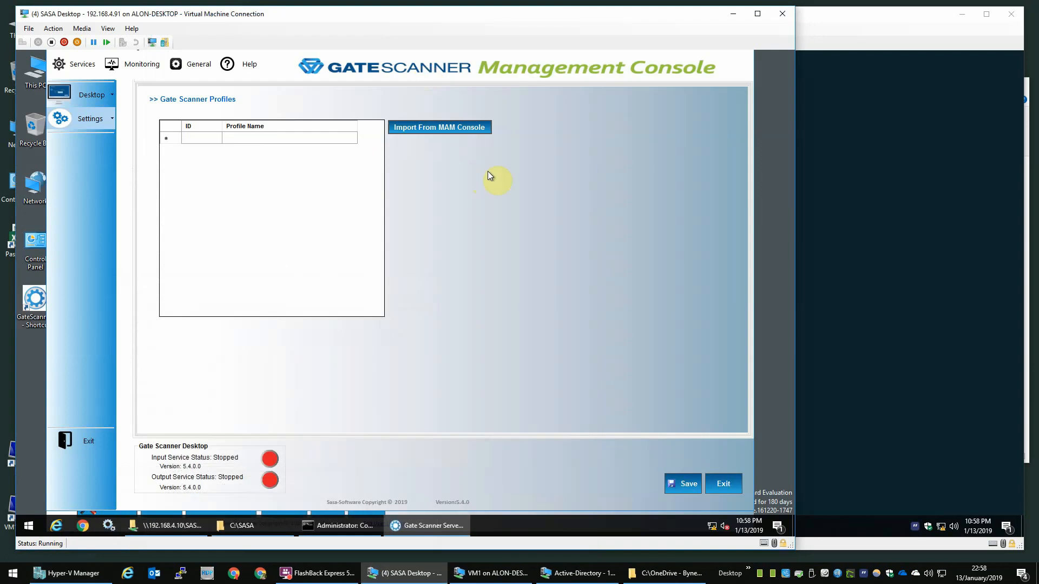
{"action": "left_click", "coordinate": [440, 129]}
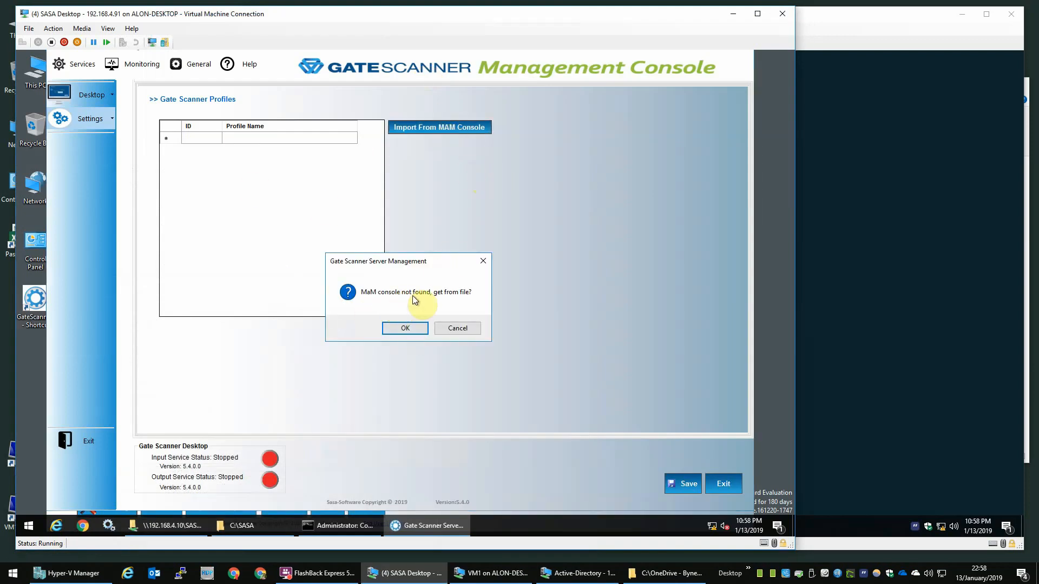
{"action": "left_click", "coordinate": [416, 328]}
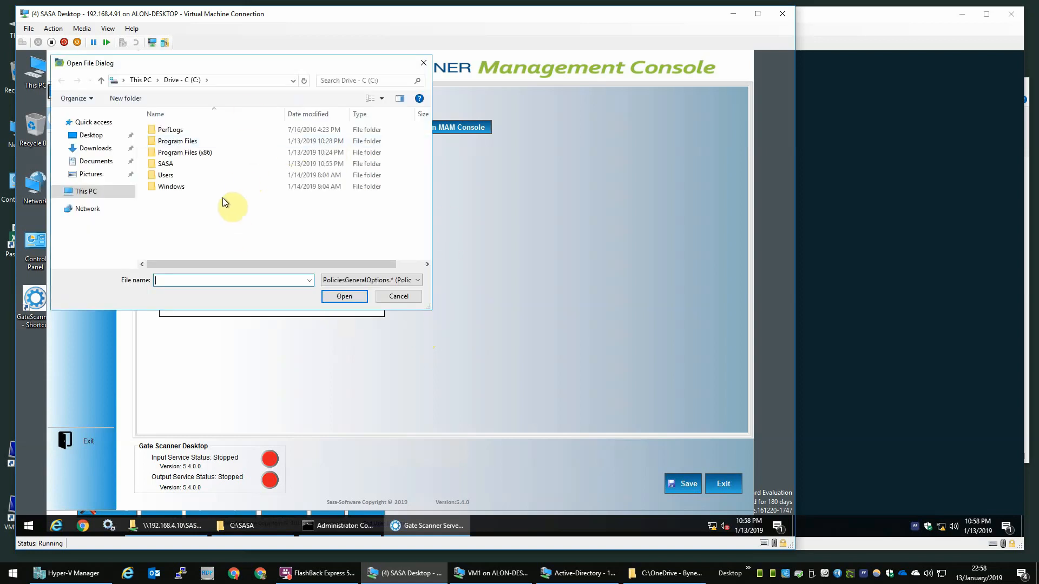
Step: Load the PoliciesGeneralOptions file from \\192.168.4.90\Sasa_Mam\Read\Policies
{"action": "left_click", "coordinate": [235, 80]}
{"action": "type", "text": "\\\\192.168.4.90"}
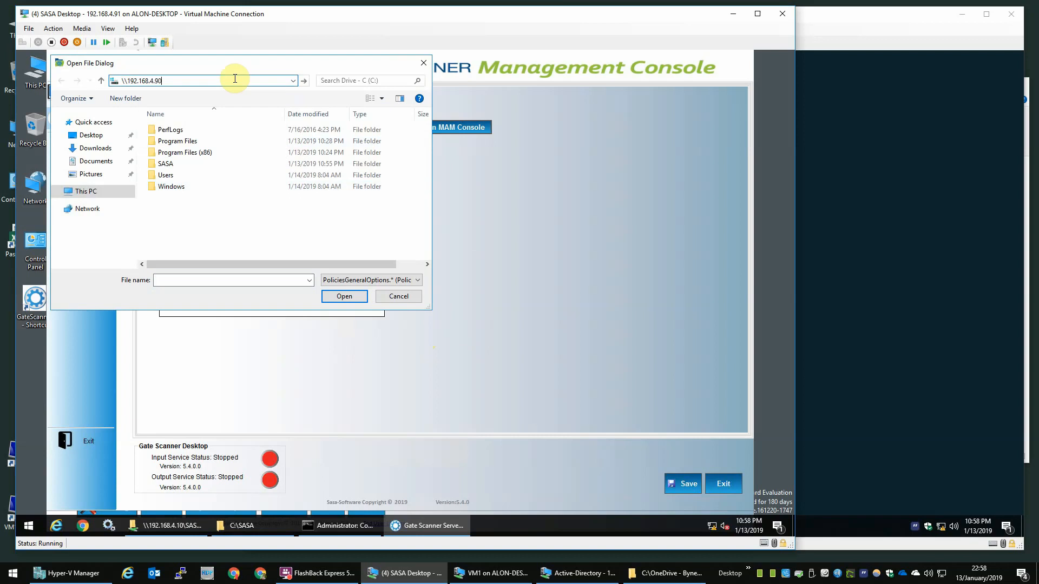
{"action": "key", "text": "Return"}
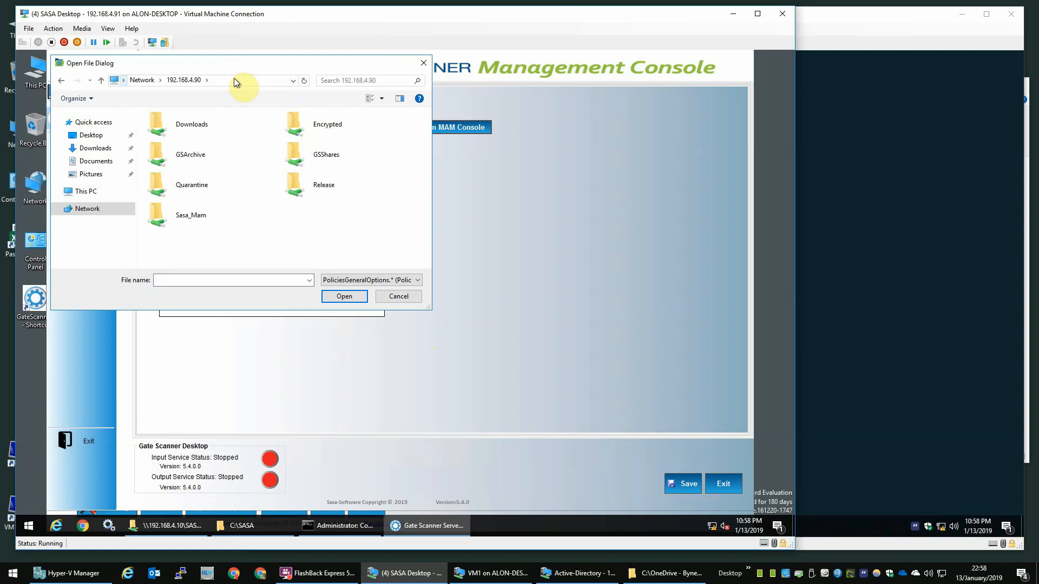
{"action": "double_click", "coordinate": [182, 219]}
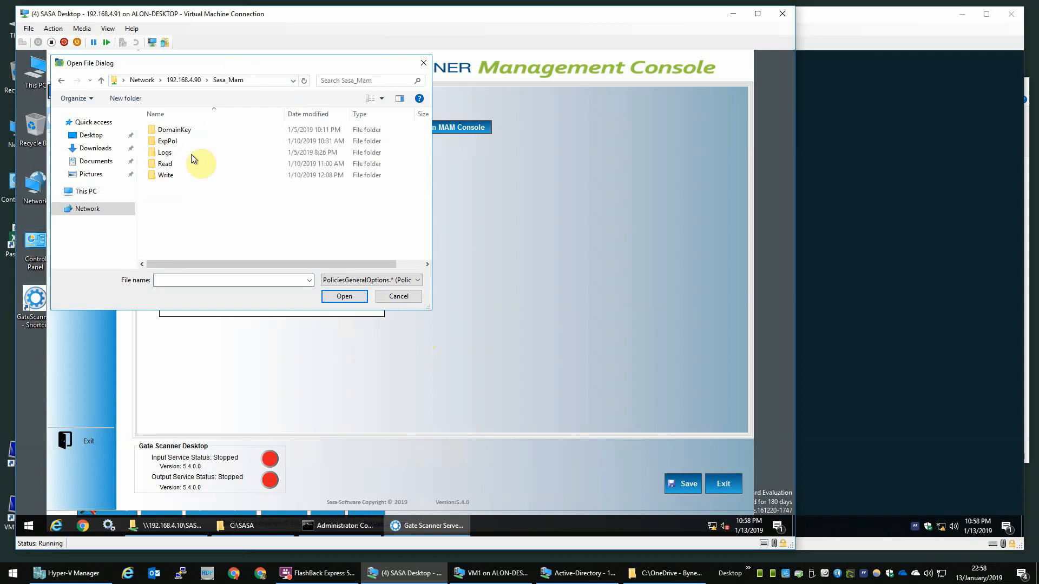
{"action": "double_click", "coordinate": [166, 165]}
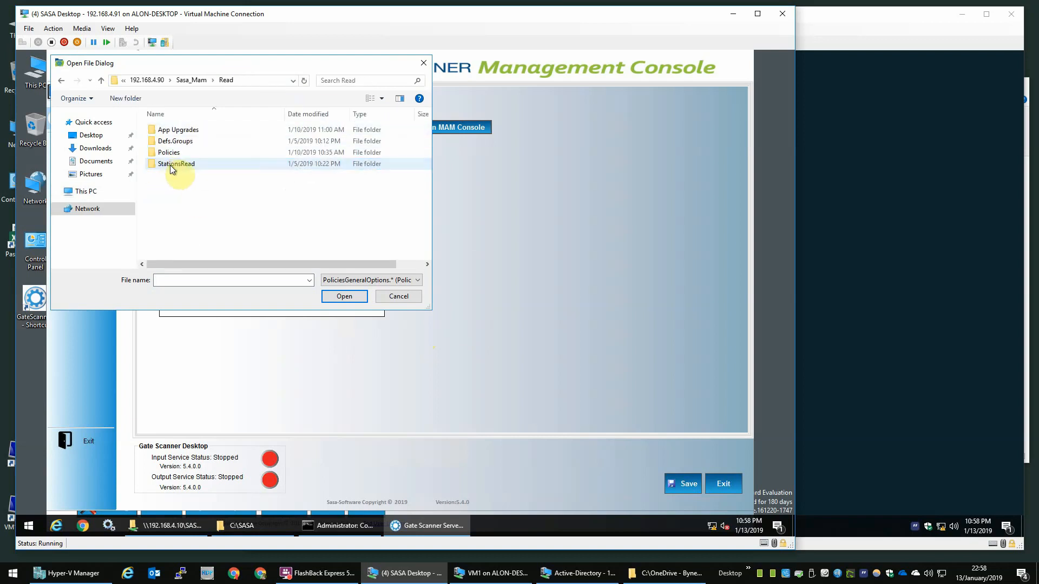
{"action": "double_click", "coordinate": [174, 153]}
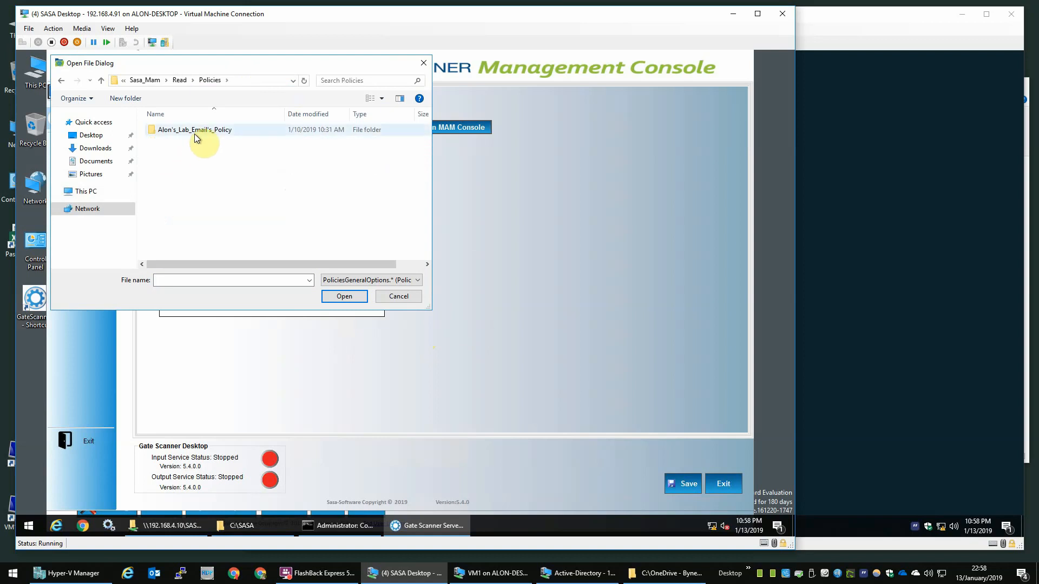
{"action": "left_click", "coordinate": [221, 132]}
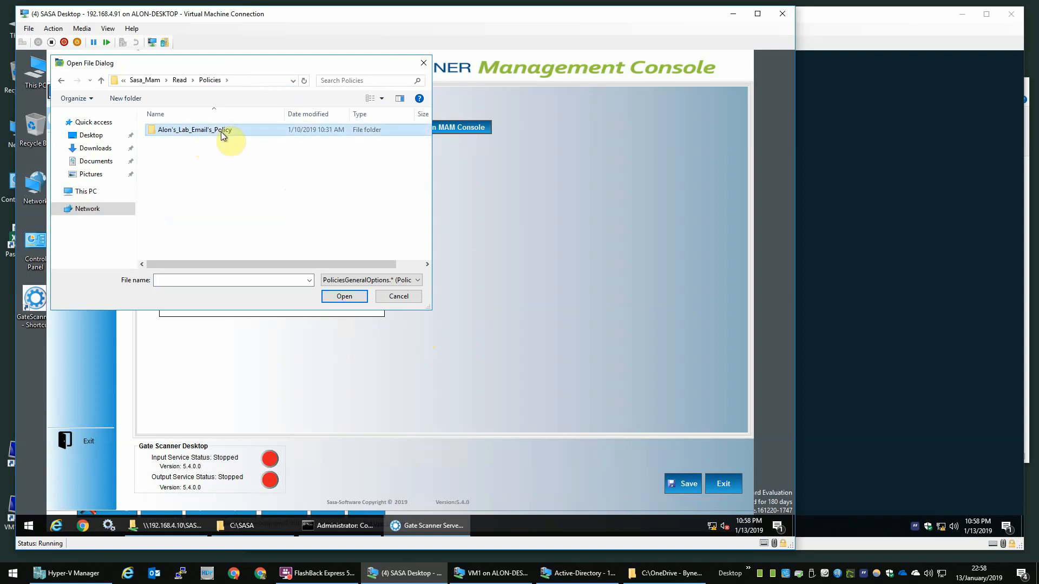
{"action": "double_click", "coordinate": [221, 132]}
{"action": "double_click", "coordinate": [209, 132]}
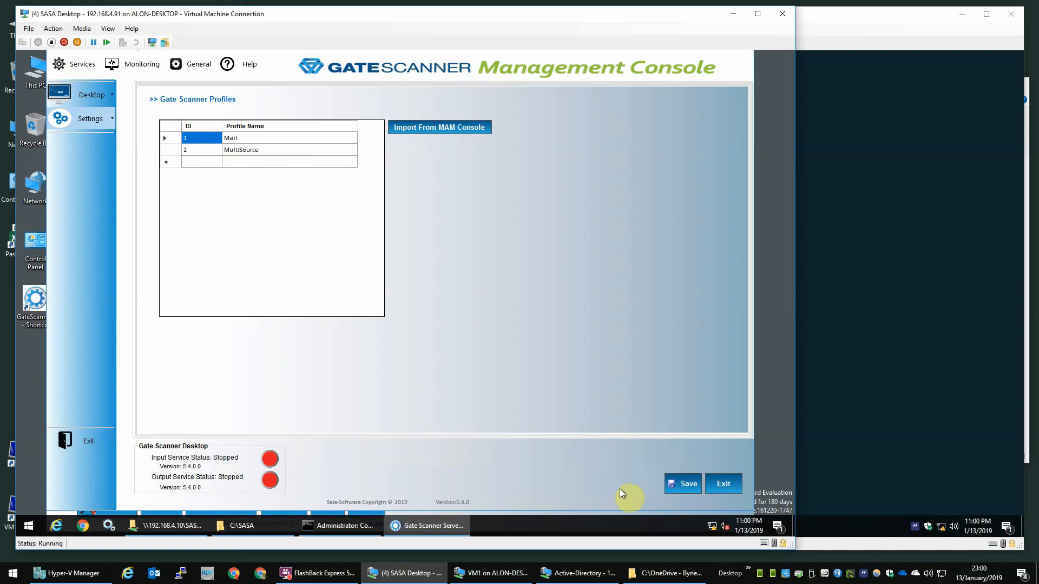
Step: Browse the Desktop ports, startup and shared folder pages, ending on user profiles
{"action": "left_click", "coordinate": [97, 95]}
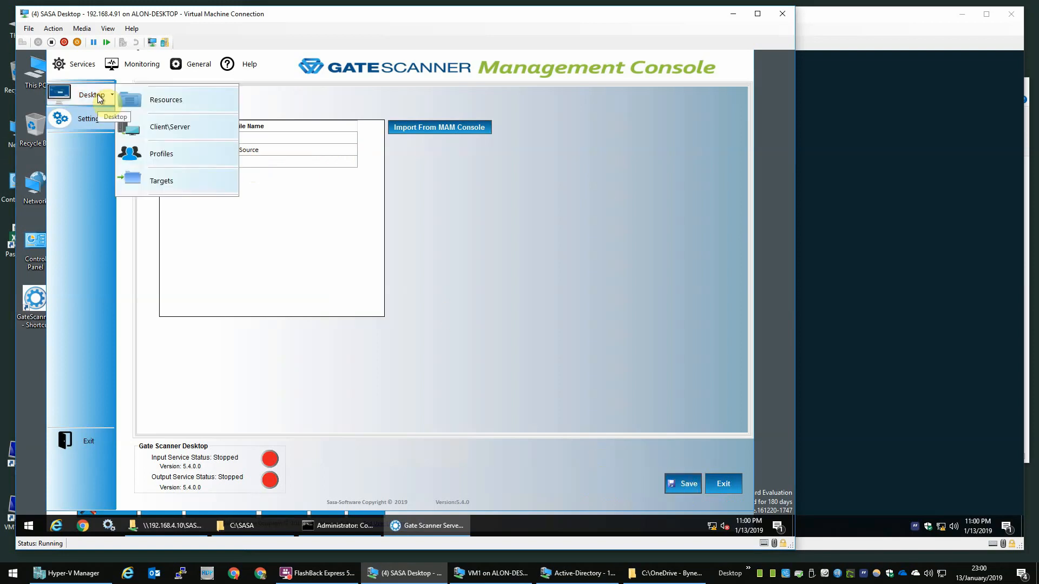
{"action": "left_click", "coordinate": [174, 133]}
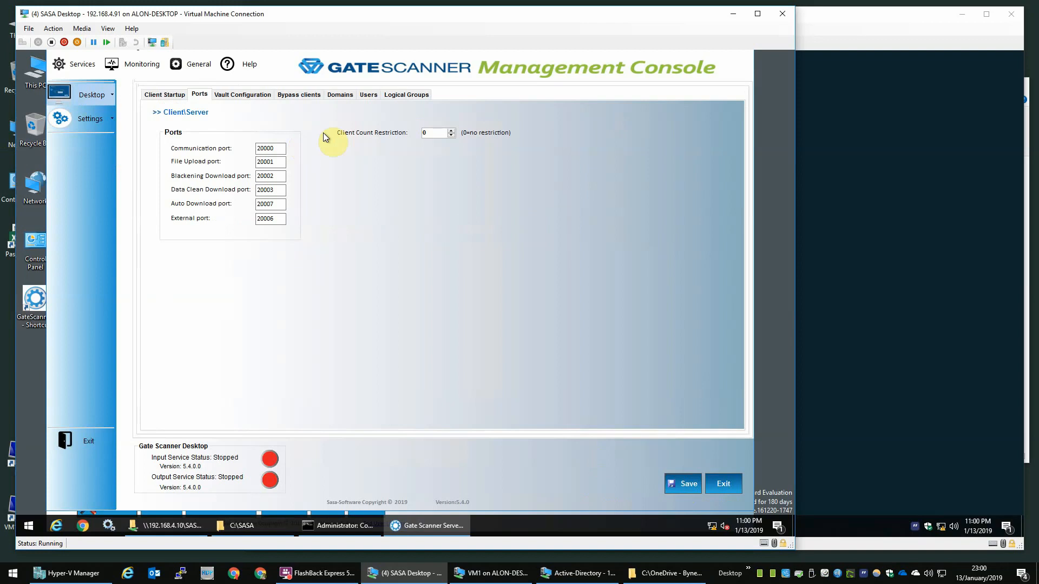
{"action": "left_click", "coordinate": [165, 95]}
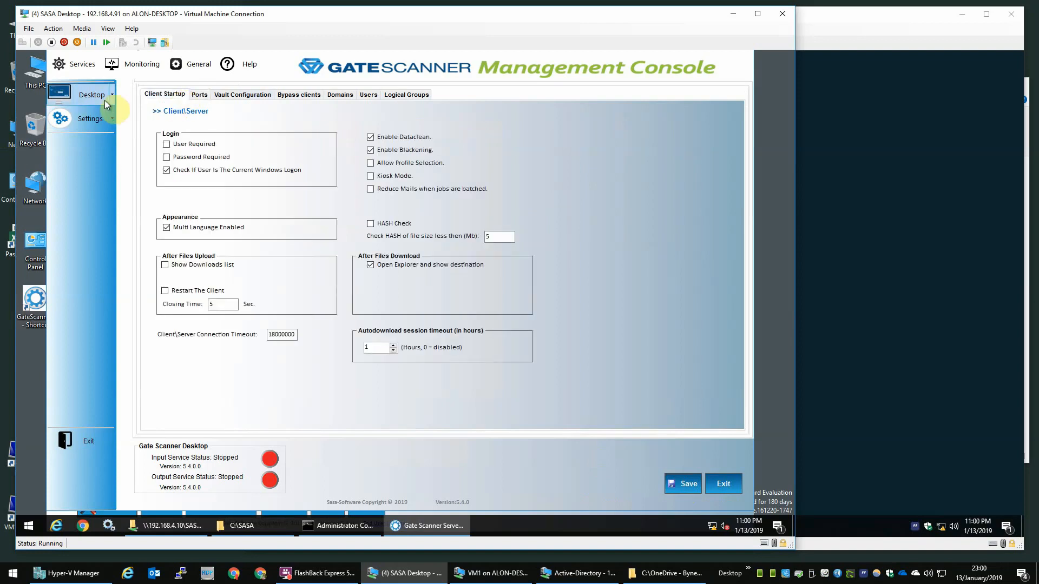
{"action": "left_click", "coordinate": [107, 104]}
{"action": "left_click", "coordinate": [177, 102]}
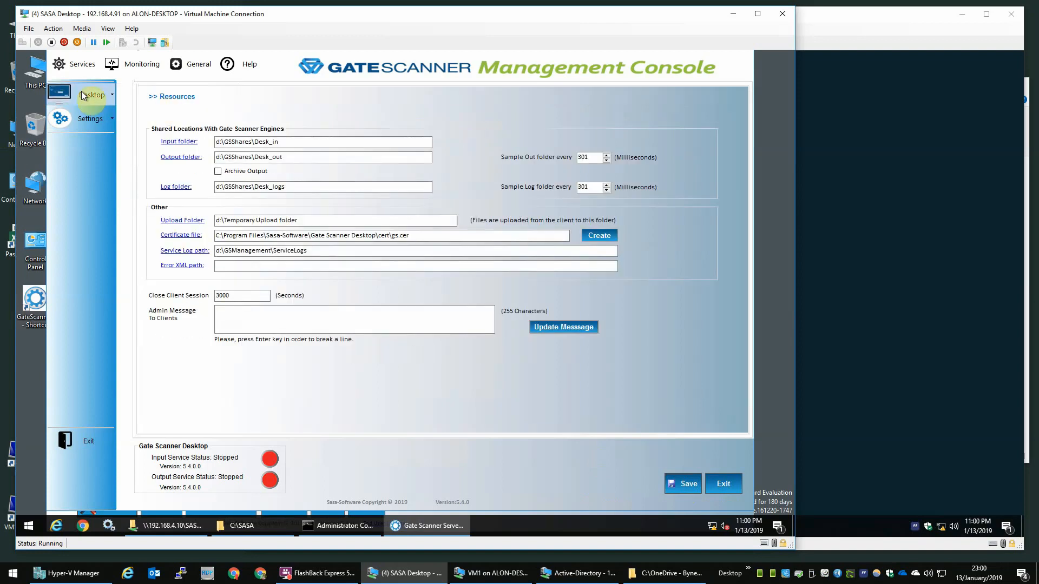
{"action": "left_click", "coordinate": [81, 95]}
{"action": "left_click", "coordinate": [161, 153]}
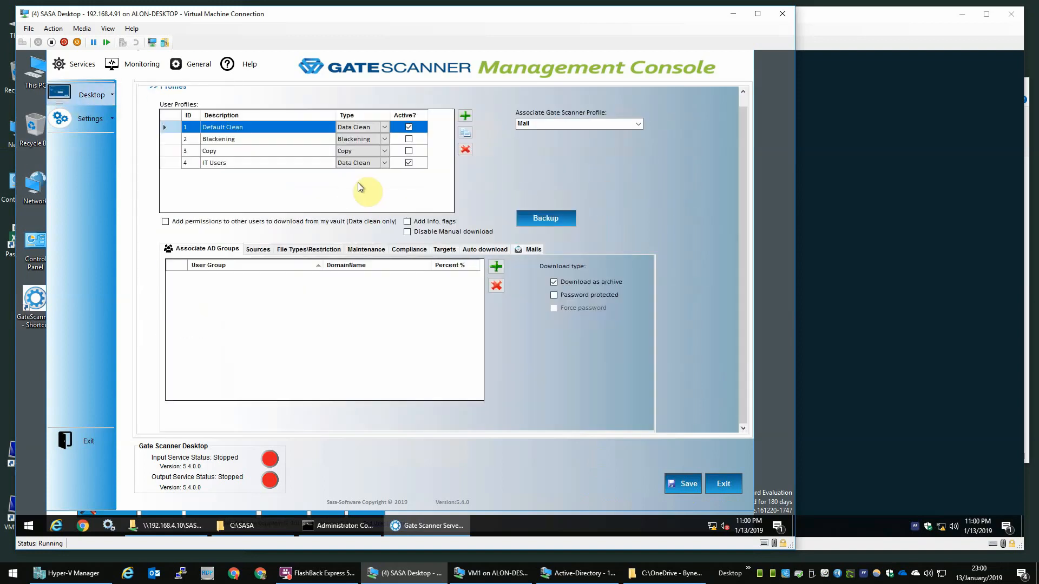
Step: Associate Default Clean and IT Users with the MultiSource scanner profile, saving each
{"action": "left_click", "coordinate": [239, 139]}
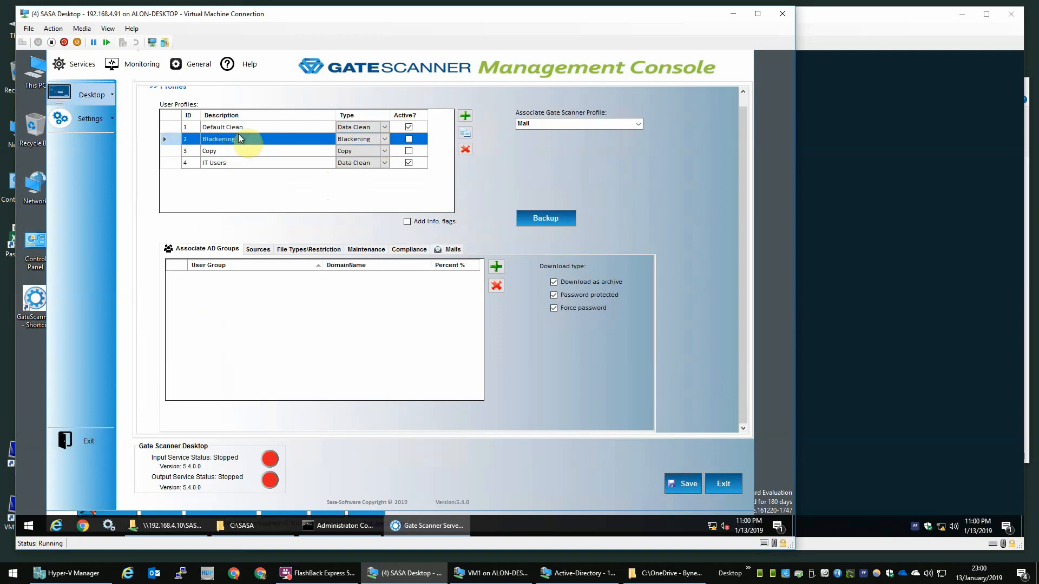
{"action": "left_click", "coordinate": [245, 126]}
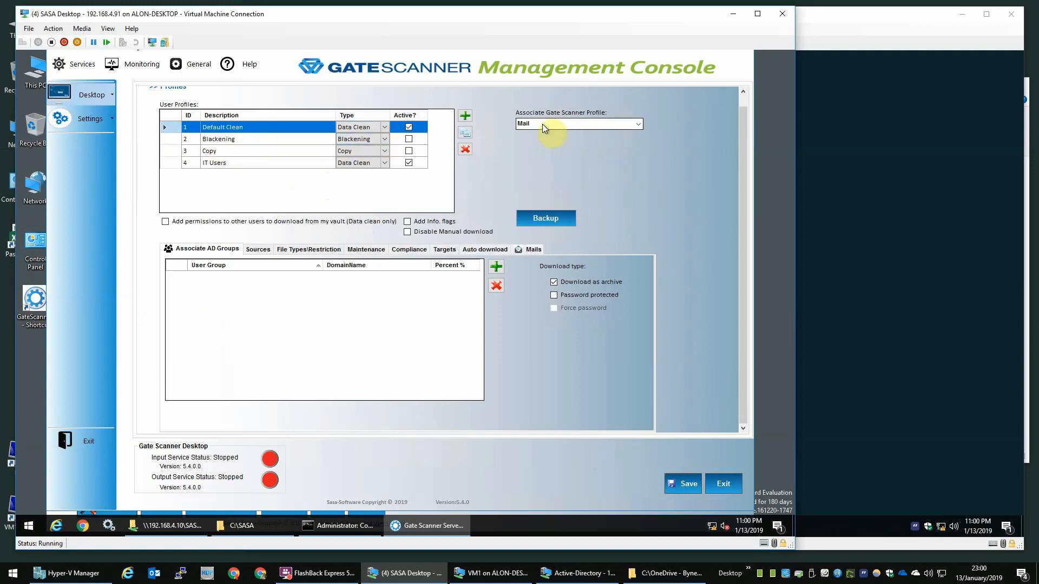
{"action": "left_click", "coordinate": [637, 124]}
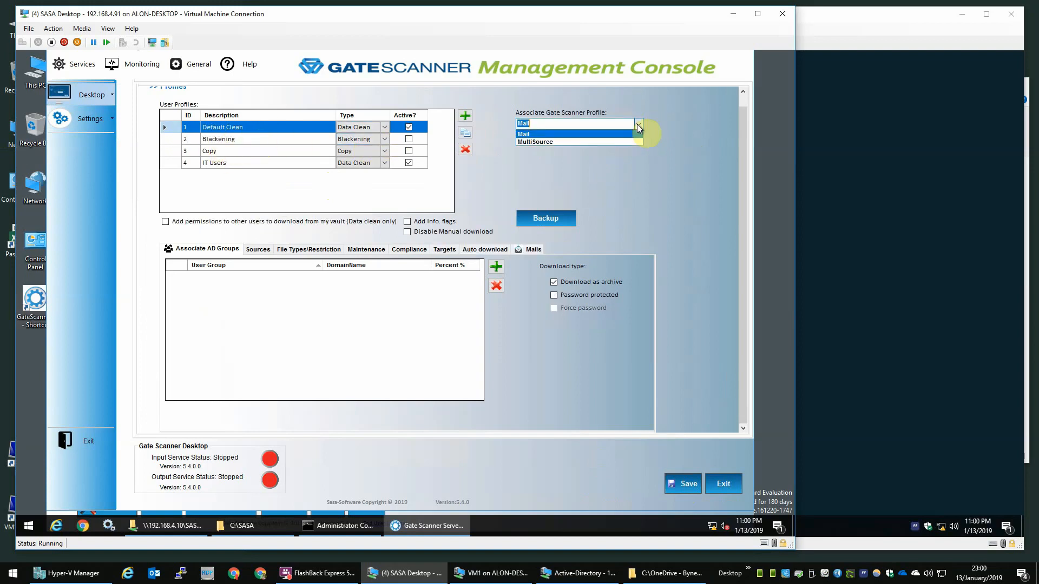
{"action": "left_click", "coordinate": [577, 141]}
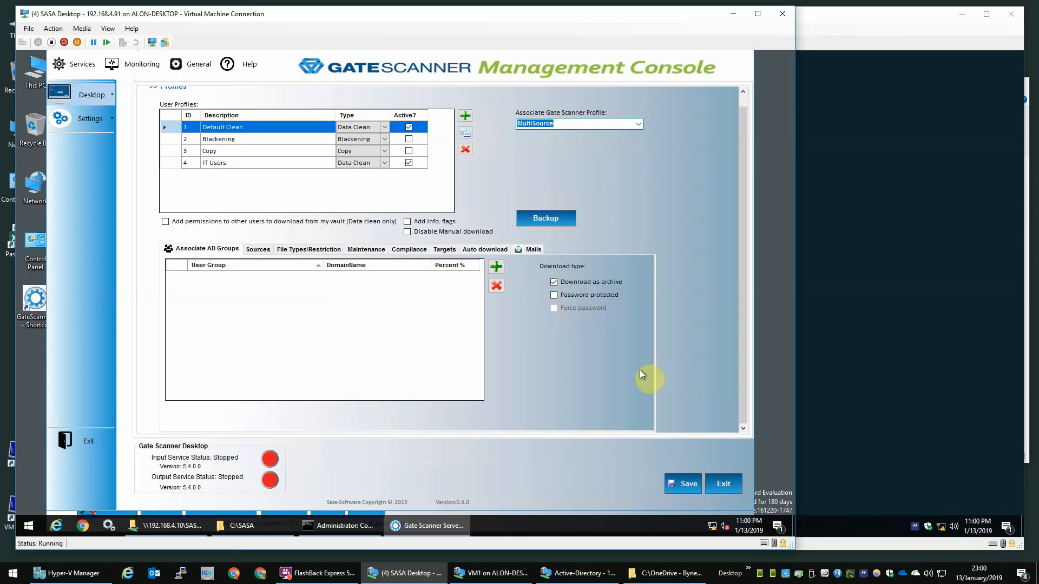
{"action": "left_click", "coordinate": [682, 483]}
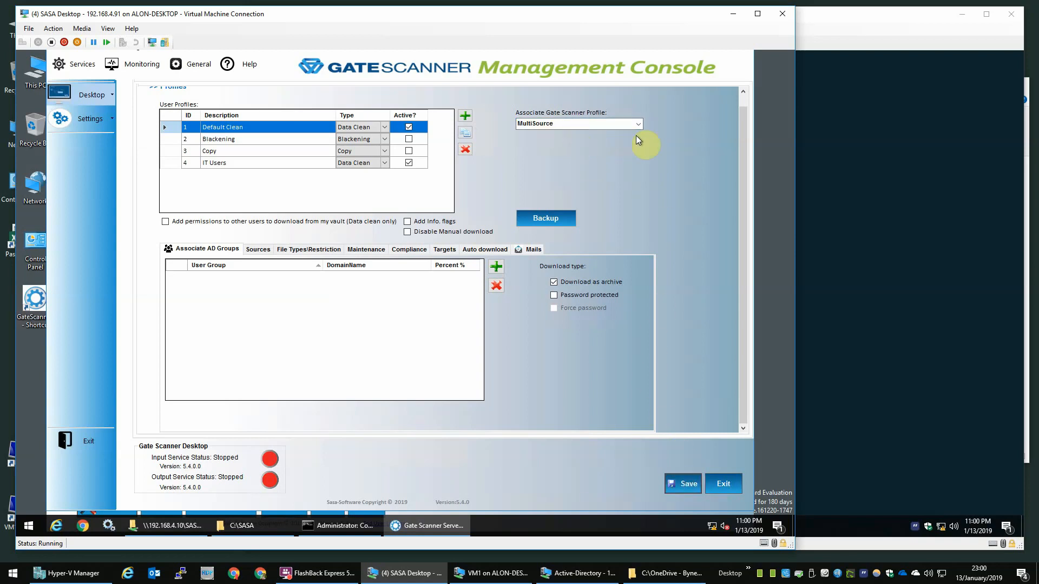
{"action": "left_click", "coordinate": [239, 165]}
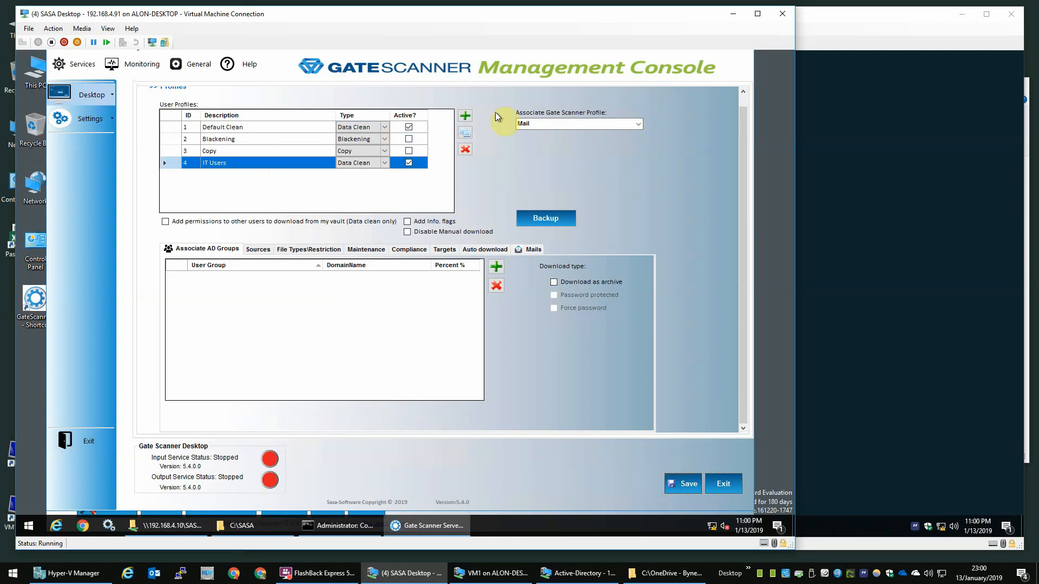
{"action": "left_click", "coordinate": [639, 123]}
{"action": "left_click", "coordinate": [573, 141]}
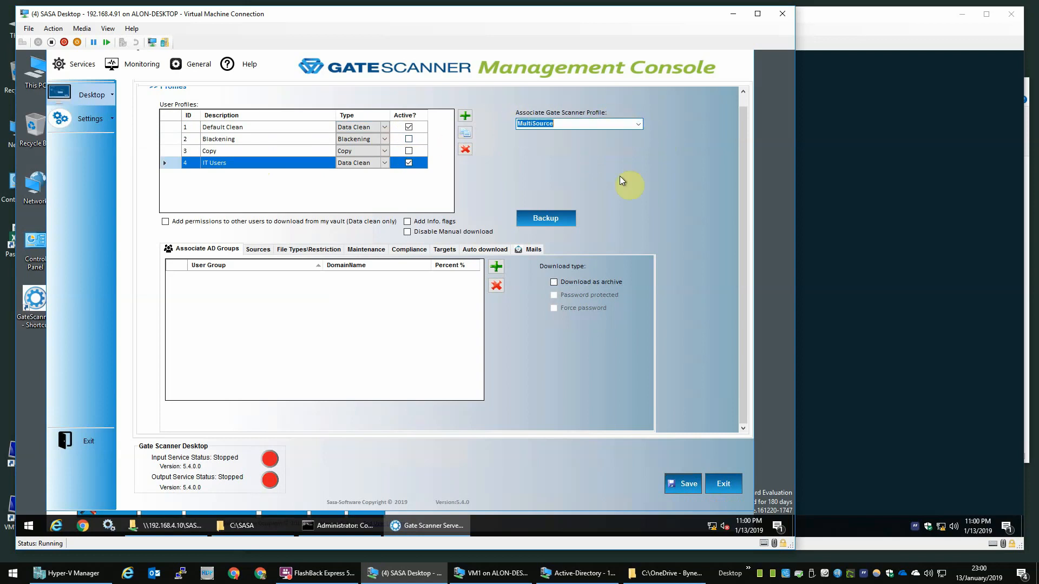
{"action": "left_click", "coordinate": [684, 476]}
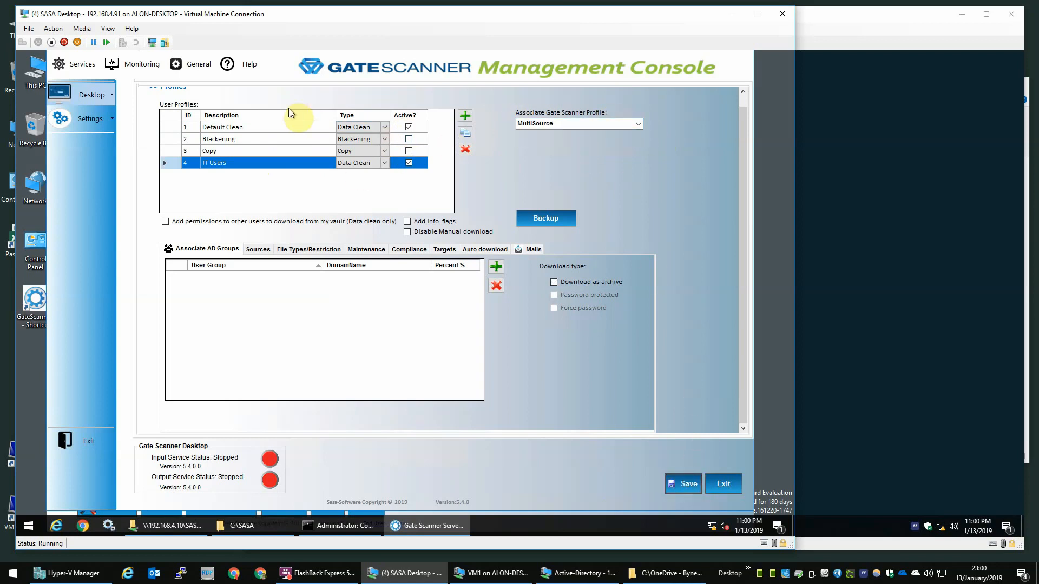
{"action": "left_click", "coordinate": [77, 69]}
{"action": "mouse_move", "coordinate": [80, 99]}
{"action": "left_click", "coordinate": [163, 101]}
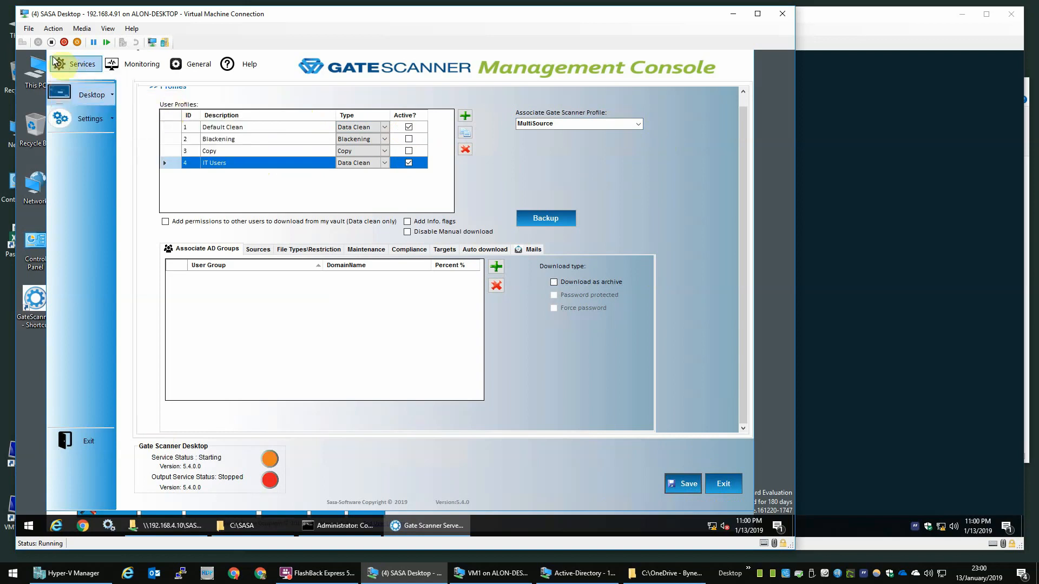
{"action": "left_click", "coordinate": [77, 65]}
{"action": "mouse_move", "coordinate": [105, 99]}
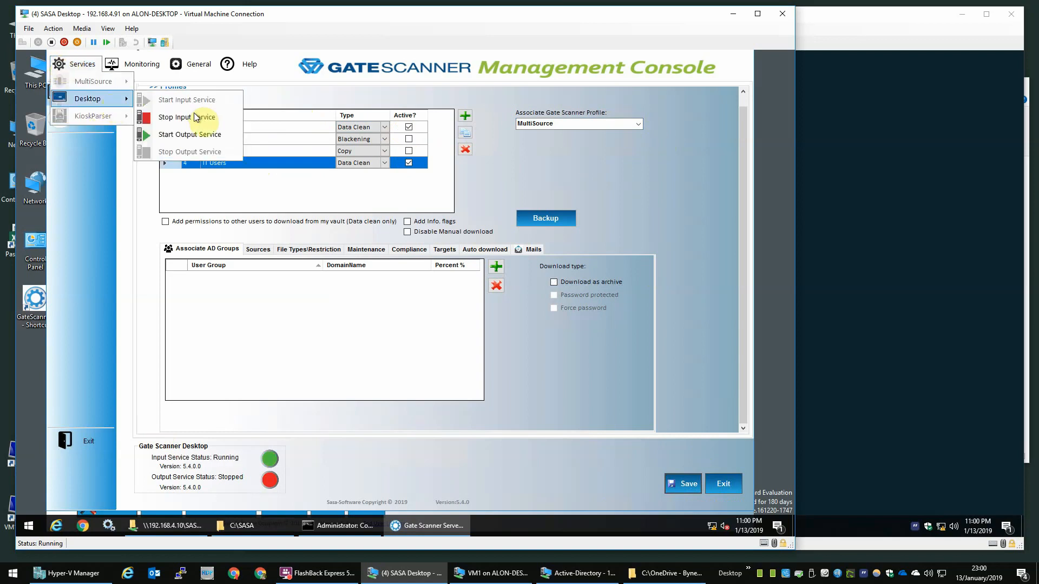
{"action": "left_click", "coordinate": [196, 137]}
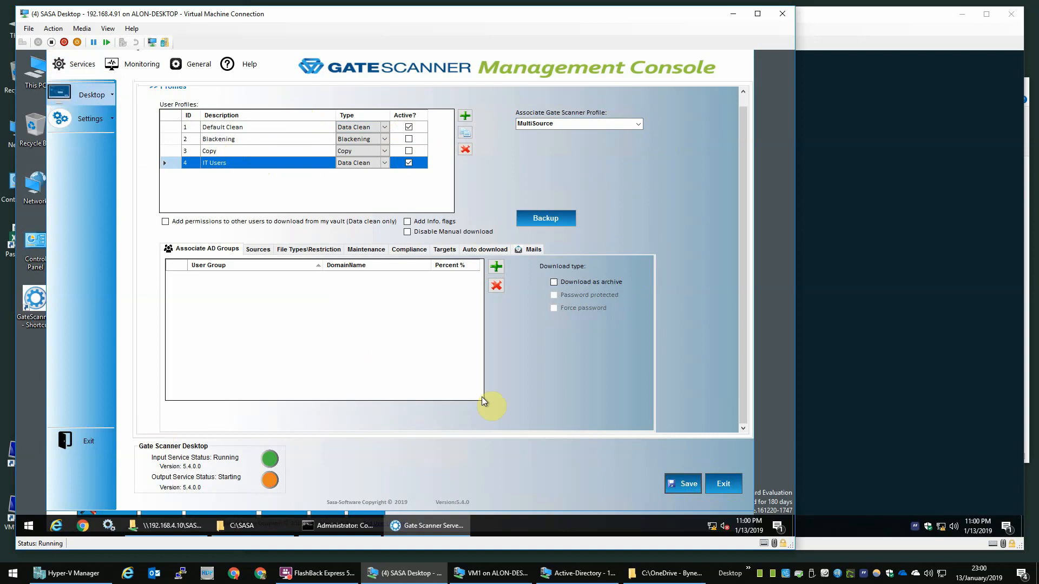
Step: Launch services.msc and jump to the Net.Tcp Port Sharing Service
{"action": "left_click", "coordinate": [108, 528]}
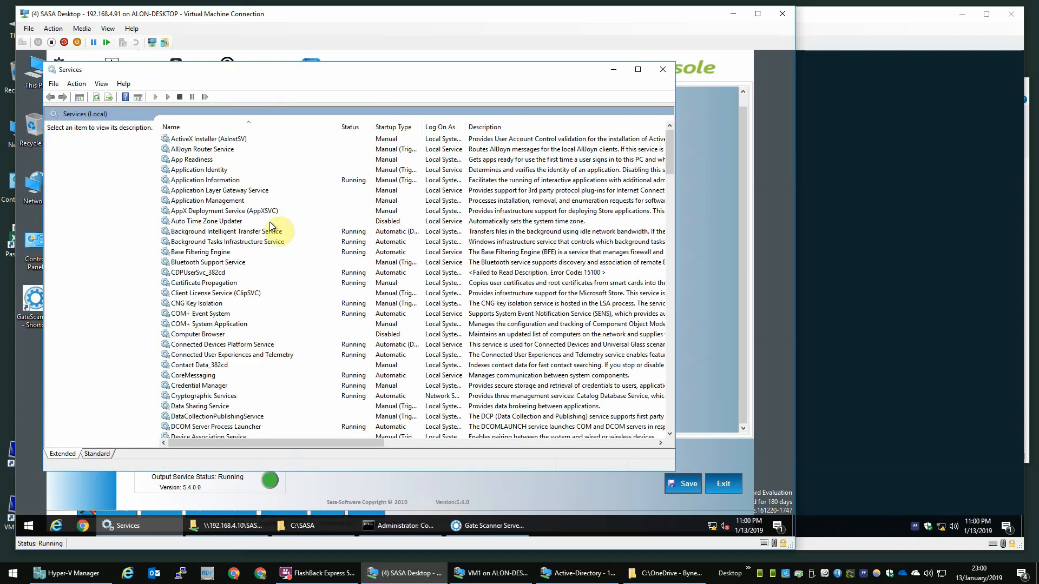
{"action": "right_click", "coordinate": [28, 526]}
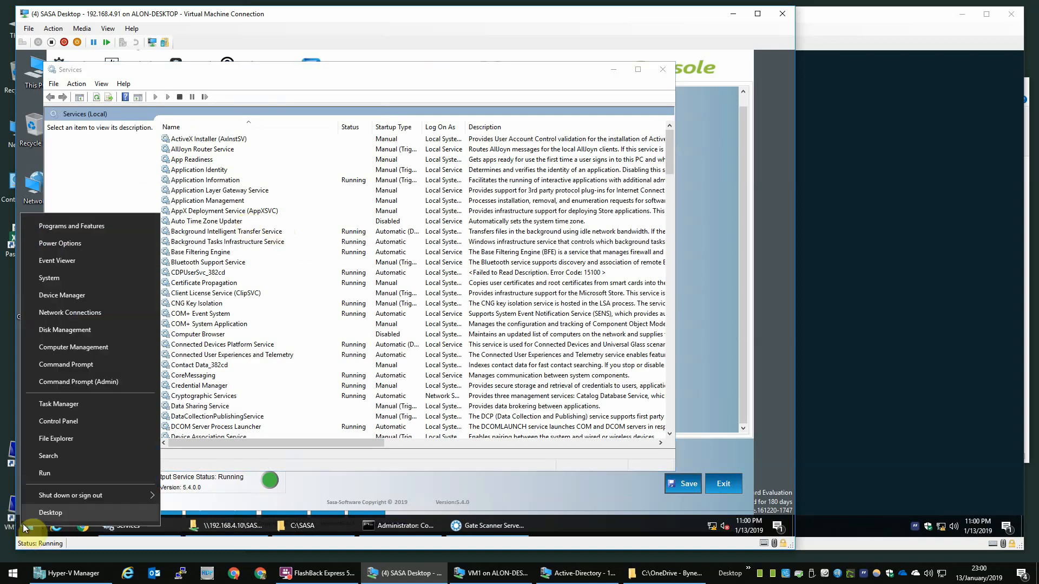
{"action": "left_click", "coordinate": [81, 470]}
{"action": "type", "text": "ser"}
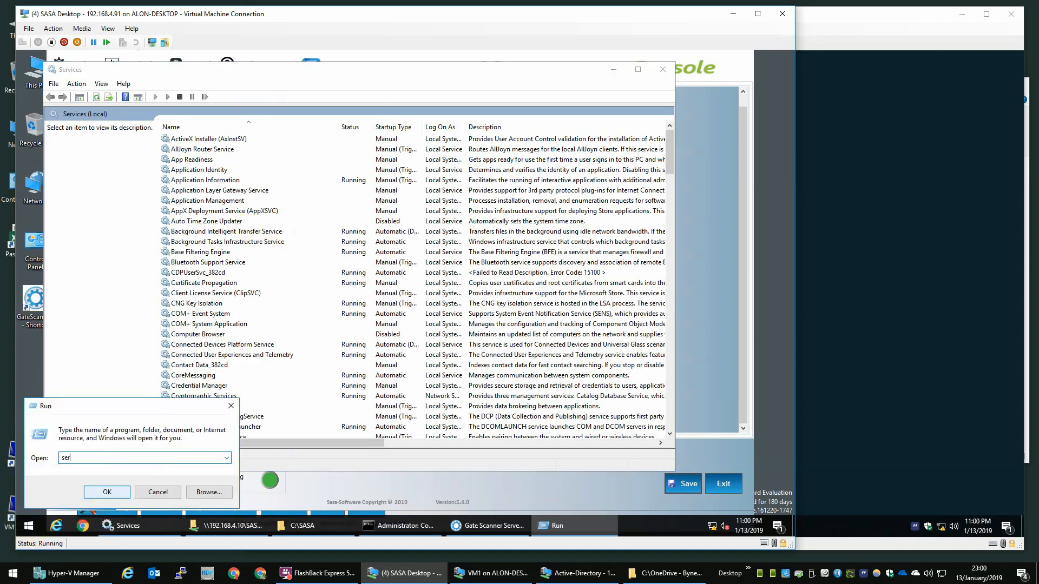
{"action": "type", "text": "vices.msc"}
{"action": "left_click", "coordinate": [196, 253]}
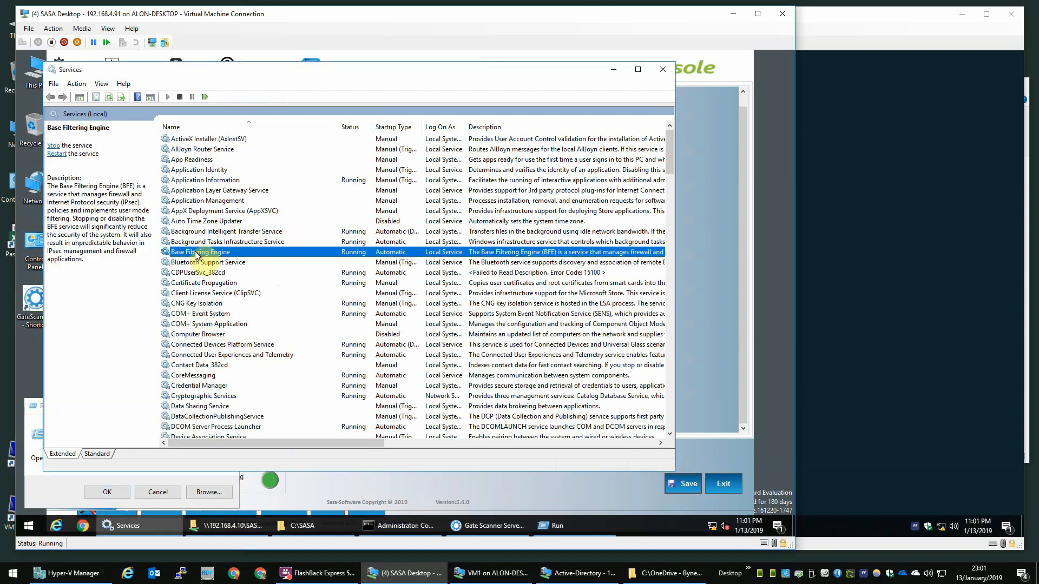
{"action": "key", "text": "n"}
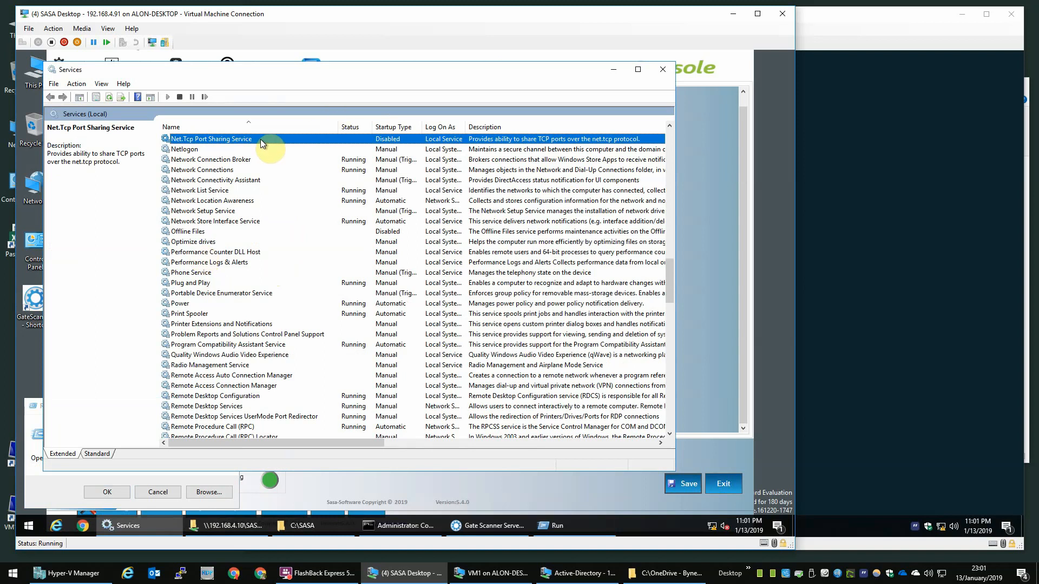
Step: Run netstat -aon | findstr 200, fixing the typo, to see ports 20005 and 20007 listening
{"action": "left_click", "coordinate": [385, 528]}
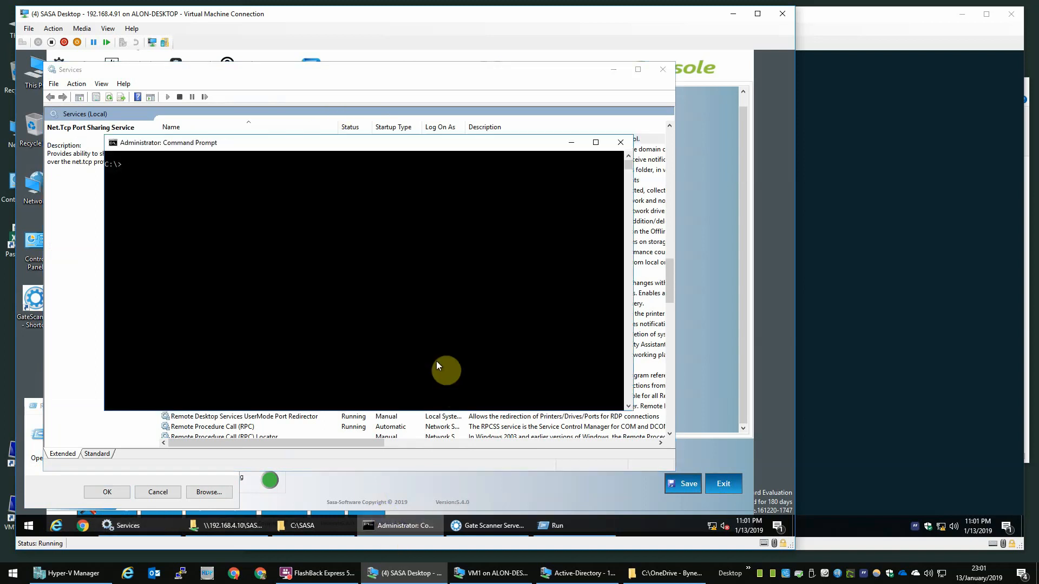
{"action": "type", "text": "netsytat -aon |finds200"}
{"action": "key", "text": "Return"}
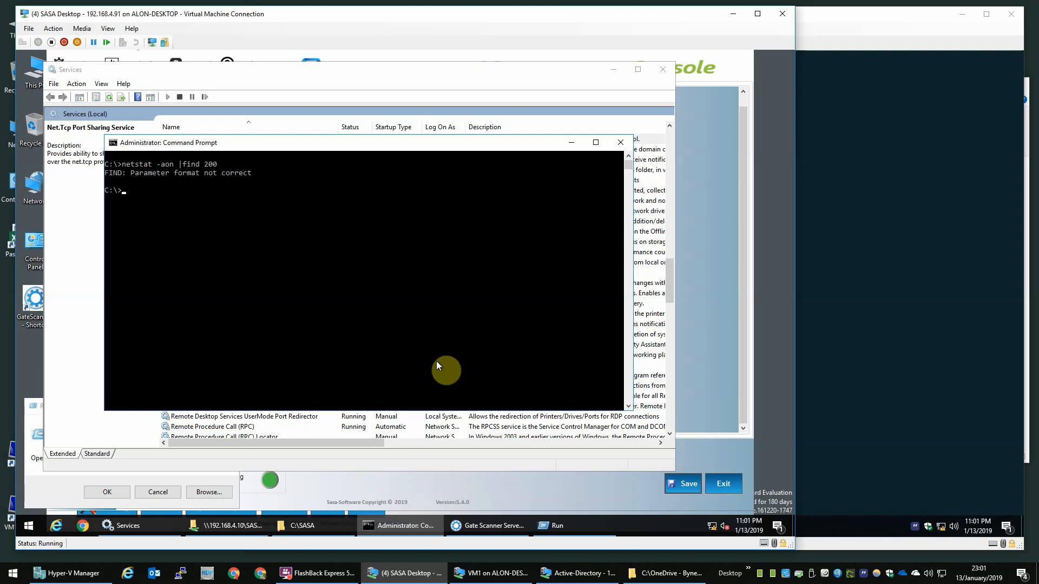
{"action": "key", "text": "Up"}
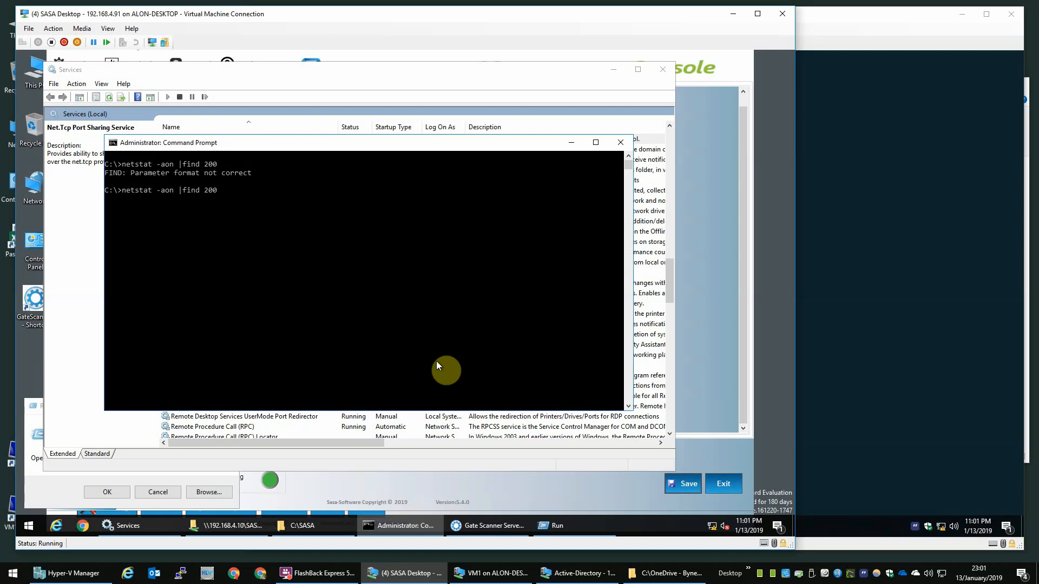
{"action": "type", "text": "str"}
{"action": "key", "text": "Return"}
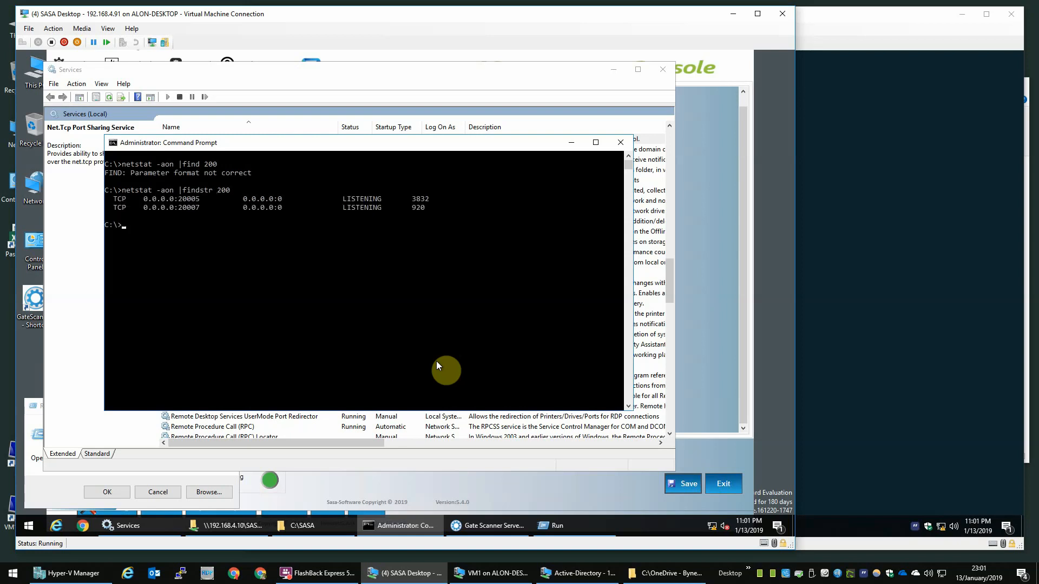
{"action": "key", "text": "Up"}
{"action": "key", "text": "Return"}
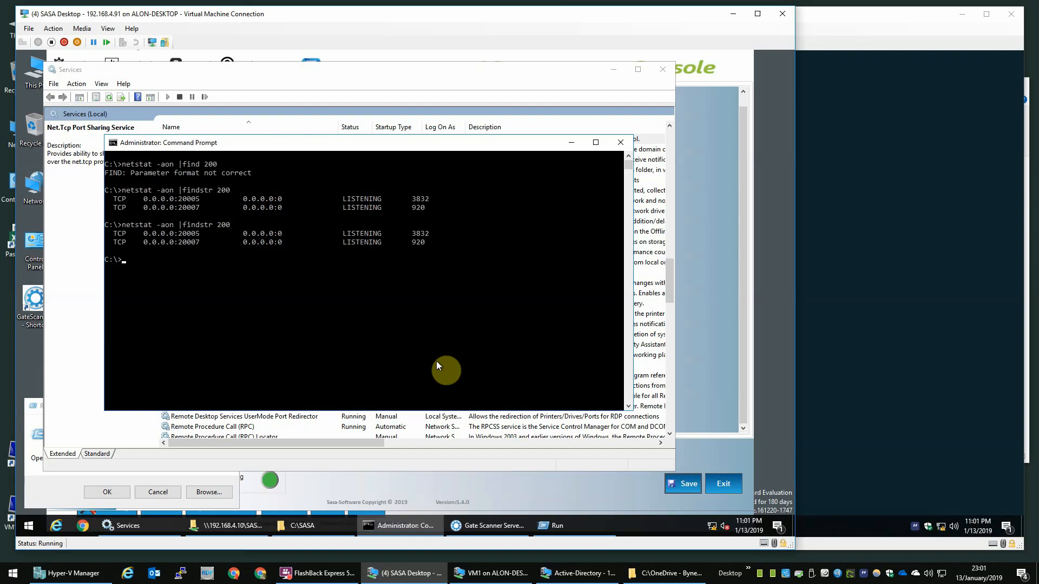
{"action": "key", "text": "Up"}
Step: Repeat netstat every second and set Net.Tcp Port Sharing Service startup to Automatic
{"action": "type", "text": "1"}
{"action": "key", "text": "Return"}
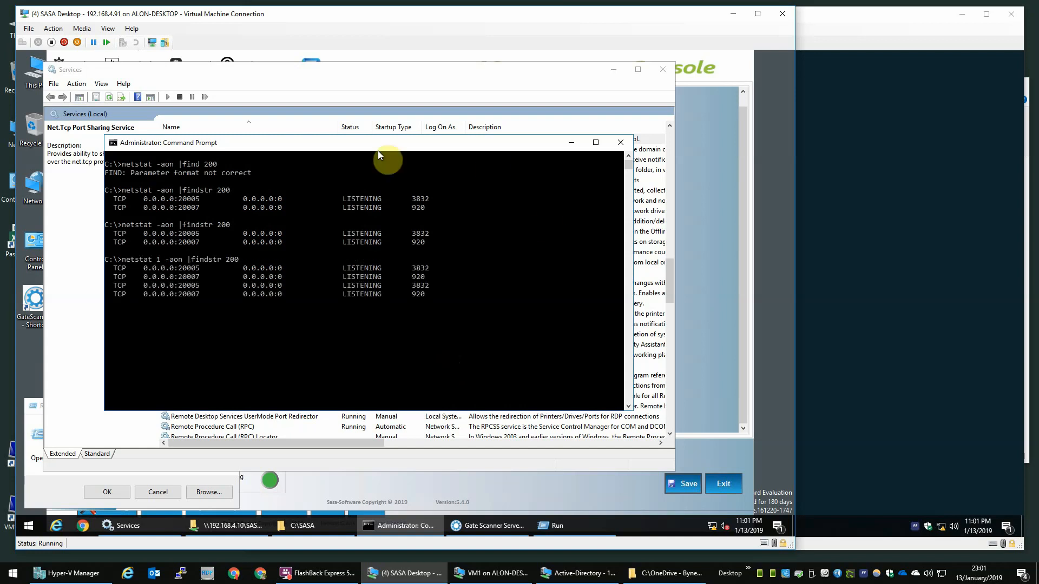
{"action": "left_click", "coordinate": [235, 81]}
{"action": "right_click", "coordinate": [213, 139]}
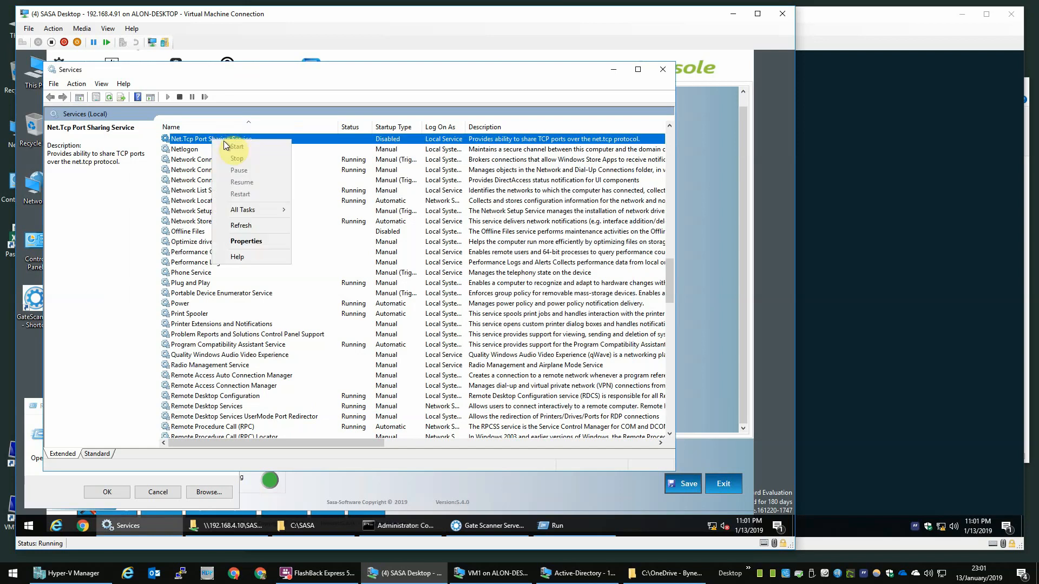
{"action": "left_click", "coordinate": [246, 242]}
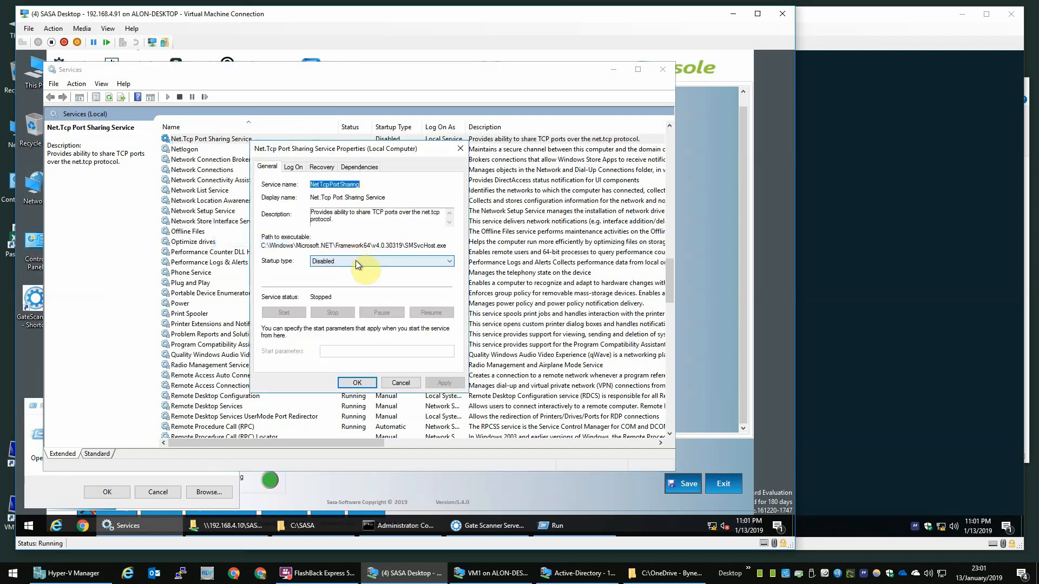
{"action": "left_click", "coordinate": [355, 261]}
{"action": "left_click", "coordinate": [341, 278]}
{"action": "left_click", "coordinate": [441, 383]}
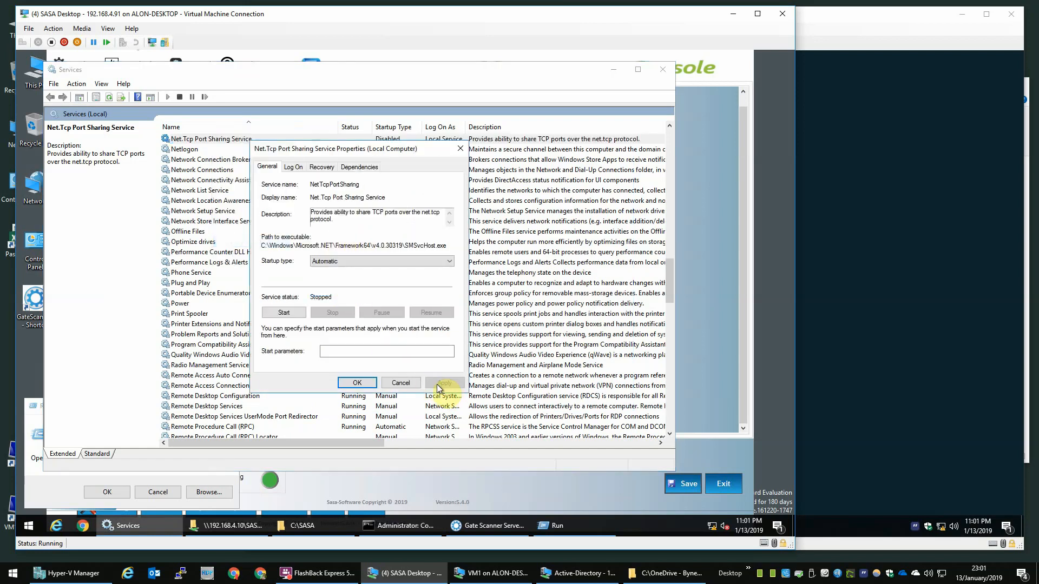
{"action": "left_click", "coordinate": [357, 382]}
Step: Start the Net.Tcp Port Sharing Service and watch the ports in Command Prompt
{"action": "left_click", "coordinate": [271, 139]}
{"action": "right_click", "coordinate": [271, 139]}
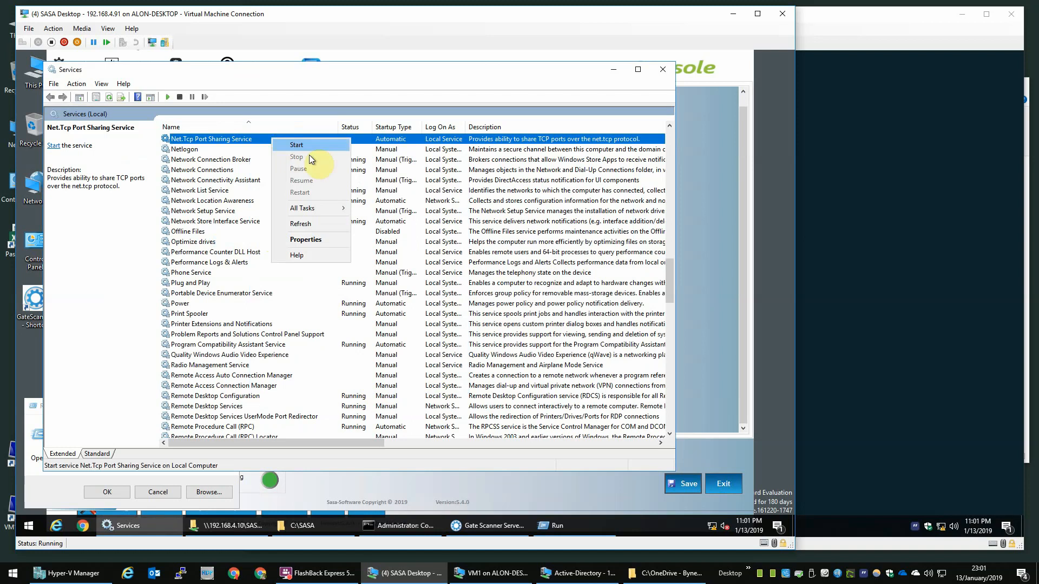
{"action": "left_click", "coordinate": [311, 145]}
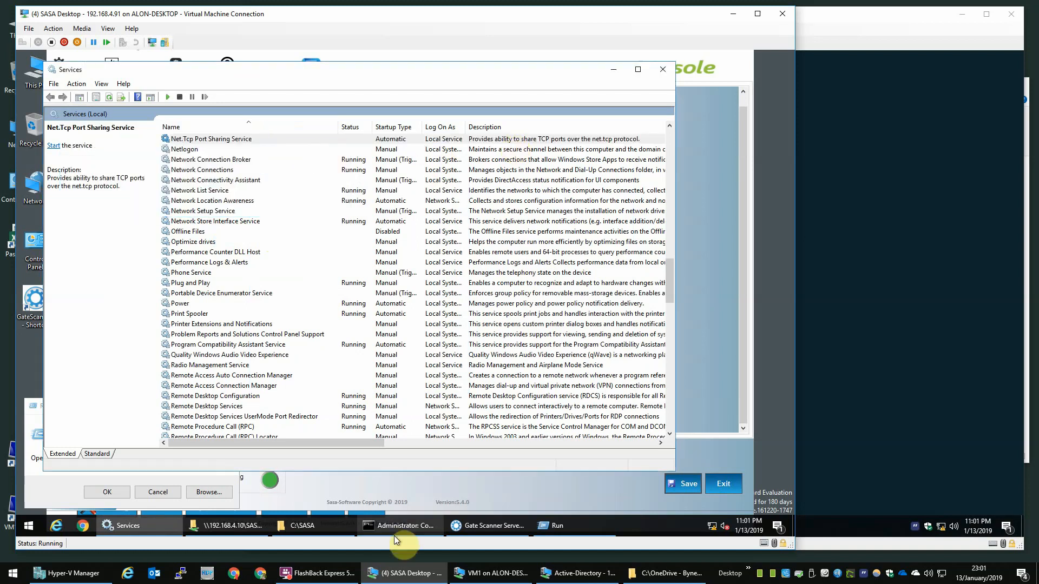
{"action": "left_click", "coordinate": [411, 530]}
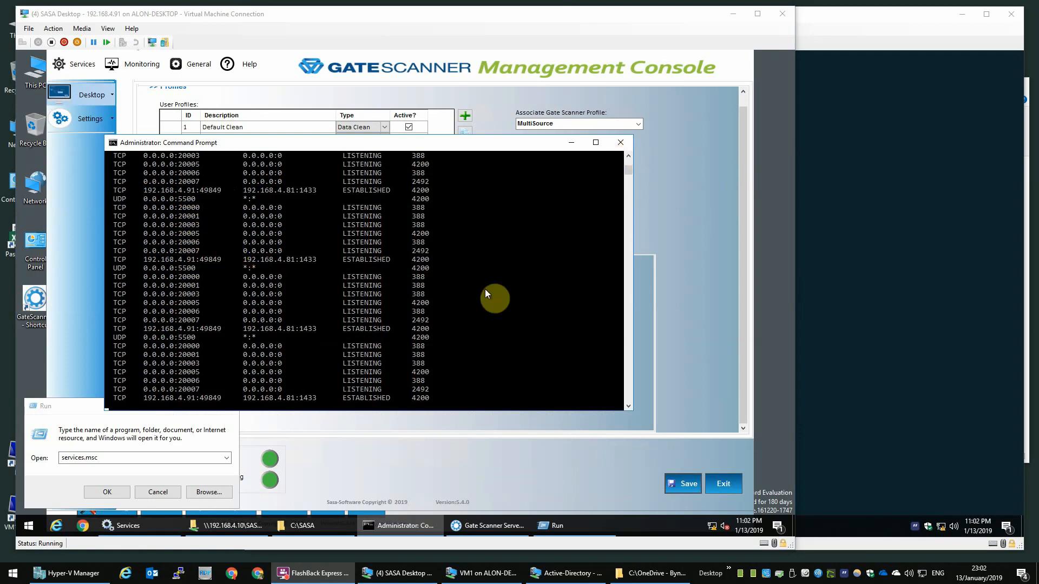
Step: Stop the port listing, exit the GateScanner console, and close Command Prompt and Run
{"action": "left_click", "coordinate": [622, 191]}
{"action": "key", "text": "ctrl+c"}
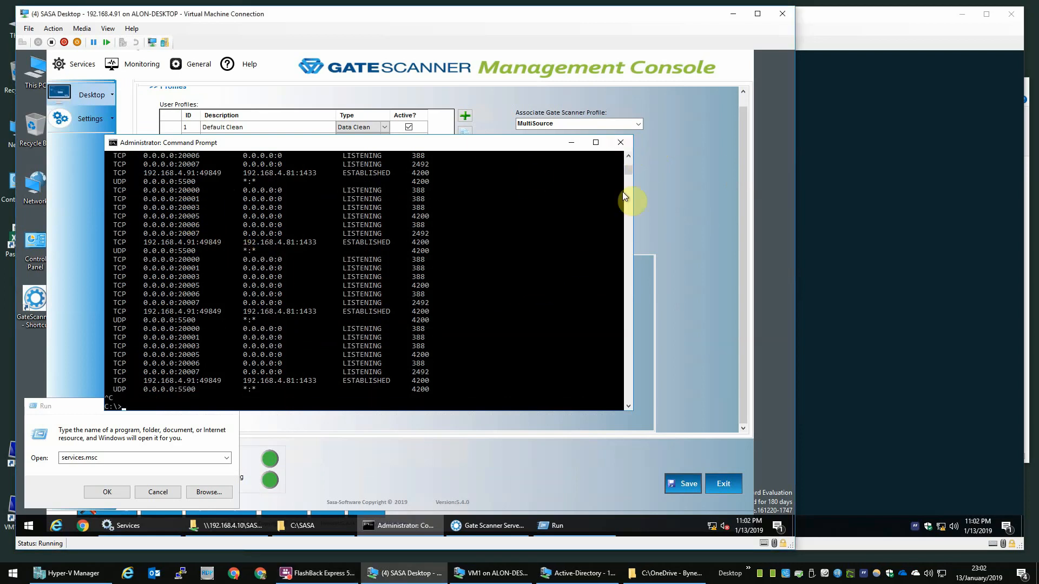
{"action": "left_click", "coordinate": [706, 342]}
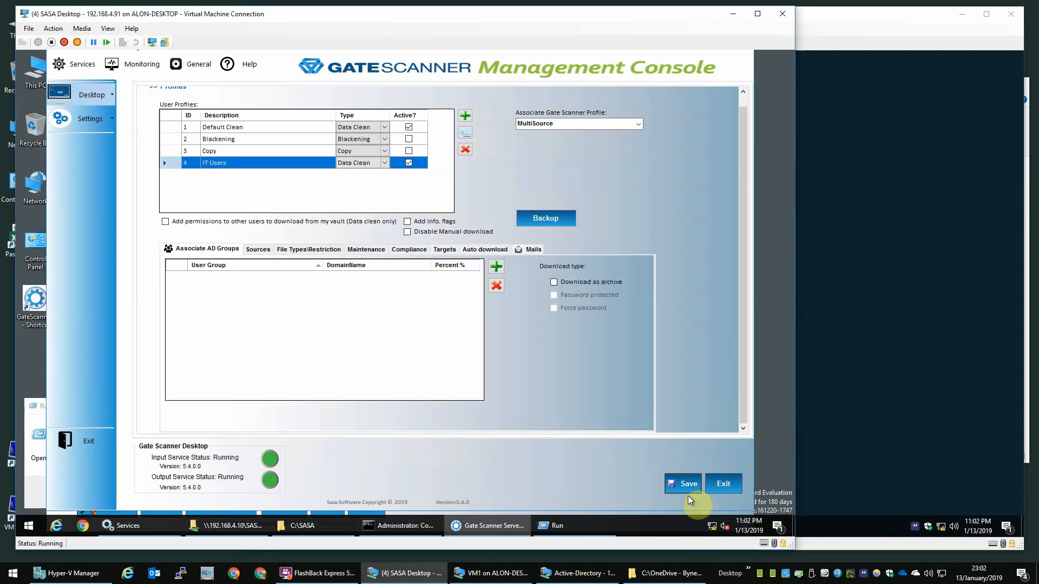
{"action": "left_click", "coordinate": [721, 489]}
{"action": "left_click", "coordinate": [742, 66]}
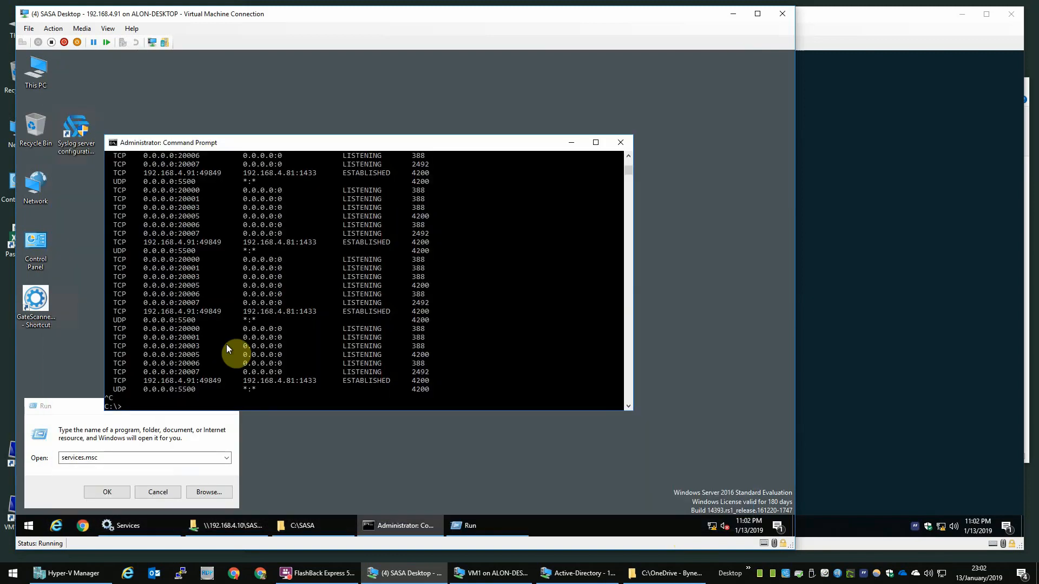
{"action": "left_click", "coordinate": [621, 143]}
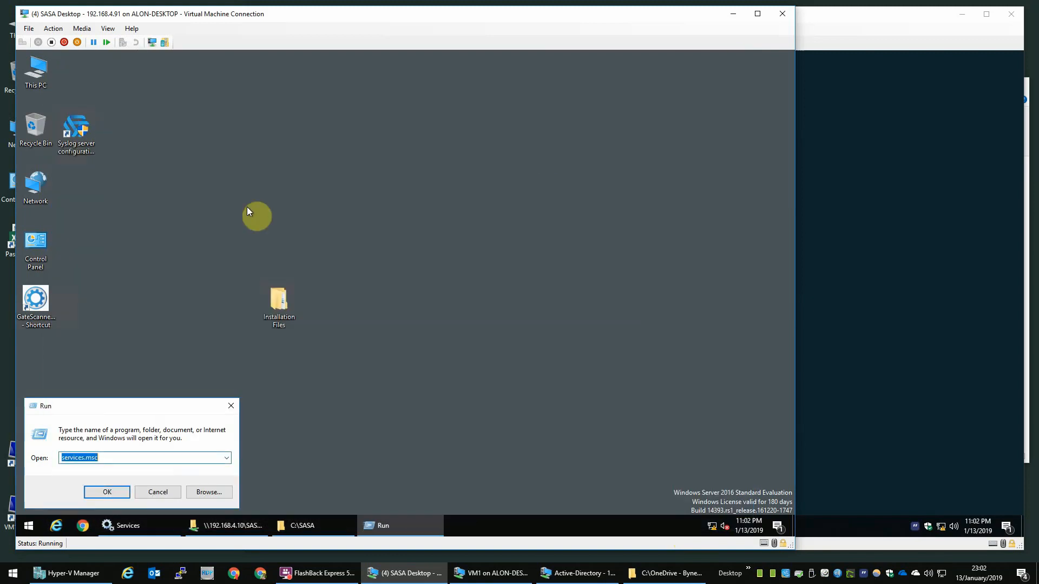
{"action": "left_click", "coordinate": [160, 490]}
Step: Restart the SASA Desktop virtual machine from the Start menu power options
{"action": "left_click", "coordinate": [30, 526]}
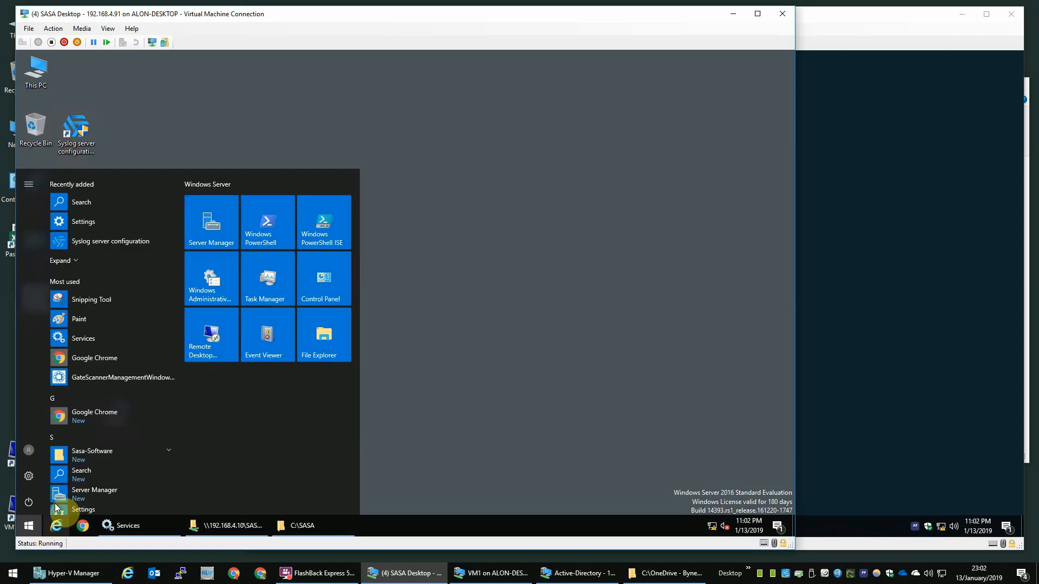
{"action": "left_click", "coordinate": [28, 503]}
{"action": "left_click", "coordinate": [38, 473]}
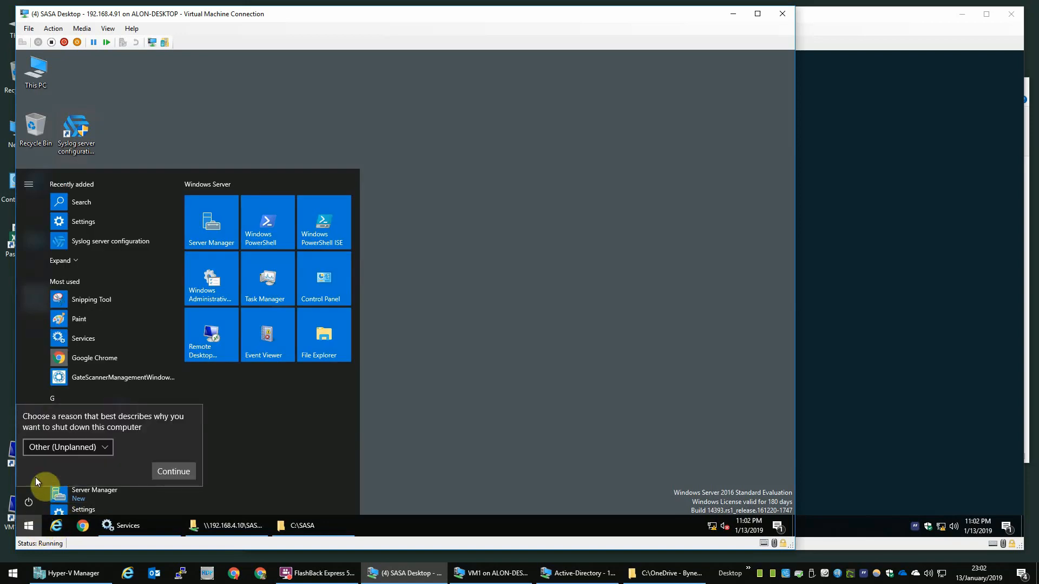
{"action": "left_click", "coordinate": [170, 472]}
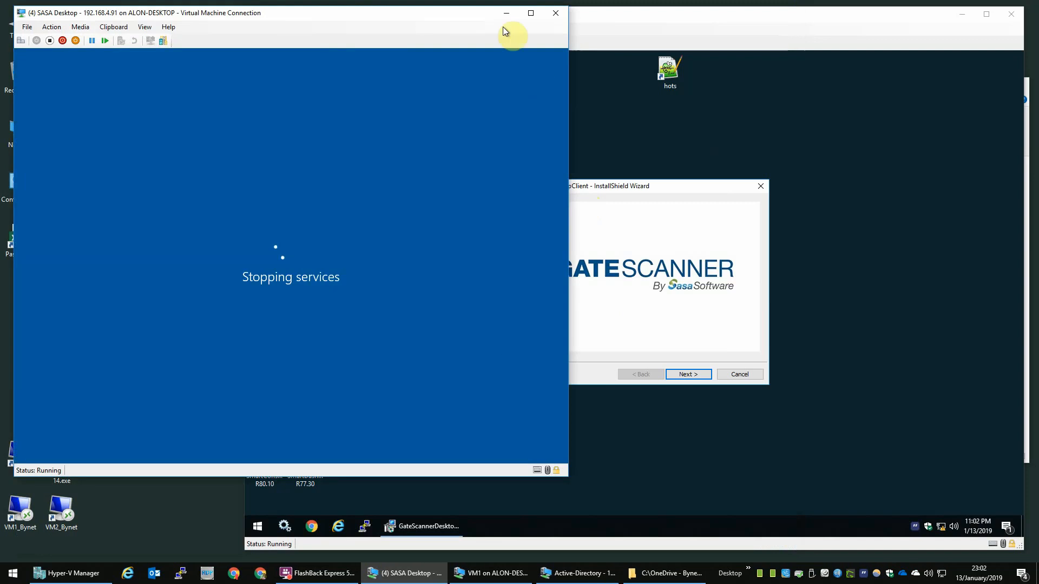
Step: Install the GateScanner Desktop Client on VM1 and accept the restart prompt
{"action": "left_click", "coordinate": [735, 18]}
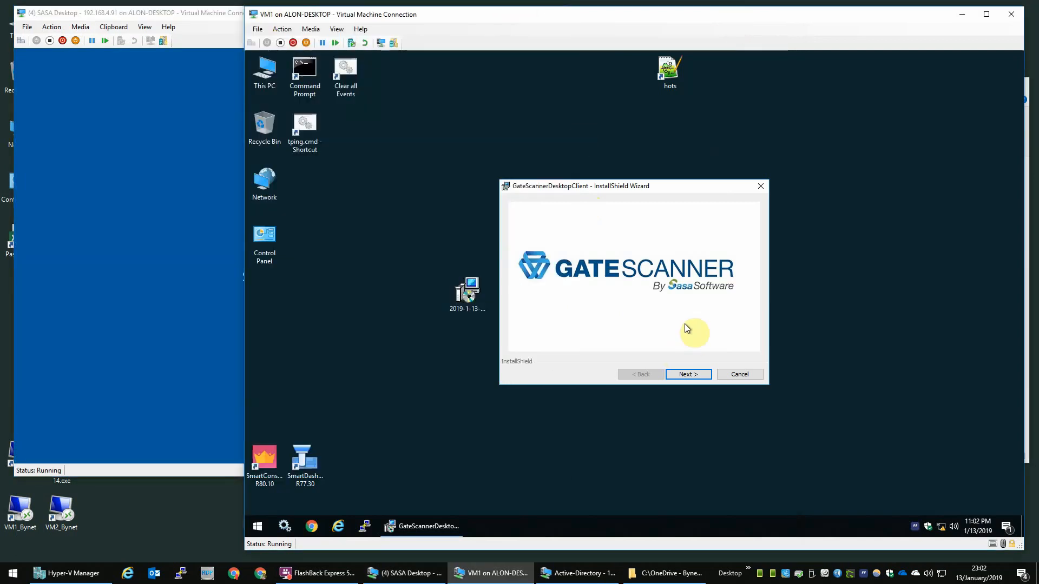
{"action": "left_click", "coordinate": [683, 374]}
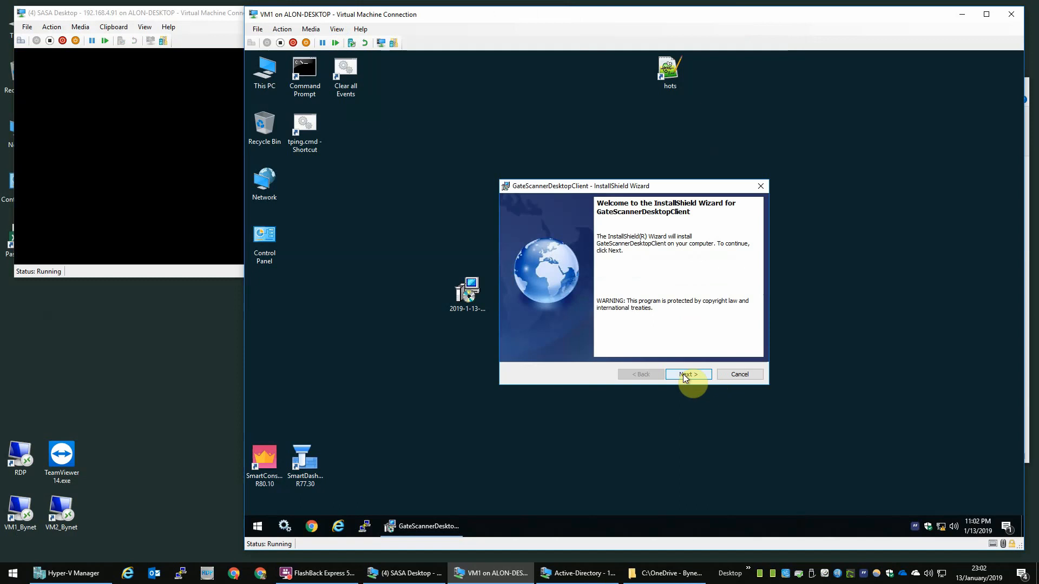
{"action": "left_click", "coordinate": [683, 374]}
{"action": "left_click", "coordinate": [683, 374]}
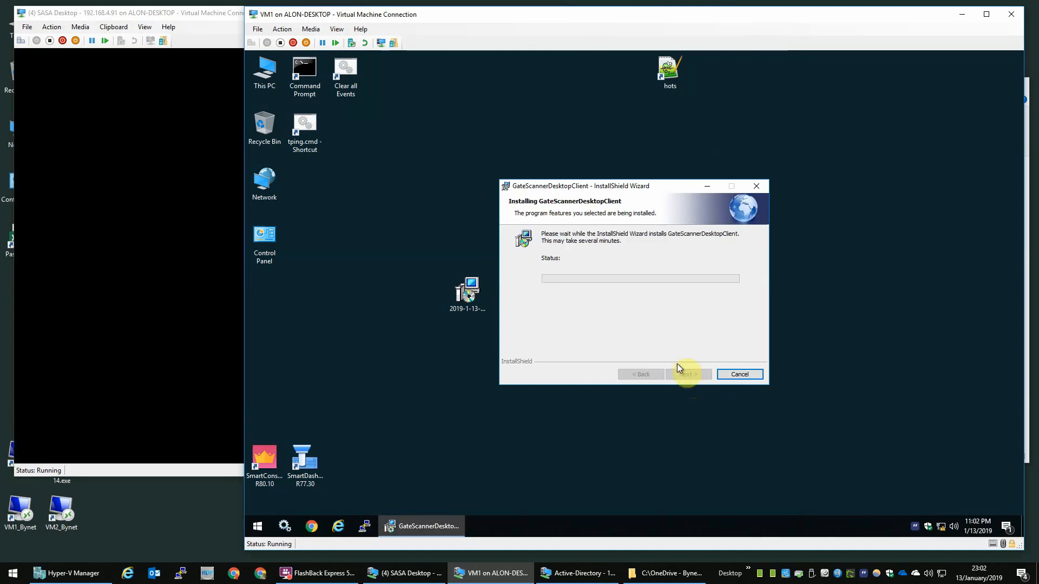
{"action": "left_click", "coordinate": [469, 303]}
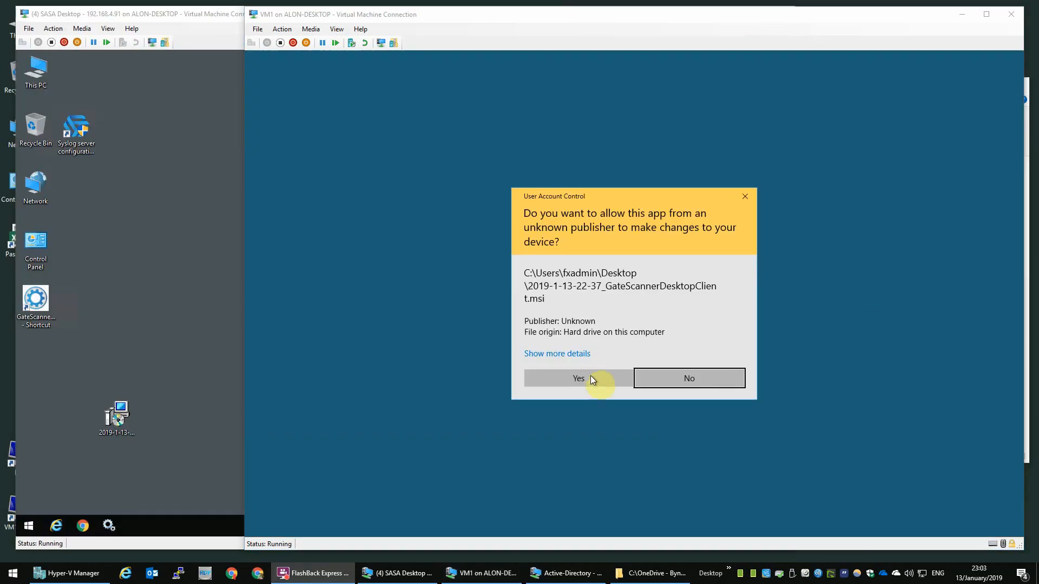
{"action": "left_click", "coordinate": [592, 382]}
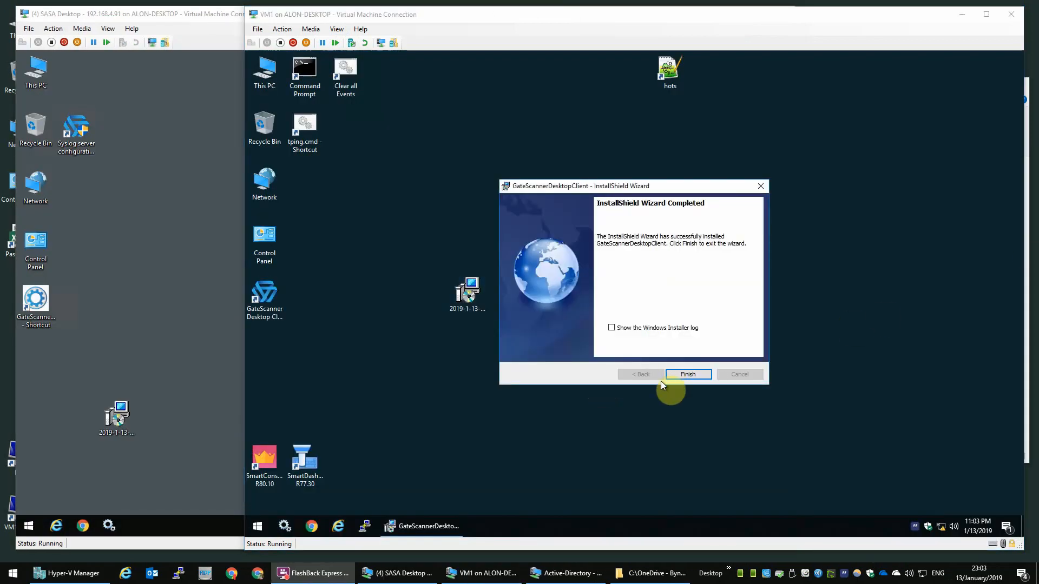
{"action": "left_click", "coordinate": [674, 376]}
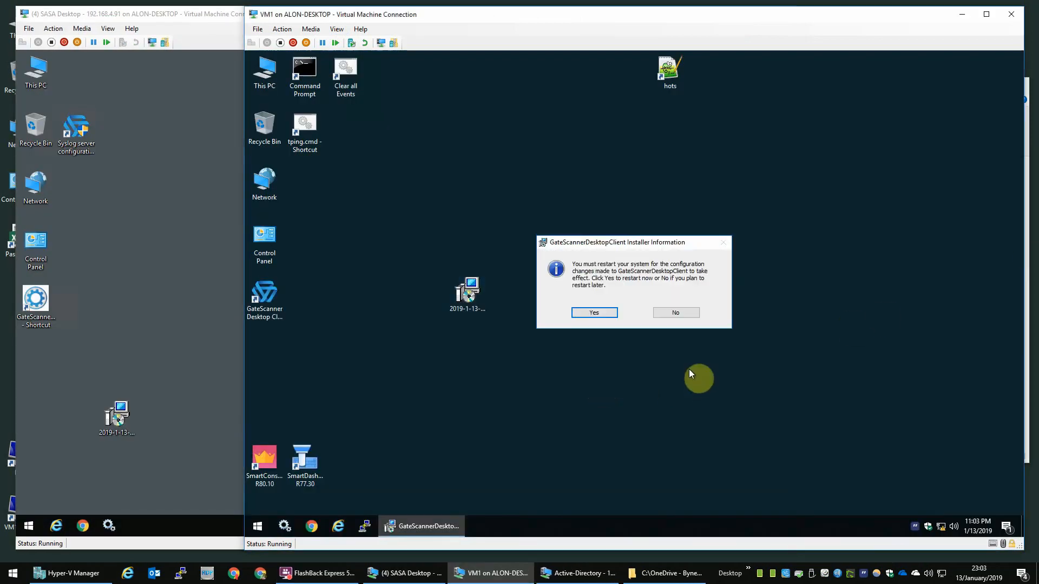
{"action": "left_click", "coordinate": [594, 313]}
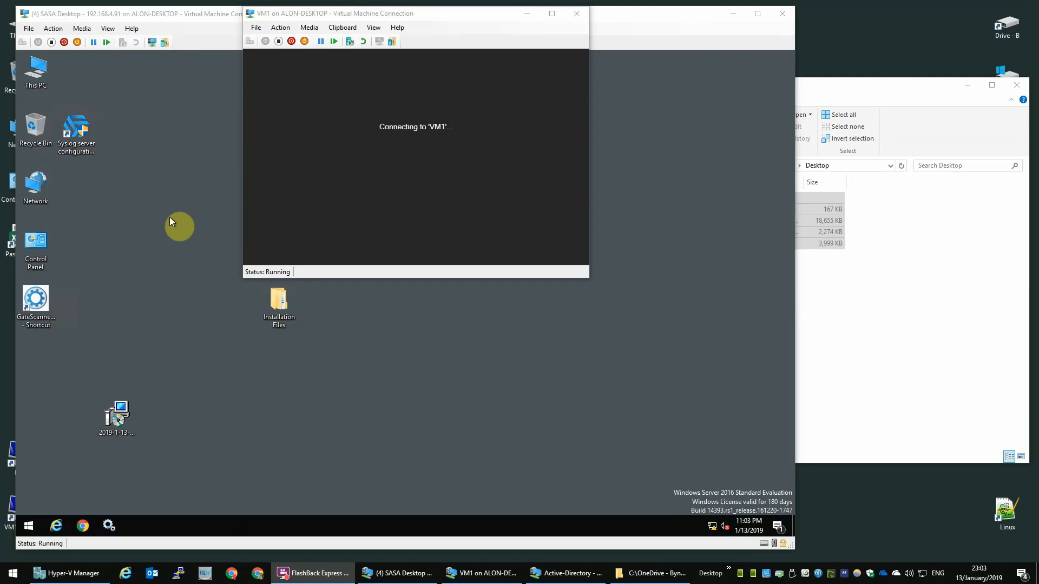
Step: Launch an administrator Command Prompt on the server and clear it with cls
{"action": "left_click", "coordinate": [170, 218]}
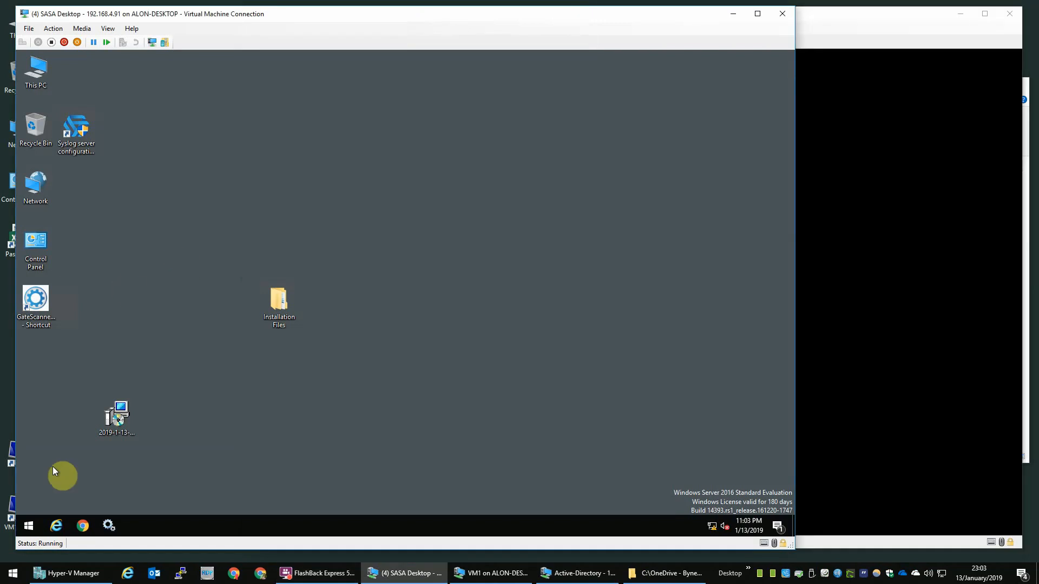
{"action": "right_click", "coordinate": [30, 528]}
{"action": "key", "text": "a"}
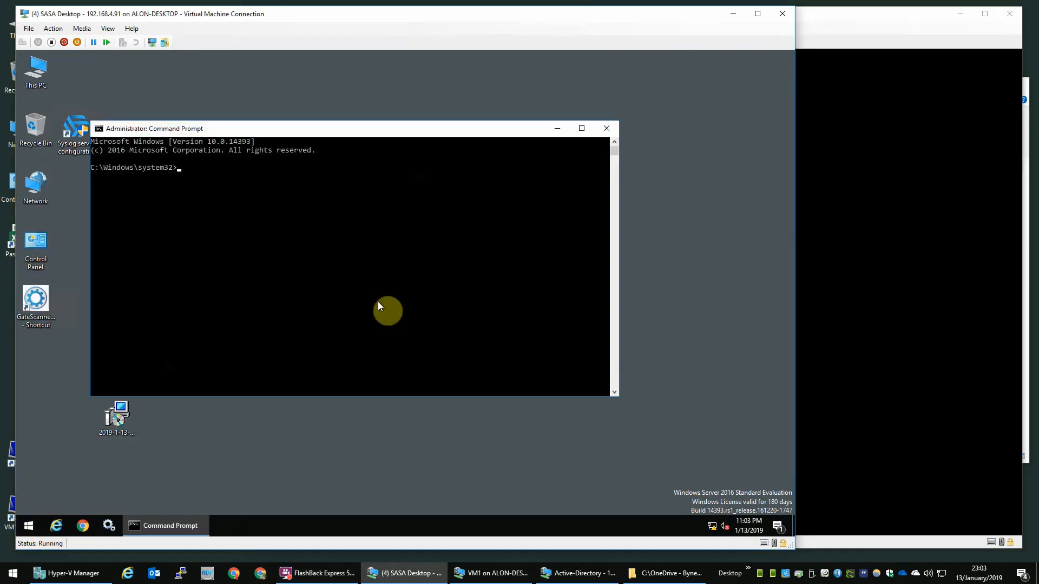
{"action": "type", "text": "cls"}
{"action": "key", "text": "Return"}
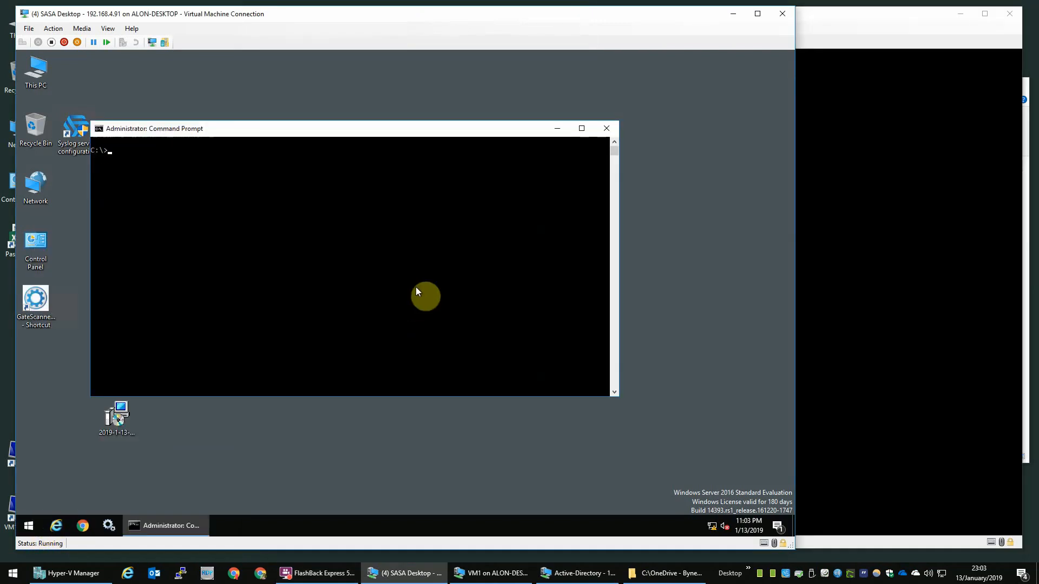
Step: Run netstat -aon |findstr 20 repeatedly, showing only ports 3389 and 20005 listening
{"action": "type", "text": "nets"}
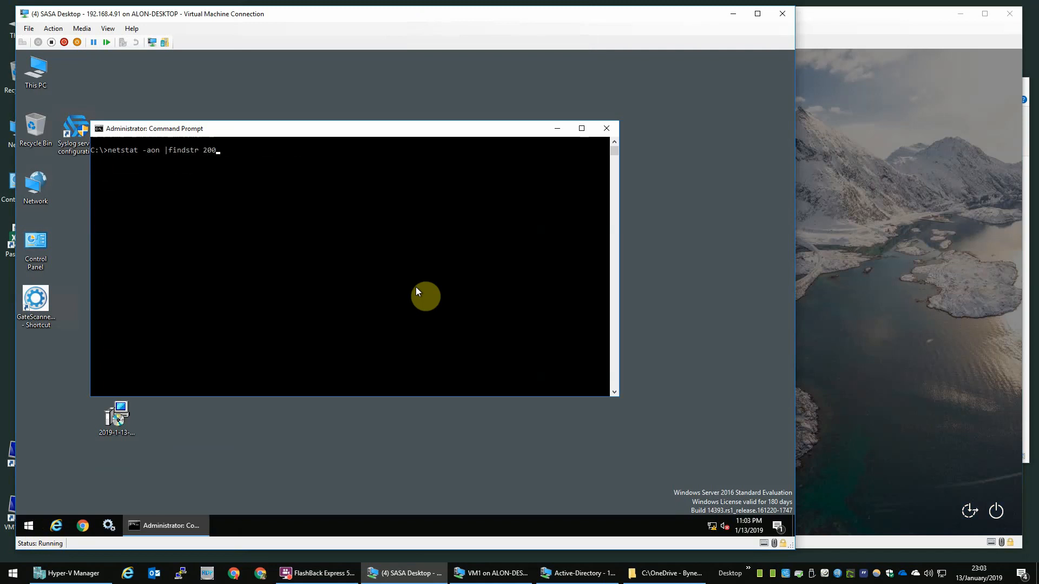
{"action": "type", "text": "tat -aon |findstr 200"}
{"action": "key", "text": "BackSpace"}
{"action": "key", "text": "Return"}
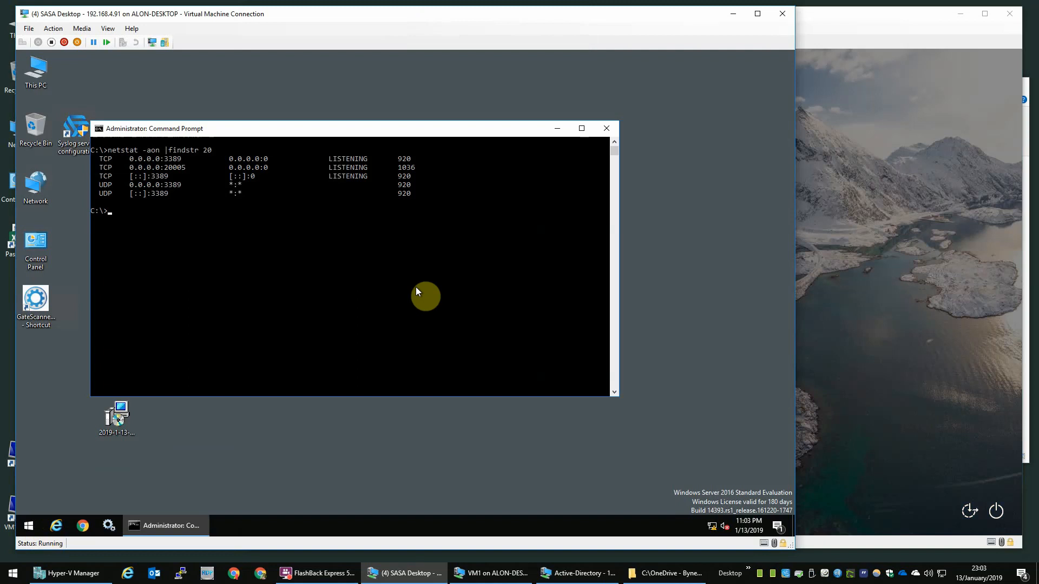
{"action": "key", "text": "Up"}
{"action": "key", "text": "Return"}
{"action": "key", "text": "Up"}
{"action": "key", "text": "Return"}
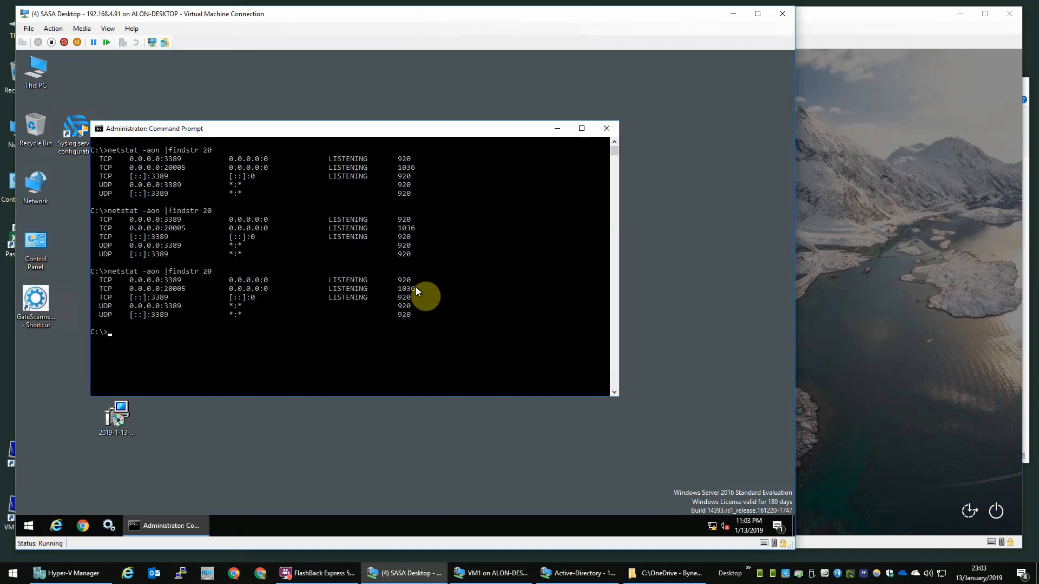
{"action": "key", "text": "Up"}
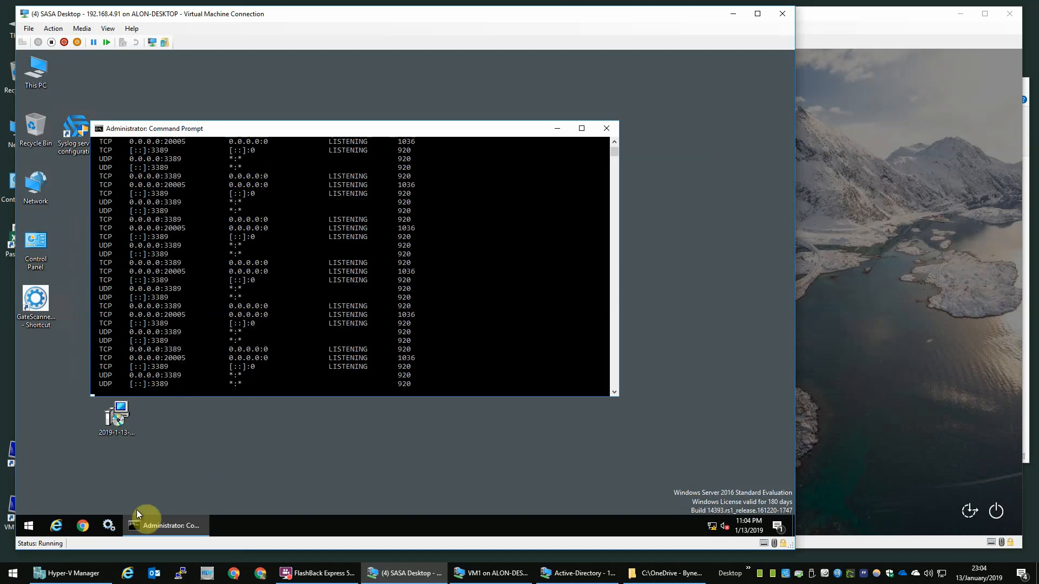
{"action": "left_click", "coordinate": [112, 528]}
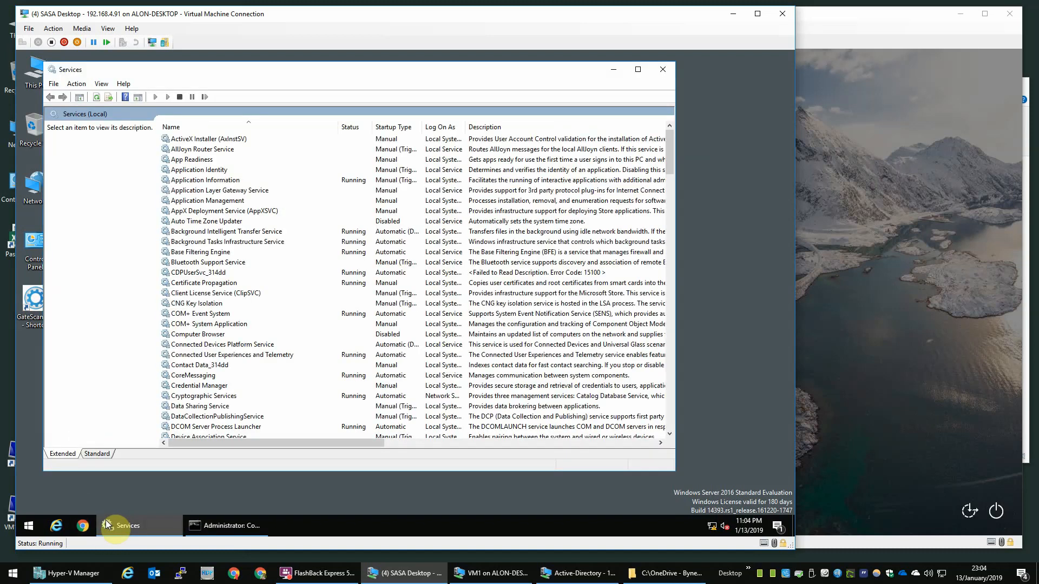
Step: Set Gate Scanner Desktop Server Output to start Automatic and start it
{"action": "left_click", "coordinate": [285, 306]}
{"action": "key", "text": "g"}
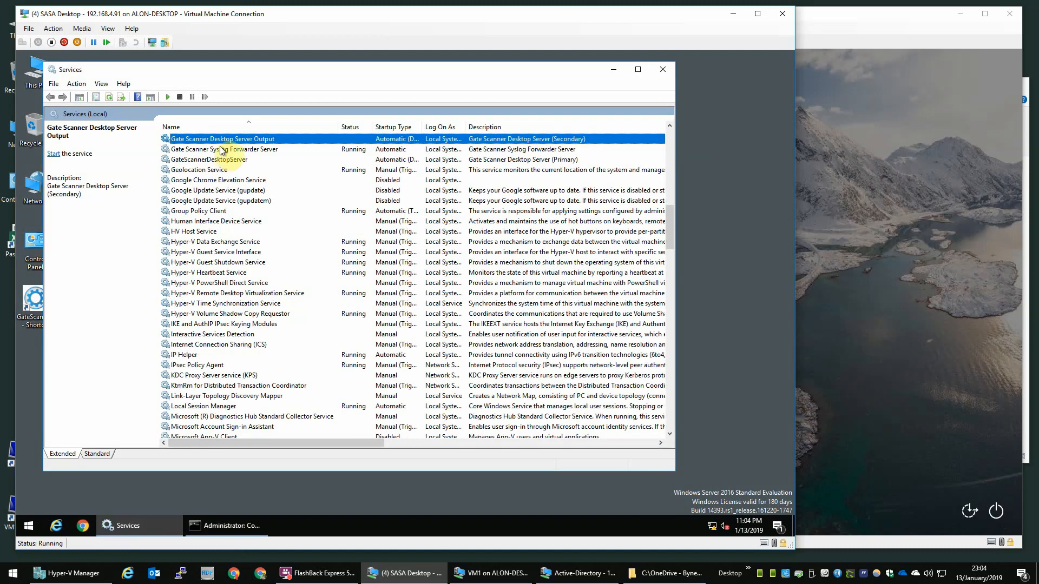
{"action": "double_click", "coordinate": [294, 141]}
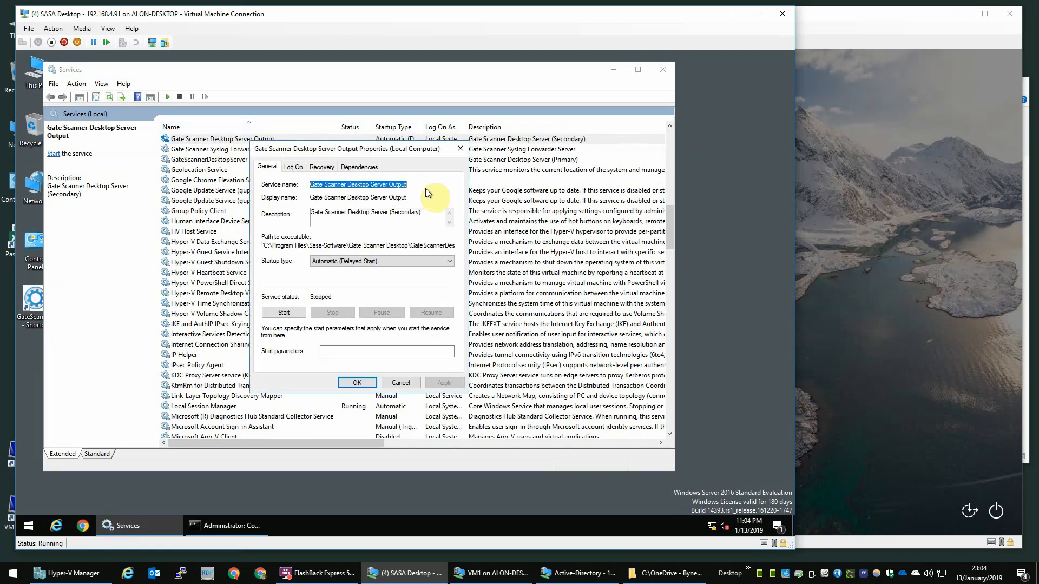
{"action": "left_click", "coordinate": [380, 263]}
{"action": "left_click", "coordinate": [346, 277]}
{"action": "left_click", "coordinate": [441, 382]}
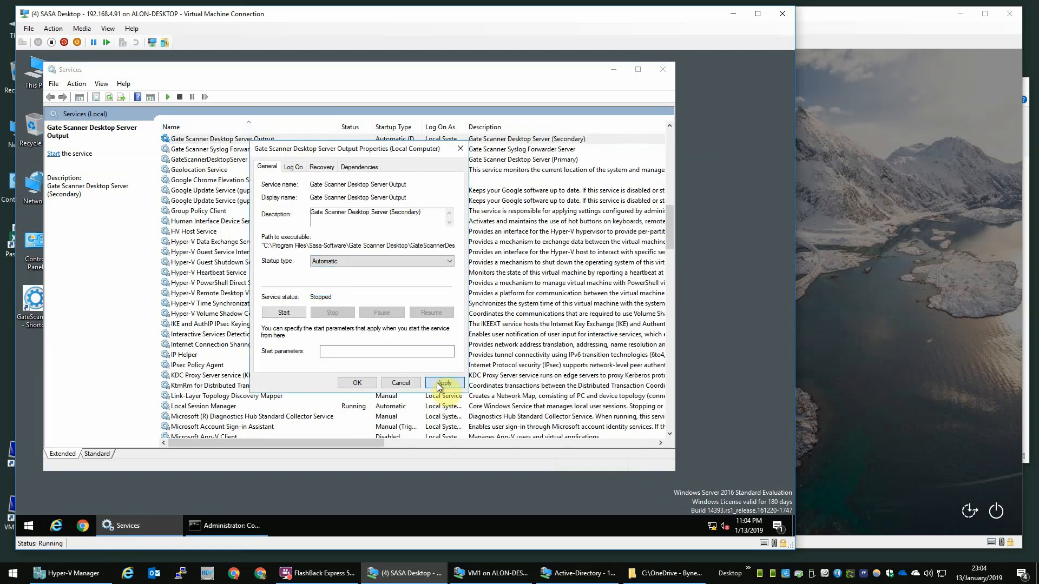
{"action": "left_click", "coordinate": [358, 382]}
{"action": "right_click", "coordinate": [334, 141]}
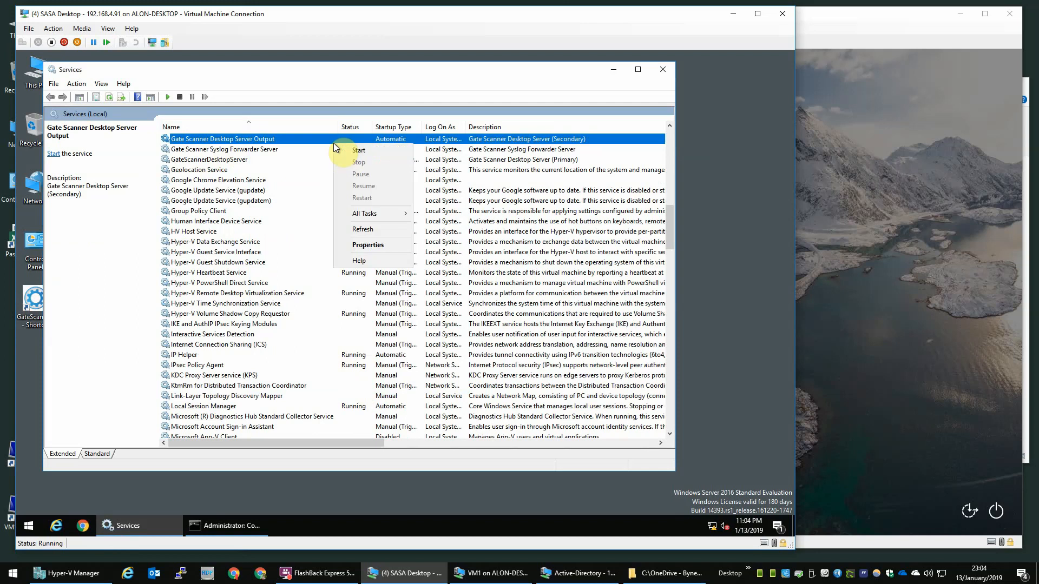
{"action": "left_click", "coordinate": [367, 149]}
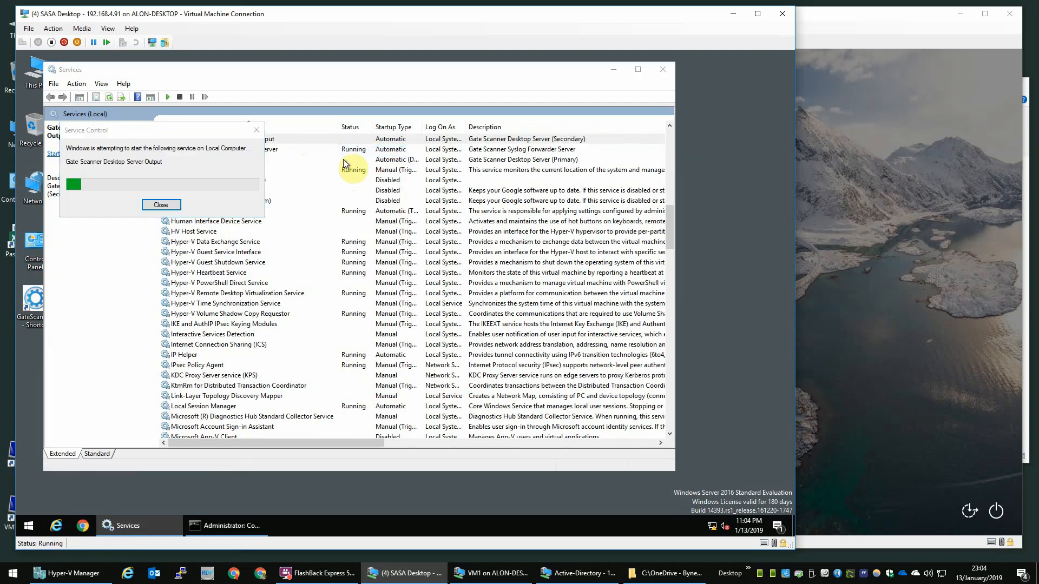
Step: Set GateScannerDesktopServer to start Automatic, start it, and close Services
{"action": "left_click", "coordinate": [335, 161]}
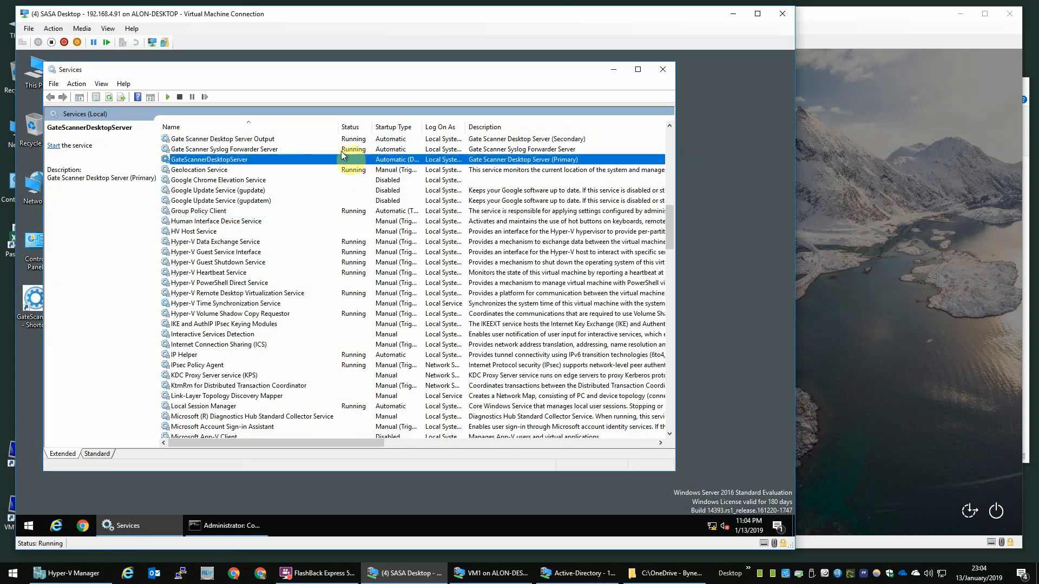
{"action": "double_click", "coordinate": [331, 161]}
{"action": "left_click", "coordinate": [369, 261]}
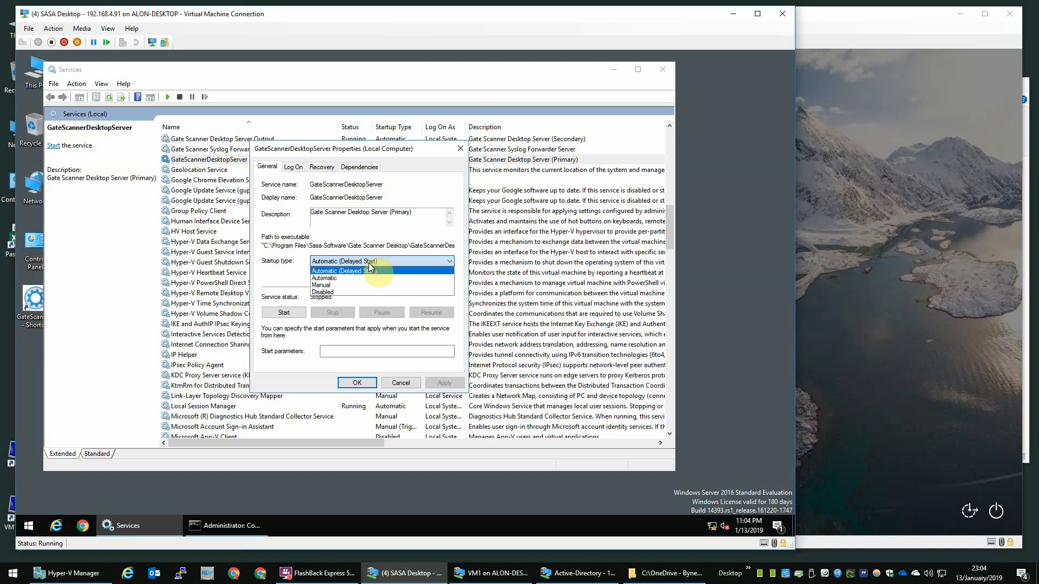
{"action": "left_click", "coordinate": [358, 275]}
{"action": "left_click", "coordinate": [440, 383]}
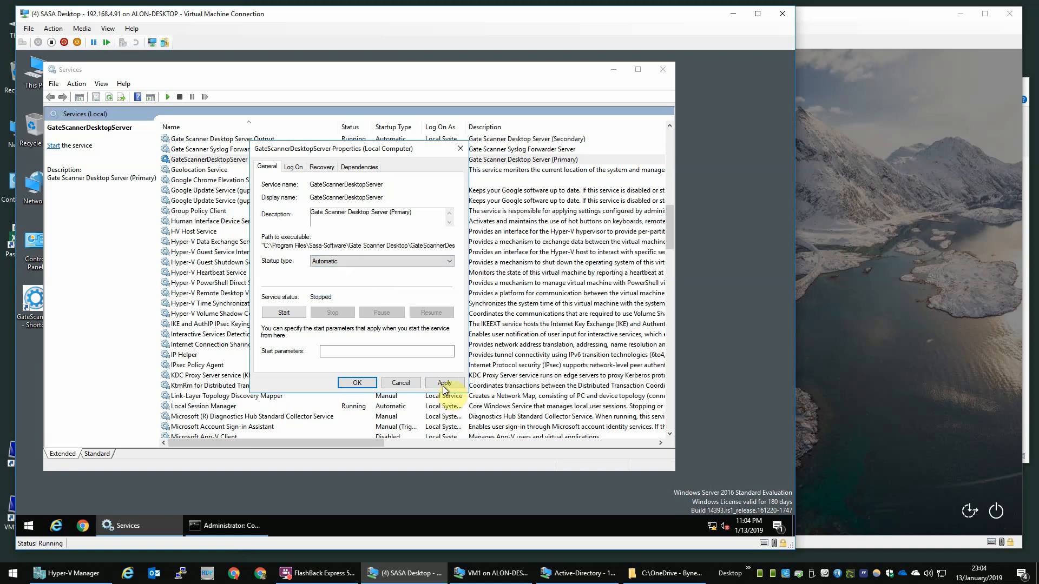
{"action": "left_click", "coordinate": [357, 383]}
{"action": "right_click", "coordinate": [287, 164]}
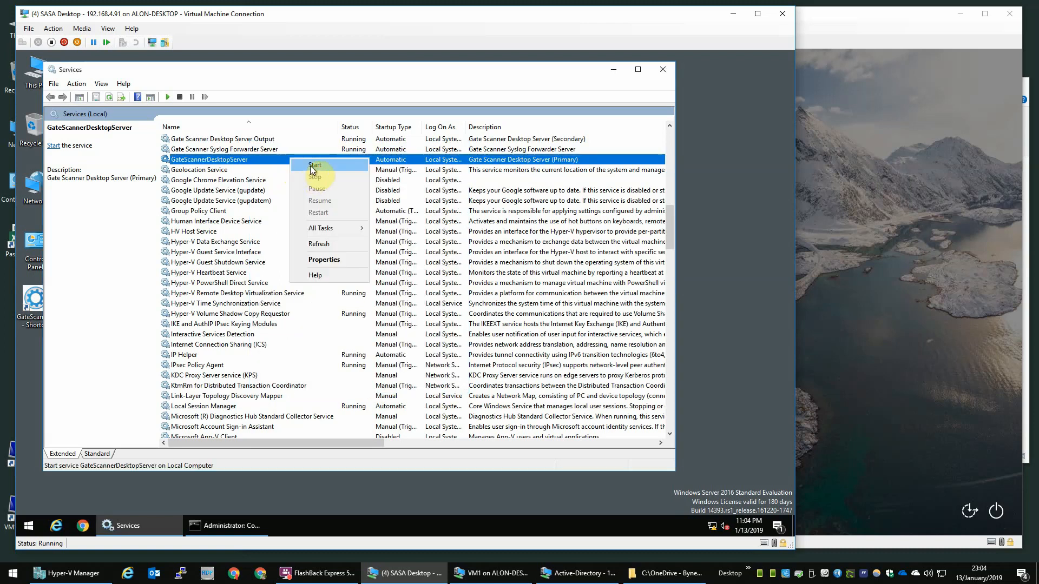
{"action": "left_click", "coordinate": [310, 166]}
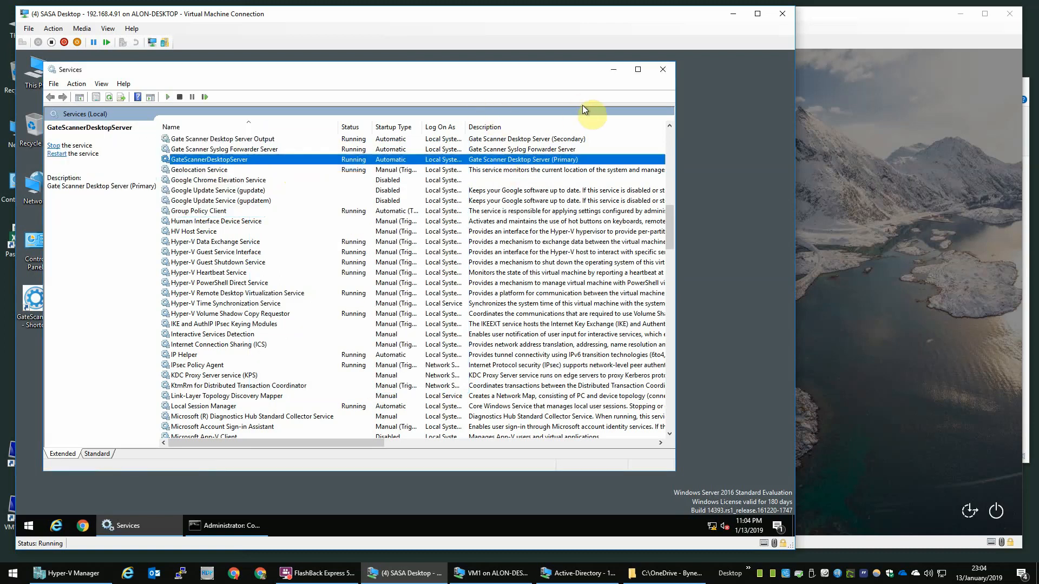
{"action": "left_click", "coordinate": [342, 139]}
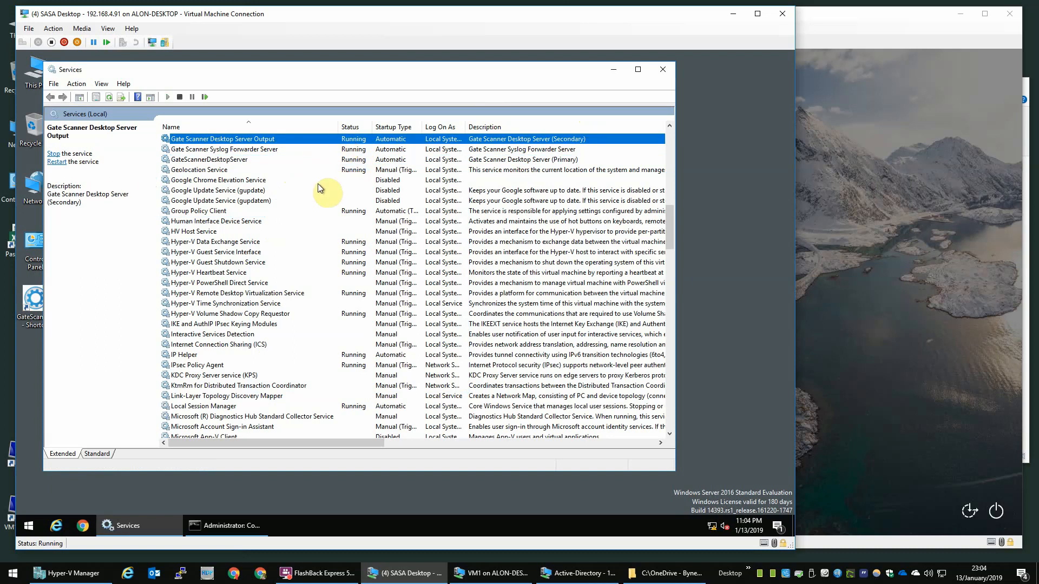
{"action": "left_click", "coordinate": [654, 69]}
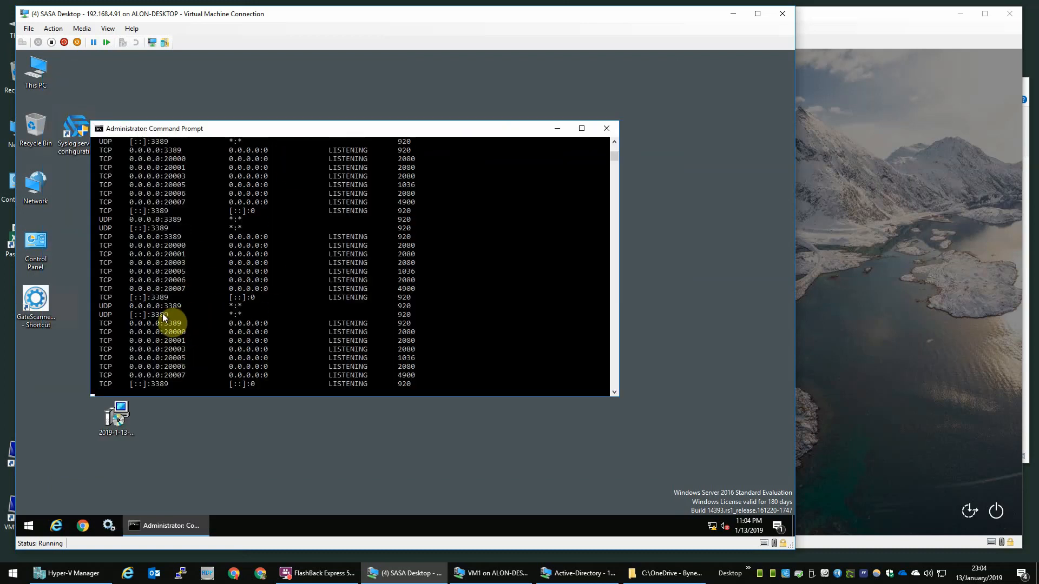
Step: Stop netstat, confirm the 2000x ports are listening, then sign back in to VM1
{"action": "key", "text": "ctrl+c"}
{"action": "key", "text": "ctrl+c"}
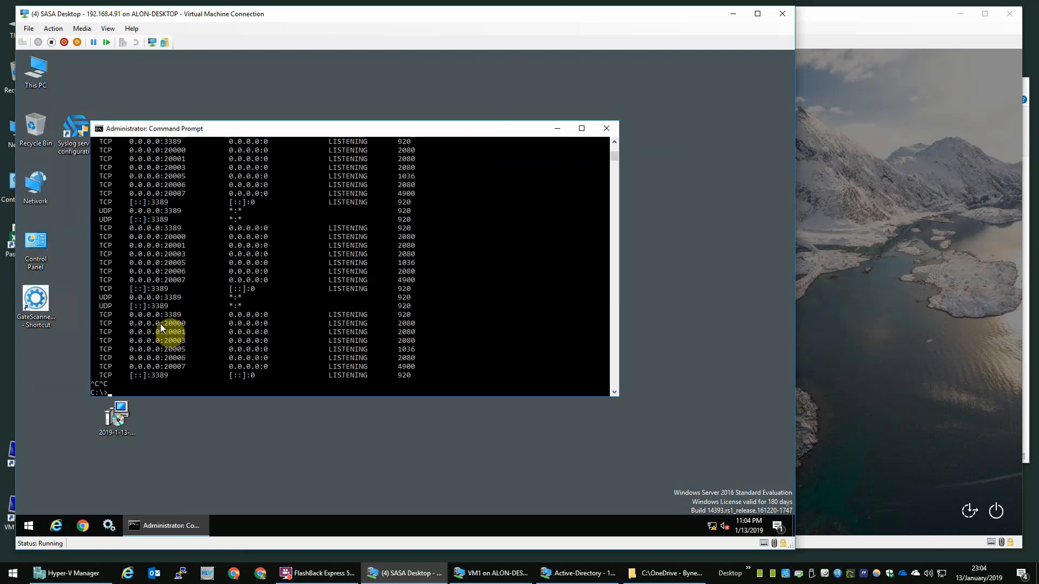
{"action": "left_click_drag", "start_coordinate": [160, 323], "coordinate": [185, 324]}
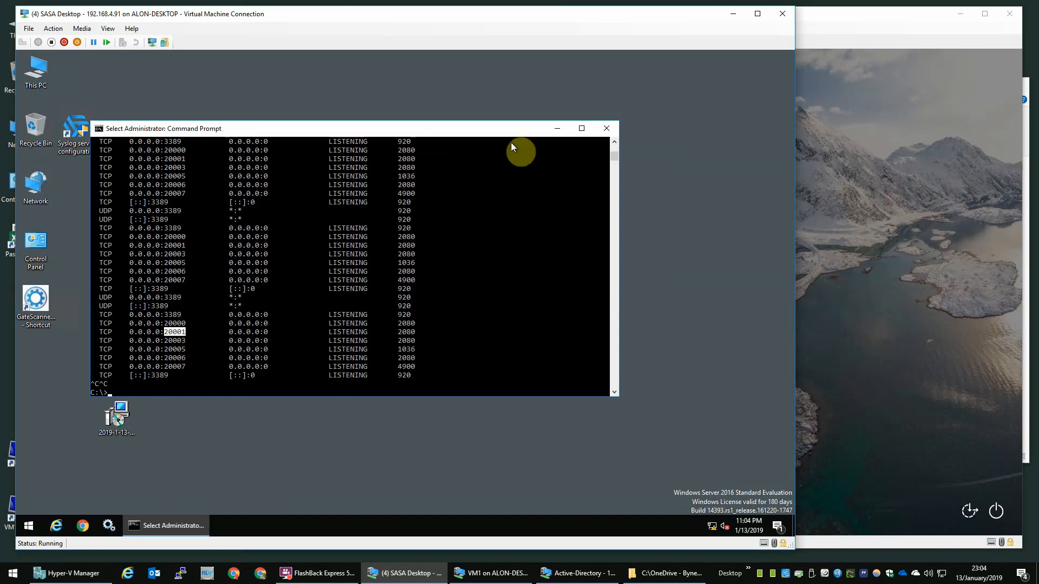
{"action": "left_click", "coordinate": [558, 129]}
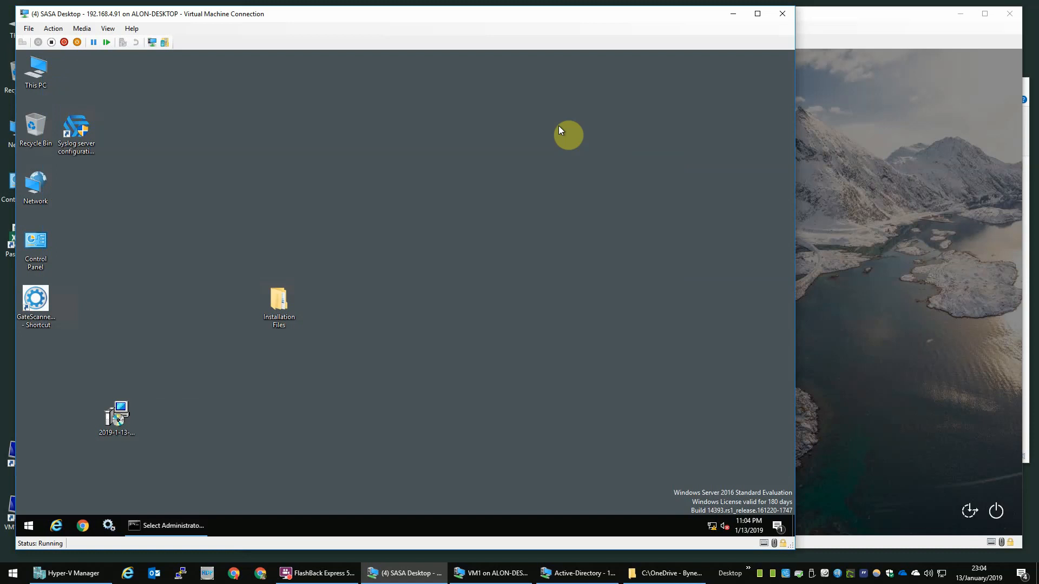
{"action": "left_click", "coordinate": [865, 127]}
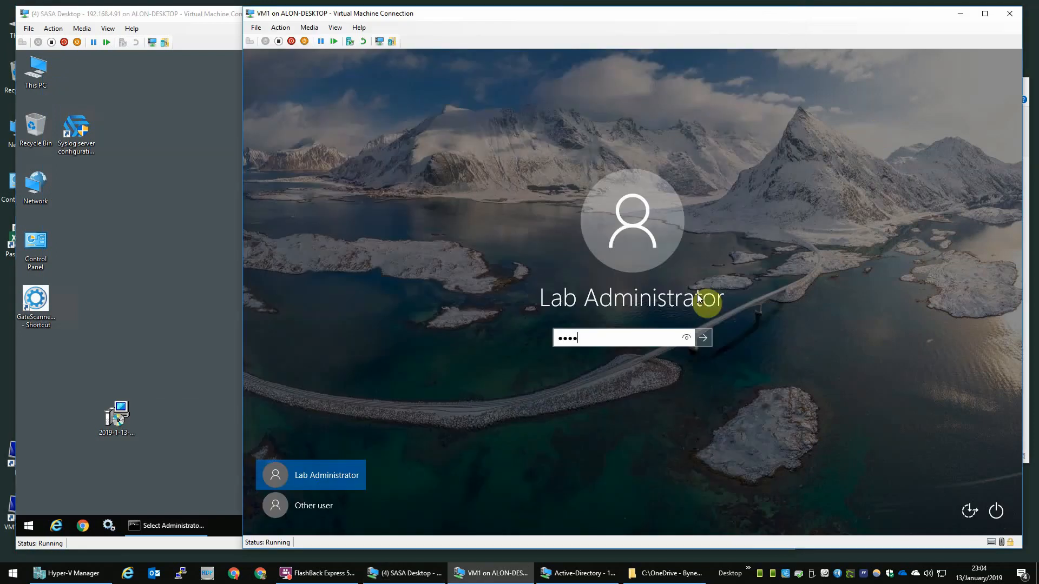
{"action": "key", "text": "Return"}
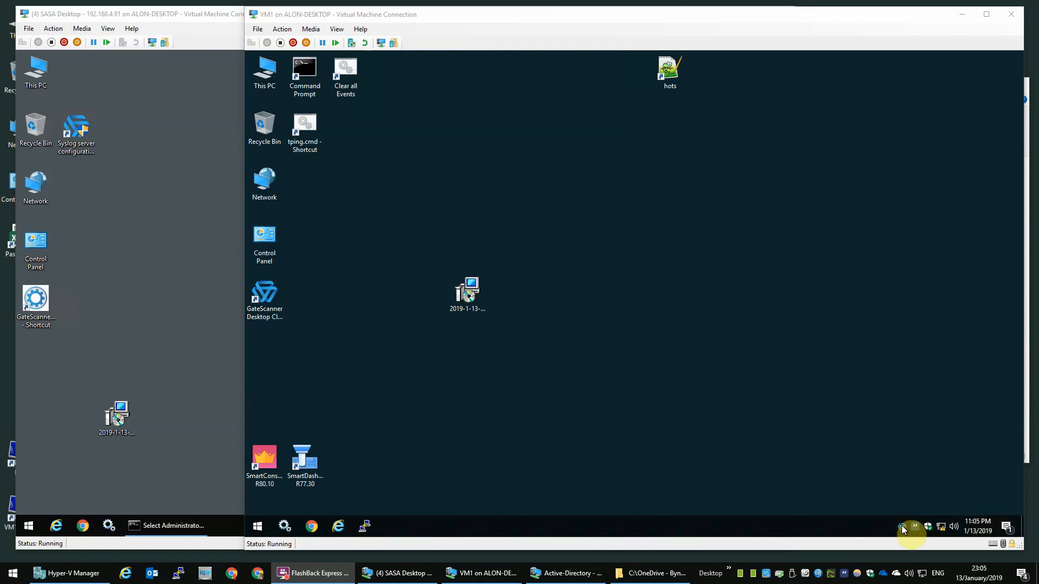
Step: Launch the Desktop Client and, after its connection error, save the client logs to Downloads
{"action": "left_click", "coordinate": [273, 299]}
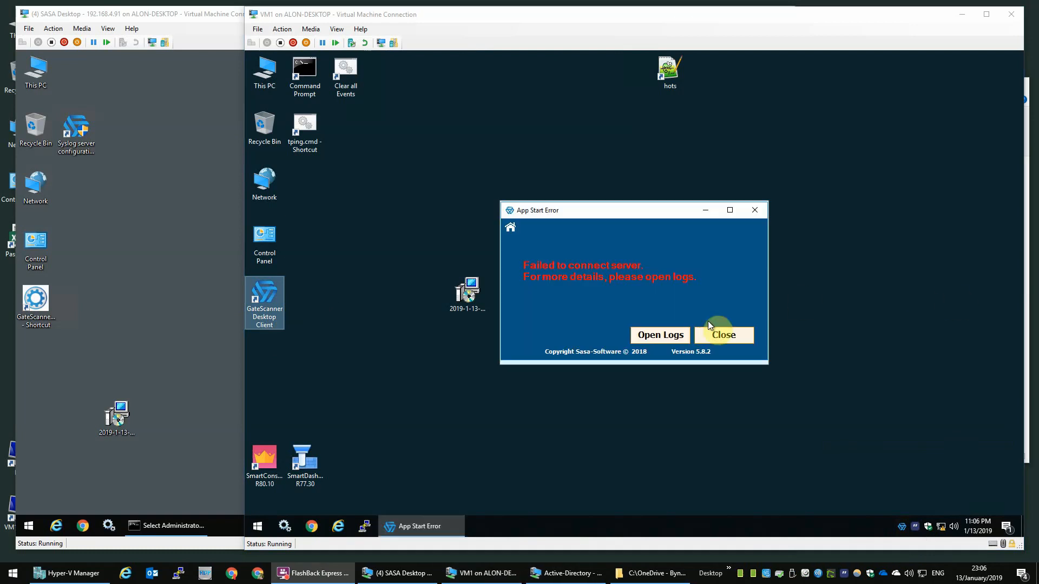
{"action": "left_click", "coordinate": [675, 335]}
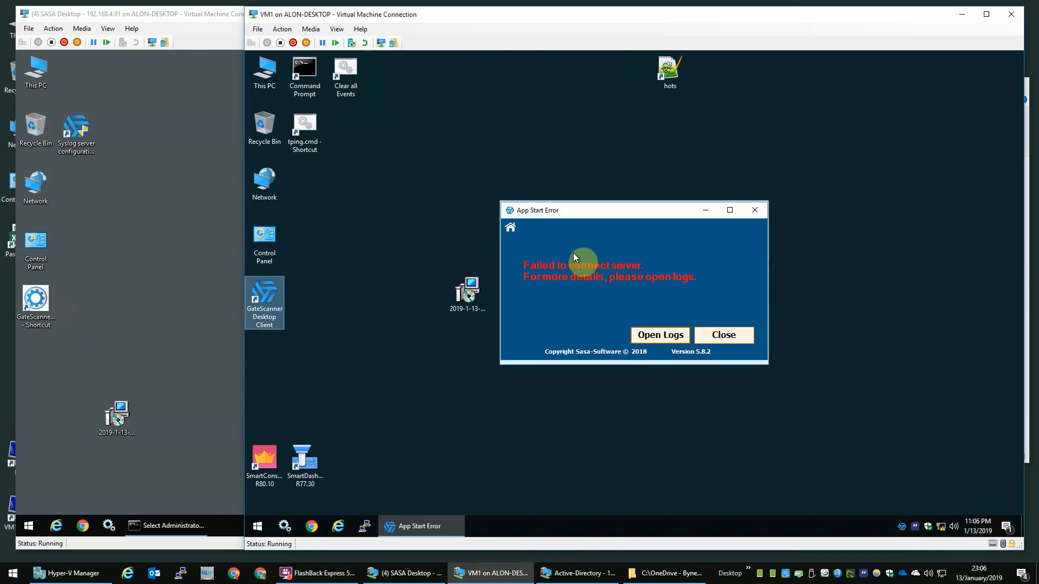
{"action": "left_click", "coordinate": [661, 336]}
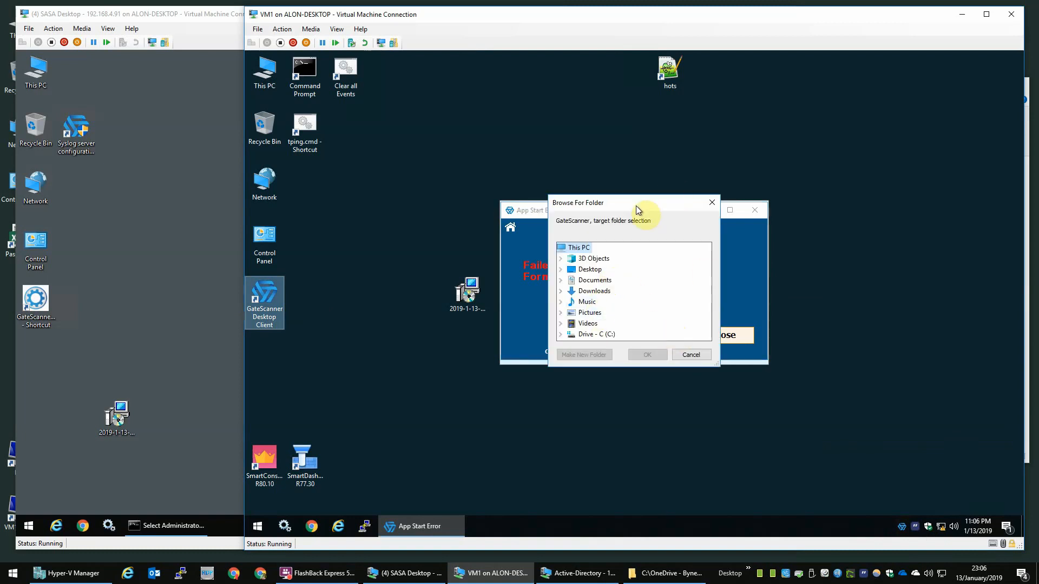
{"action": "left_click_drag", "start_coordinate": [636, 210], "coordinate": [498, 205]}
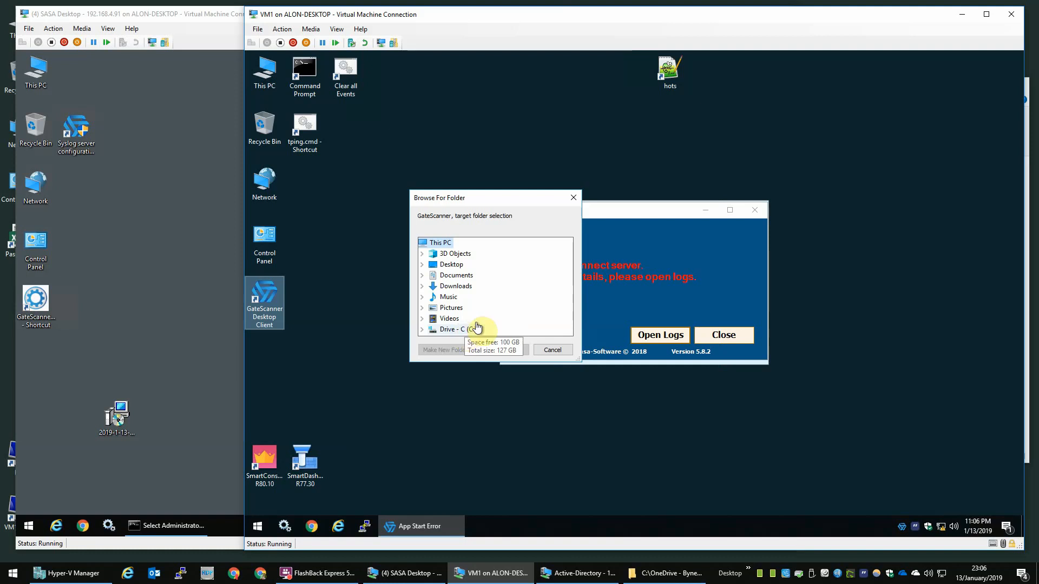
{"action": "left_click", "coordinate": [454, 307]}
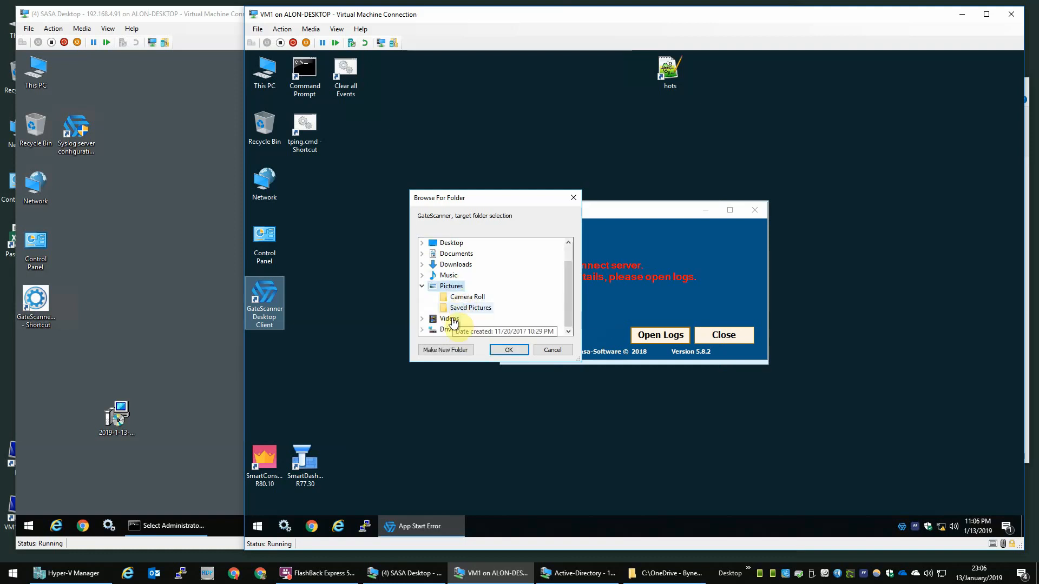
{"action": "left_click", "coordinate": [454, 330]}
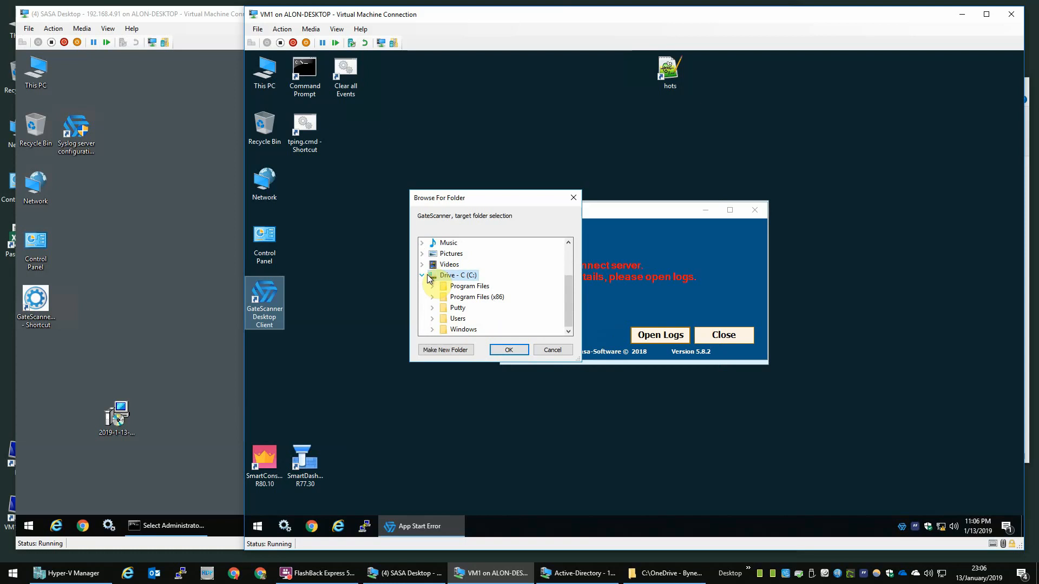
{"action": "double_click", "coordinate": [457, 274]}
{"action": "left_click", "coordinate": [458, 286]}
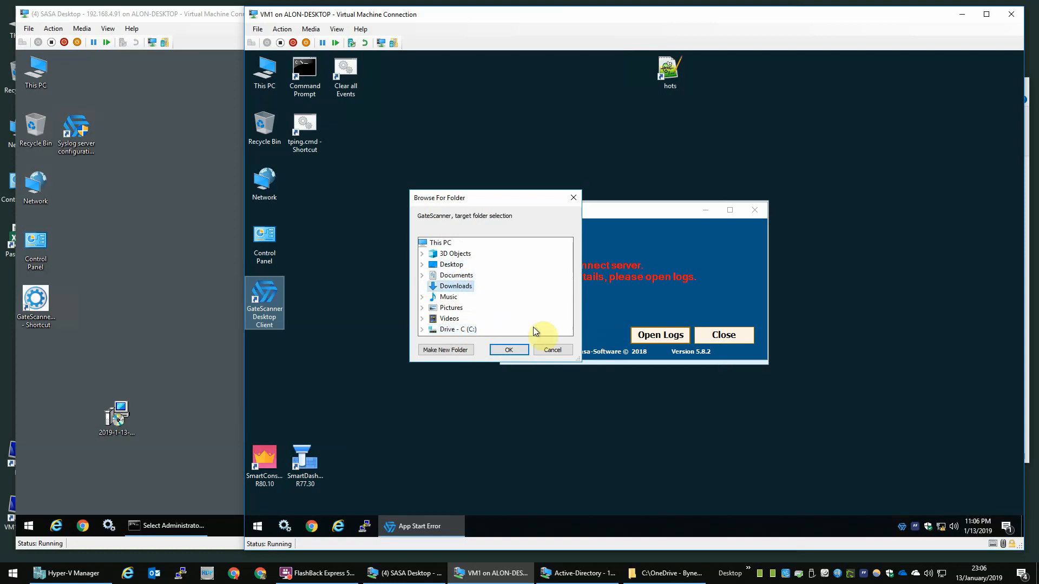
{"action": "left_click", "coordinate": [509, 350]}
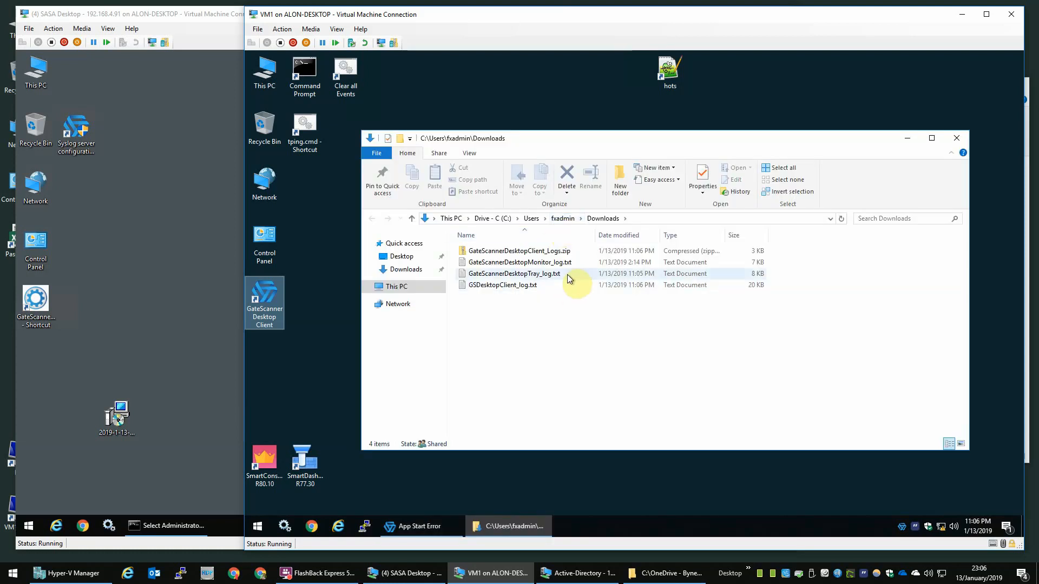
Step: Inspect the 14:13 connection-failure lines in GateScannerDesktopMonitor_log.txt, close it, and sort Downloads by date
{"action": "left_click", "coordinate": [562, 266]}
{"action": "double_click", "coordinate": [562, 265]}
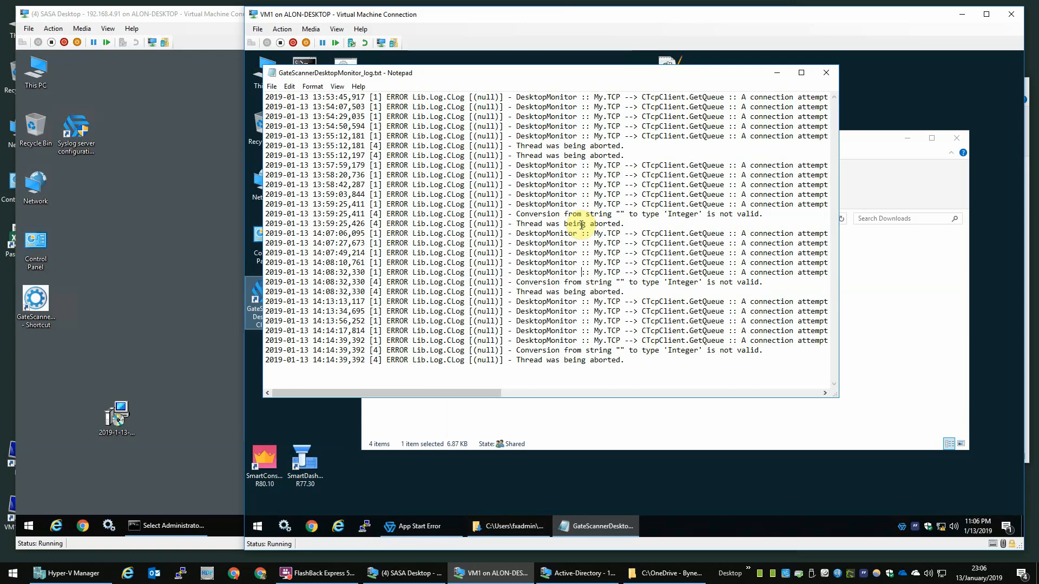
{"action": "key", "text": "End"}
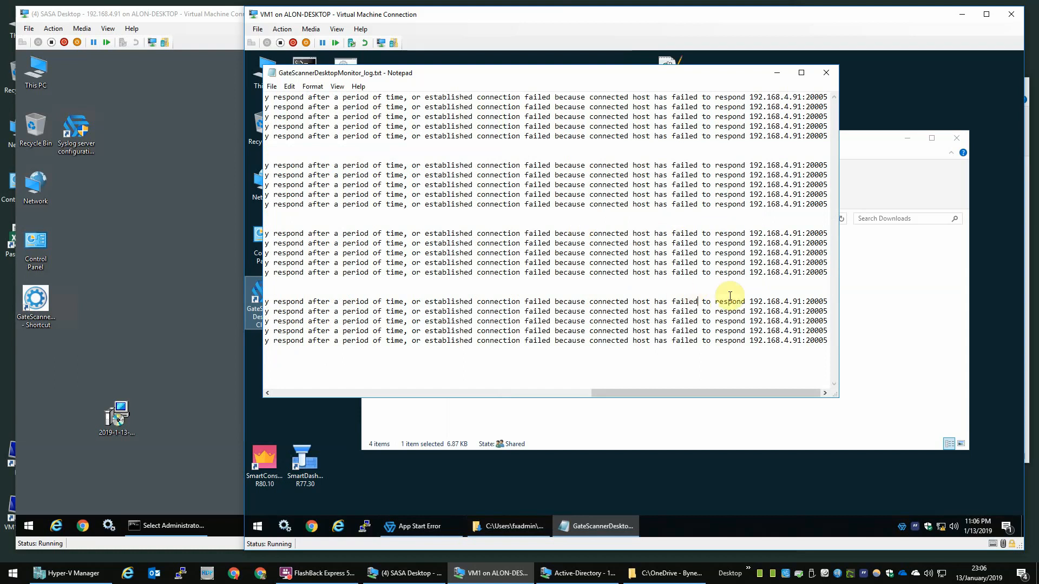
{"action": "key", "text": "shift+Up"}
{"action": "left_click", "coordinate": [428, 304]}
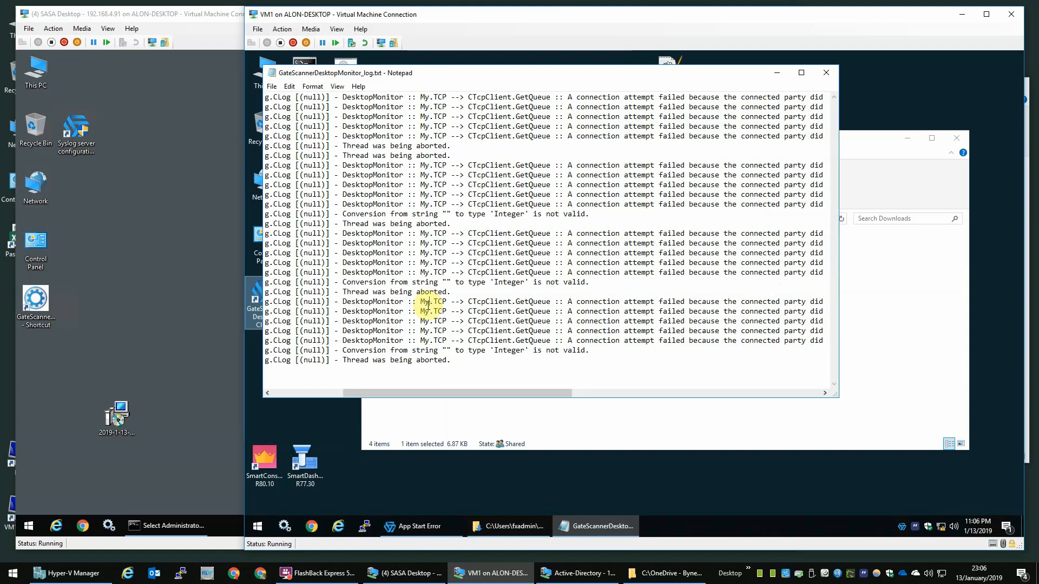
{"action": "key", "text": "End"}
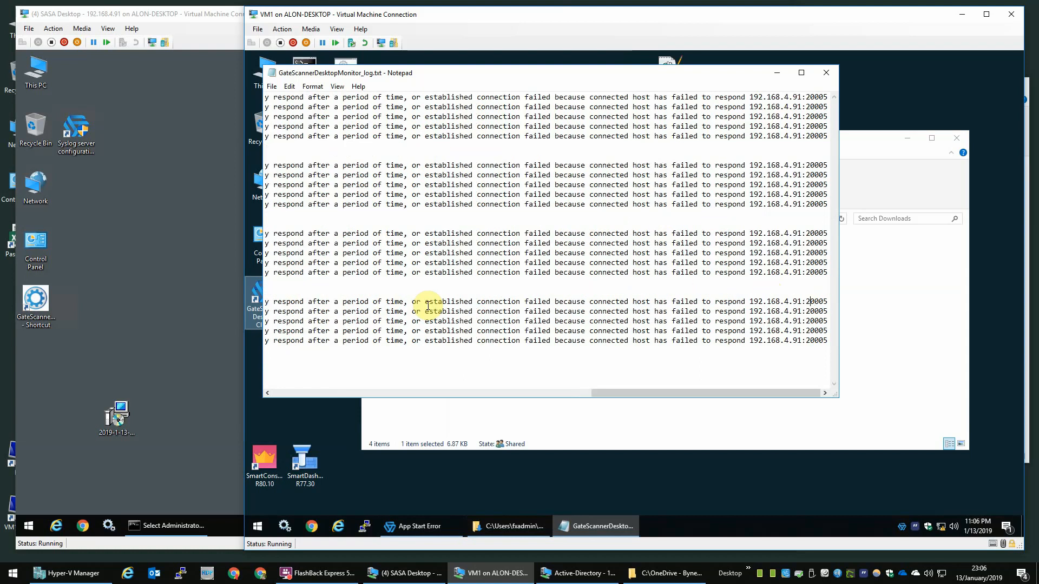
{"action": "key", "text": "Left"}
{"action": "key", "text": "Home"}
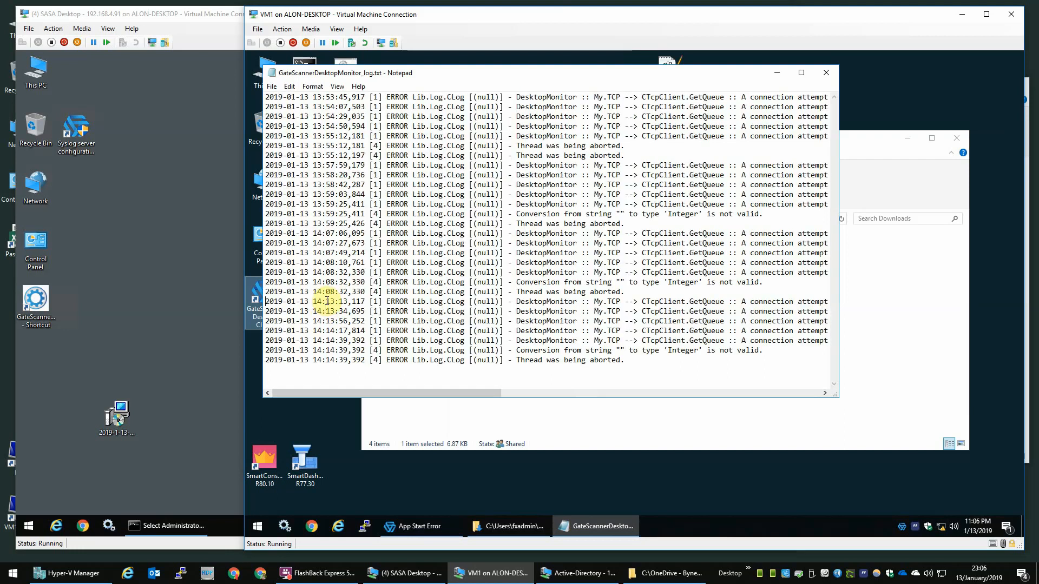
{"action": "left_click_drag", "start_coordinate": [317, 302], "coordinate": [365, 312]}
{"action": "left_click", "coordinate": [826, 72]}
{"action": "left_click", "coordinate": [617, 234]}
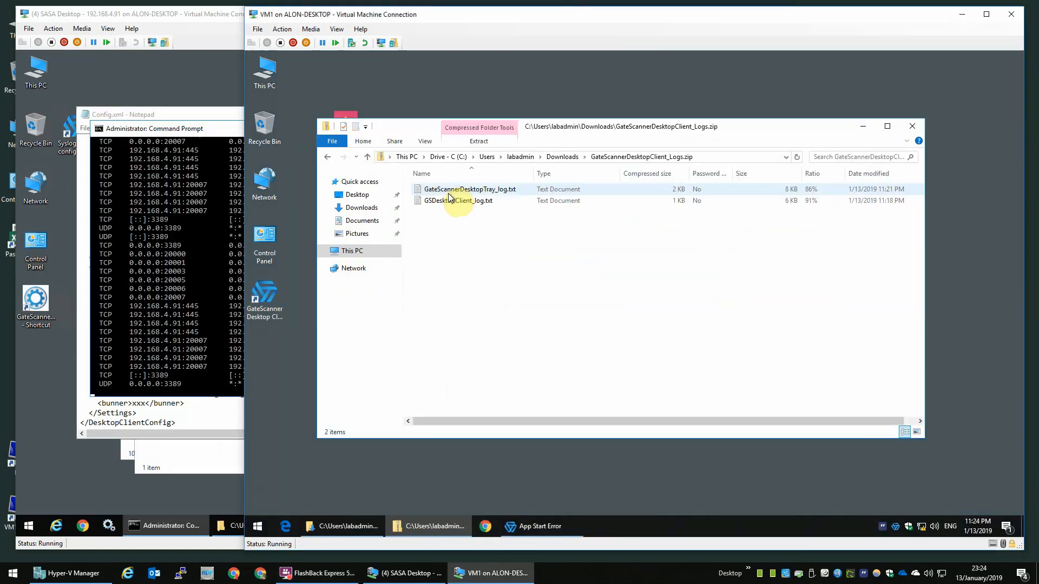
Step: Open GateScannerDesktopTray_log.txt from the logs zip, review it, and close it
{"action": "double_click", "coordinate": [457, 190]}
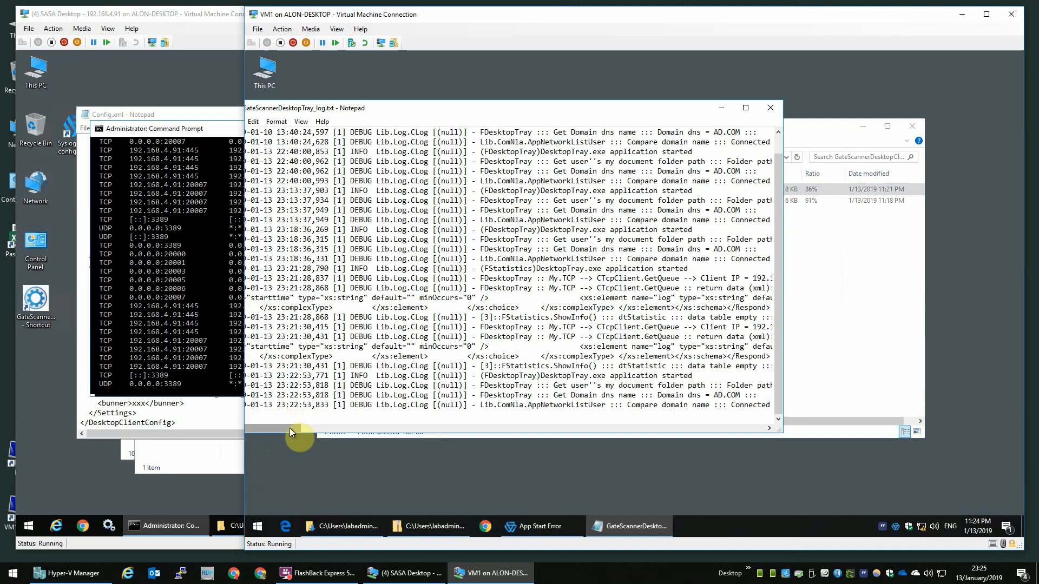
{"action": "left_click", "coordinate": [342, 375]}
{"action": "scroll", "coordinate": [344, 373], "scroll_direction": "up", "scroll_amount": 1}
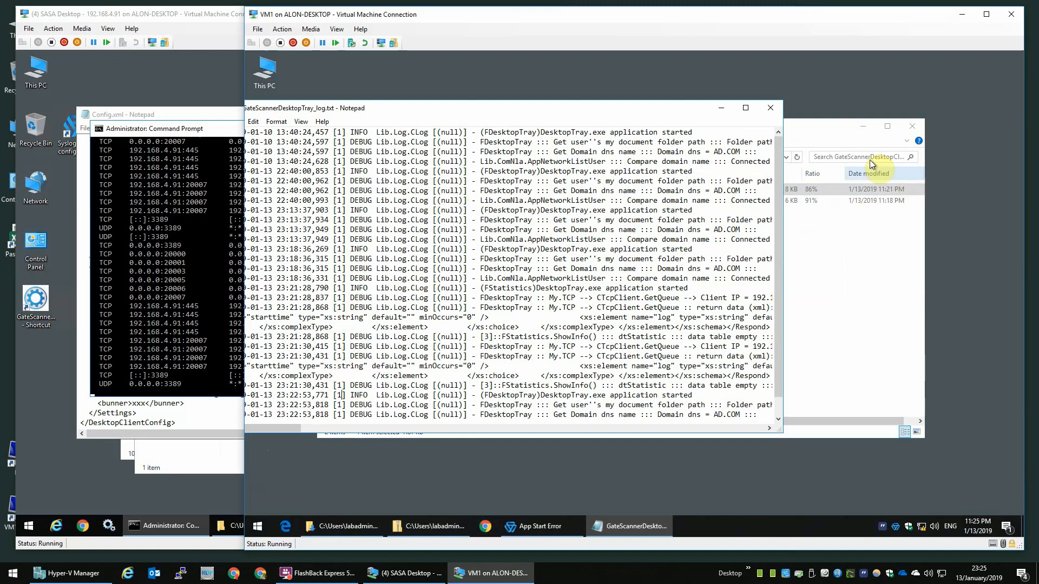
{"action": "left_click", "coordinate": [771, 107]}
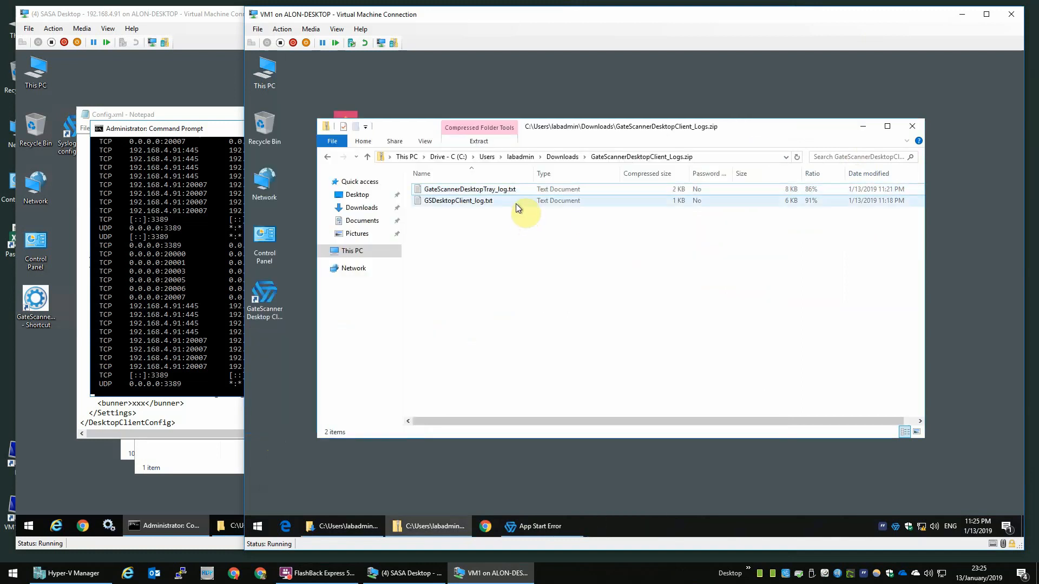
Step: Review the 'failed to create host' errors in GSDesktopClient_log.txt, then close it
{"action": "double_click", "coordinate": [516, 204]}
{"action": "scroll", "coordinate": [439, 368], "scroll_direction": "up", "scroll_amount": 2}
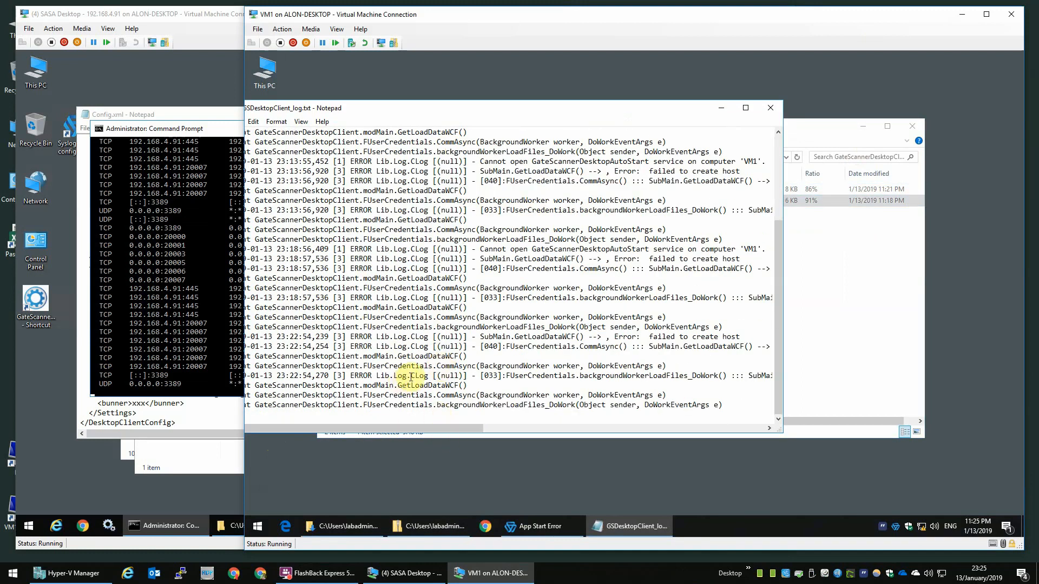
{"action": "left_click_drag", "start_coordinate": [411, 377], "coordinate": [636, 377]}
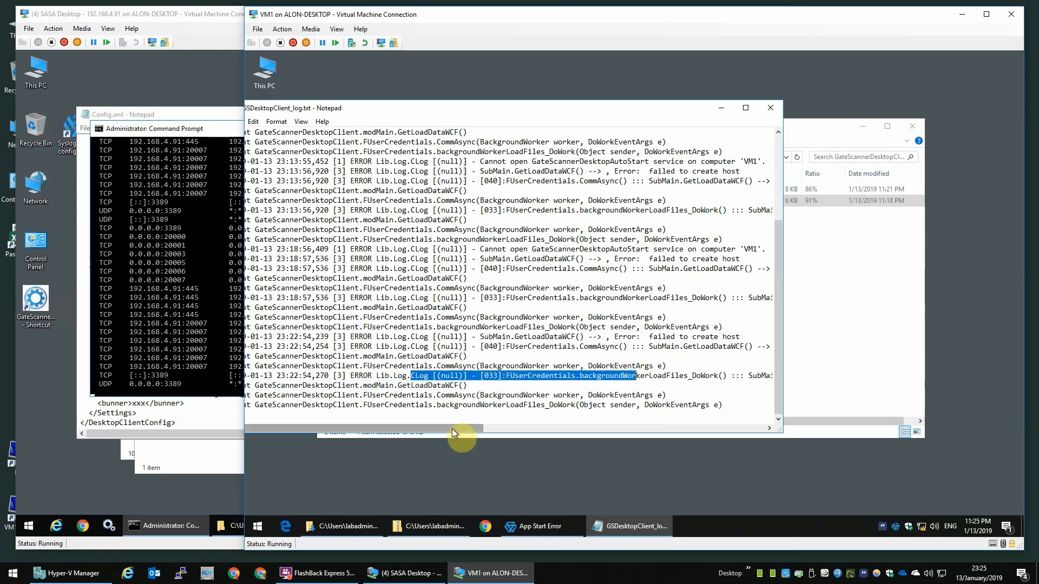
{"action": "left_click_drag", "start_coordinate": [456, 428], "coordinate": [744, 423]}
{"action": "double_click", "coordinate": [425, 379]}
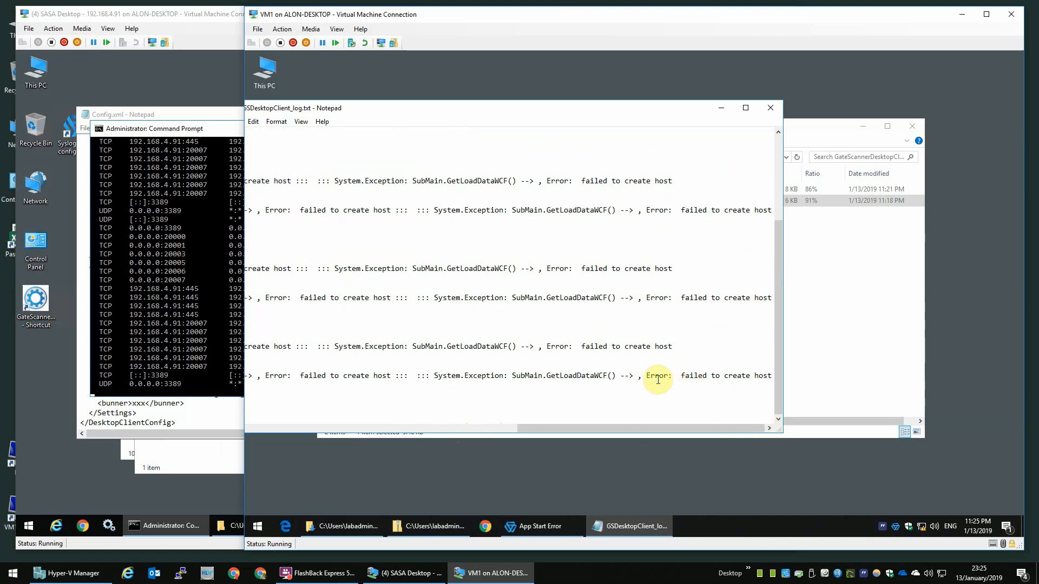
{"action": "left_click_drag", "start_coordinate": [656, 377], "coordinate": [751, 376]}
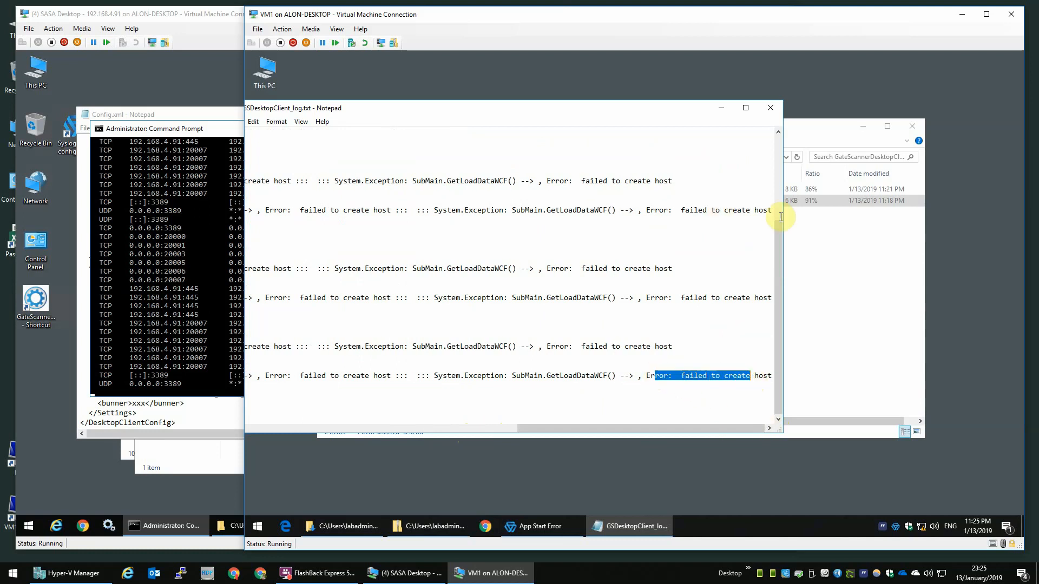
{"action": "left_click", "coordinate": [771, 108]}
Step: Delete the three log files from Downloads, then close Explorer and the app error dialog
{"action": "left_click", "coordinate": [524, 157]}
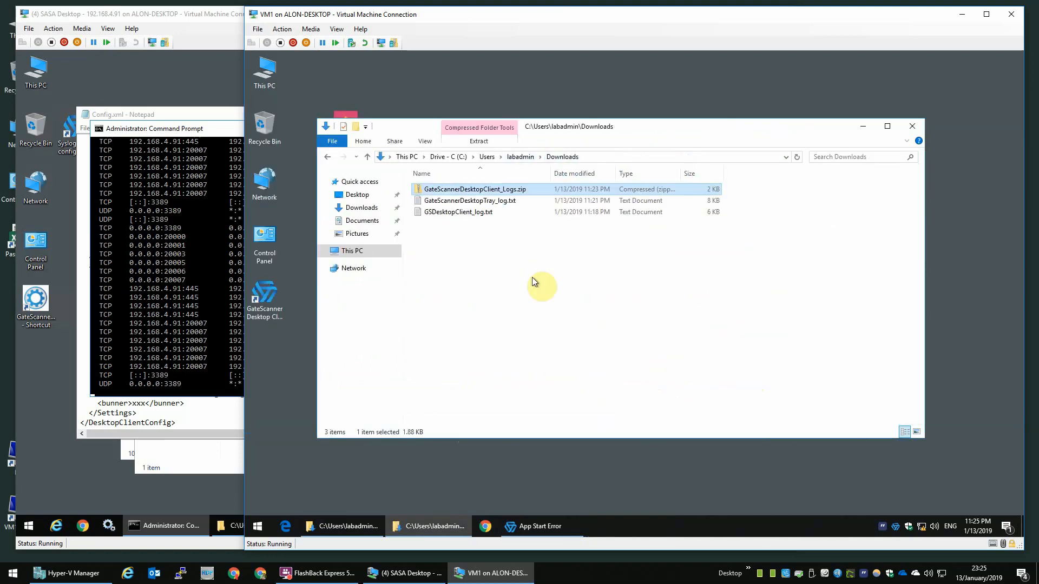
{"action": "left_click_drag", "start_coordinate": [536, 266], "coordinate": [484, 156]}
{"action": "key", "text": "Delete"}
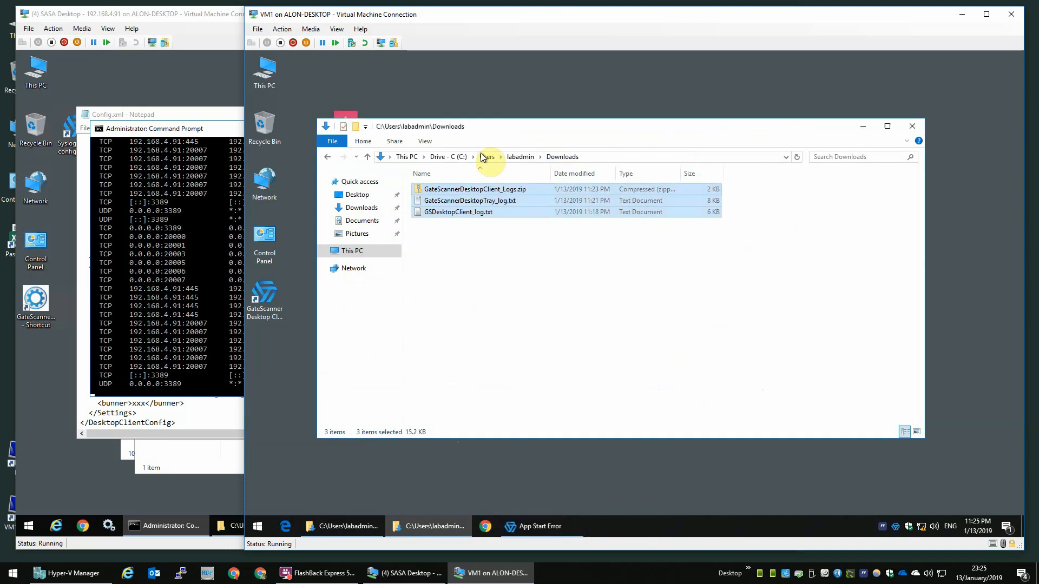
{"action": "left_click", "coordinate": [913, 126]}
{"action": "left_click", "coordinate": [729, 342]}
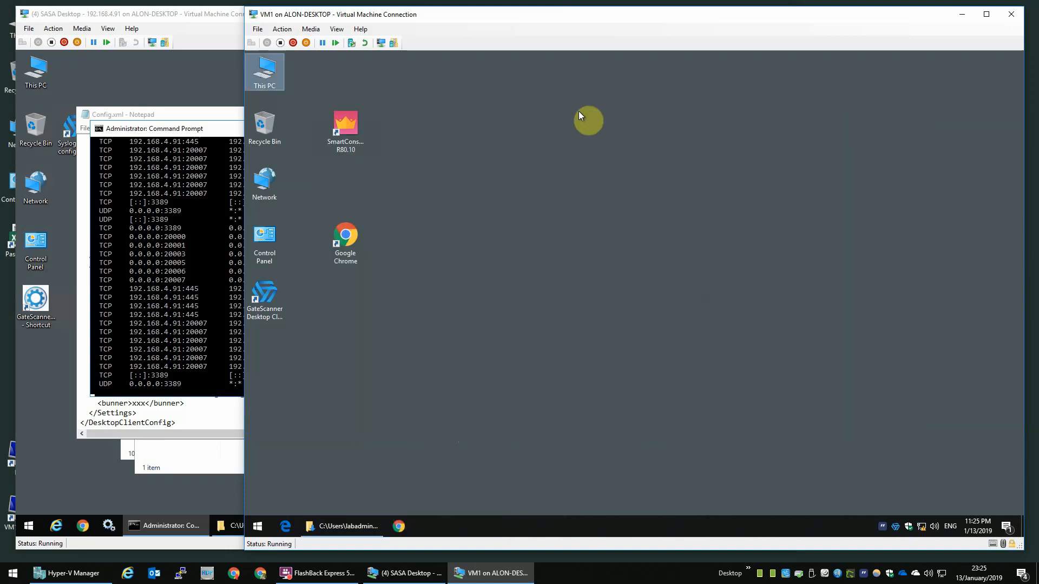
Step: Uninstall GateScannerDesktopClient from Programs and Features, letting setup close running applications
{"action": "double_click", "coordinate": [266, 241]}
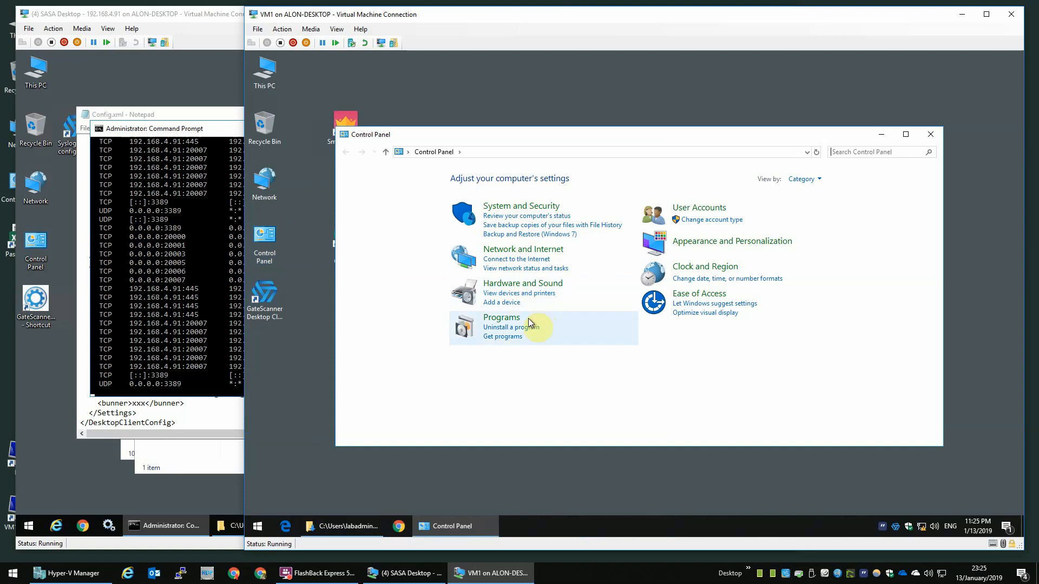
{"action": "left_click", "coordinate": [519, 328]}
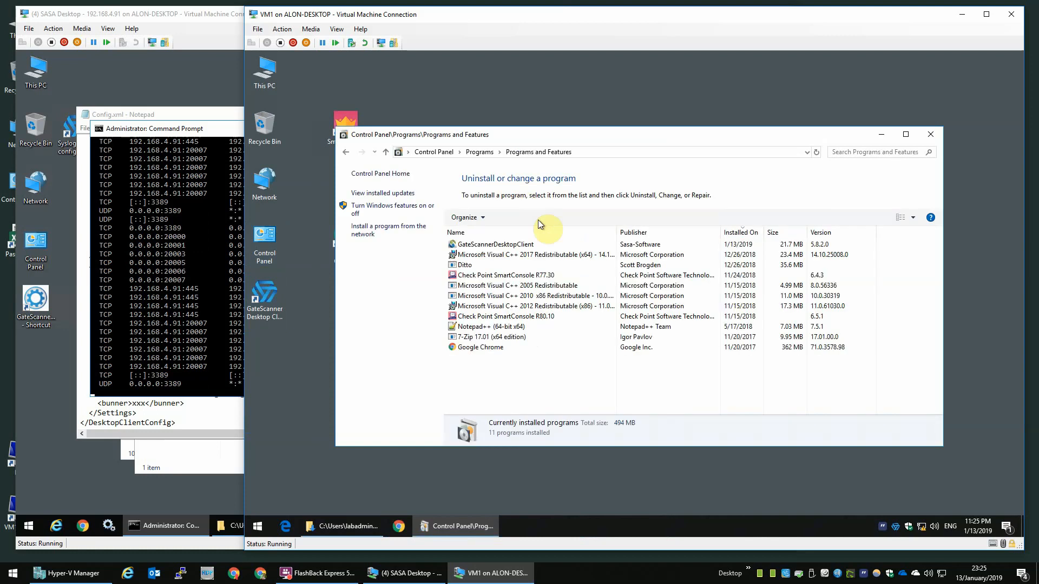
{"action": "double_click", "coordinate": [524, 246]}
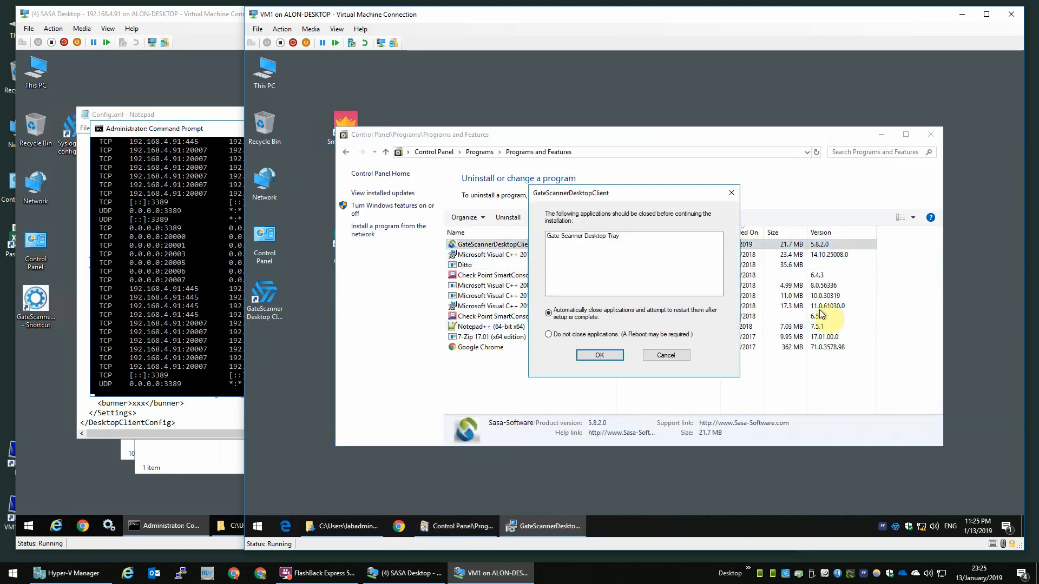
{"action": "left_click", "coordinate": [600, 355]}
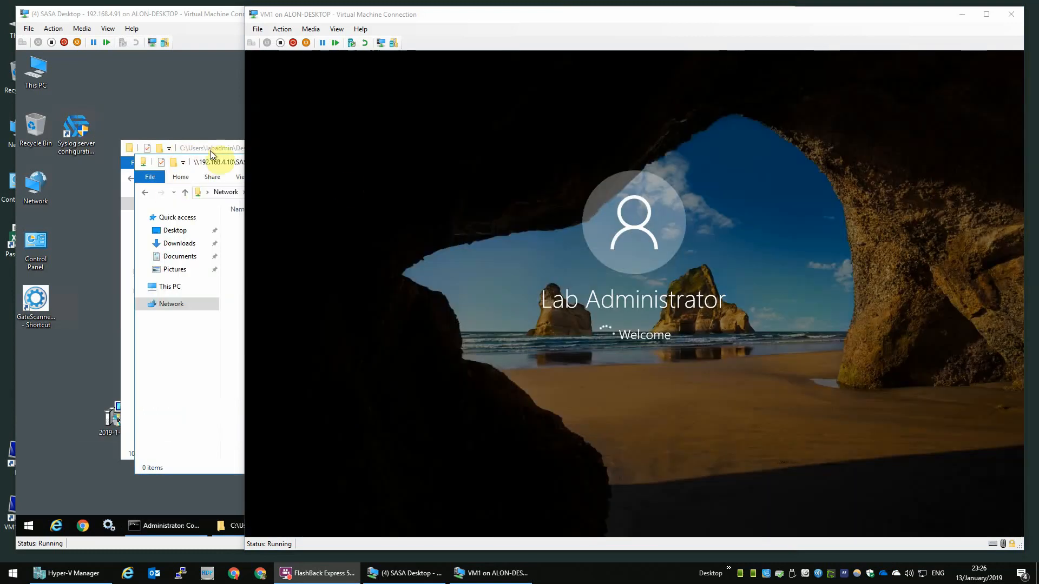
Step: Minimize the open folder windows and delete the old installer from the desktop
{"action": "left_click", "coordinate": [222, 78]}
{"action": "left_click", "coordinate": [681, 162]}
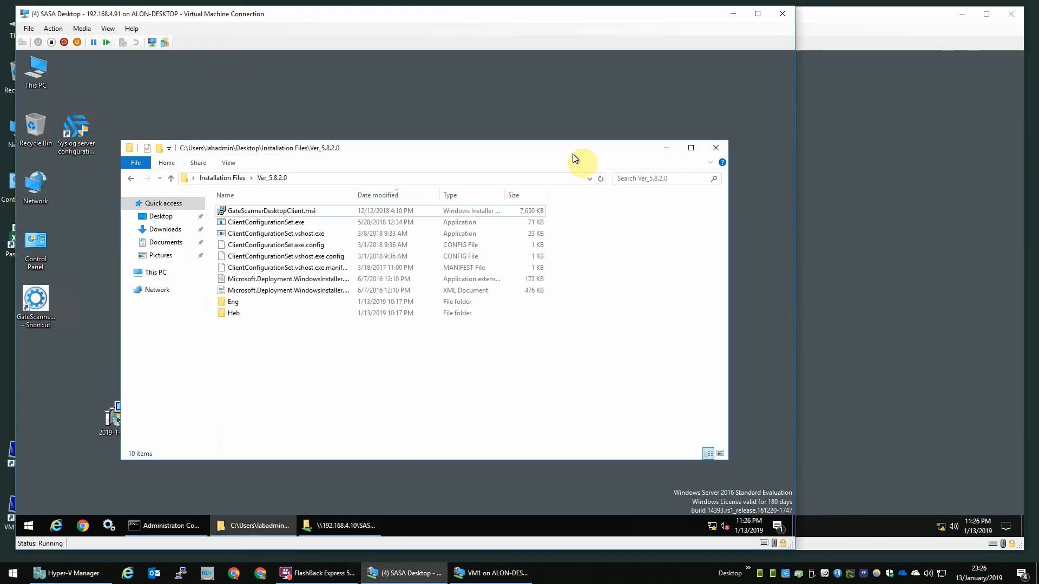
{"action": "left_click", "coordinate": [667, 148]}
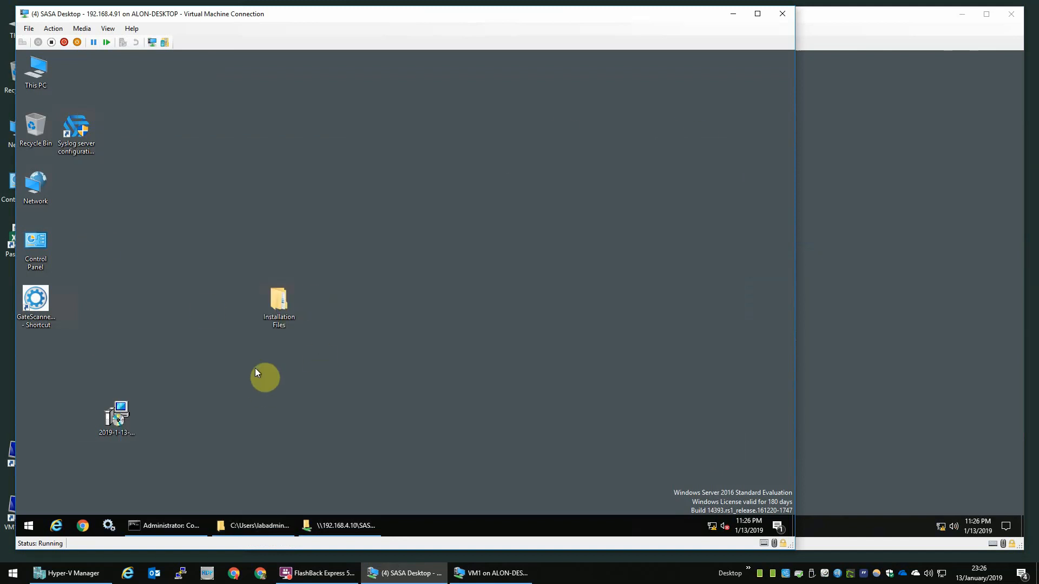
{"action": "key", "text": "Return"}
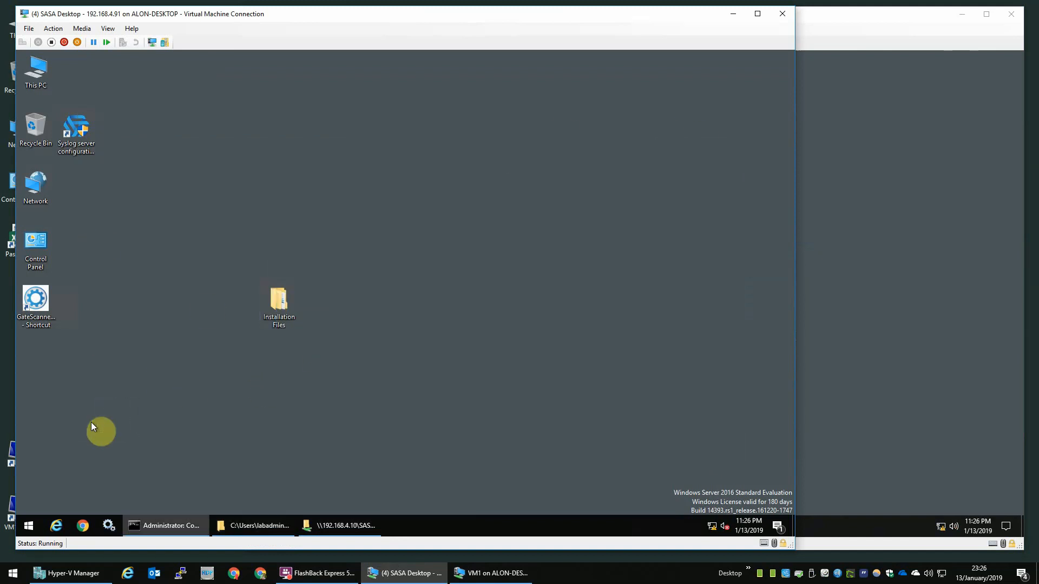
Step: Run ClientConfigurationSet.exe from Installation Files\Ver_5.8.2.0 as administrator
{"action": "double_click", "coordinate": [282, 303]}
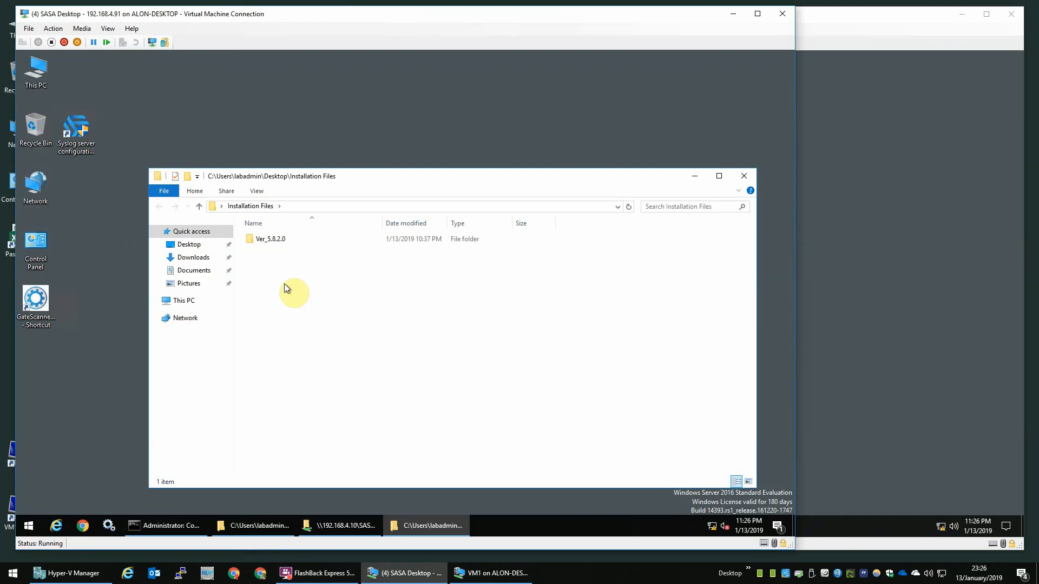
{"action": "double_click", "coordinate": [277, 239]}
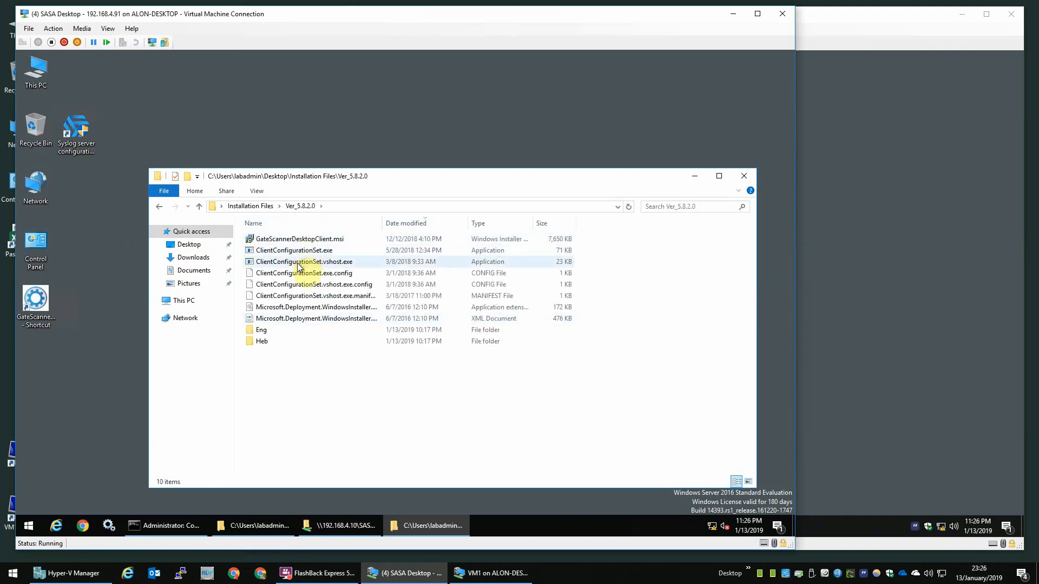
{"action": "right_click", "coordinate": [306, 254]}
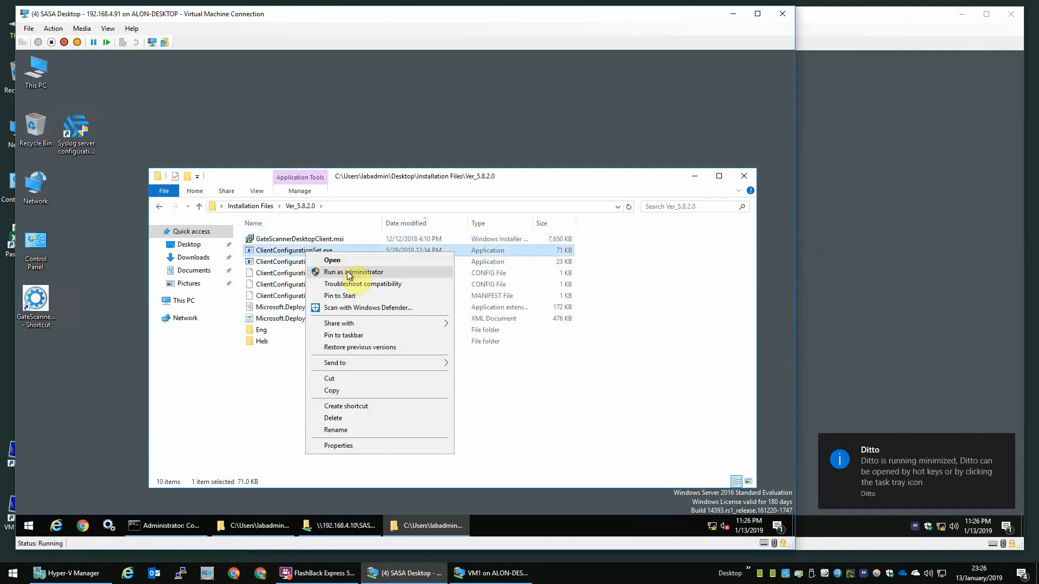
{"action": "left_click", "coordinate": [348, 273]}
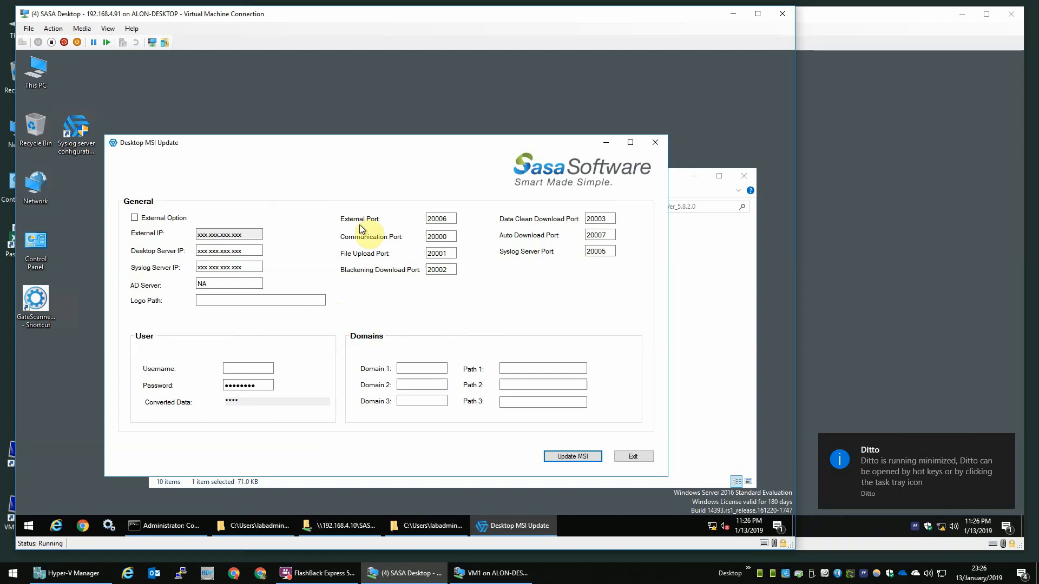
Step: Set the server IP, shared Config.xml path, domain ad.com and username, then generate the updated MSI
{"action": "left_click_drag", "start_coordinate": [263, 251], "coordinate": [197, 251]}
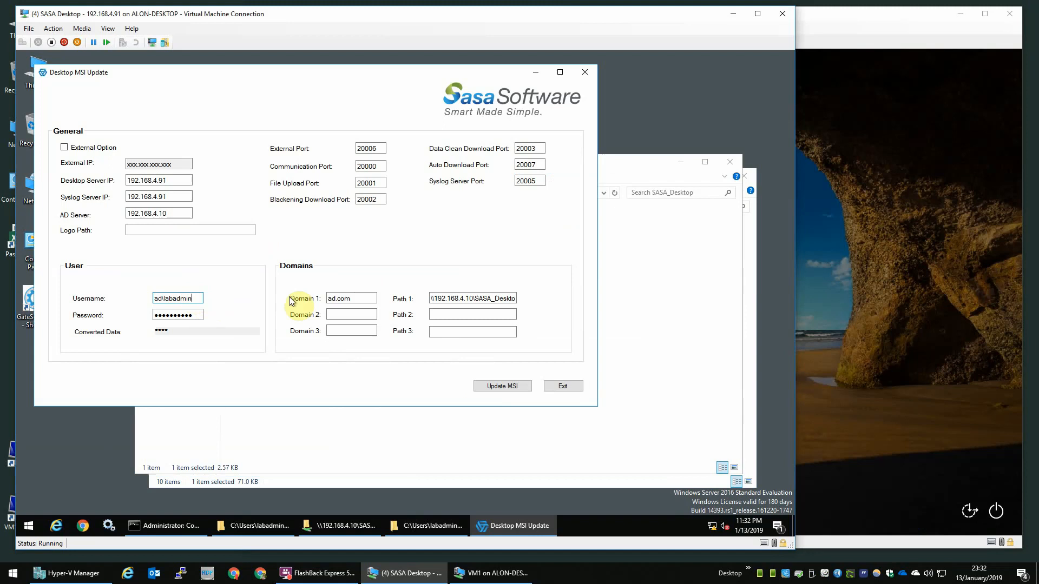
{"action": "left_click", "coordinate": [467, 299]}
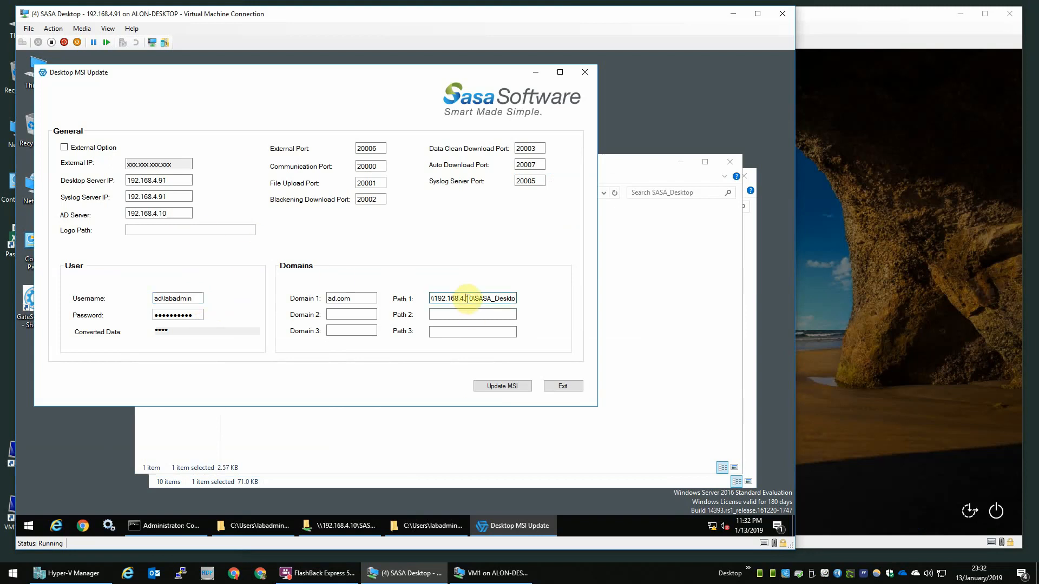
{"action": "key", "text": "End"}
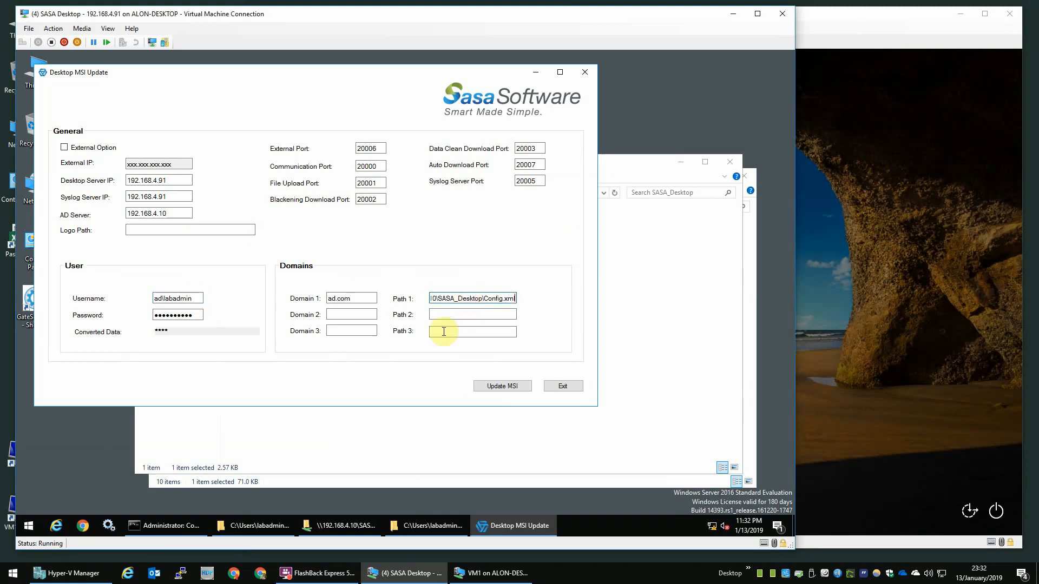
{"action": "left_click", "coordinate": [356, 528]}
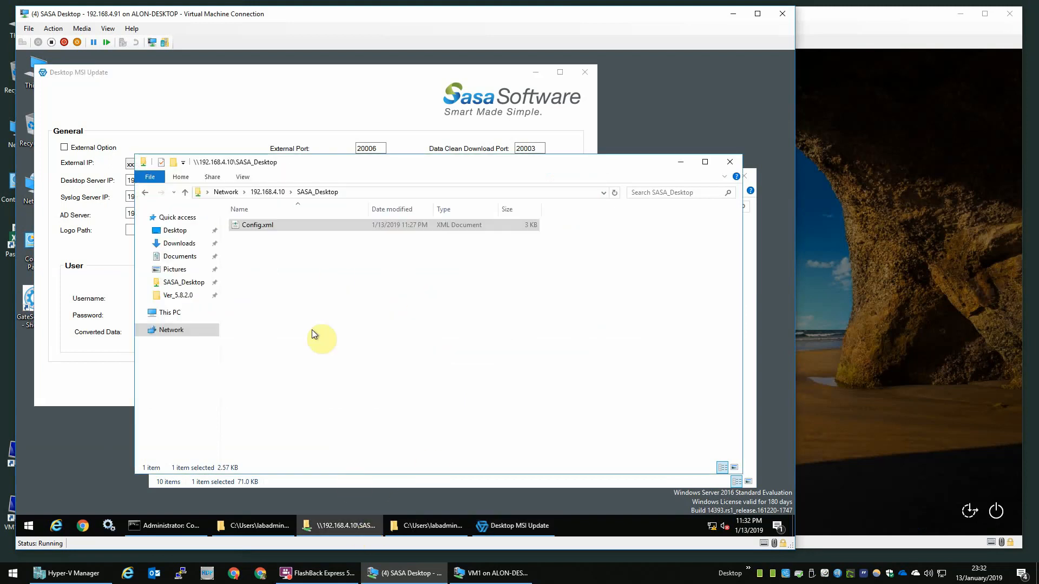
{"action": "left_click", "coordinate": [381, 91]}
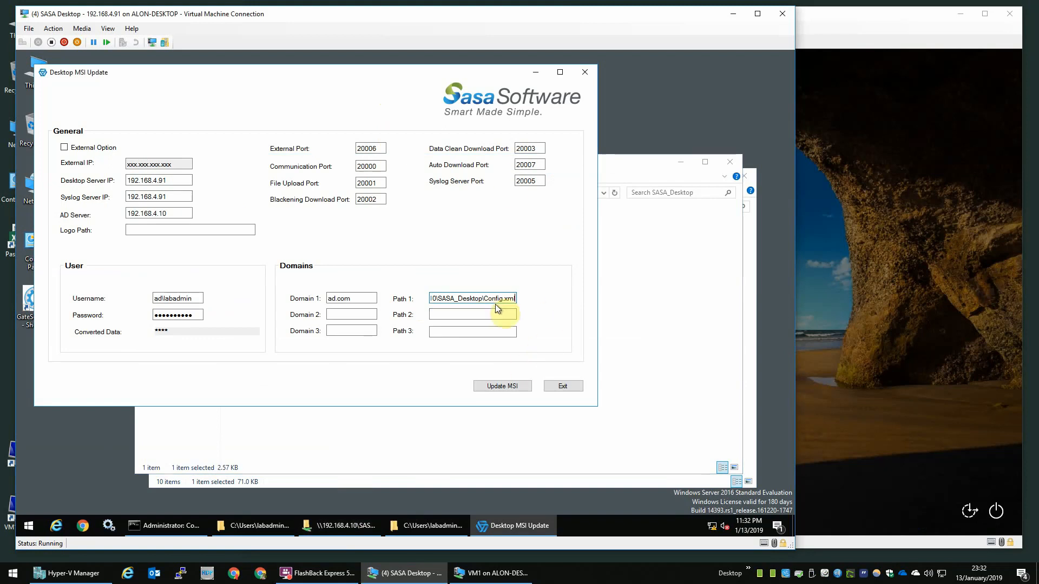
{"action": "left_click", "coordinate": [188, 299]}
{"action": "key", "text": "Delete"}
{"action": "key", "text": "Delete"}
{"action": "key", "text": "Delete"}
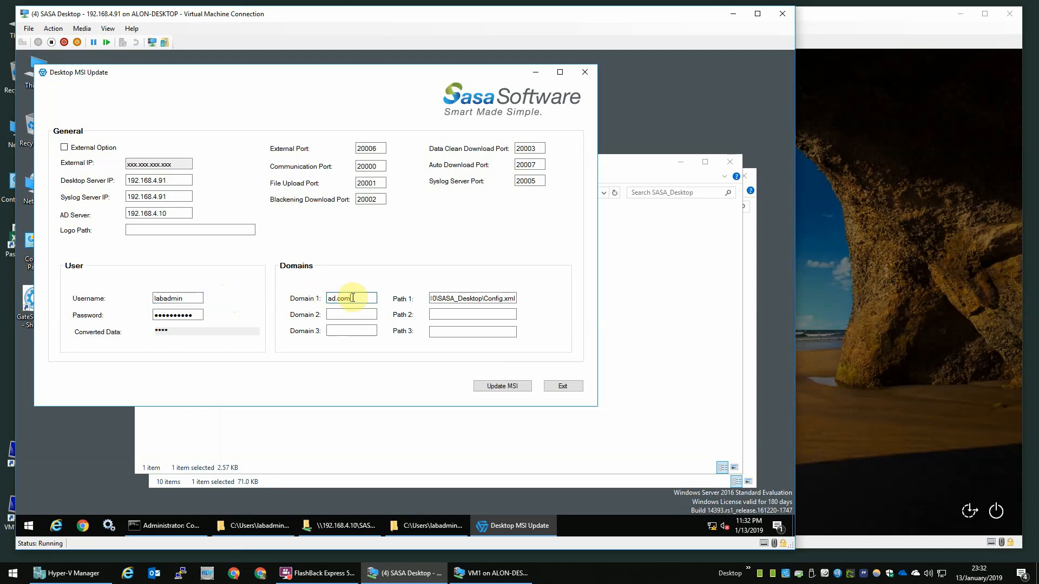
{"action": "left_click_drag", "start_coordinate": [358, 299], "coordinate": [328, 298]}
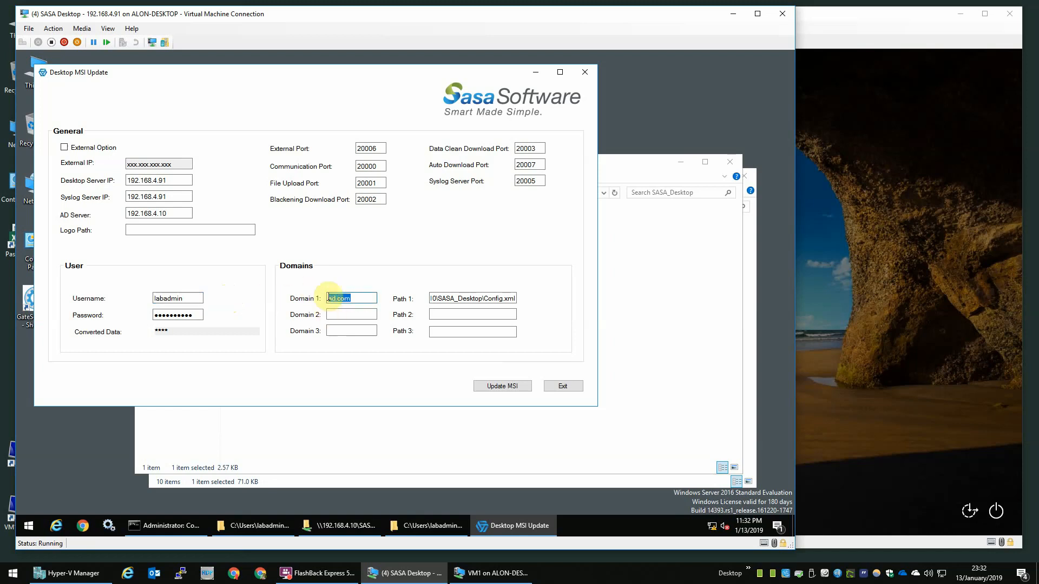
{"action": "left_click", "coordinate": [179, 299]}
{"action": "double_click", "coordinate": [179, 300]}
{"action": "left_click", "coordinate": [180, 299]}
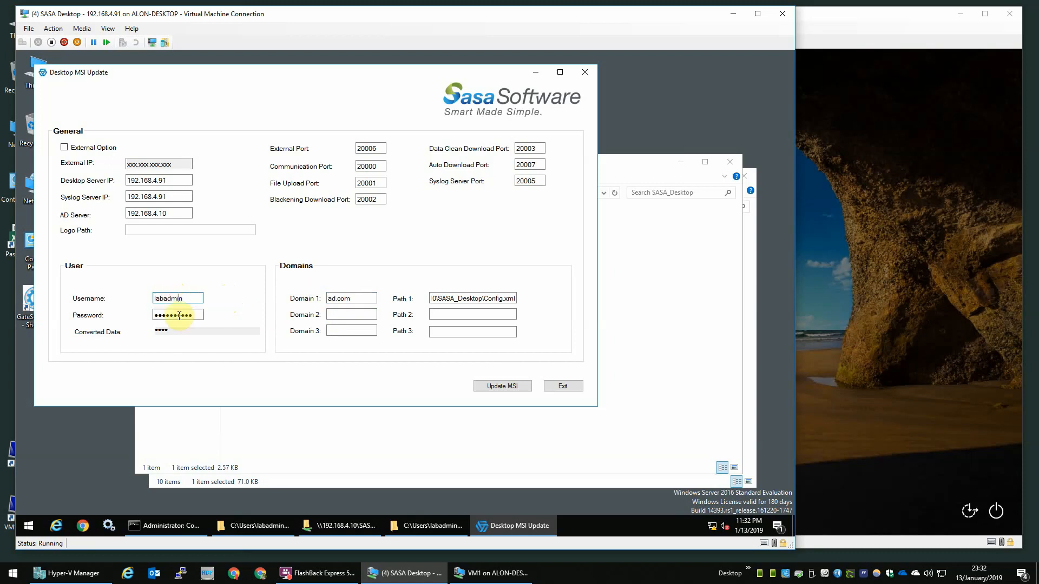
{"action": "left_click", "coordinate": [518, 388]}
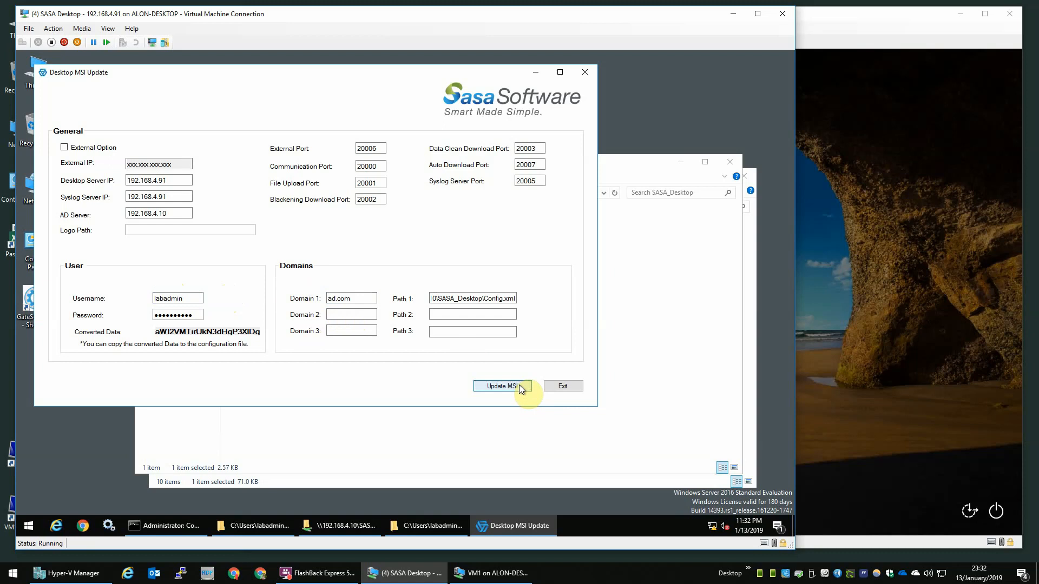
{"action": "left_click", "coordinate": [563, 386]}
Step: Replace Config.xml in \\192.168.4.10\SASA_Desktop with the newly generated one
{"action": "left_click", "coordinate": [414, 295]}
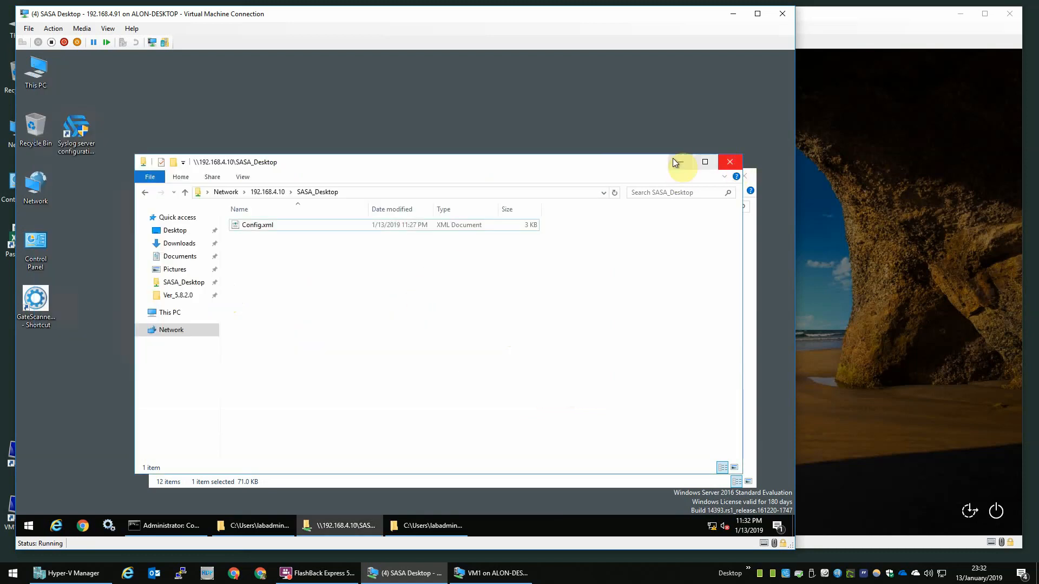
{"action": "left_click", "coordinate": [678, 163]}
{"action": "left_click", "coordinate": [288, 252]}
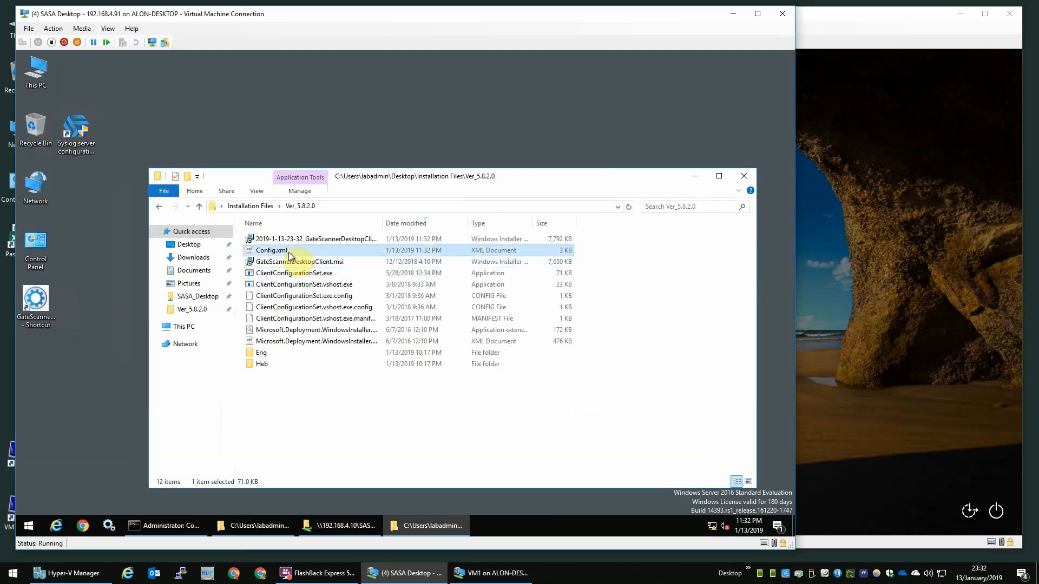
{"action": "left_click", "coordinate": [338, 527]}
{"action": "key", "text": "ctrl+v"}
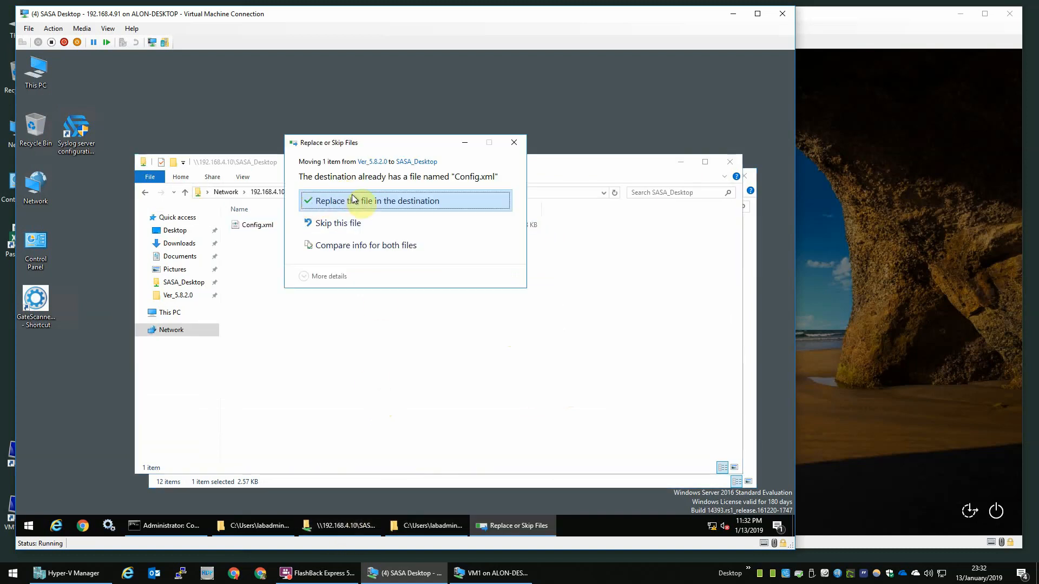
{"action": "left_click", "coordinate": [424, 199]}
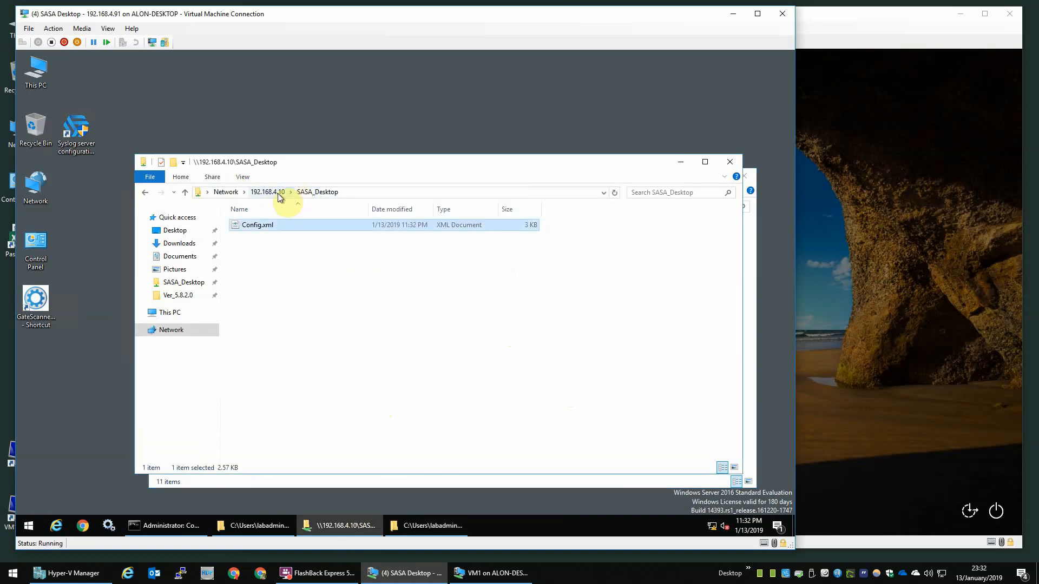
{"action": "left_click", "coordinate": [728, 165]}
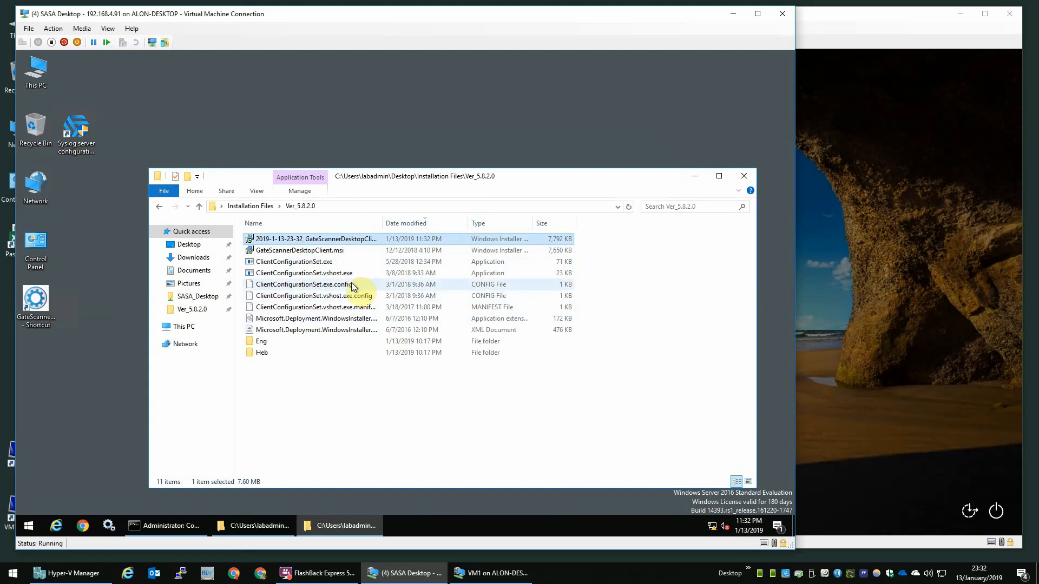
{"action": "left_click_drag", "start_coordinate": [311, 239], "coordinate": [59, 379]}
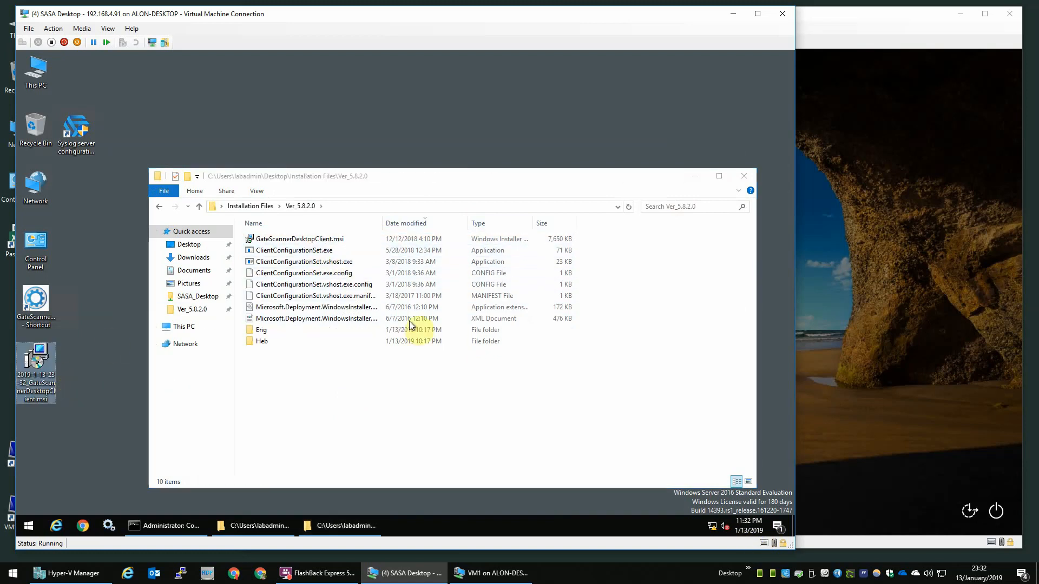
{"action": "left_click", "coordinate": [741, 177]}
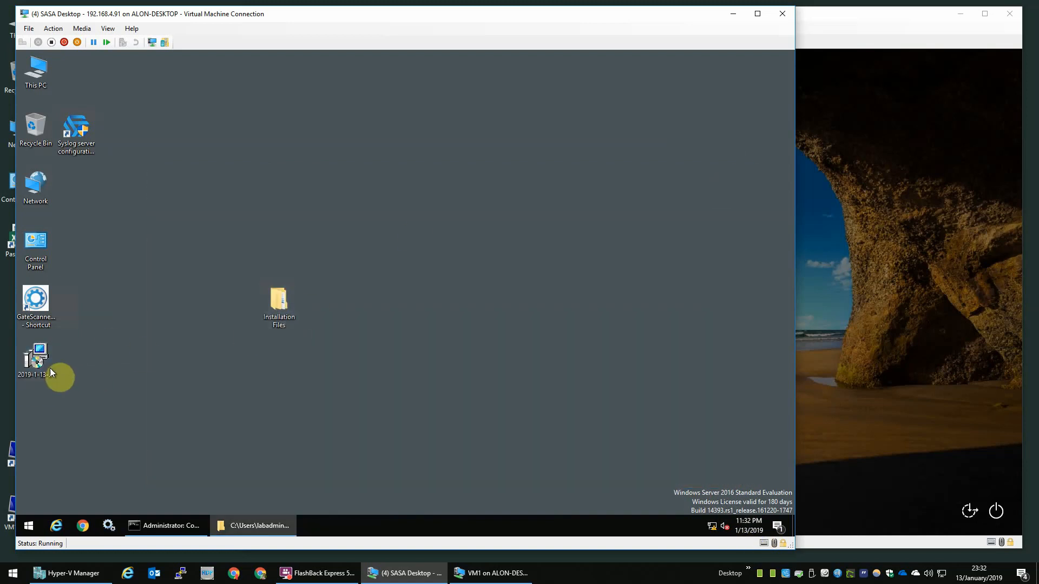
{"action": "left_click_drag", "start_coordinate": [50, 365], "coordinate": [263, 460]}
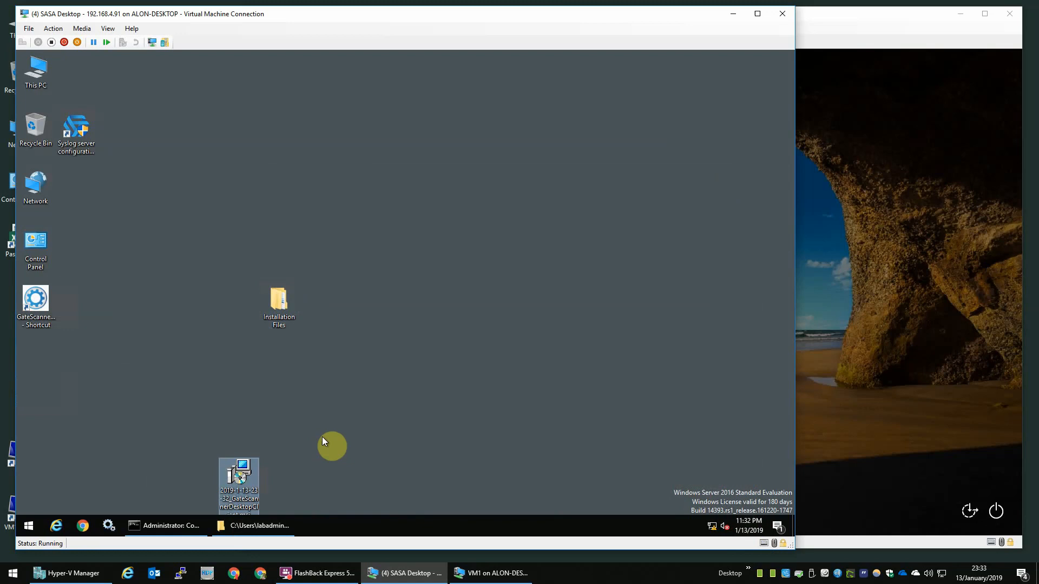
{"action": "left_click", "coordinate": [898, 374]}
Step: Sign in to VM1 as another user with the ad domain administrator account and its password
{"action": "type", "text": "*****"}
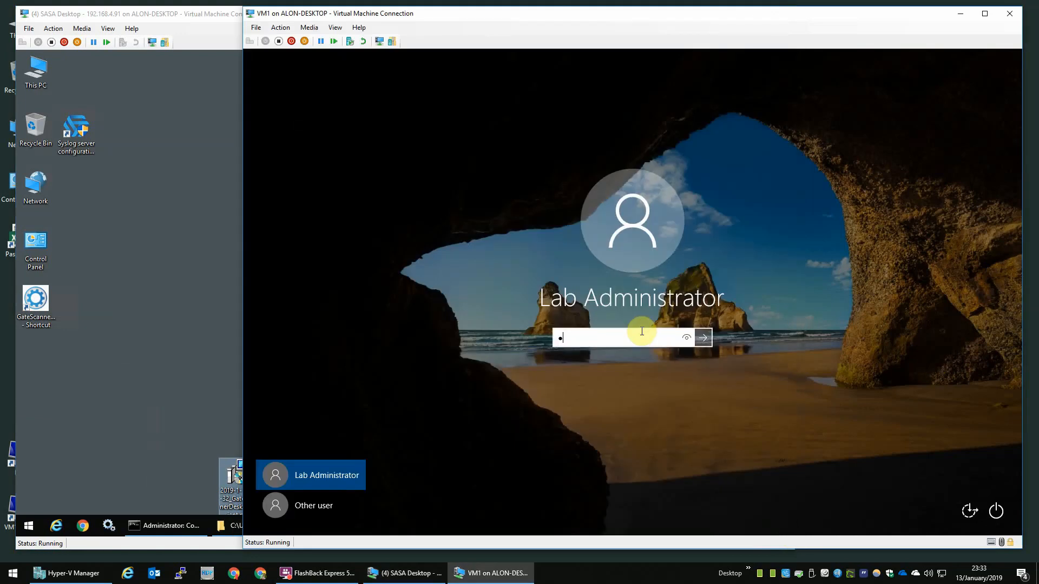
{"action": "type", "text": "*****"}
{"action": "key", "text": "BackSpace"}
{"action": "key", "text": "BackSpace"}
{"action": "key", "text": "BackSpace"}
{"action": "key", "text": "BackSpace"}
{"action": "key", "text": "BackSpace"}
{"action": "key", "text": "BackSpace"}
{"action": "key", "text": "BackSpace"}
{"action": "key", "text": "BackSpace"}
{"action": "key", "text": "BackSpace"}
{"action": "key", "text": "BackSpace"}
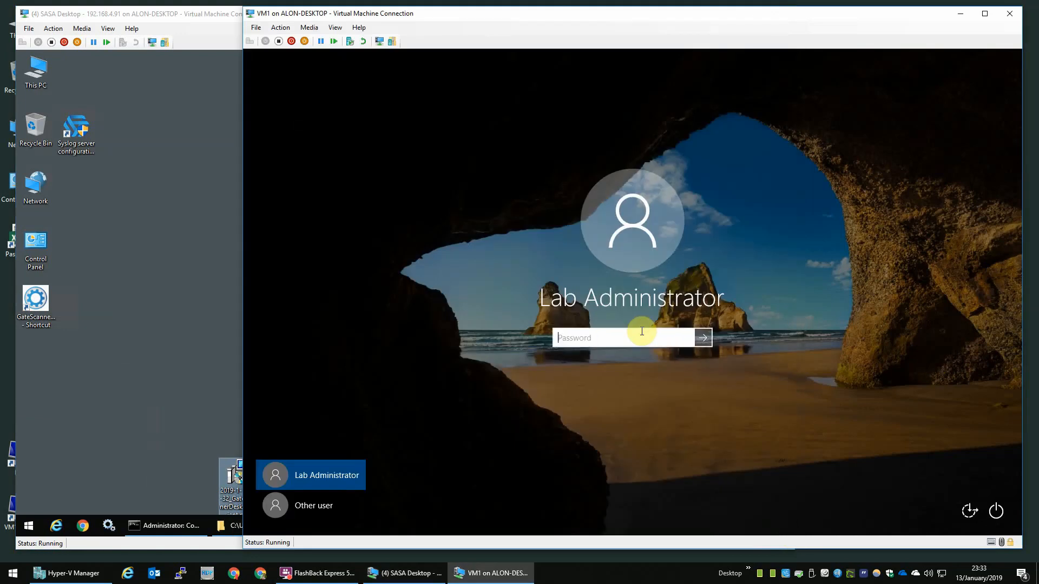
{"action": "left_click", "coordinate": [352, 494]}
{"action": "type", "text": "ad\\labadmin"}
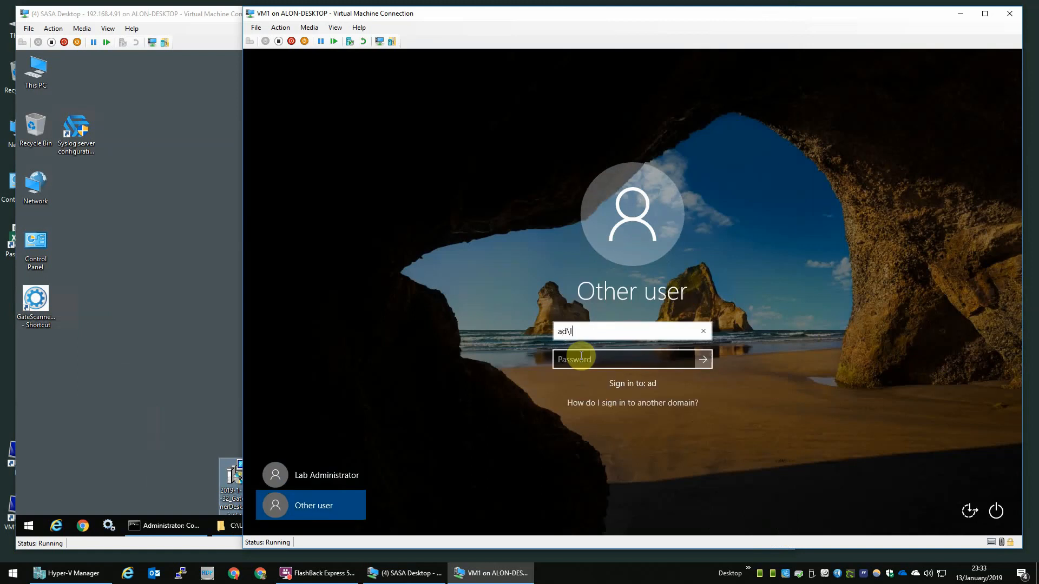
{"action": "key", "text": "Tab"}
{"action": "type", "text": "********"}
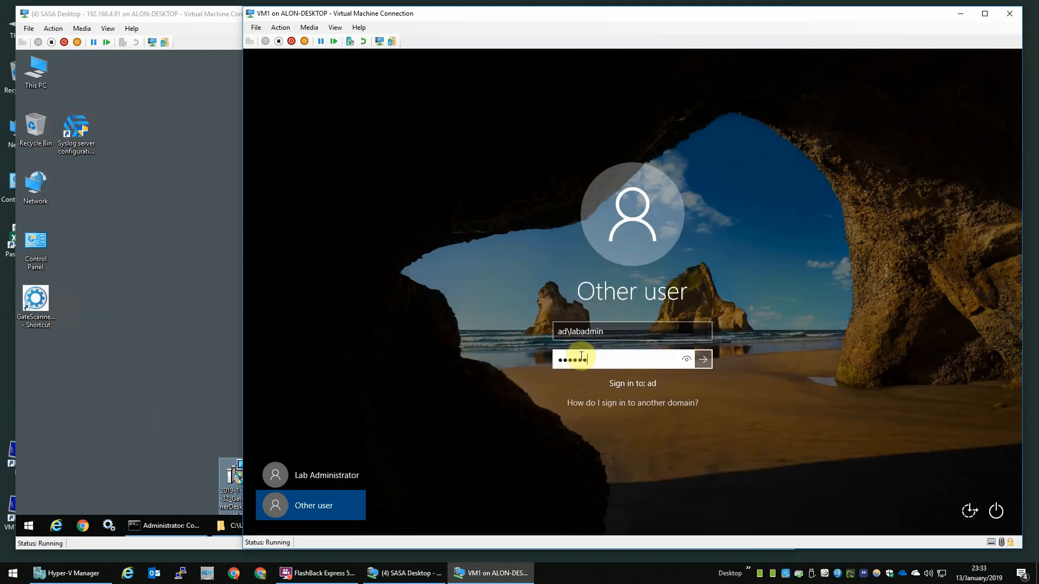
{"action": "key", "text": "Return"}
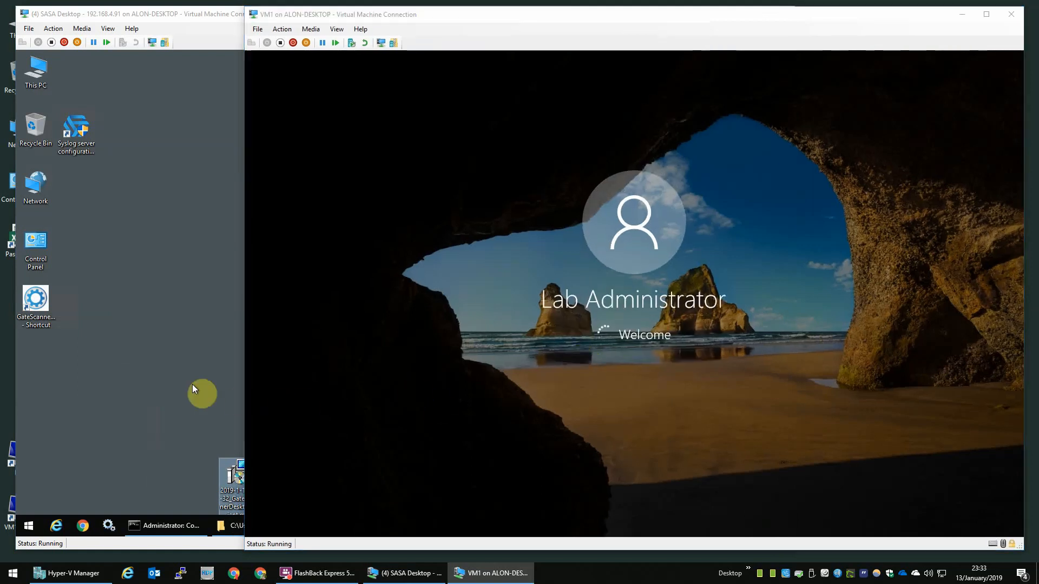
Step: Close the Ver_5.8.2.0 folder on the SASA Desktop machine and return to VM1
{"action": "left_click", "coordinate": [206, 398]}
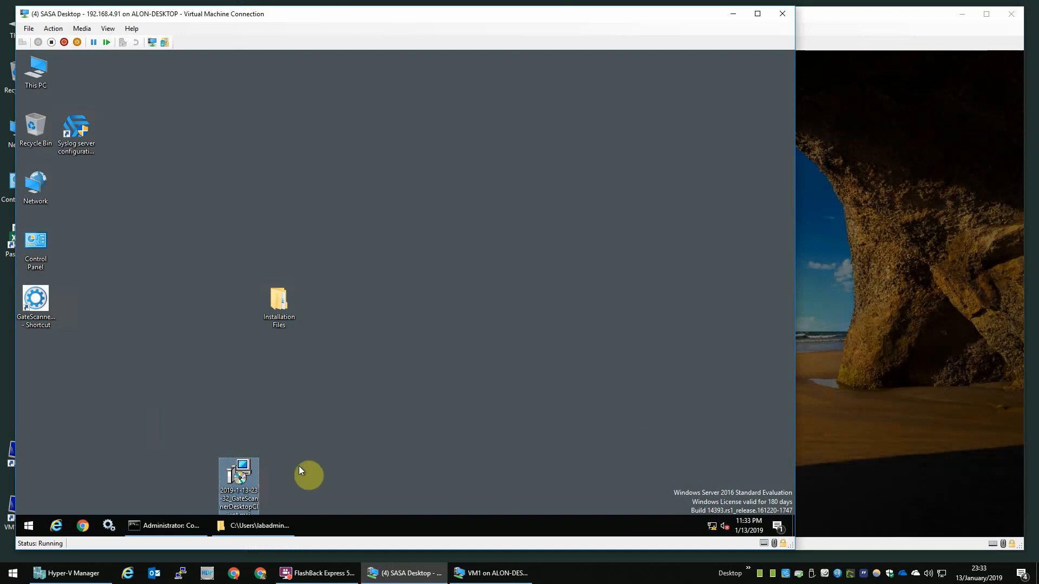
{"action": "left_click", "coordinate": [251, 530]}
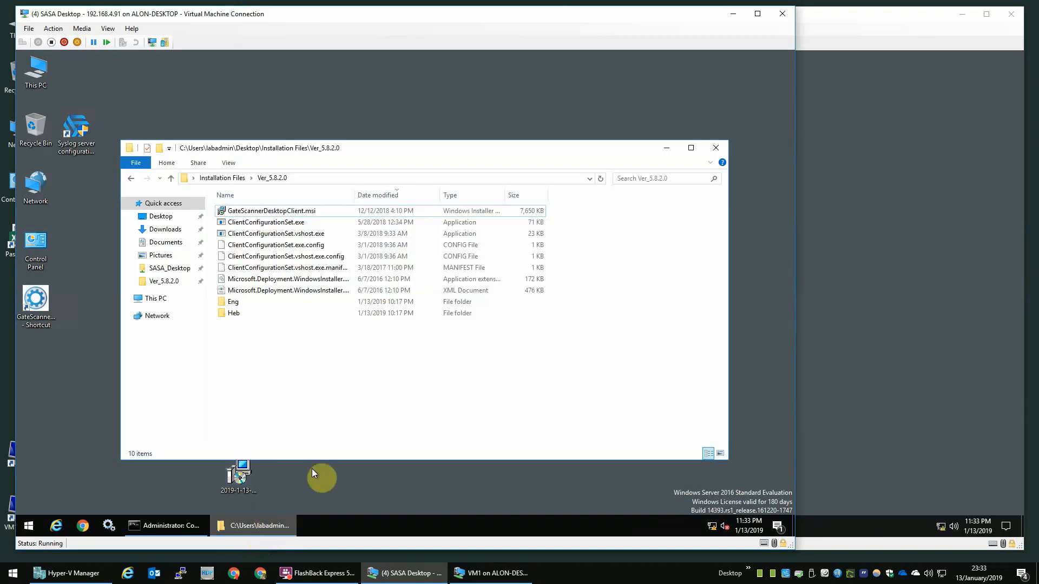
{"action": "left_click", "coordinate": [714, 148]}
{"action": "left_click", "coordinate": [873, 180]}
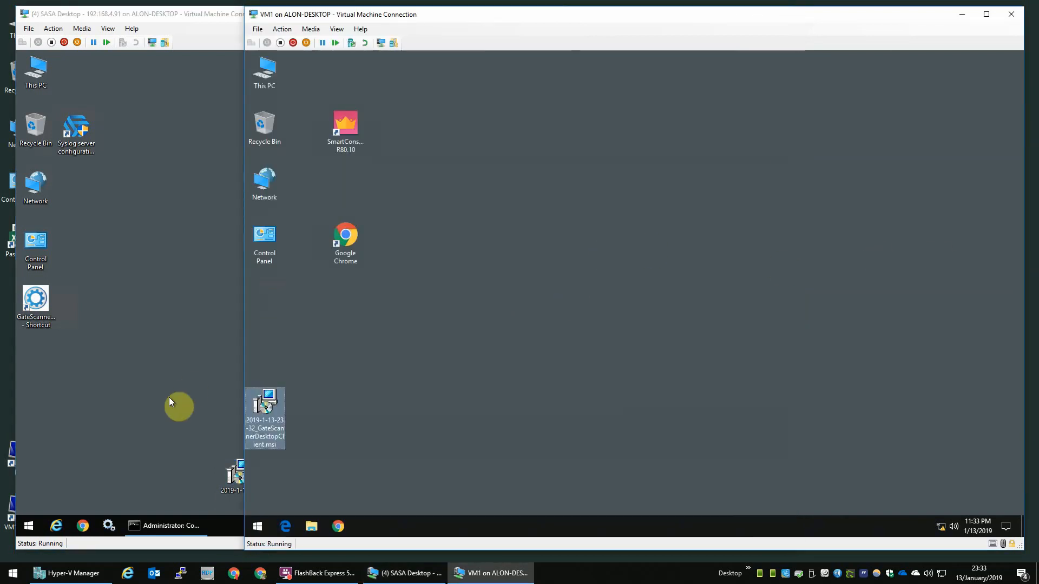
Step: Install the new GateScanner Desktop Client MSI, restart VM1, and sign back in as administrator
{"action": "double_click", "coordinate": [265, 403]}
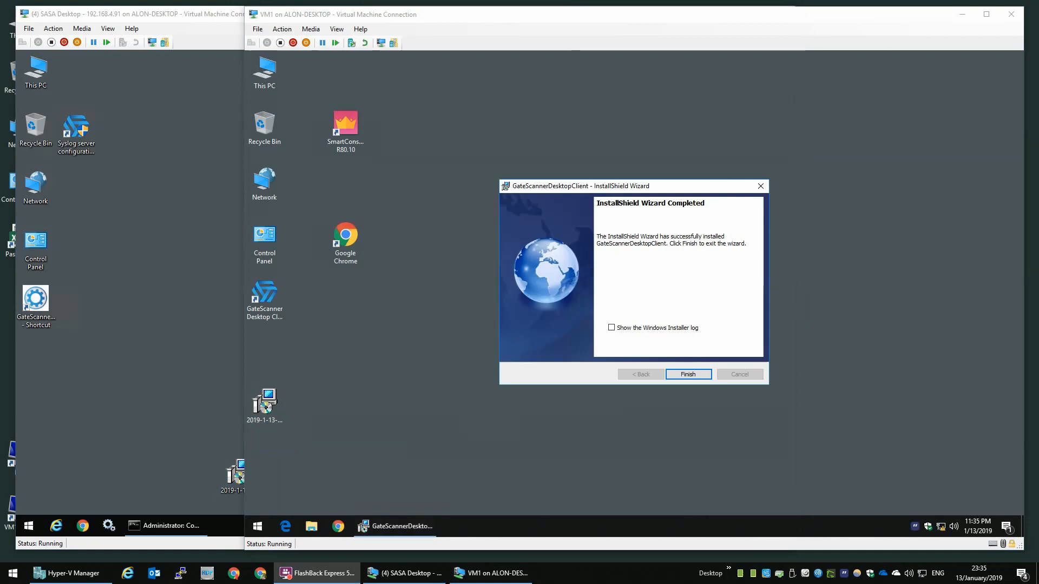
{"action": "left_click", "coordinate": [695, 374]}
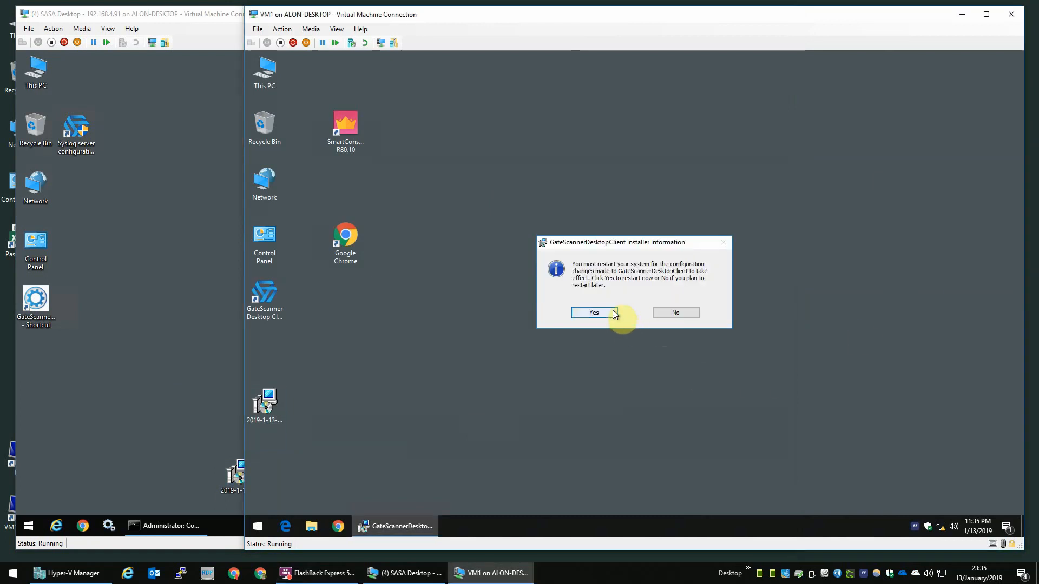
{"action": "left_click", "coordinate": [599, 313]}
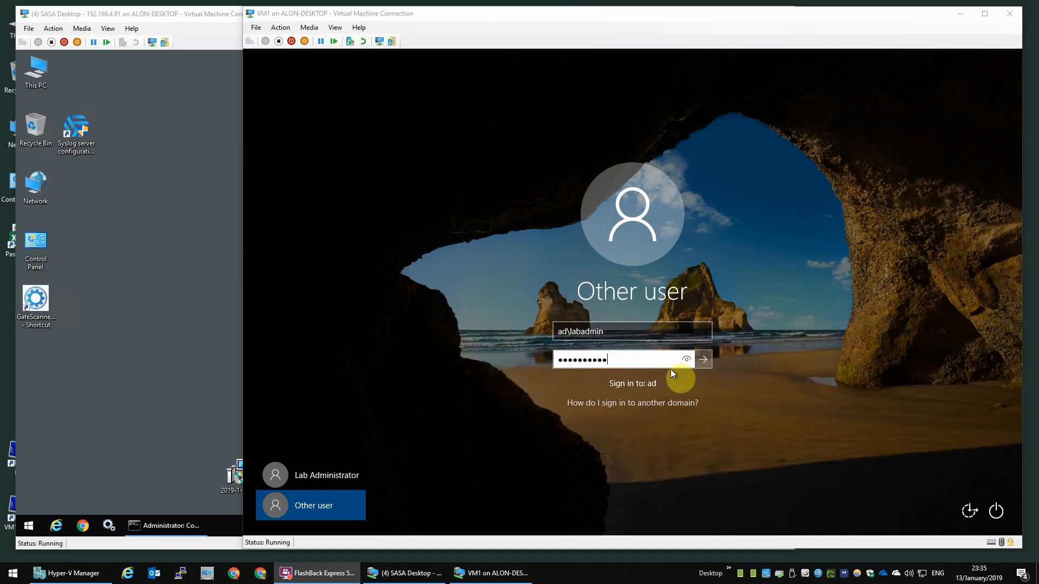
{"action": "left_click", "coordinate": [698, 361]}
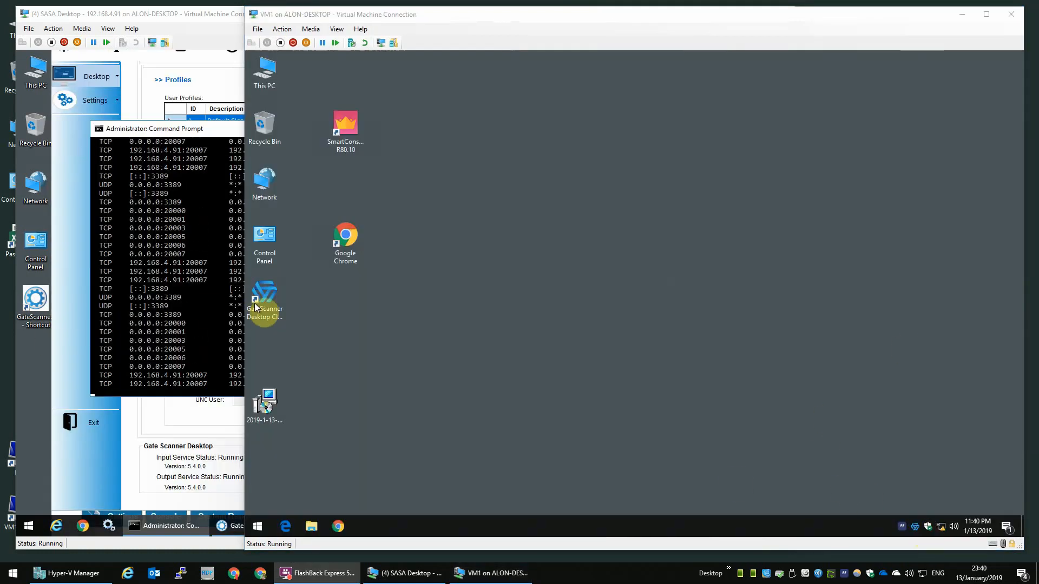
Step: Launch GateScanner Desktop, log in, and dismiss the 'User profile is not configure' warning
{"action": "double_click", "coordinate": [277, 298]}
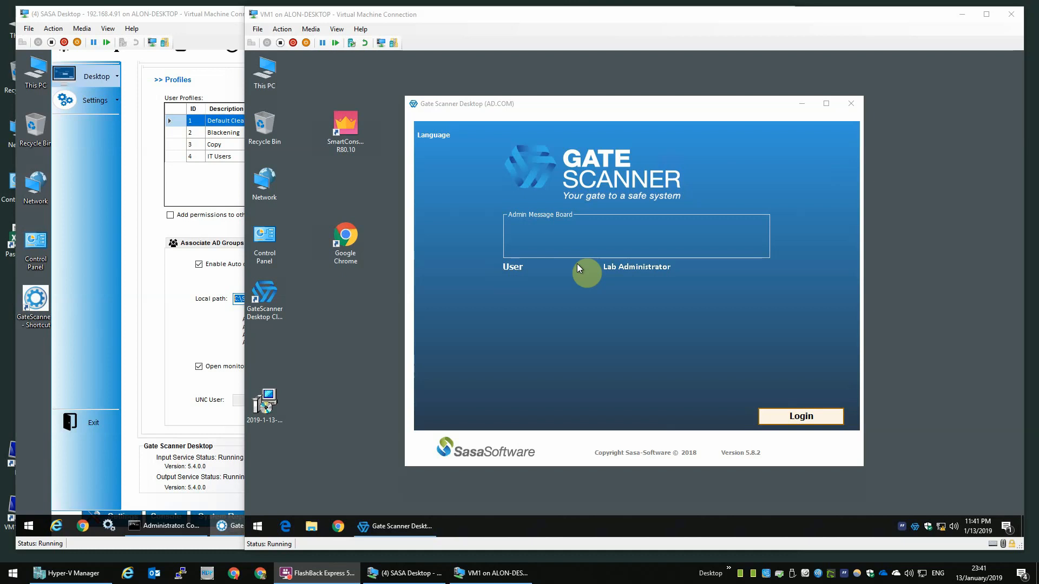
{"action": "left_click", "coordinate": [682, 278]}
{"action": "left_click", "coordinate": [806, 426]}
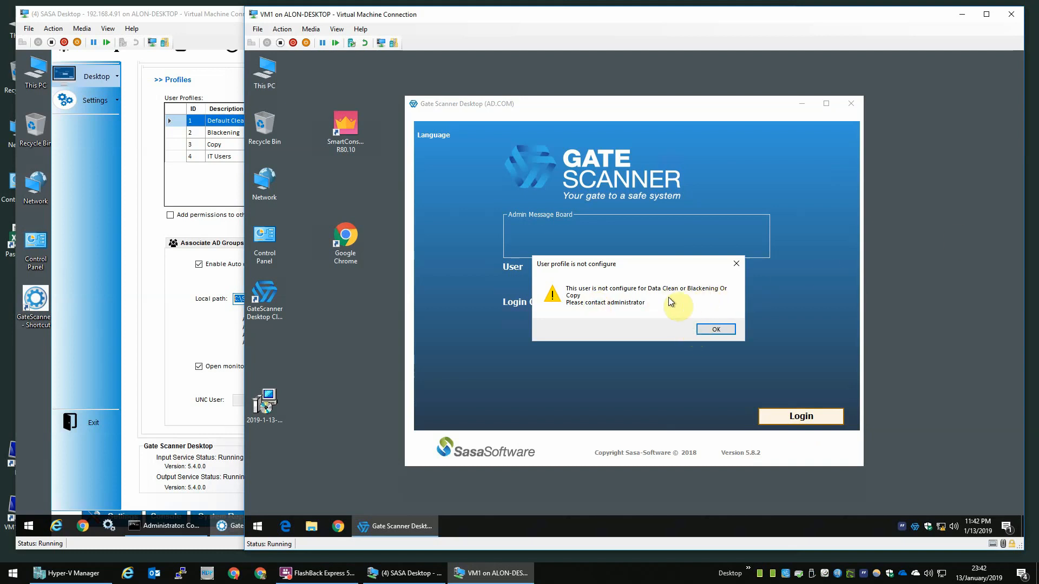
{"action": "left_click", "coordinate": [712, 329]}
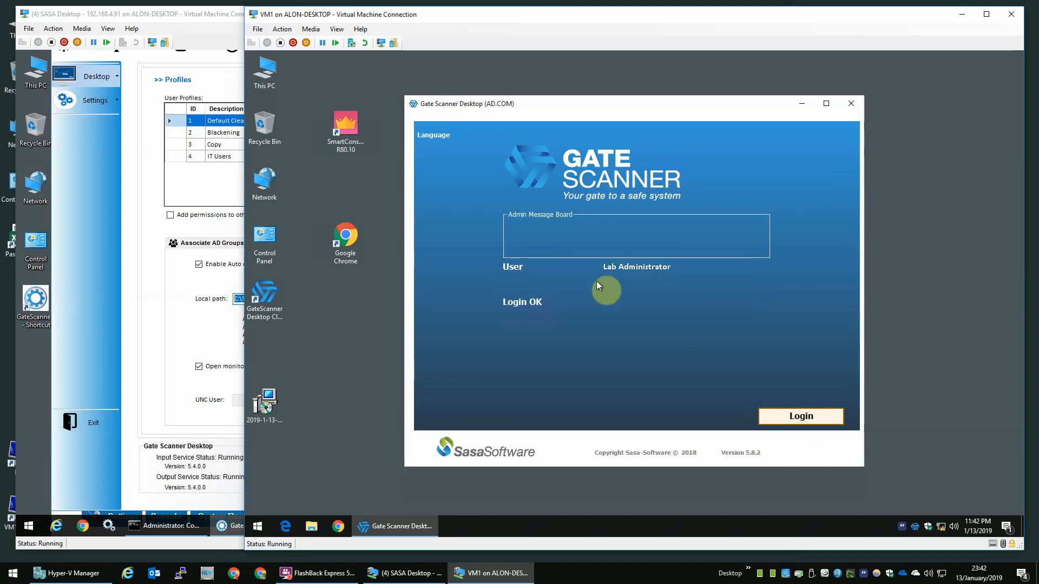
{"action": "left_click", "coordinate": [209, 30]}
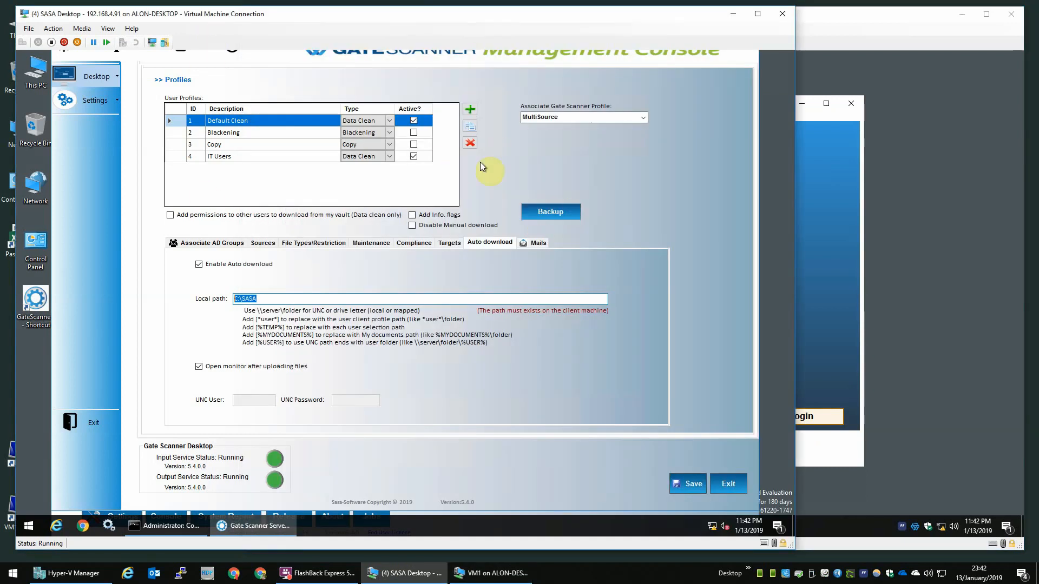
Step: Review the Blackening profile and domain settings, then return to the Default Clean profile
{"action": "left_click", "coordinate": [253, 131]}
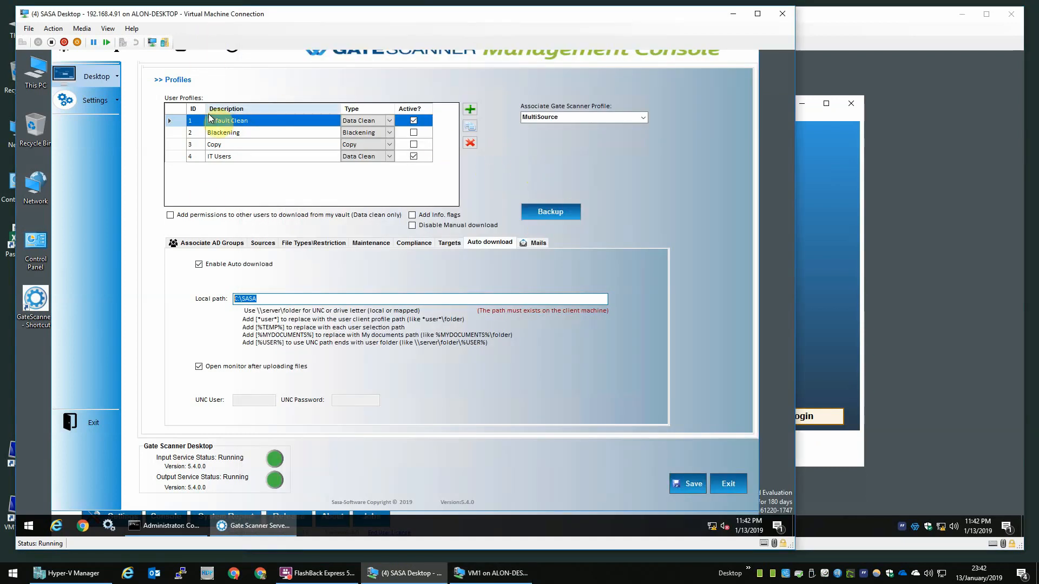
{"action": "left_click", "coordinate": [265, 124]}
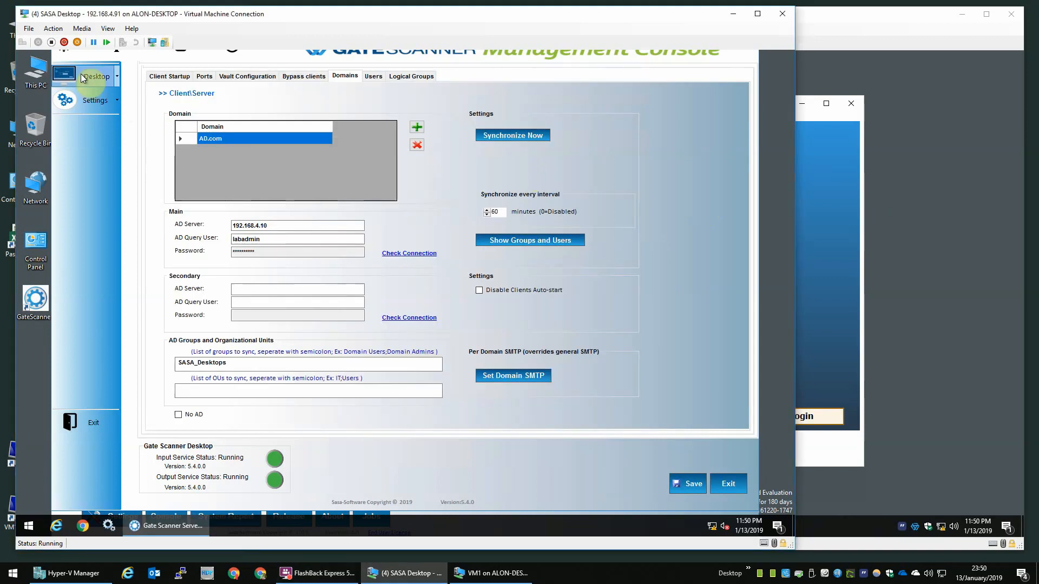
{"action": "left_click", "coordinate": [95, 100]}
{"action": "left_click", "coordinate": [163, 135]}
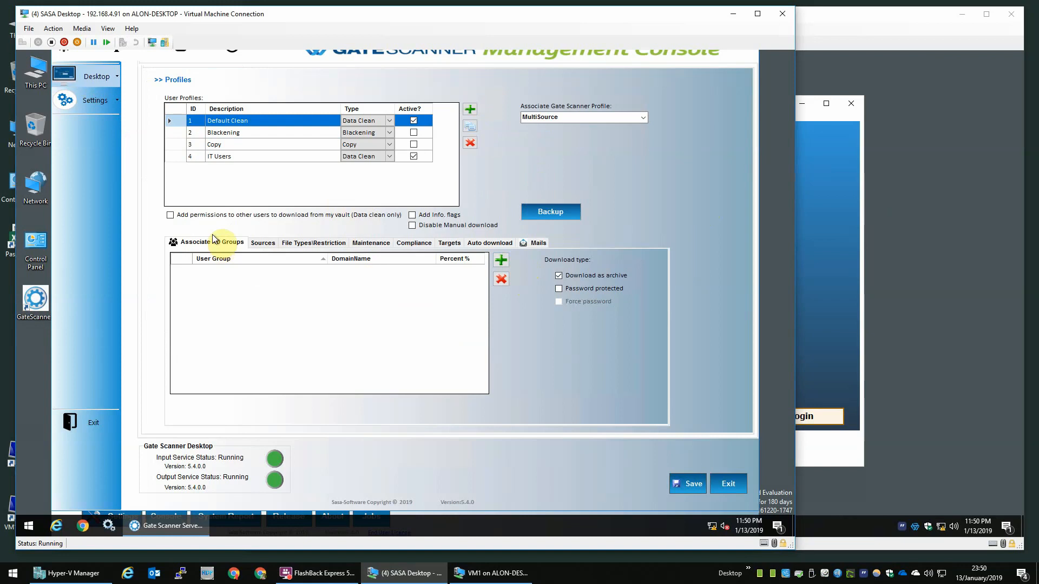
Step: Add the SASA_Desktops group from AD.com to Default Clean using a '*' search
{"action": "left_click", "coordinate": [499, 262]}
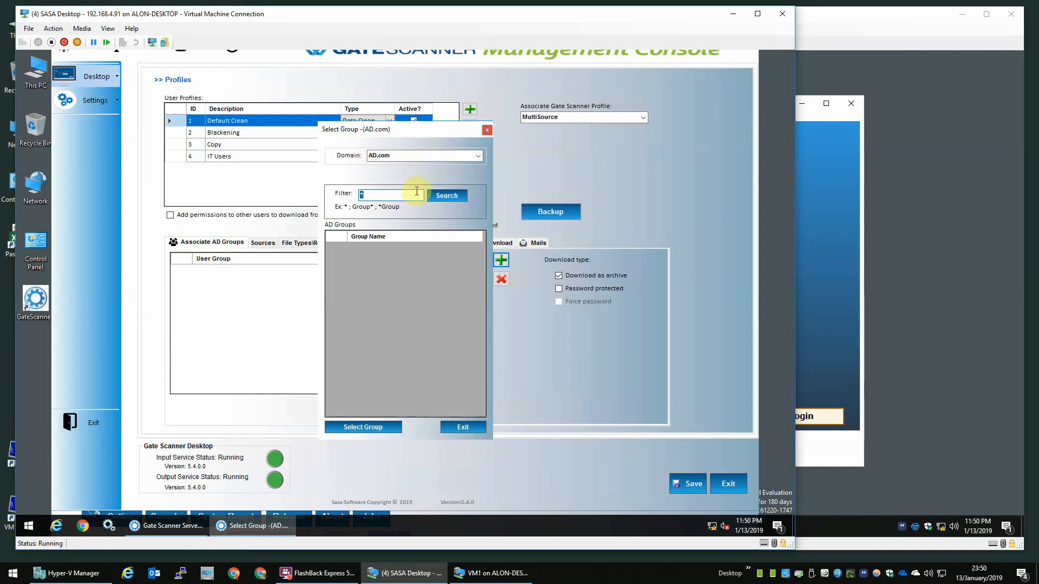
{"action": "left_click", "coordinate": [442, 194]}
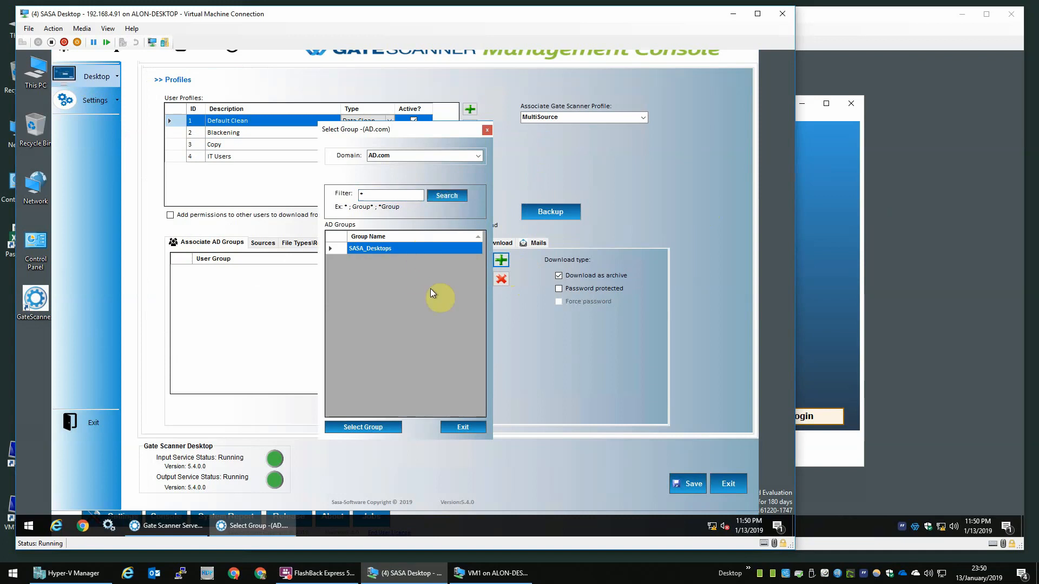
{"action": "left_click", "coordinate": [378, 427]}
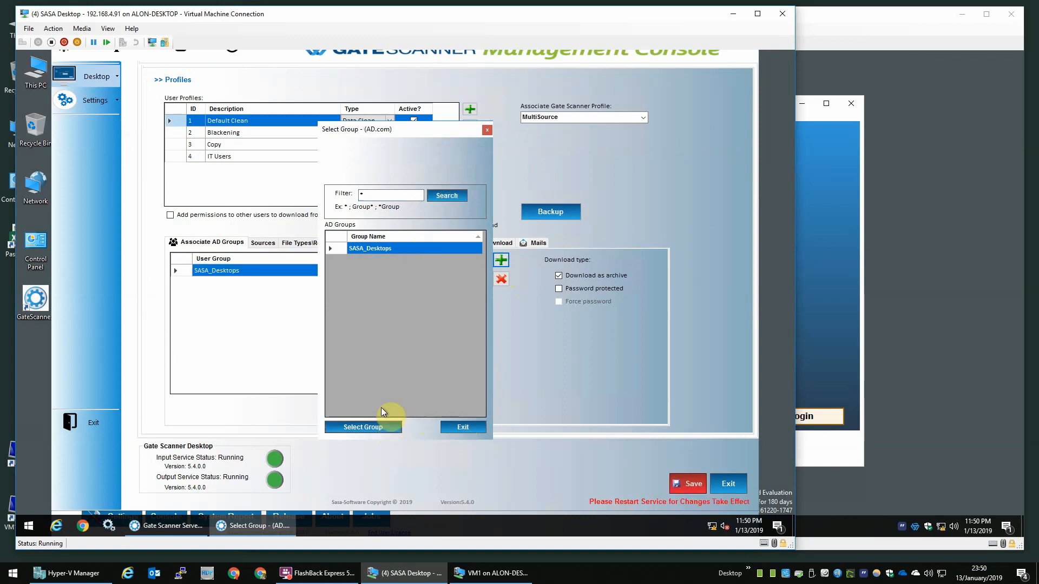
Step: Save the profile change and stop the GateScanner Desktop input and output services
{"action": "left_click", "coordinate": [458, 428]}
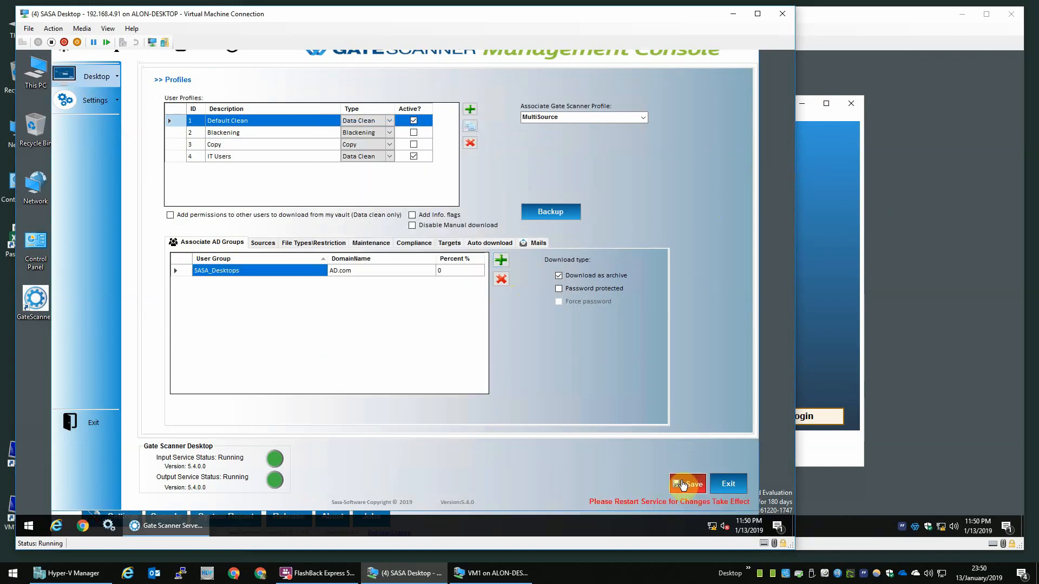
{"action": "left_click", "coordinate": [686, 484]}
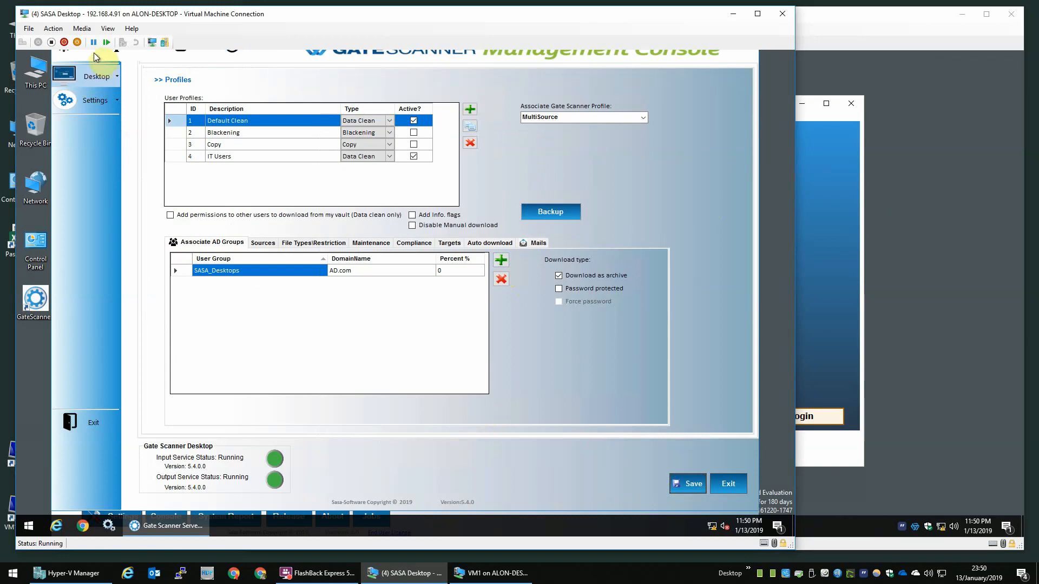
{"action": "left_click", "coordinate": [101, 76]}
{"action": "mouse_move", "coordinate": [105, 85]}
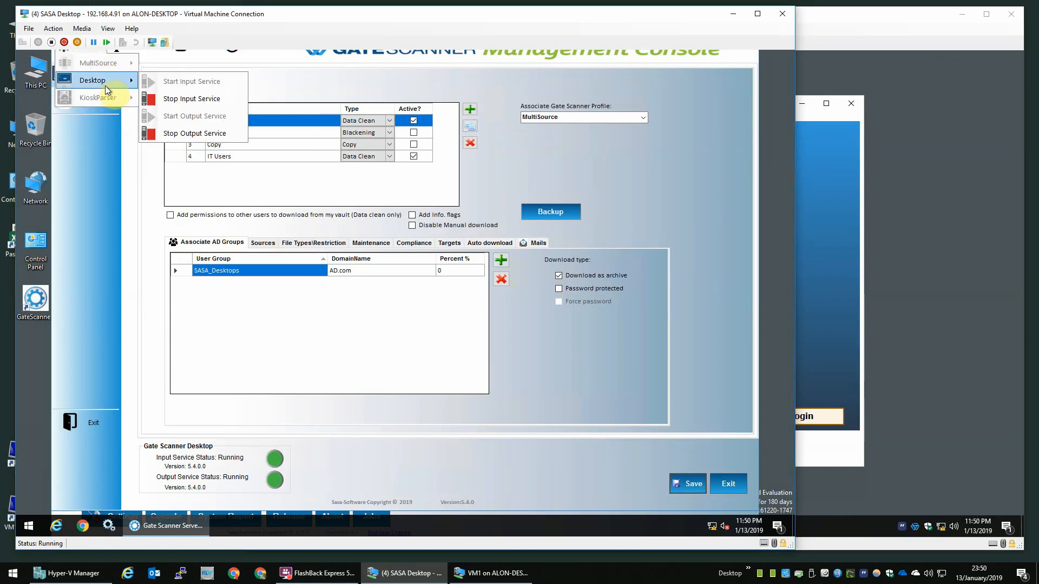
{"action": "left_click", "coordinate": [181, 95]}
{"action": "left_click", "coordinate": [80, 53]}
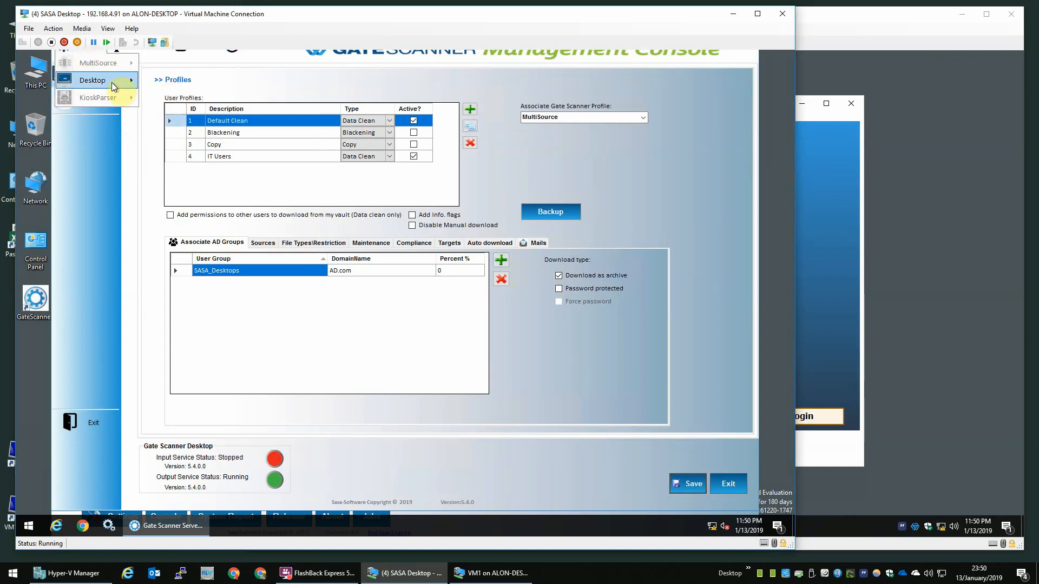
{"action": "mouse_move", "coordinate": [112, 84]}
{"action": "left_click", "coordinate": [174, 131]}
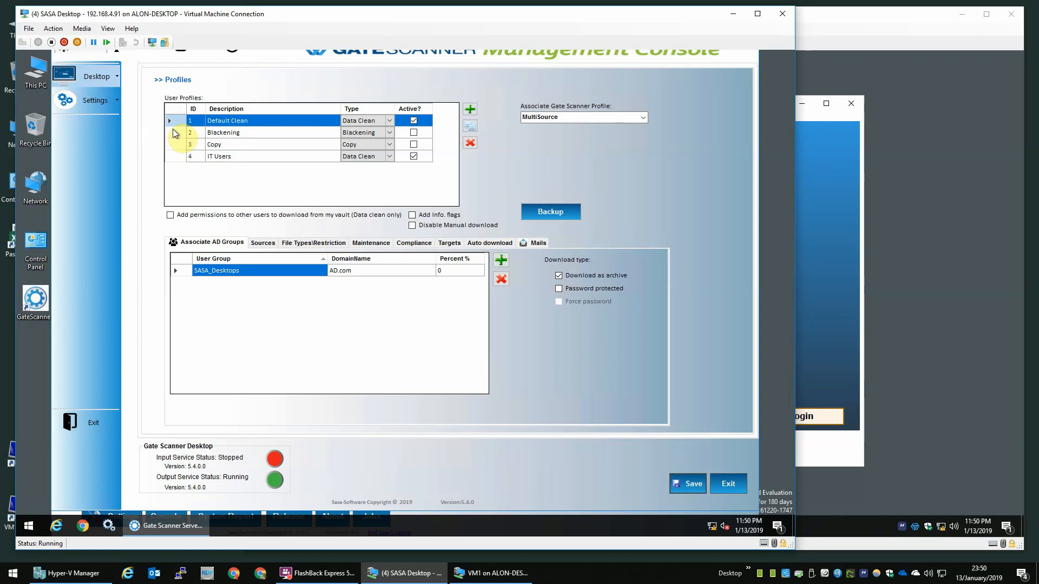
Step: Start the GateScanner Desktop input and output services again
{"action": "left_click", "coordinate": [88, 53]}
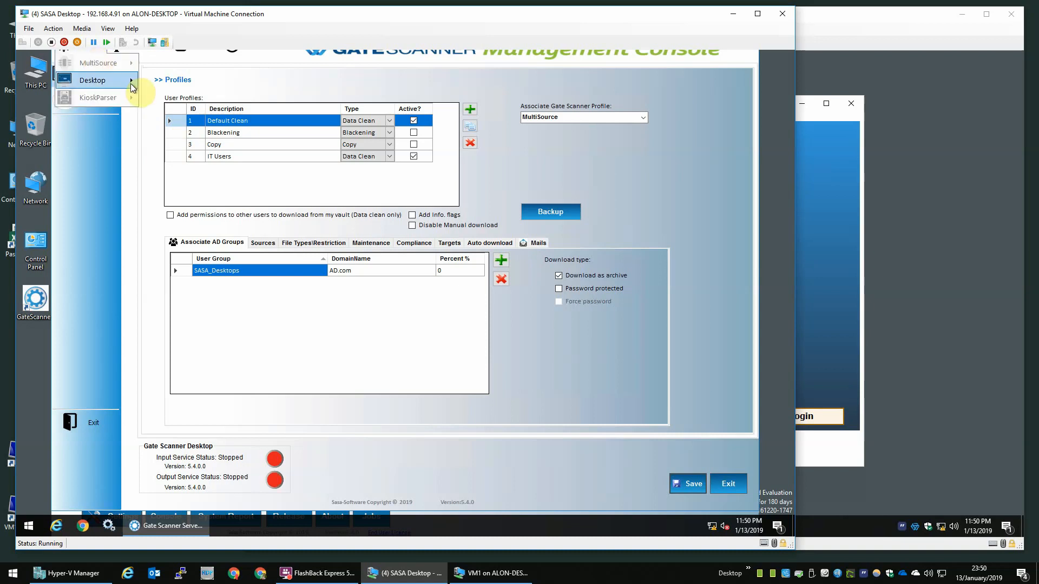
{"action": "left_click", "coordinate": [159, 85]}
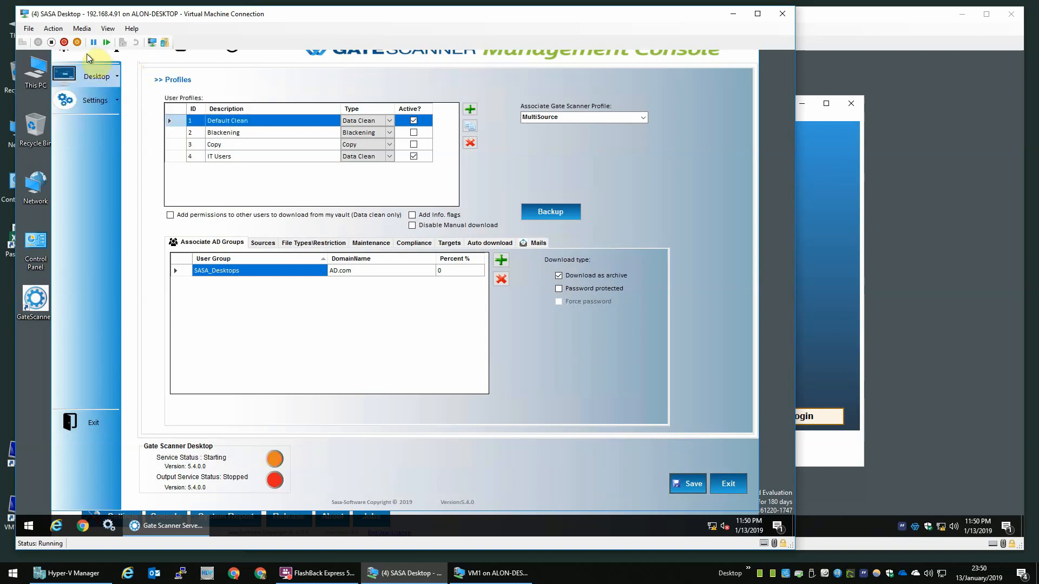
{"action": "left_click", "coordinate": [87, 53]}
{"action": "mouse_move", "coordinate": [126, 88]}
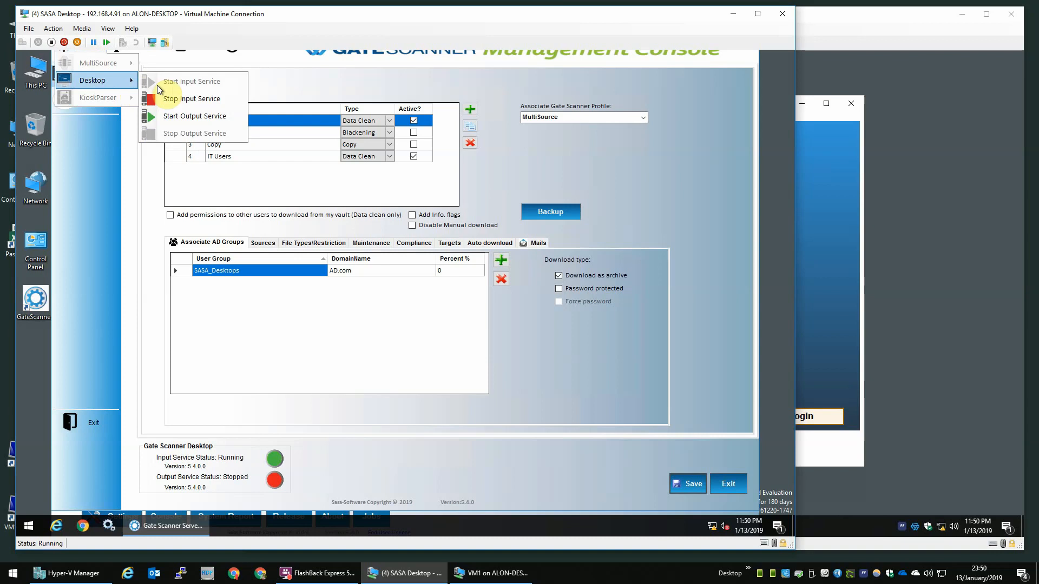
{"action": "left_click", "coordinate": [162, 118]}
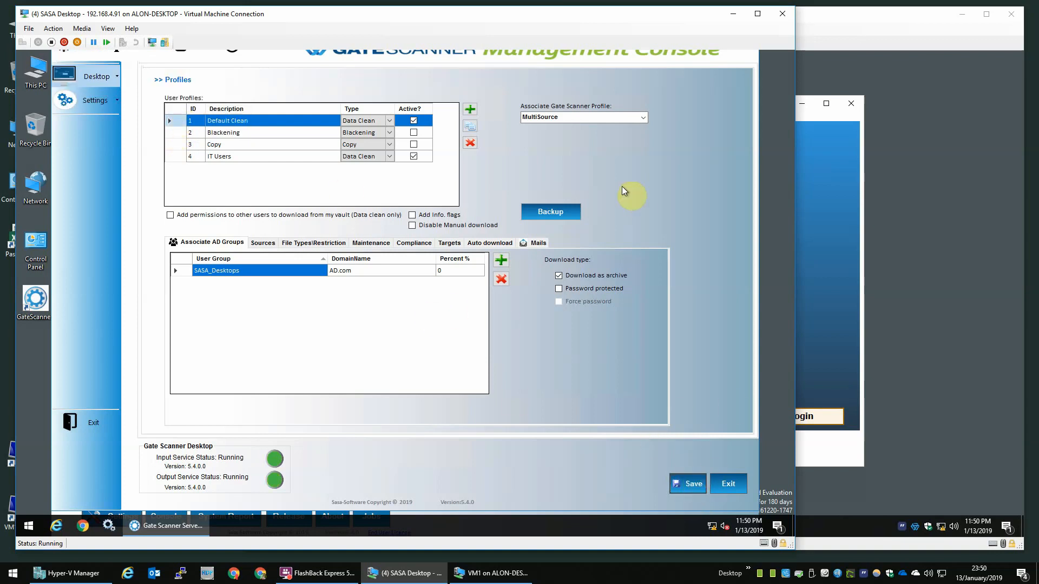
Step: Log in to GateScanner Desktop on VM1 and continue with Data Cleaning
{"action": "left_click", "coordinate": [854, 82]}
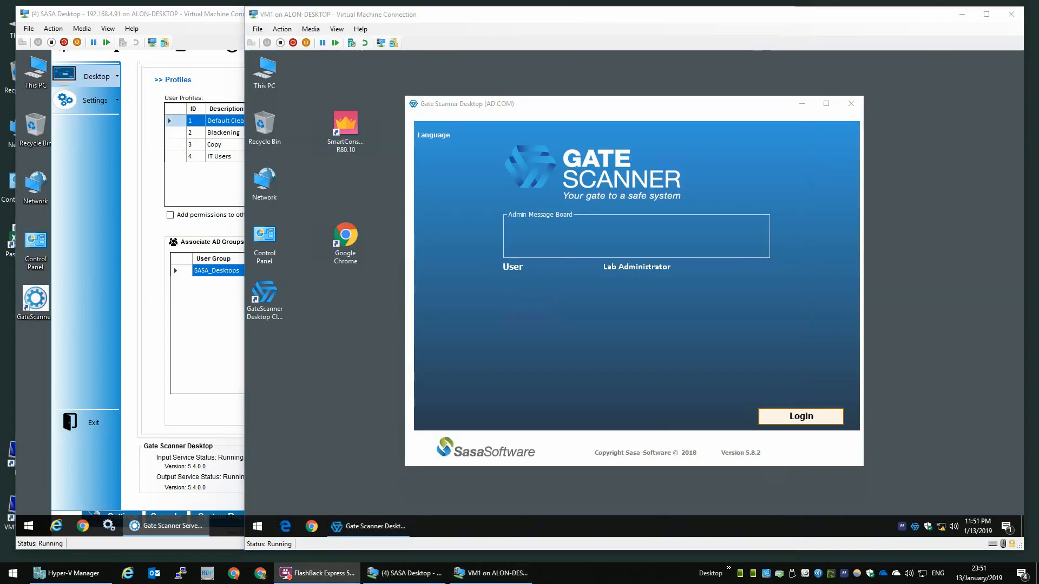
{"action": "left_click", "coordinate": [811, 417]}
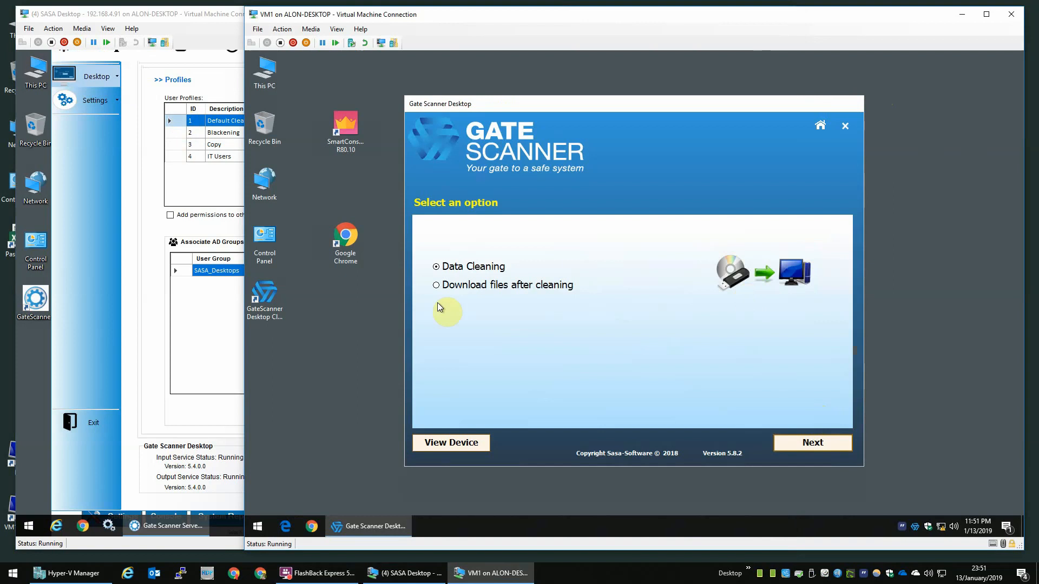
{"action": "left_click", "coordinate": [825, 450]}
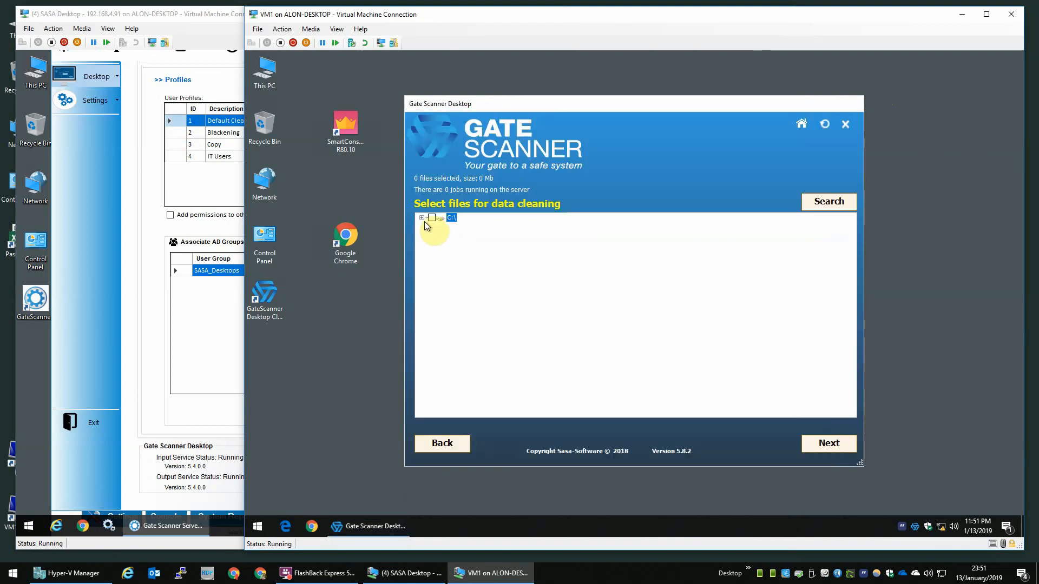
Step: Tick jpg-file-format-variant_318-45505.jpg under C:\ and submit it for cleaning
{"action": "left_click", "coordinate": [421, 217]}
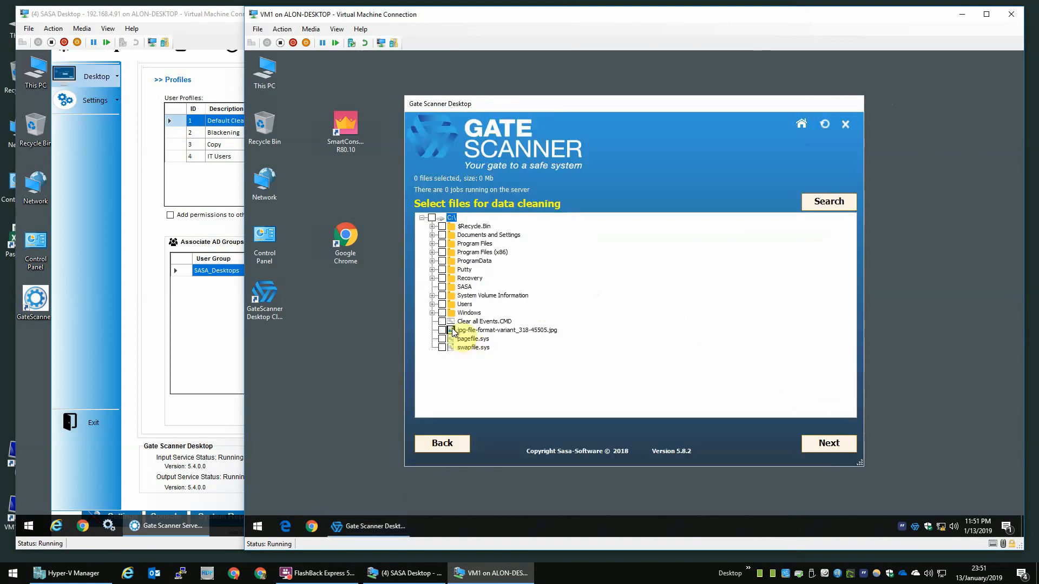
{"action": "left_click", "coordinate": [443, 330]}
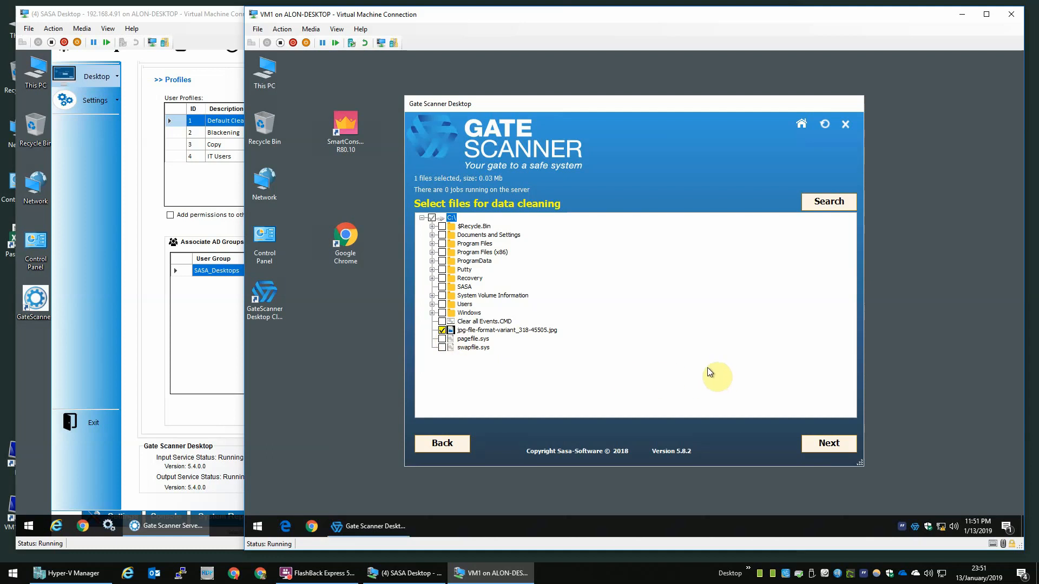
{"action": "left_click", "coordinate": [834, 443]}
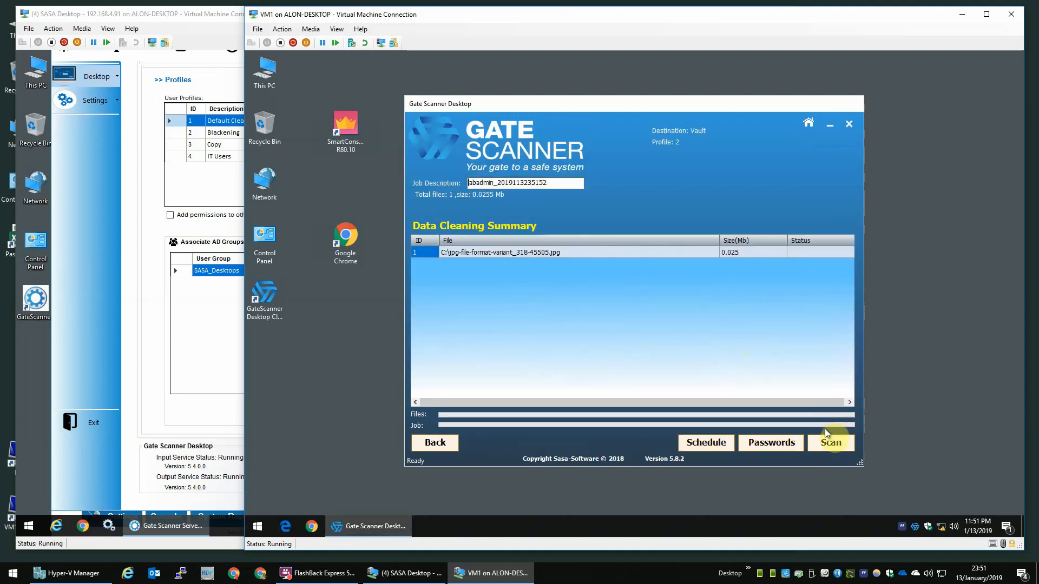
Step: Scan the JPG and enlarge Scanning Progress until creating, cleaning and download complete
{"action": "left_click", "coordinate": [831, 443]}
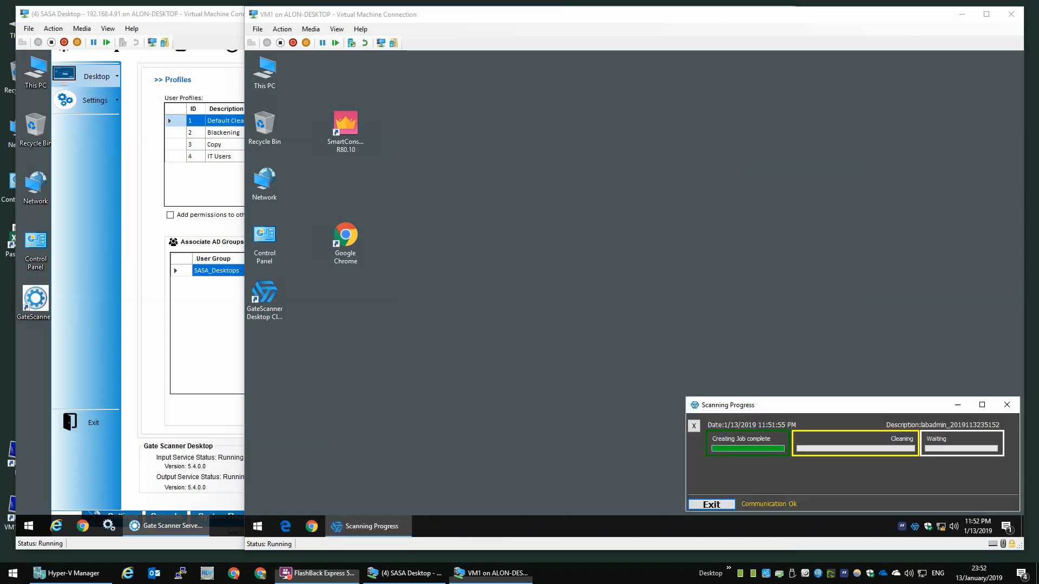
{"action": "left_click", "coordinate": [731, 406]}
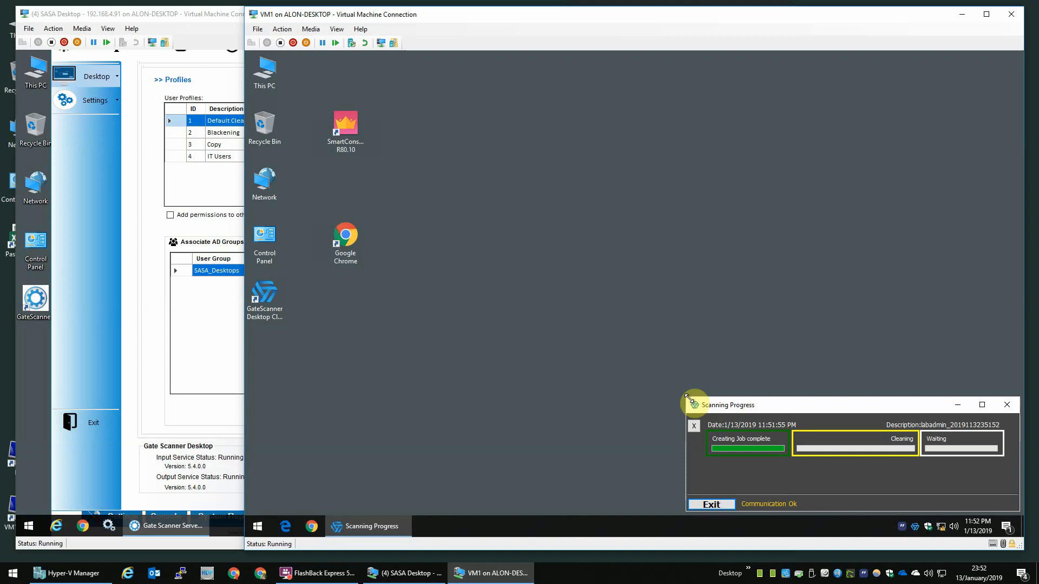
{"action": "left_click_drag", "start_coordinate": [685, 398], "coordinate": [580, 244]}
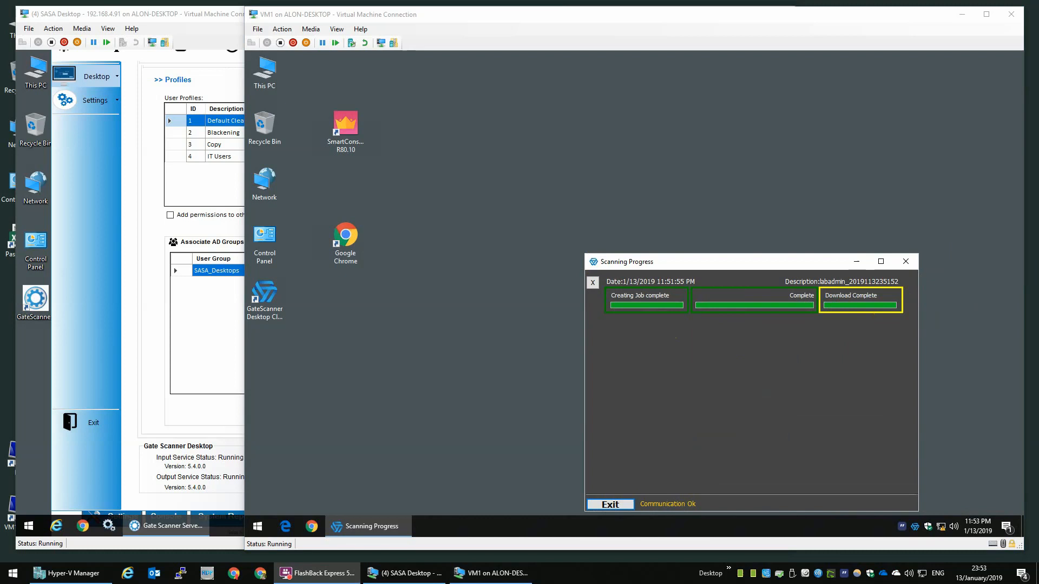
Step: Open the downloaded zip in C:\SASA and the job folder inside it
{"action": "left_click", "coordinate": [335, 138]}
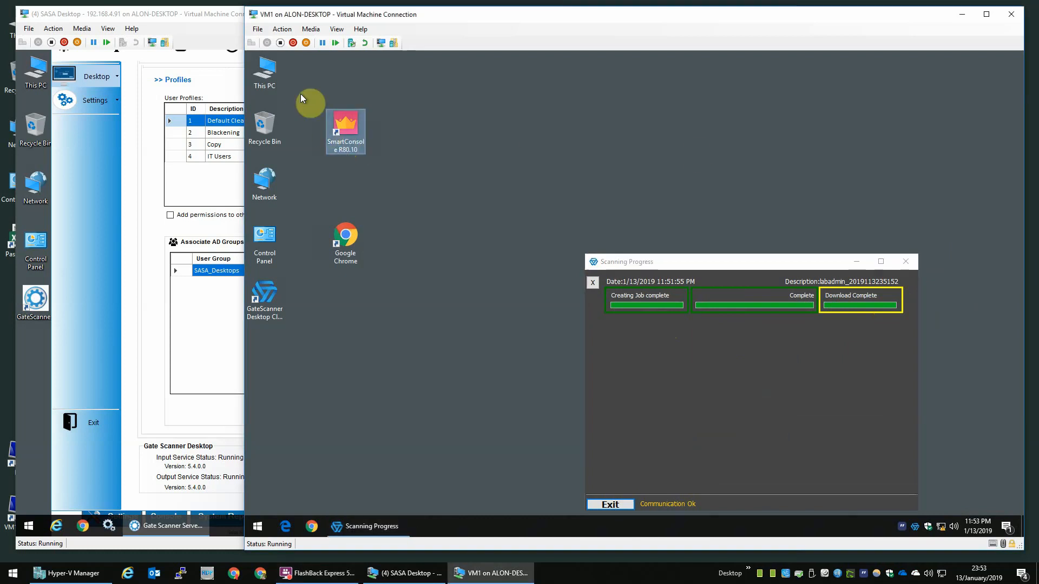
{"action": "double_click", "coordinate": [273, 75]}
{"action": "double_click", "coordinate": [478, 200]}
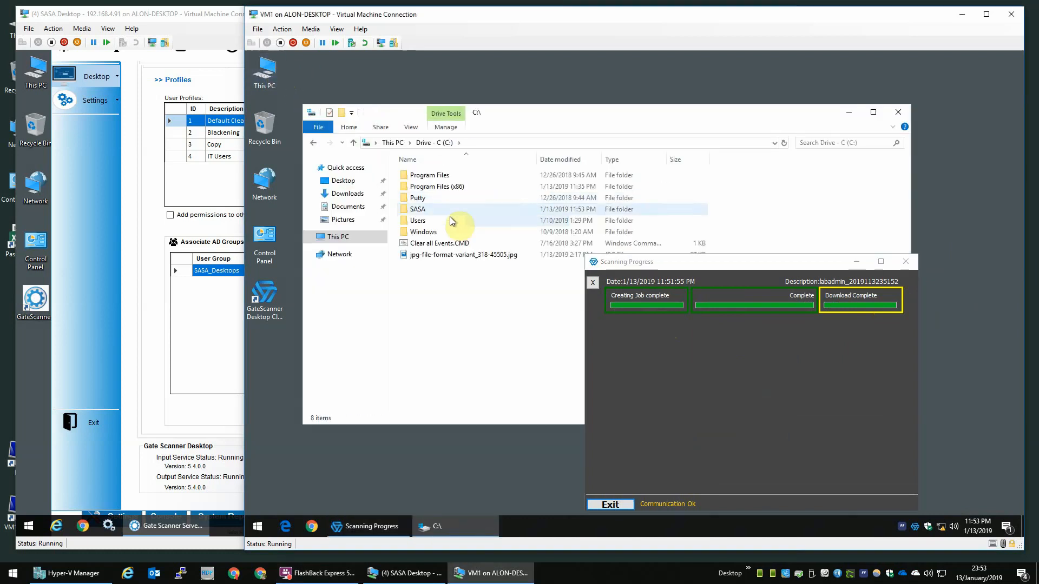
{"action": "double_click", "coordinate": [451, 212]}
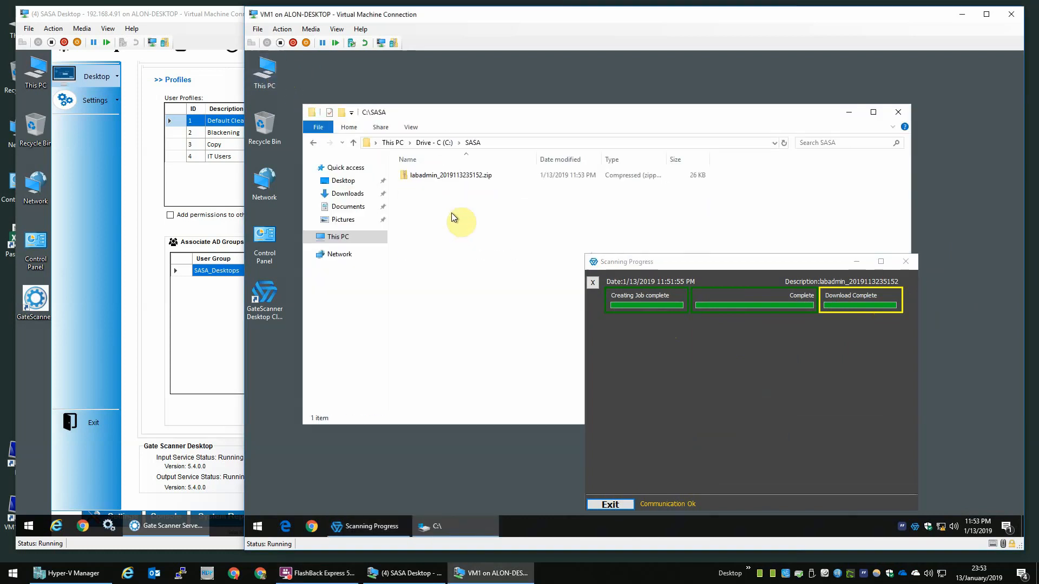
{"action": "double_click", "coordinate": [470, 174]}
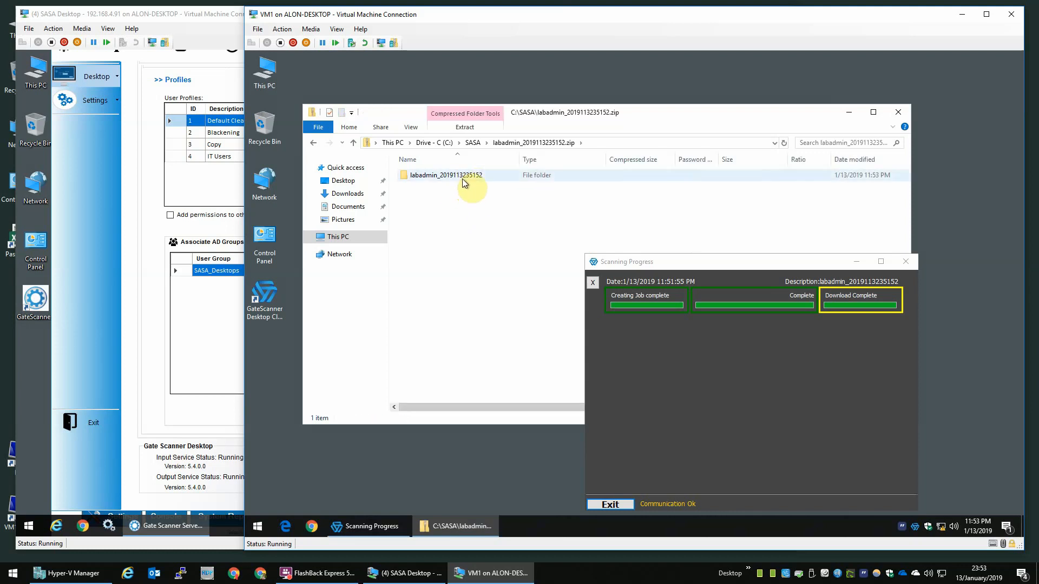
{"action": "double_click", "coordinate": [462, 179]}
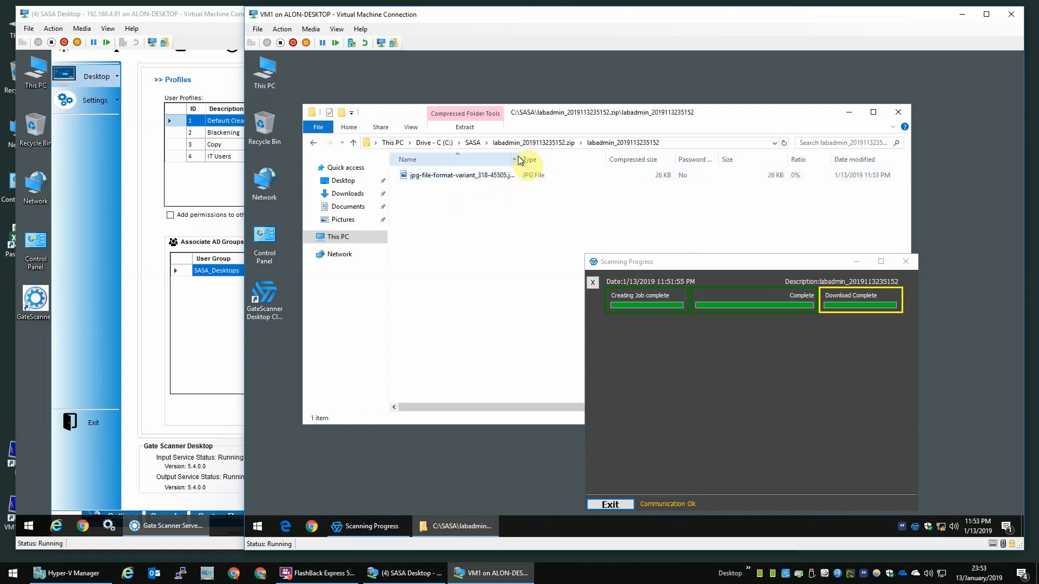
Step: Copy the cleaned jpg-file-format-variant_318-45505.jpg to the desktop and delete the zip from SASA
{"action": "left_click_drag", "start_coordinate": [521, 156], "coordinate": [587, 155]}
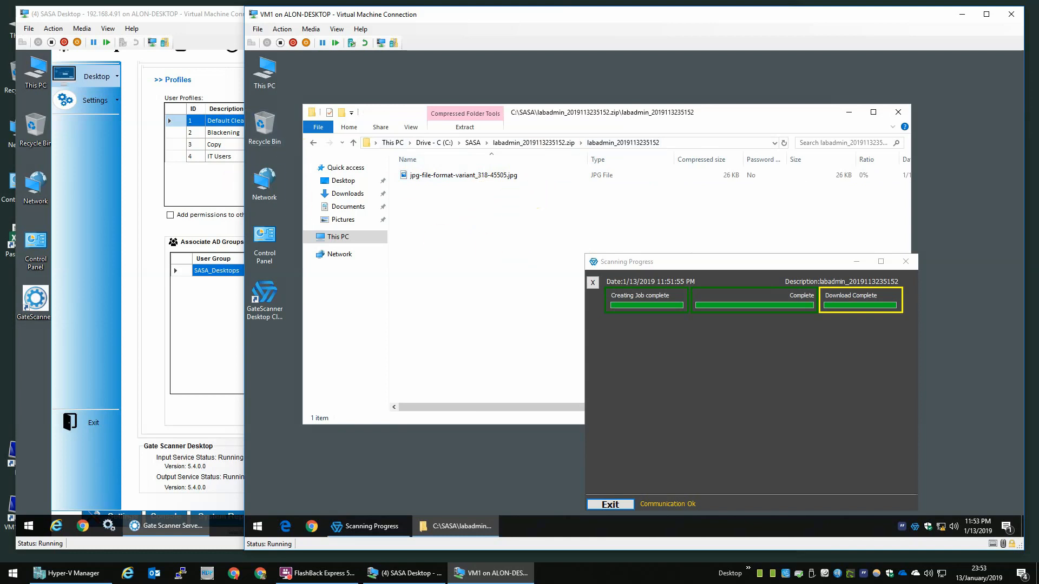
{"action": "key", "text": "ctrl+shift+s"}
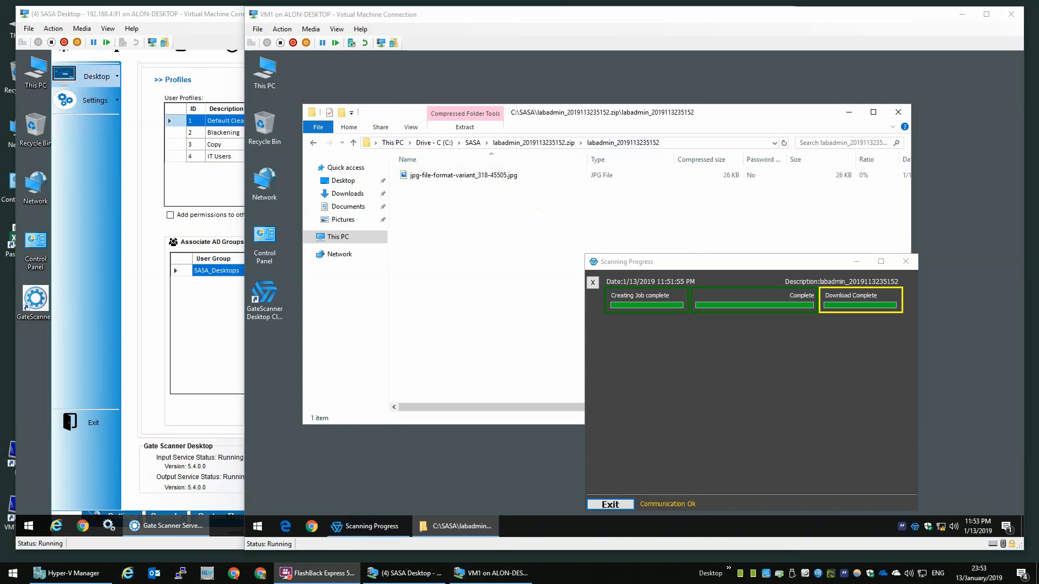
{"action": "left_click", "coordinate": [469, 178]}
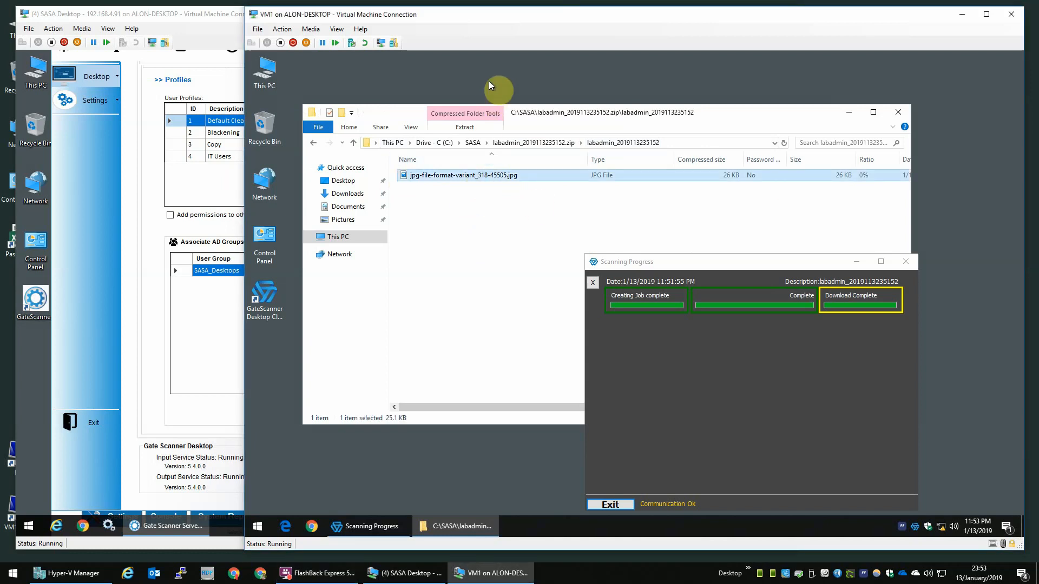
{"action": "left_click_drag", "start_coordinate": [476, 174], "coordinate": [457, 77]}
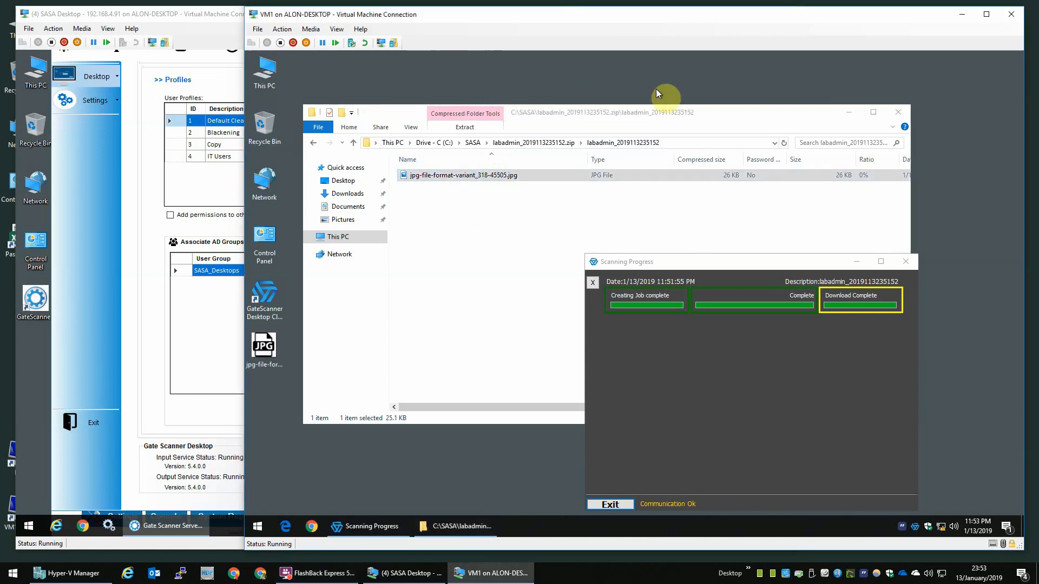
{"action": "left_click", "coordinate": [472, 143]}
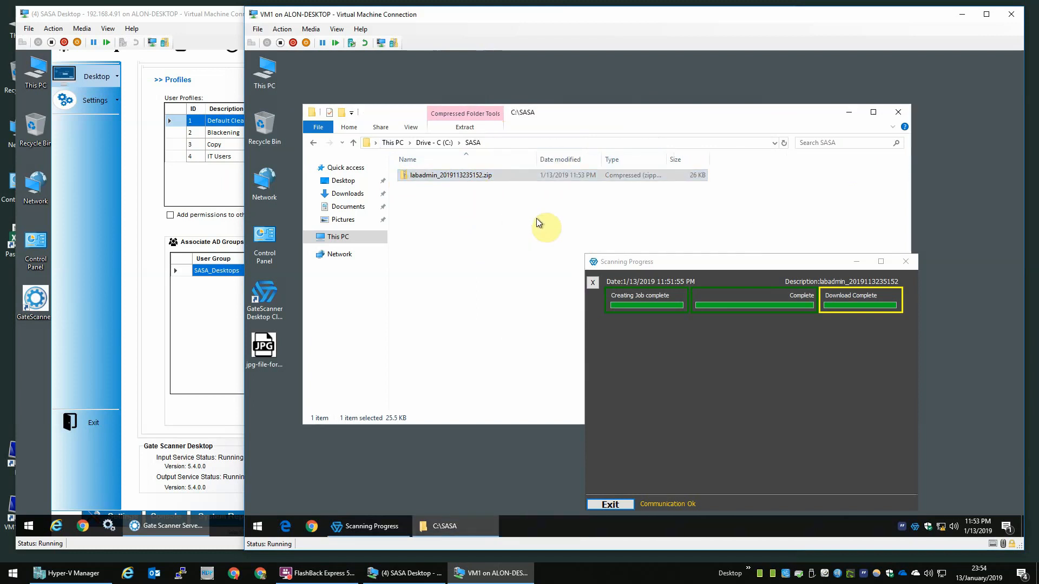
{"action": "key", "text": "Delete"}
Step: Close File Explorer and view the cleaned desktop JPG in Photos
{"action": "left_click", "coordinate": [899, 112]}
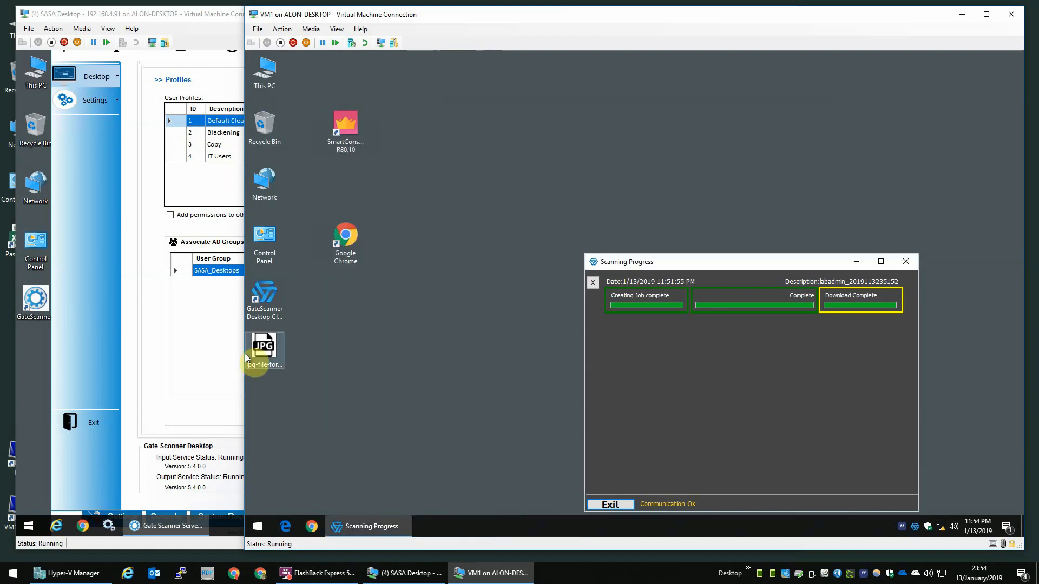
{"action": "left_click", "coordinate": [277, 347]}
{"action": "double_click", "coordinate": [279, 346]}
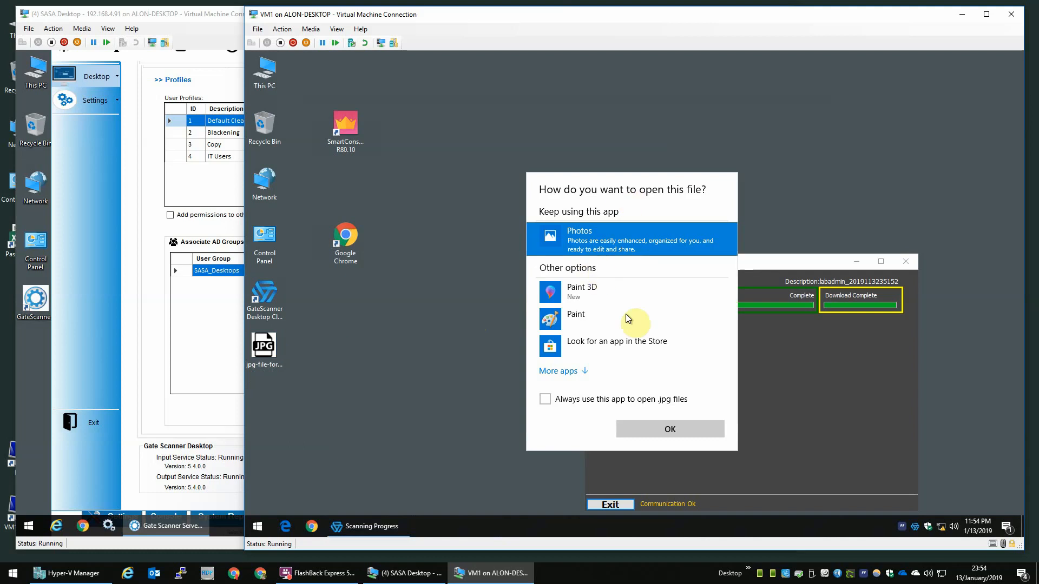
{"action": "left_click", "coordinate": [650, 429]}
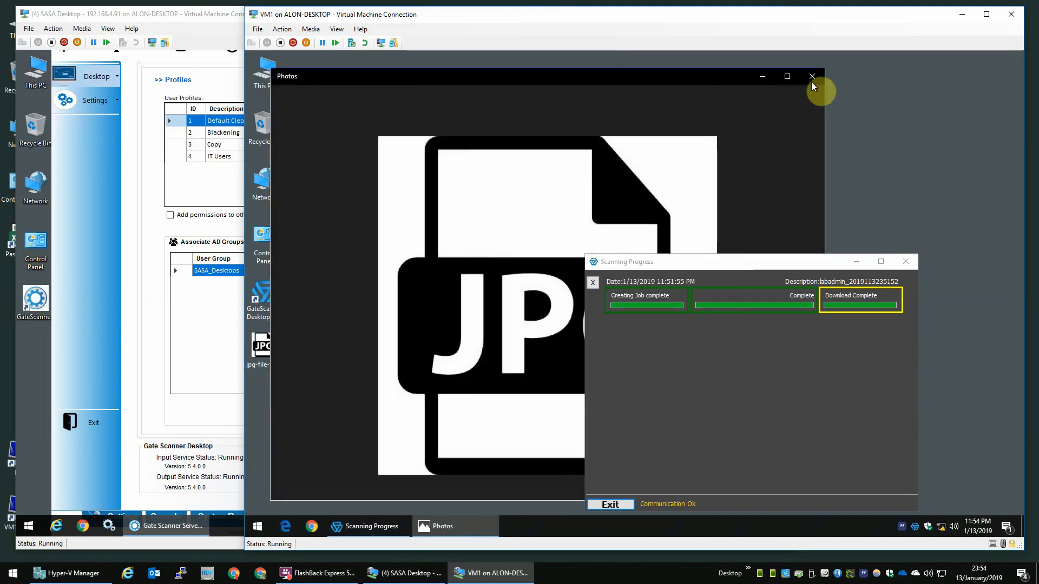
Step: Clear the finished job, then close the Scanning Progress window and Photos
{"action": "left_click", "coordinate": [593, 284]}
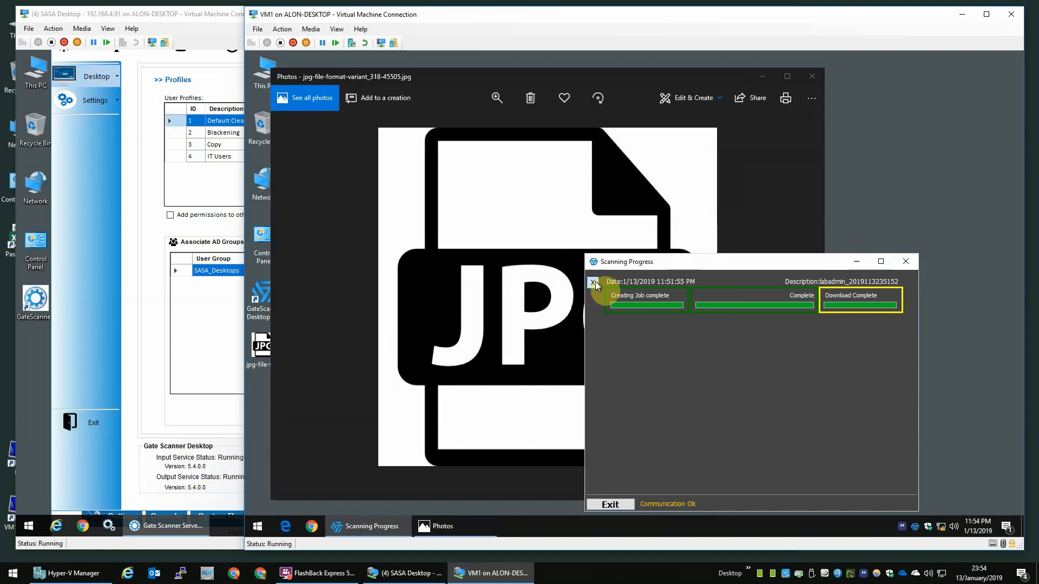
{"action": "left_click", "coordinate": [906, 263]}
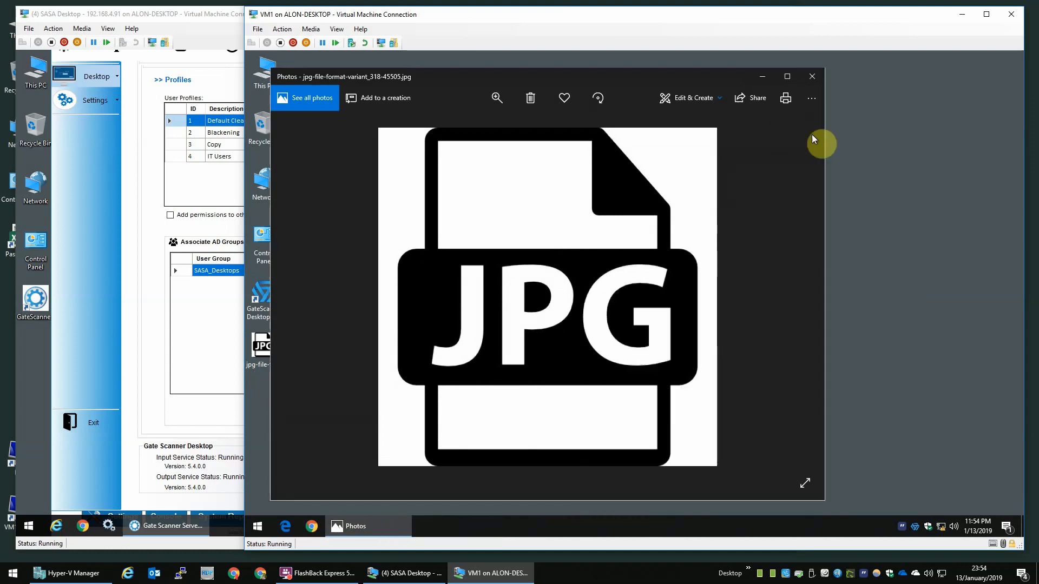
{"action": "left_click", "coordinate": [812, 78]}
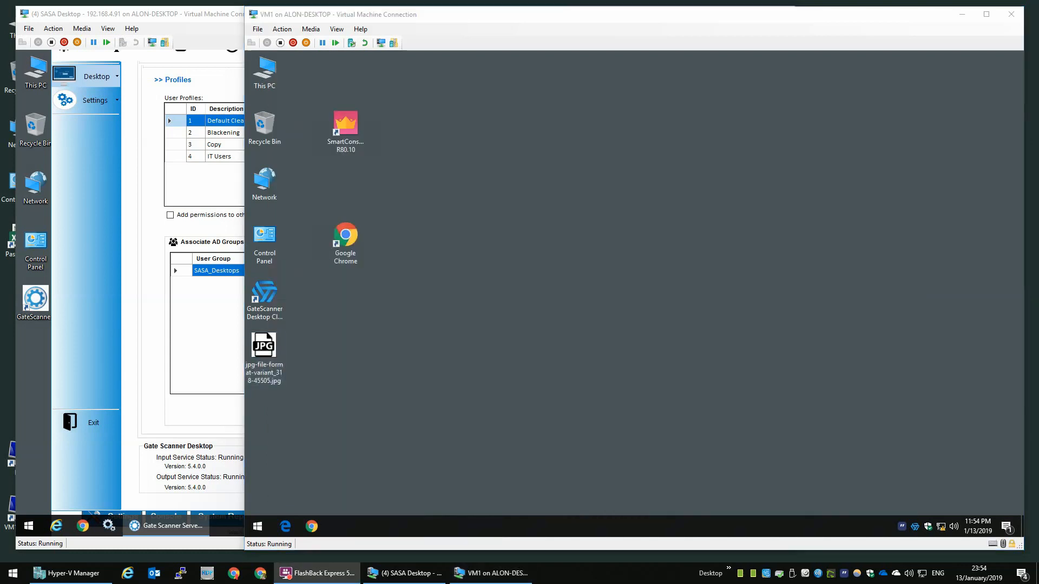
Step: Uncheck Download as archive, enable Disable Manual download, and save the Default Clean profile
{"action": "left_click", "coordinate": [135, 235]}
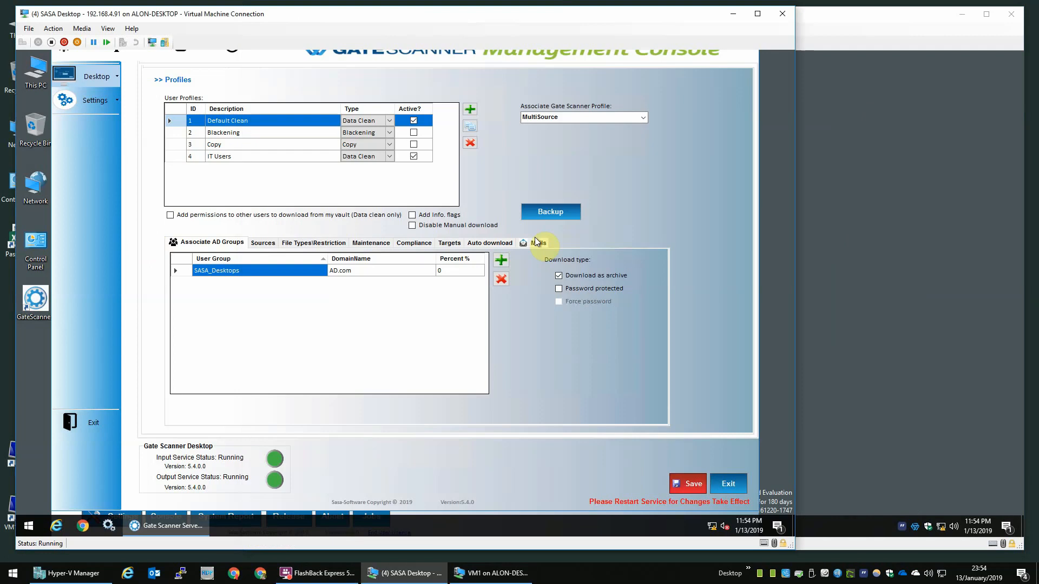
{"action": "left_click", "coordinate": [580, 277]}
{"action": "left_click", "coordinate": [412, 226]}
{"action": "left_click", "coordinate": [691, 483]}
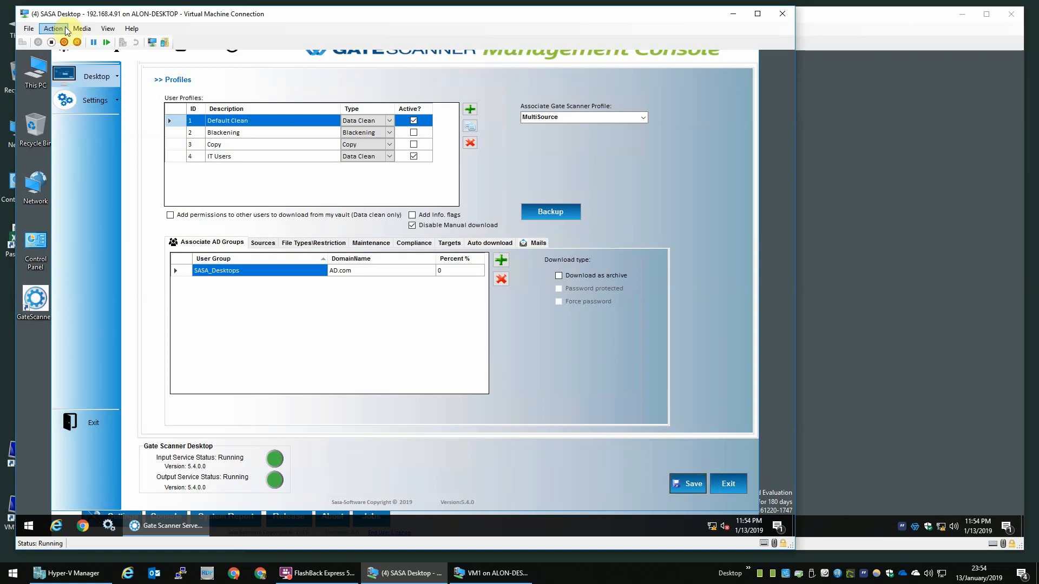
Step: Stop the GateScanner Desktop input and output services
{"action": "left_click", "coordinate": [83, 61]}
{"action": "mouse_move", "coordinate": [96, 81]}
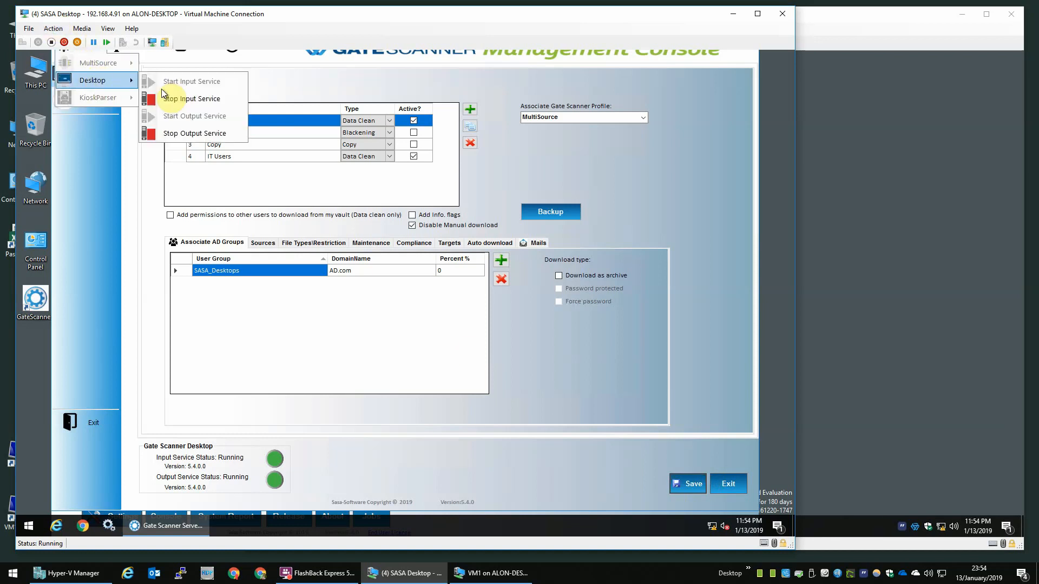
{"action": "left_click", "coordinate": [173, 99]}
{"action": "left_click", "coordinate": [79, 50]}
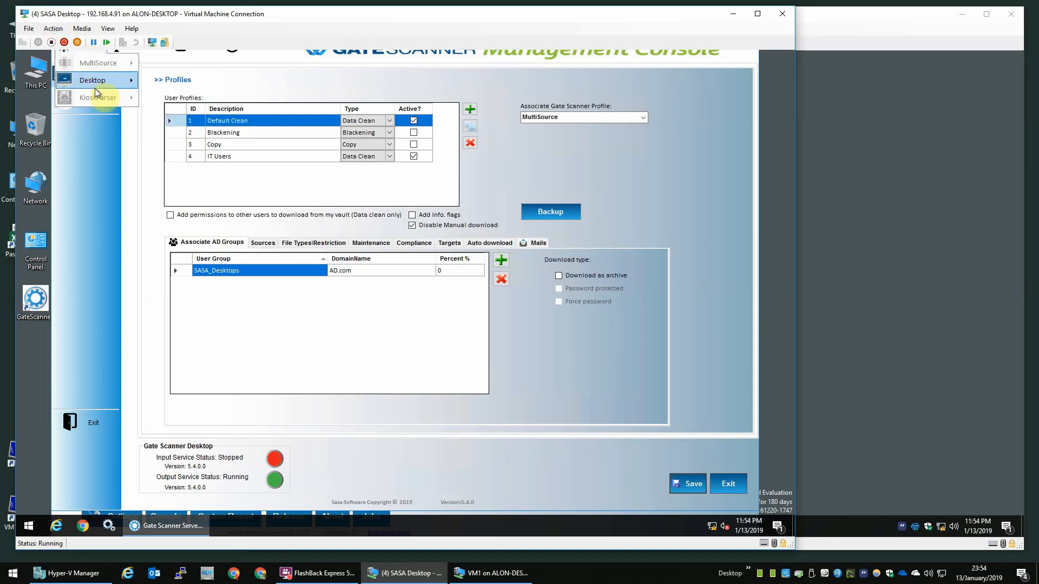
{"action": "left_click", "coordinate": [178, 133]}
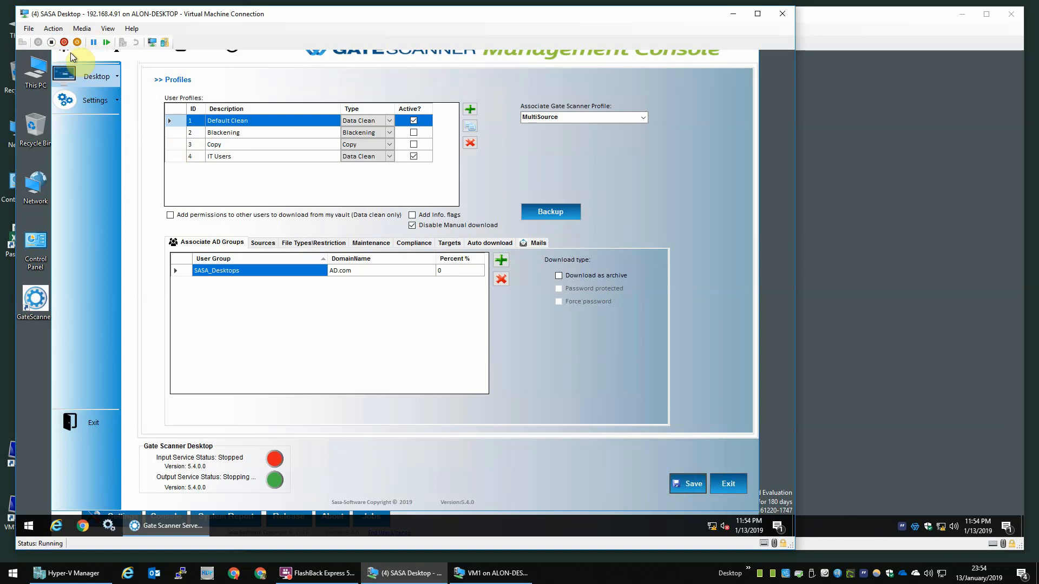
{"action": "left_click", "coordinate": [71, 50]}
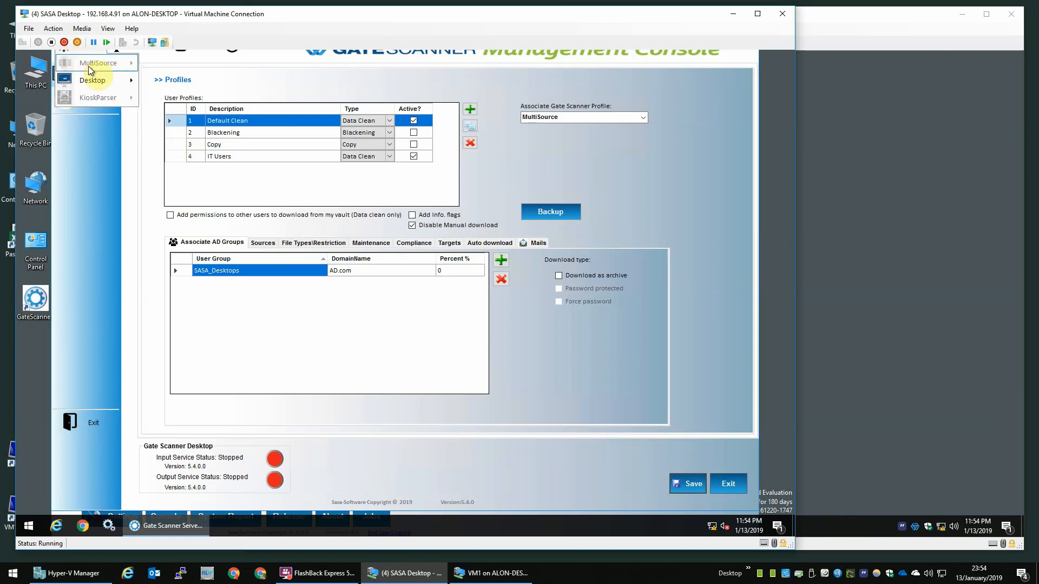